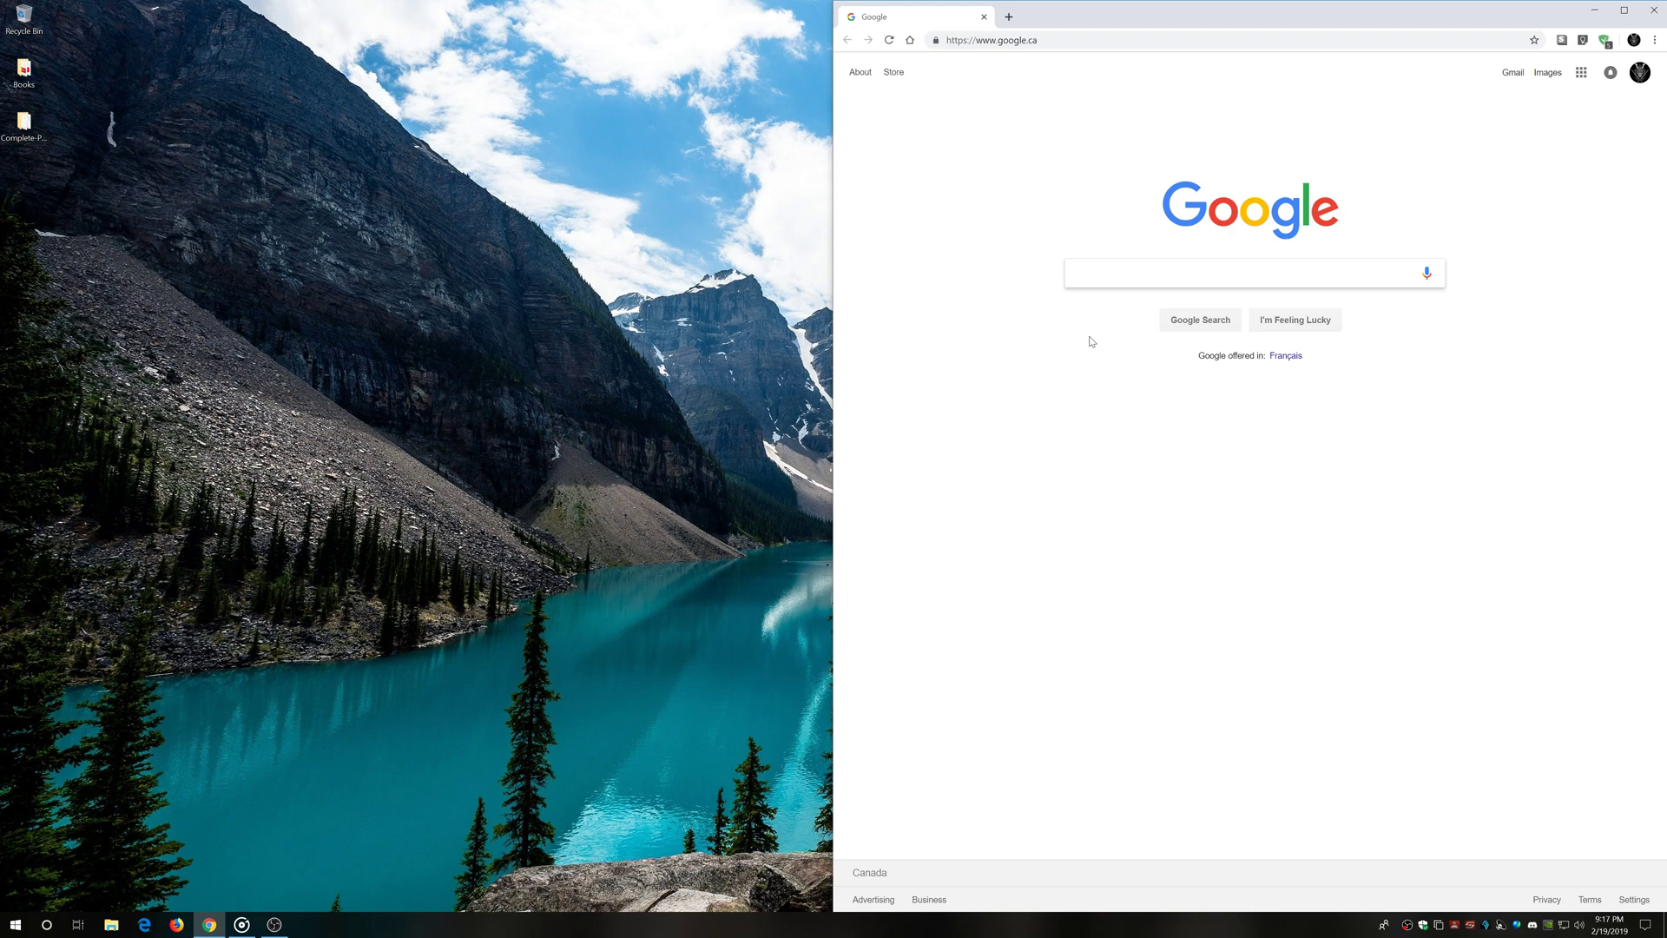
Search Google for 'virtualbox' and go to the virtualbox.org Downloads page
{"action": "type", "text": "box"}
{"action": "key", "text": "Return"}
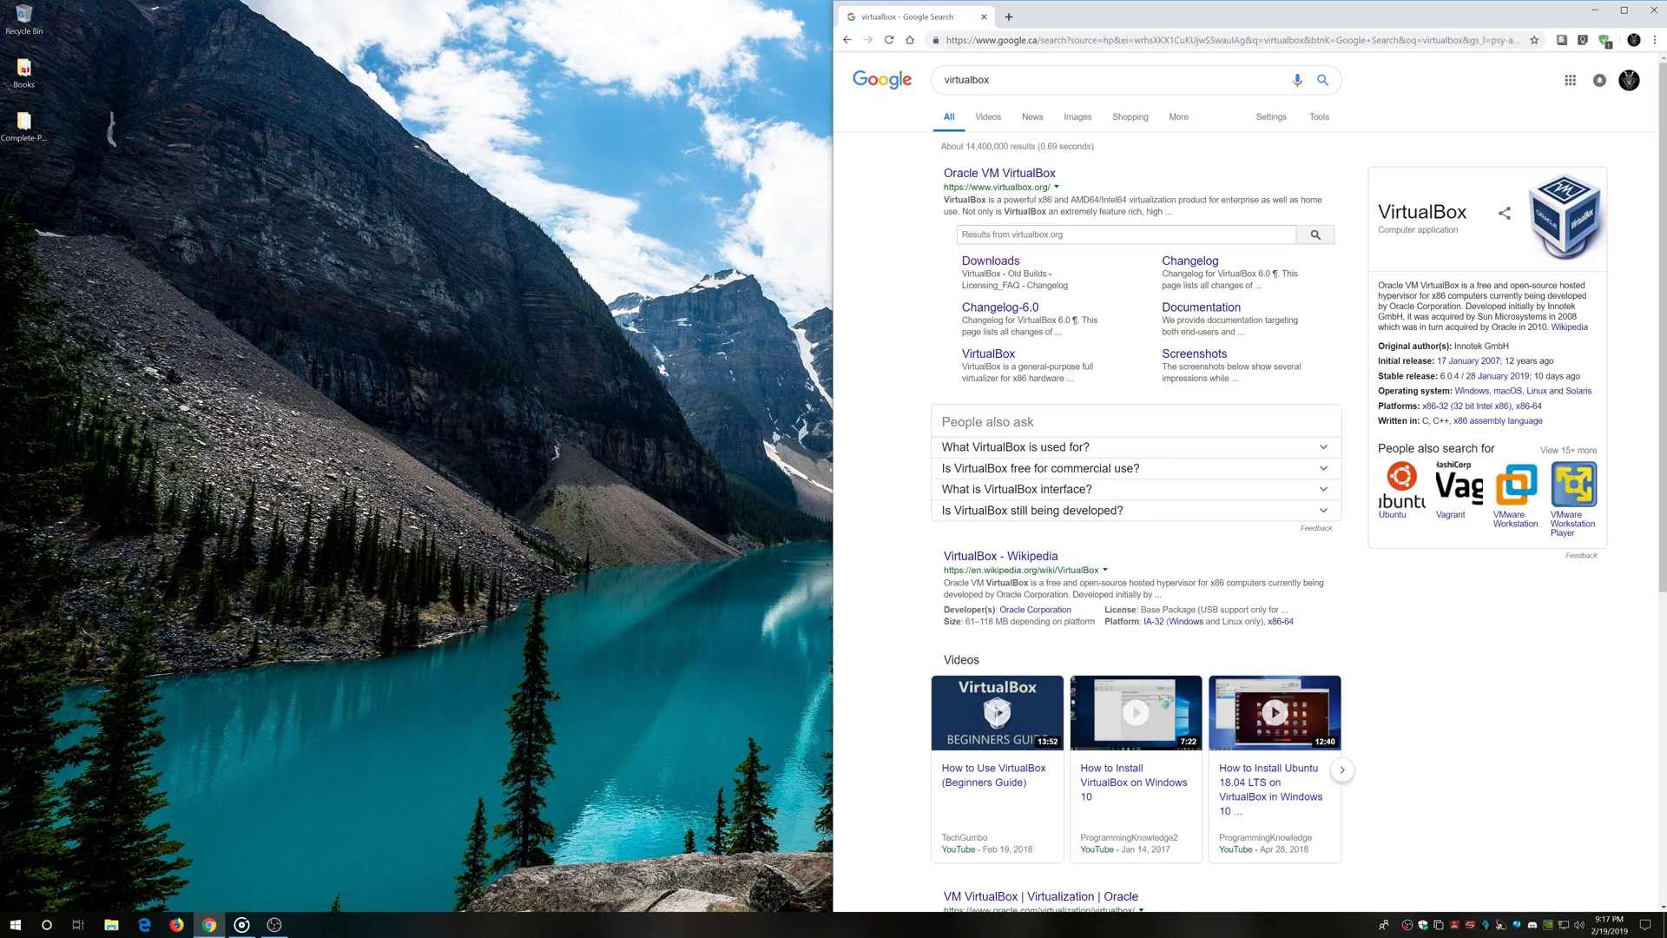
{"action": "left_click", "coordinate": [964, 174]}
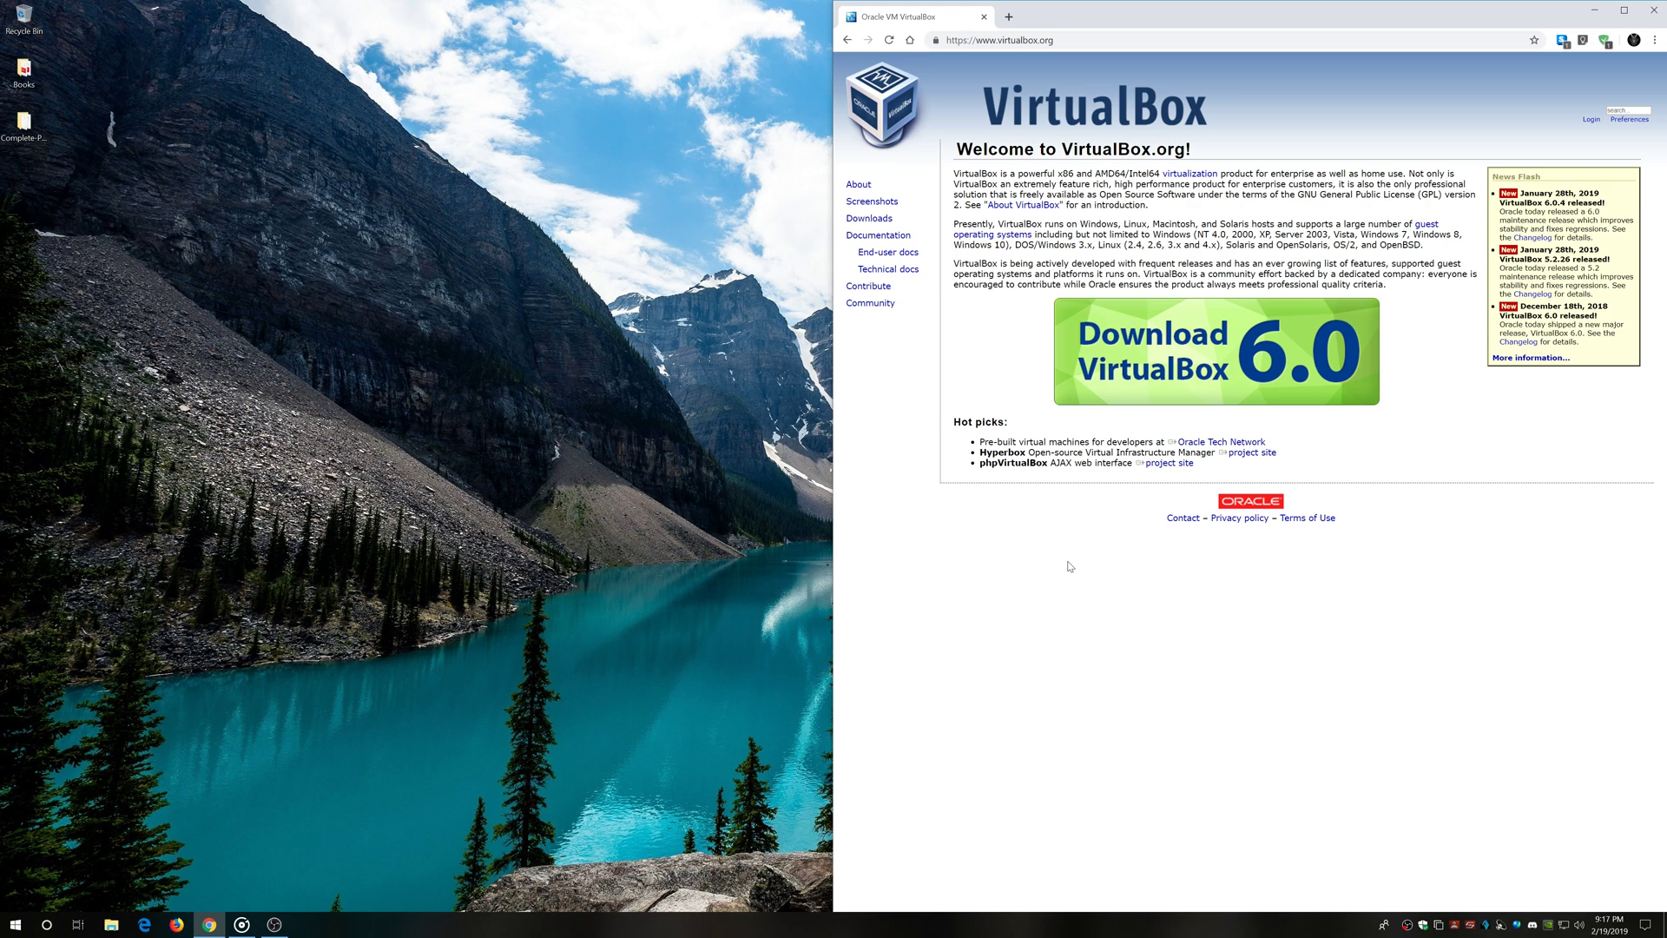
{"action": "left_click", "coordinate": [1184, 343]}
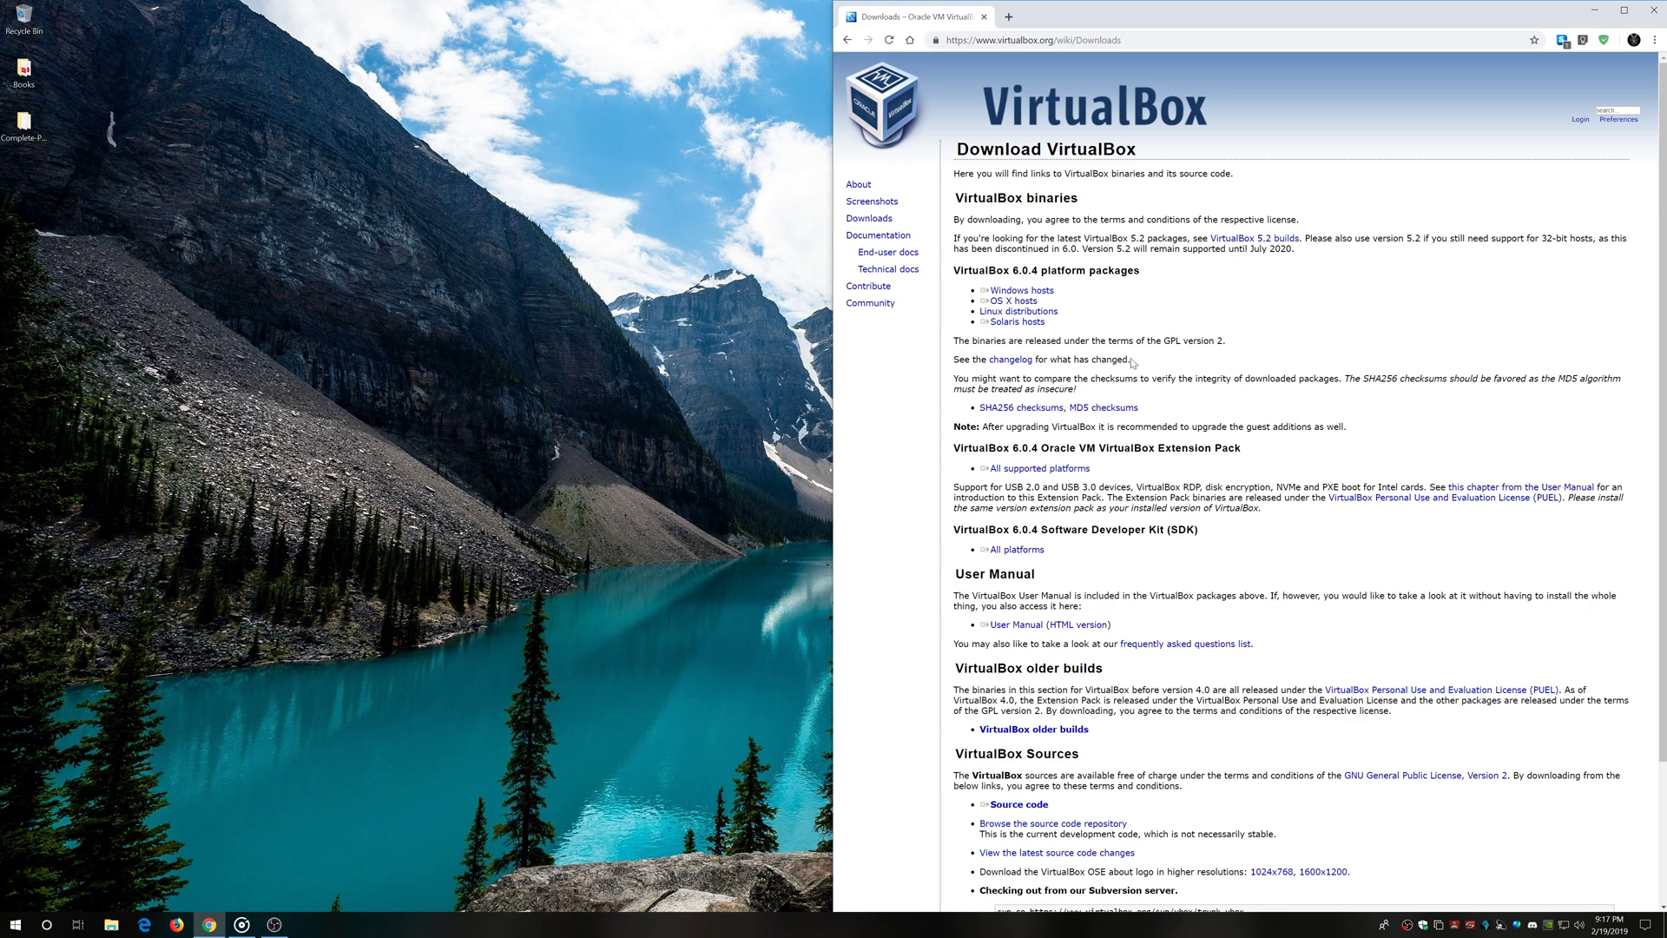
Download the VirtualBox Windows installer and the Extension Pack, then launch the installer
{"action": "left_click", "coordinate": [1021, 289]}
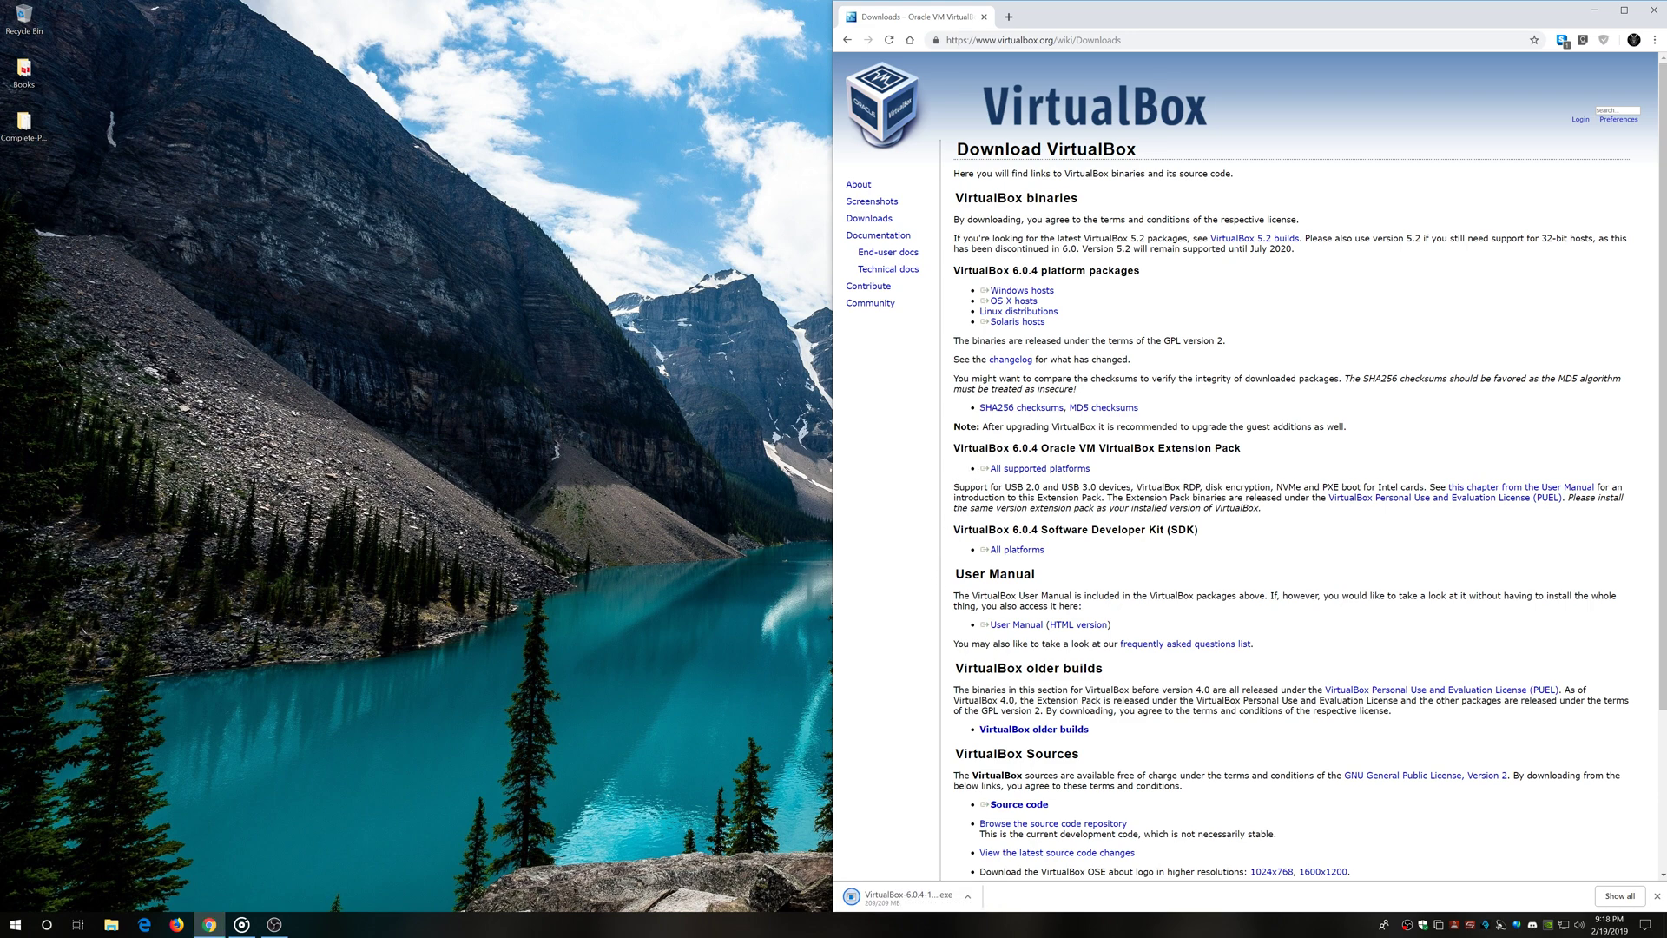
{"action": "left_click_drag", "start_coordinate": [1244, 450], "coordinate": [901, 451]}
{"action": "left_click", "coordinate": [1069, 471]}
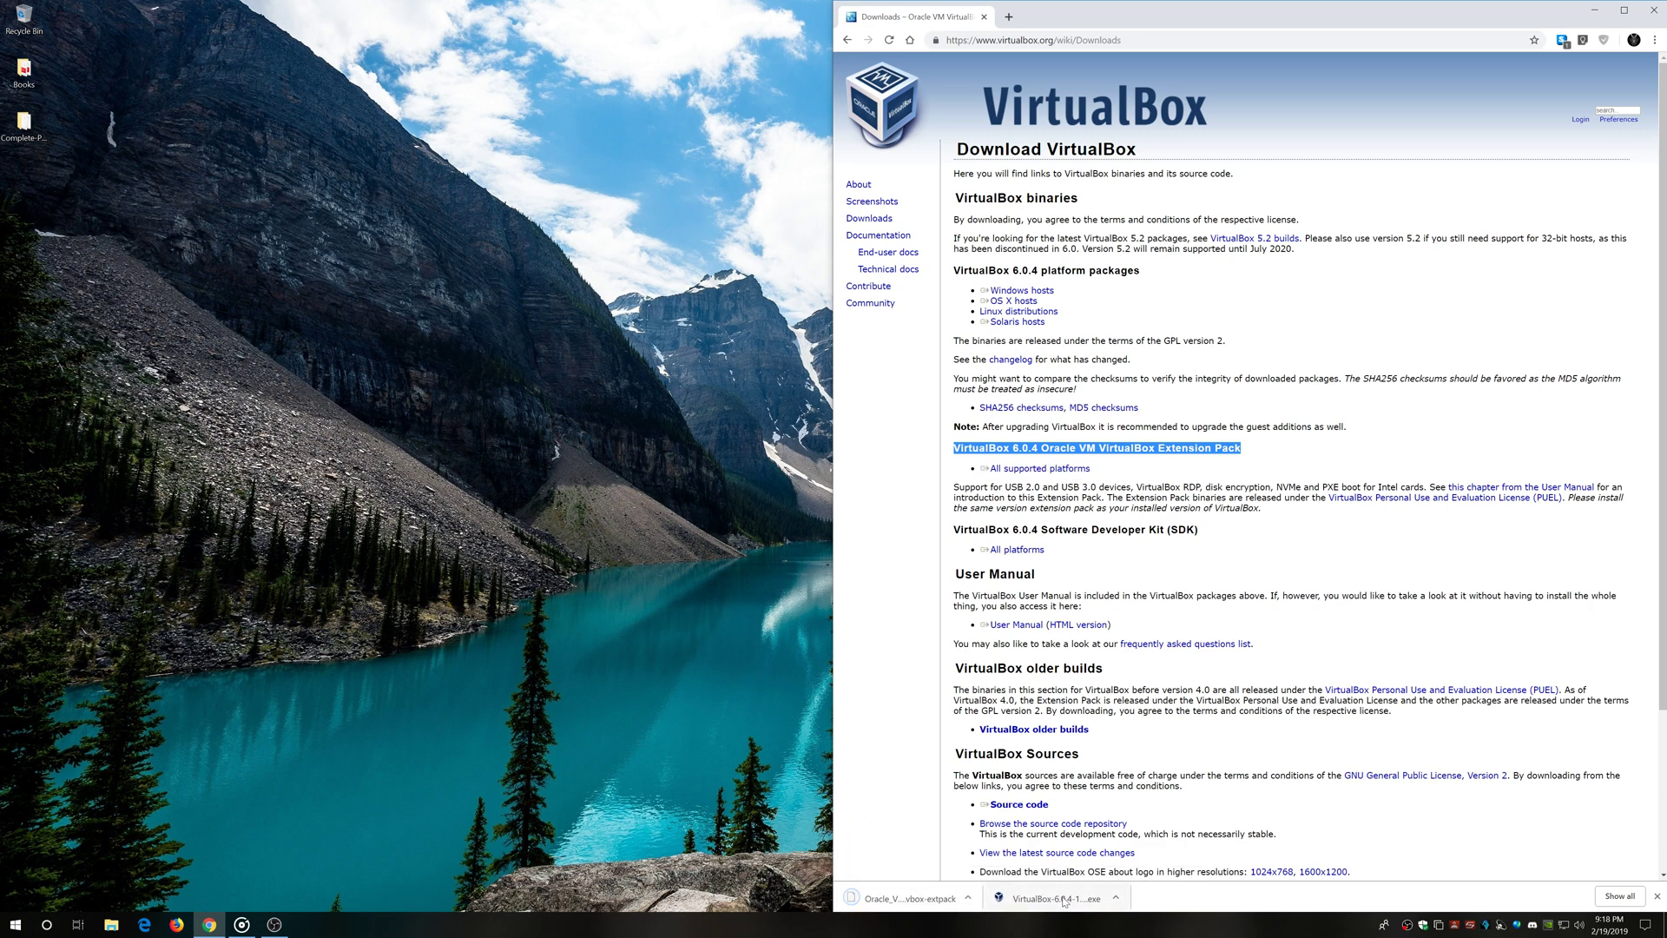
{"action": "left_click", "coordinate": [1061, 900]}
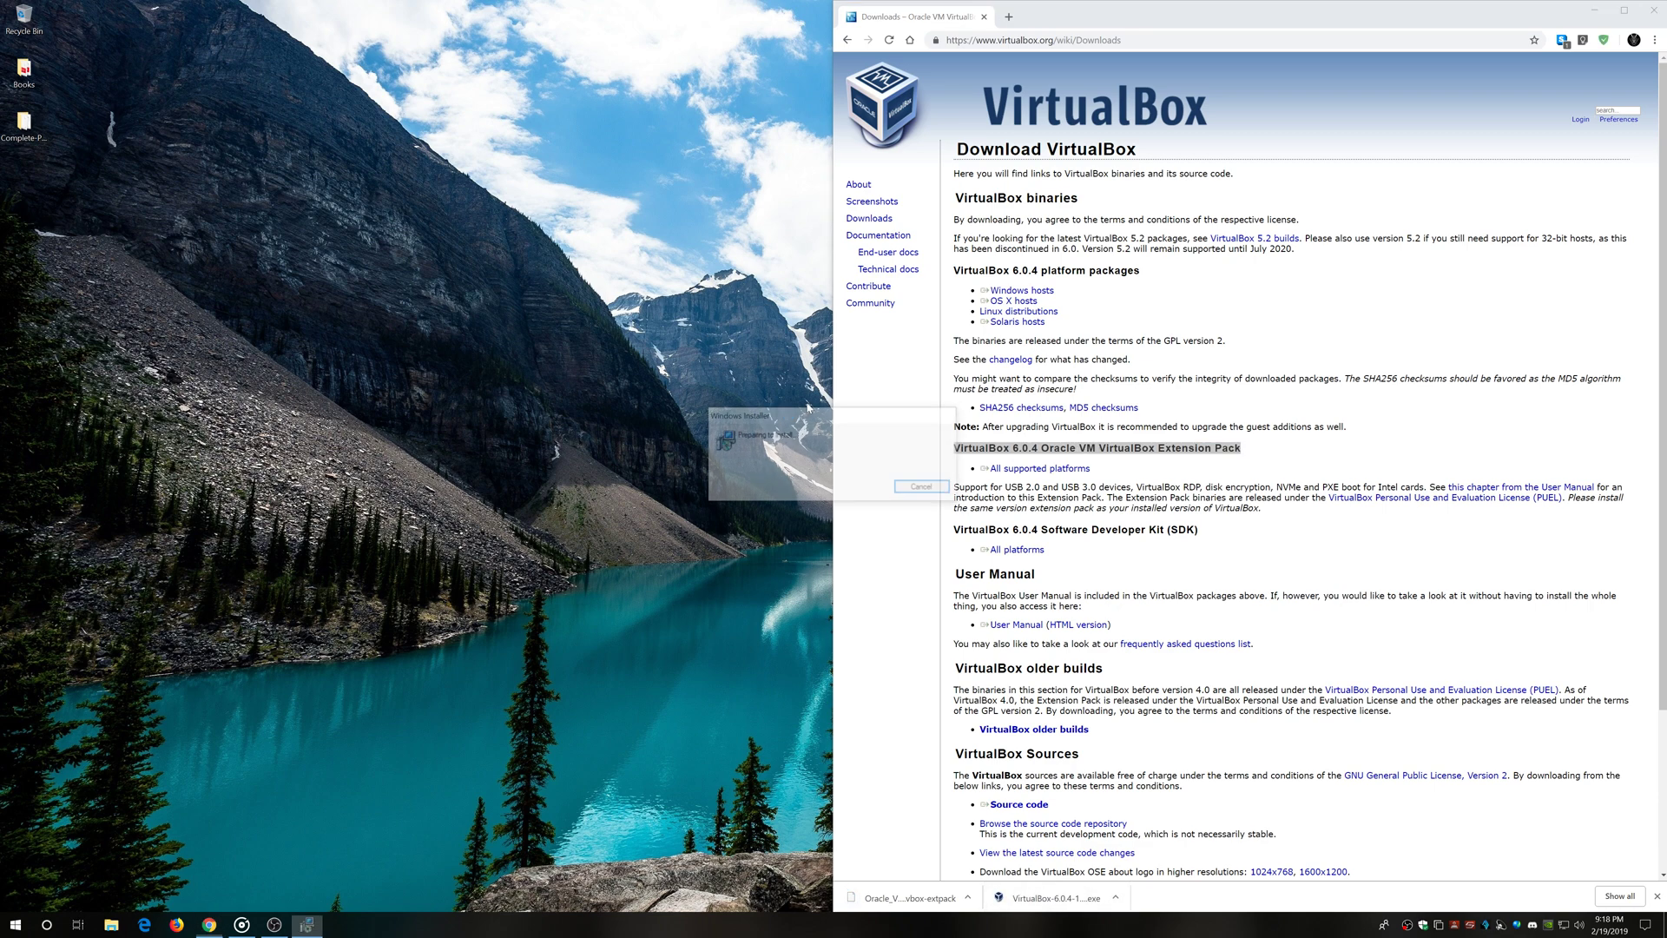
Install VirtualBox 6.0.4 with default options, accepting the network warning and the Oracle USB driver
{"action": "left_click", "coordinate": [907, 566]}
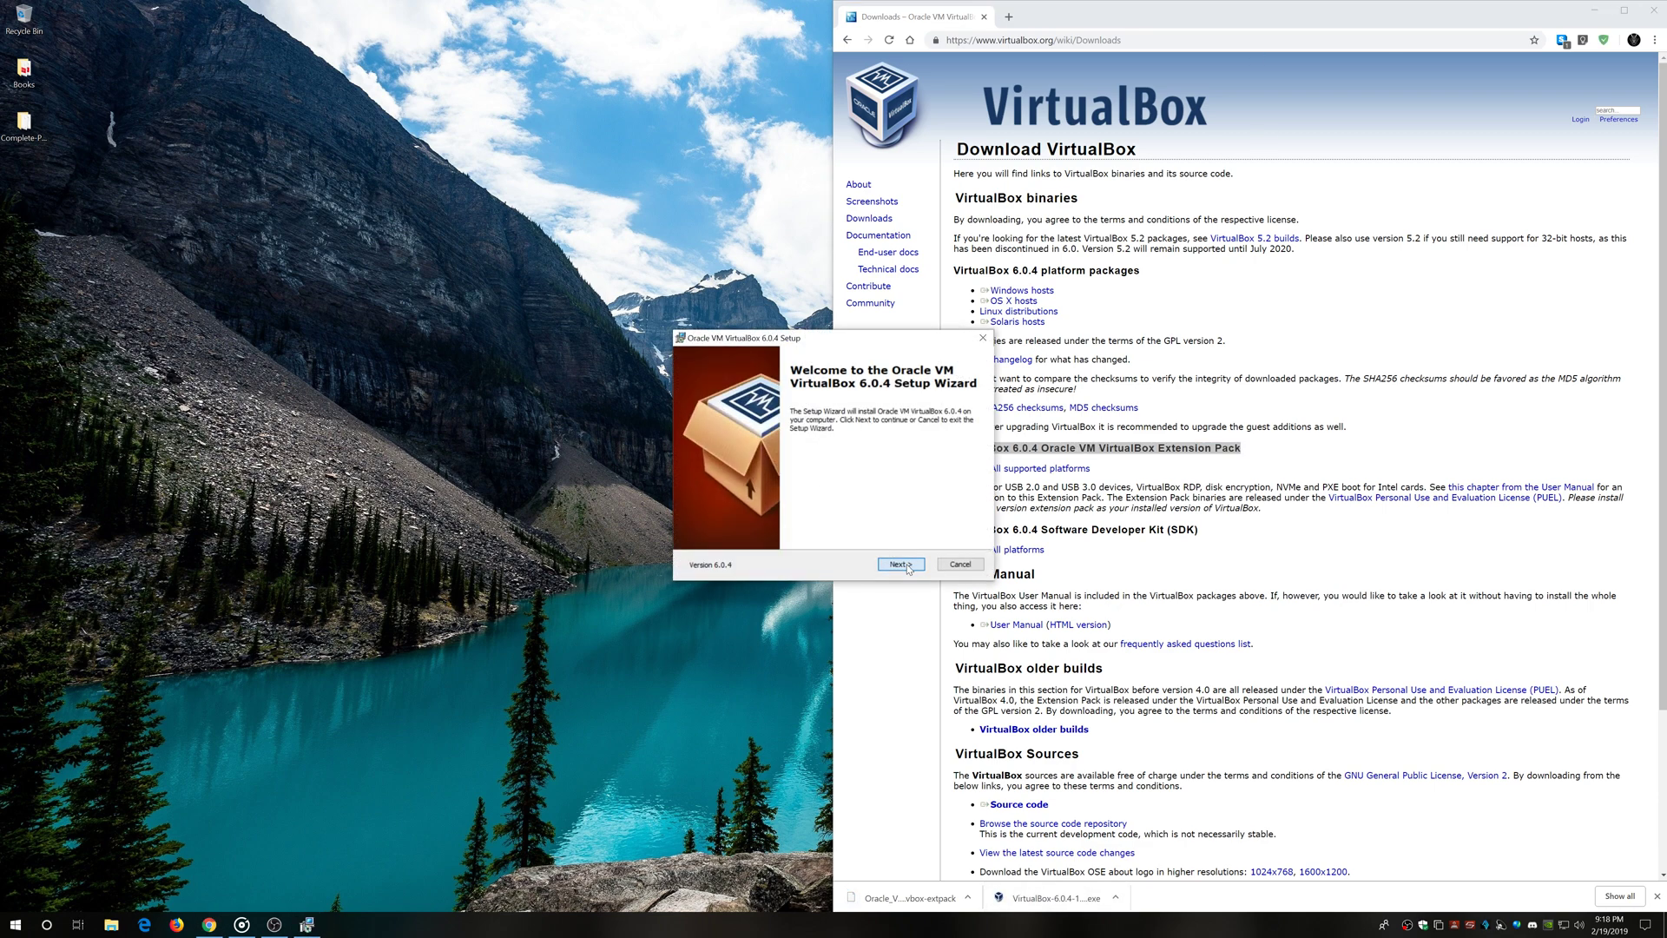
{"action": "left_click", "coordinate": [907, 566]}
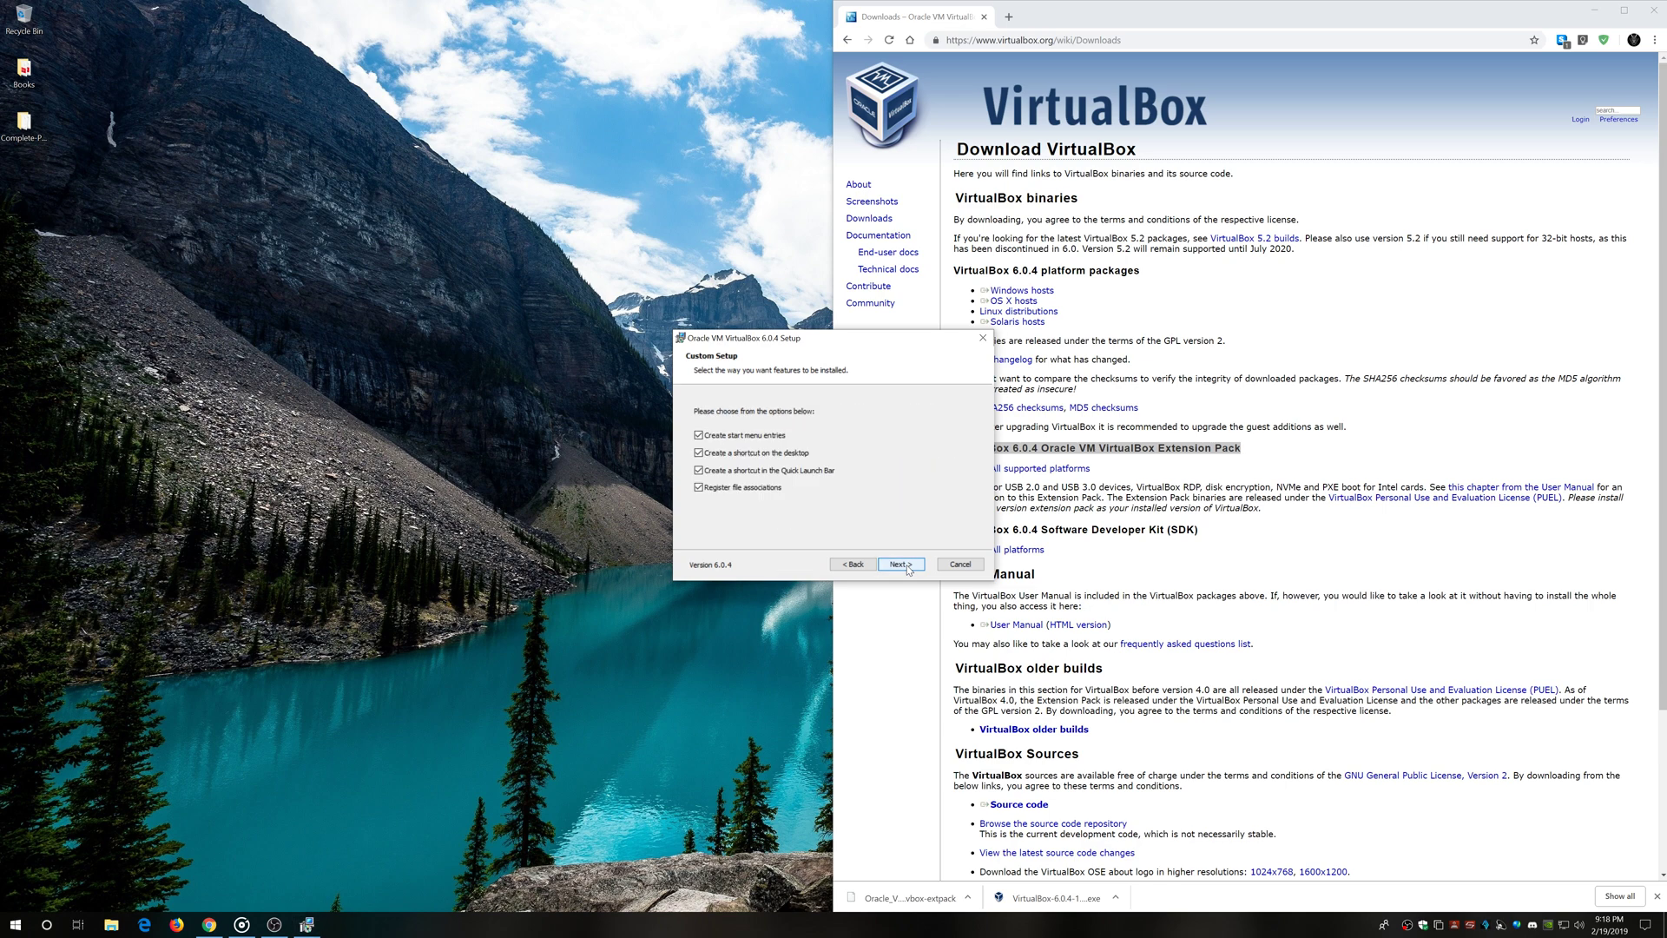
{"action": "left_click", "coordinate": [907, 566]}
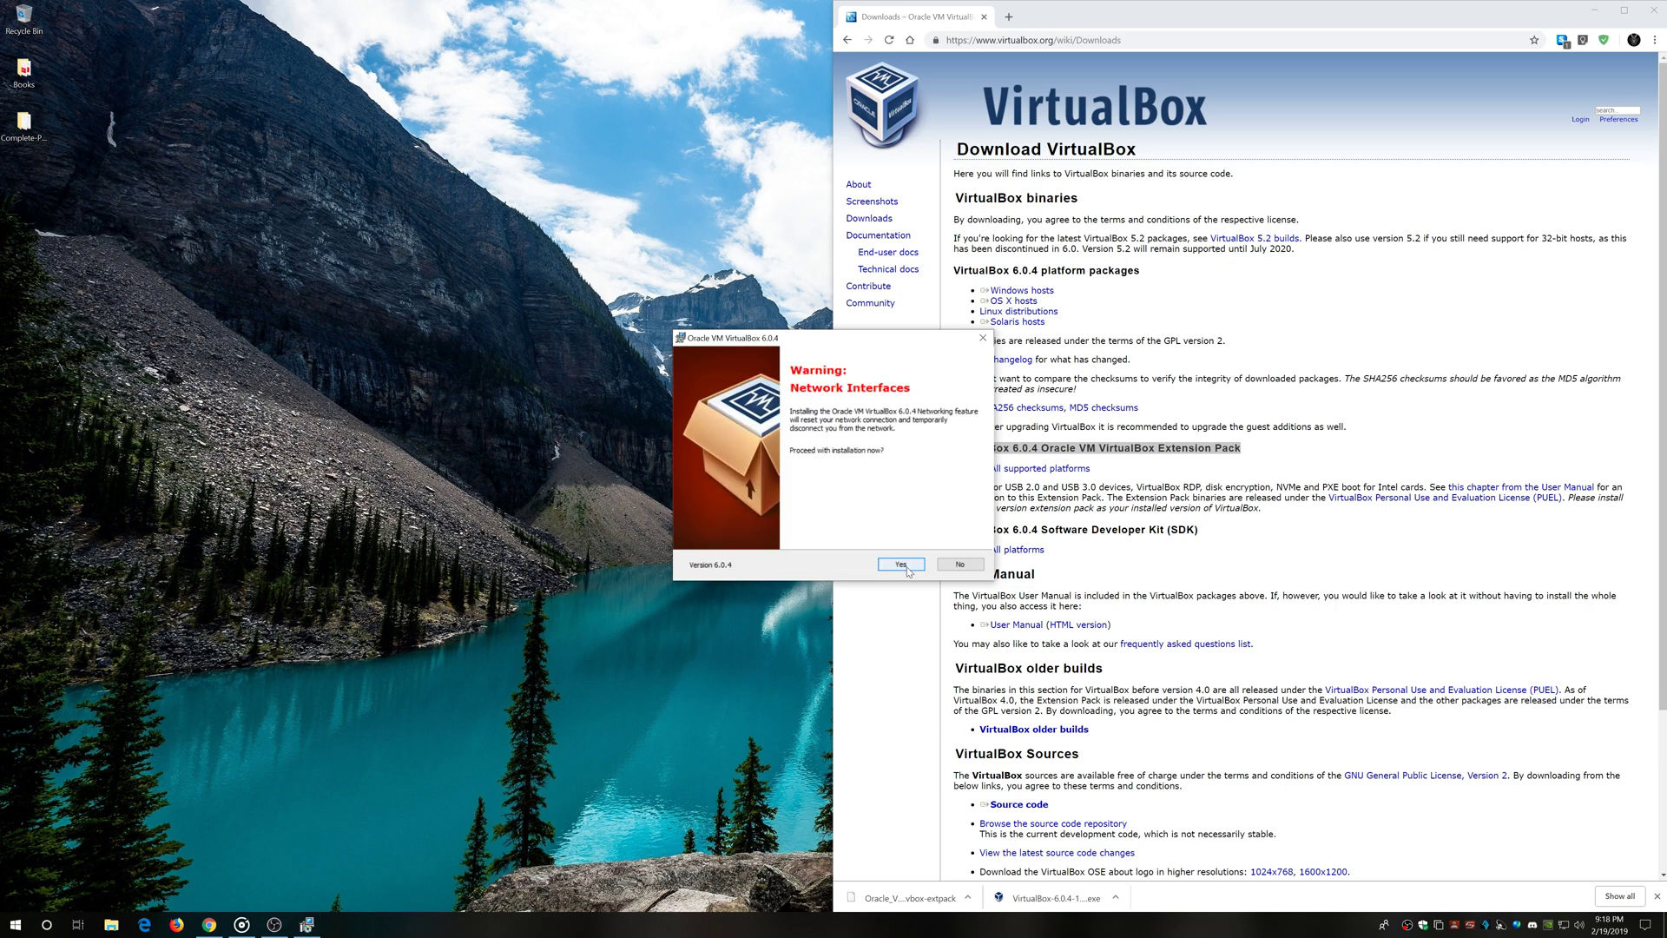
{"action": "left_click", "coordinate": [903, 565]}
{"action": "left_click", "coordinate": [899, 566]}
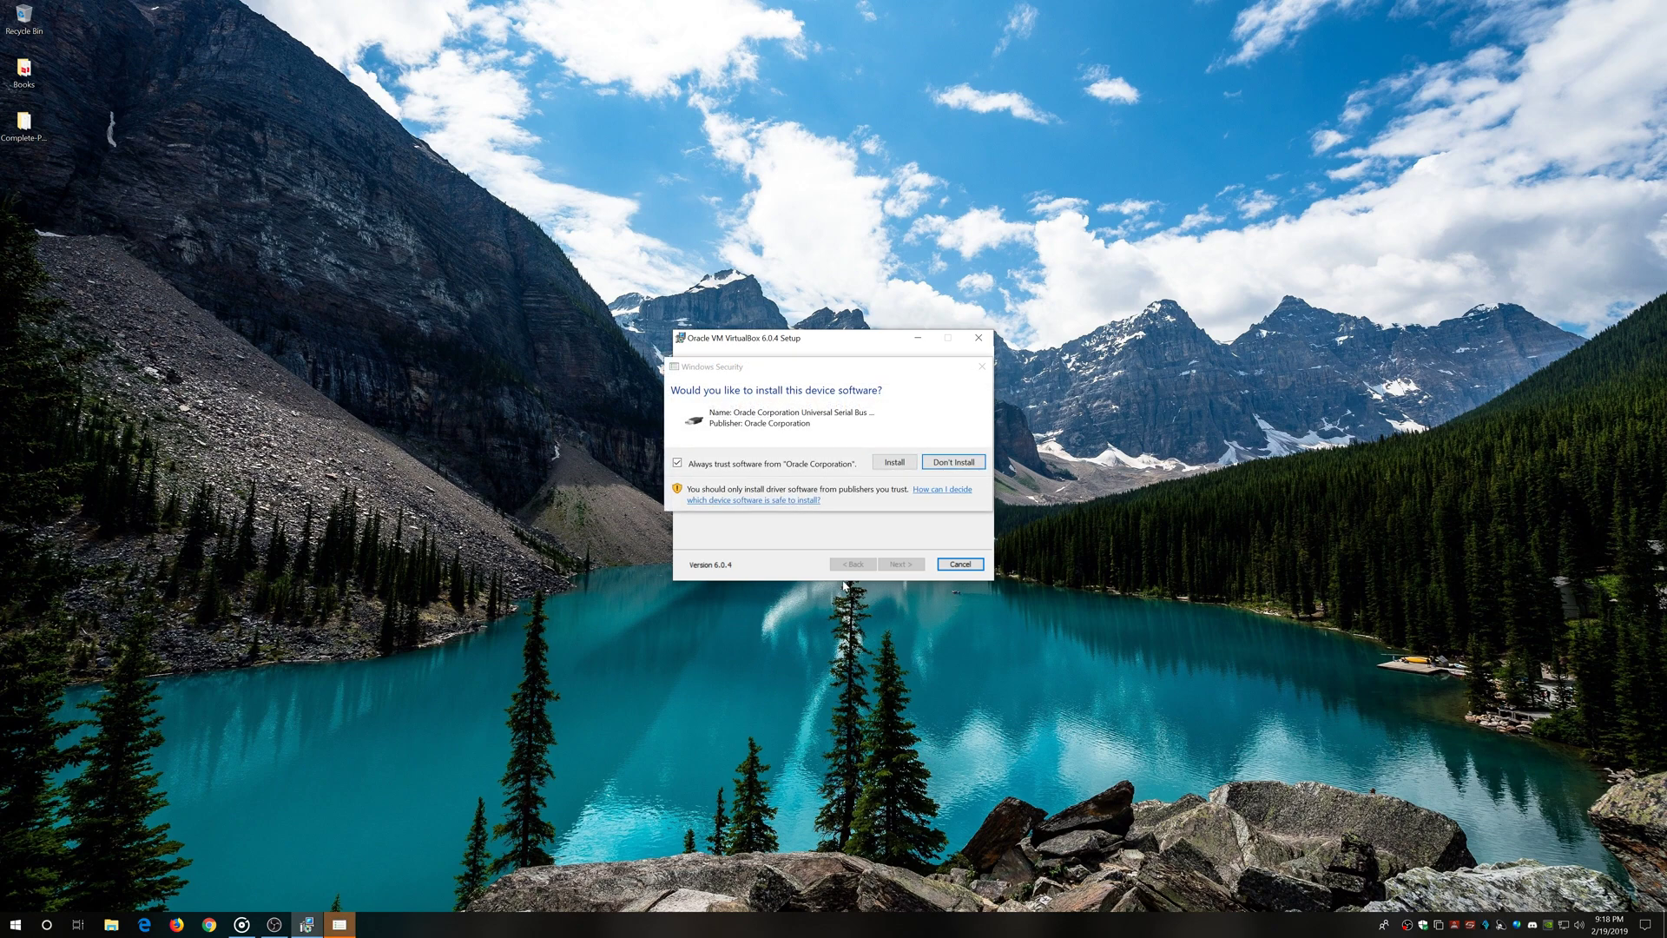
{"action": "left_click", "coordinate": [899, 463]}
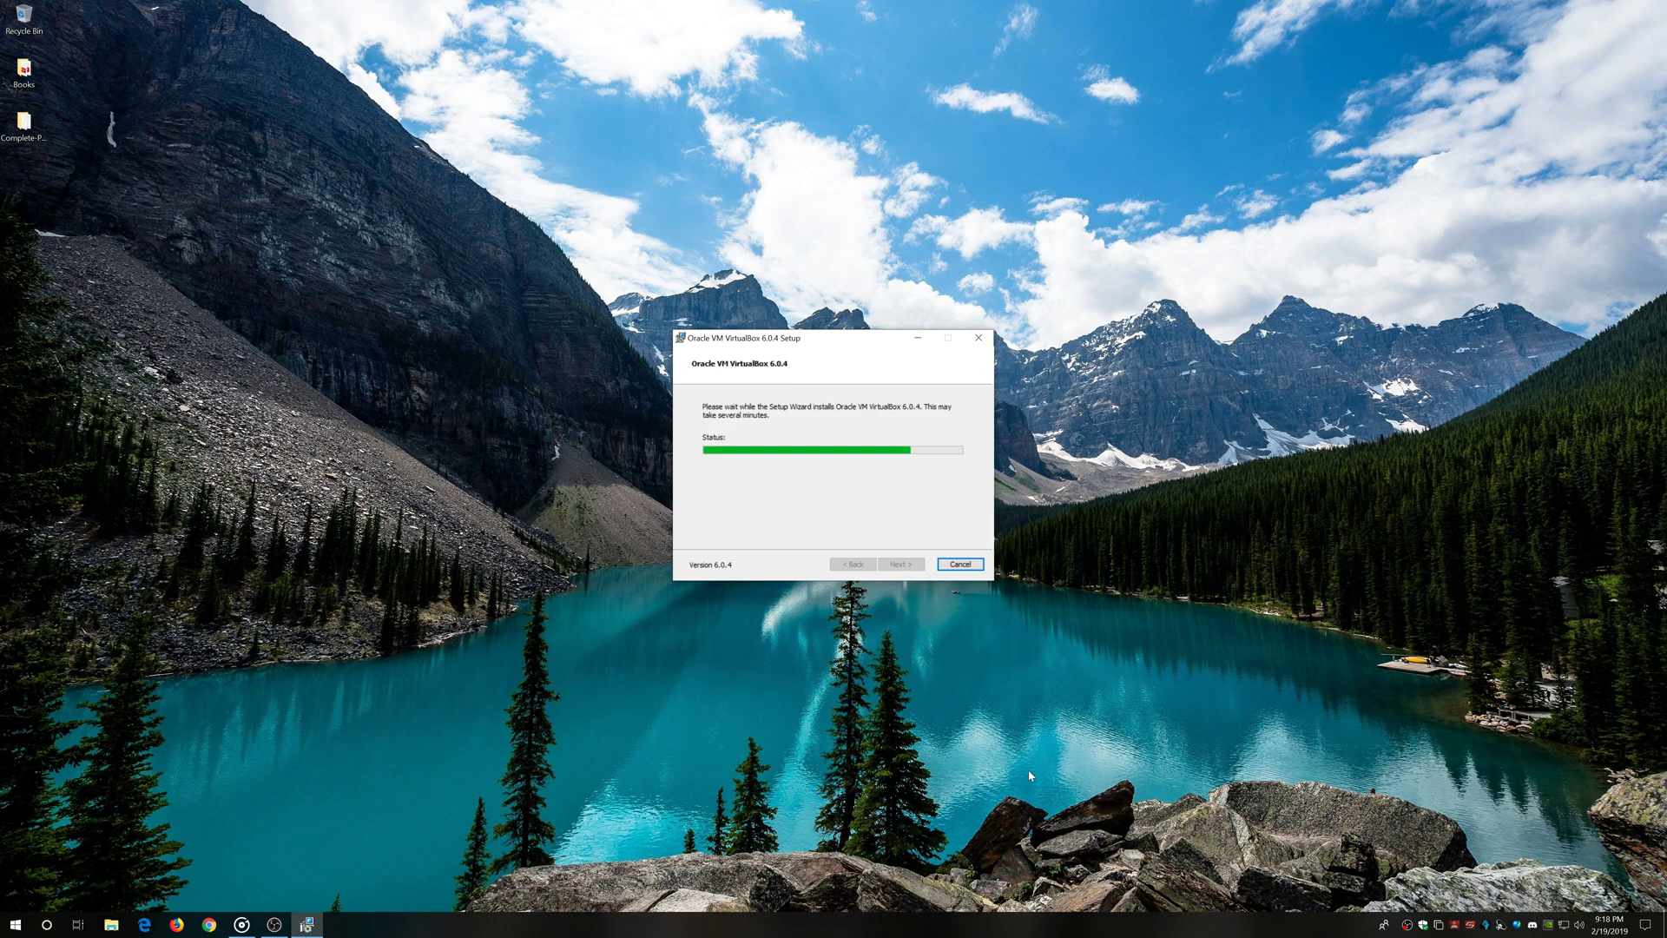
Open the Downloads folder in File Explorer and finish setup so VirtualBox Manager starts
{"action": "left_click", "coordinate": [111, 924]}
{"action": "left_click", "coordinate": [404, 518]}
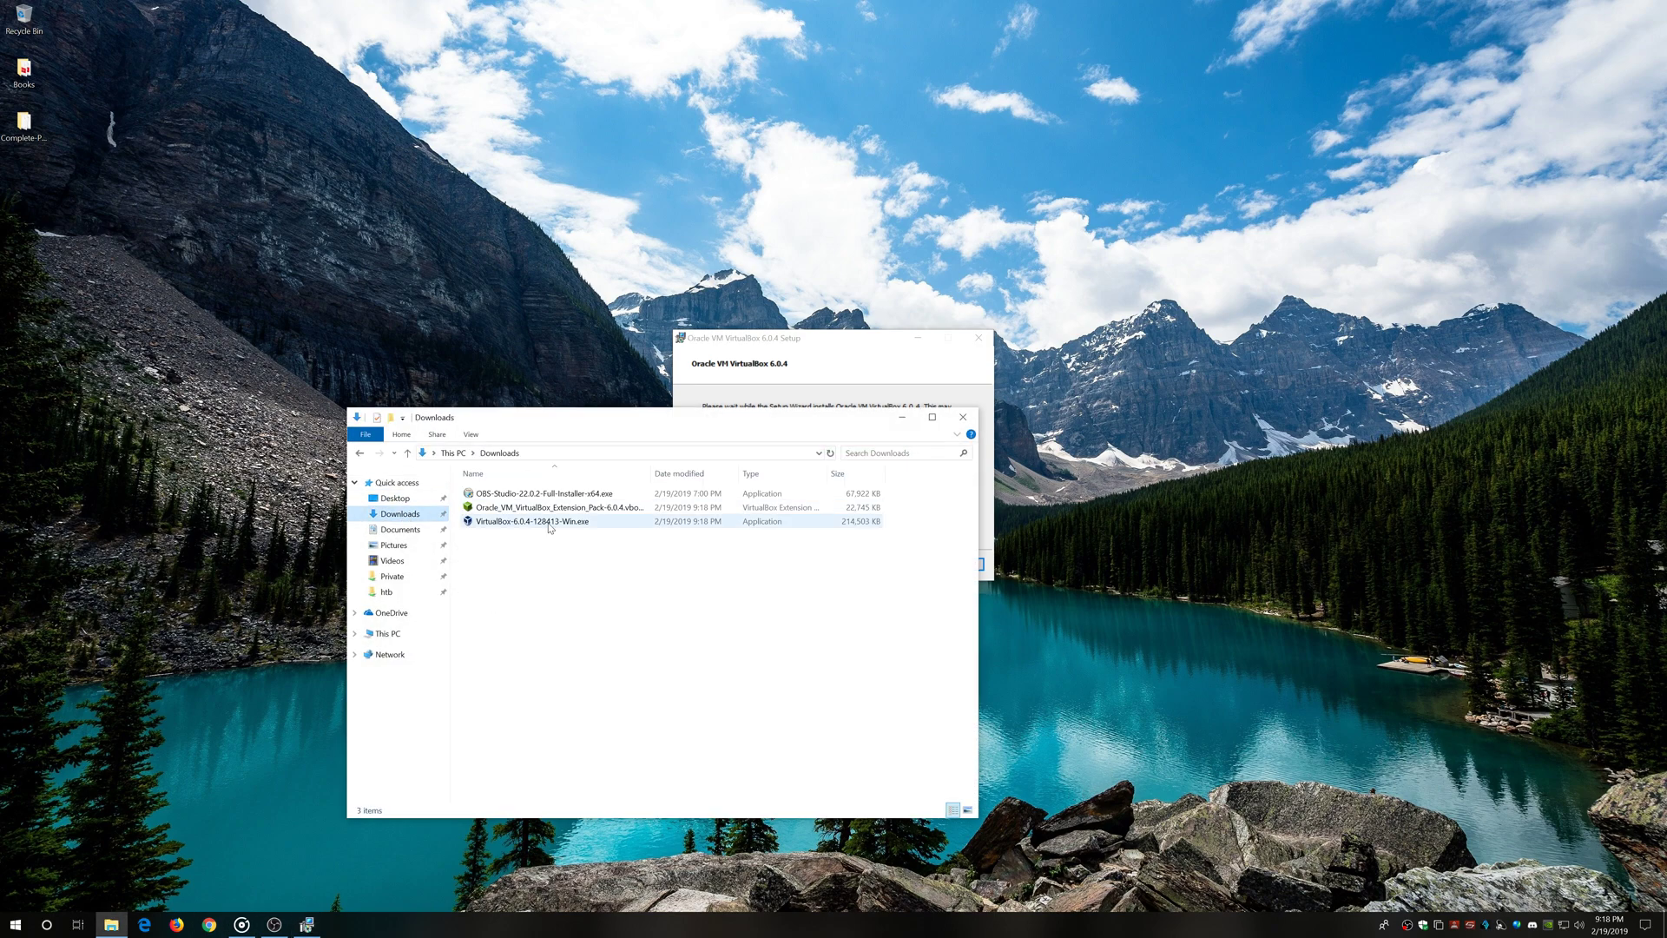
{"action": "left_click_drag", "start_coordinate": [707, 434], "coordinate": [847, 466]}
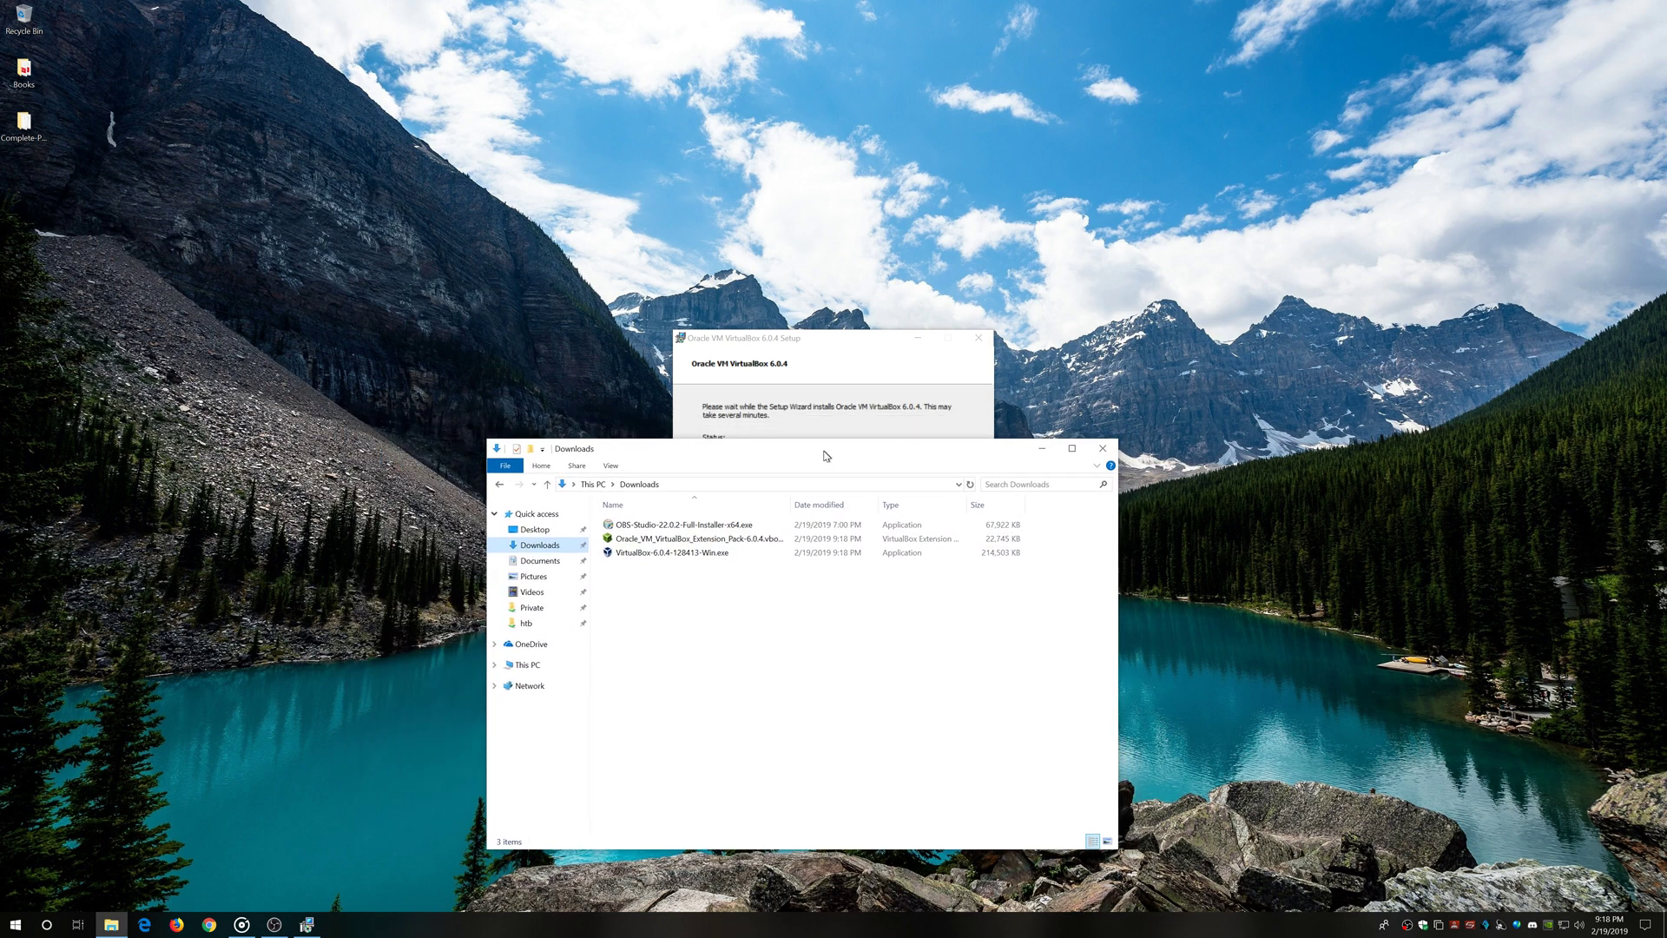
{"action": "left_click", "coordinate": [838, 343]}
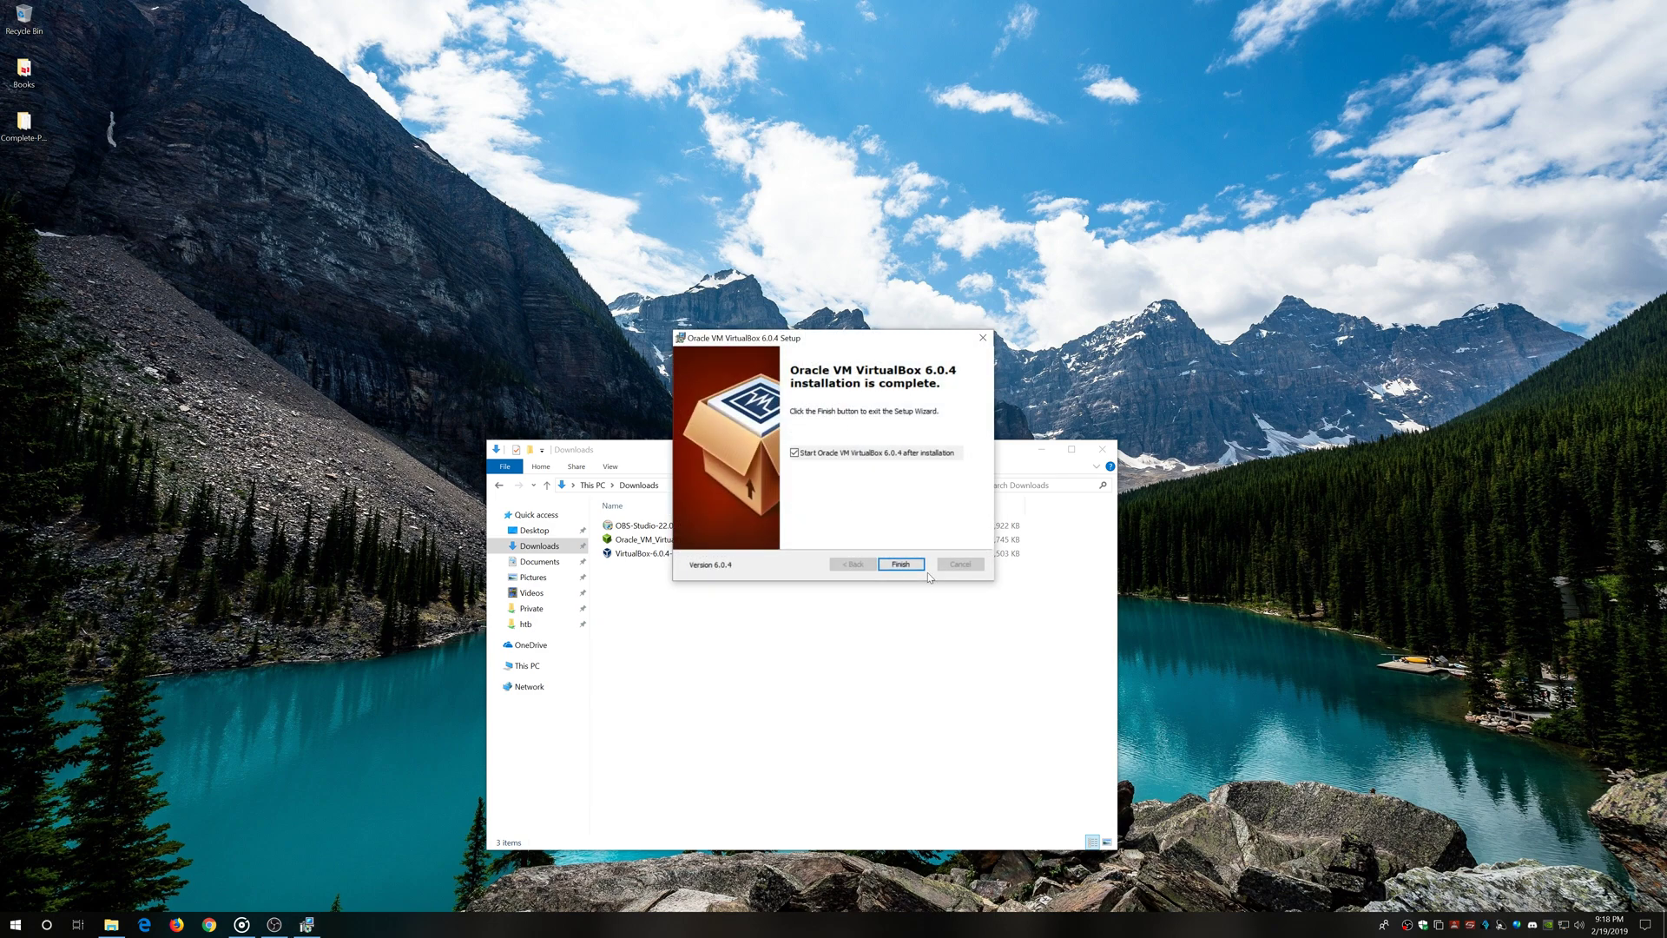
{"action": "left_click", "coordinate": [901, 564]}
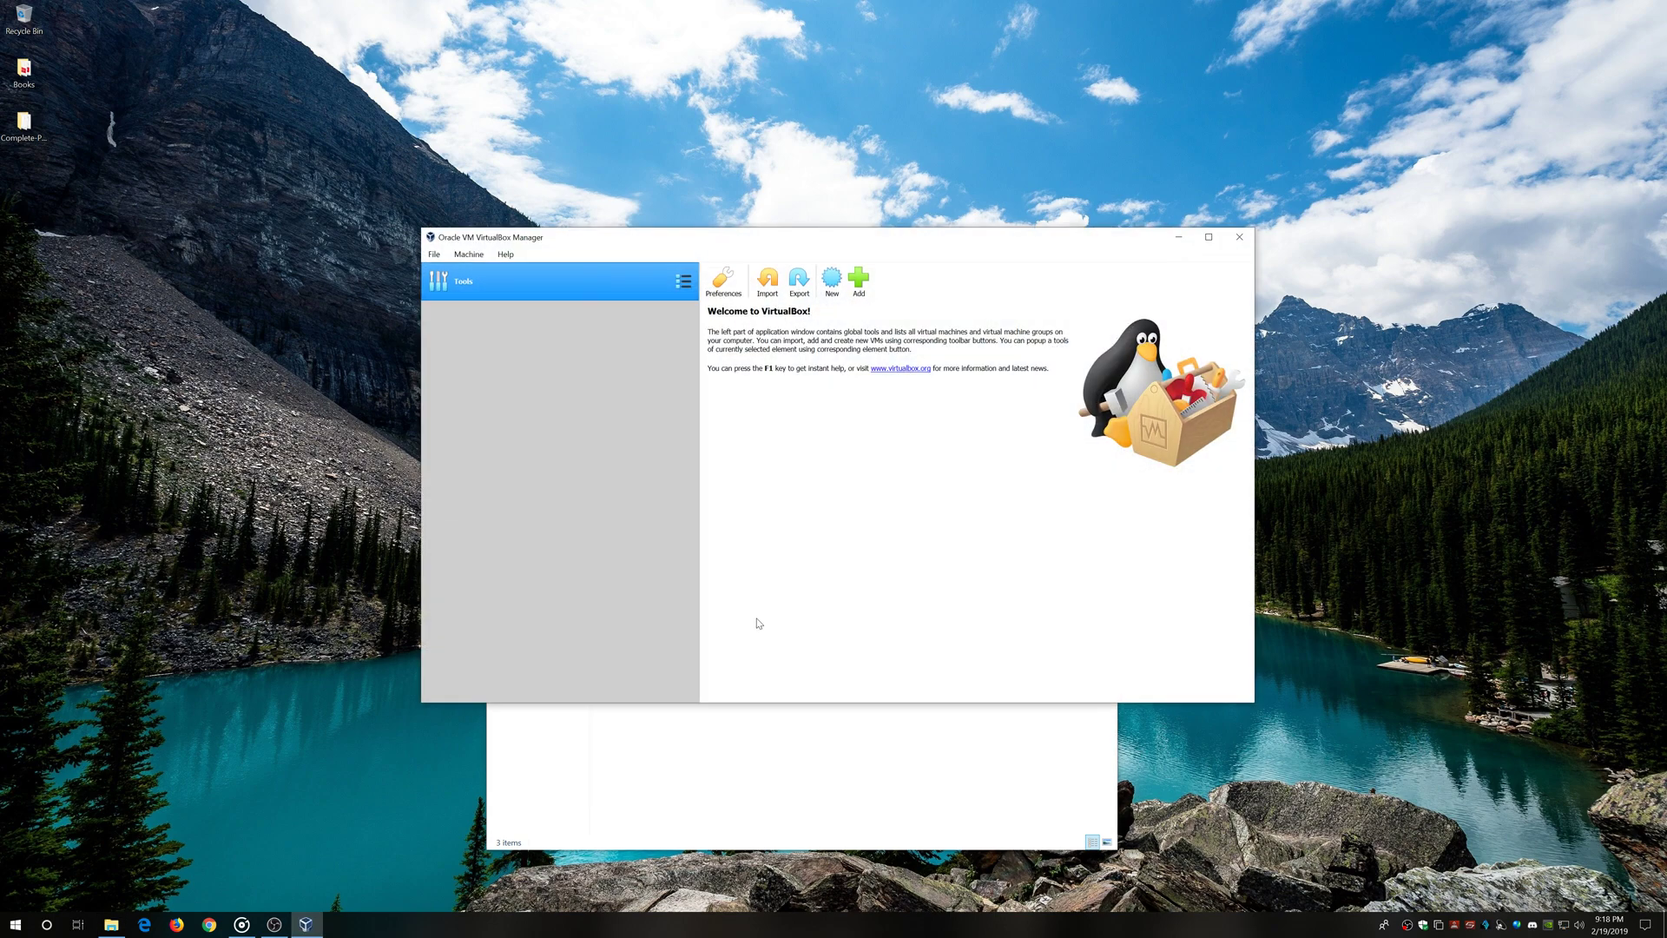
Install the downloaded Oracle VM VirtualBox Extension Pack 6.0.4 from Downloads, accepting its licence
{"action": "left_click_drag", "start_coordinate": [894, 247], "coordinate": [585, 55]}
{"action": "left_click", "coordinate": [786, 701]}
{"action": "left_click", "coordinate": [664, 541]}
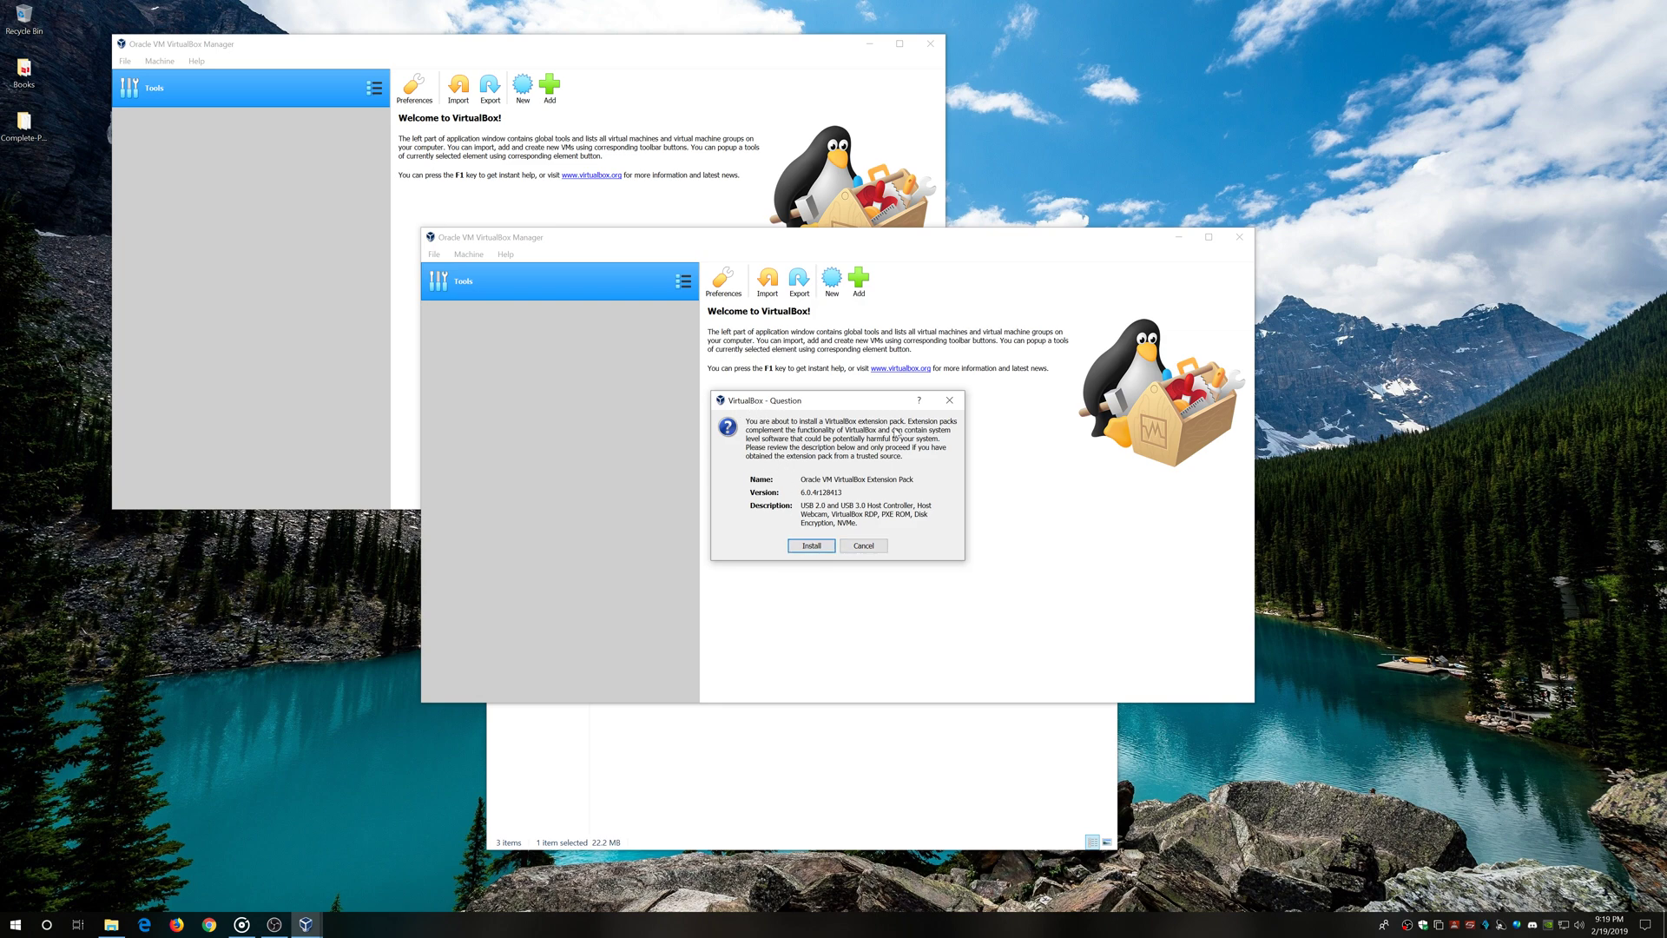
{"action": "left_click", "coordinate": [811, 546]}
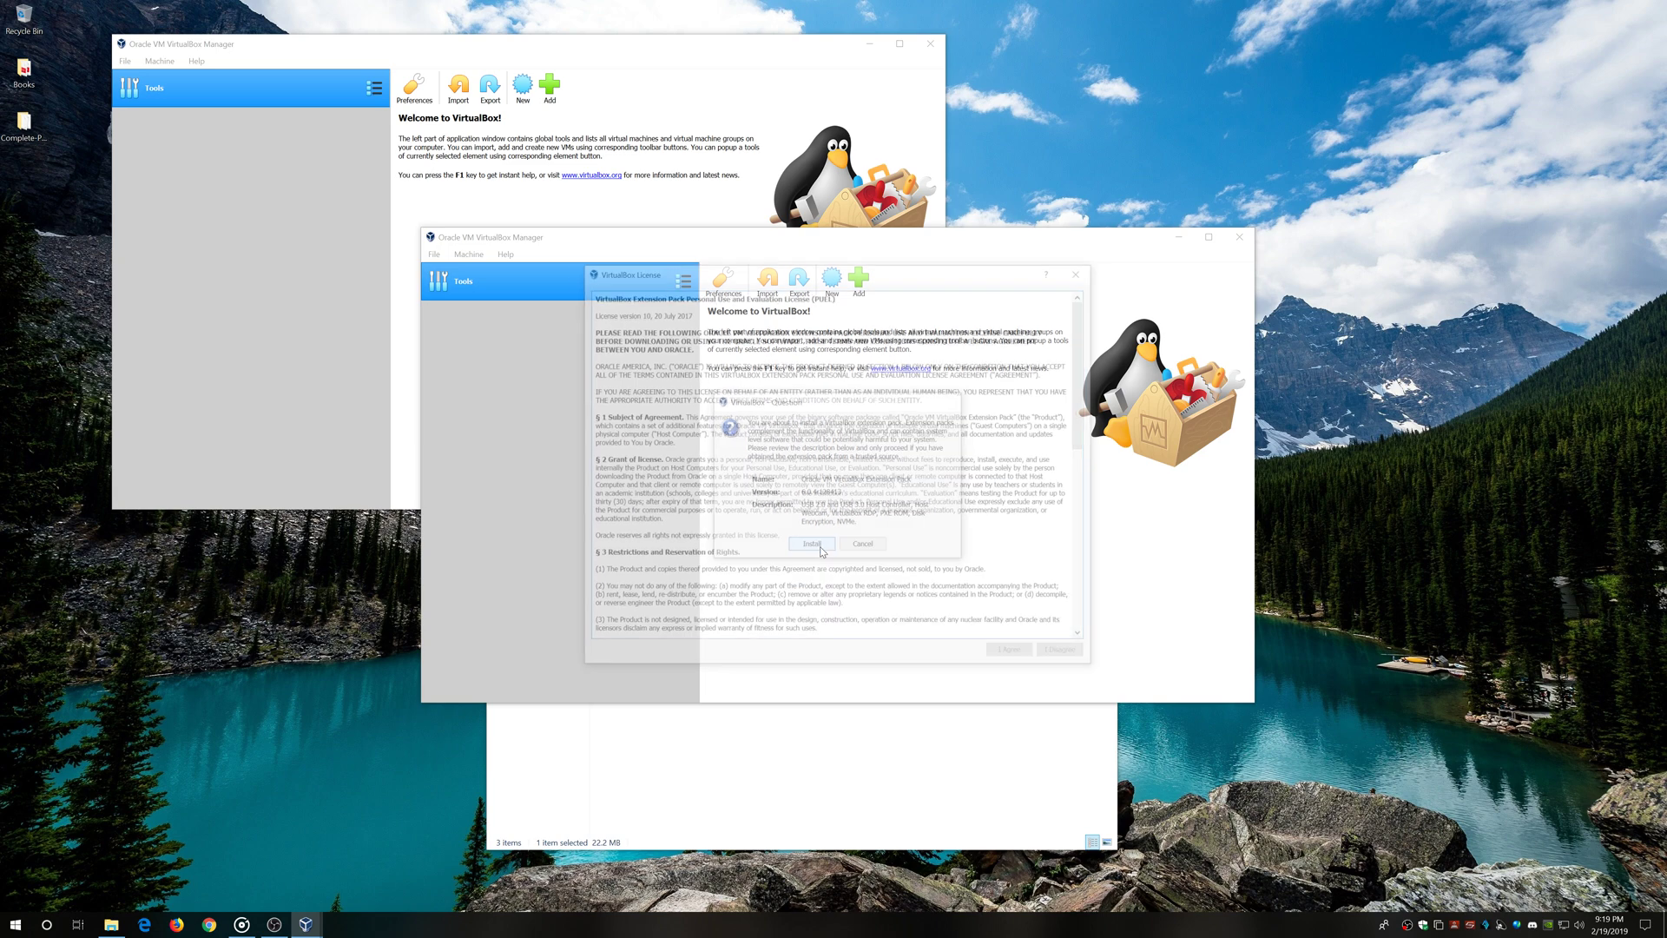
{"action": "left_click_drag", "start_coordinate": [1085, 391], "coordinate": [1084, 574]}
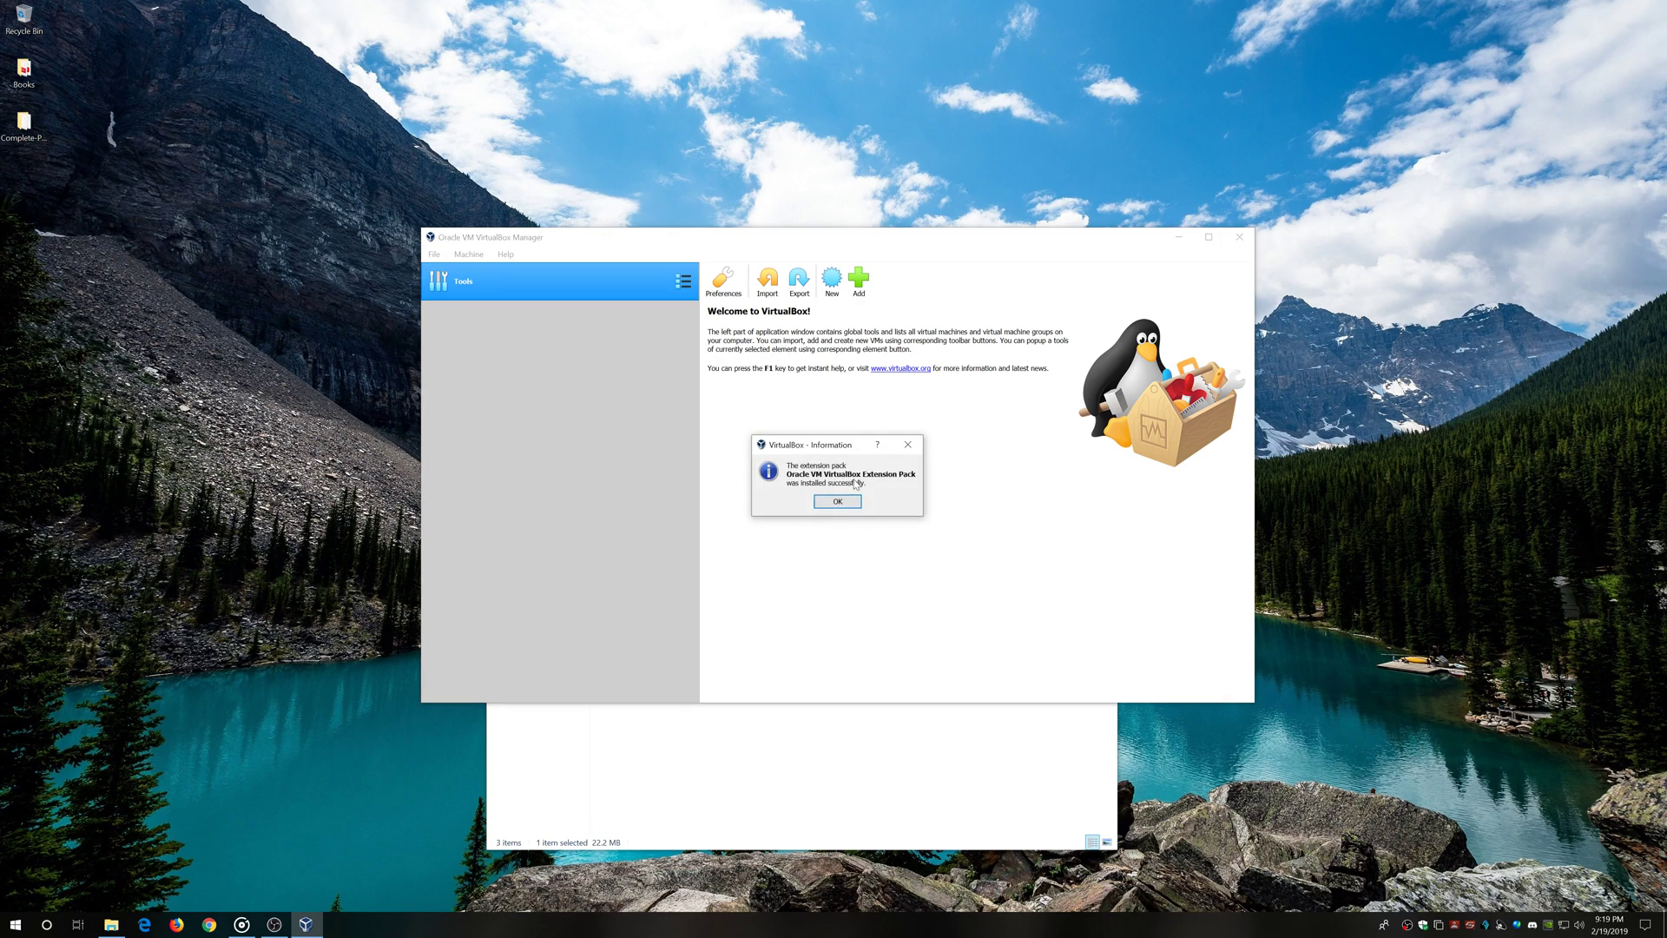
{"action": "left_click", "coordinate": [850, 501]}
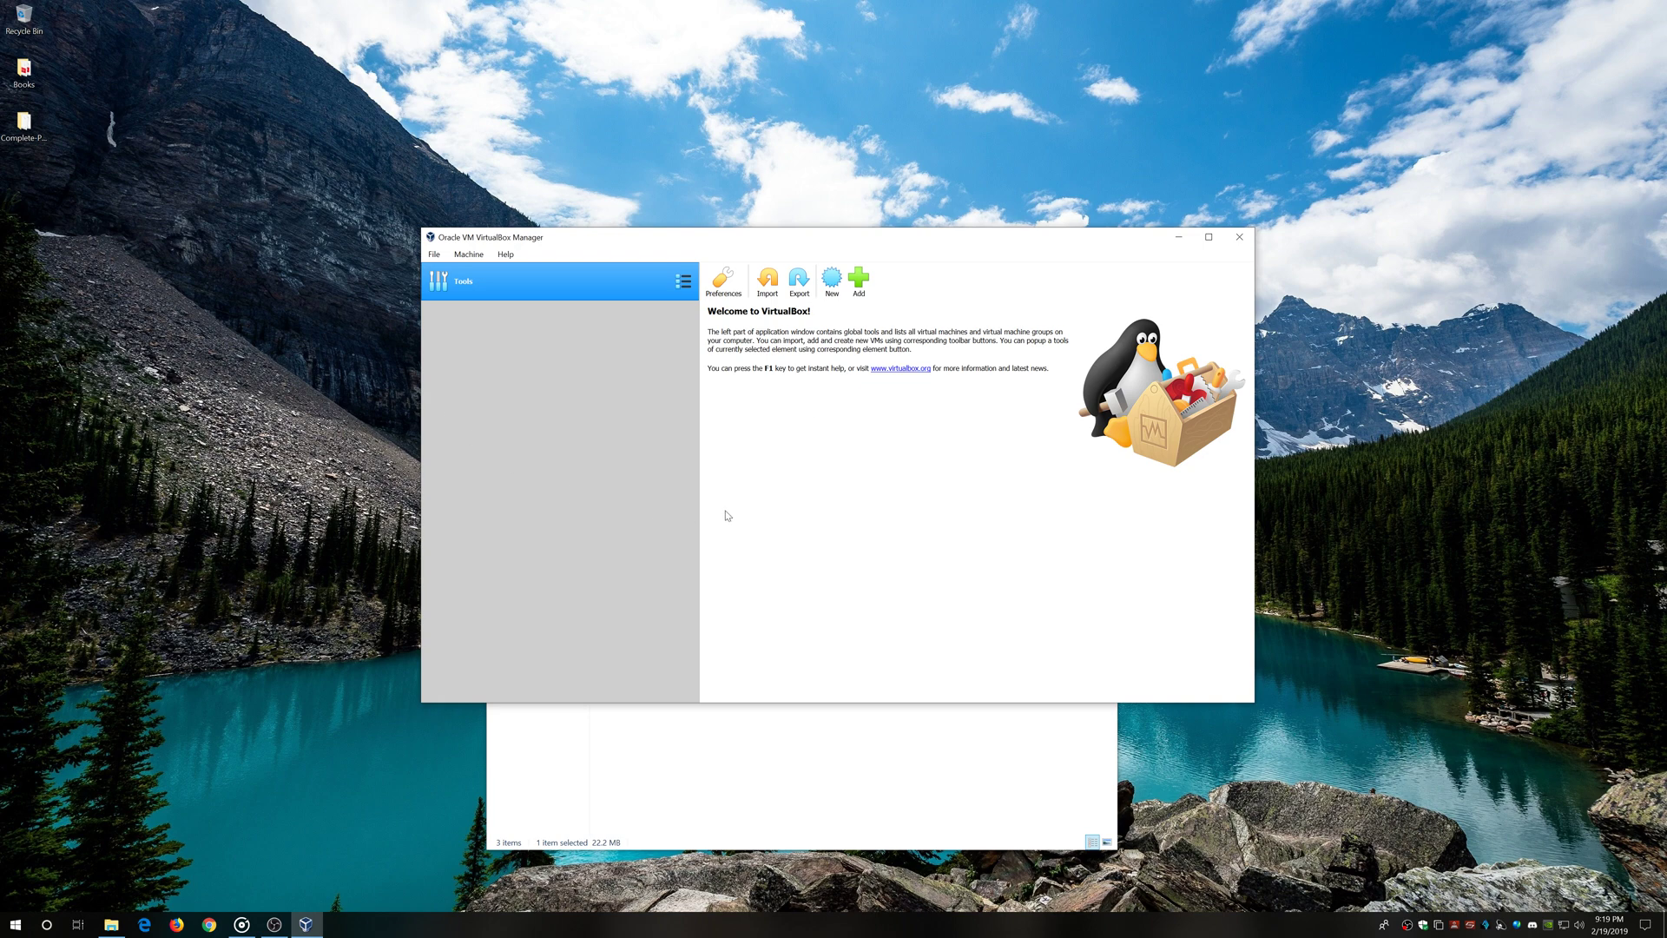
{"action": "left_click_drag", "start_coordinate": [900, 241], "coordinate": [832, 263]}
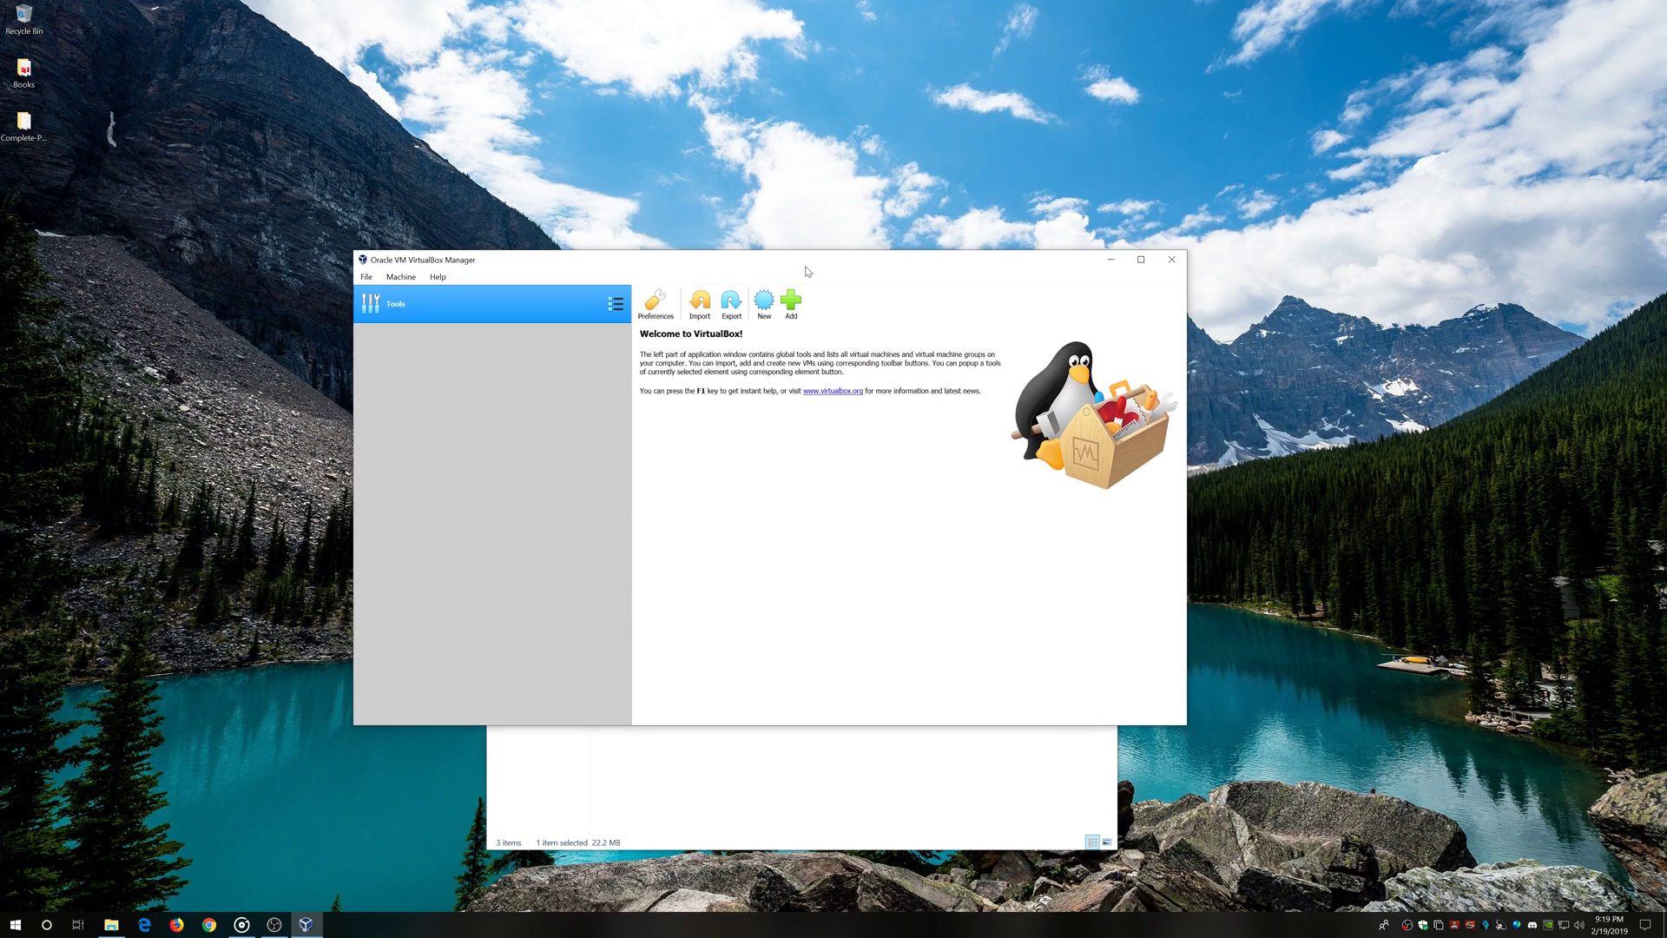
Close the Downloads window and set the default machine folder to the WDB1 (W:) drive
{"action": "left_click", "coordinate": [761, 792]}
{"action": "left_click", "coordinate": [1102, 447]}
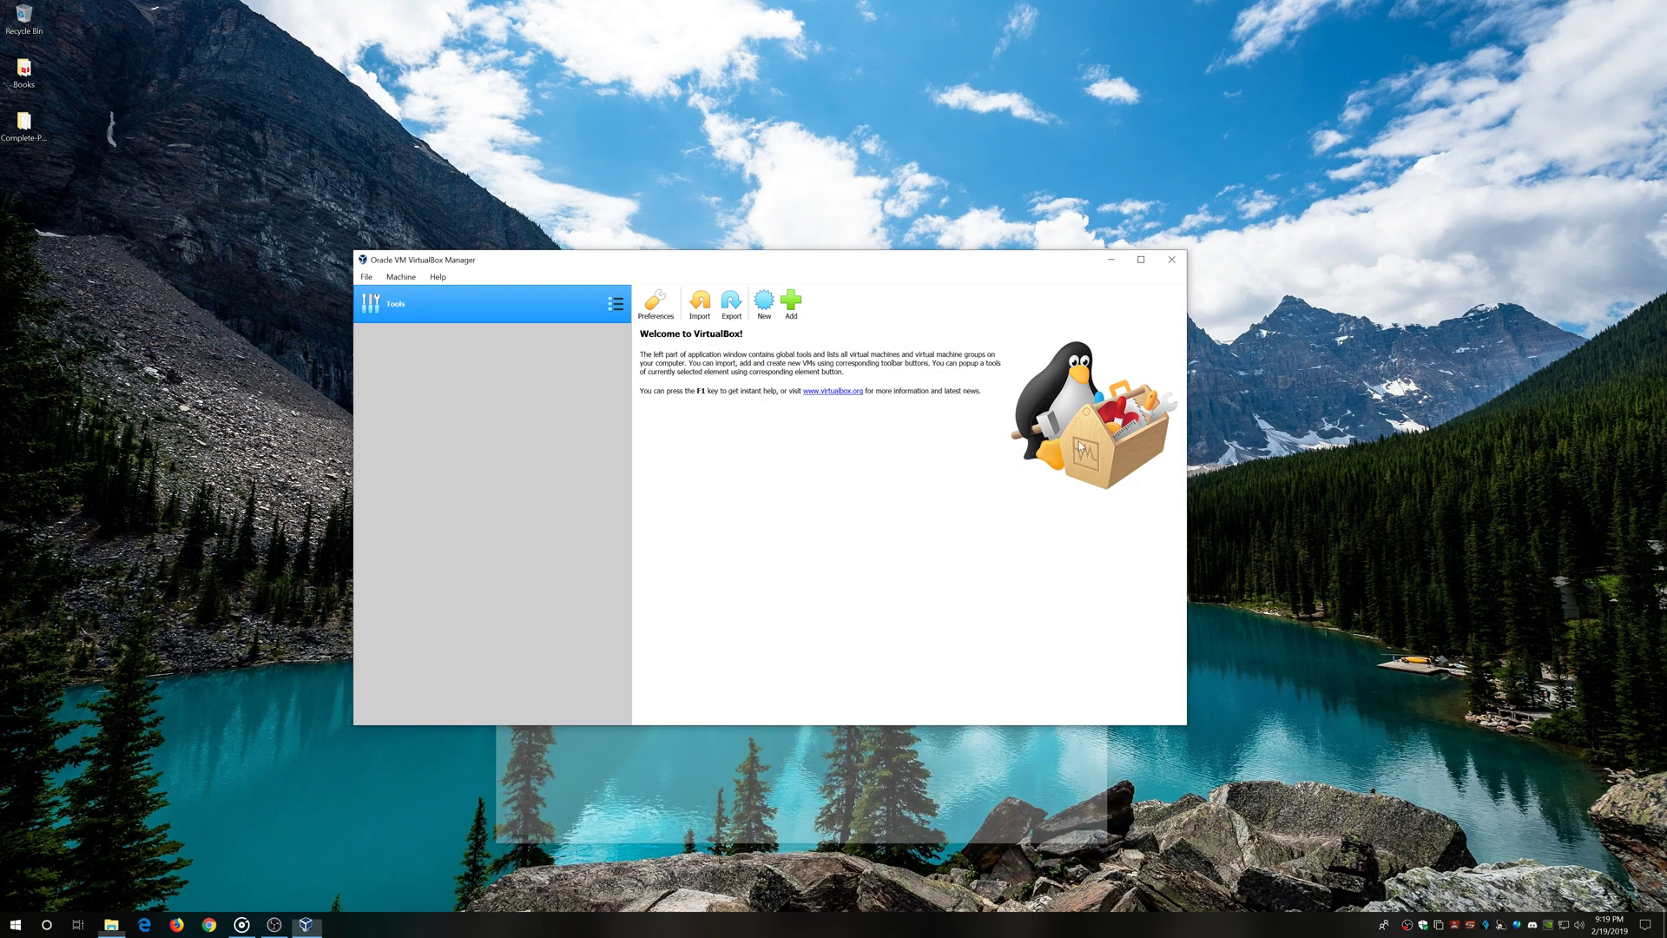
{"action": "left_click", "coordinate": [367, 277]}
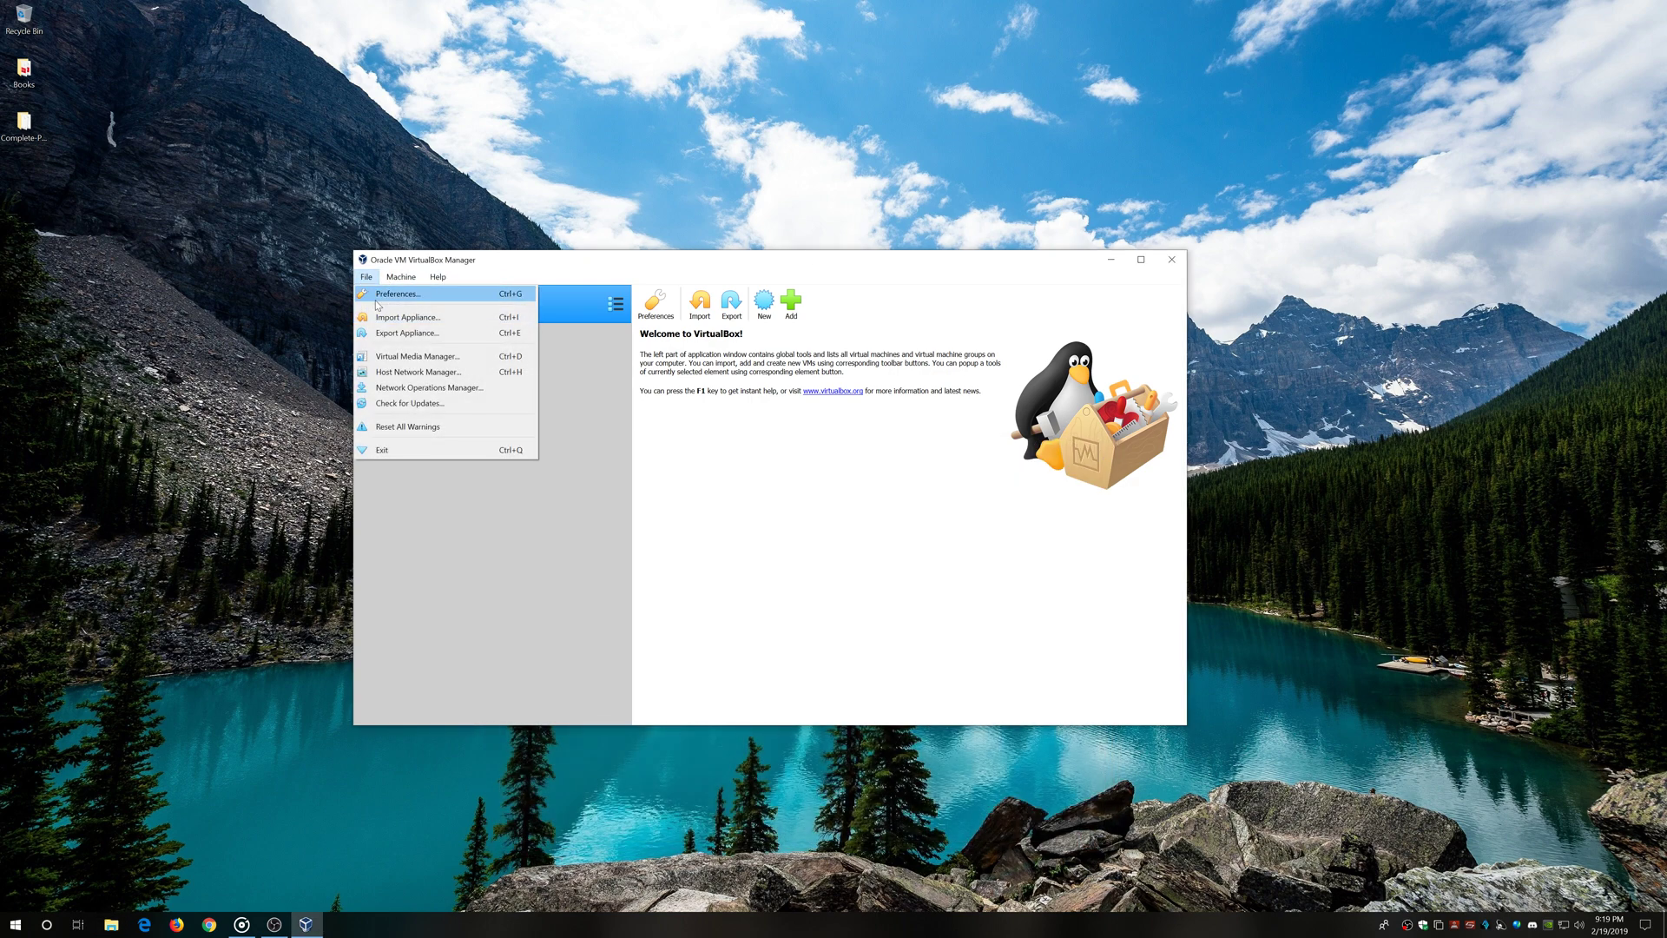
{"action": "key", "text": "Escape"}
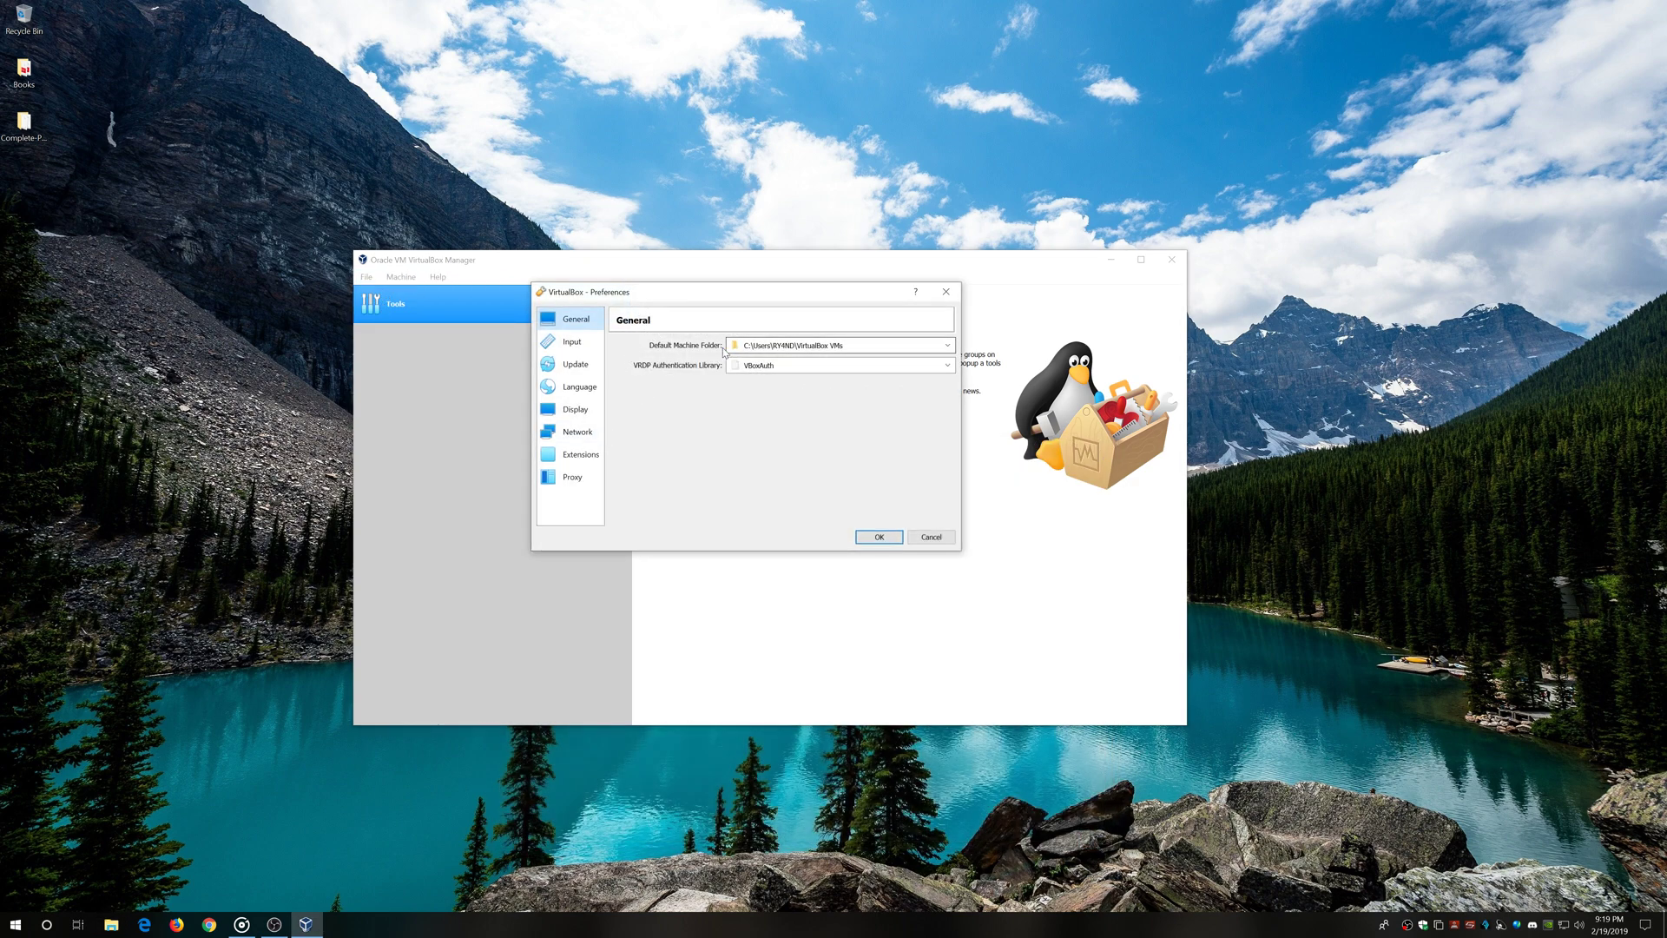
{"action": "left_click", "coordinate": [822, 346]}
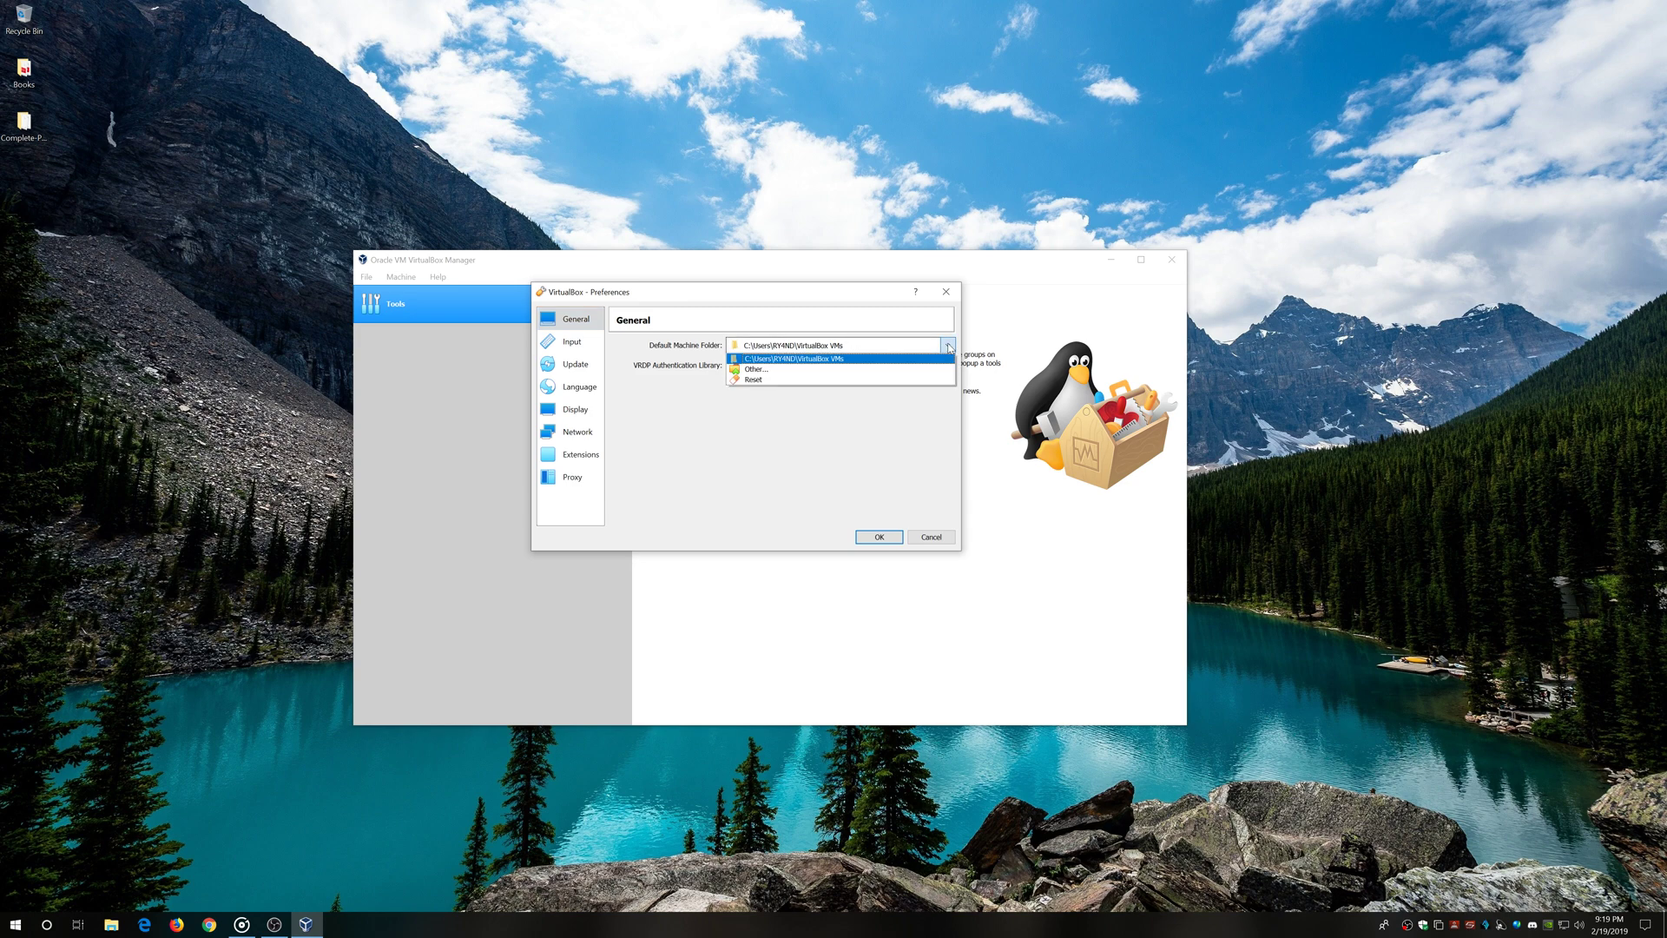
{"action": "left_click", "coordinate": [773, 370]}
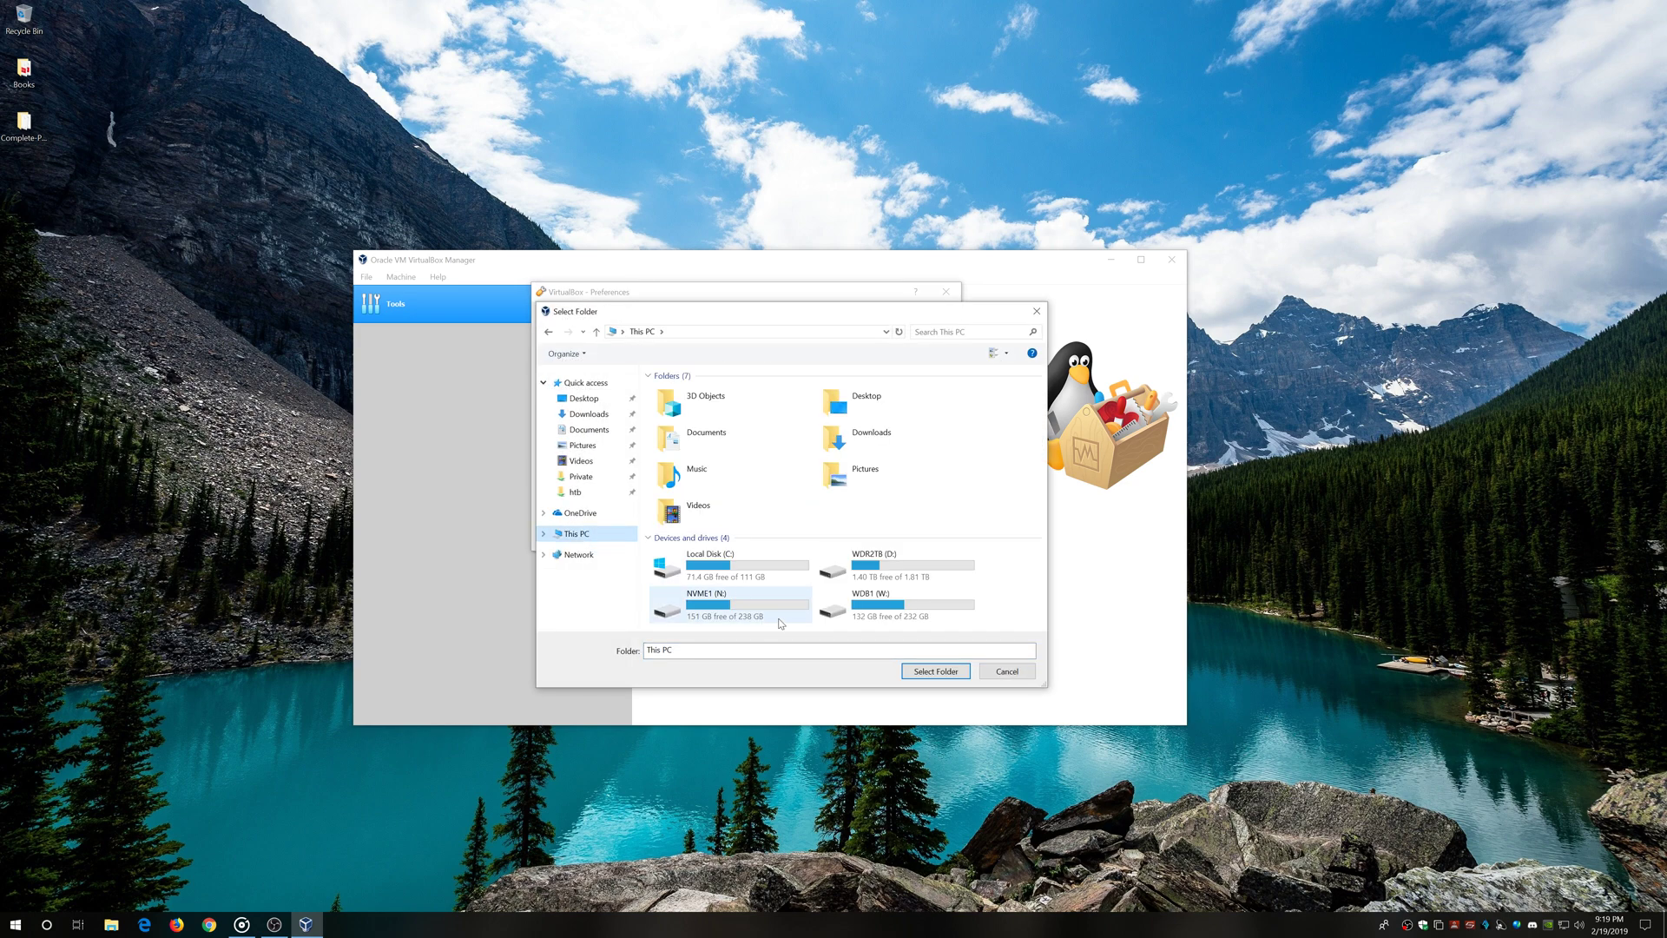
{"action": "left_click", "coordinate": [877, 606]}
{"action": "left_click", "coordinate": [939, 676]}
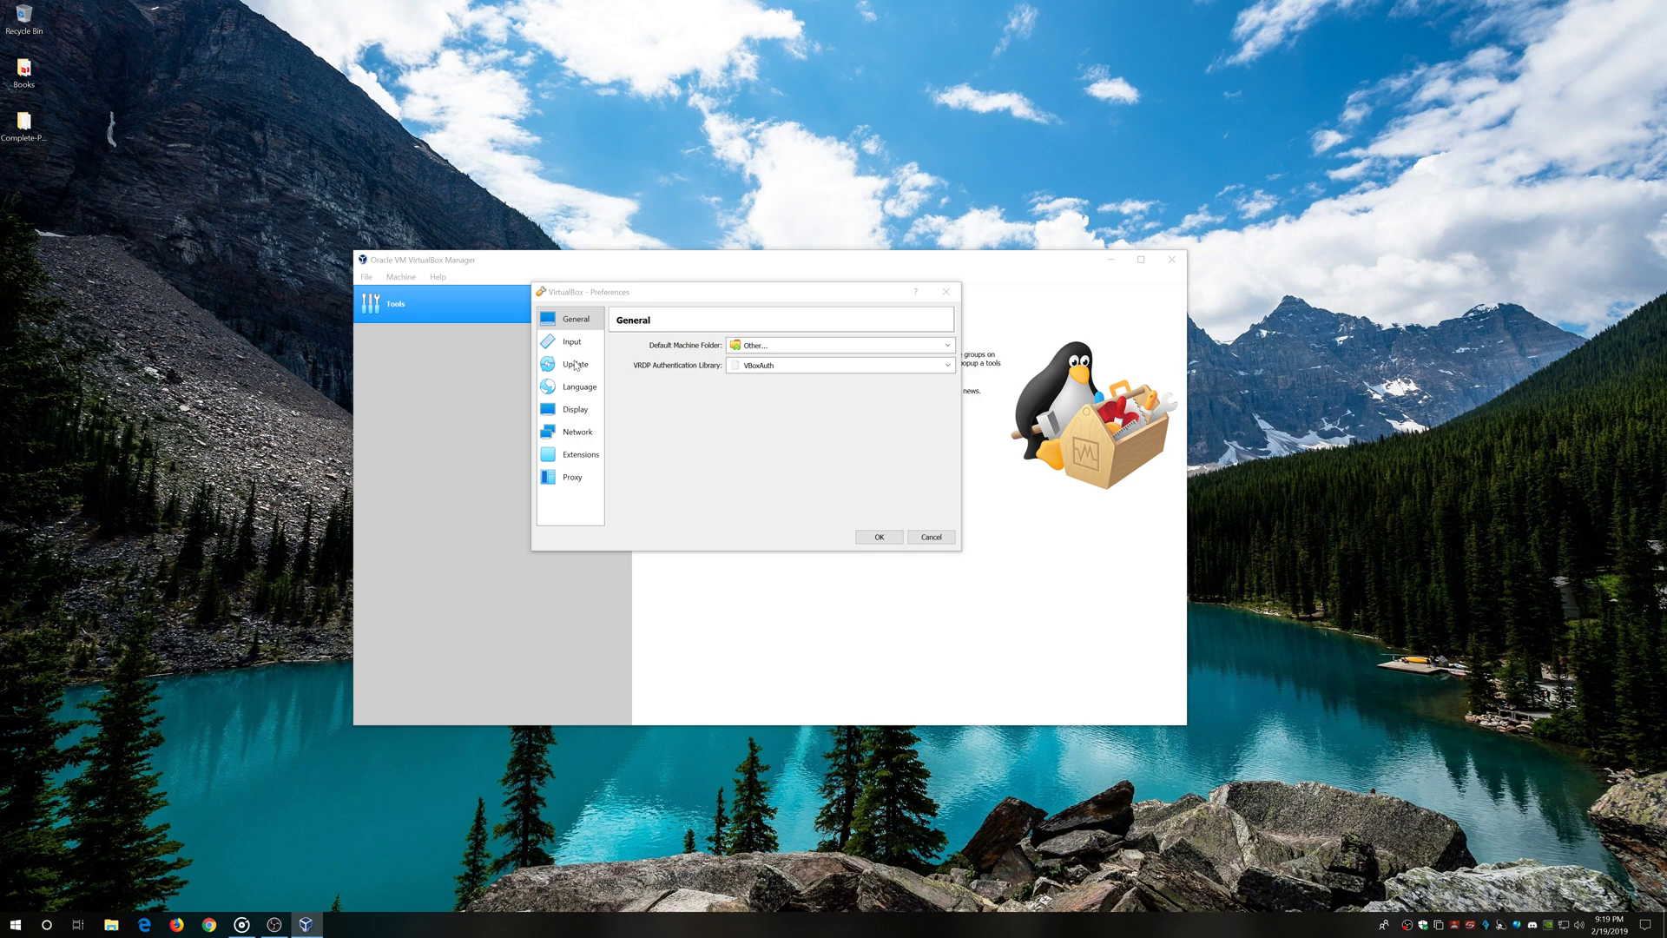
Add a NatNetwork in Preferences, review Extensions and Proxy, save, and move the Manager up-left
{"action": "left_click", "coordinate": [583, 388]}
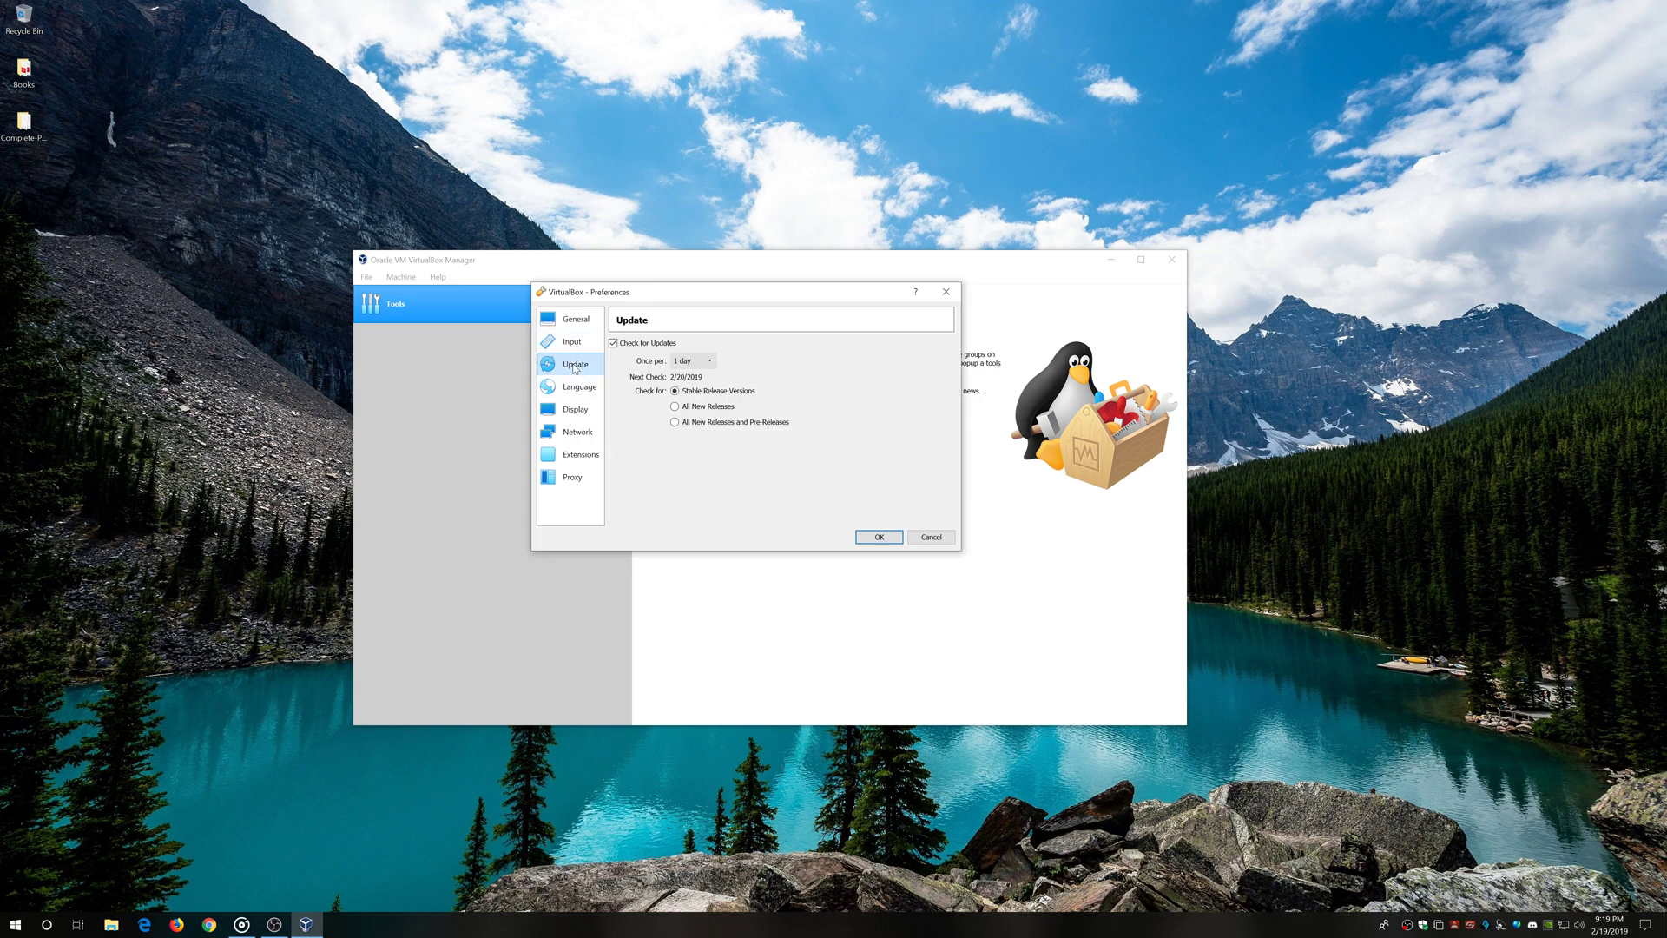
{"action": "left_click", "coordinate": [575, 409]}
{"action": "left_click", "coordinate": [577, 432]}
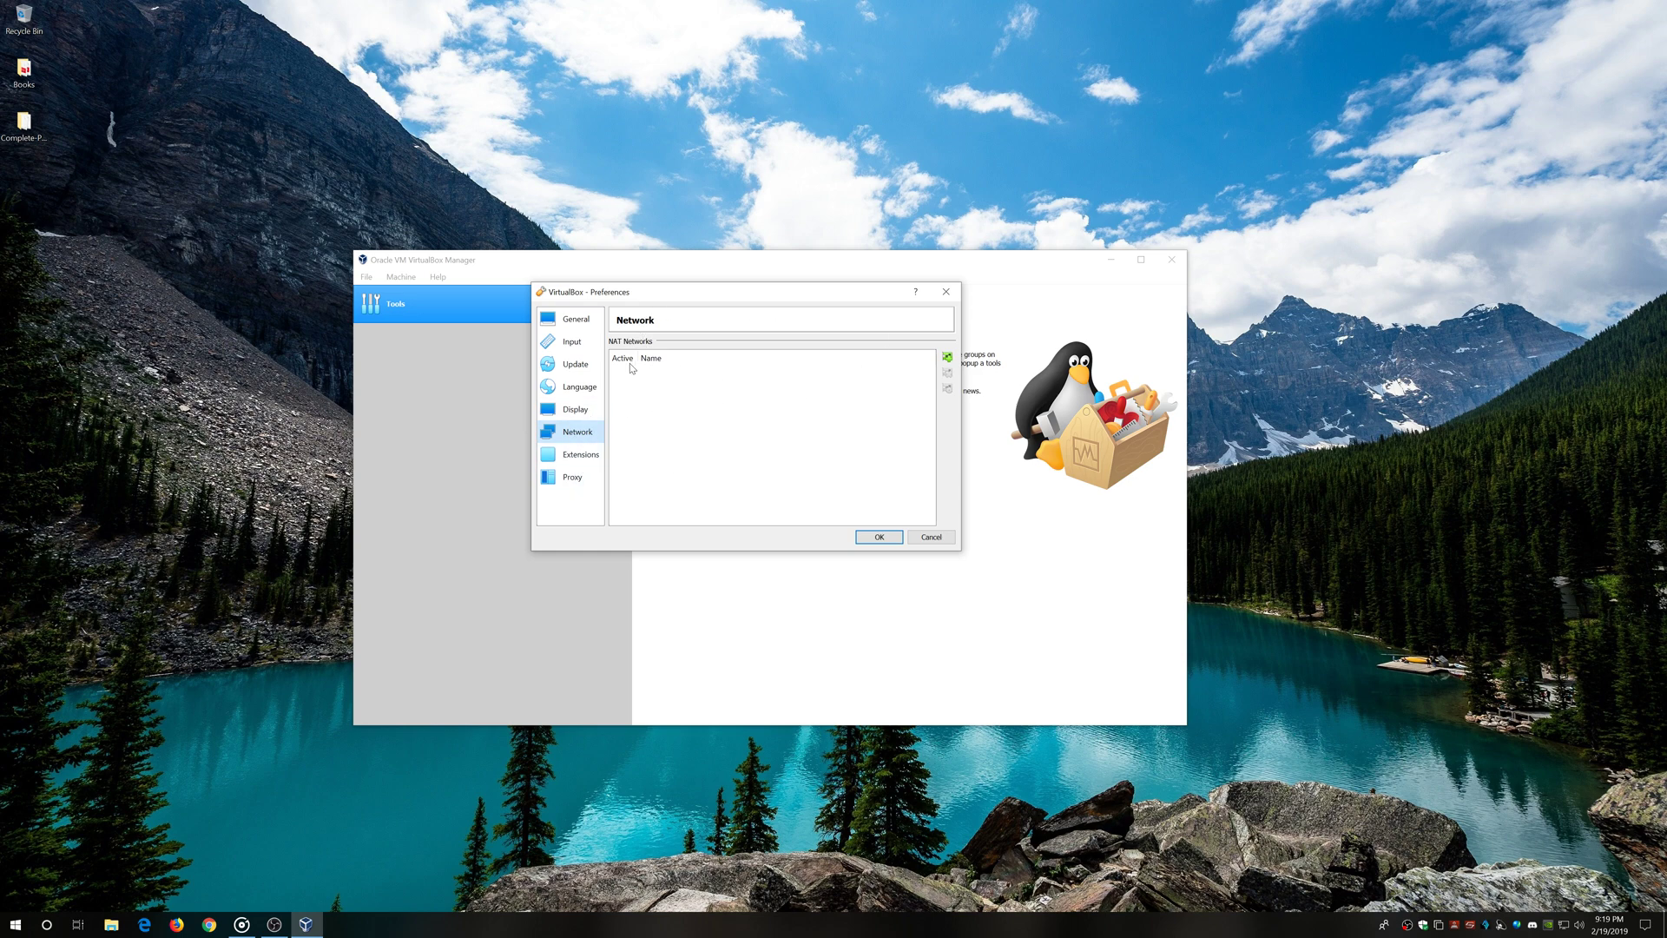
{"action": "left_click", "coordinate": [948, 356]}
{"action": "left_click", "coordinate": [948, 388]}
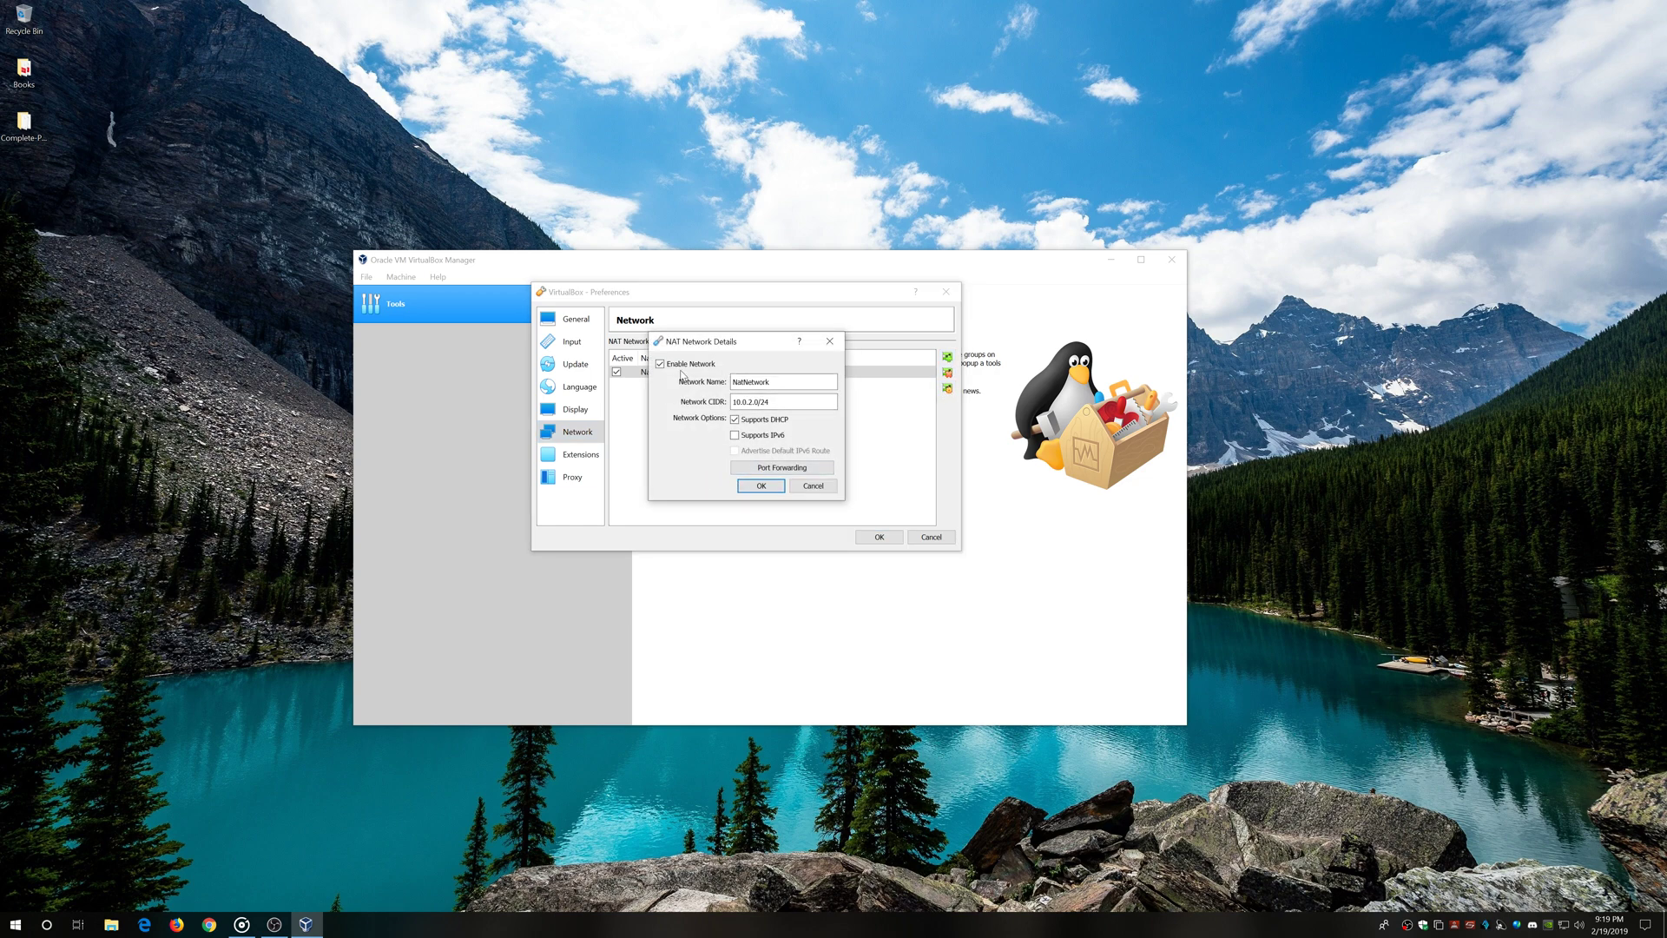
{"action": "left_click", "coordinate": [761, 485]}
{"action": "left_click", "coordinate": [578, 454]}
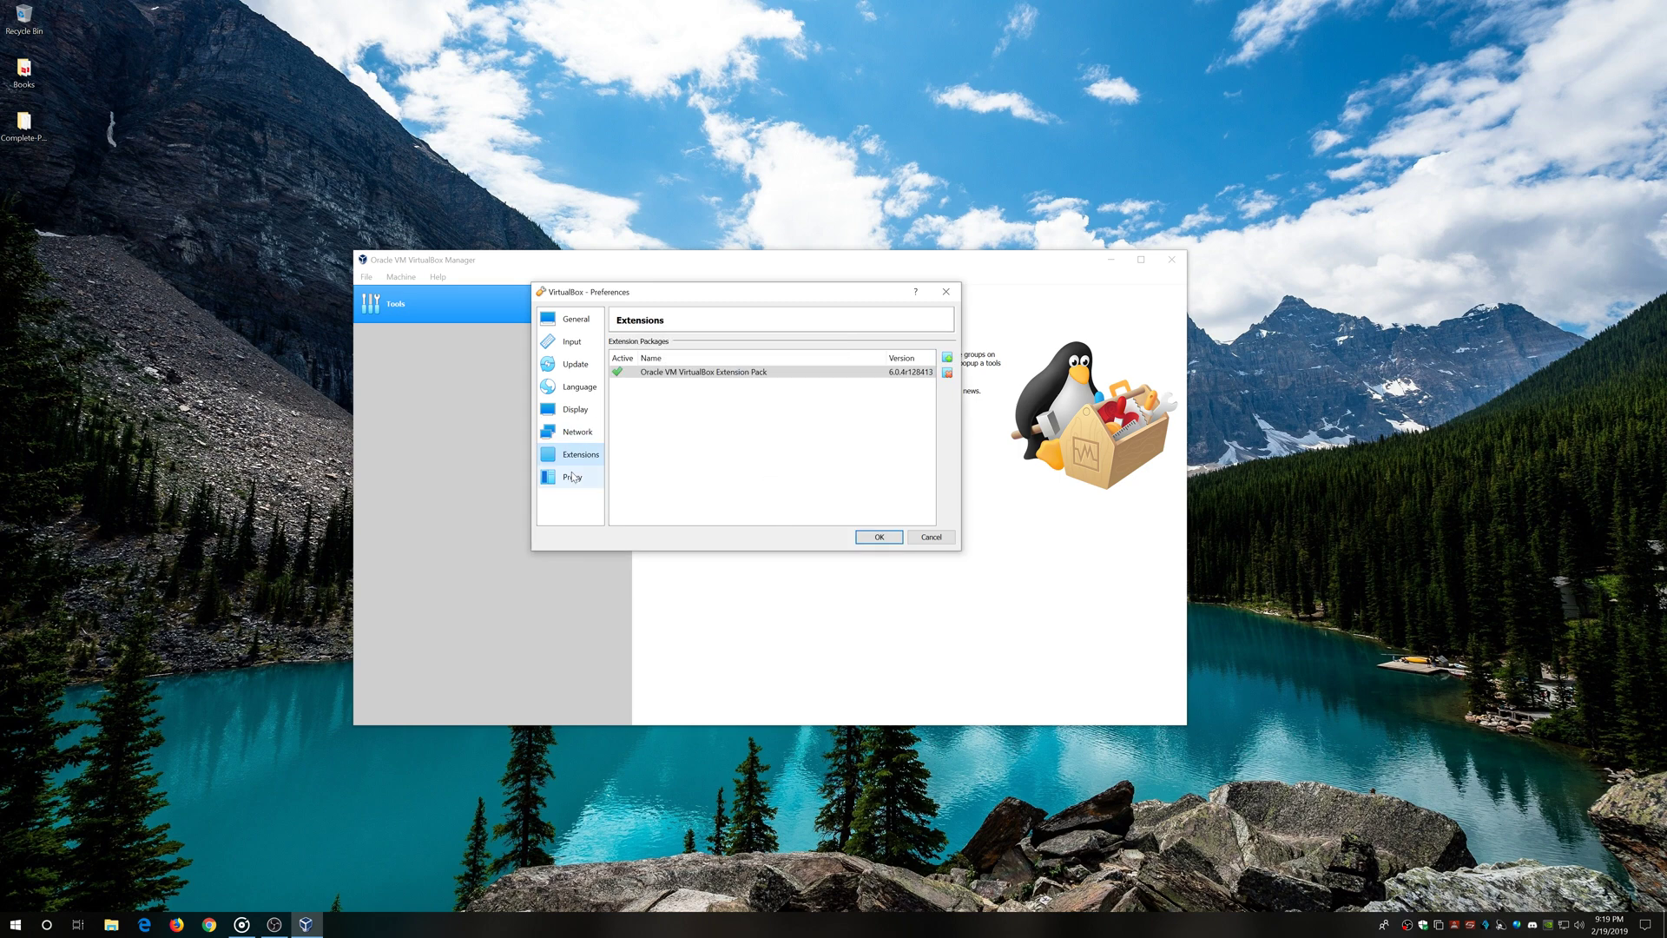
{"action": "left_click", "coordinate": [573, 477]}
{"action": "left_click", "coordinate": [882, 538]}
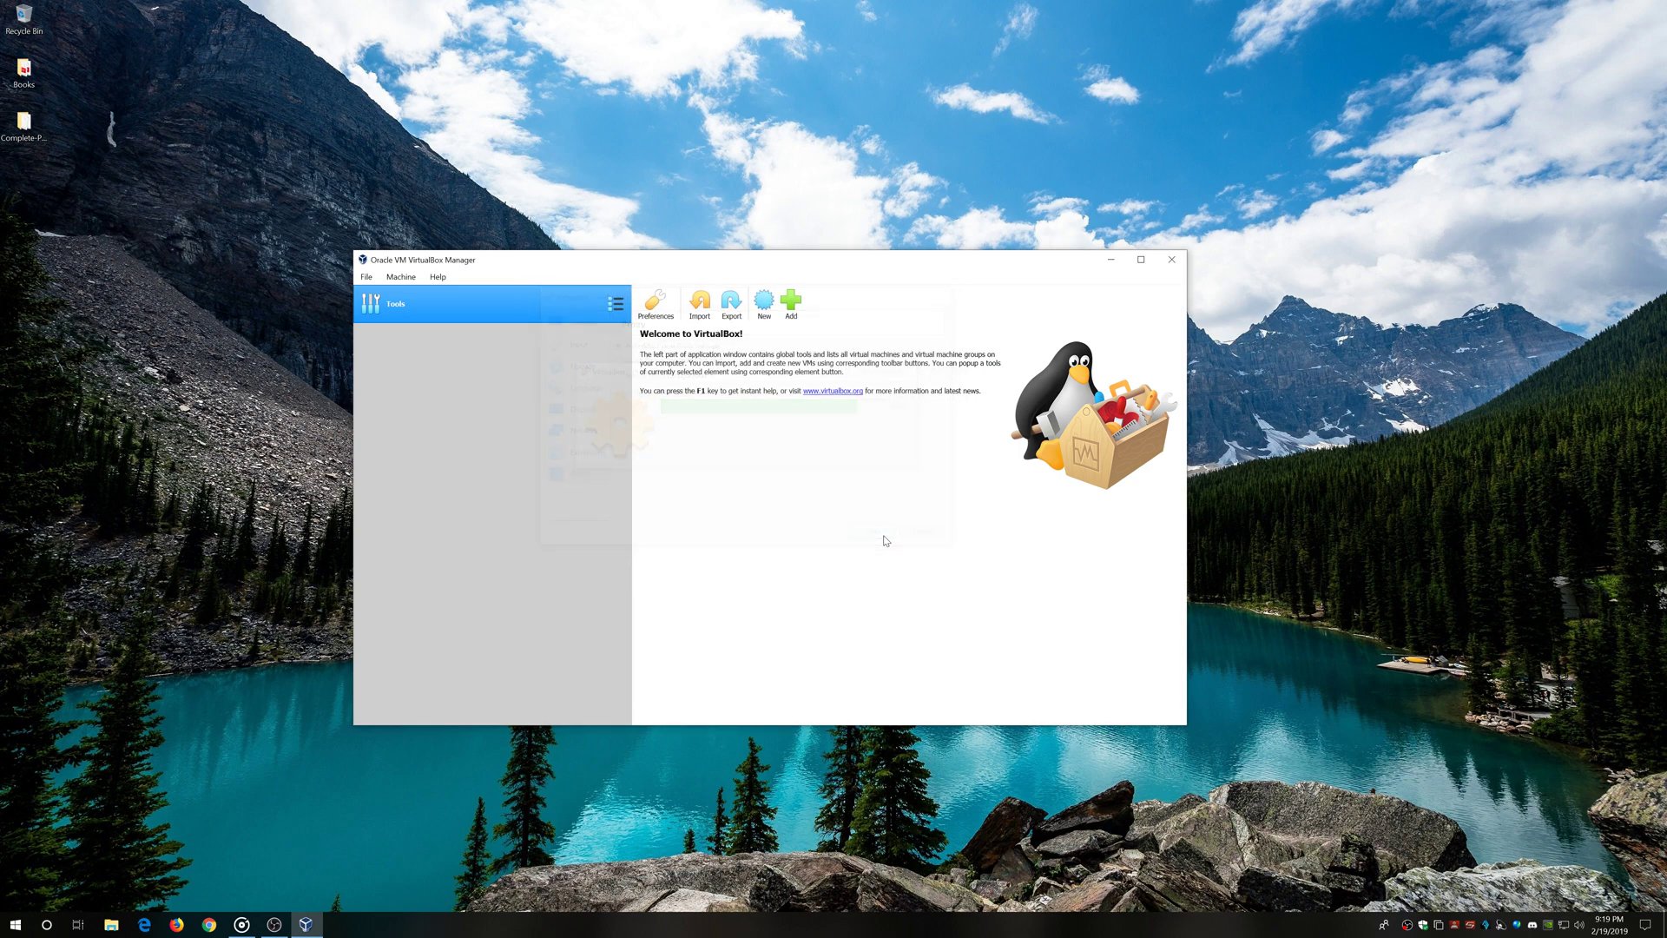
{"action": "left_click_drag", "start_coordinate": [620, 265], "coordinate": [513, 267]}
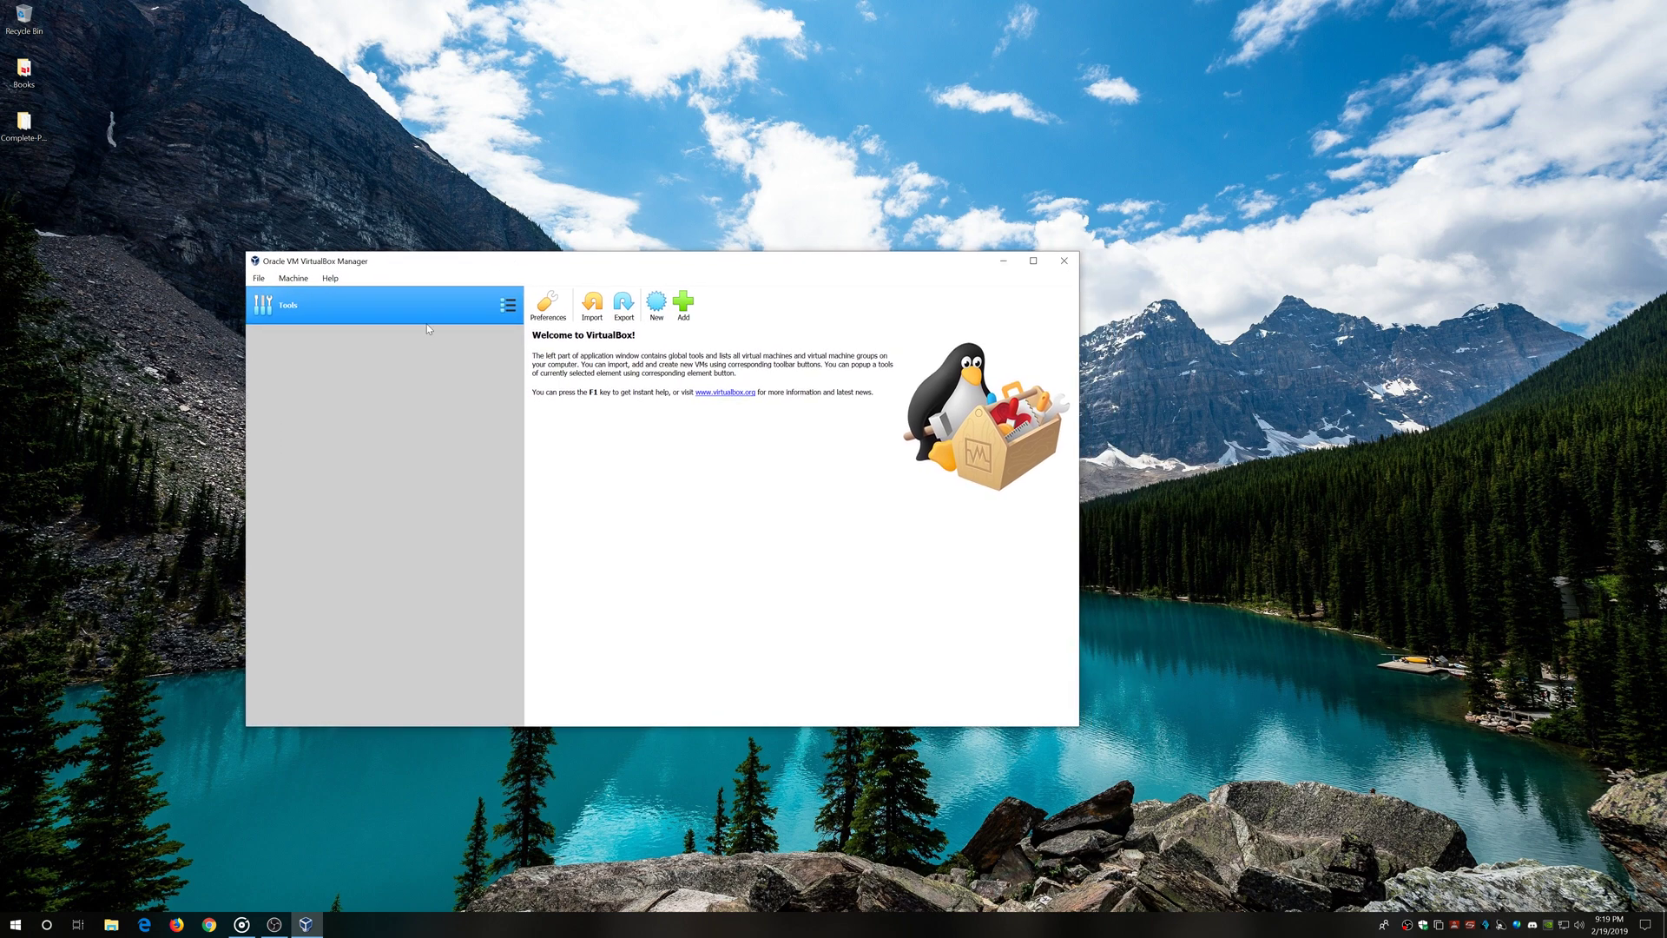
{"action": "left_click_drag", "start_coordinate": [736, 265], "coordinate": [628, 207]}
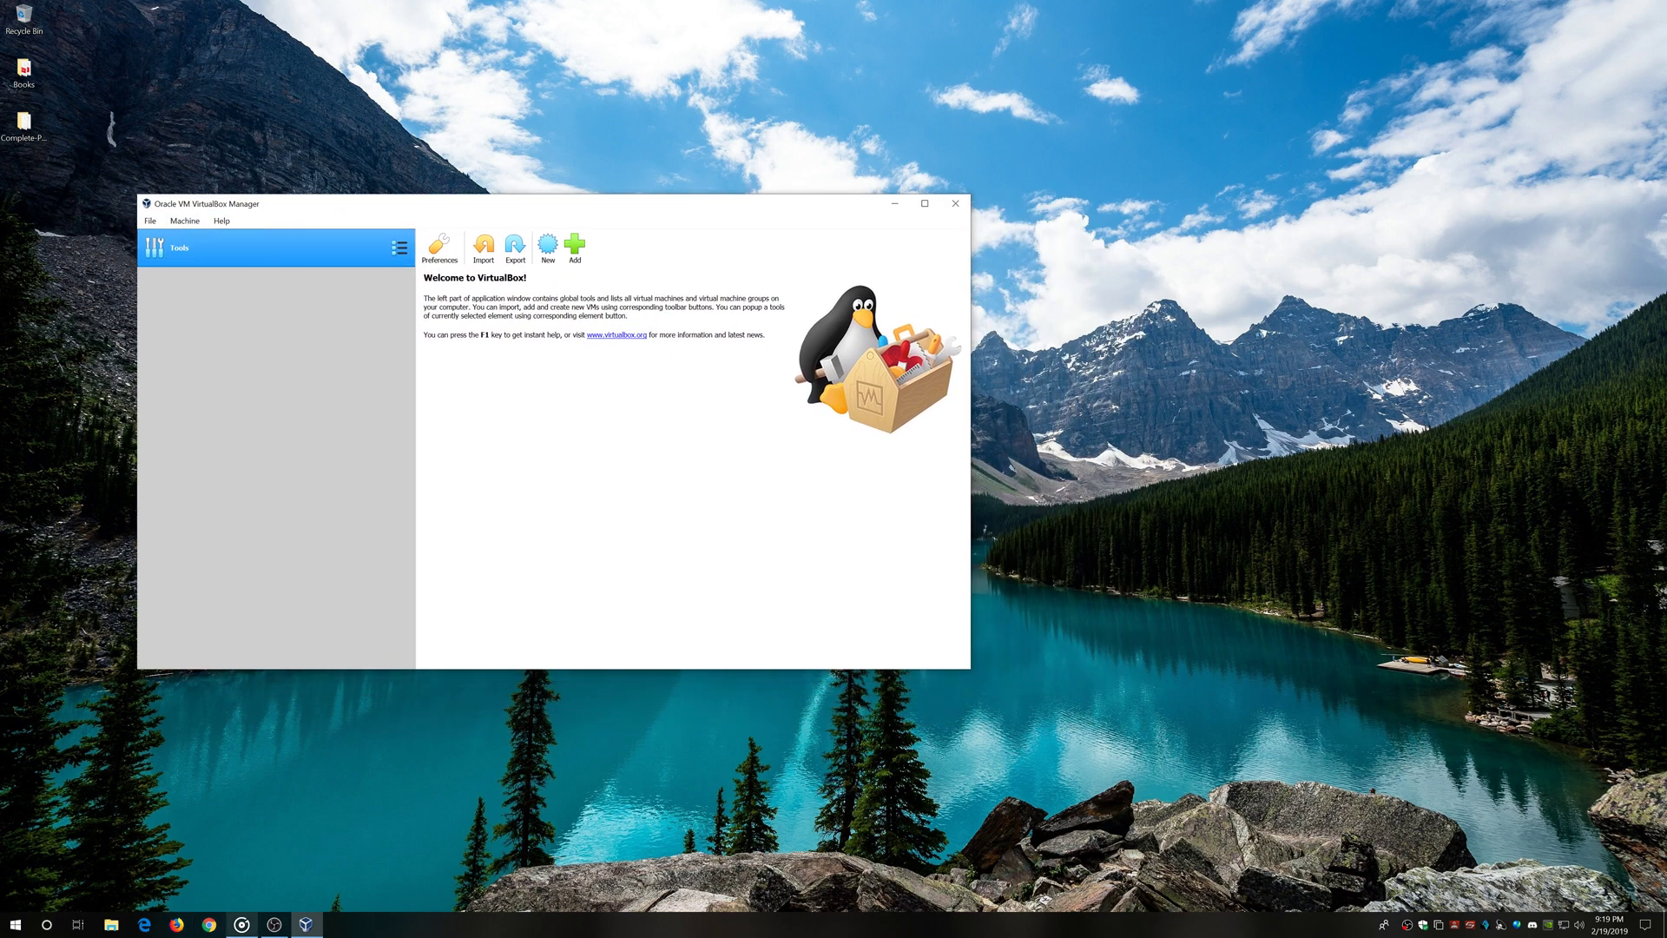
In Firefox, search 'kali linux' and open the kali.org Downloads page
{"action": "left_click", "coordinate": [209, 925]}
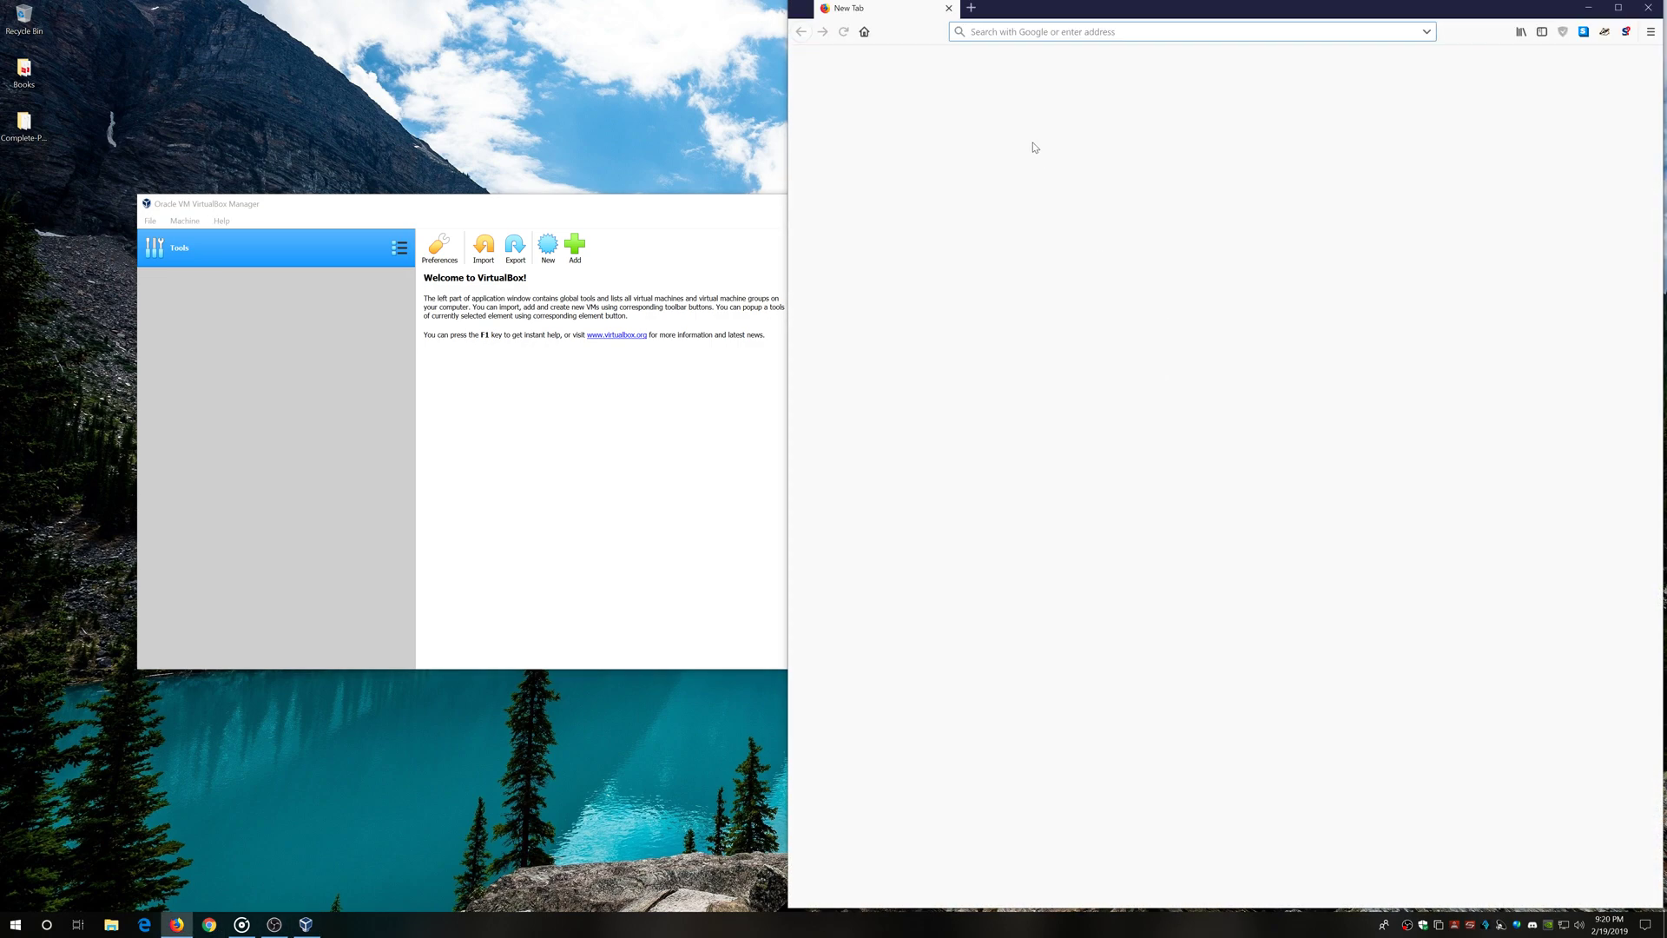
{"action": "left_click", "coordinate": [1093, 243]}
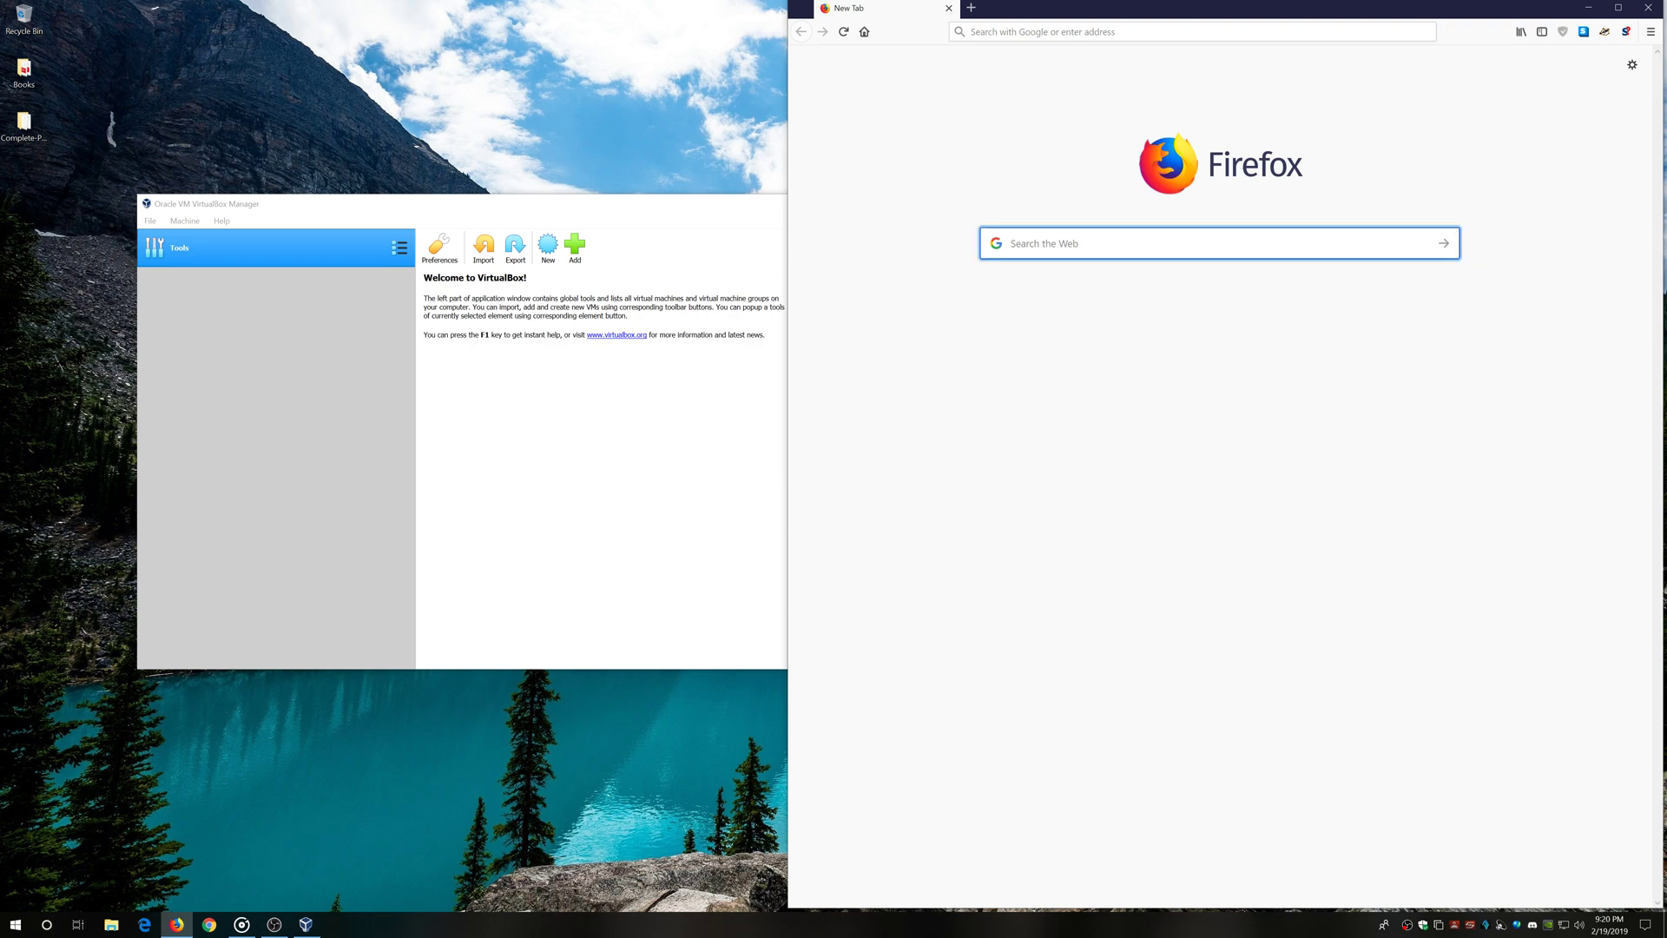
{"action": "type", "text": "kali linux"}
{"action": "key", "text": "Return"}
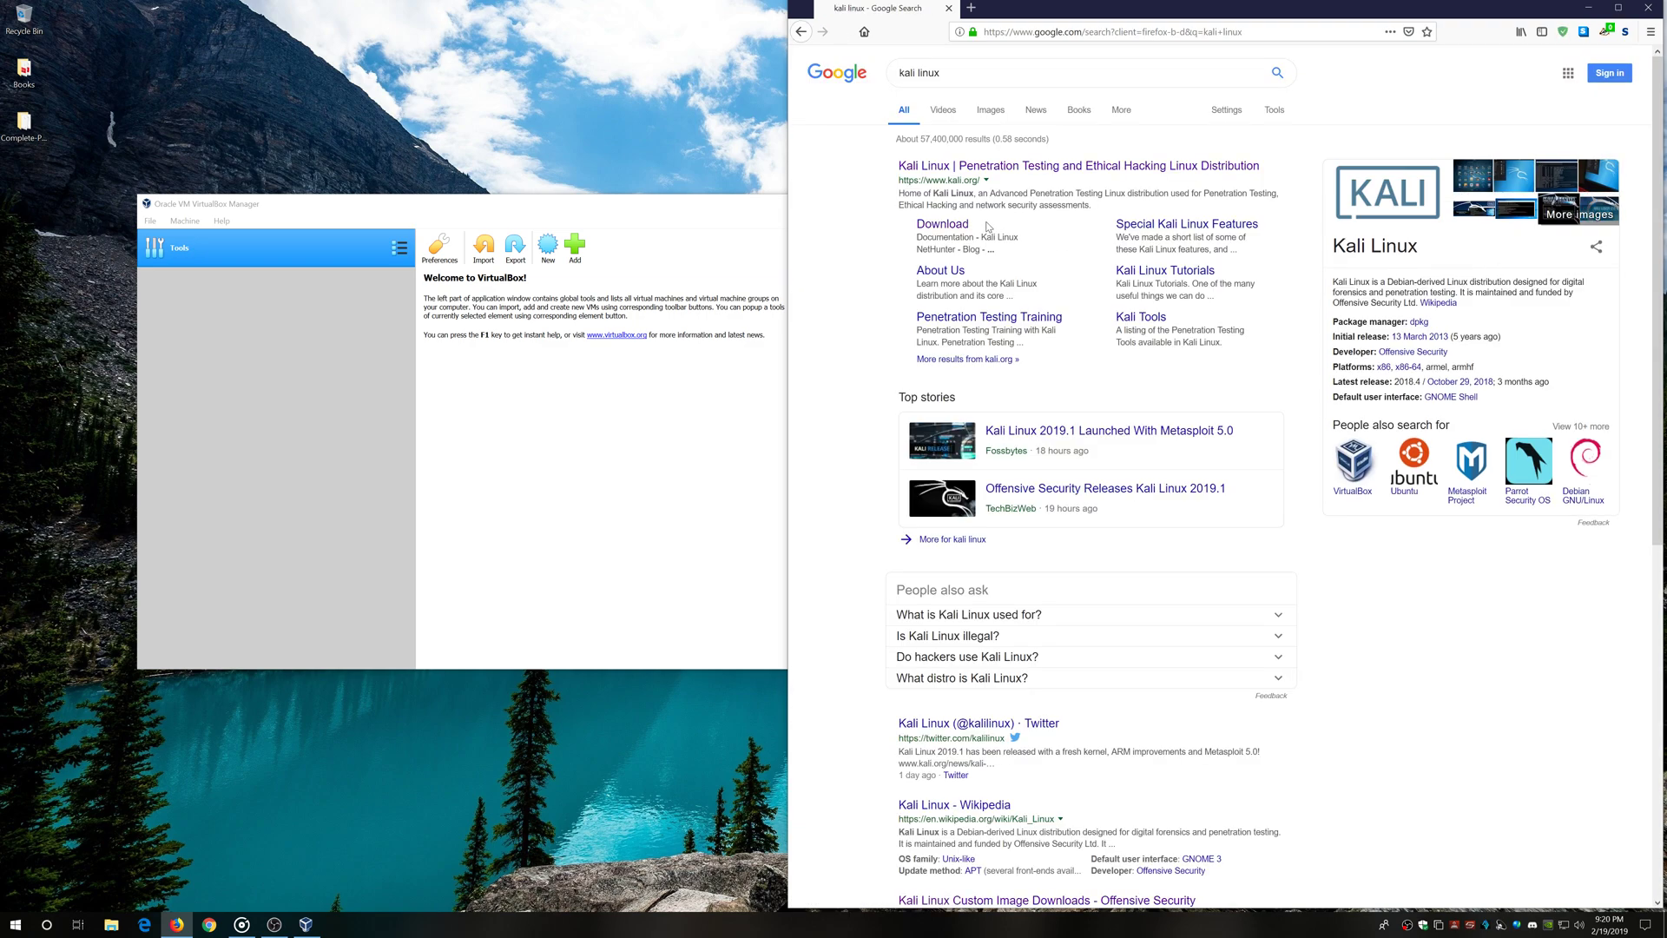
{"action": "left_click", "coordinate": [1027, 167]}
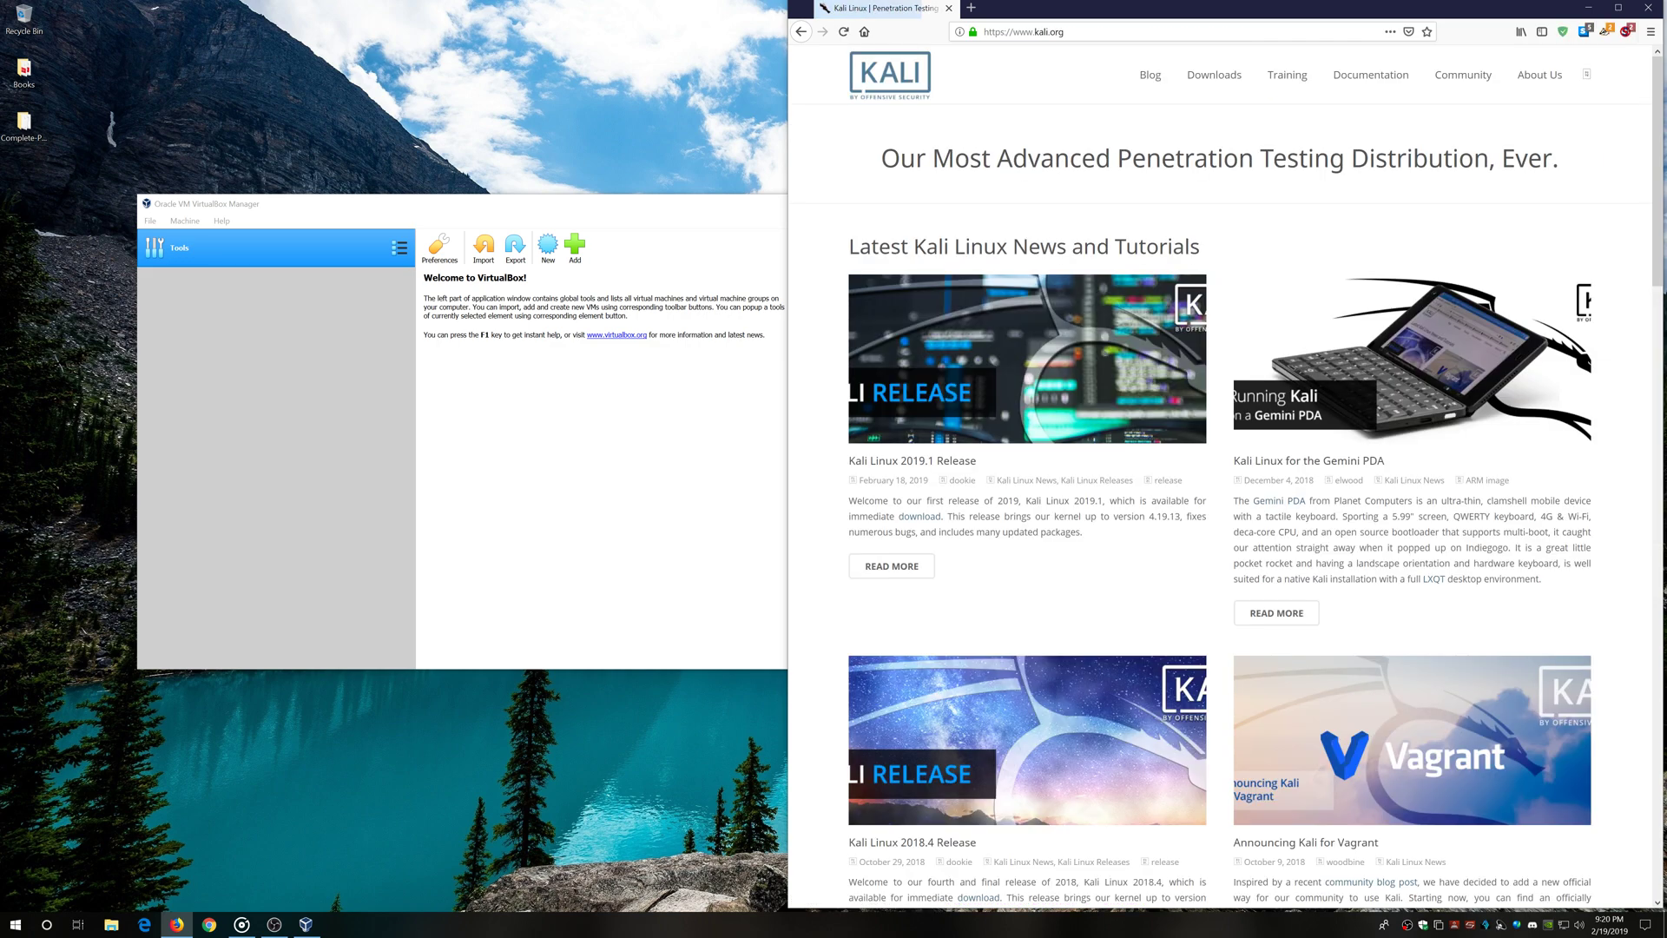
{"action": "left_click", "coordinate": [1214, 77]}
{"action": "scroll", "coordinate": [864, 573], "scroll_direction": "down", "scroll_amount": 10}
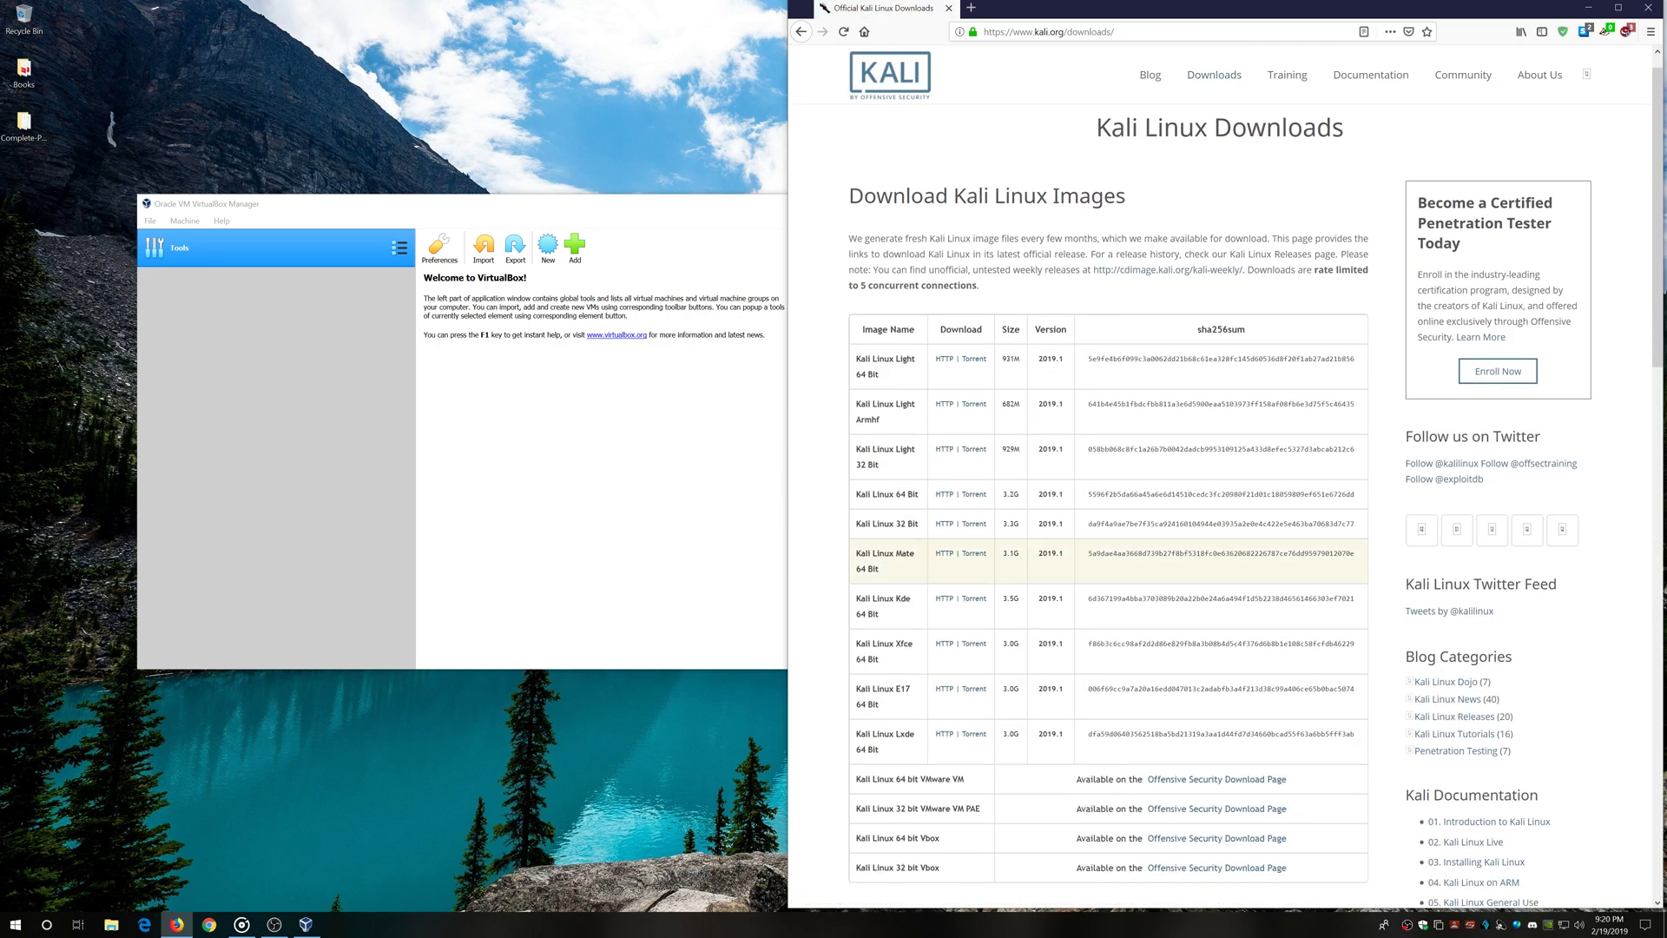
{"action": "scroll", "coordinate": [860, 556], "scroll_direction": "up", "scroll_amount": 1}
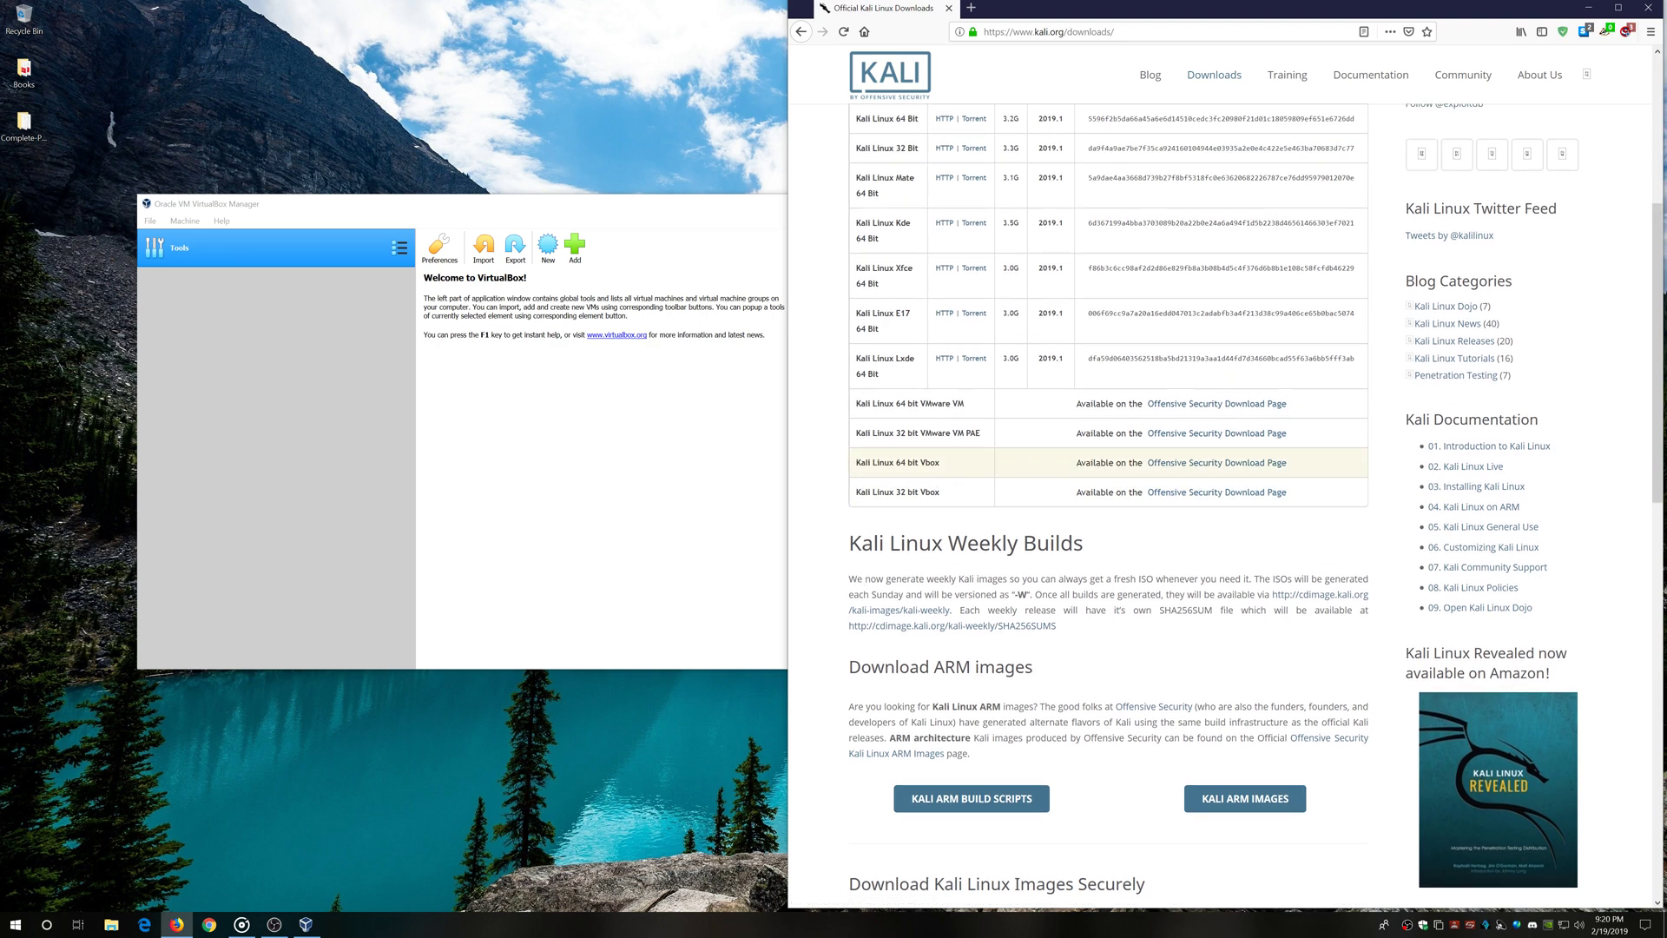
Open the Offensive Security page for the Kali Linux 64 bit Vbox images
{"action": "left_click_drag", "start_coordinate": [856, 468], "coordinate": [945, 472]}
{"action": "left_click", "coordinate": [1216, 468]}
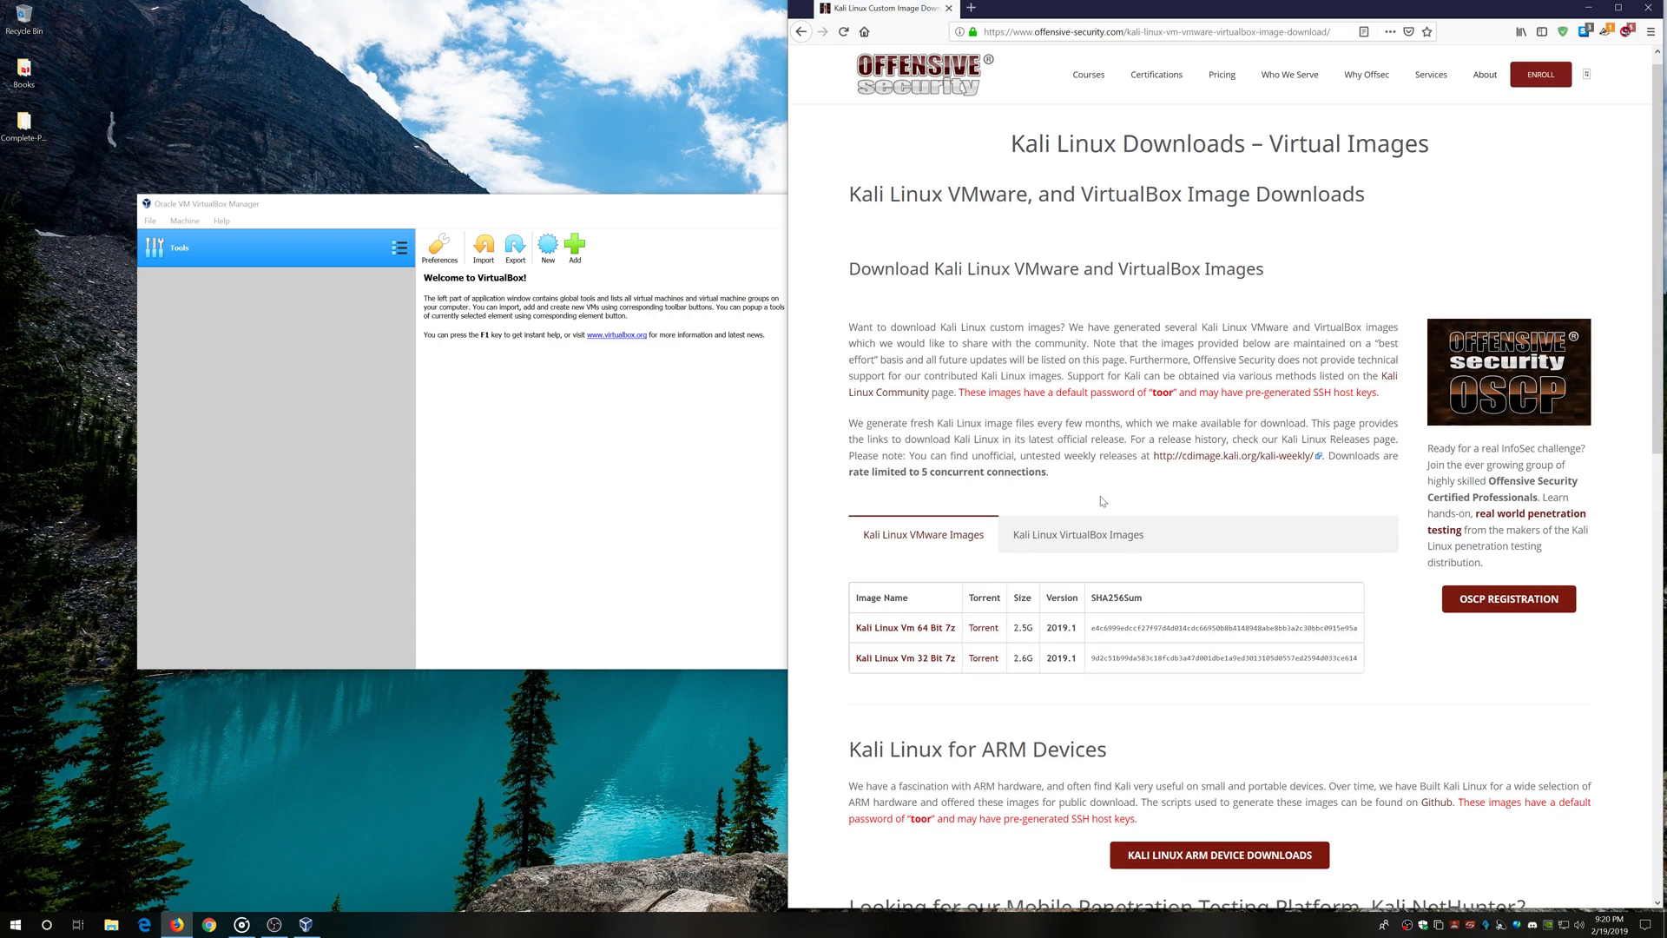
{"action": "scroll", "coordinate": [901, 618], "scroll_direction": "down", "scroll_amount": 2}
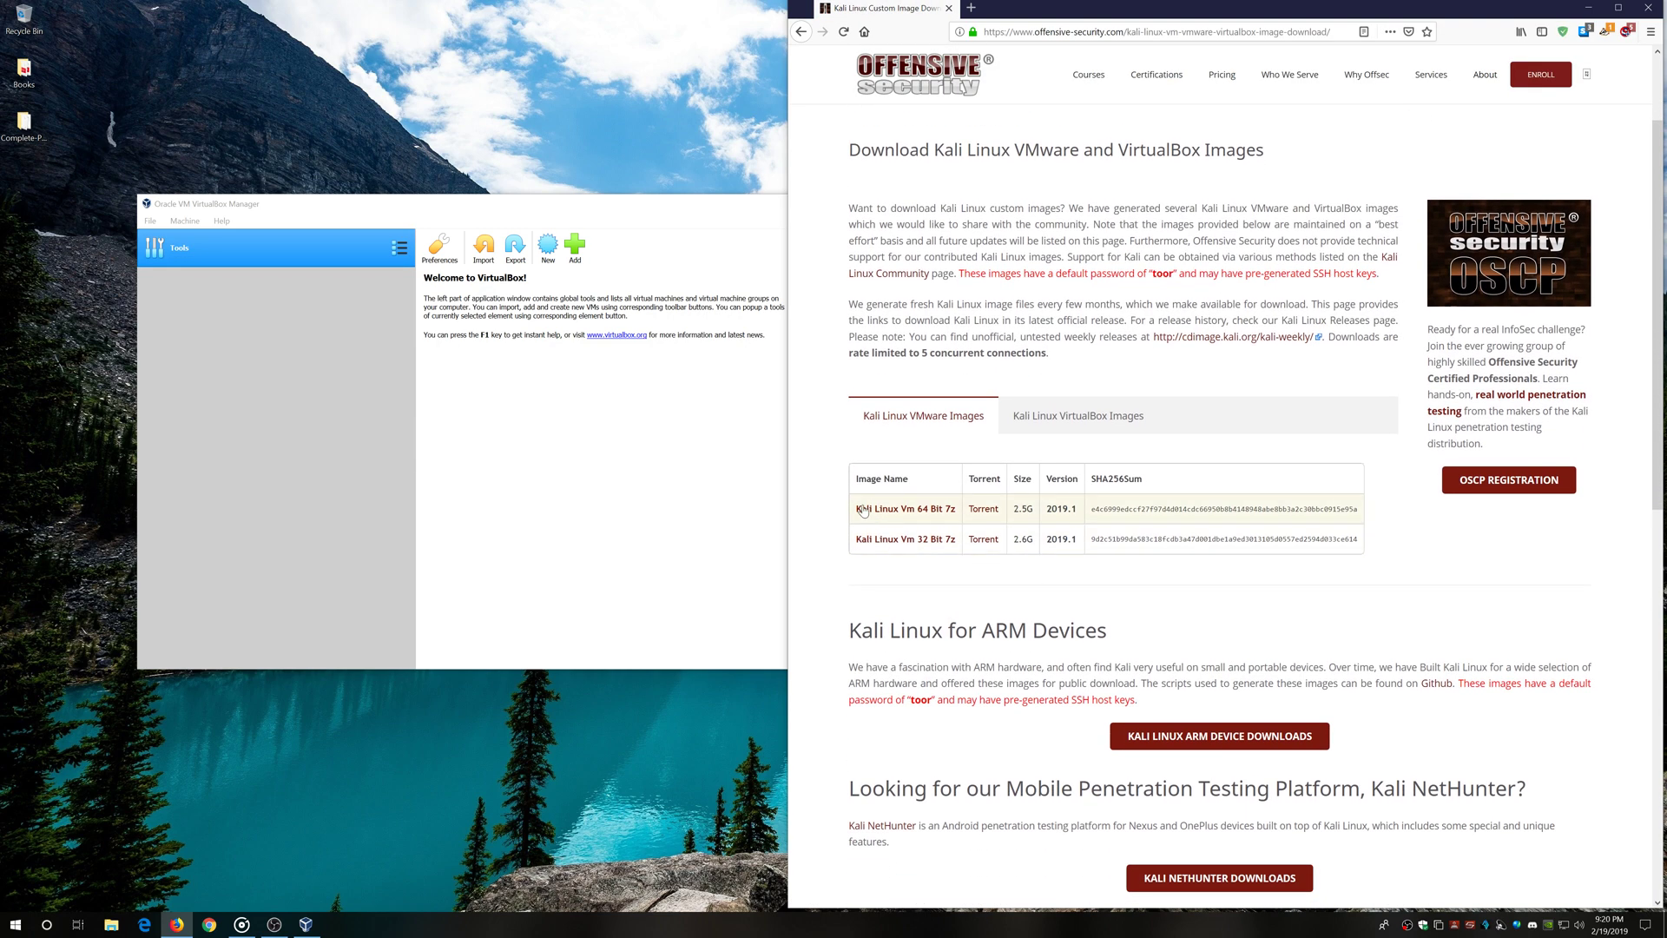
{"action": "right_click", "coordinate": [1079, 420]}
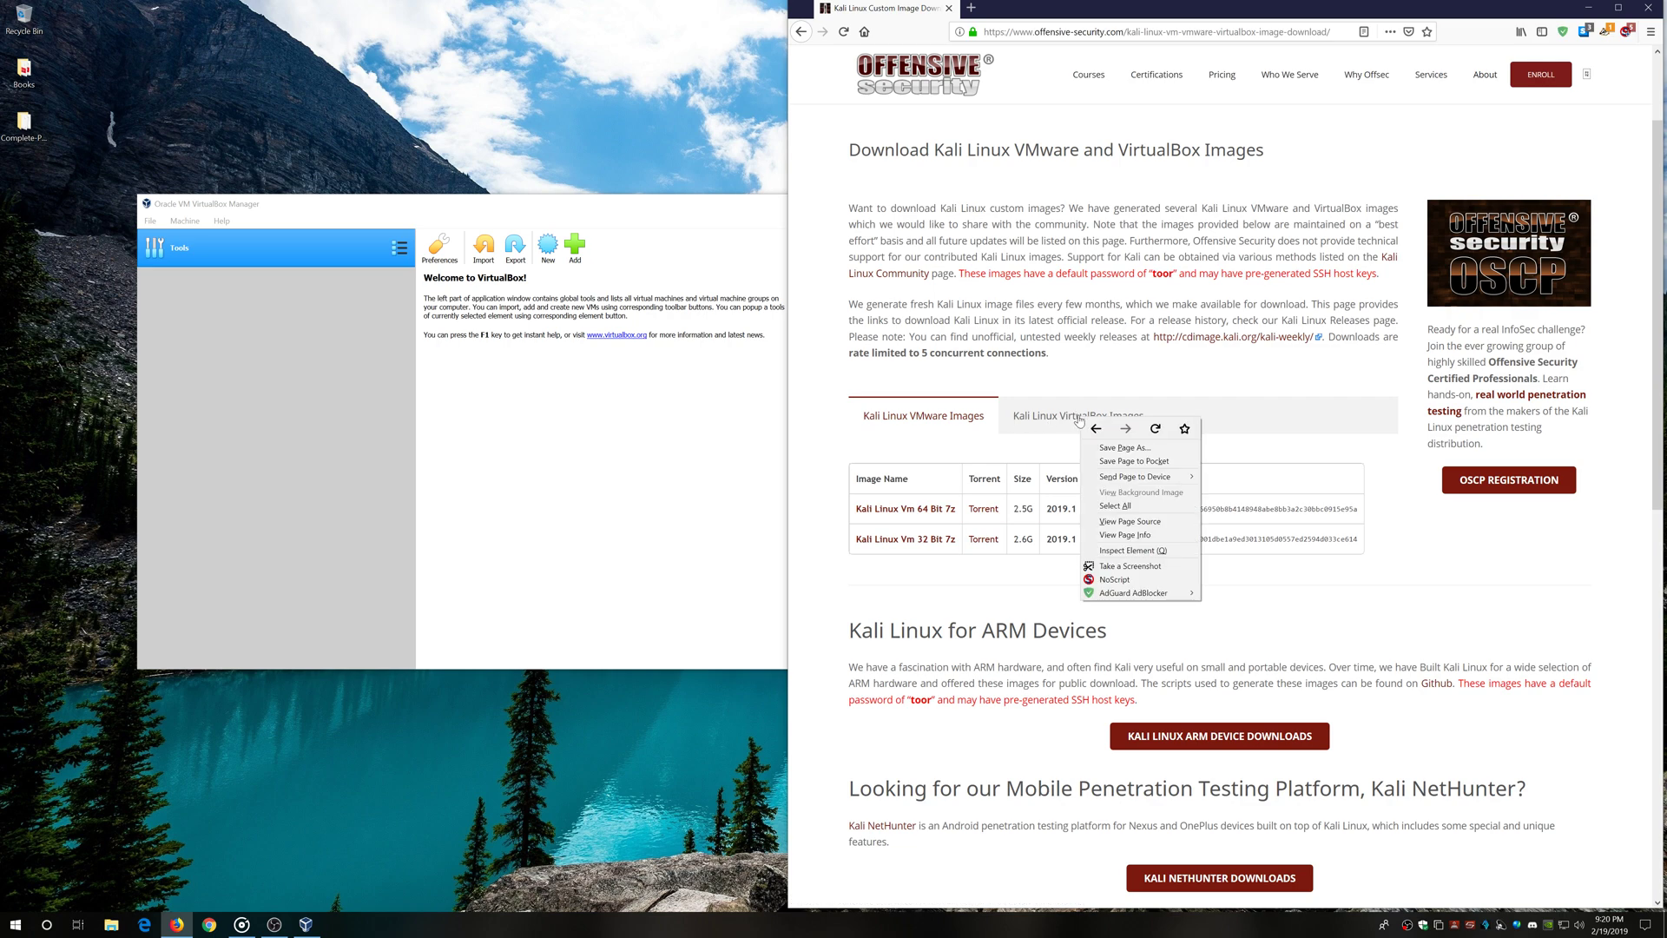
{"action": "left_click", "coordinate": [1061, 390]}
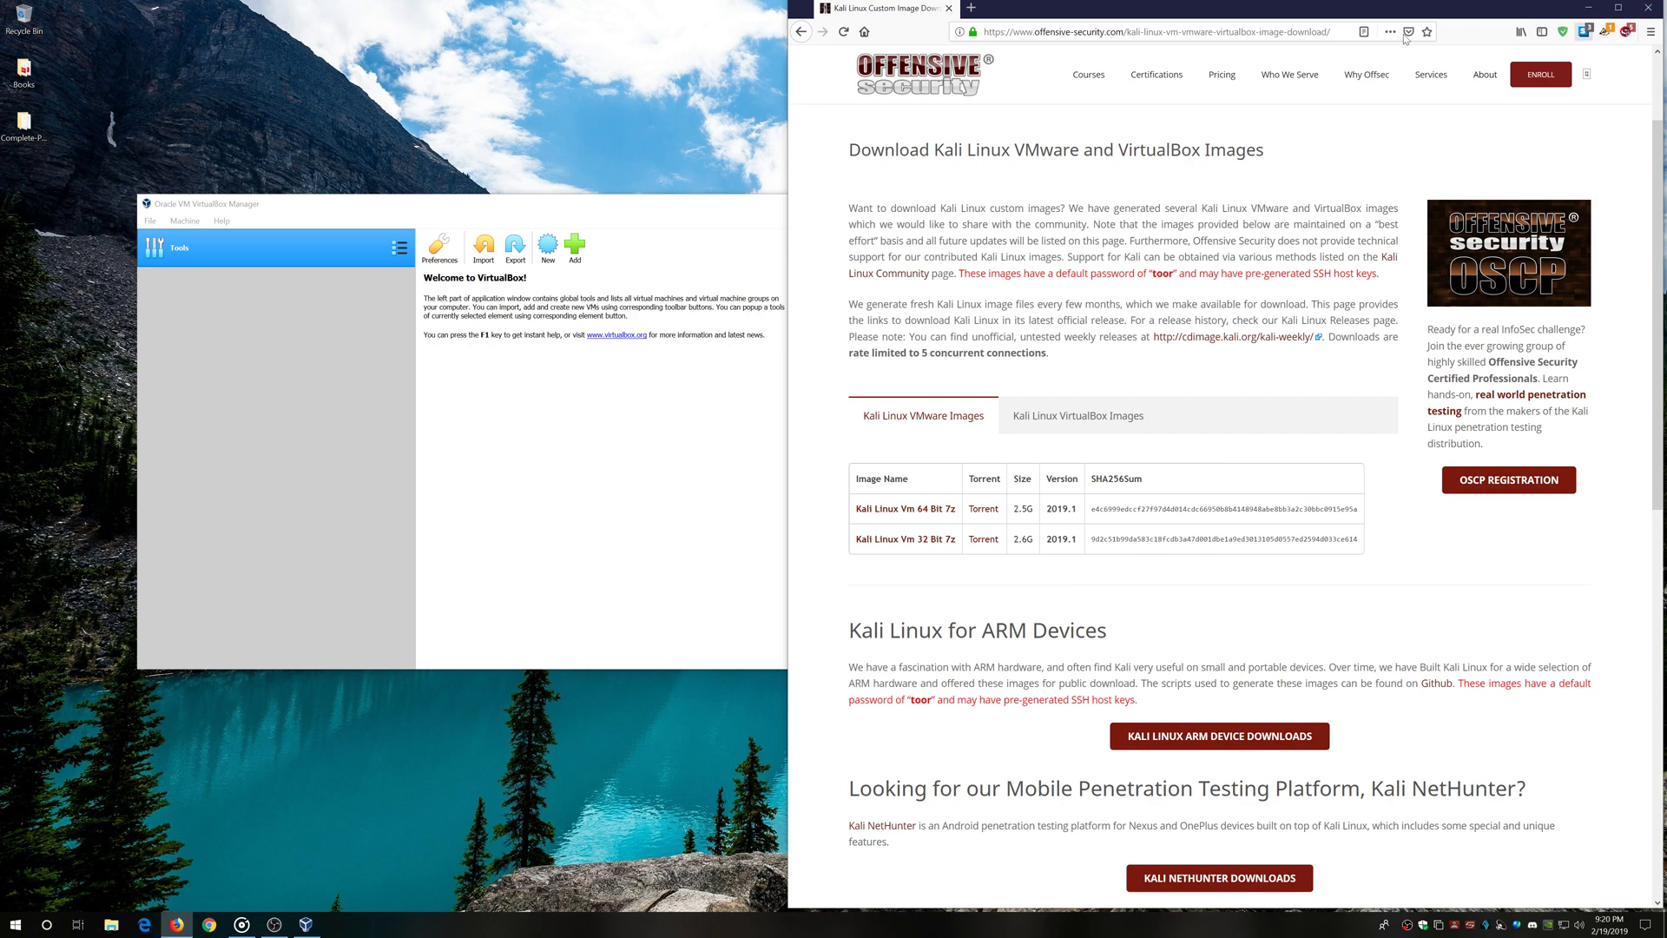
Copy the Offensive Security page's full web address
{"action": "double_click", "coordinate": [1196, 32]}
{"action": "right_click", "coordinate": [1198, 34]}
{"action": "left_click", "coordinate": [1171, 31]}
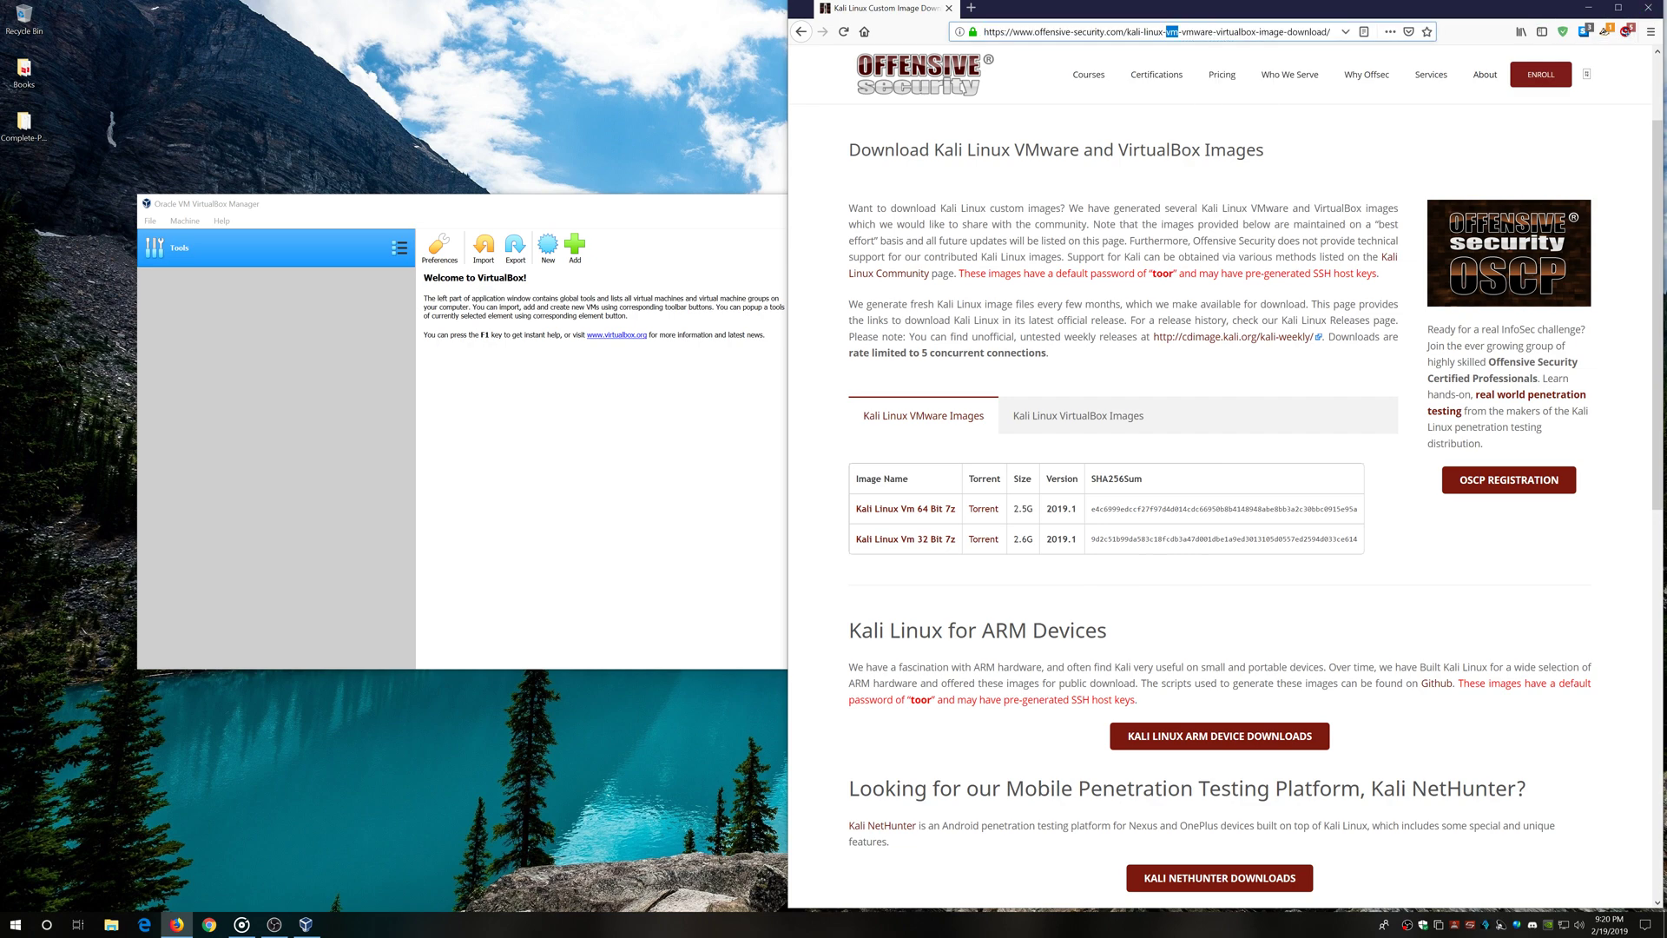
{"action": "triple_click", "coordinate": [1172, 31]}
{"action": "right_click", "coordinate": [1172, 31]}
{"action": "left_click", "coordinate": [1208, 69]}
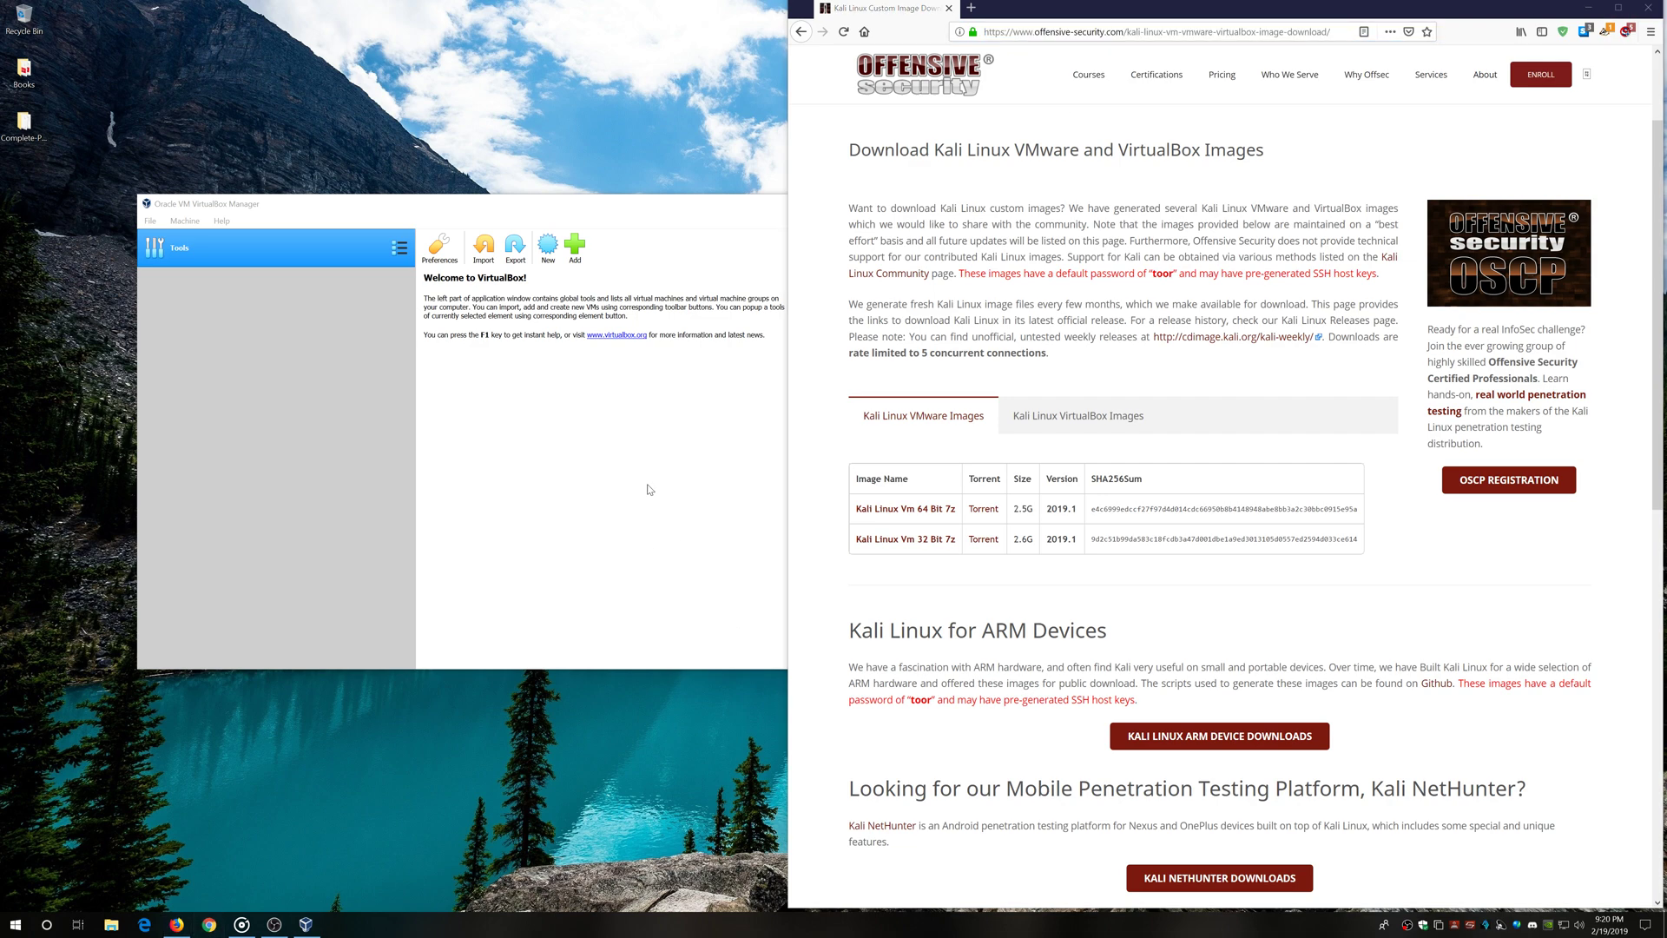
In Chrome, load the copied address and download Kali Linux Vbox 64 Bit Ova from VirtualBox Images
{"action": "left_click", "coordinate": [209, 924]}
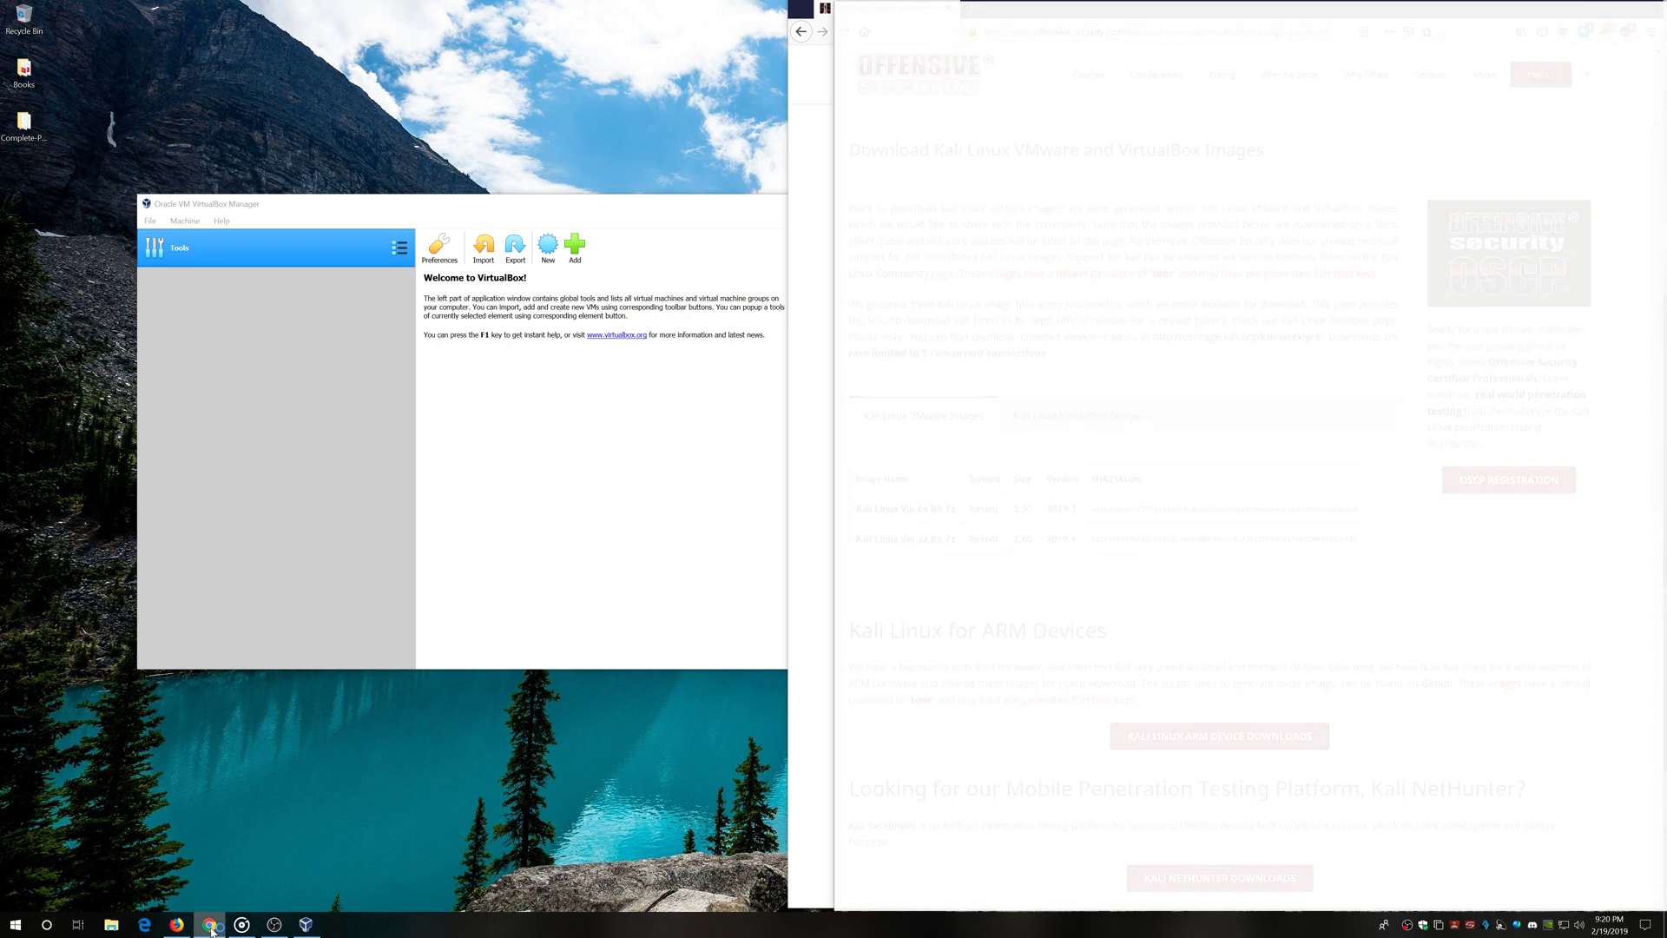
{"action": "right_click", "coordinate": [1052, 41]}
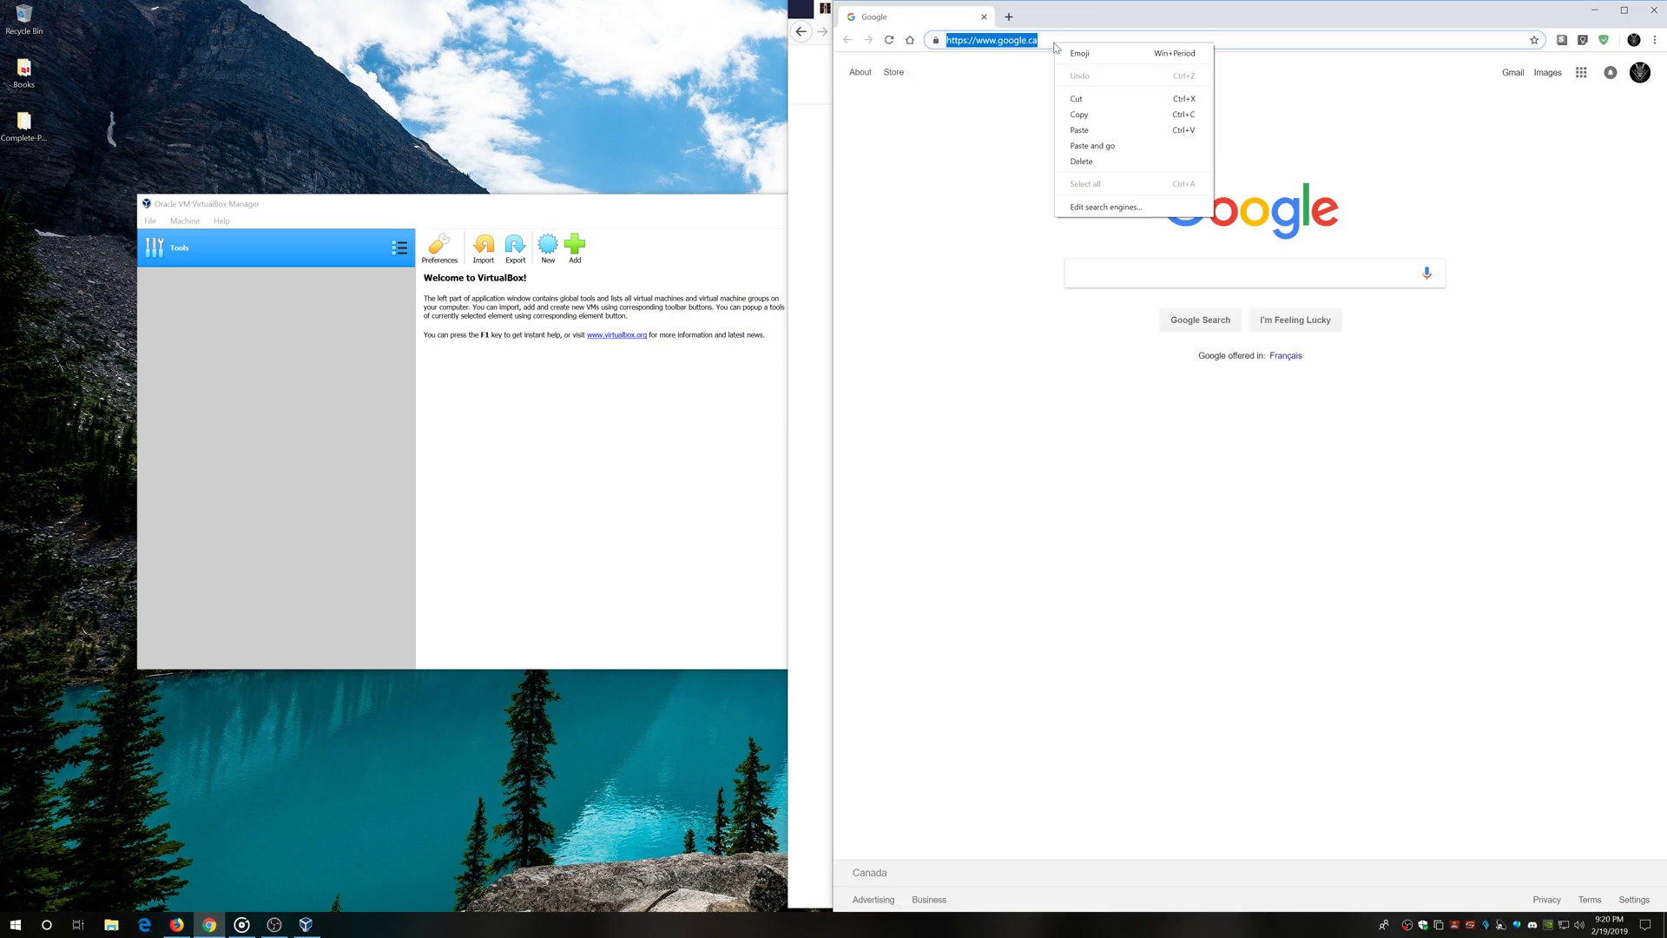
{"action": "left_click", "coordinate": [1119, 144]}
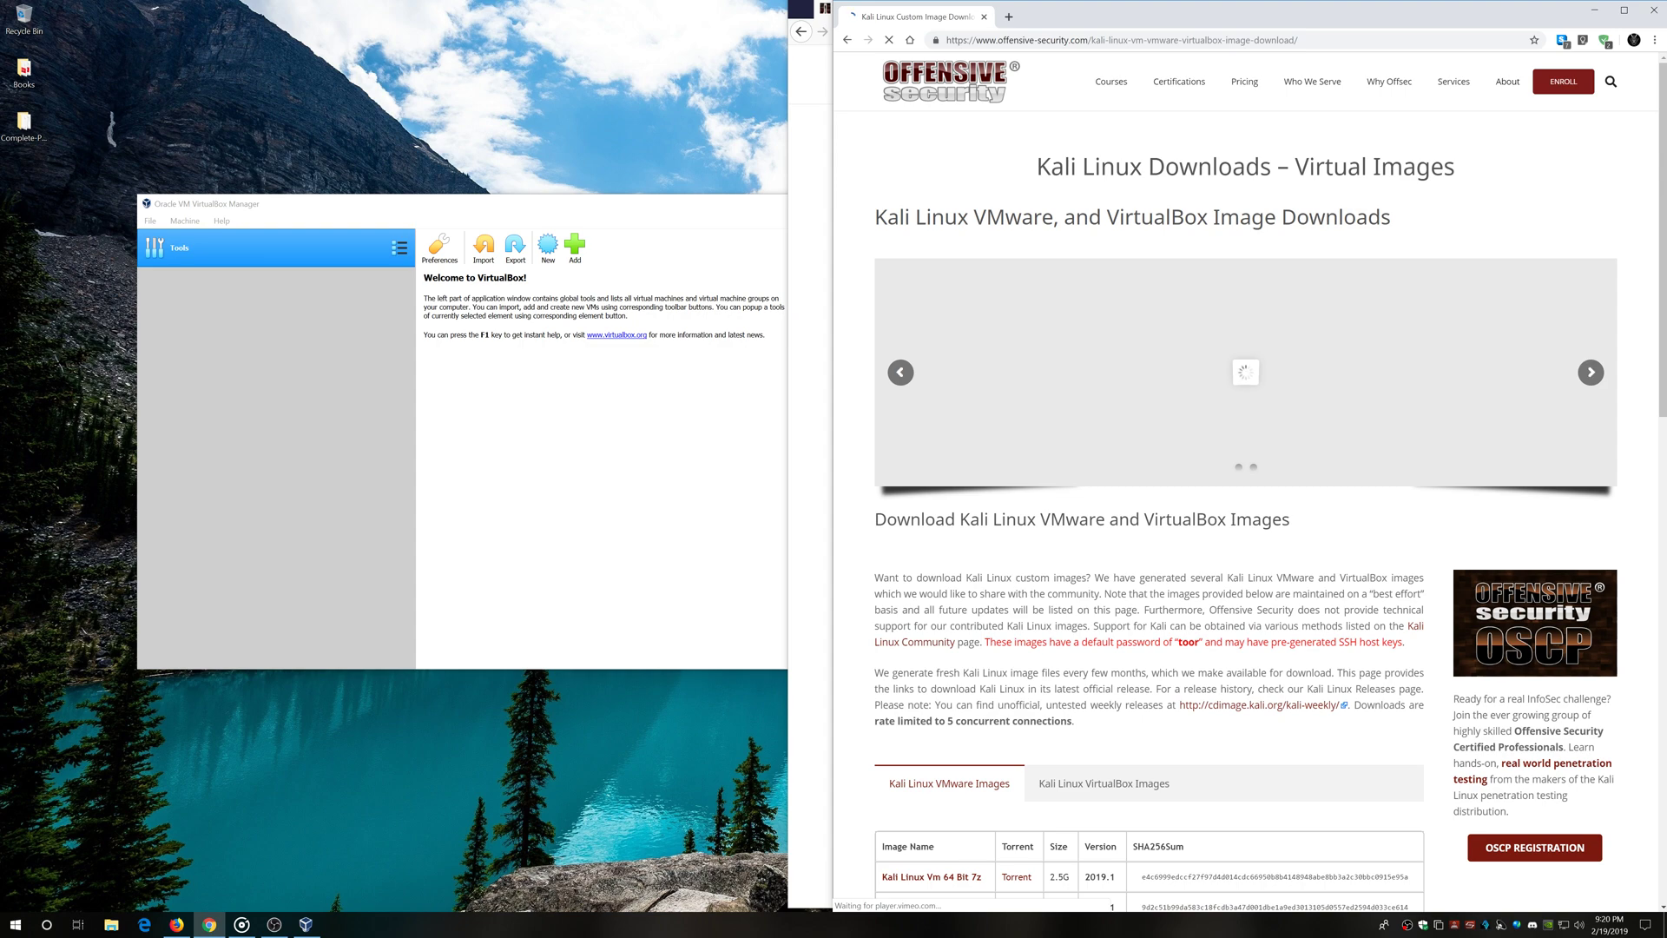
{"action": "scroll", "coordinate": [1116, 260], "scroll_direction": "down", "scroll_amount": 3}
{"action": "left_click", "coordinate": [1105, 597]}
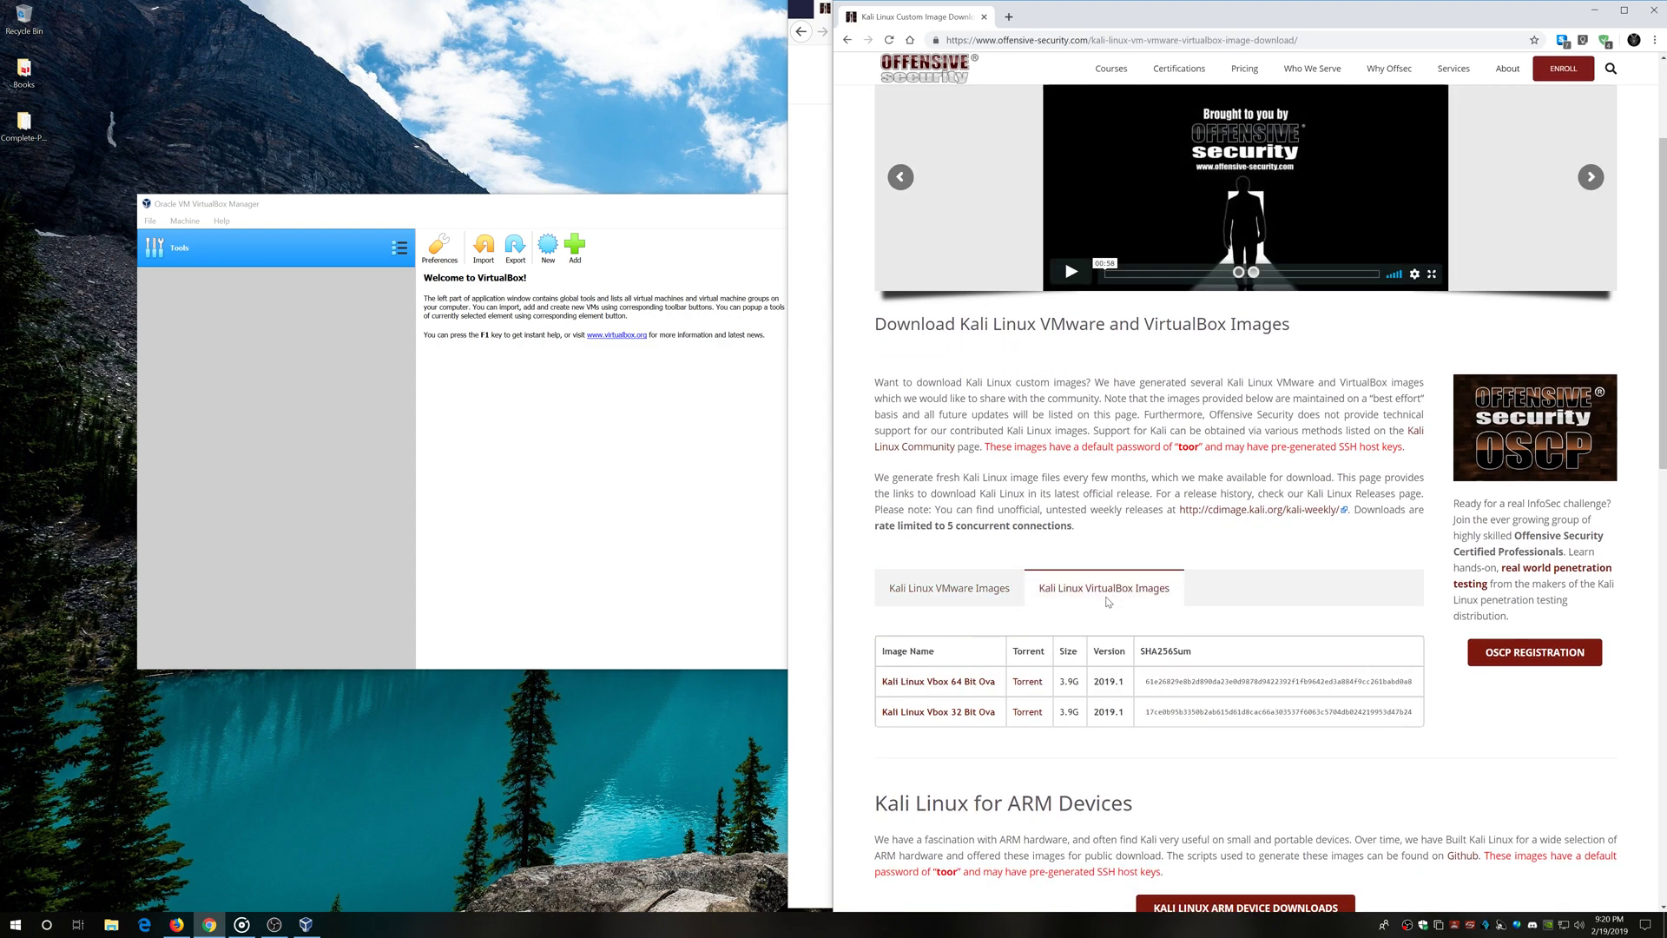
{"action": "scroll", "coordinate": [1094, 555], "scroll_direction": "down", "scroll_amount": 1}
{"action": "left_click_drag", "start_coordinate": [1179, 531], "coordinate": [1040, 533]}
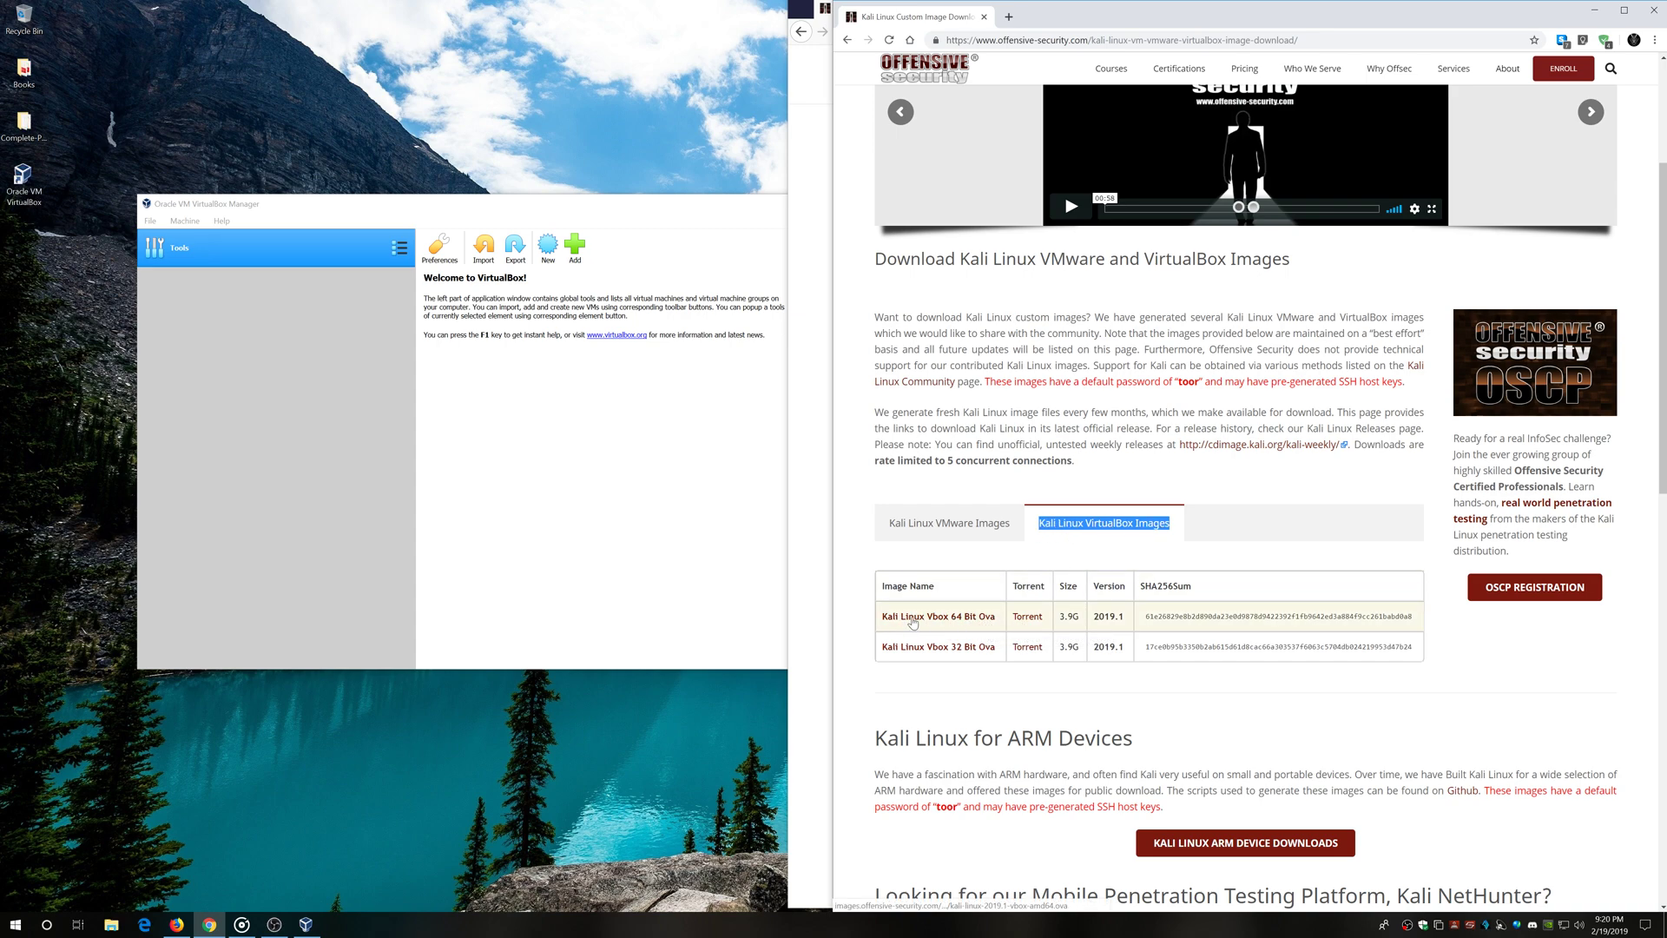
{"action": "left_click", "coordinate": [936, 617]}
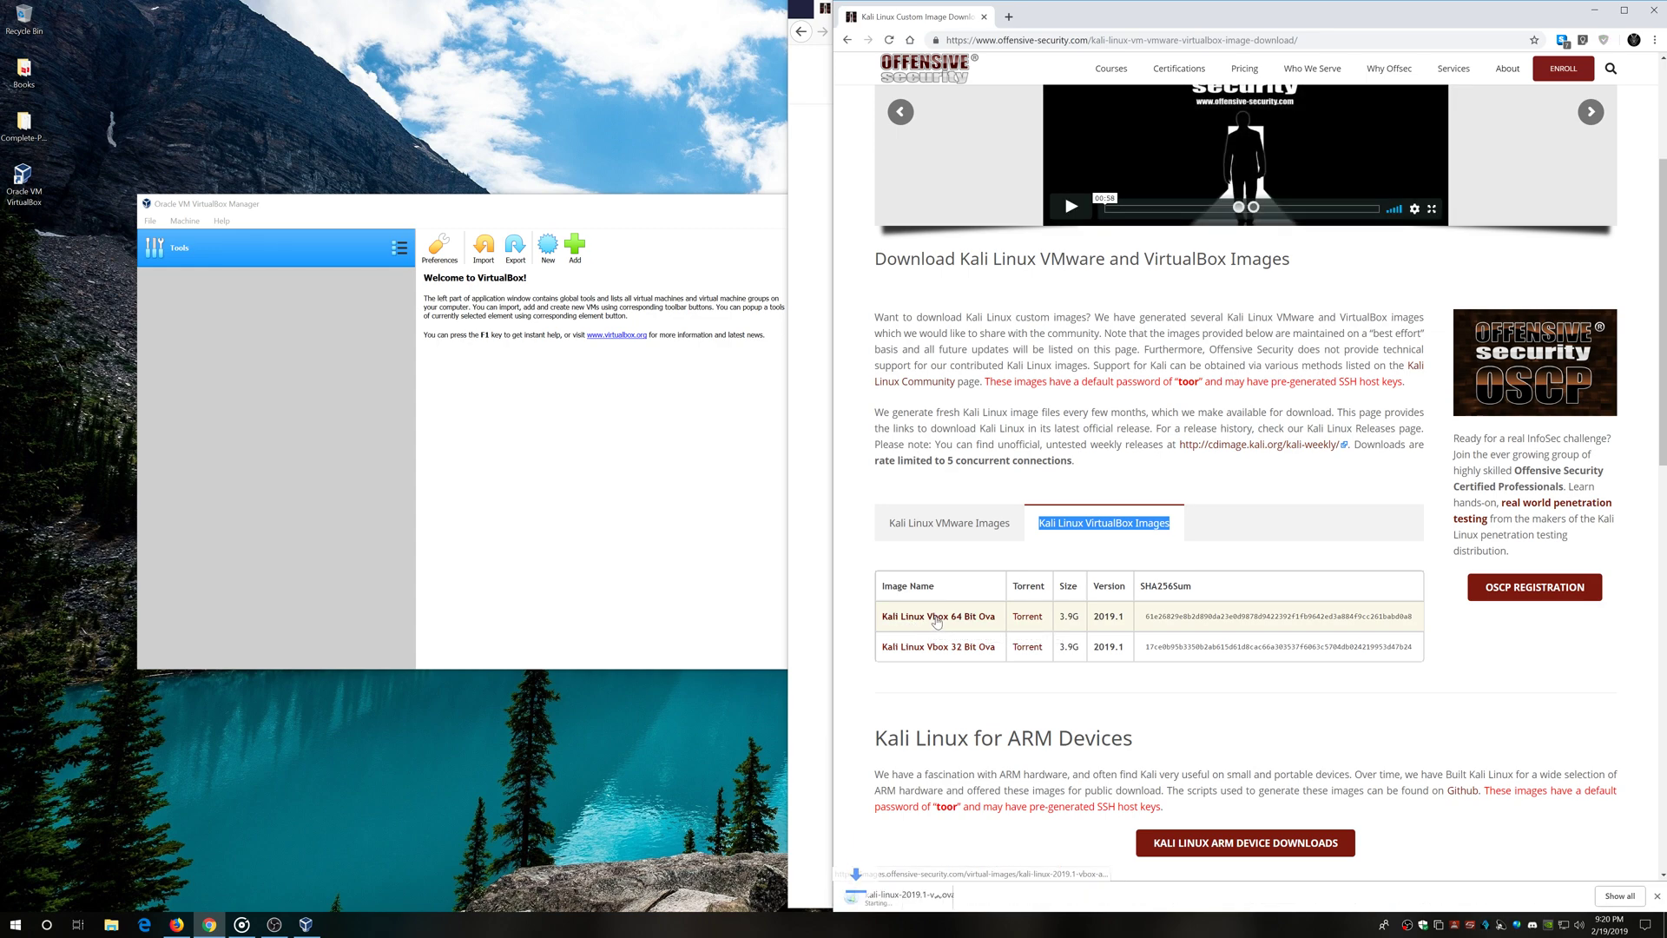
Close Firefox and bring the VirtualBox Manager back to the front
{"action": "left_click", "coordinate": [813, 625]}
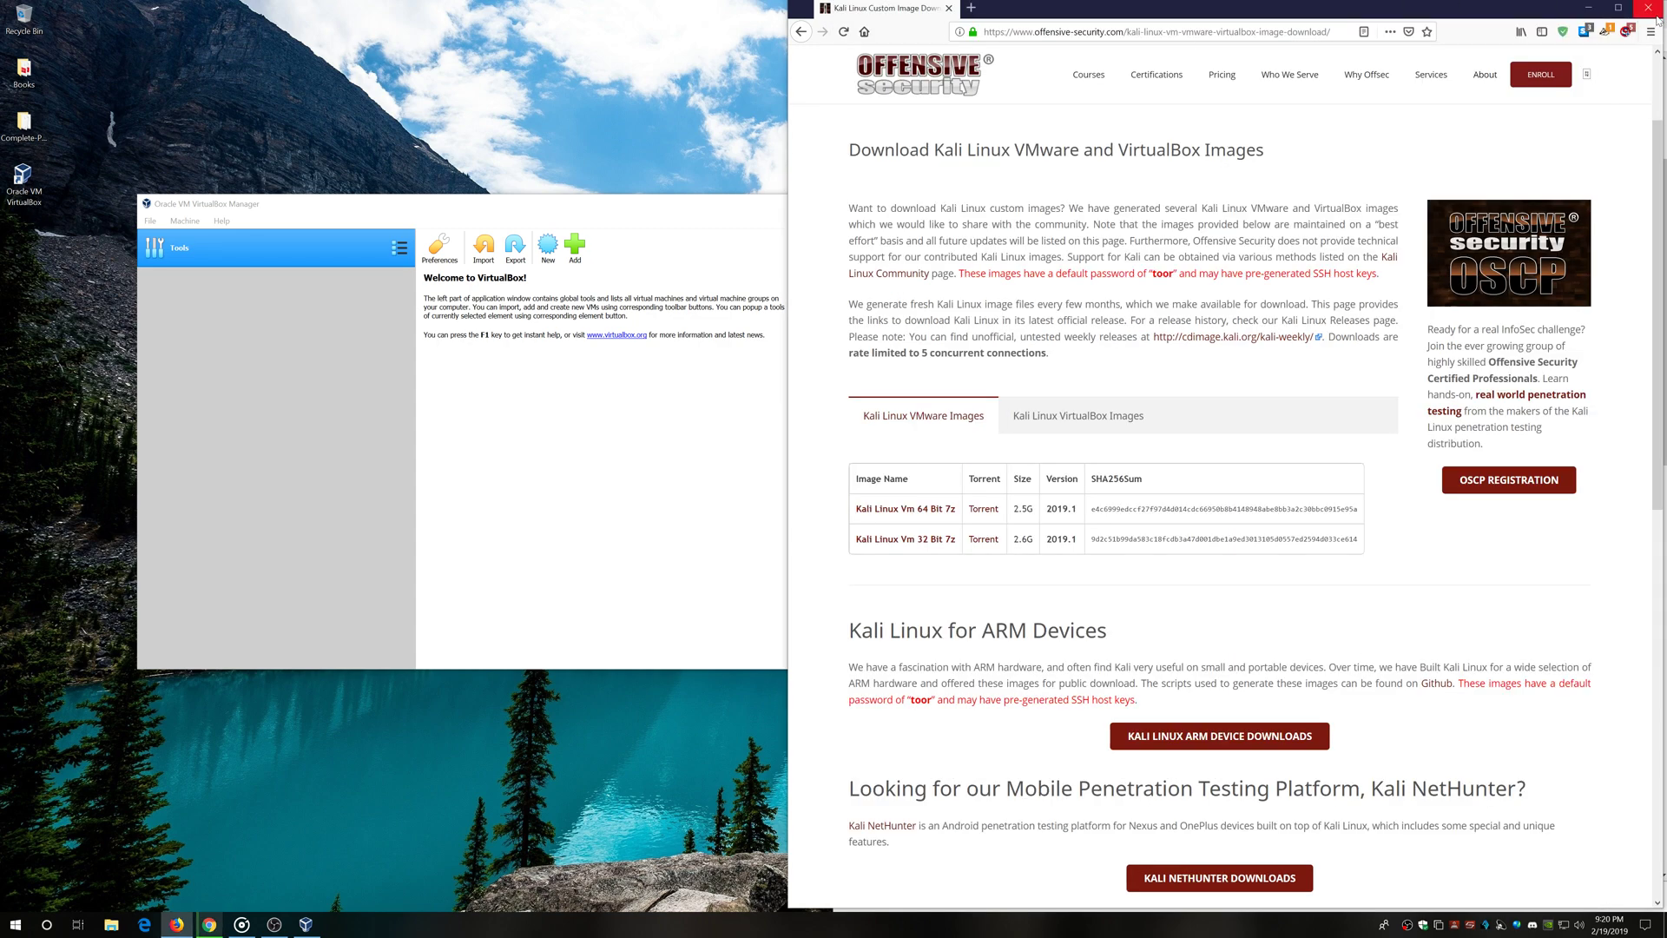
{"action": "left_click", "coordinate": [1645, 12]}
{"action": "left_click", "coordinate": [962, 859]}
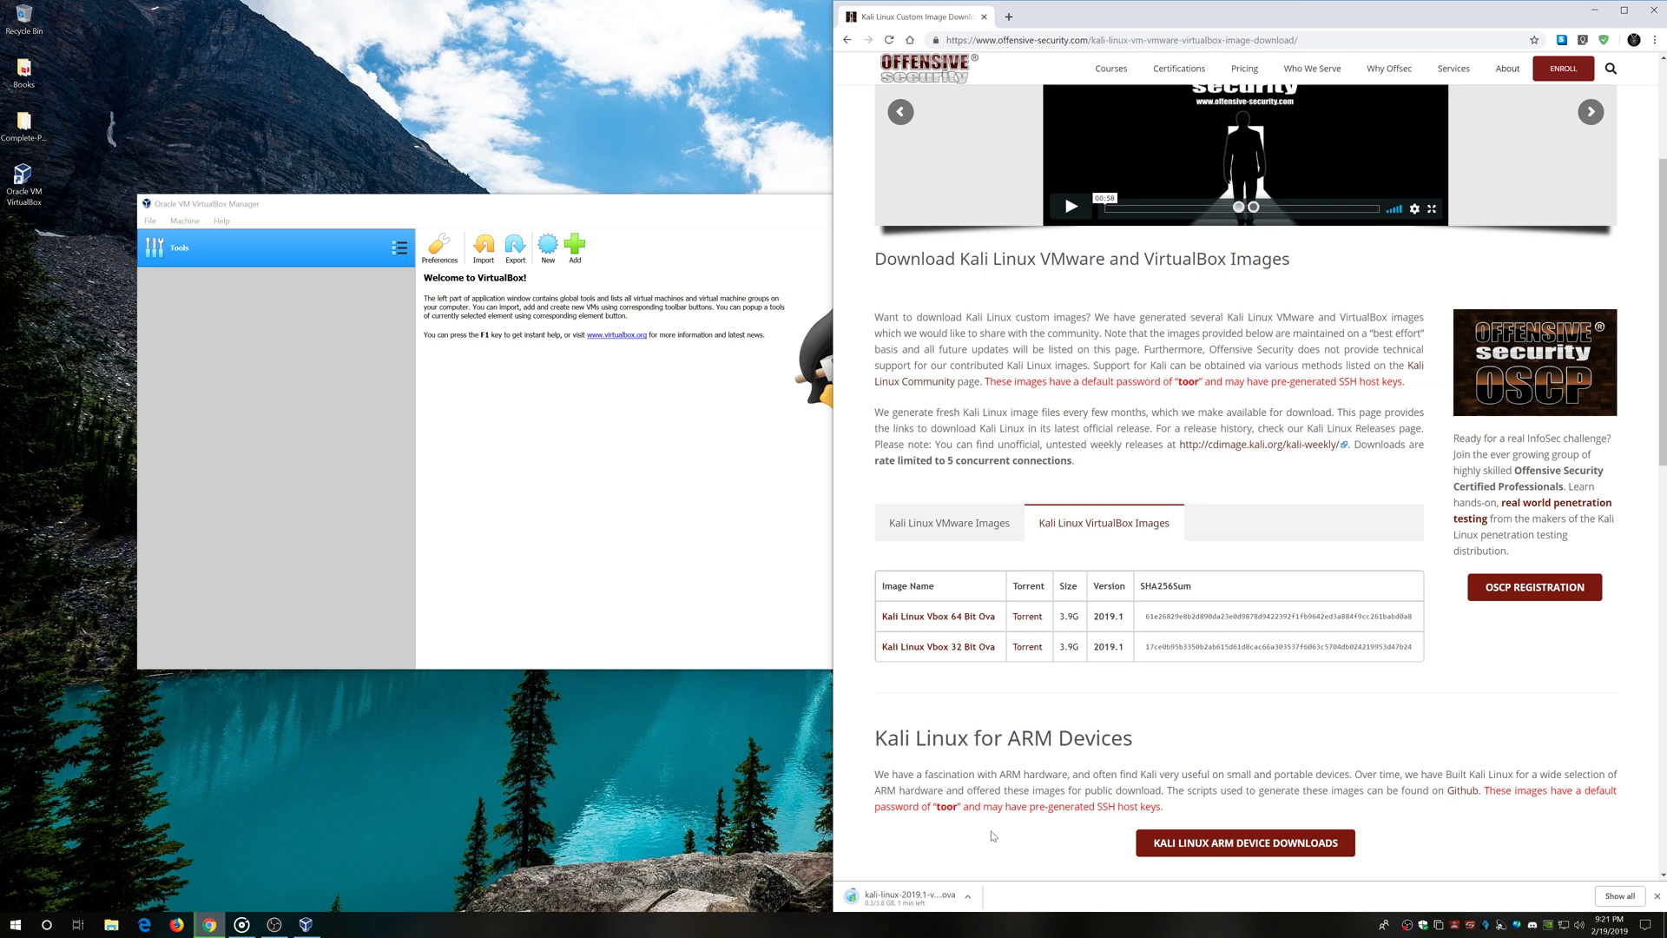
{"action": "left_click", "coordinate": [518, 418]}
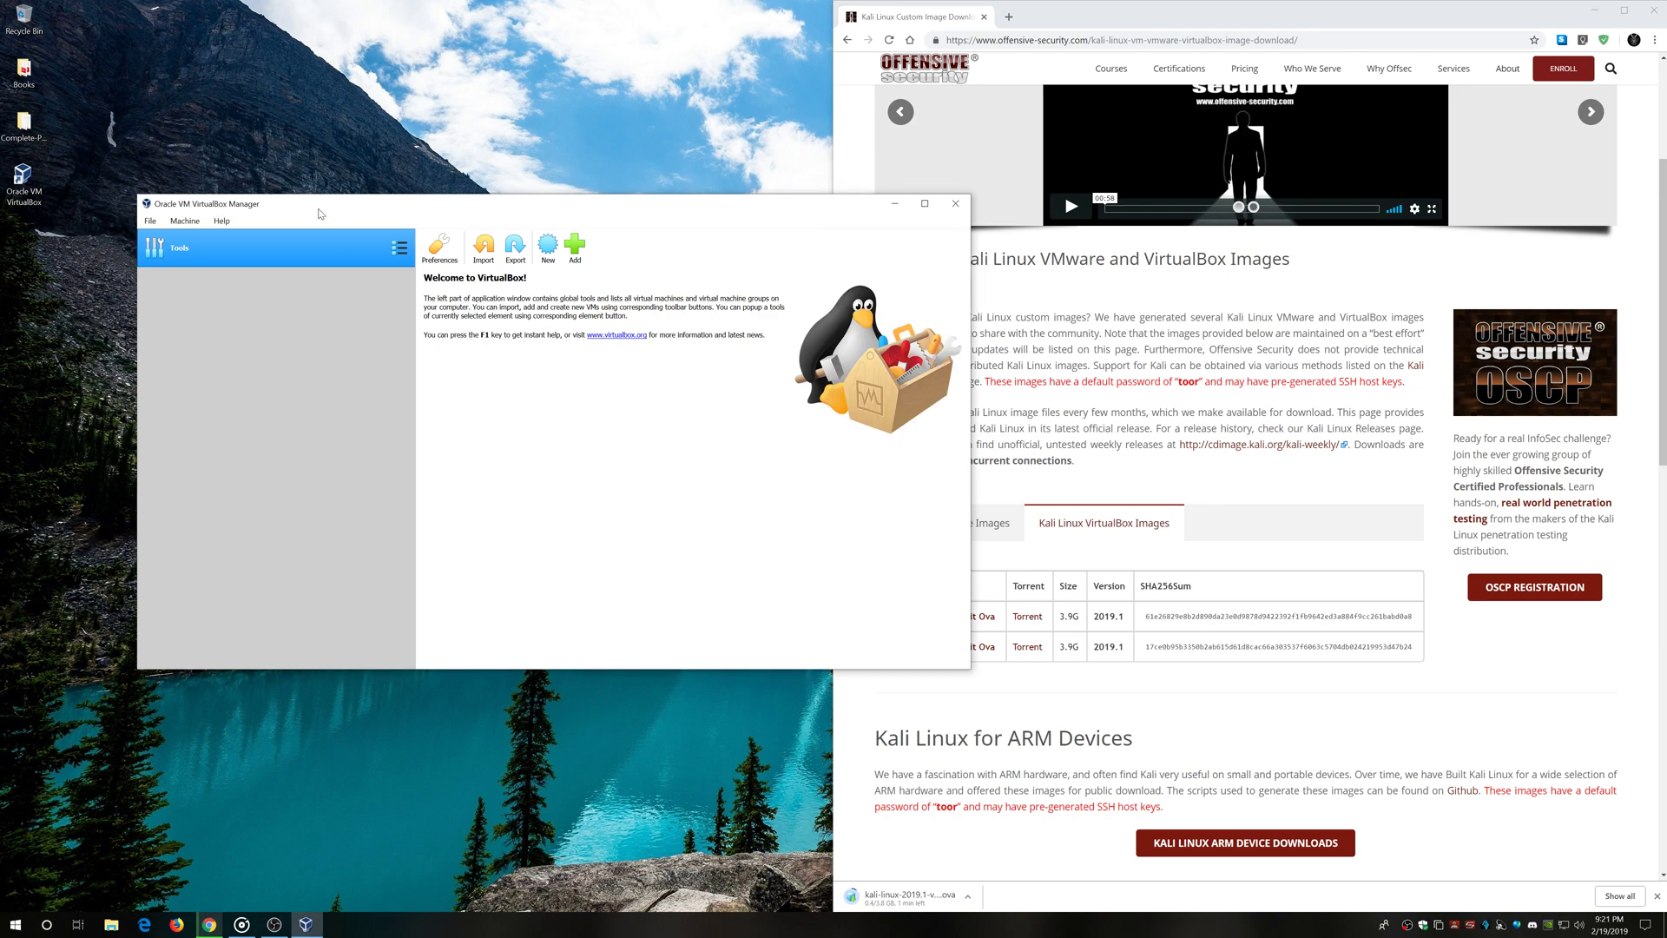
{"action": "left_click_drag", "start_coordinate": [320, 214], "coordinate": [298, 232]}
{"action": "left_click", "coordinate": [126, 239]}
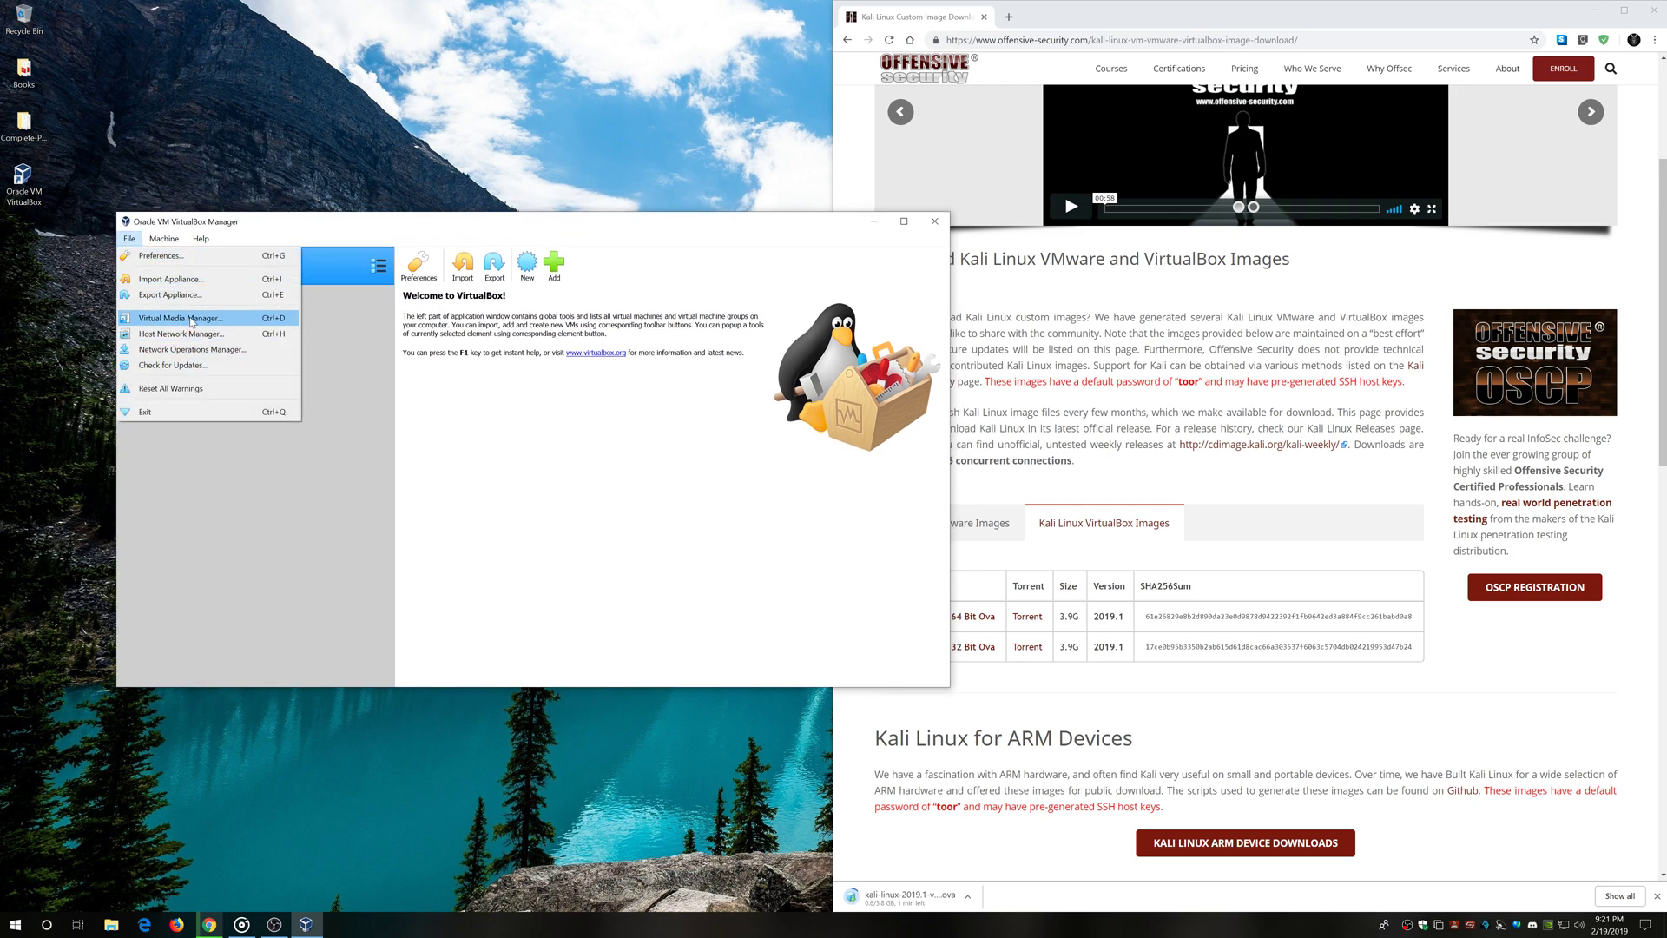
{"action": "left_click", "coordinate": [177, 258]}
{"action": "left_click", "coordinate": [340, 393]}
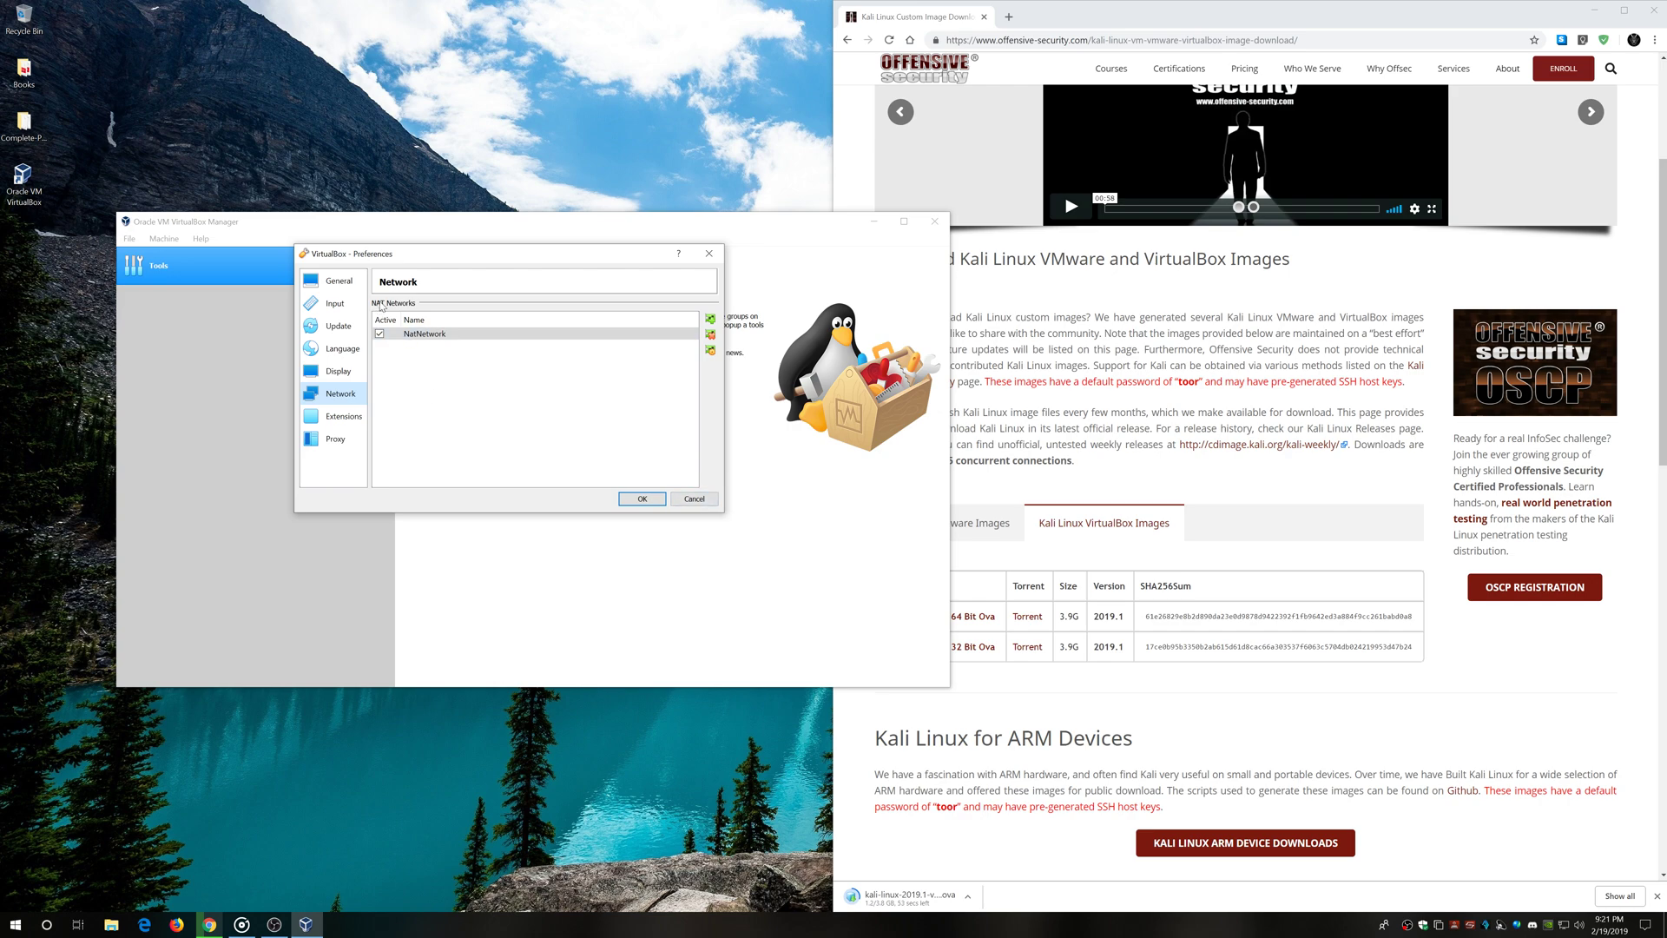
{"action": "left_click", "coordinate": [693, 499]}
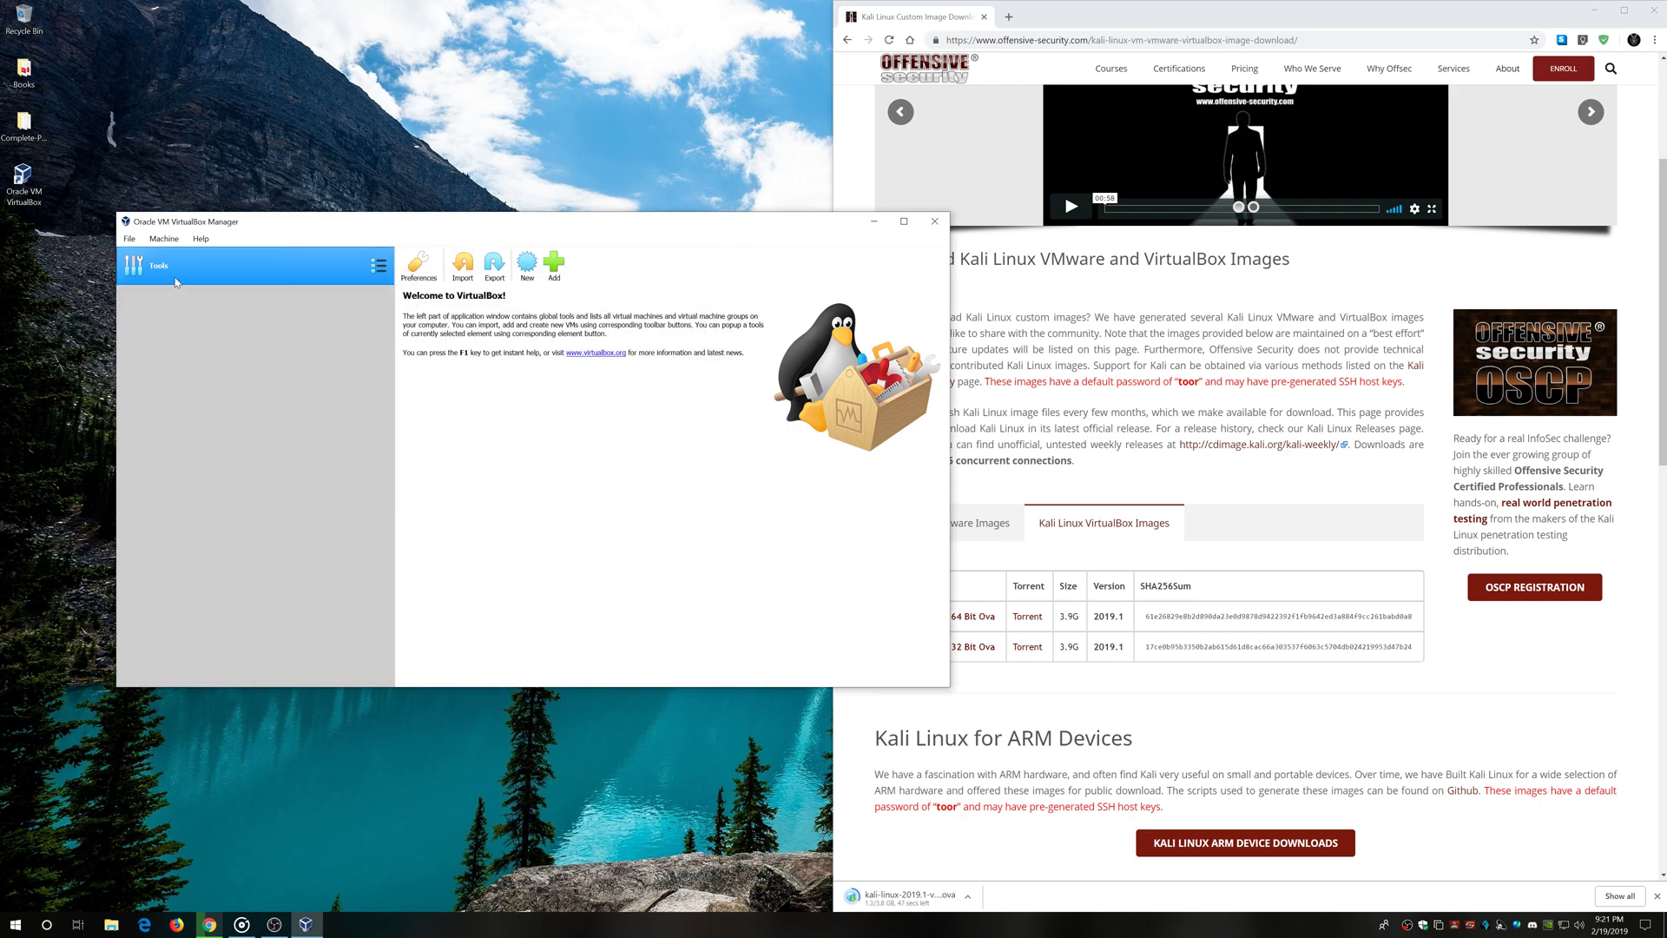
{"action": "left_click", "coordinate": [128, 240]}
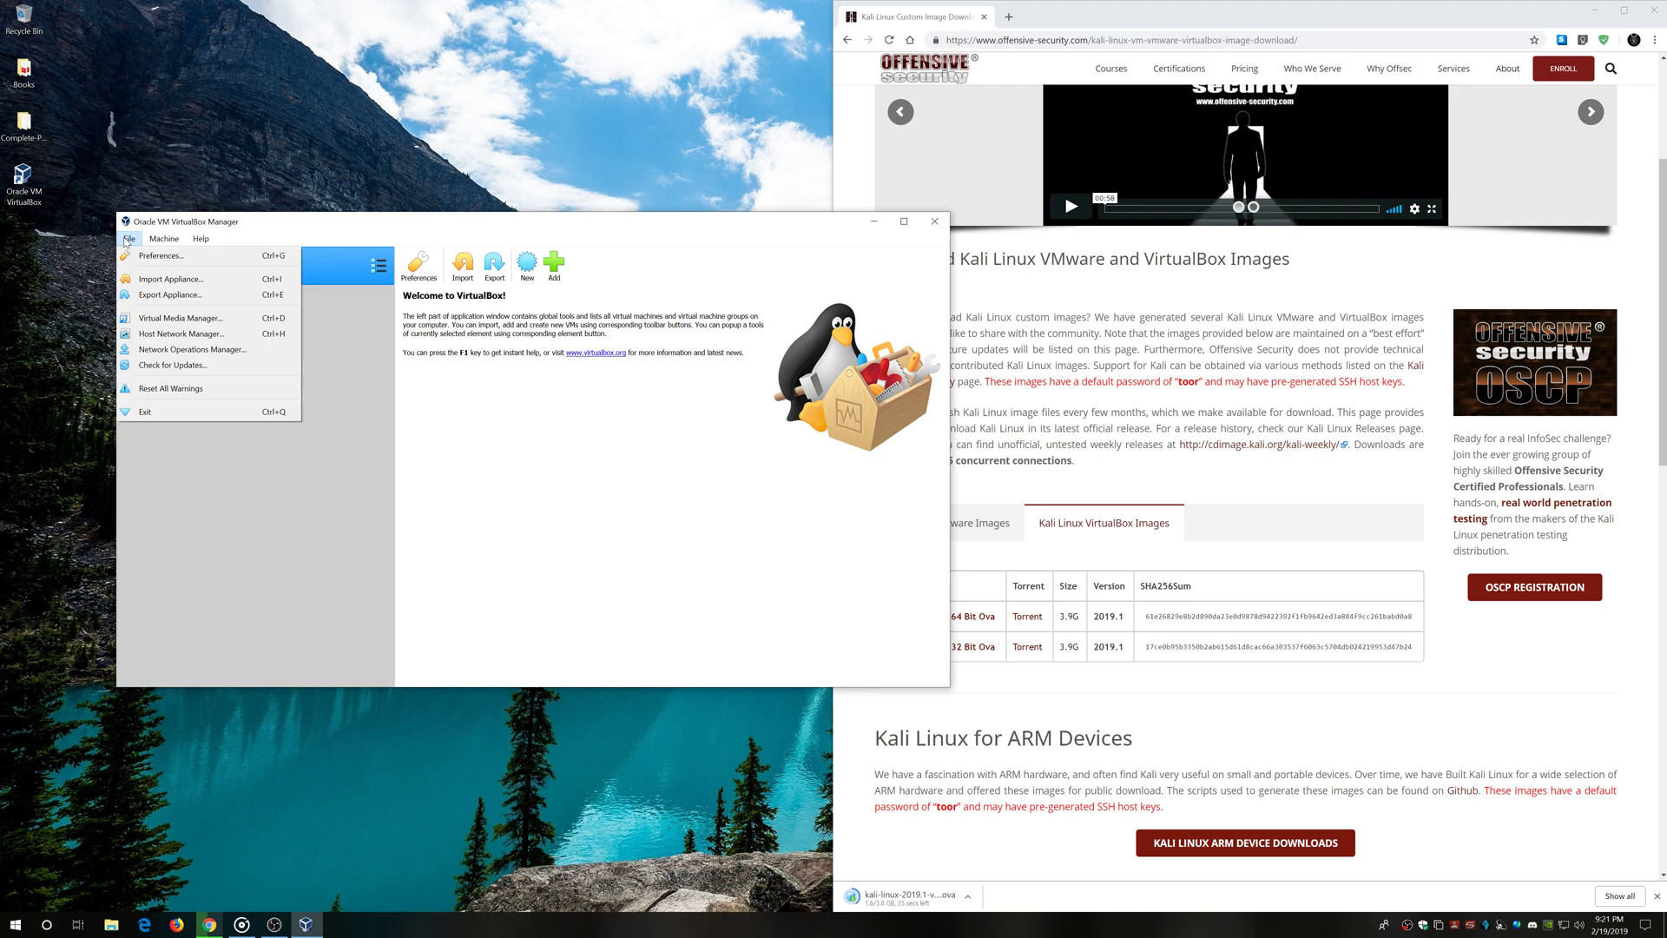
{"action": "left_click", "coordinate": [199, 337]}
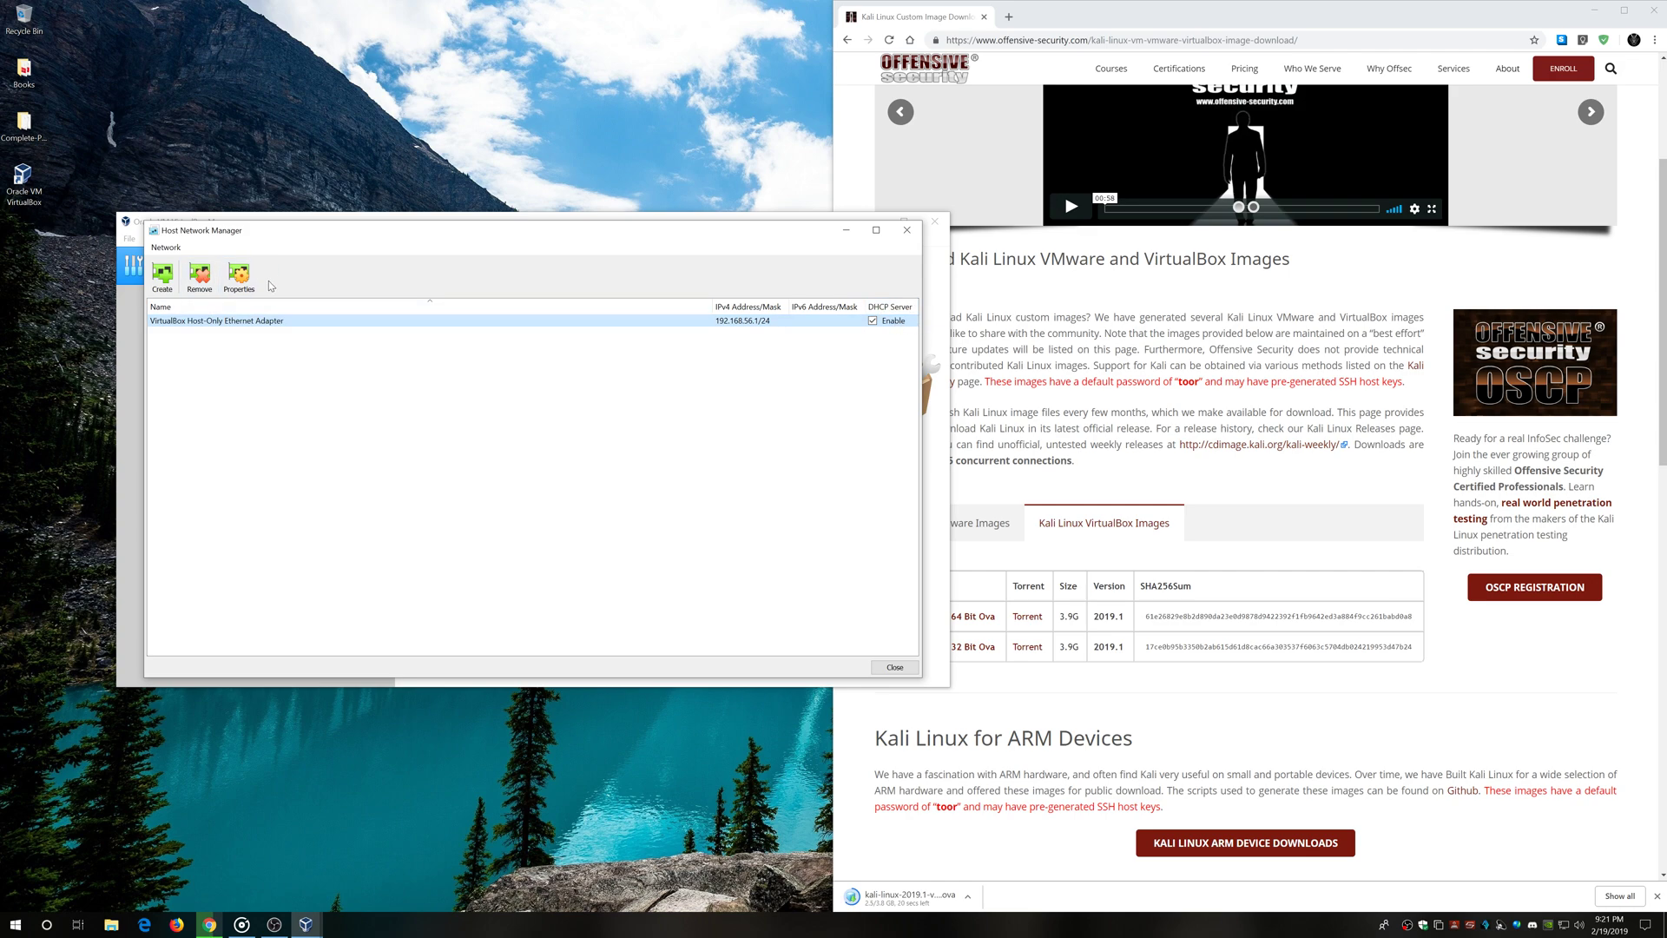
{"action": "left_click", "coordinate": [240, 277]}
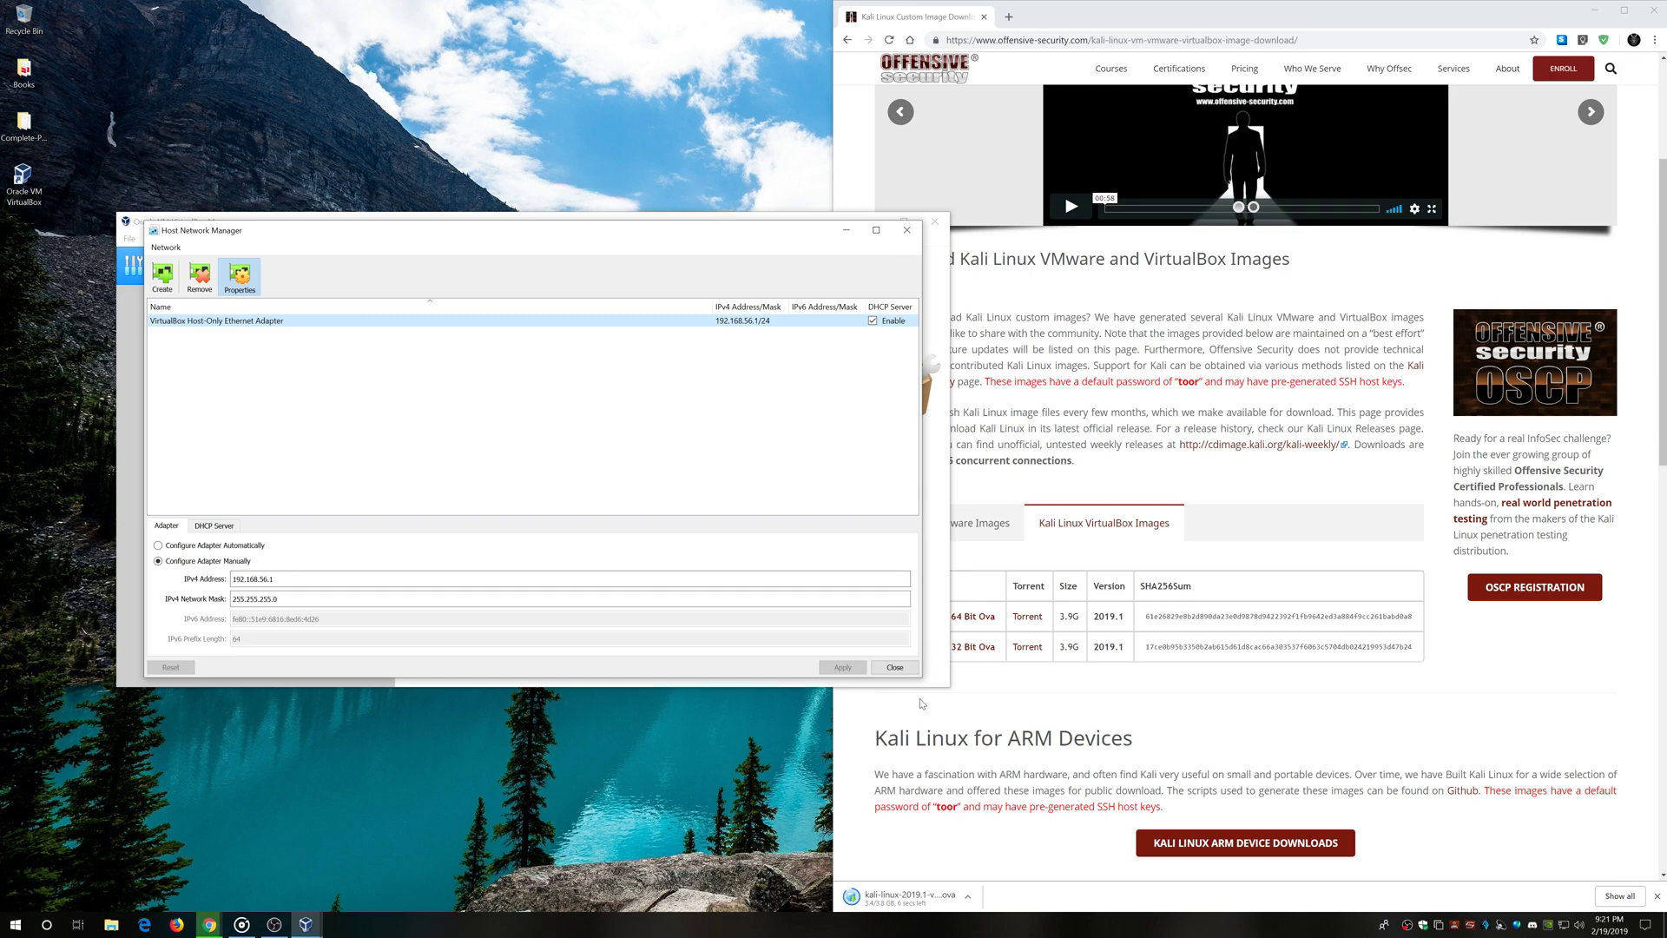
{"action": "left_click", "coordinate": [895, 668]}
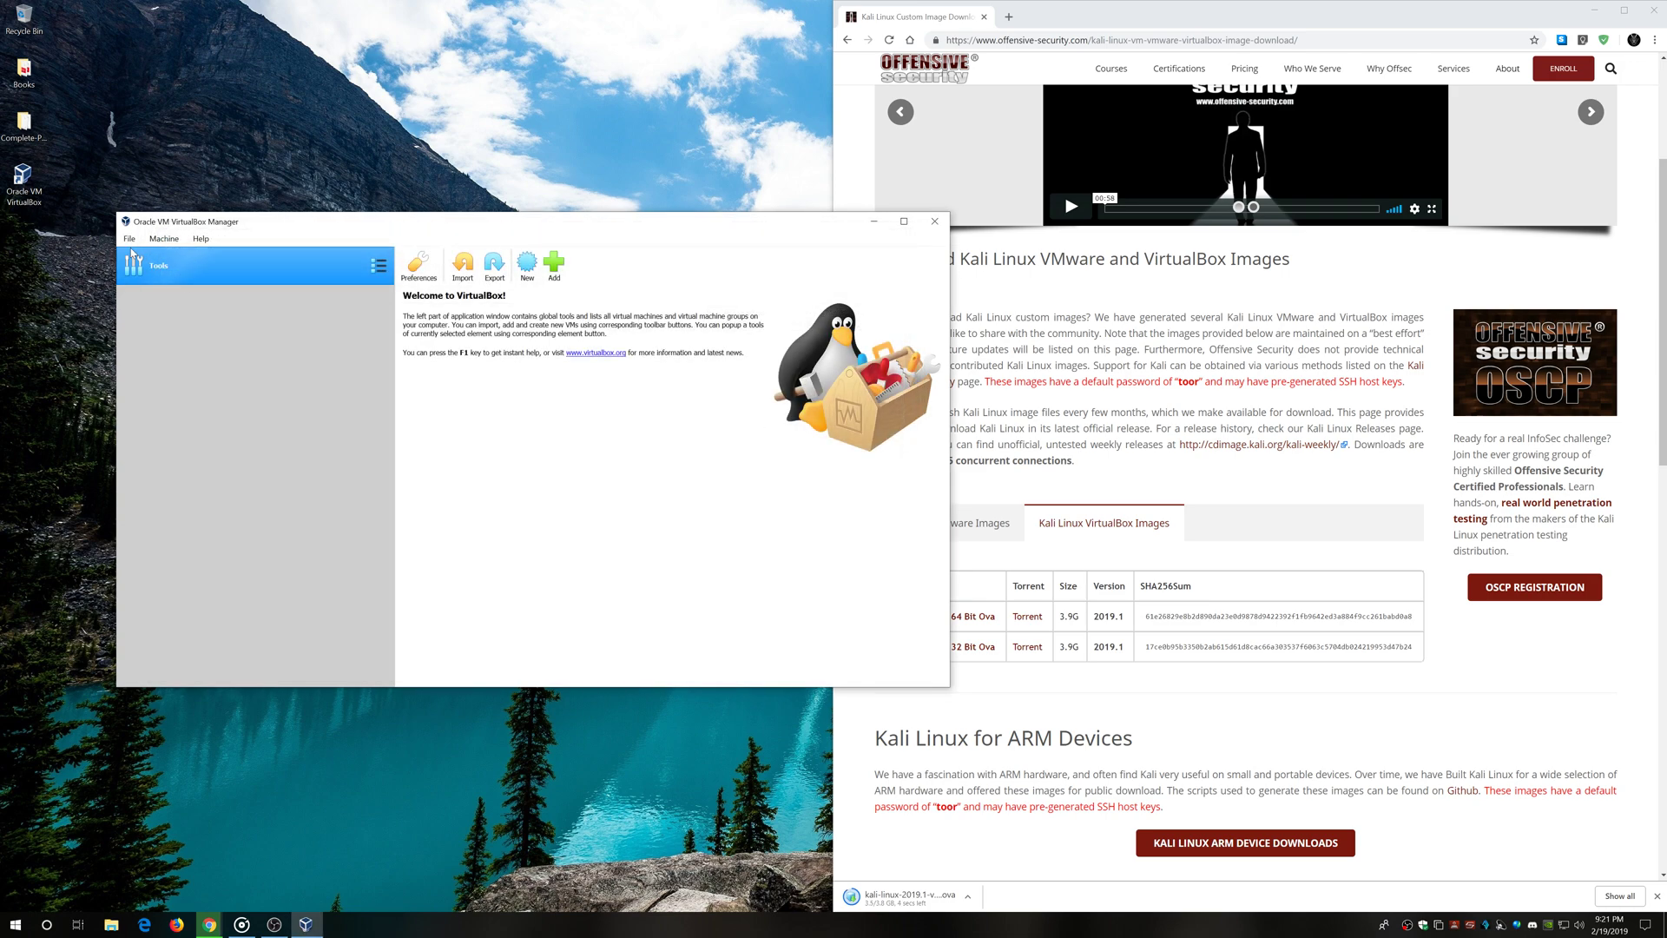
Delete the OBS Studio installer from the Downloads folder
{"action": "left_click", "coordinate": [882, 843]}
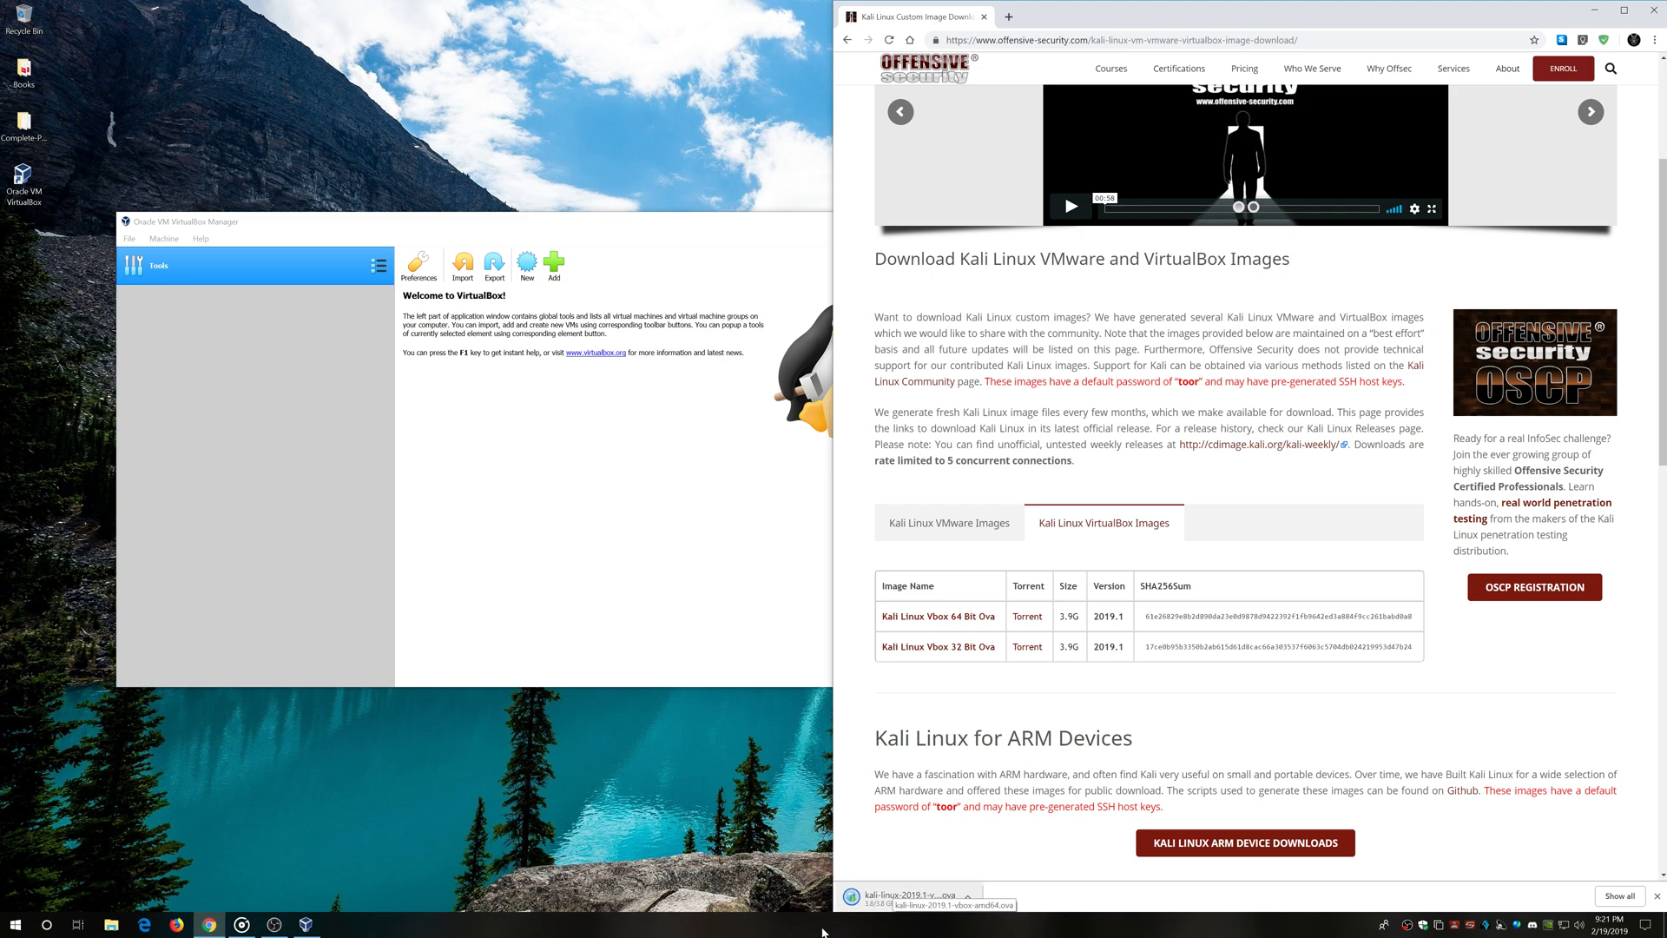
{"action": "left_click", "coordinate": [111, 924]}
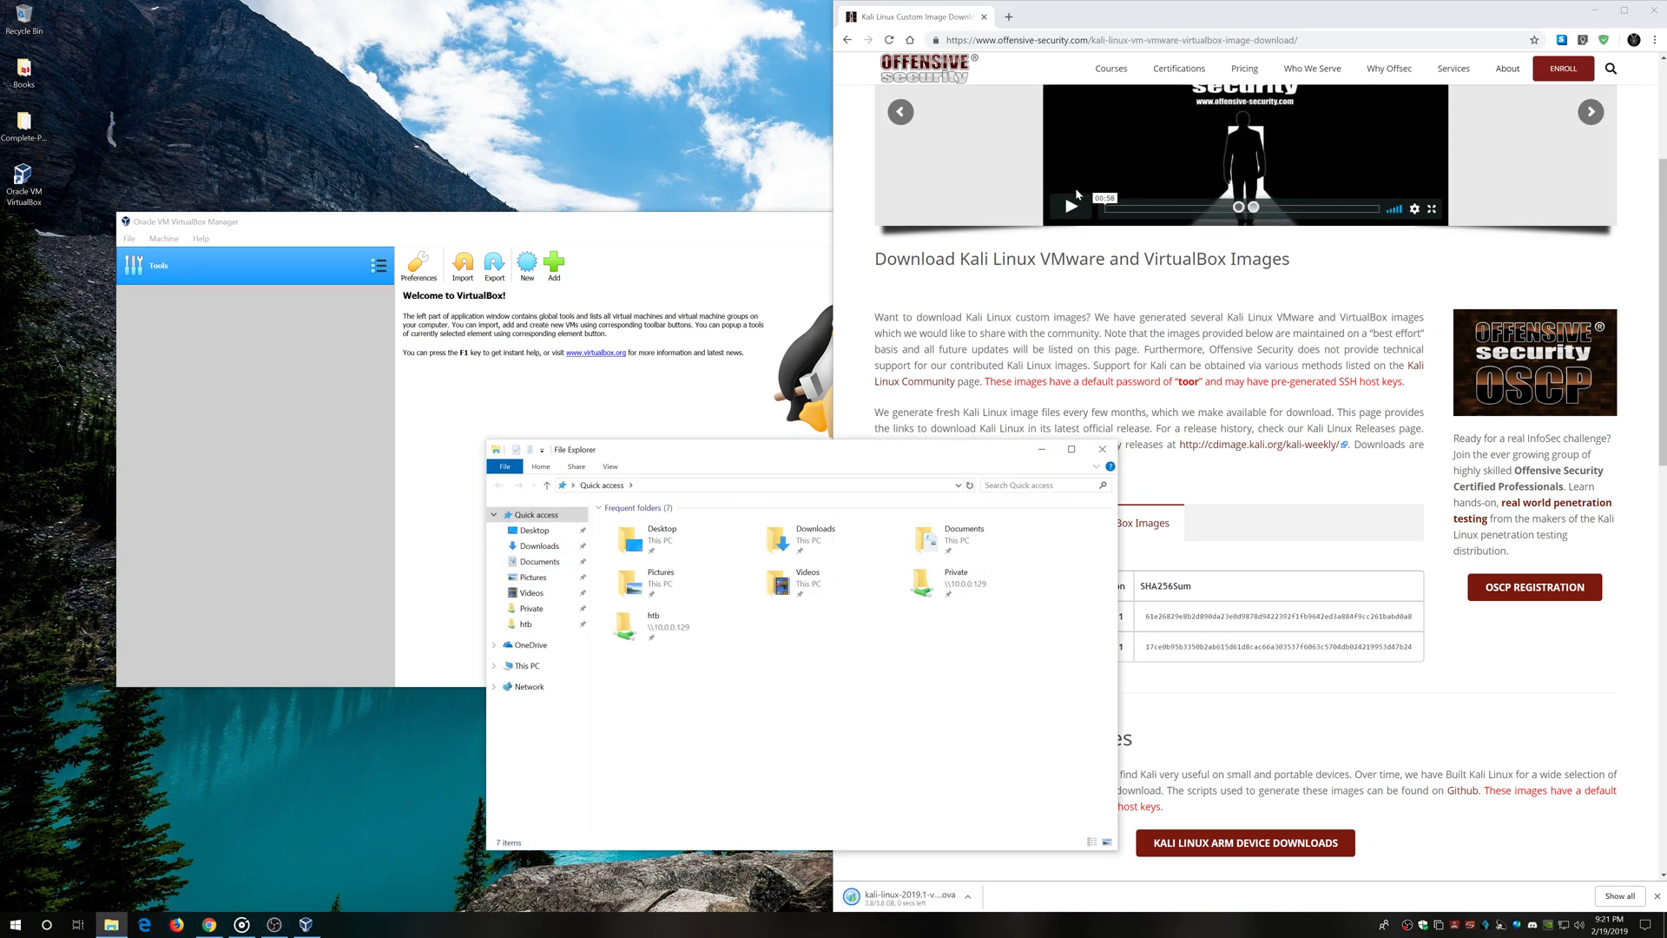
{"action": "left_click", "coordinate": [538, 546]}
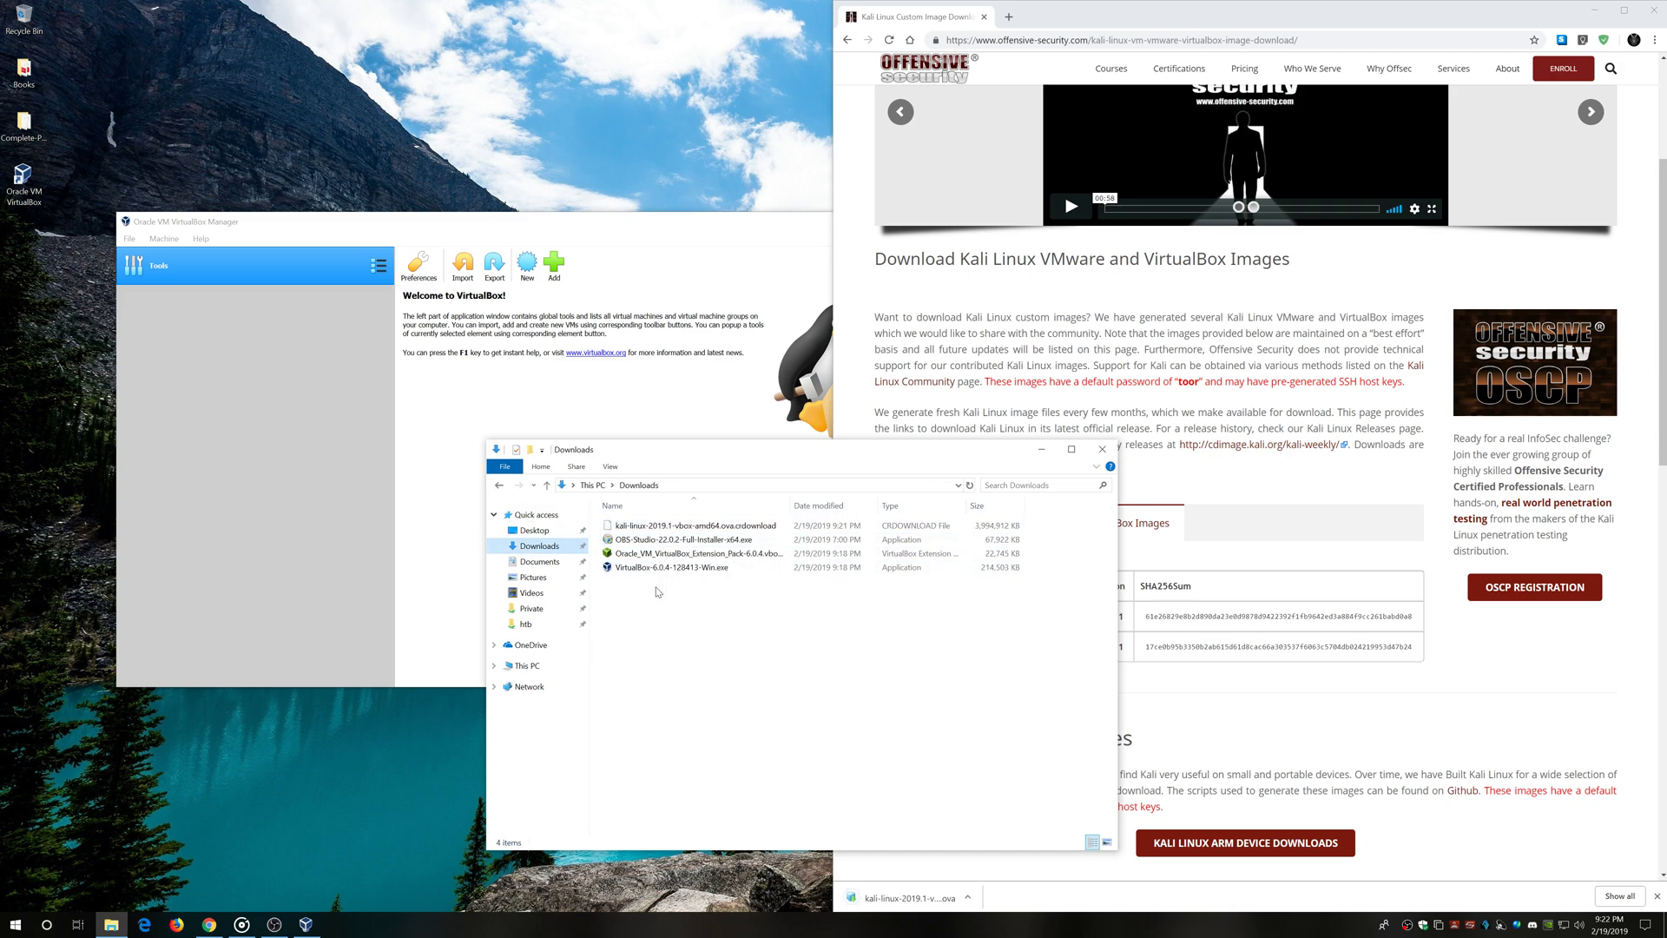
{"action": "left_click", "coordinate": [686, 539]}
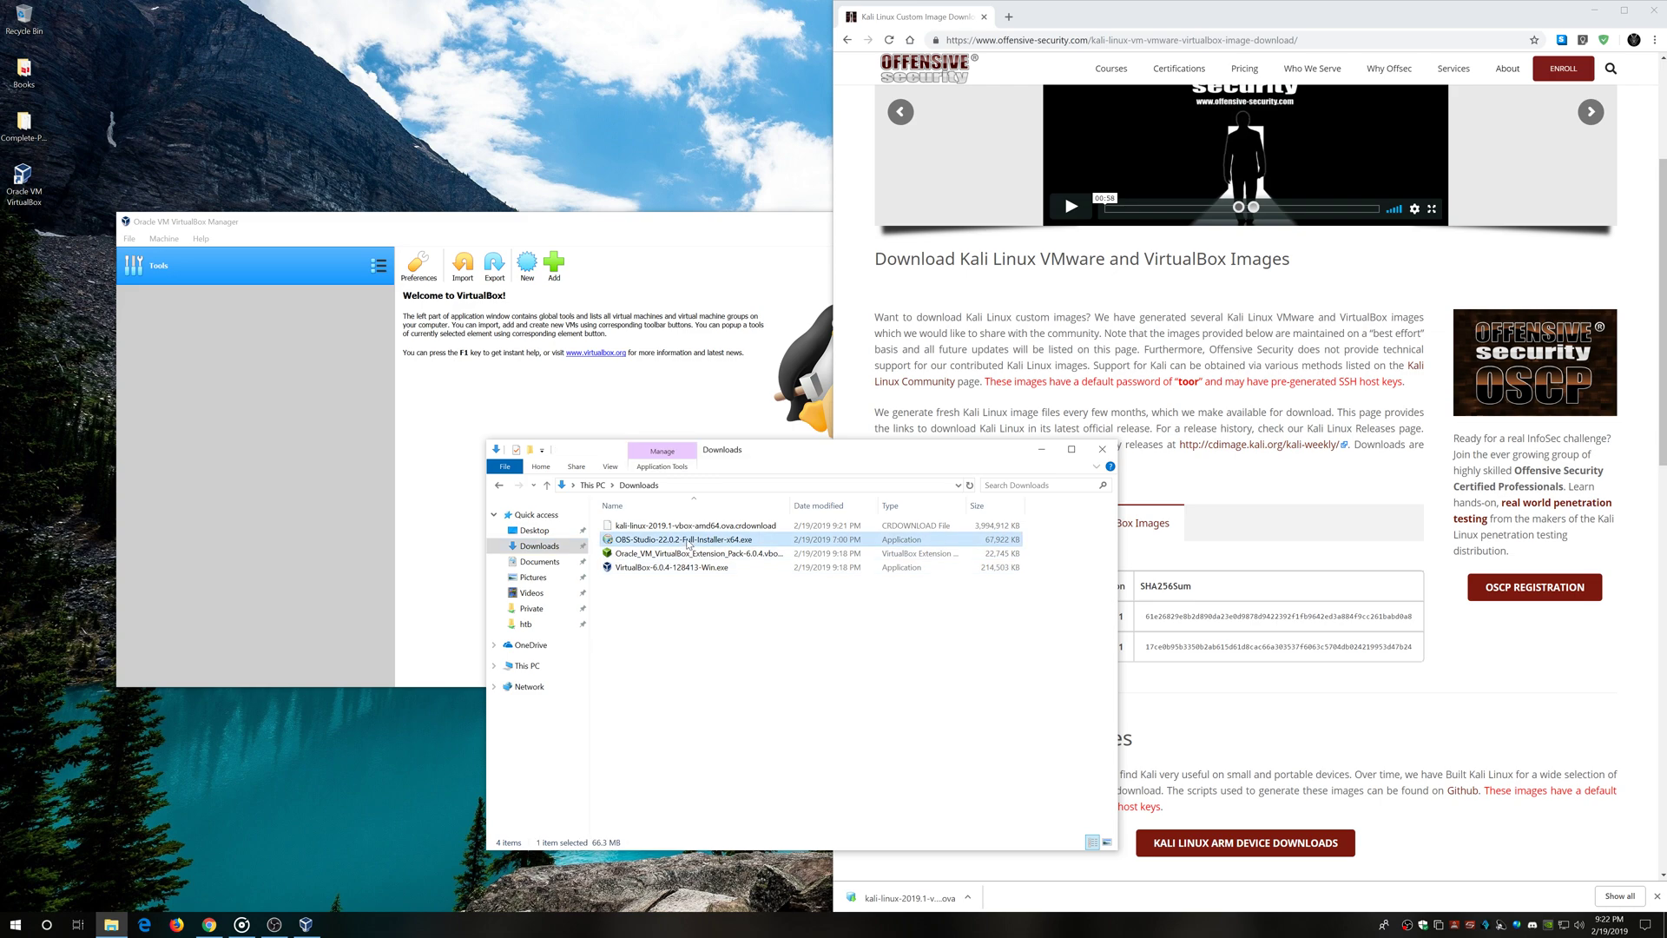
{"action": "right_click", "coordinate": [686, 540]}
{"action": "left_click", "coordinate": [768, 865]}
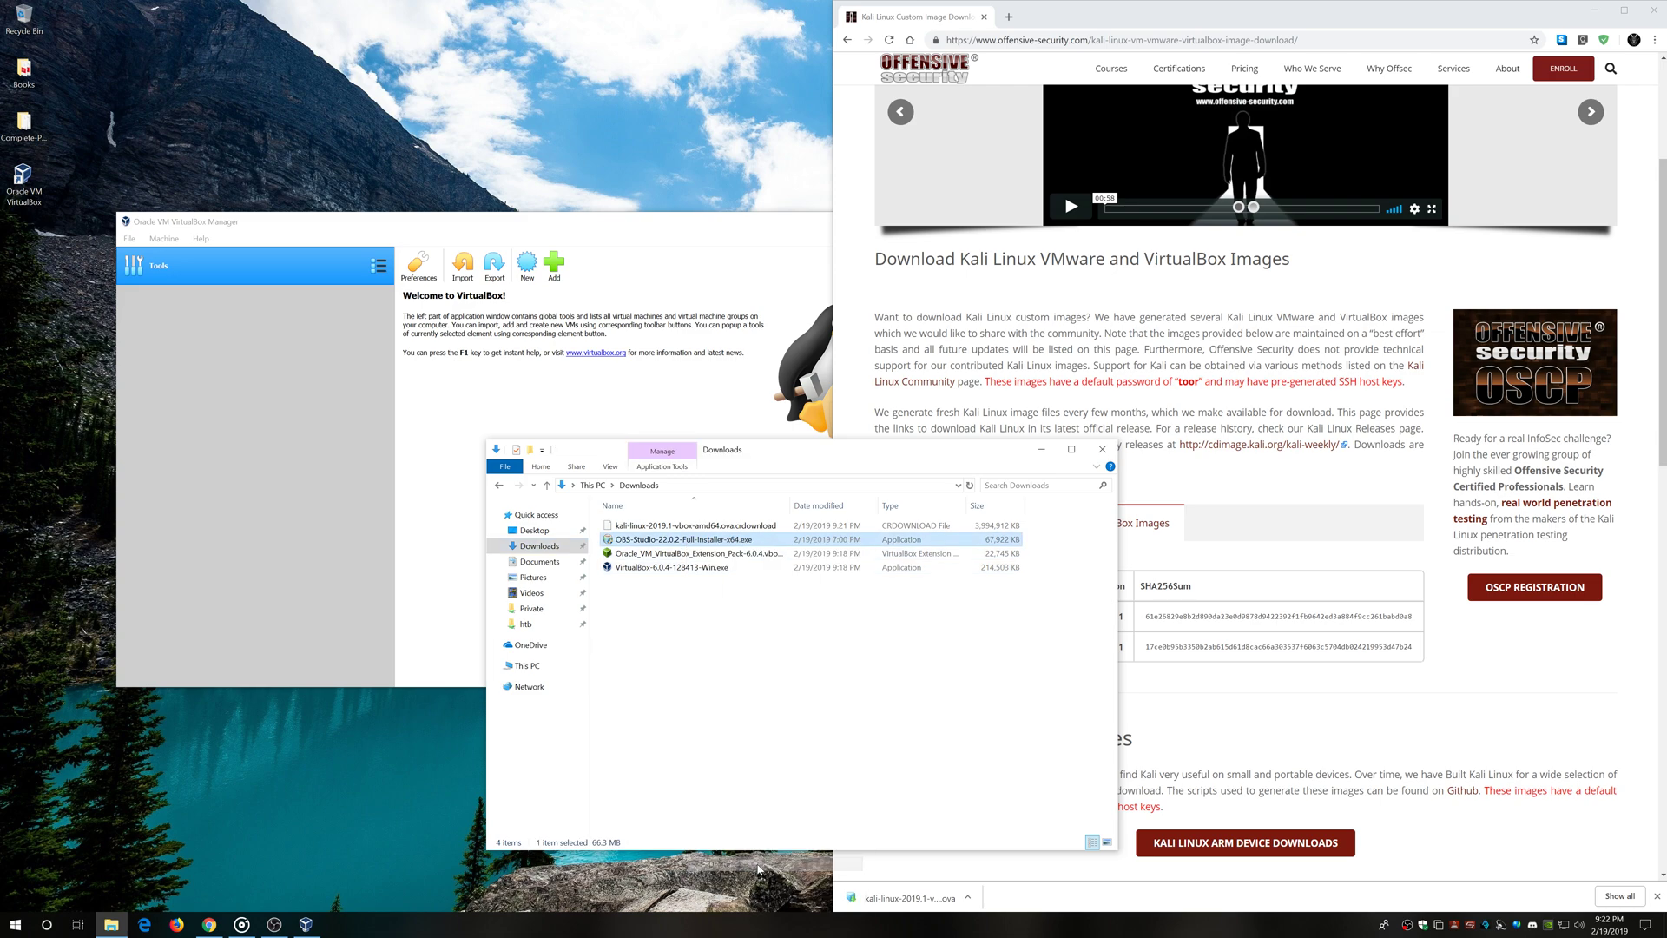
Move kali-linux-2019.1-vbox-amd64.ova from Downloads to the WDB1 (W:) drive and close Chrome
{"action": "left_click", "coordinate": [1334, 711]}
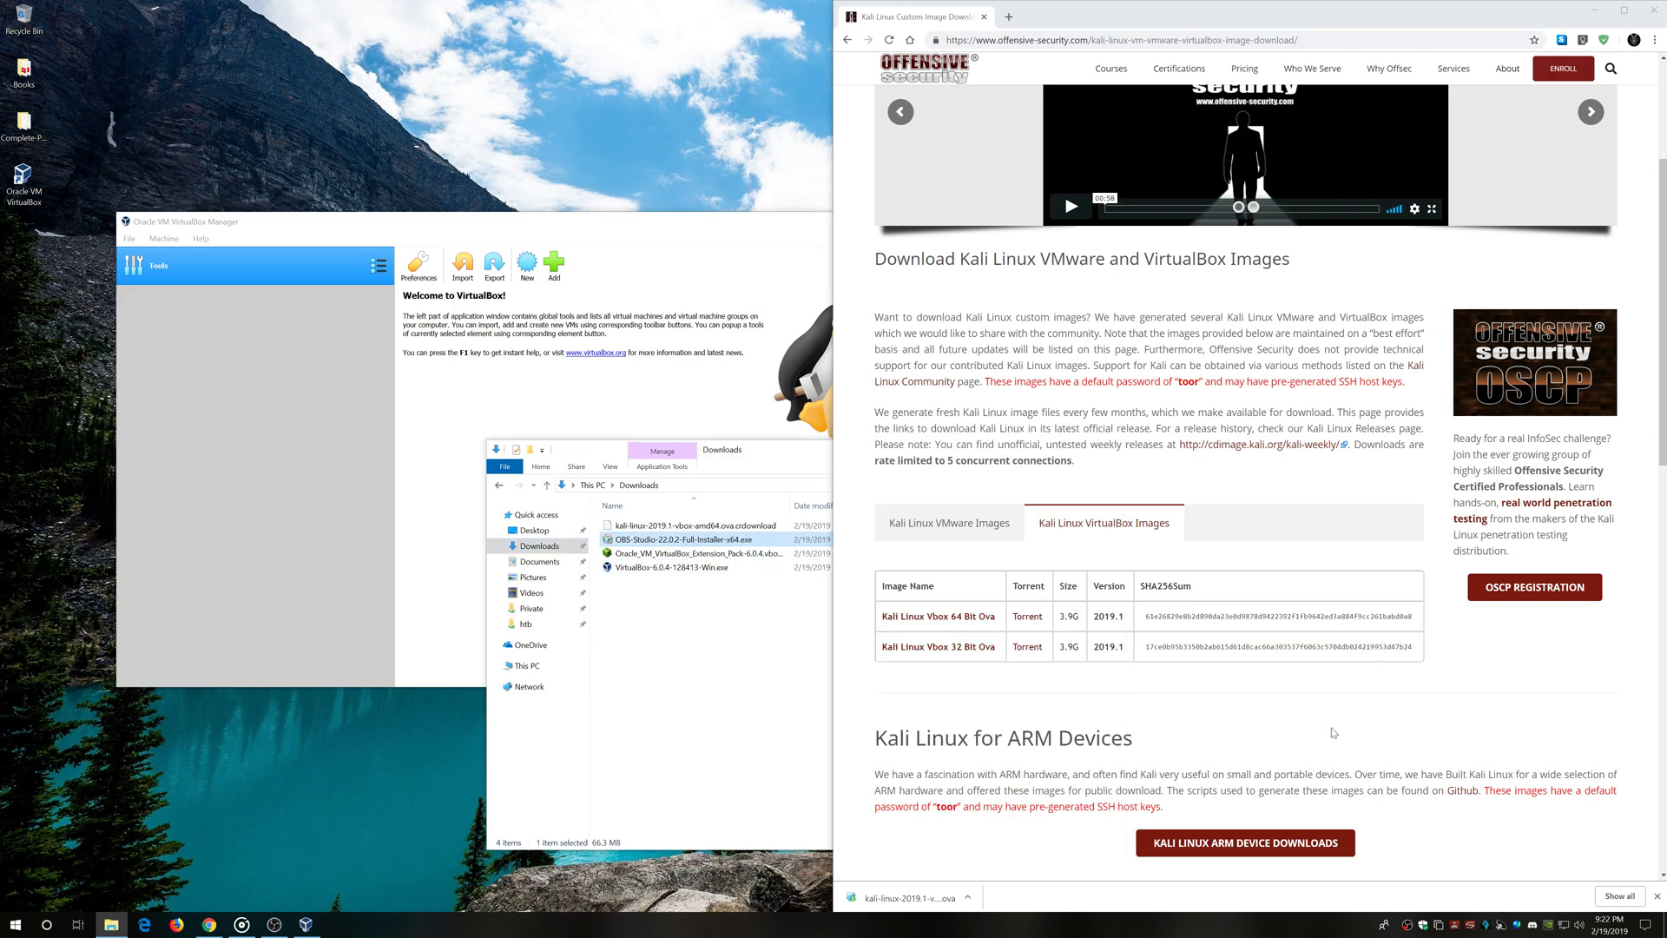
{"action": "left_click", "coordinate": [646, 700]}
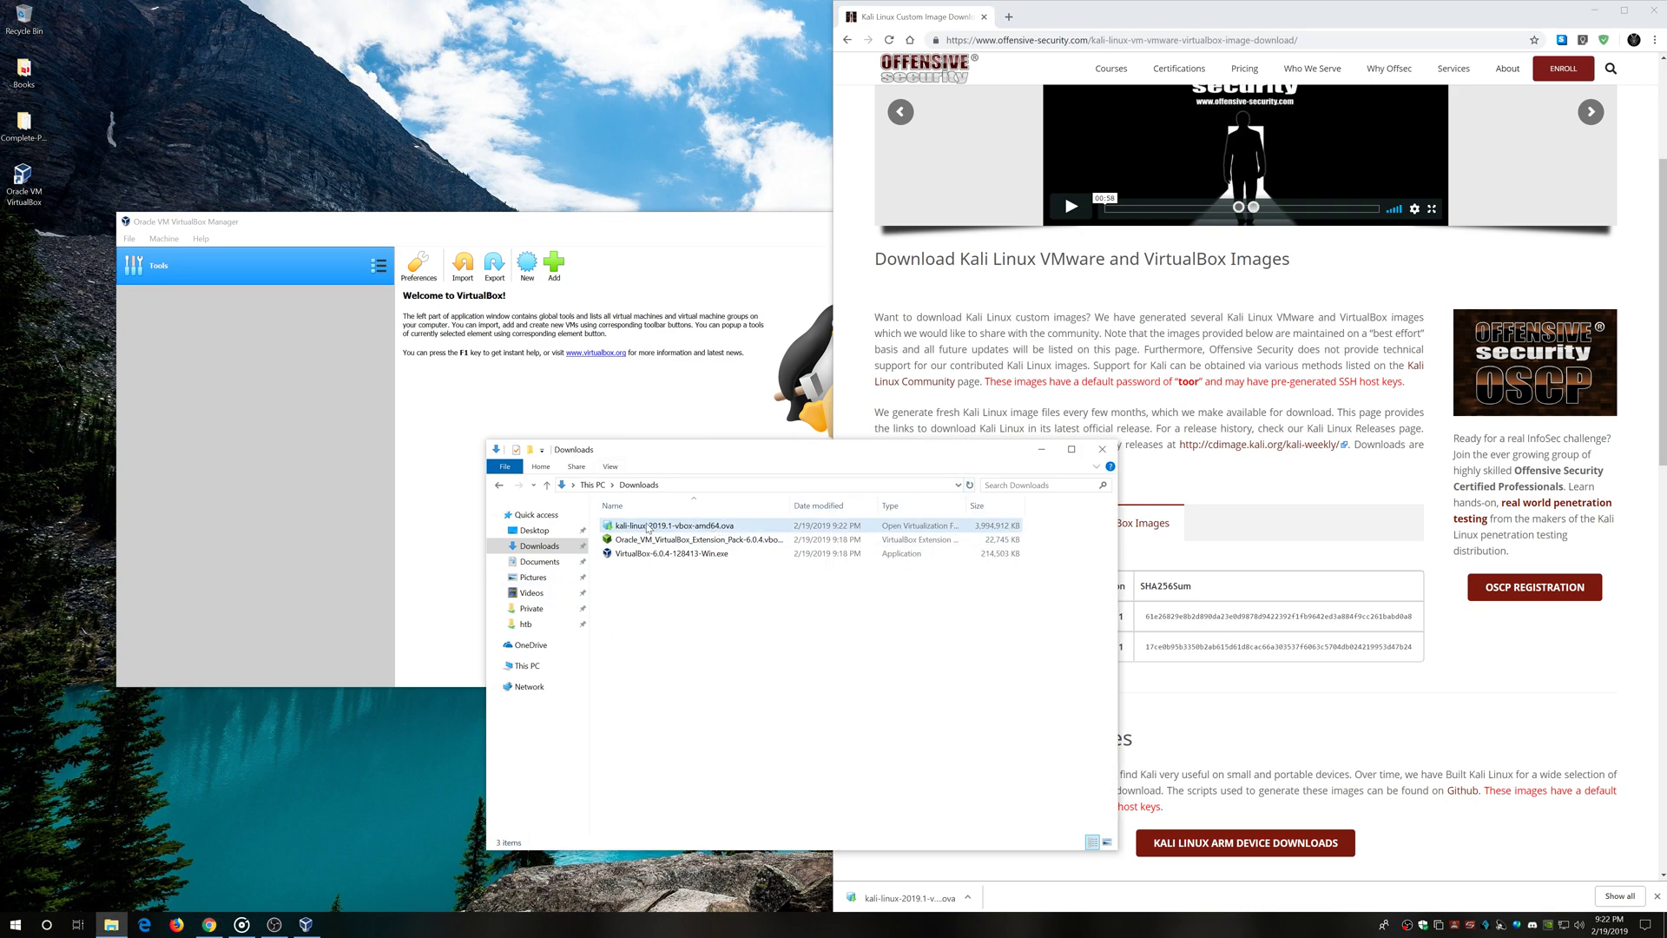
{"action": "right_click", "coordinate": [705, 527]}
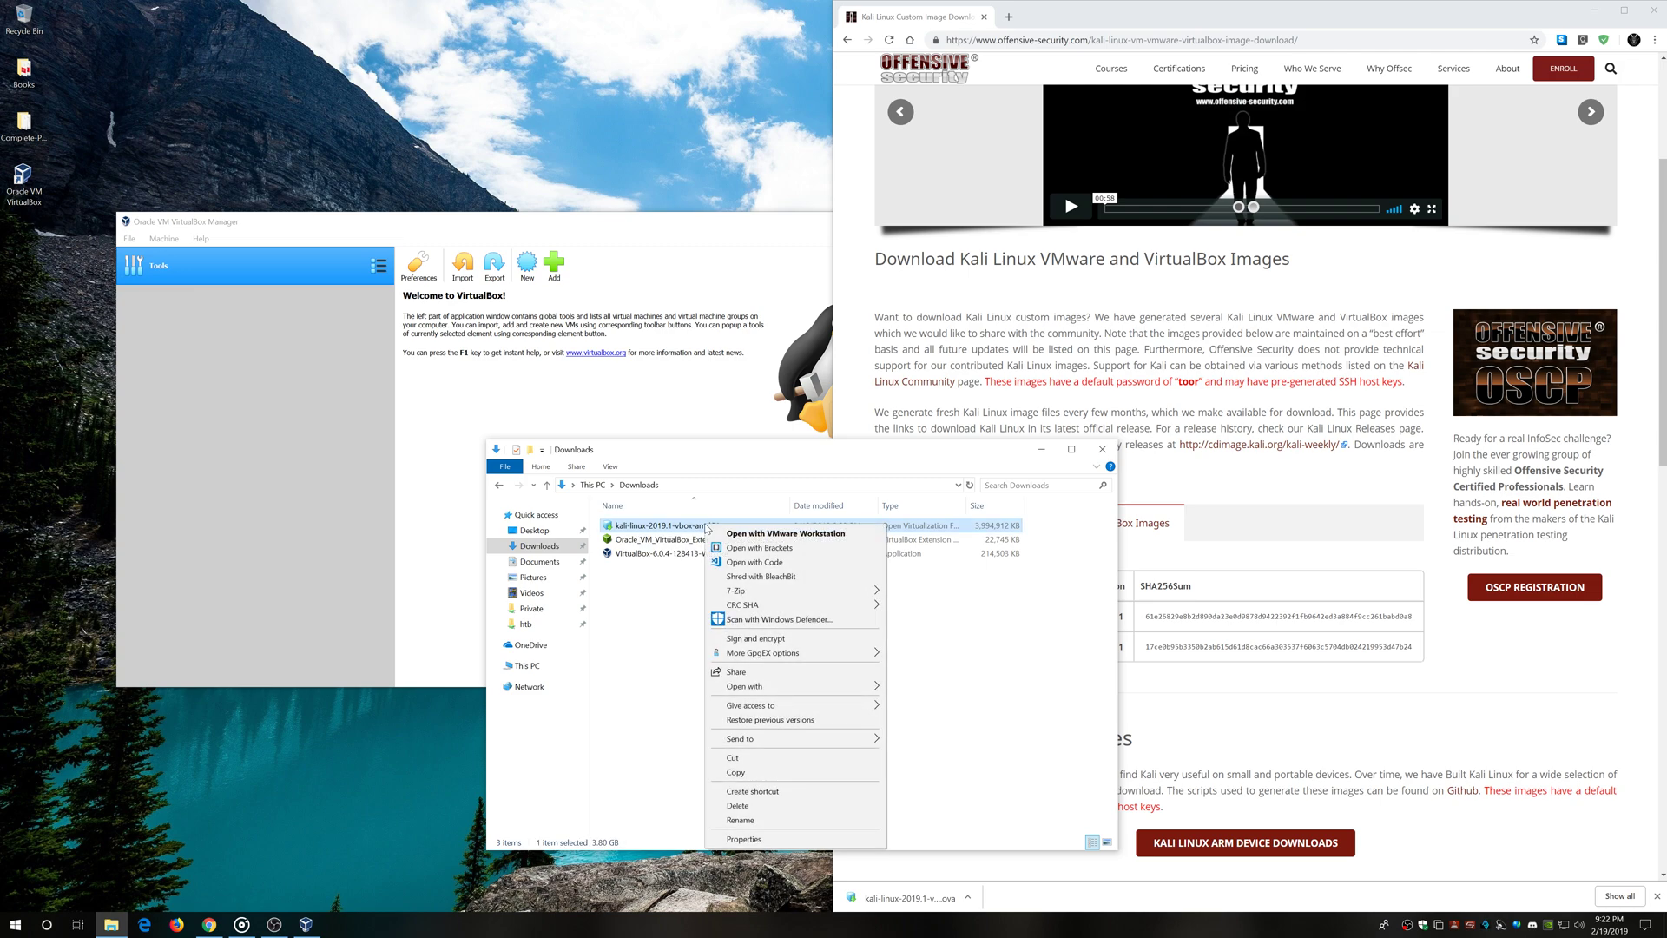
{"action": "left_click", "coordinate": [683, 746]}
{"action": "left_click", "coordinate": [536, 663]}
{"action": "double_click", "coordinate": [692, 708]}
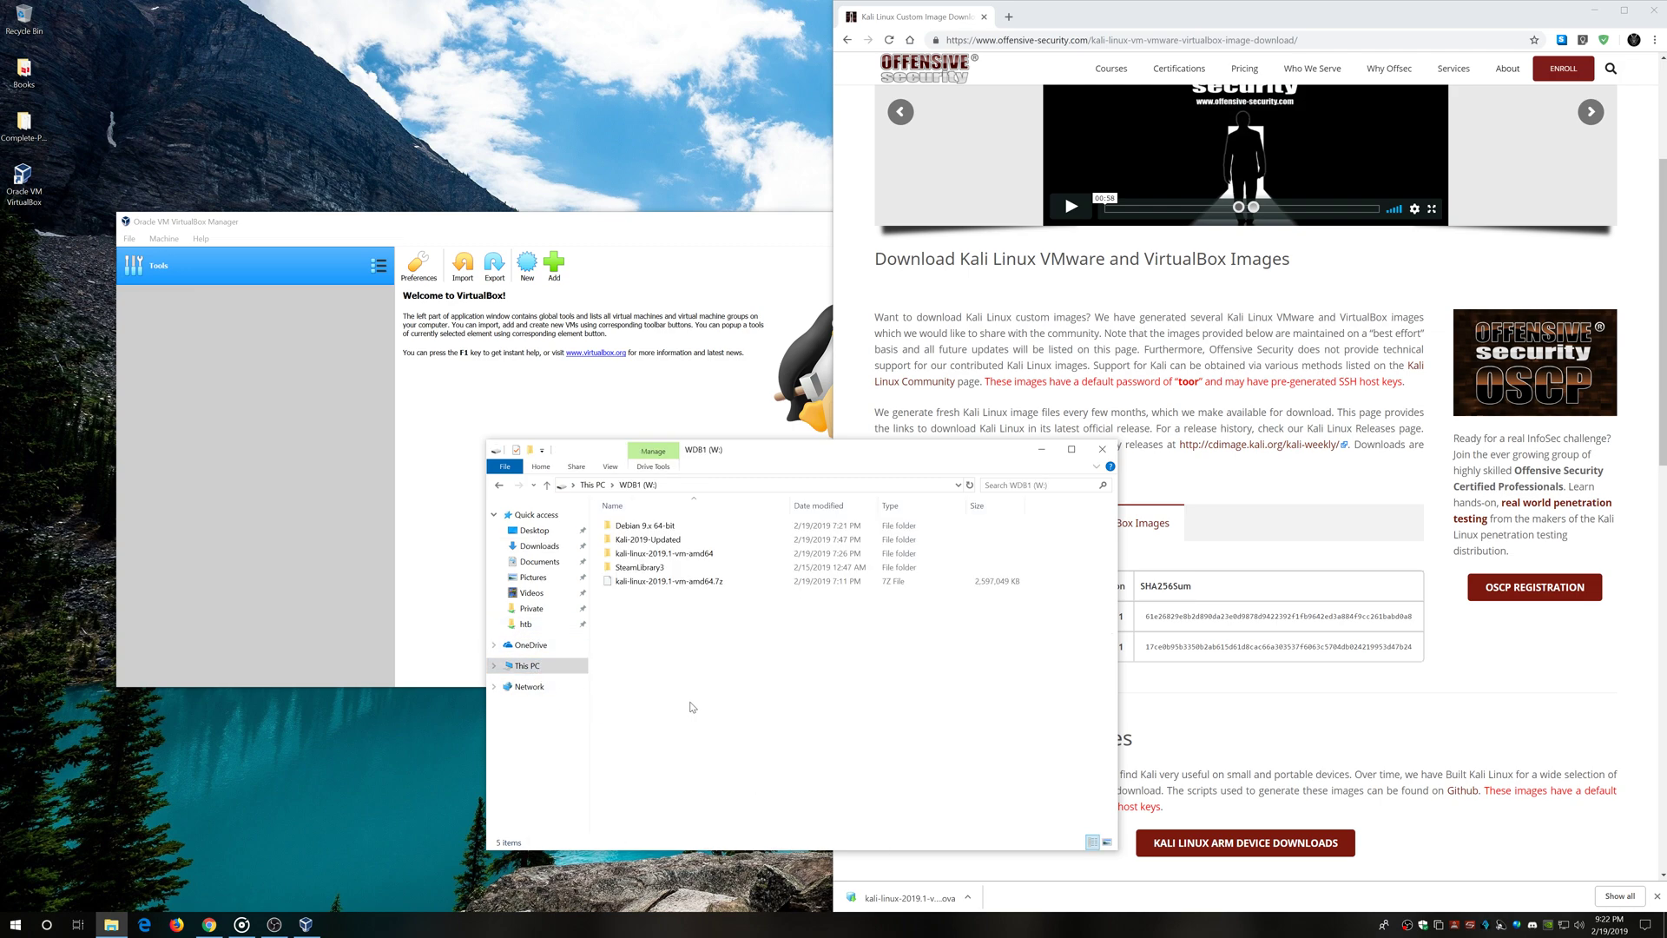
{"action": "right_click", "coordinate": [678, 646]}
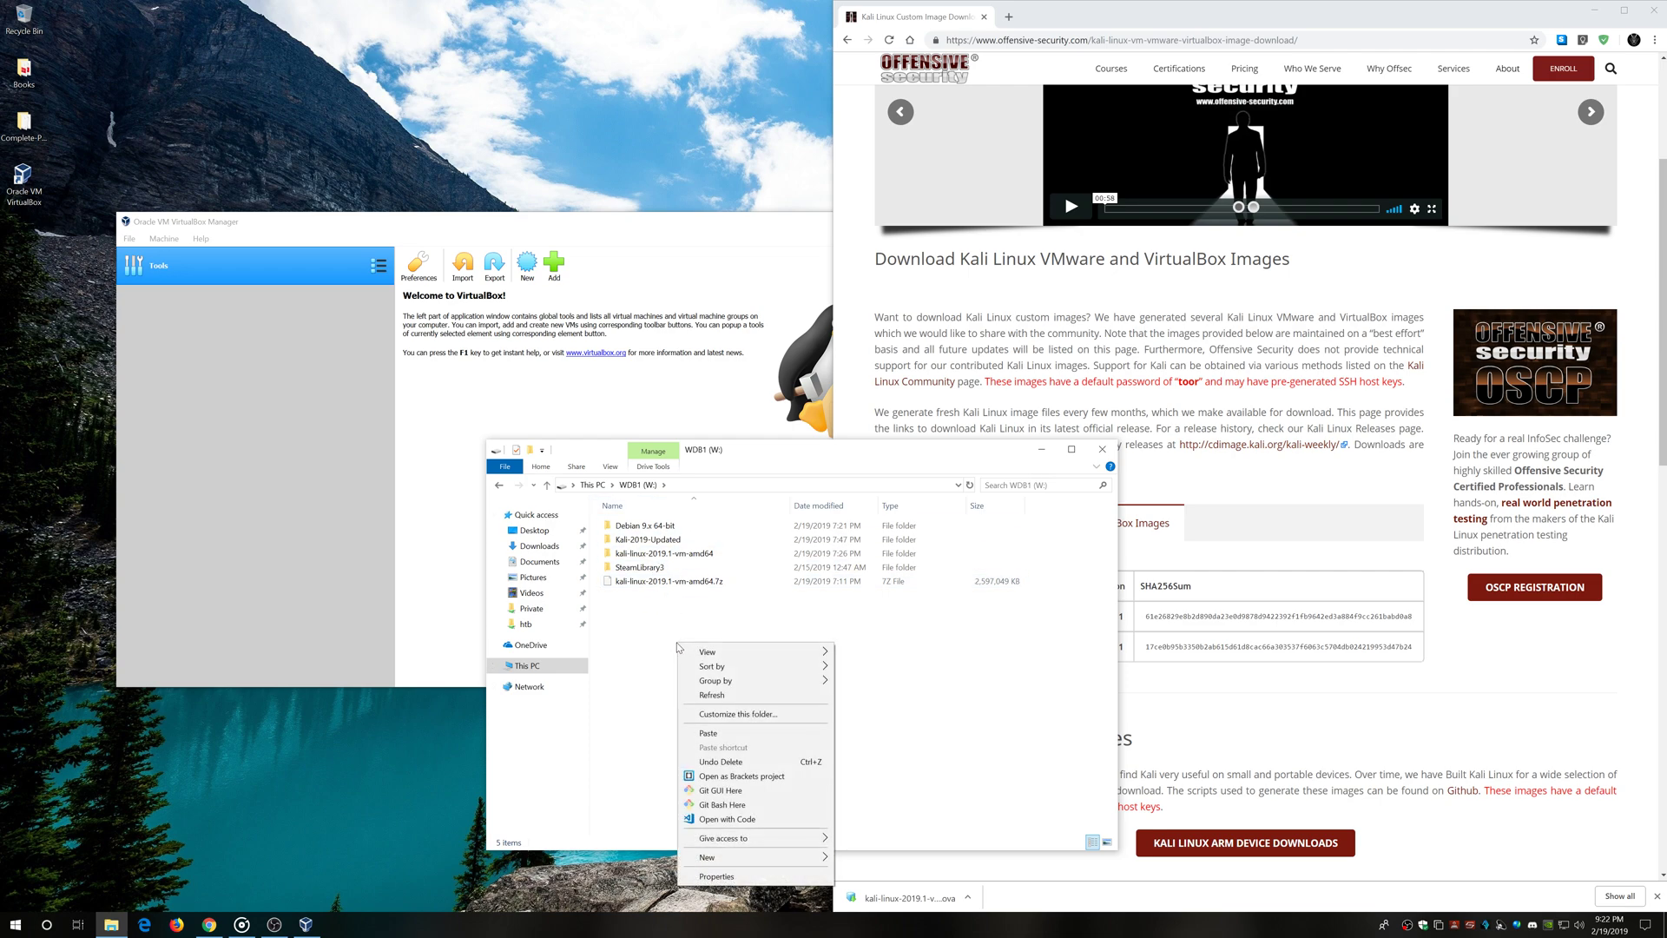
{"action": "left_click", "coordinate": [726, 736]}
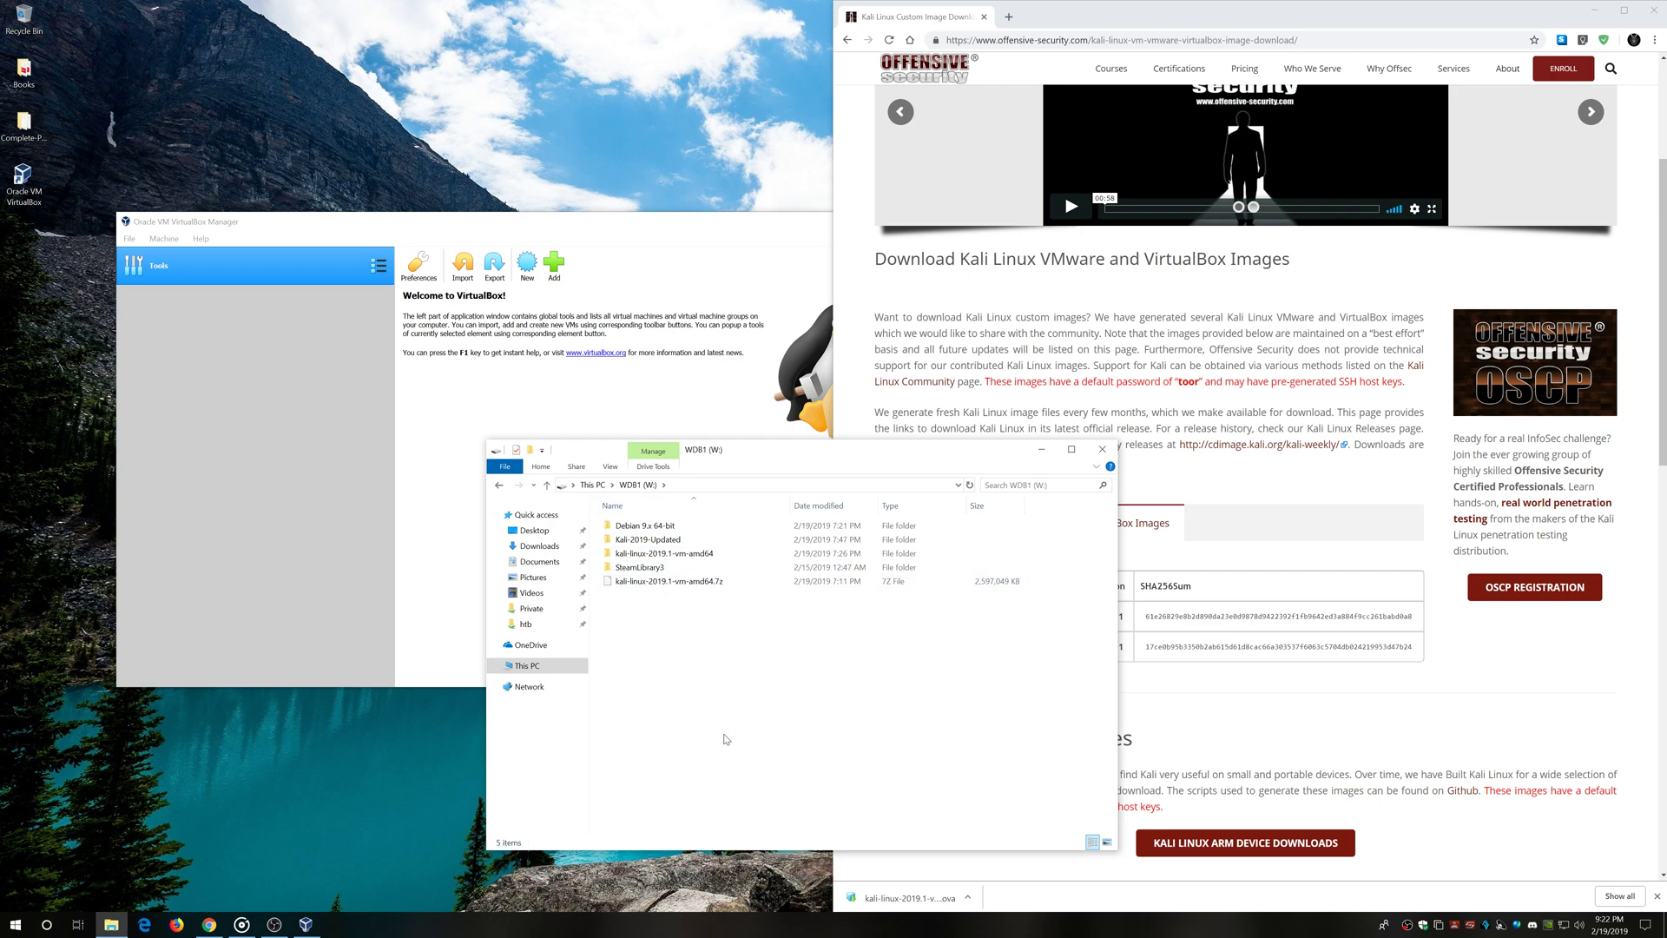
{"action": "left_click", "coordinate": [1656, 8]}
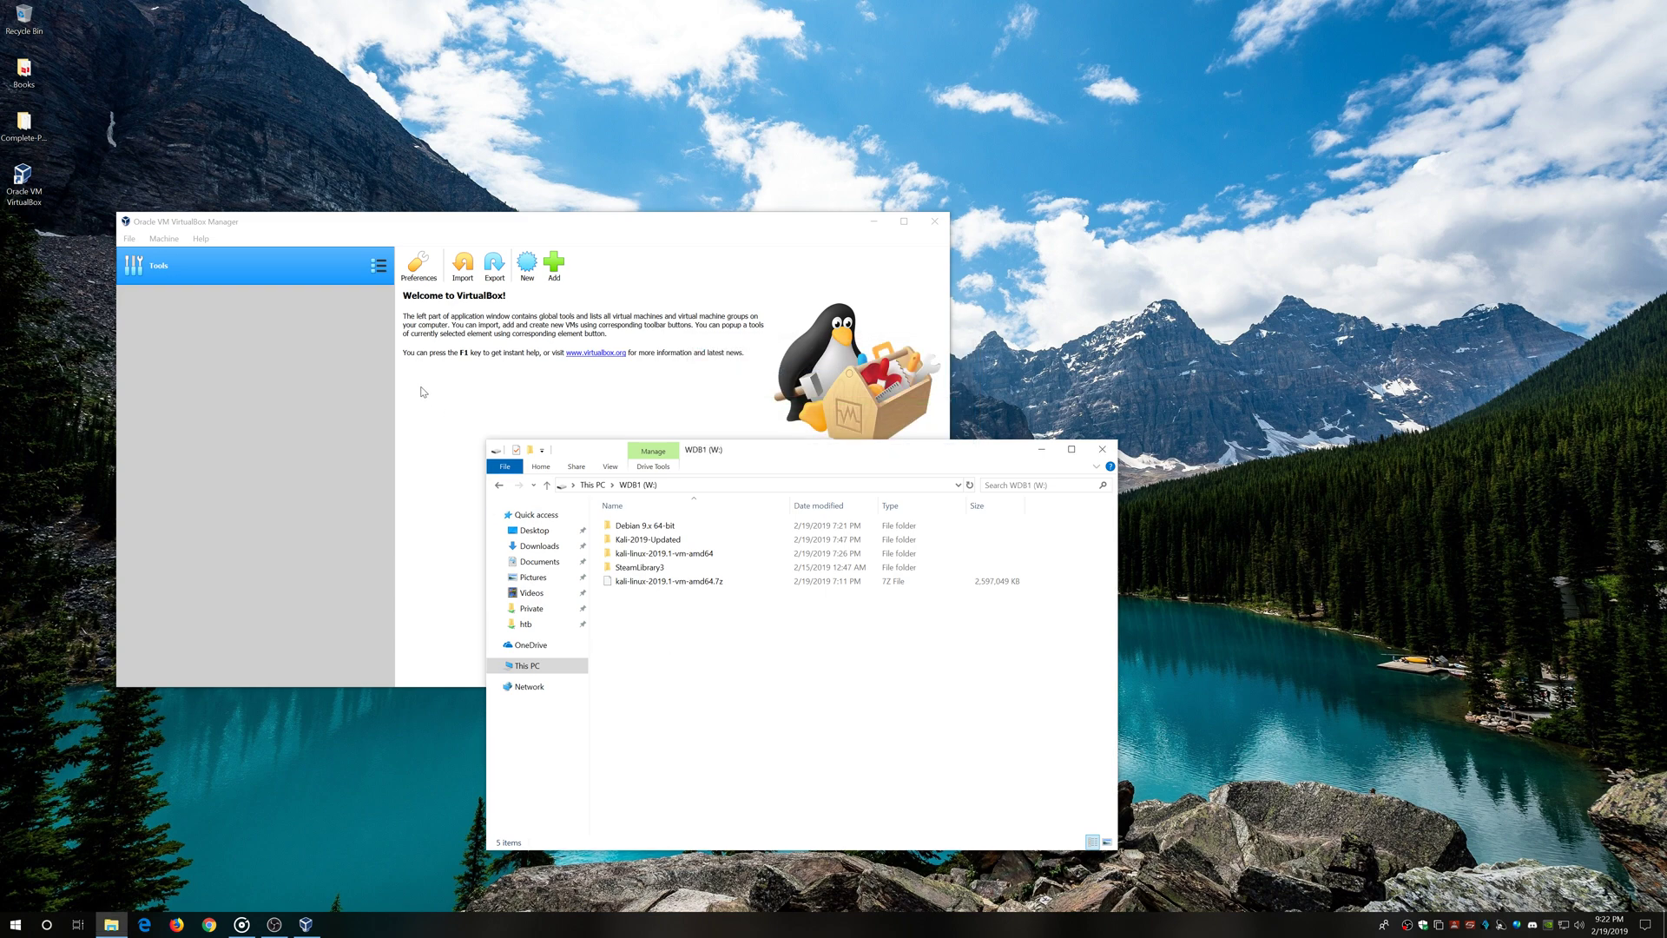
{"action": "left_click", "coordinate": [971, 486]}
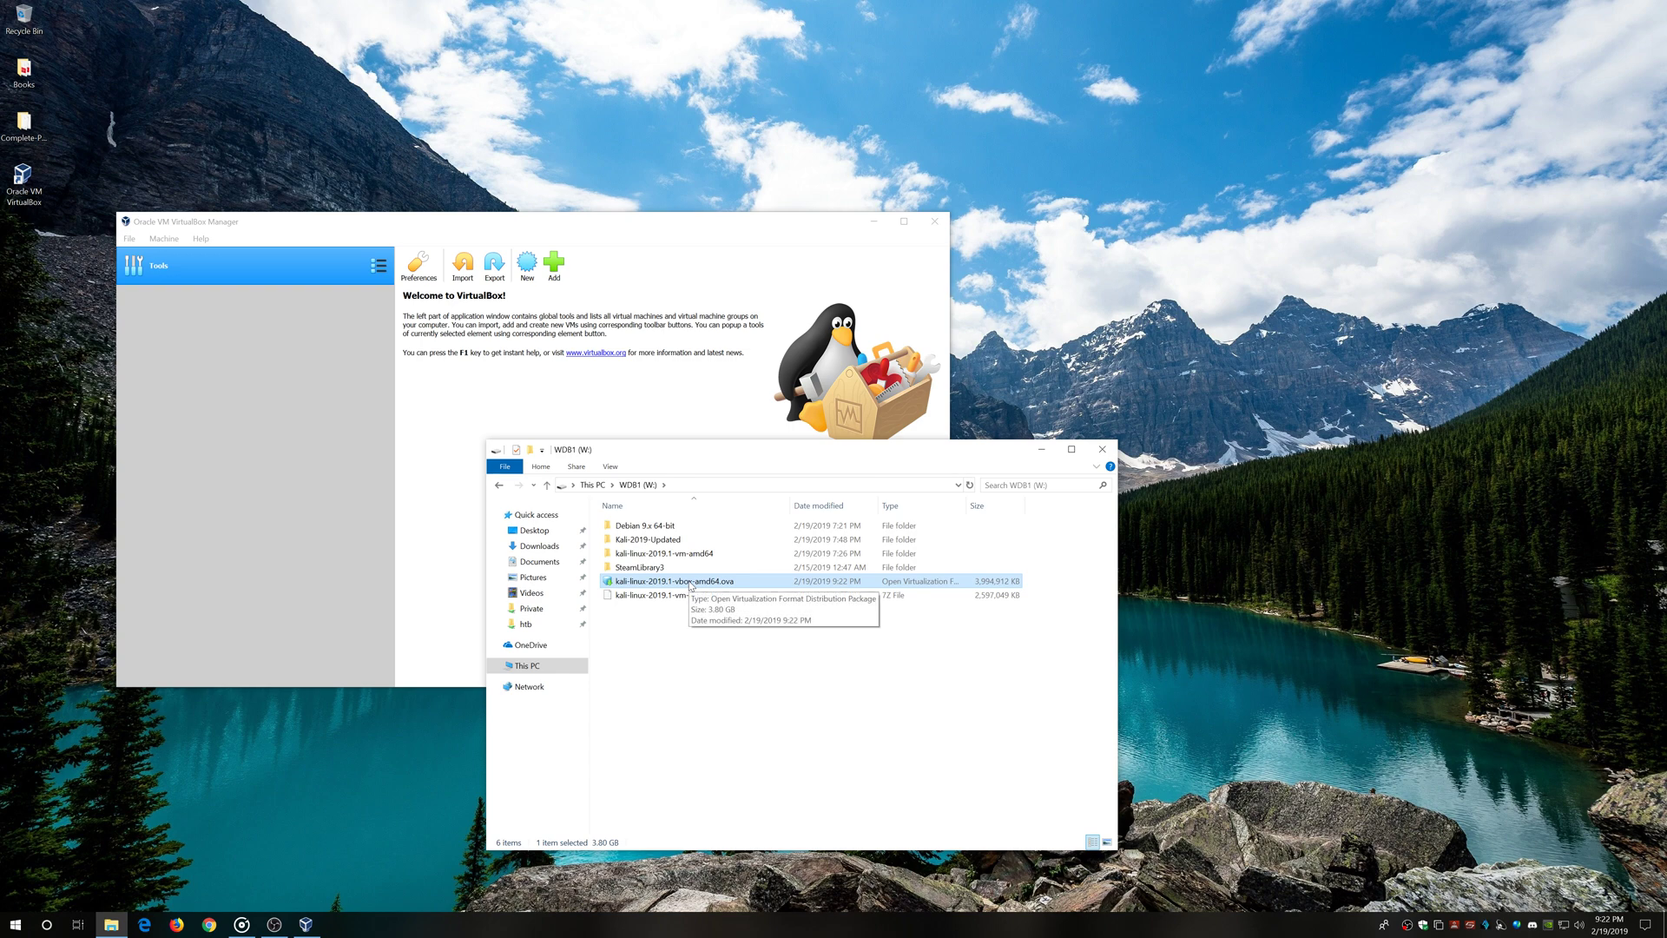
Choose W:\kali-linux-2019.1-vbox-amd64.ova as the appliance to import
{"action": "left_click", "coordinate": [516, 237]}
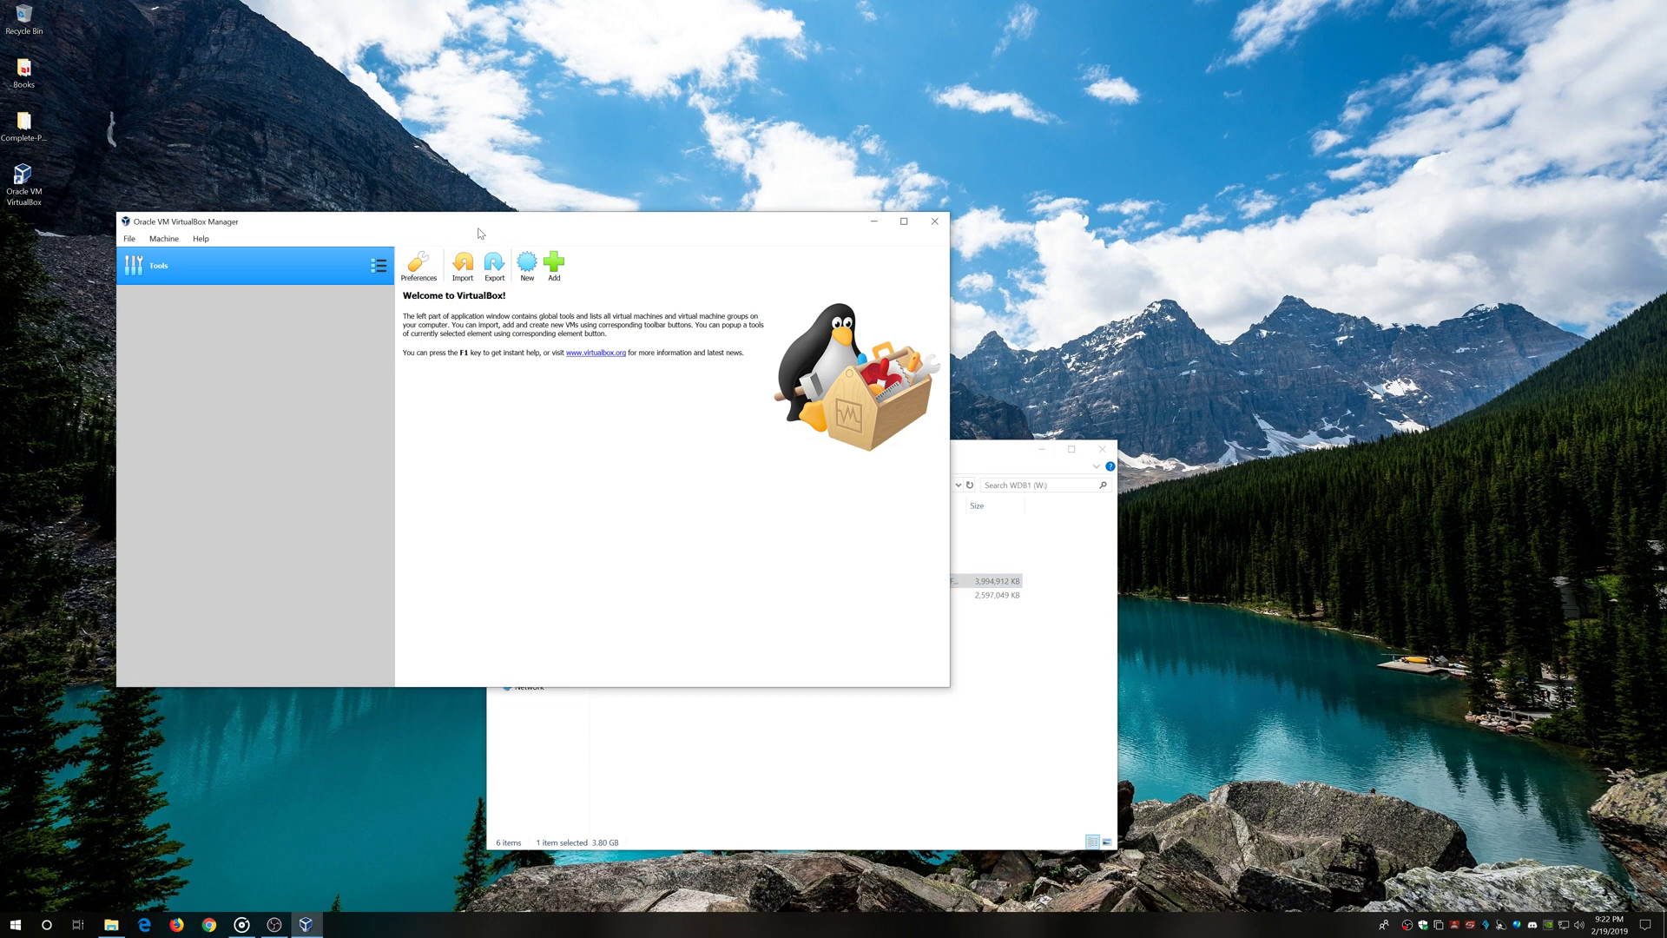
{"action": "left_click", "coordinate": [463, 264]}
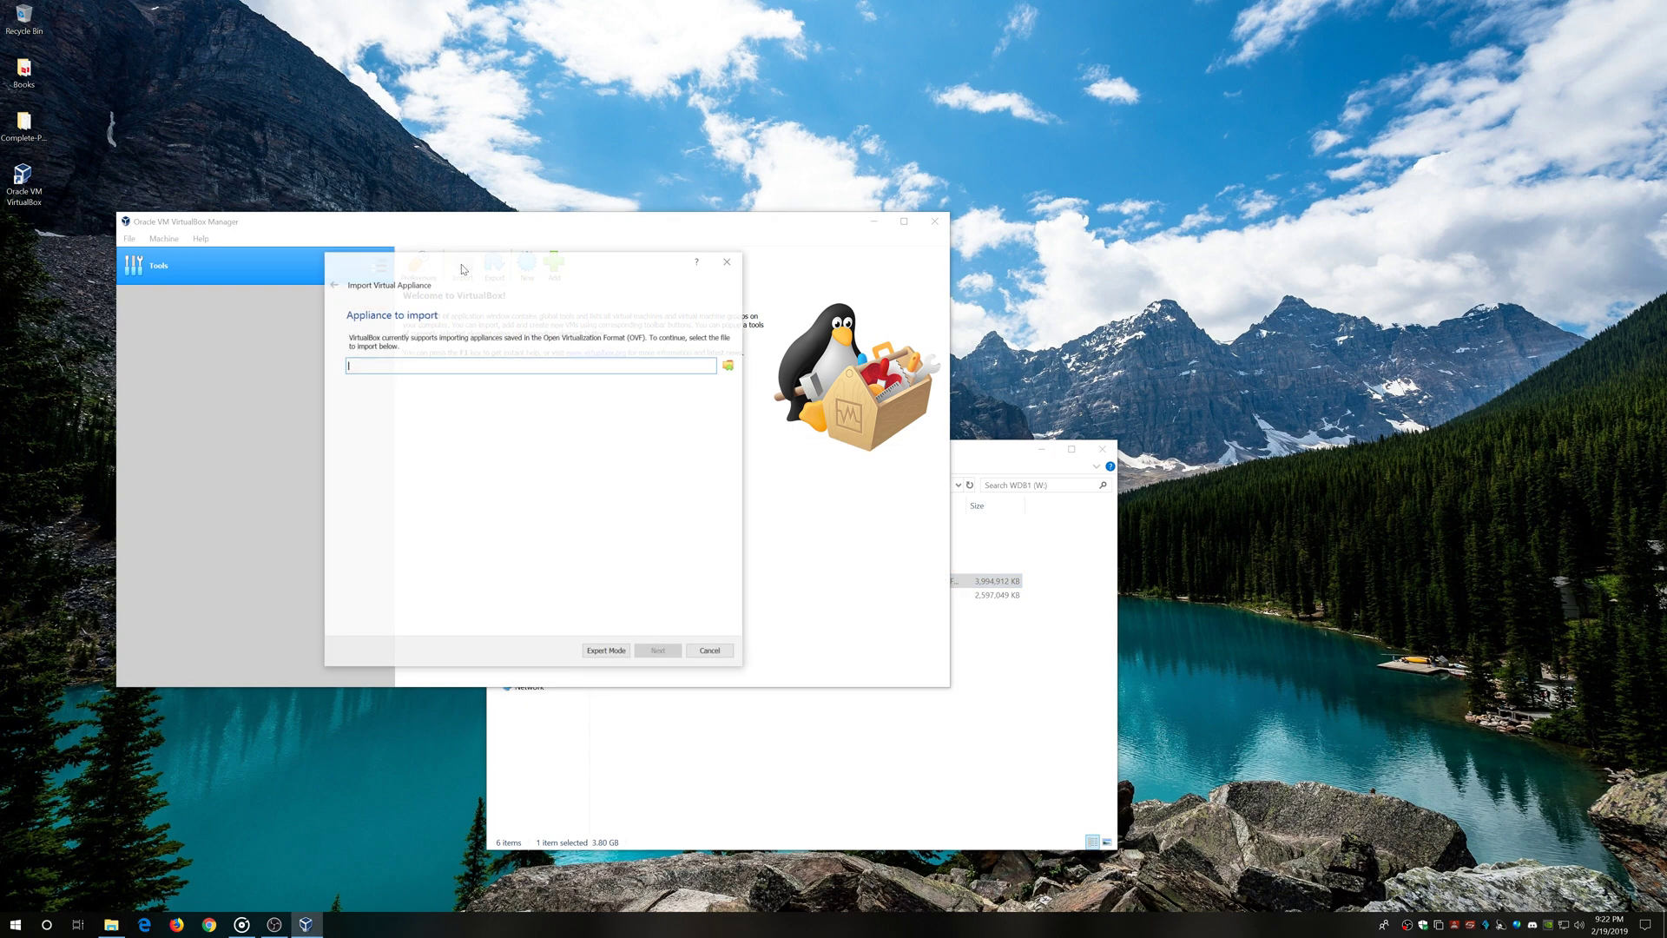
{"action": "left_click", "coordinate": [729, 365]}
{"action": "left_click", "coordinate": [394, 491]}
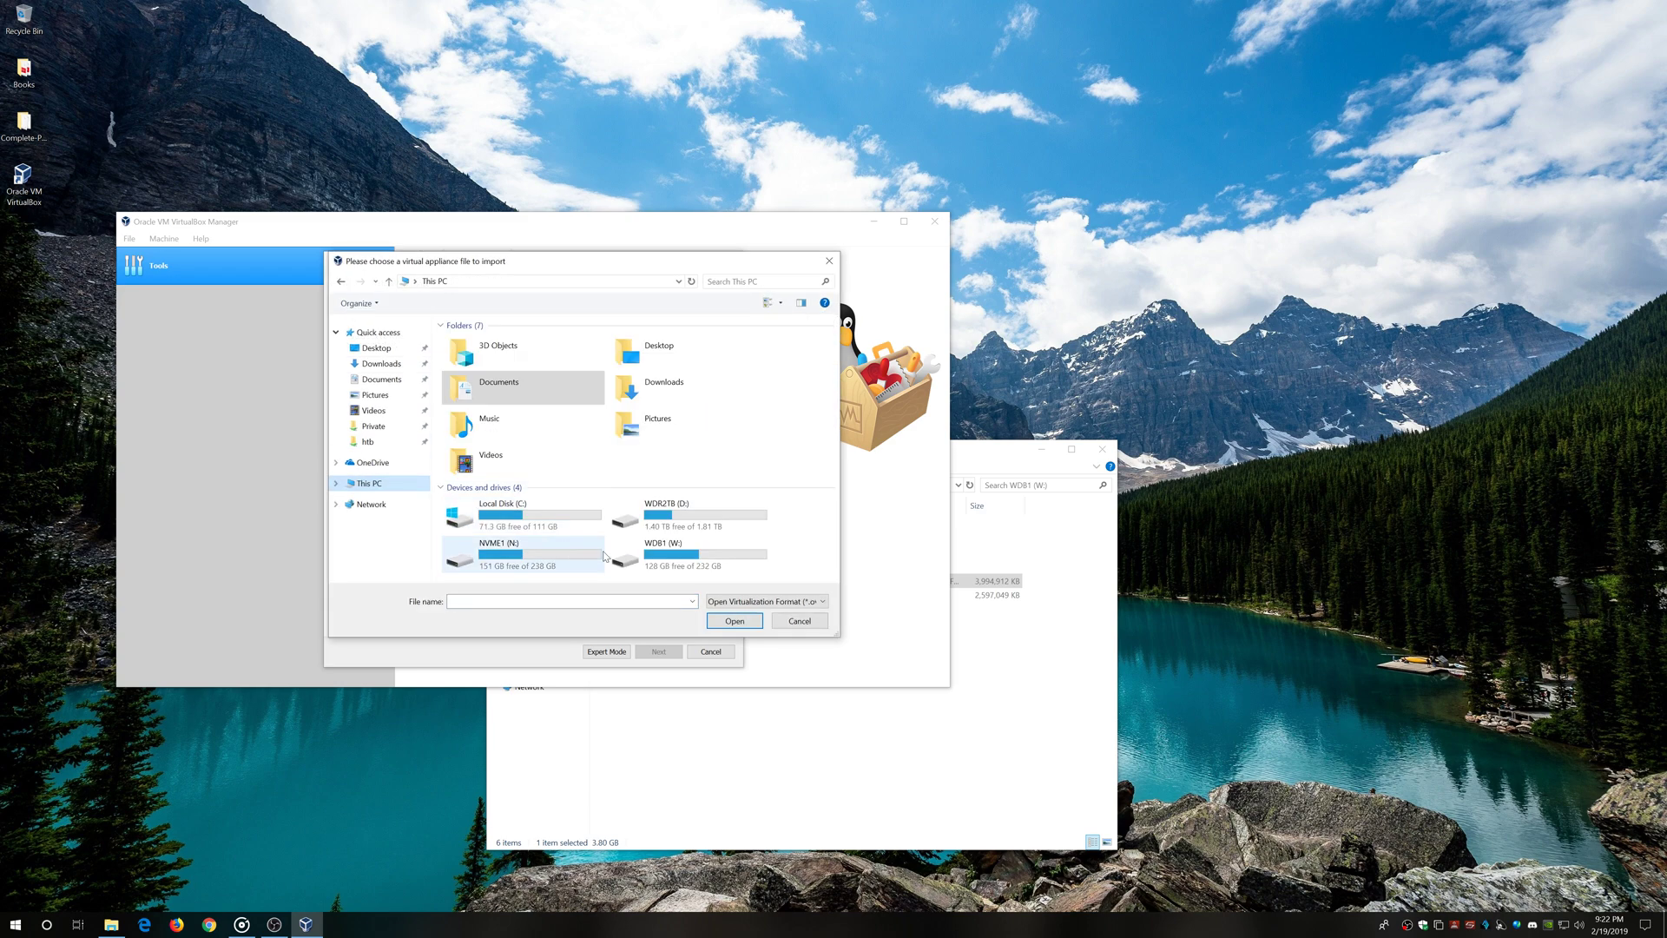
{"action": "double_click", "coordinate": [703, 554]}
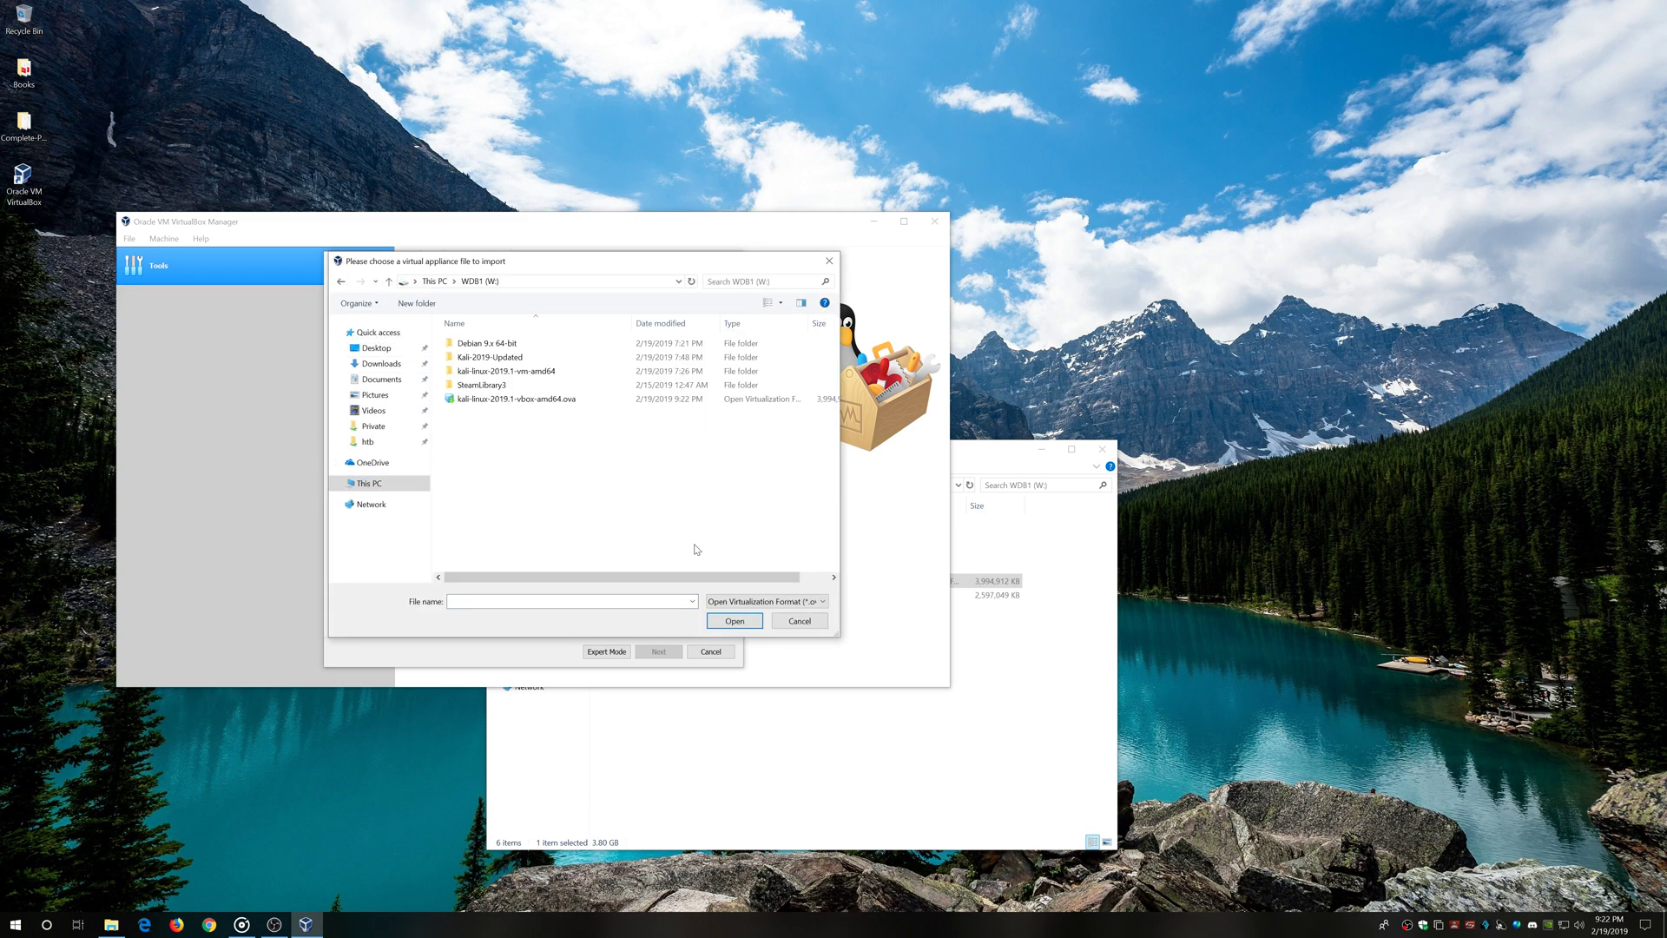
{"action": "left_click", "coordinate": [519, 401]}
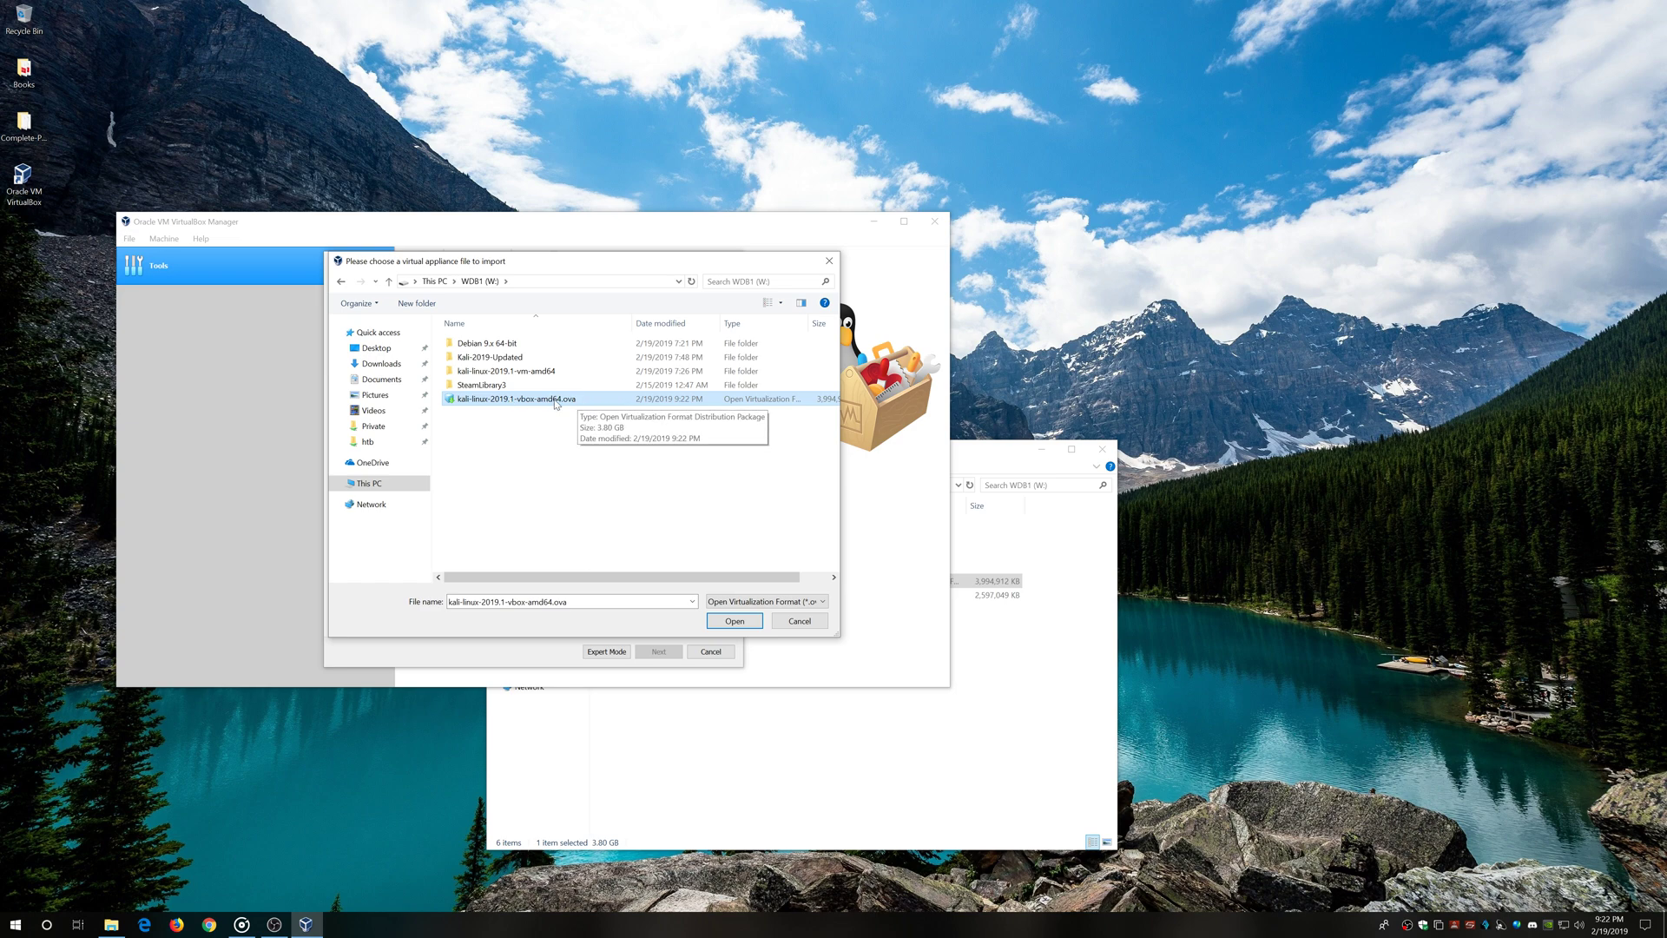
{"action": "left_click", "coordinate": [378, 365]}
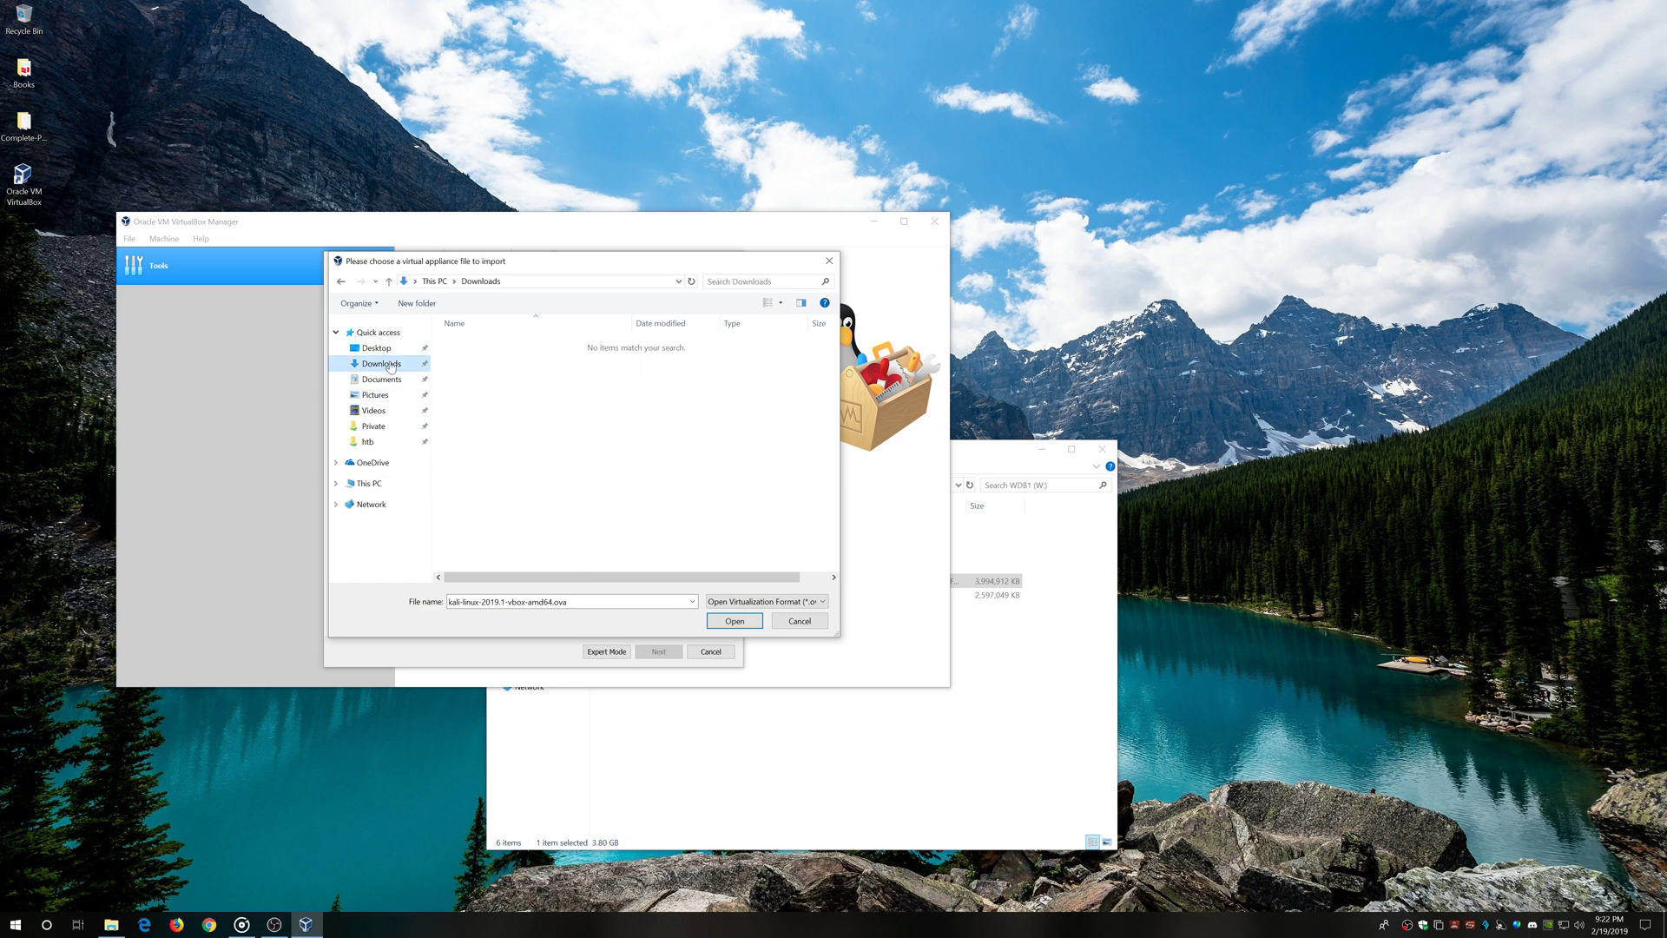
{"action": "left_click", "coordinate": [341, 281]}
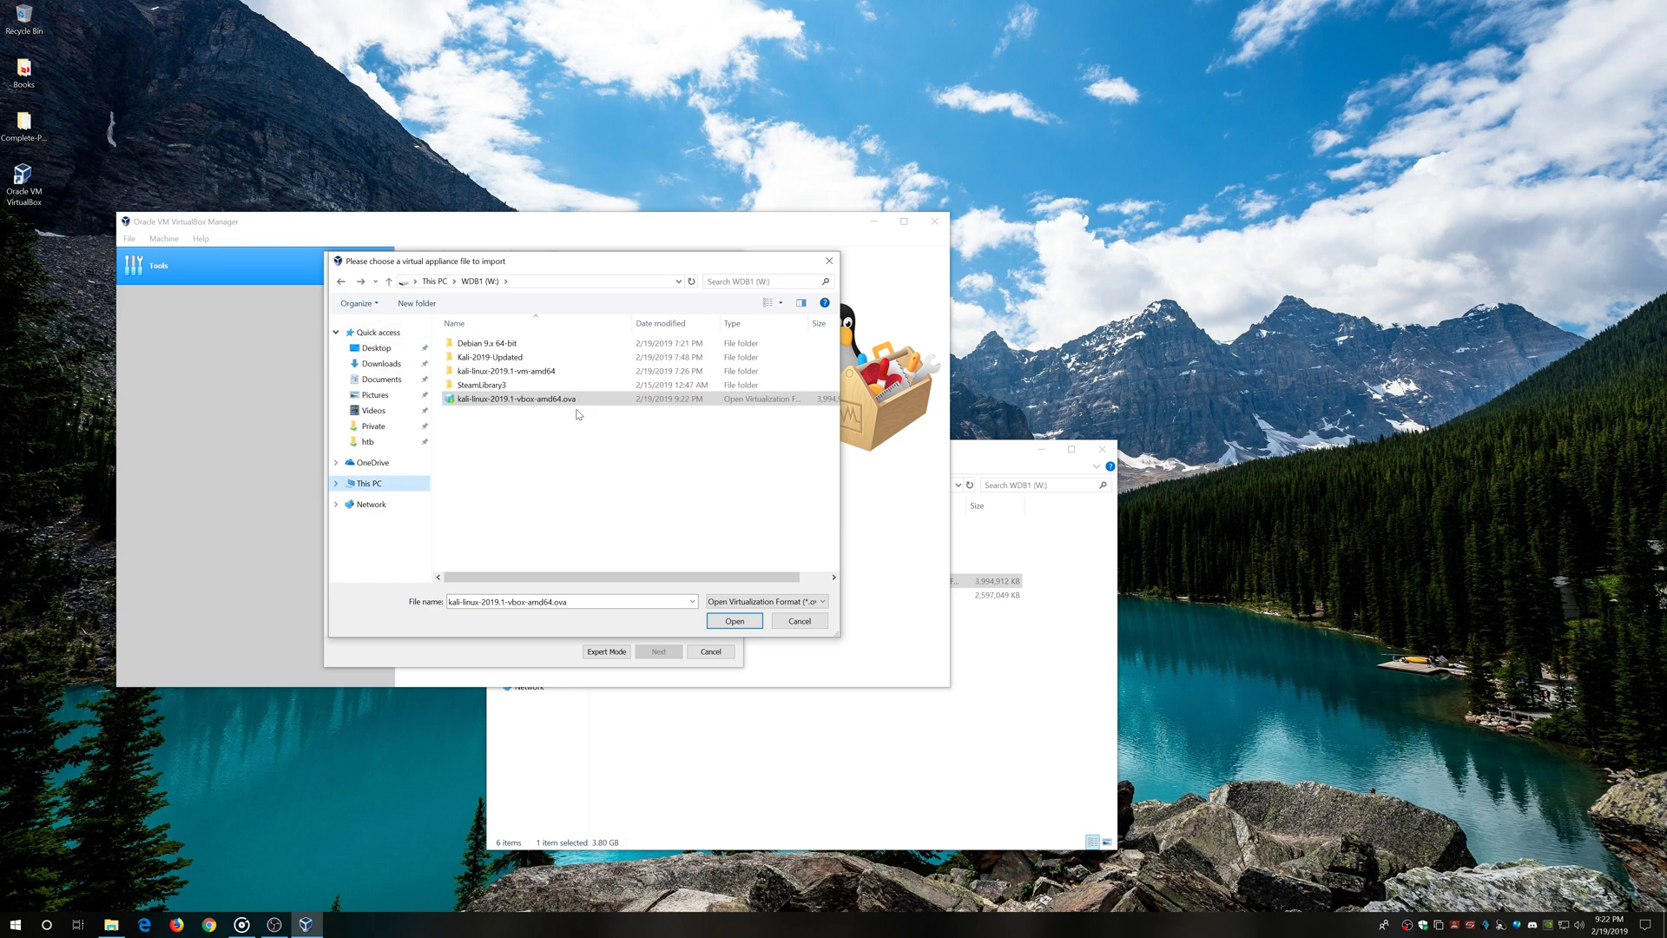
{"action": "left_click", "coordinate": [738, 621]}
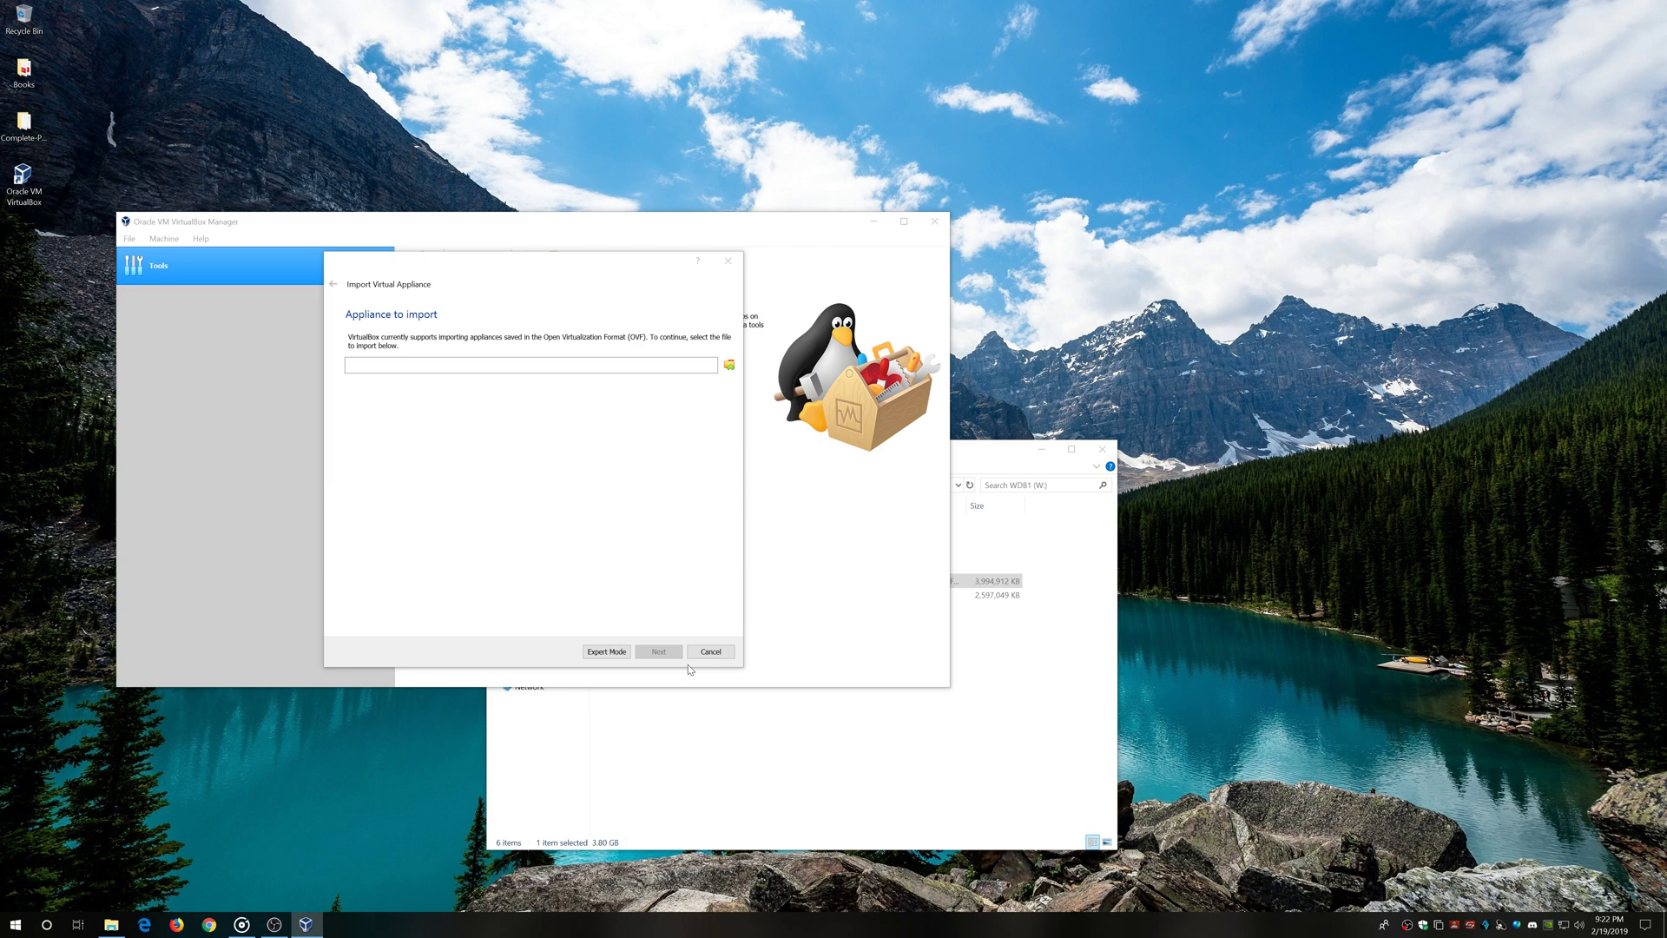
Close File Explorer and continue to the appliance settings
{"action": "left_click", "coordinate": [1103, 452]}
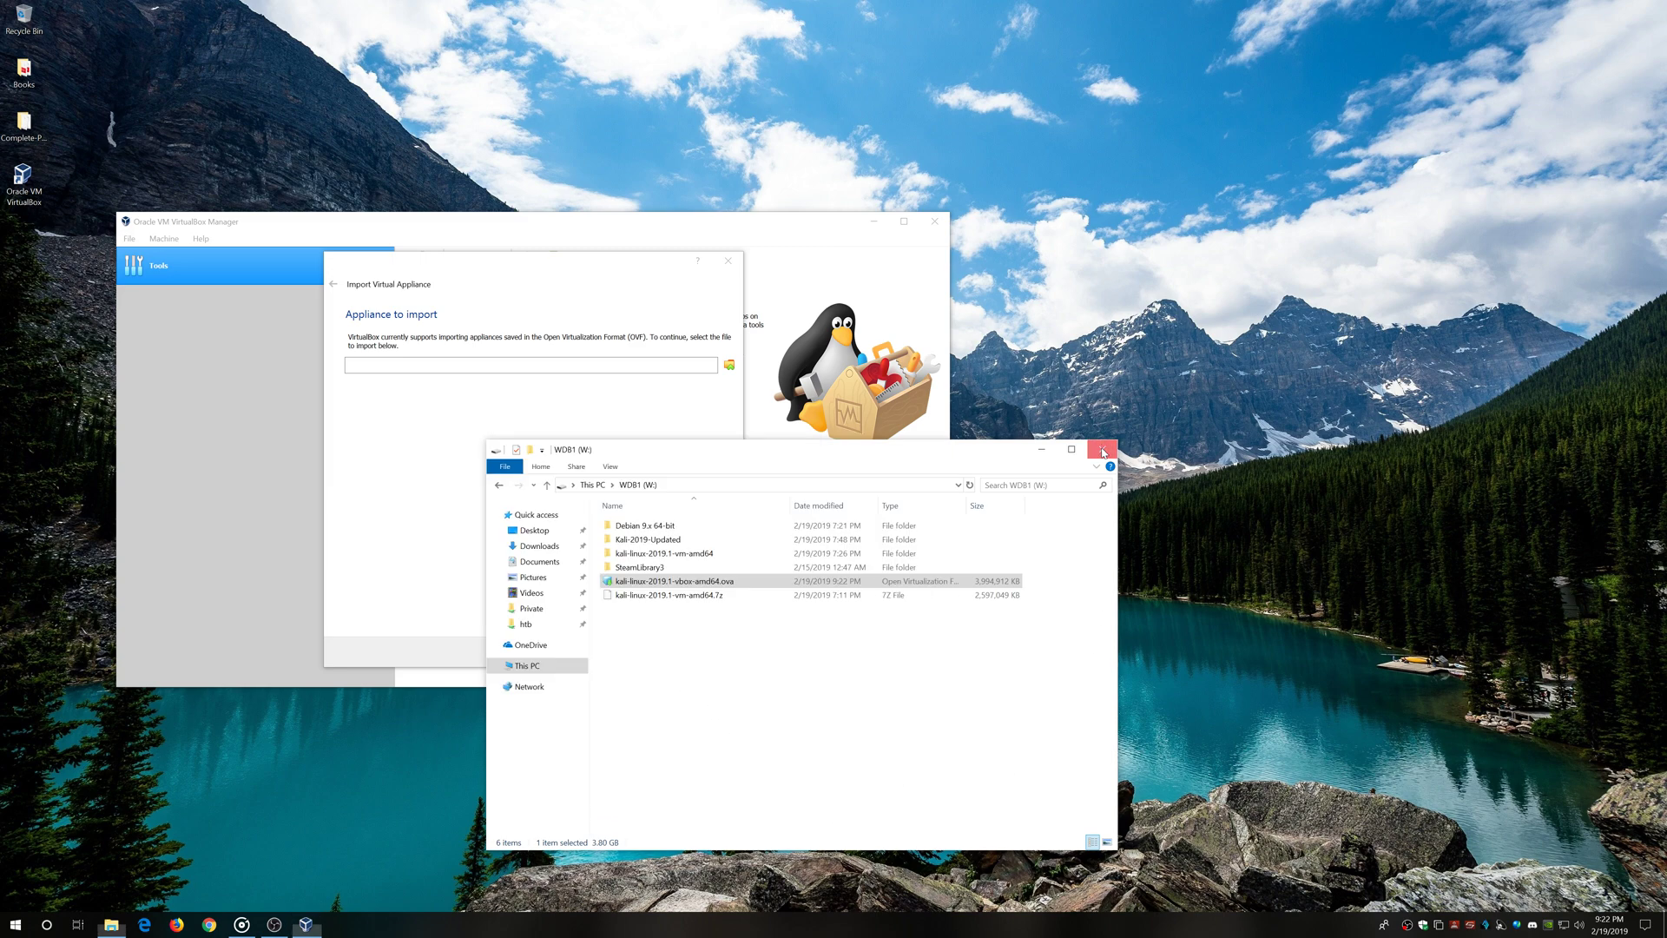
{"action": "left_click", "coordinate": [1102, 451]}
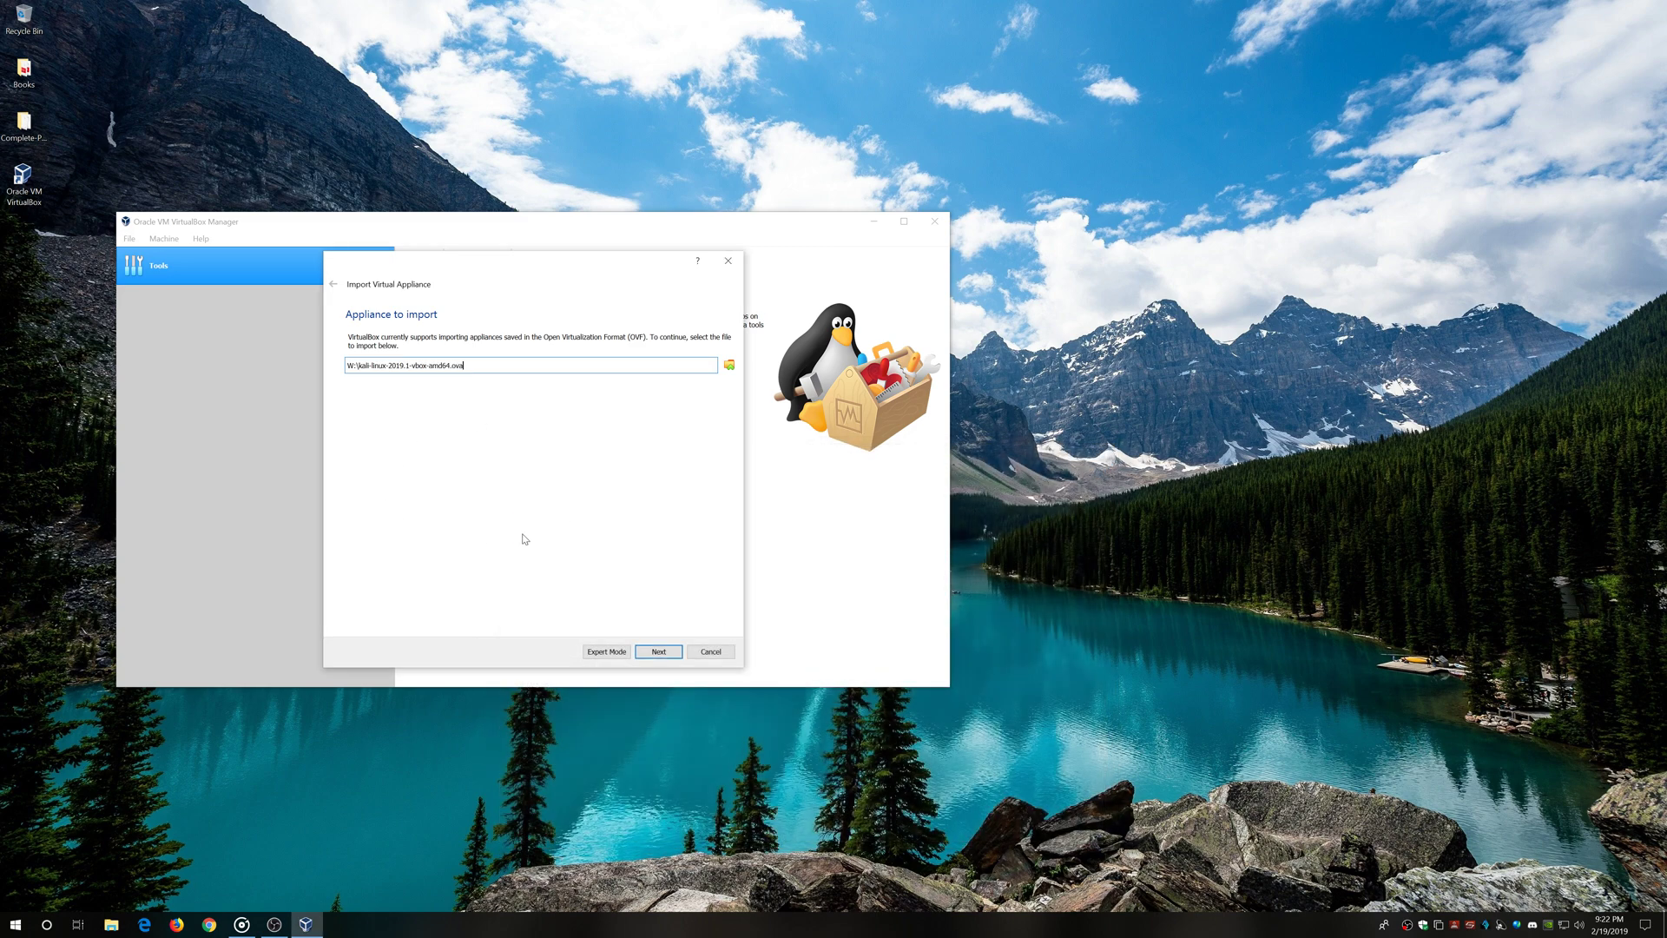
{"action": "left_click", "coordinate": [665, 655]}
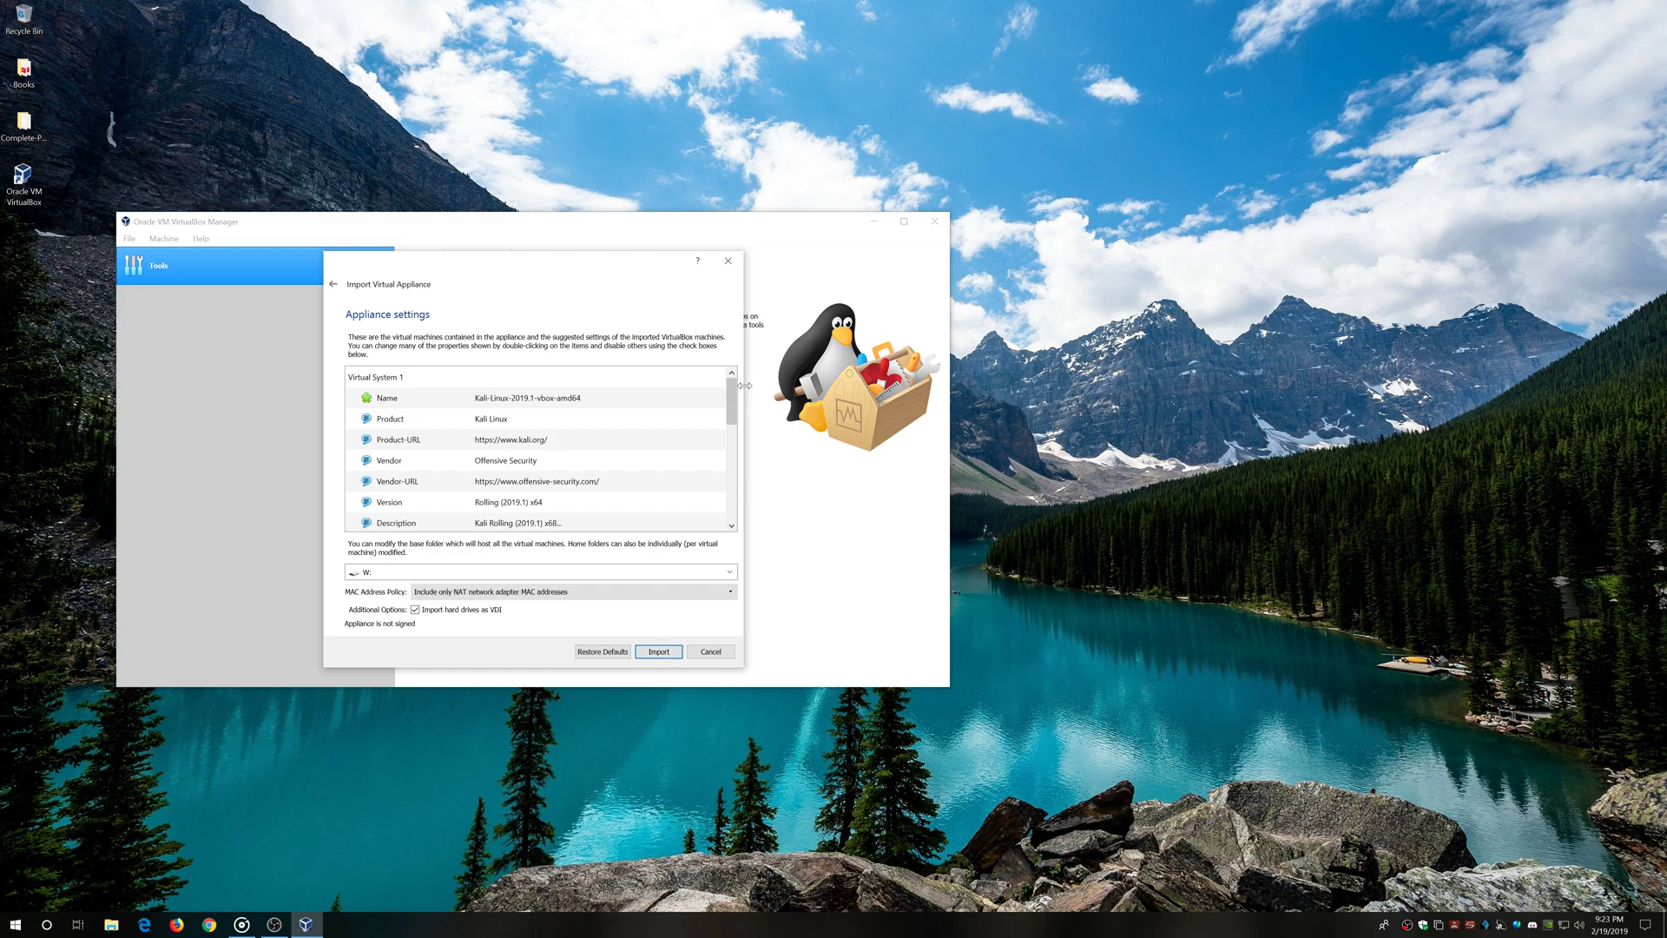
Set the Kali appliance to 4 CPUs and 4096 MB RAM, then import it
{"action": "left_click_drag", "start_coordinate": [732, 402], "coordinate": [739, 436]}
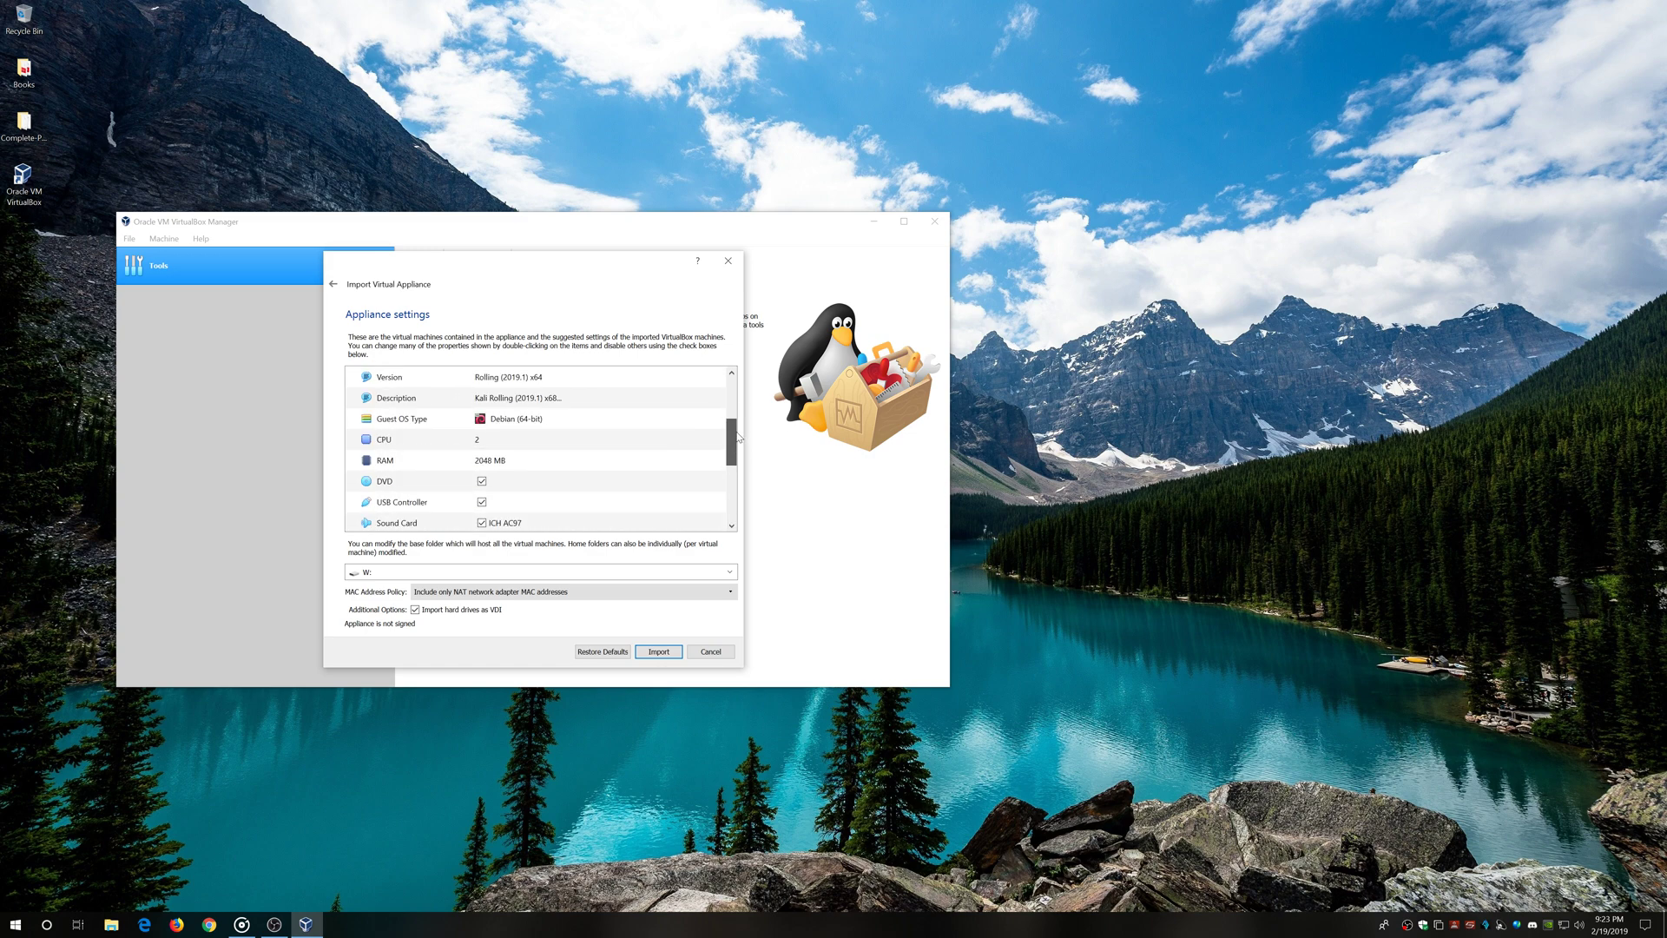
{"action": "double_click", "coordinate": [487, 440]}
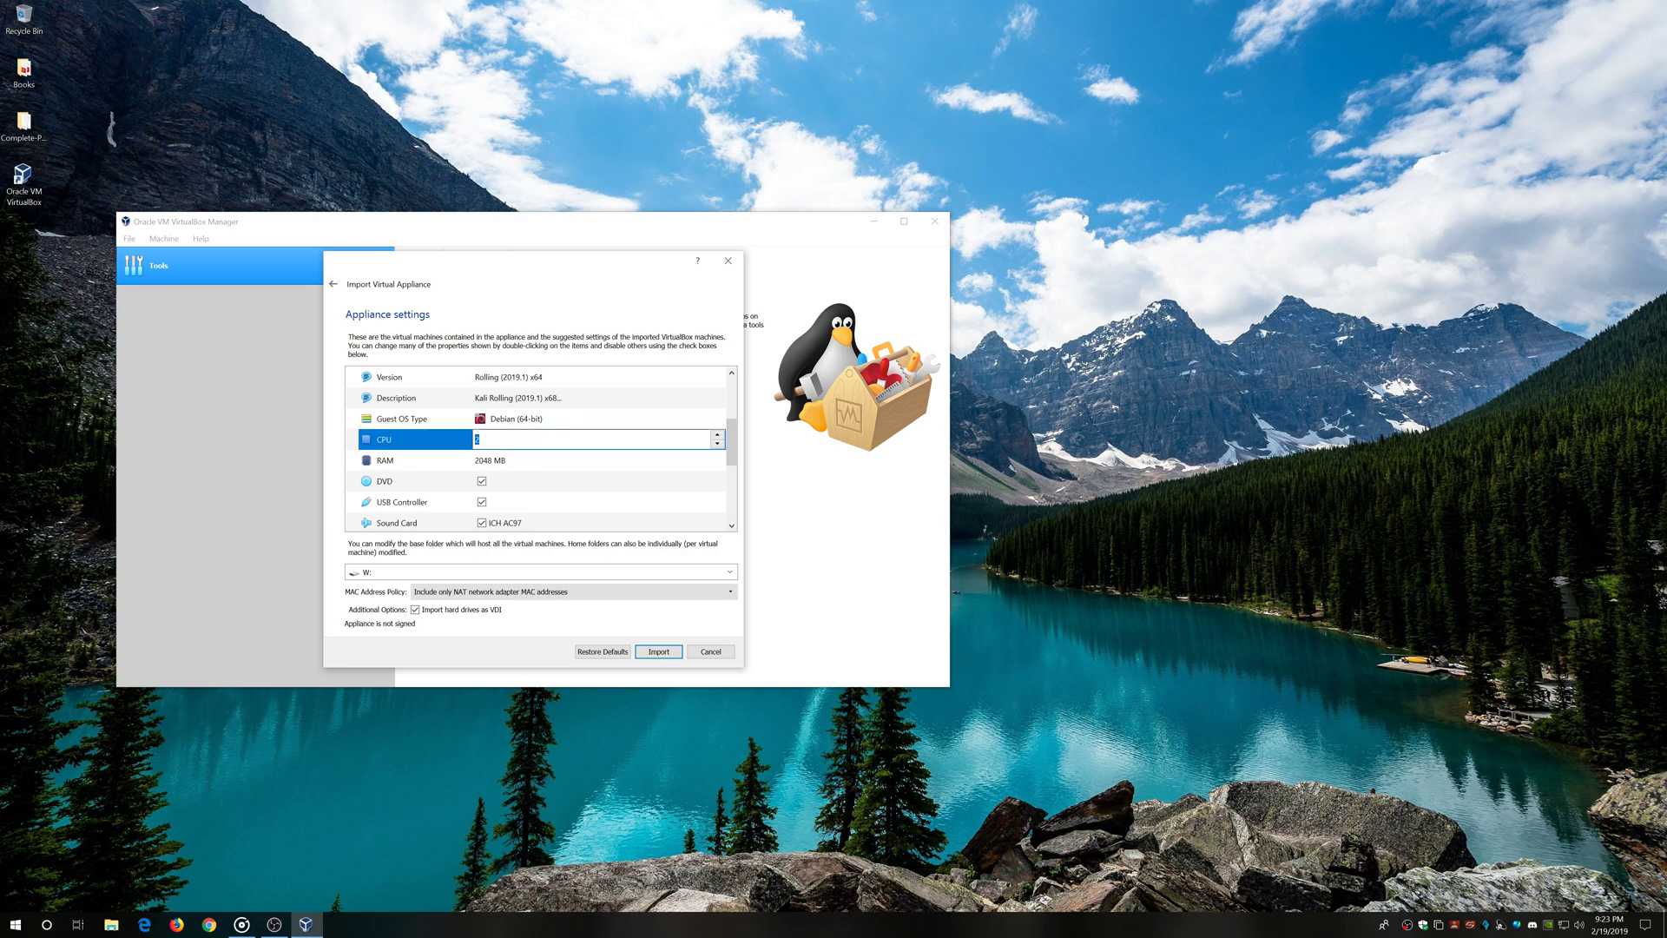
{"action": "left_click", "coordinate": [504, 465]}
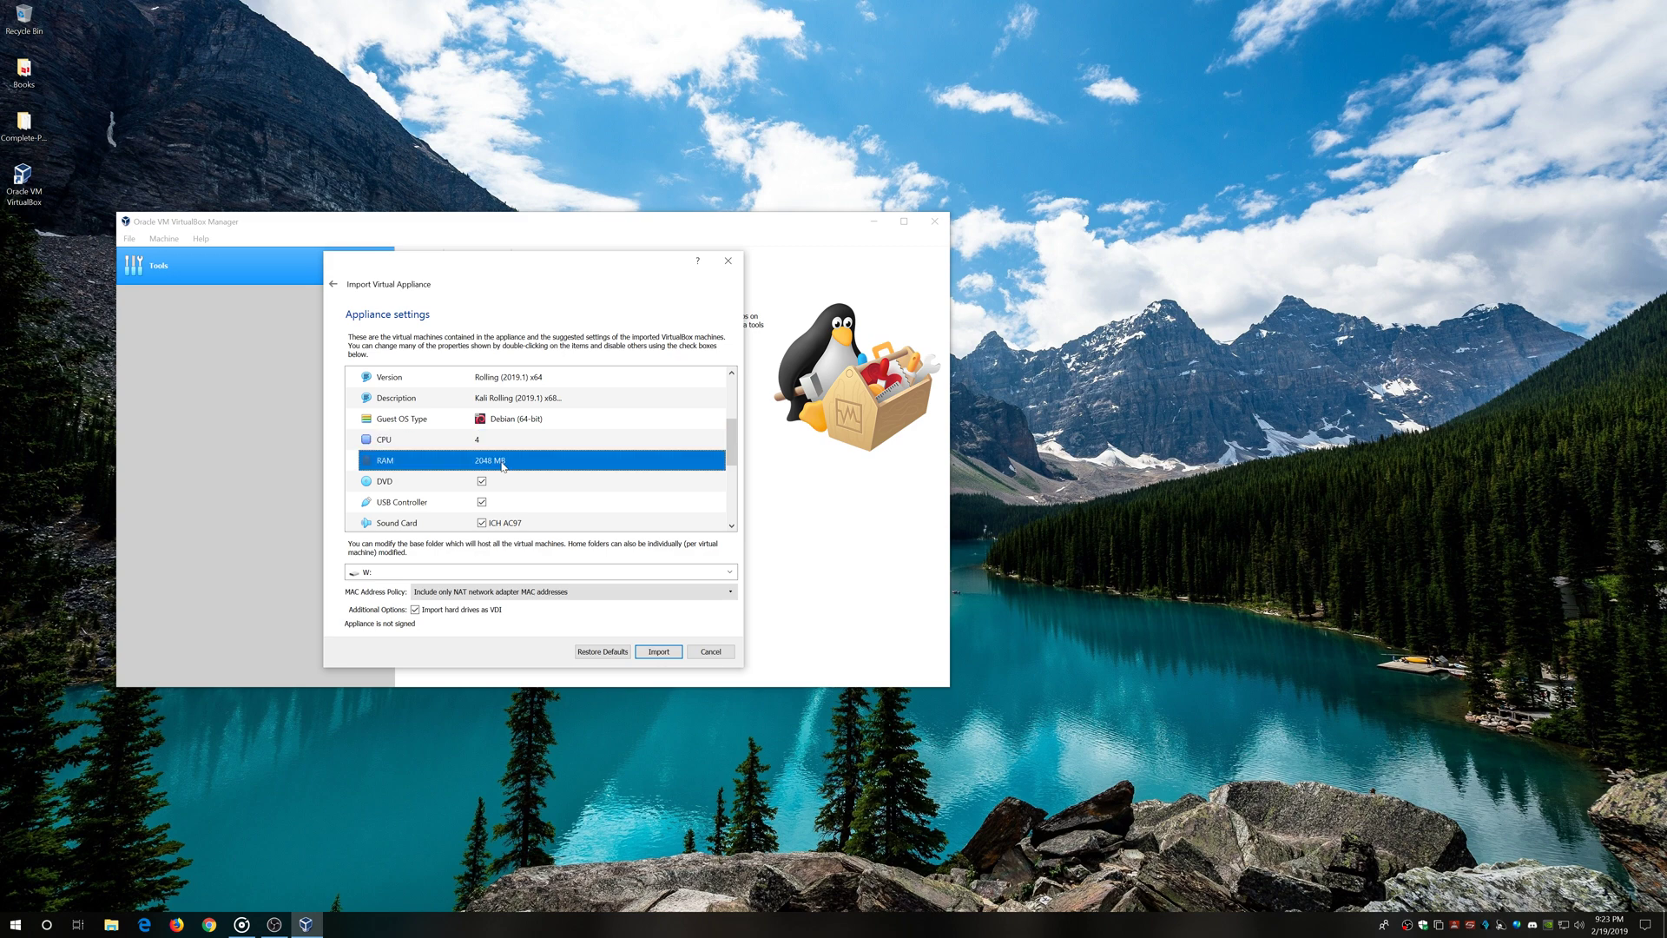
{"action": "double_click", "coordinate": [515, 465]}
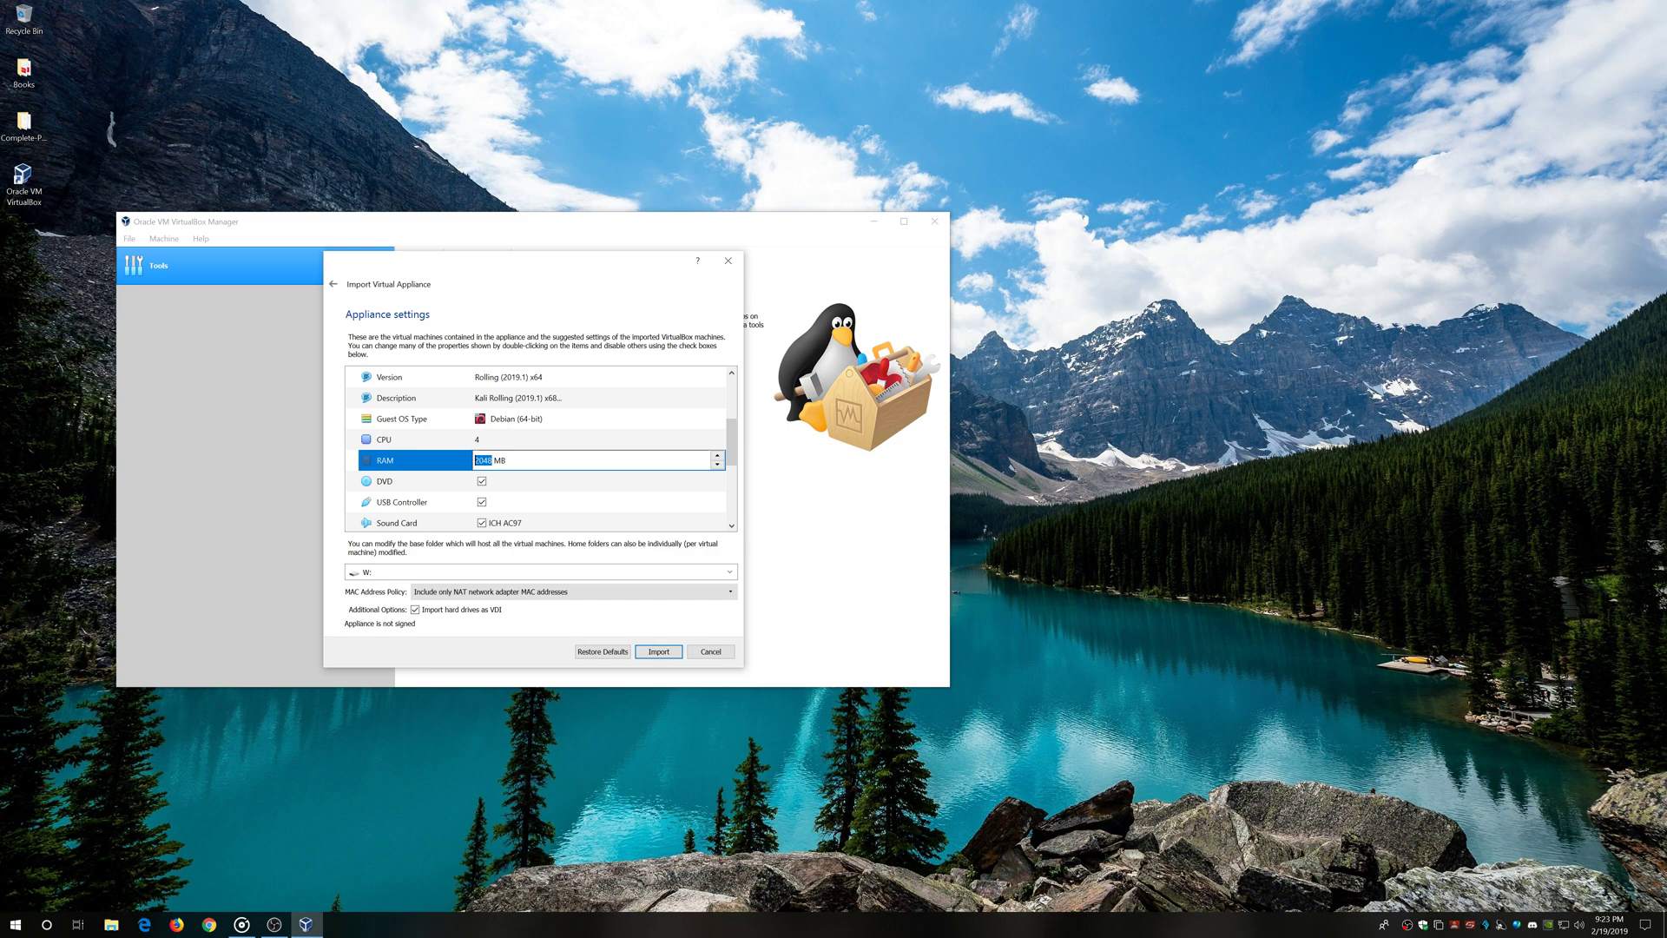
{"action": "type", "text": "4096"}
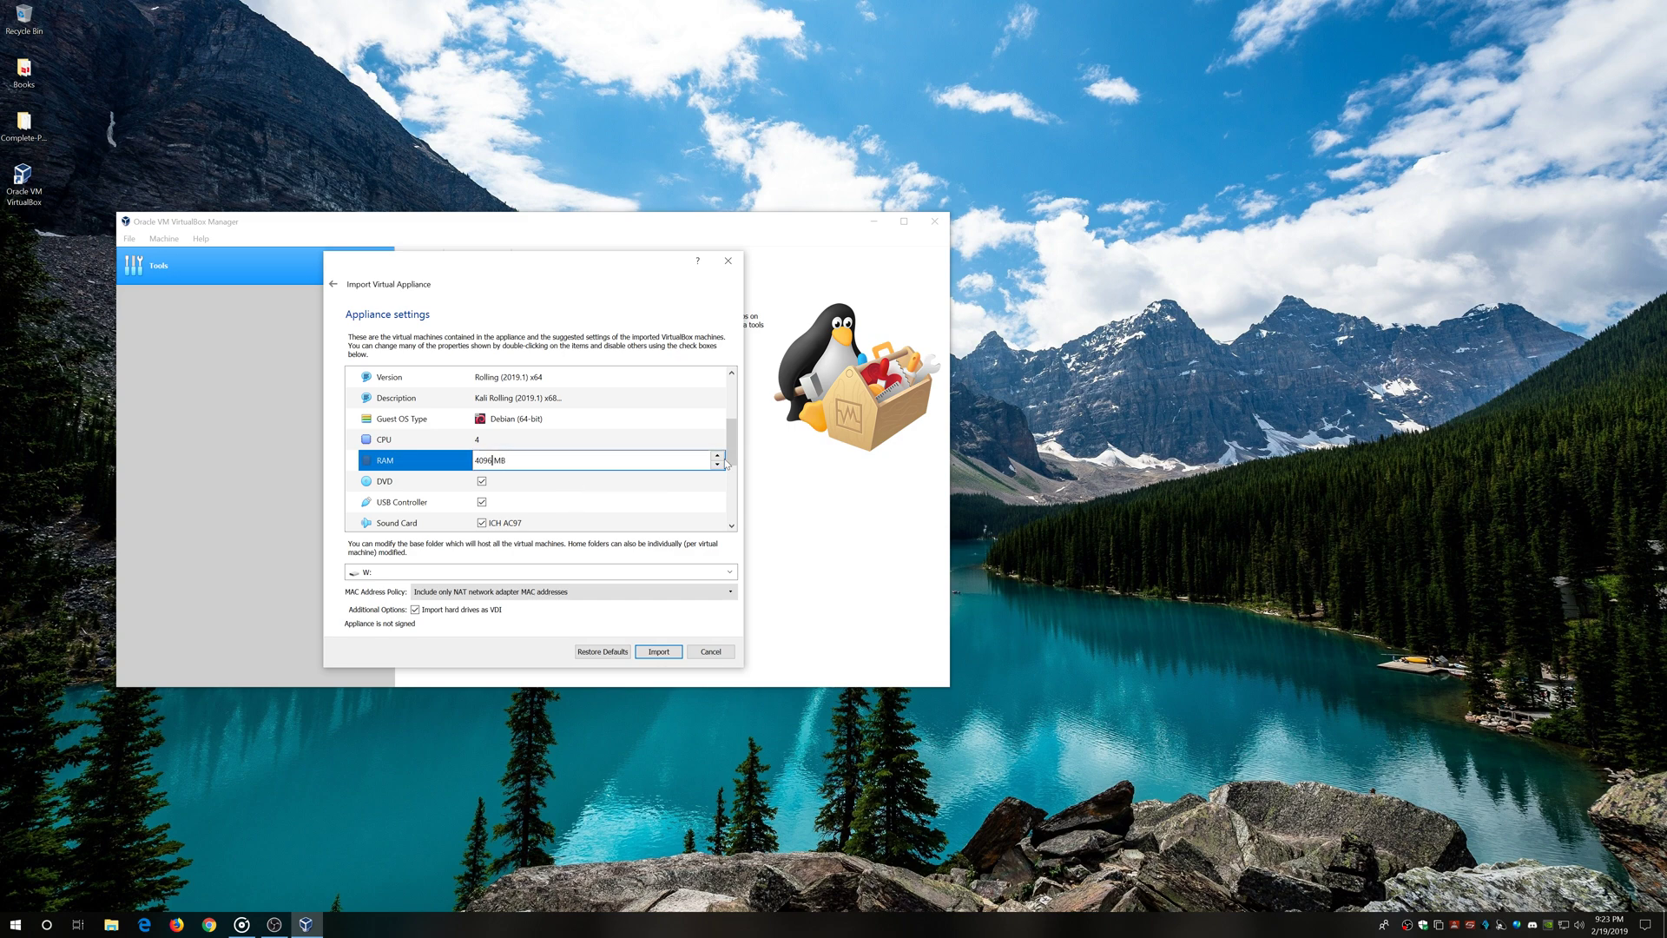
{"action": "left_click_drag", "start_coordinate": [732, 448], "coordinate": [734, 507]}
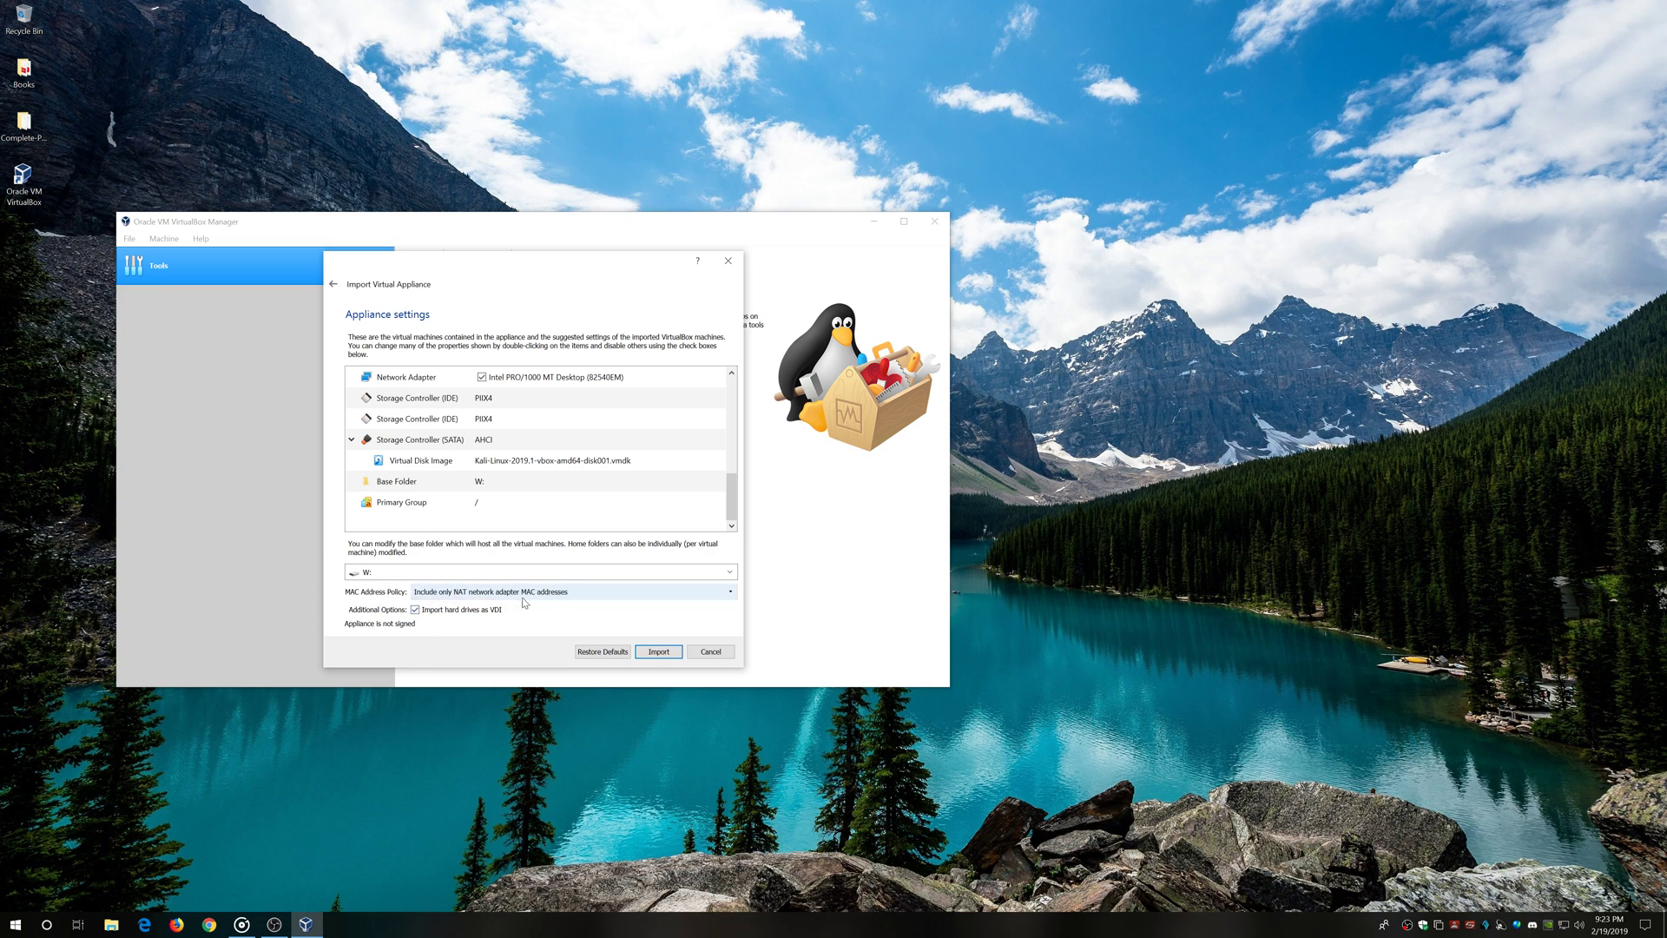
{"action": "left_click", "coordinate": [664, 653]}
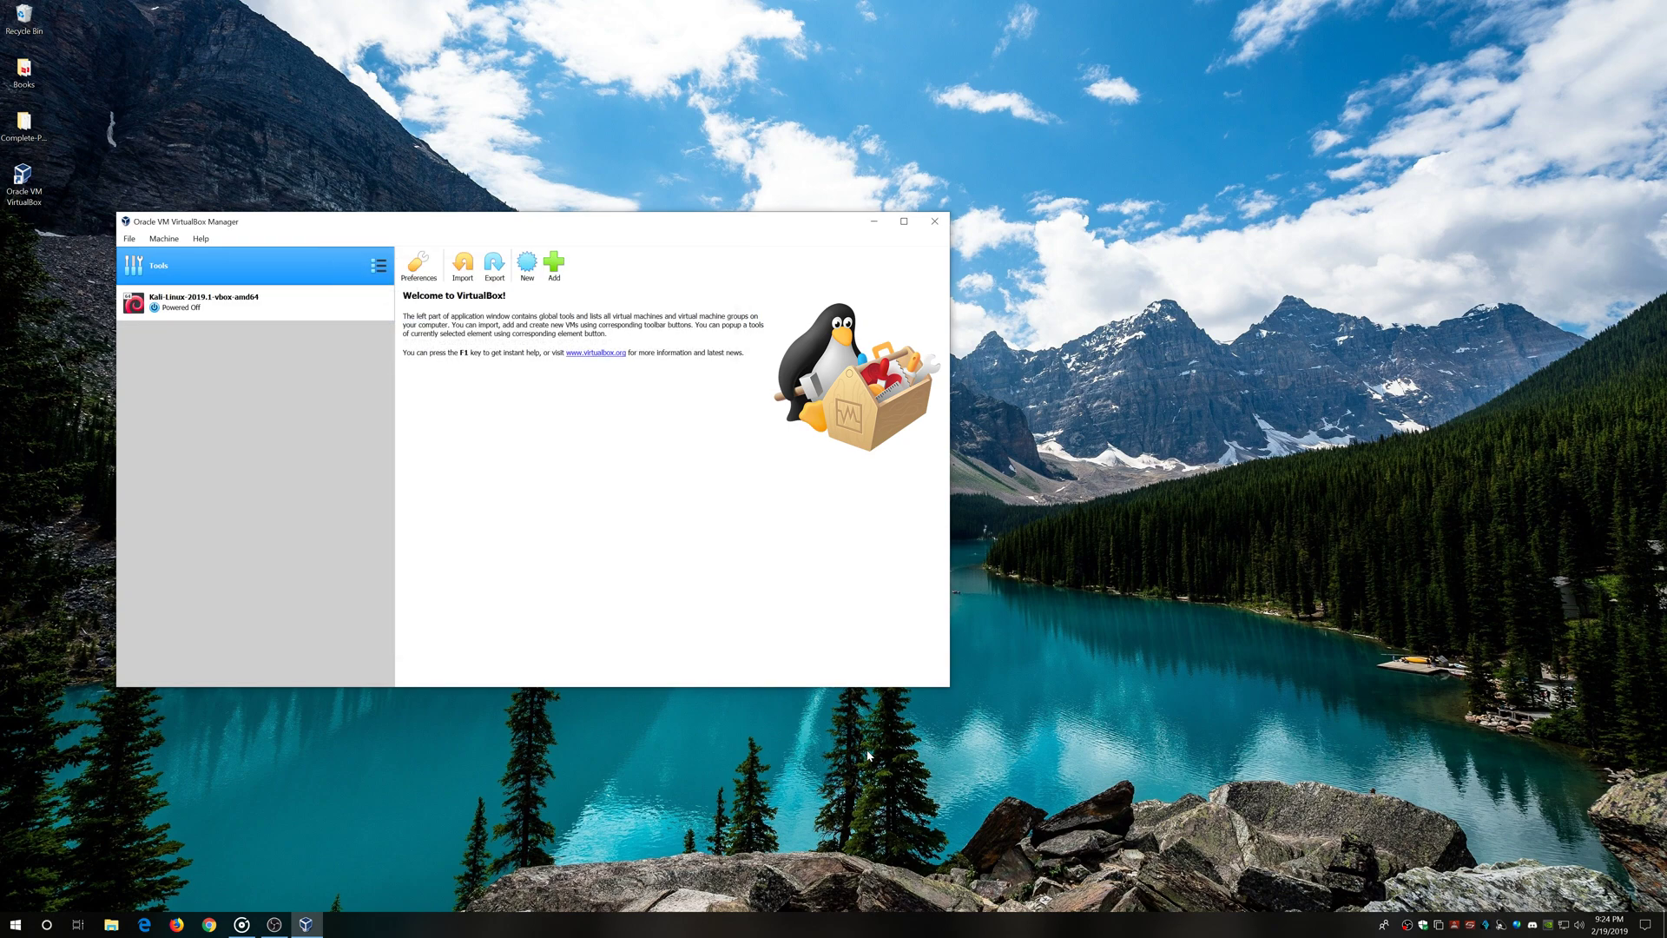
Select the Kali-Linux-2019.1-vbox-amd64 VM and open its Settings
{"action": "left_click", "coordinate": [269, 303]}
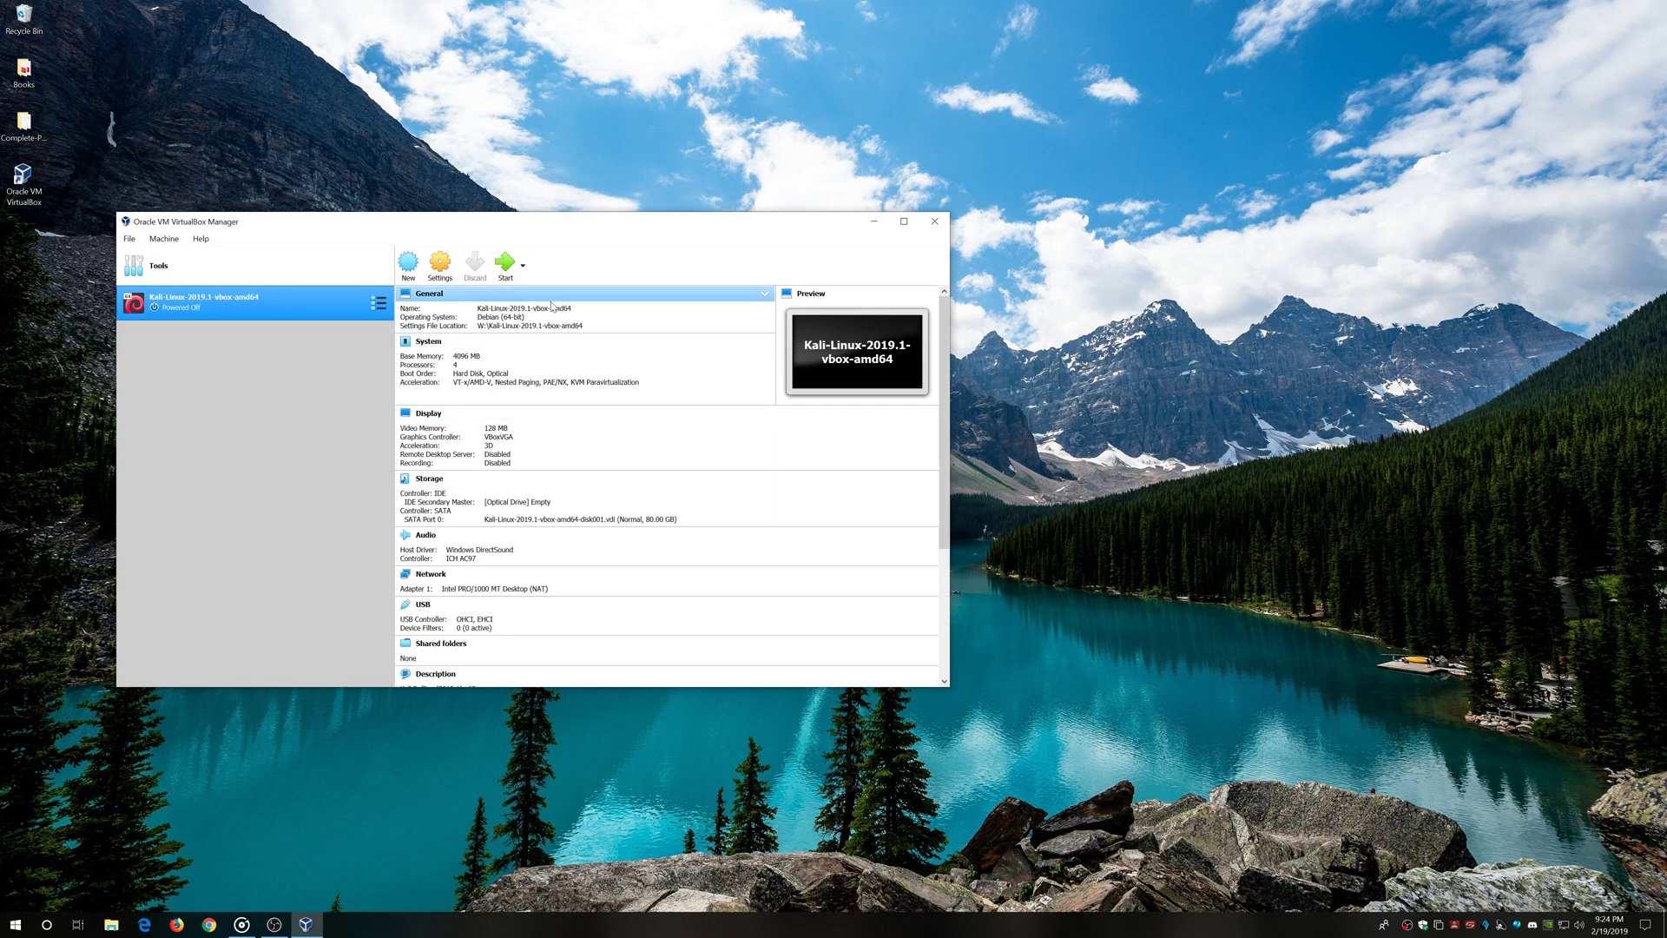
{"action": "scroll", "coordinate": [544, 667], "scroll_direction": "down", "scroll_amount": 3}
{"action": "scroll", "coordinate": [558, 532], "scroll_direction": "up", "scroll_amount": 3}
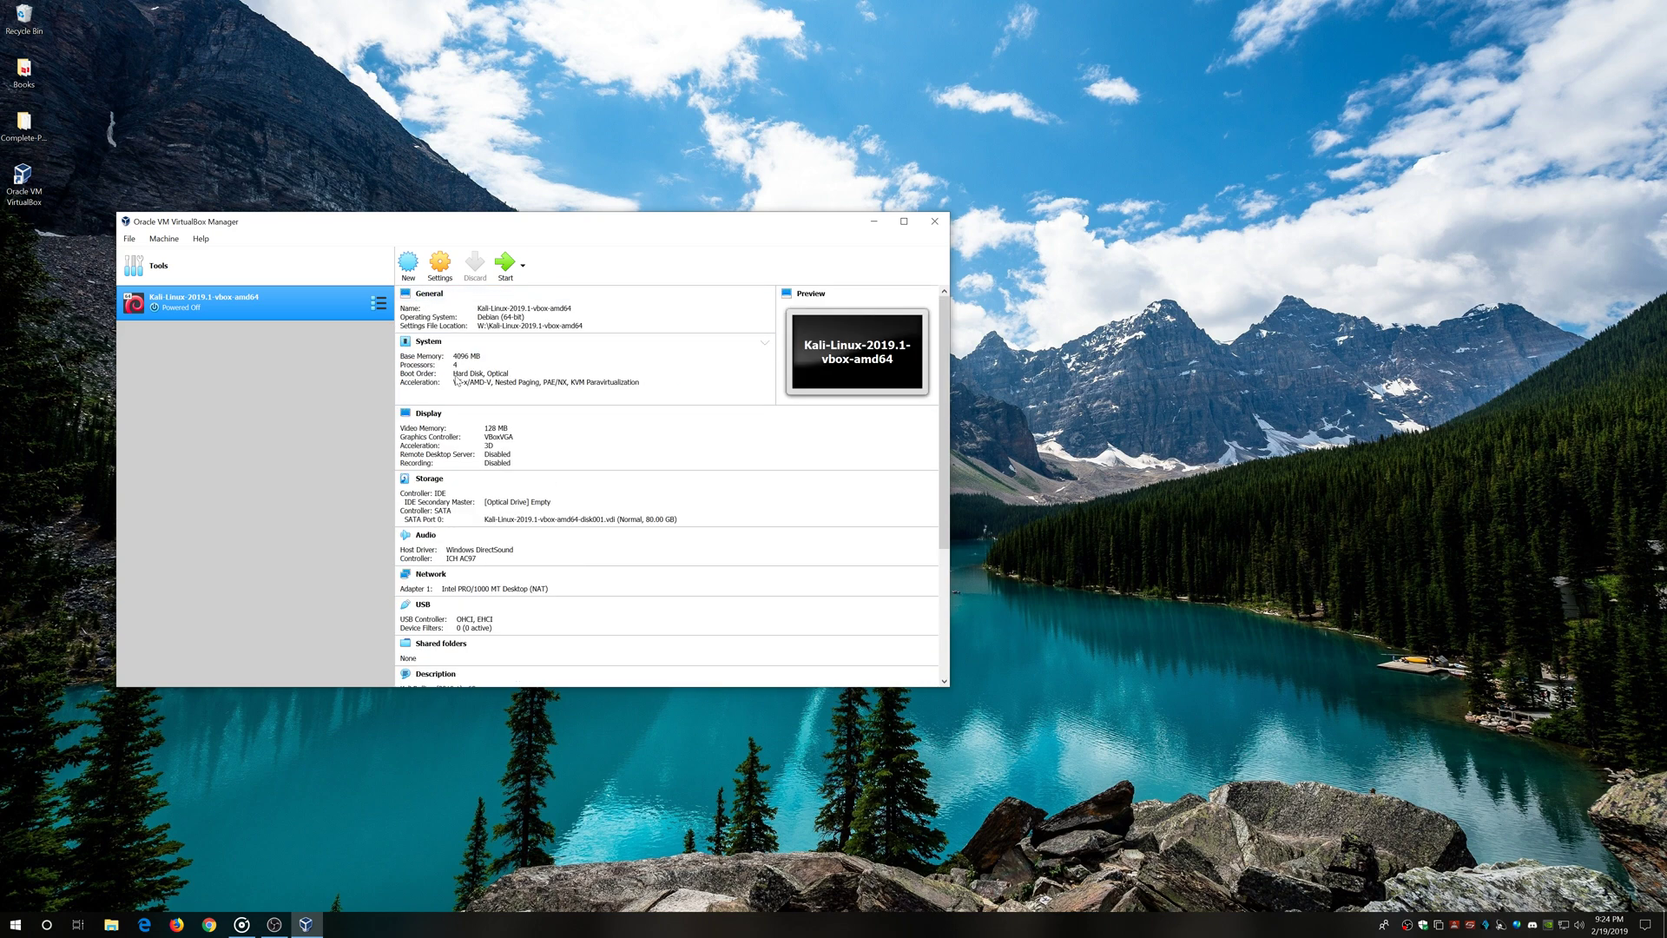
{"action": "left_click", "coordinate": [440, 270]}
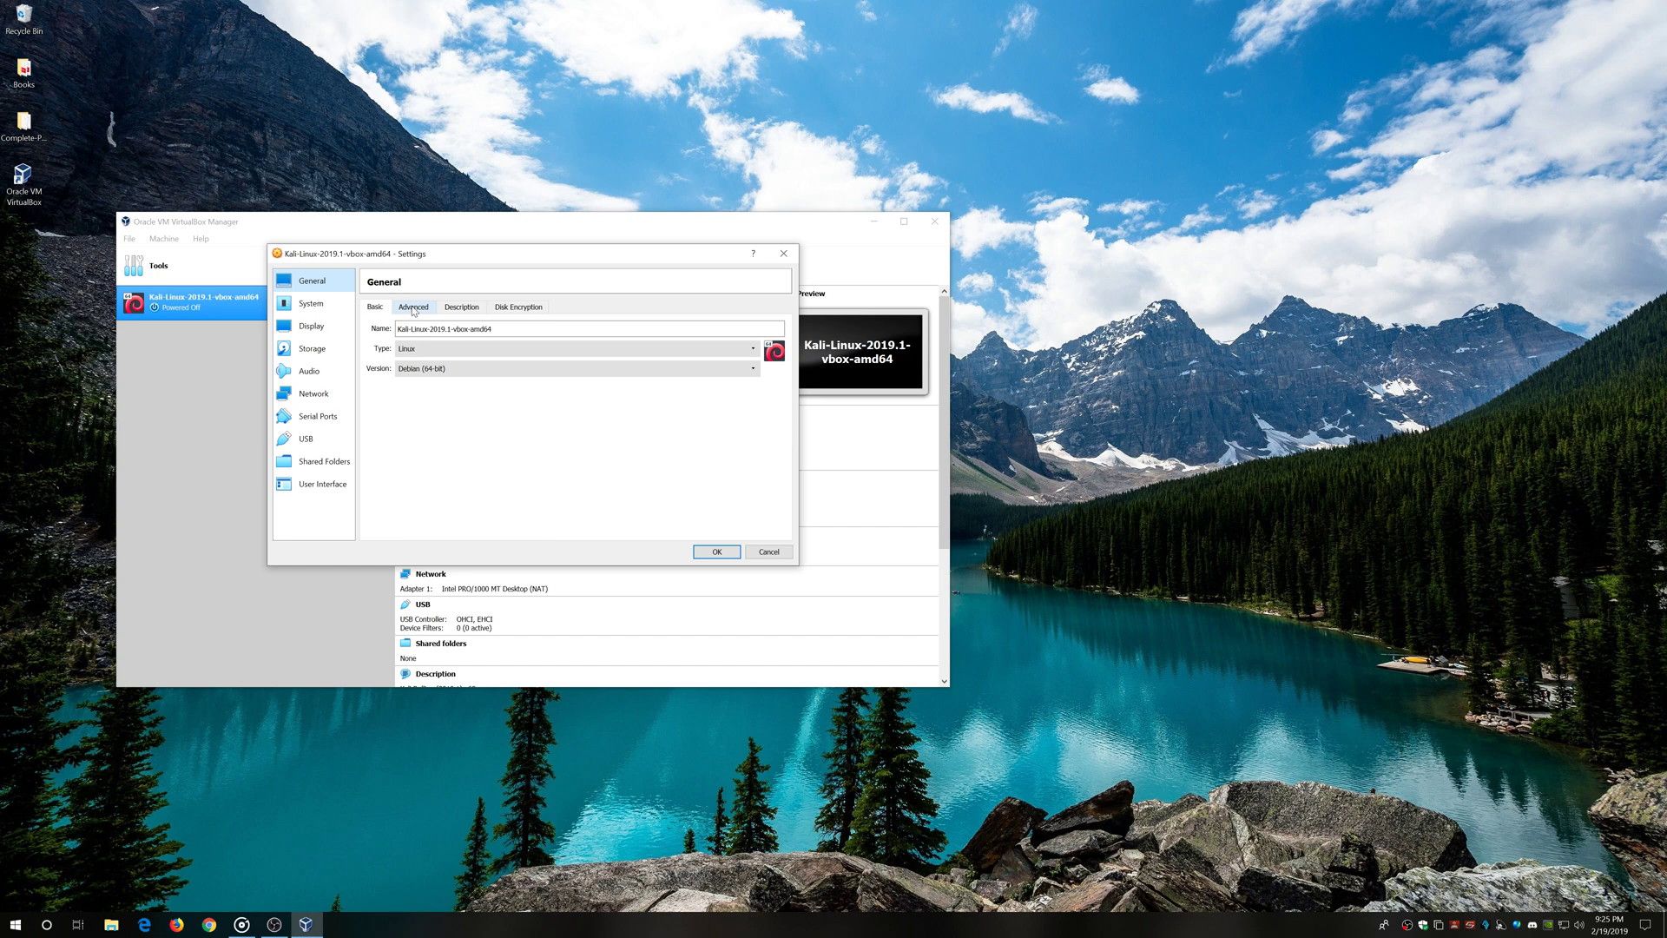
Review General's Advanced, Description, Disk Encryption and Basic tabs, then switch to System
{"action": "left_click", "coordinate": [496, 357]}
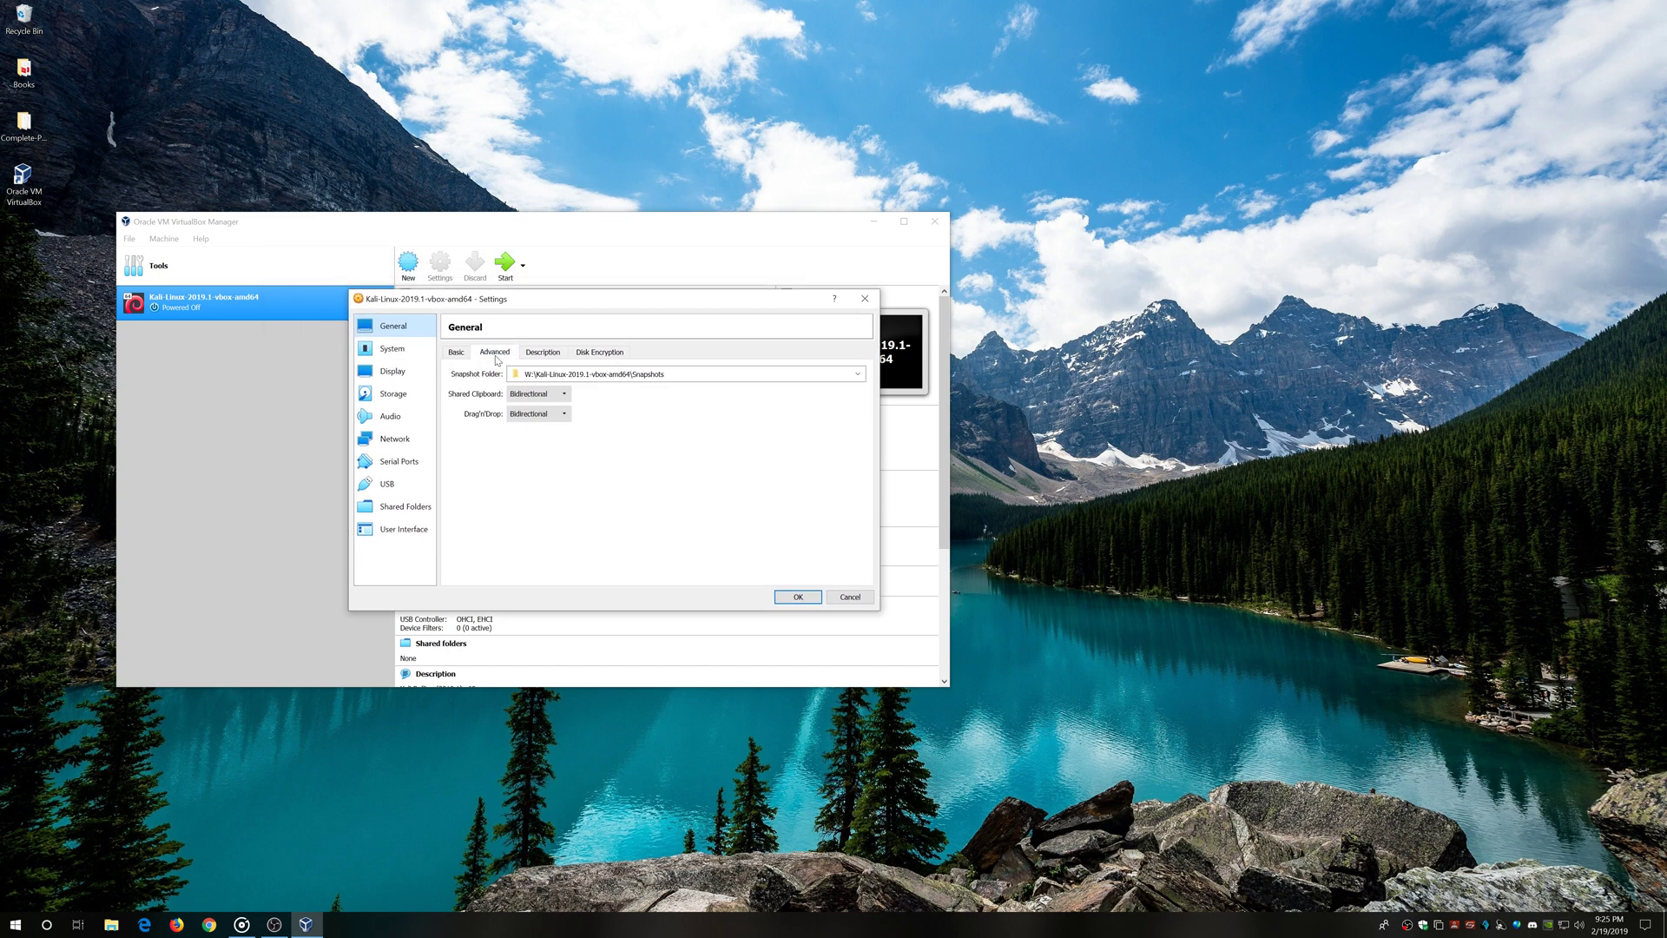
{"action": "left_click", "coordinate": [548, 354]}
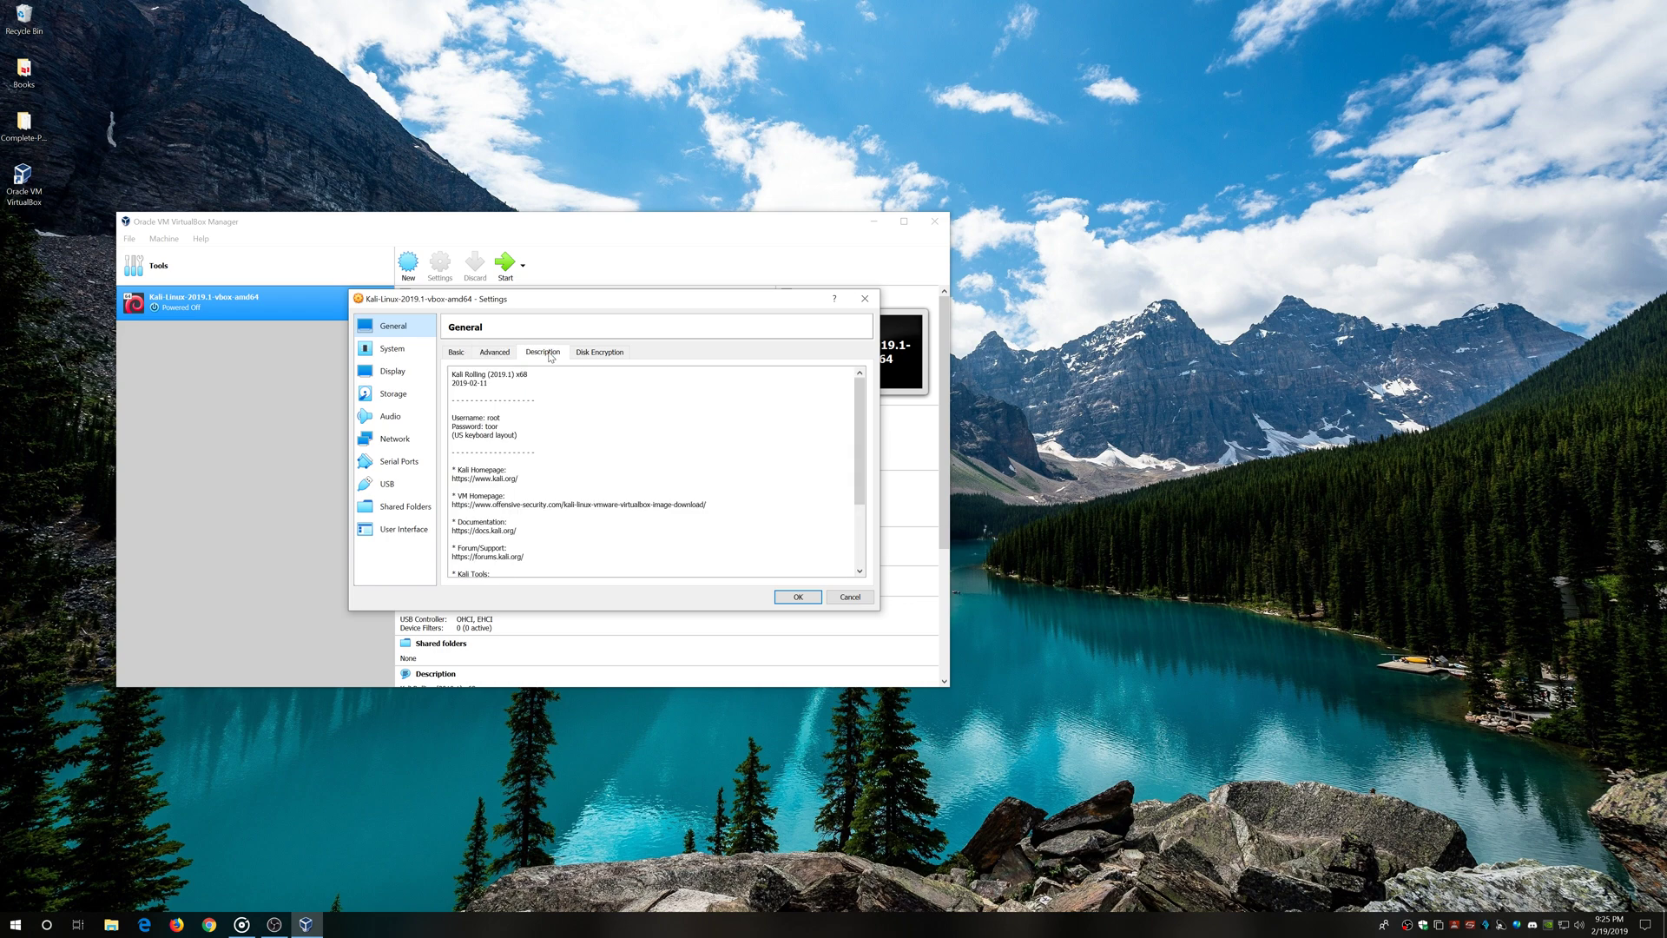
{"action": "left_click", "coordinate": [622, 354]}
{"action": "left_click", "coordinate": [458, 351]}
{"action": "left_click", "coordinate": [411, 353]}
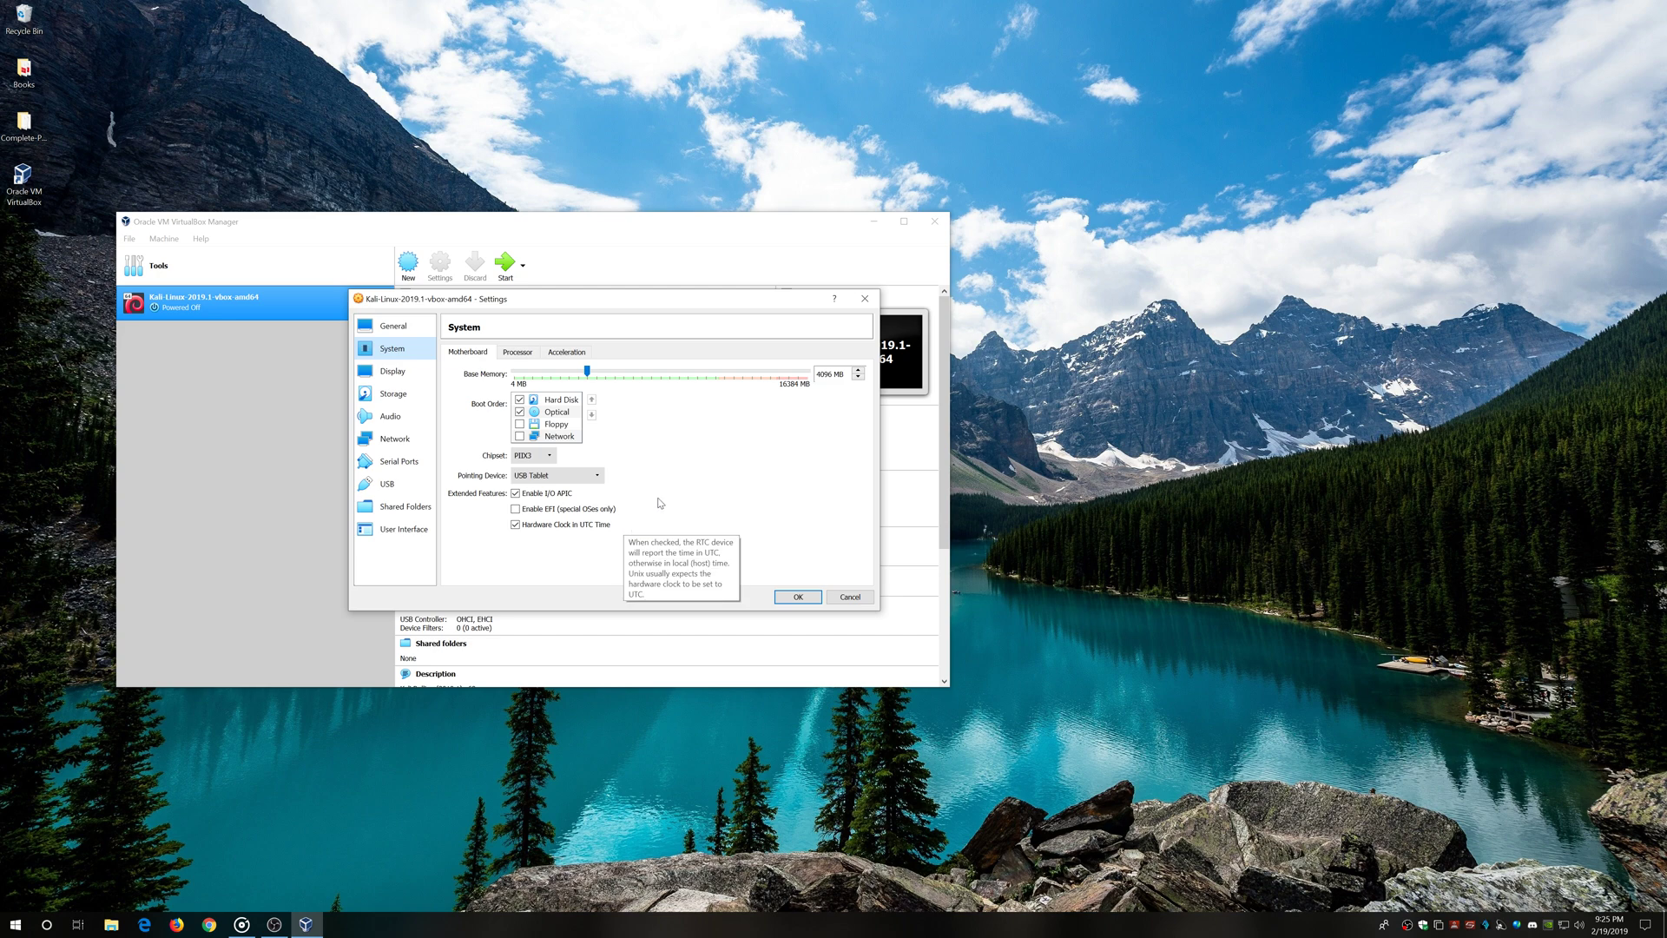
Review the processor, acceleration, screen, remote display and recording settings
{"action": "left_click", "coordinate": [514, 354]}
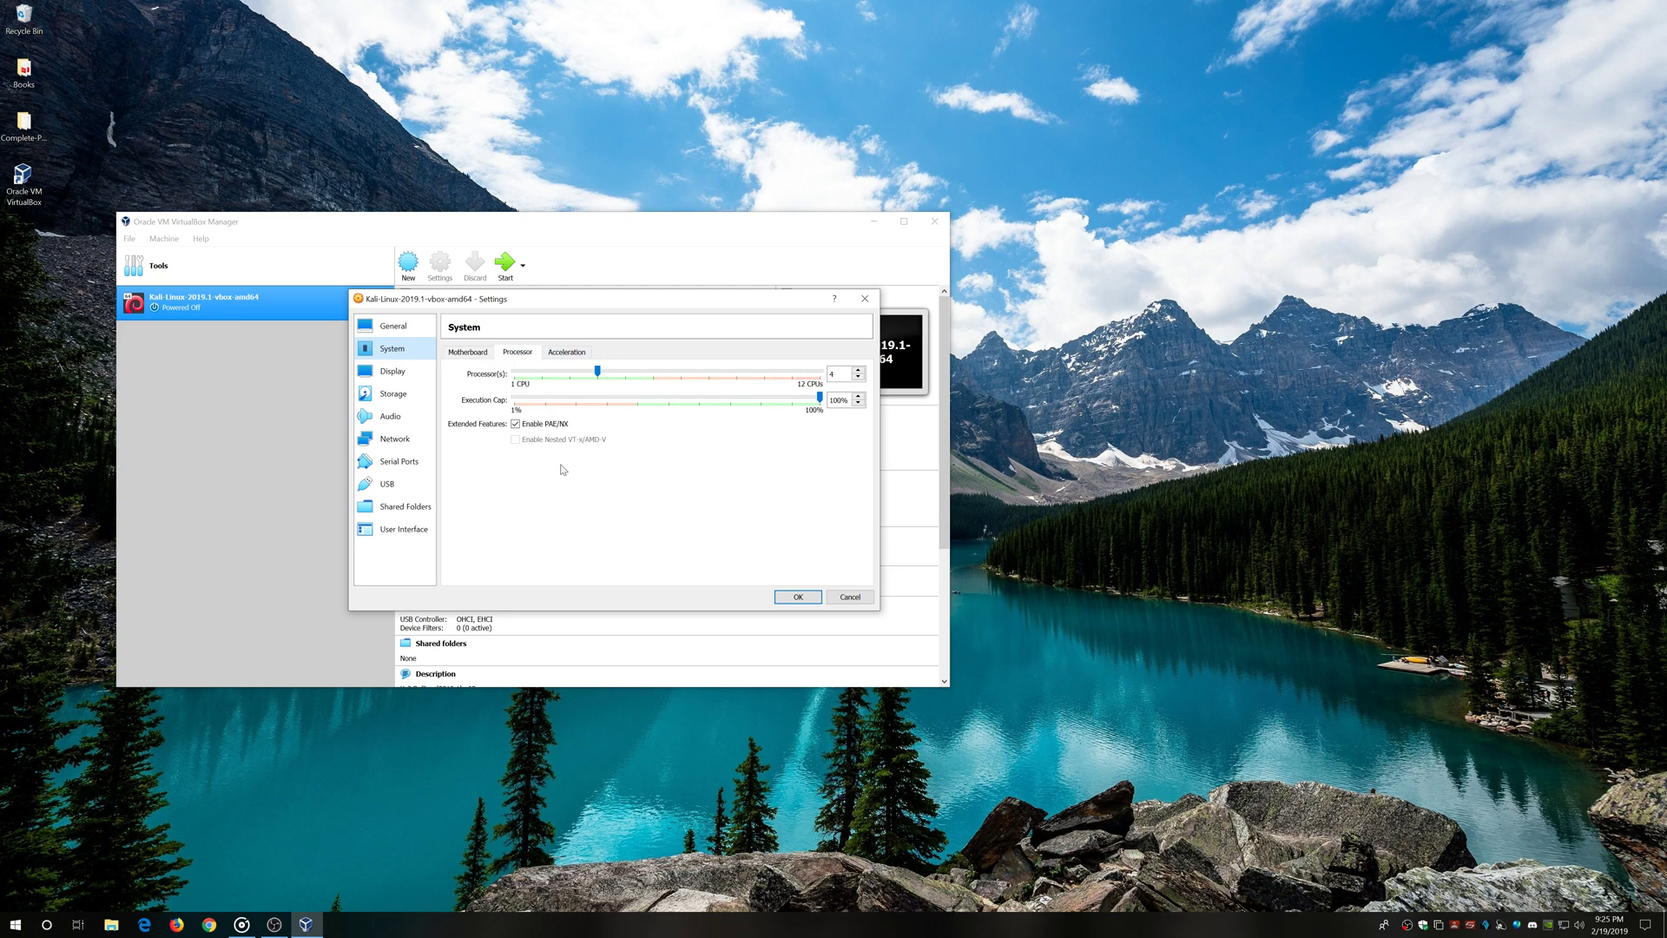
{"action": "left_click", "coordinate": [573, 354]}
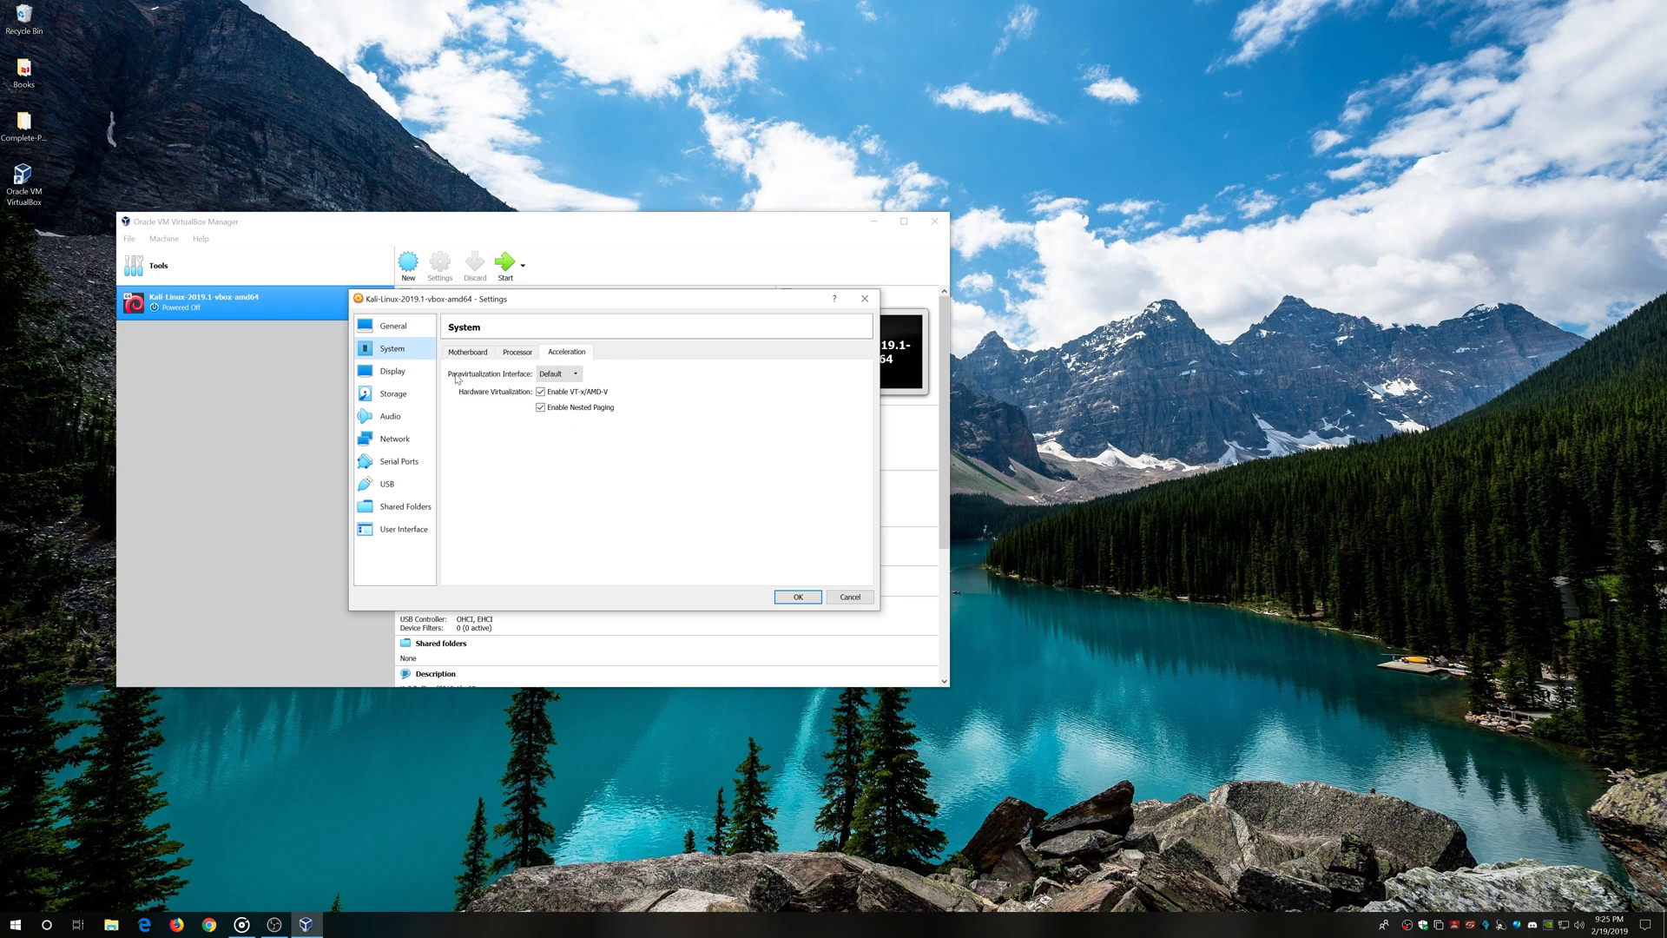
{"action": "left_click", "coordinate": [397, 373]}
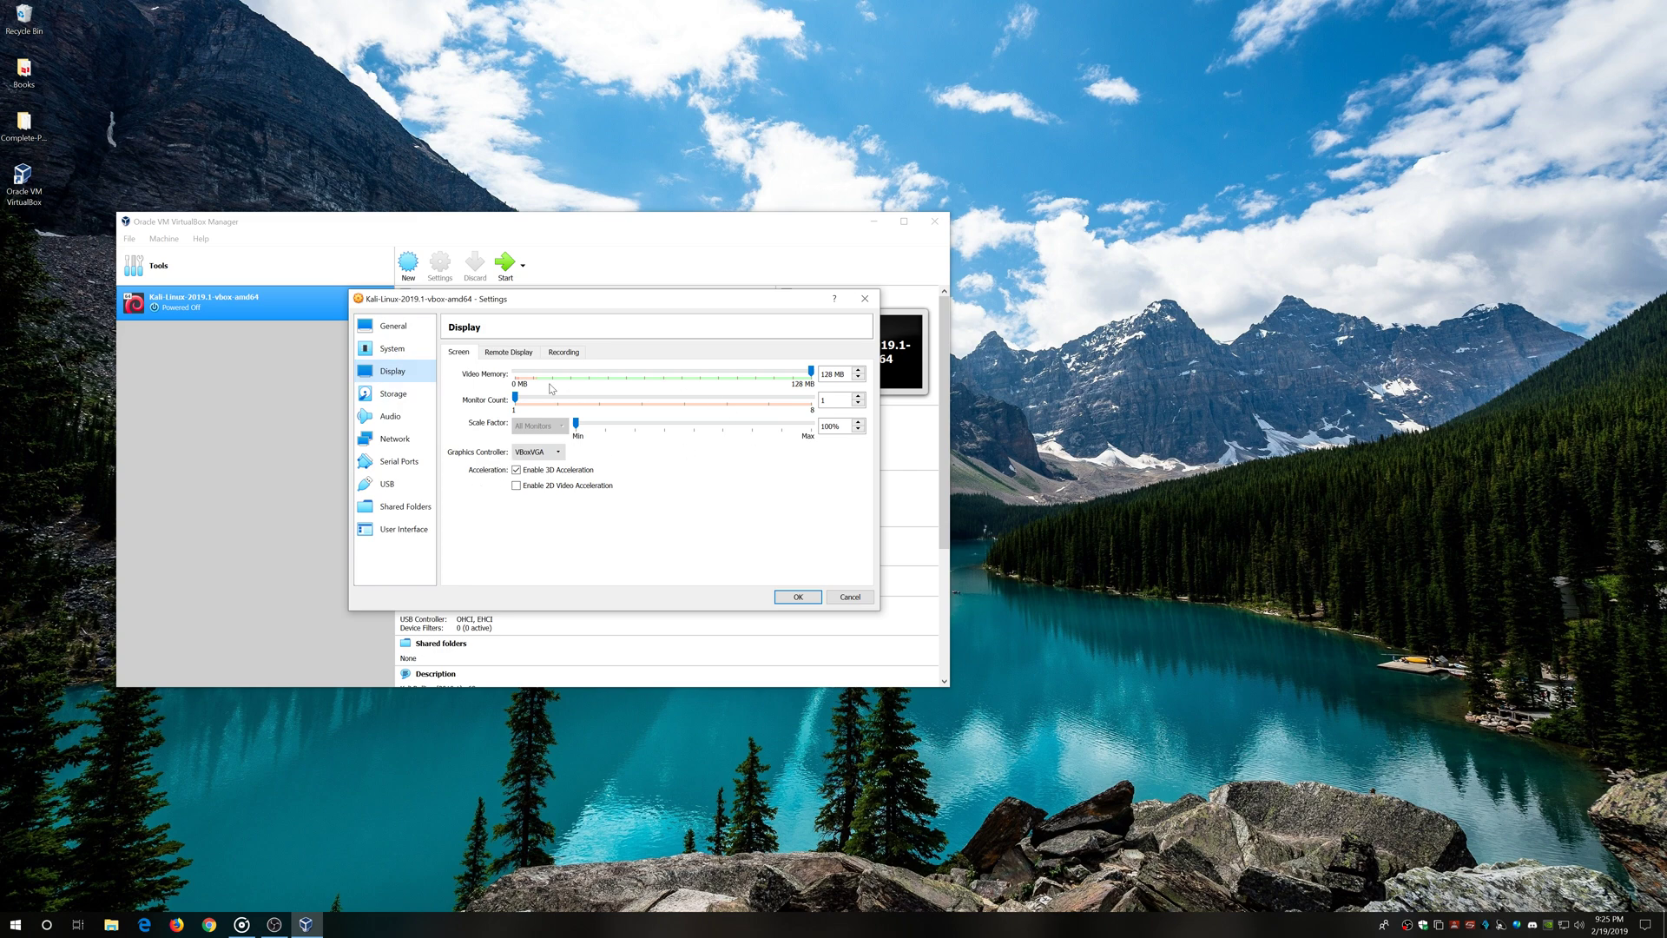
{"action": "left_click", "coordinate": [507, 353]}
{"action": "left_click", "coordinate": [563, 352]}
{"action": "left_click", "coordinate": [458, 353]}
Mark the Kali VM's .vdi virtual disk as a solid-state drive
{"action": "left_click", "coordinate": [398, 395]}
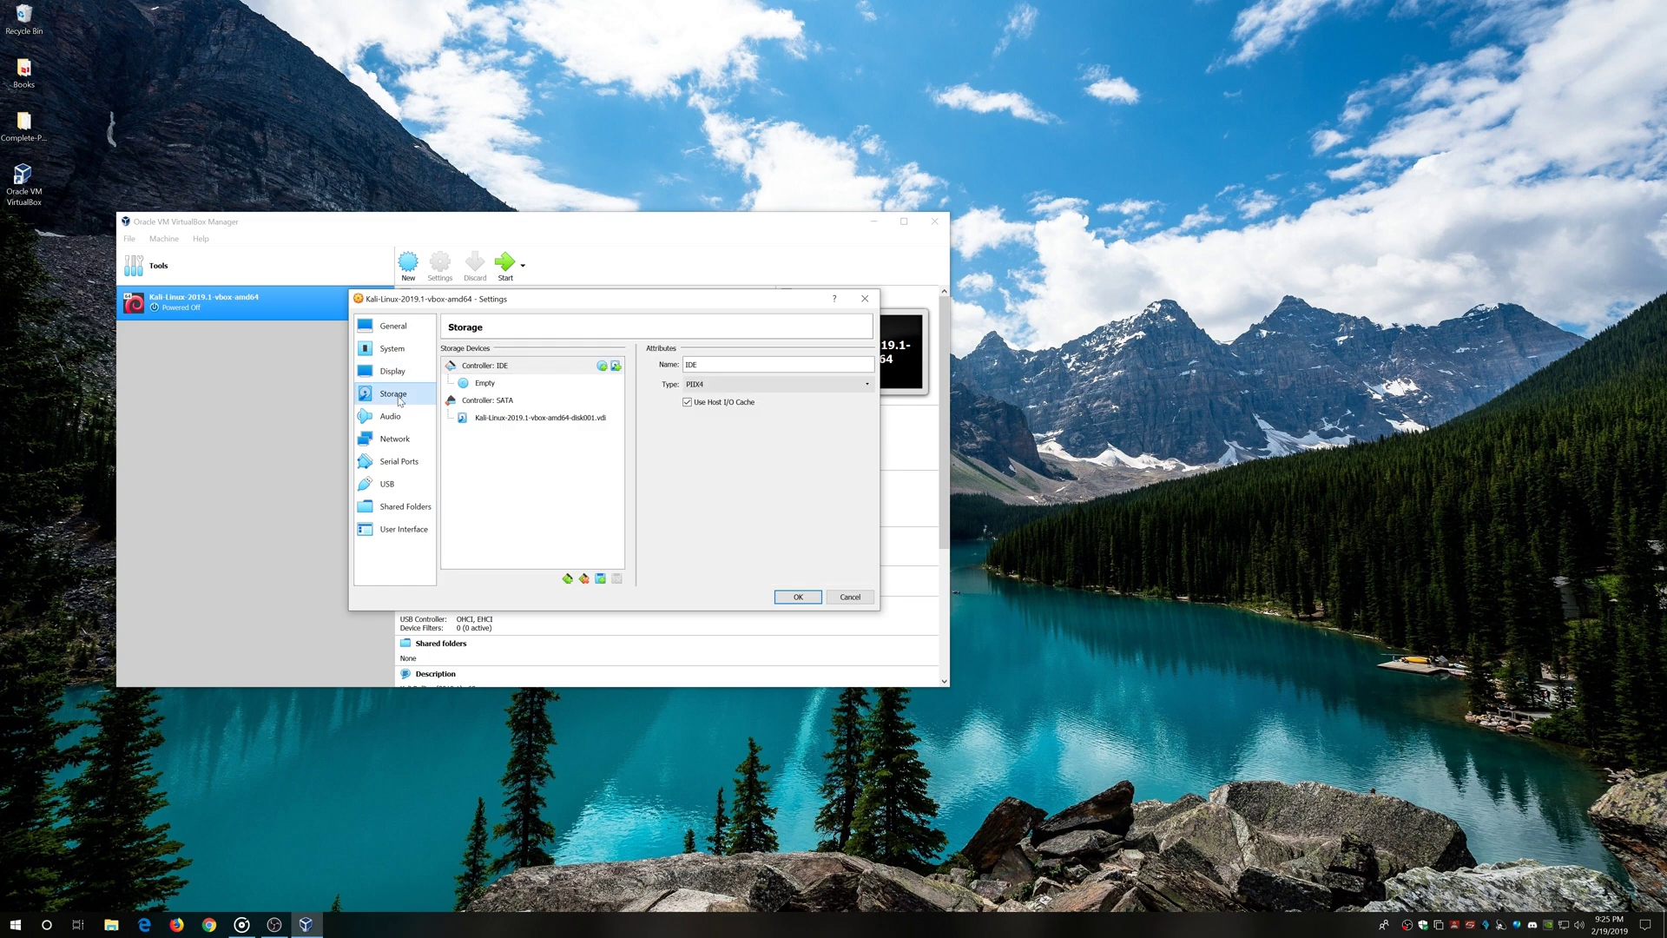
{"action": "left_click", "coordinate": [537, 420]}
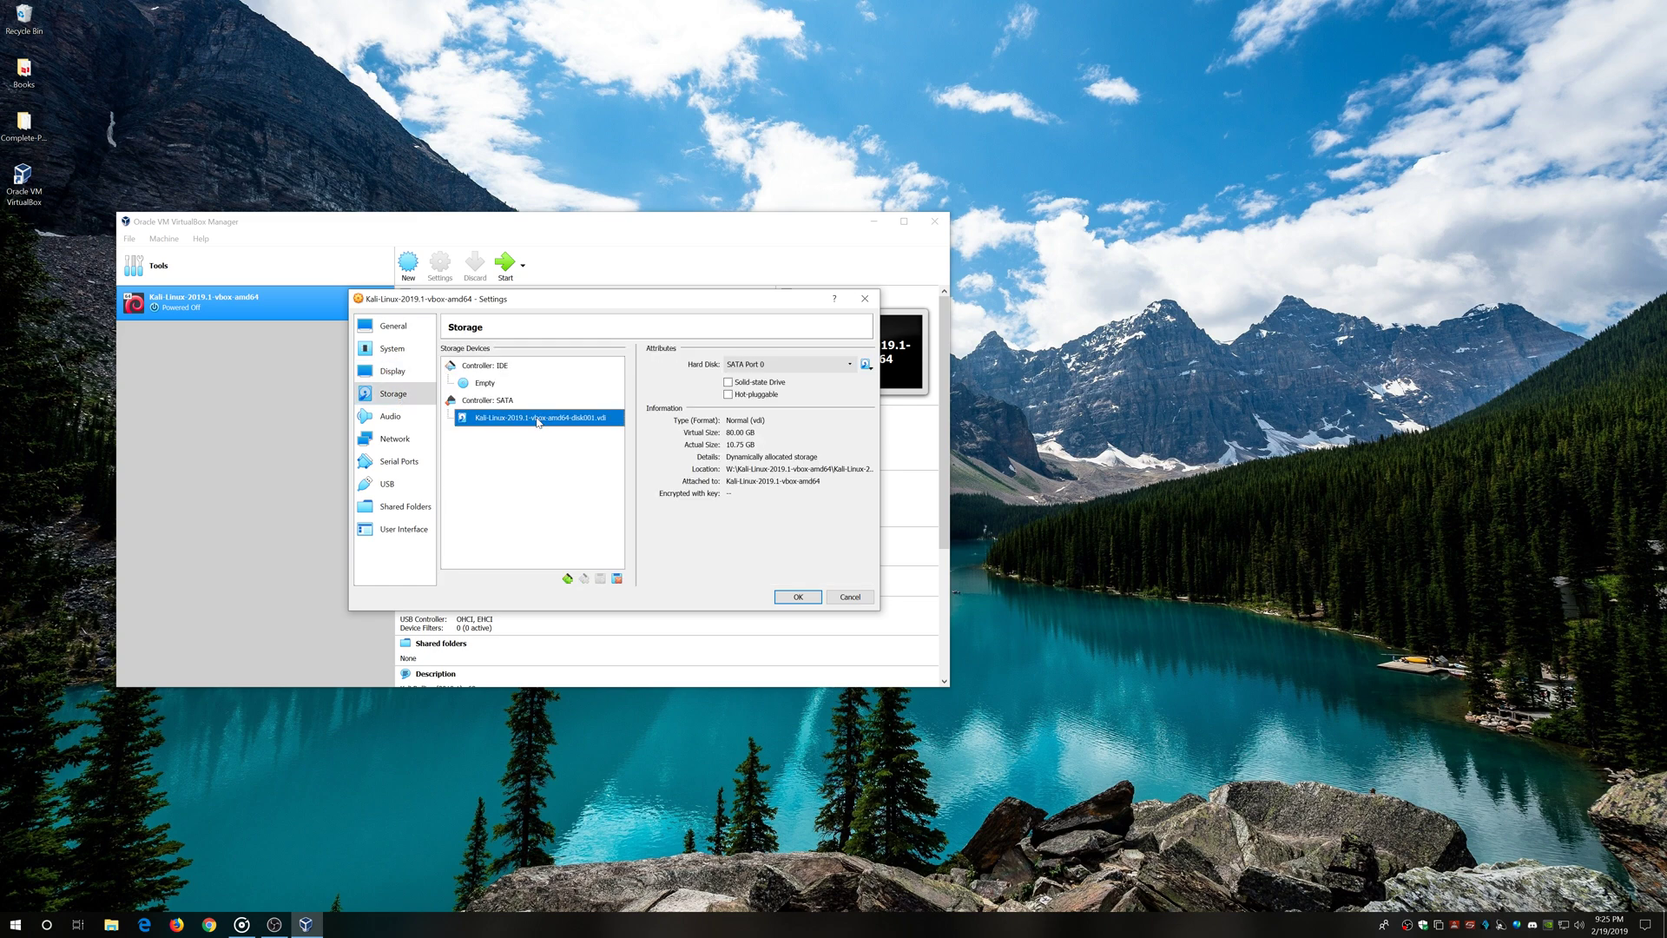
{"action": "left_click", "coordinate": [729, 383]}
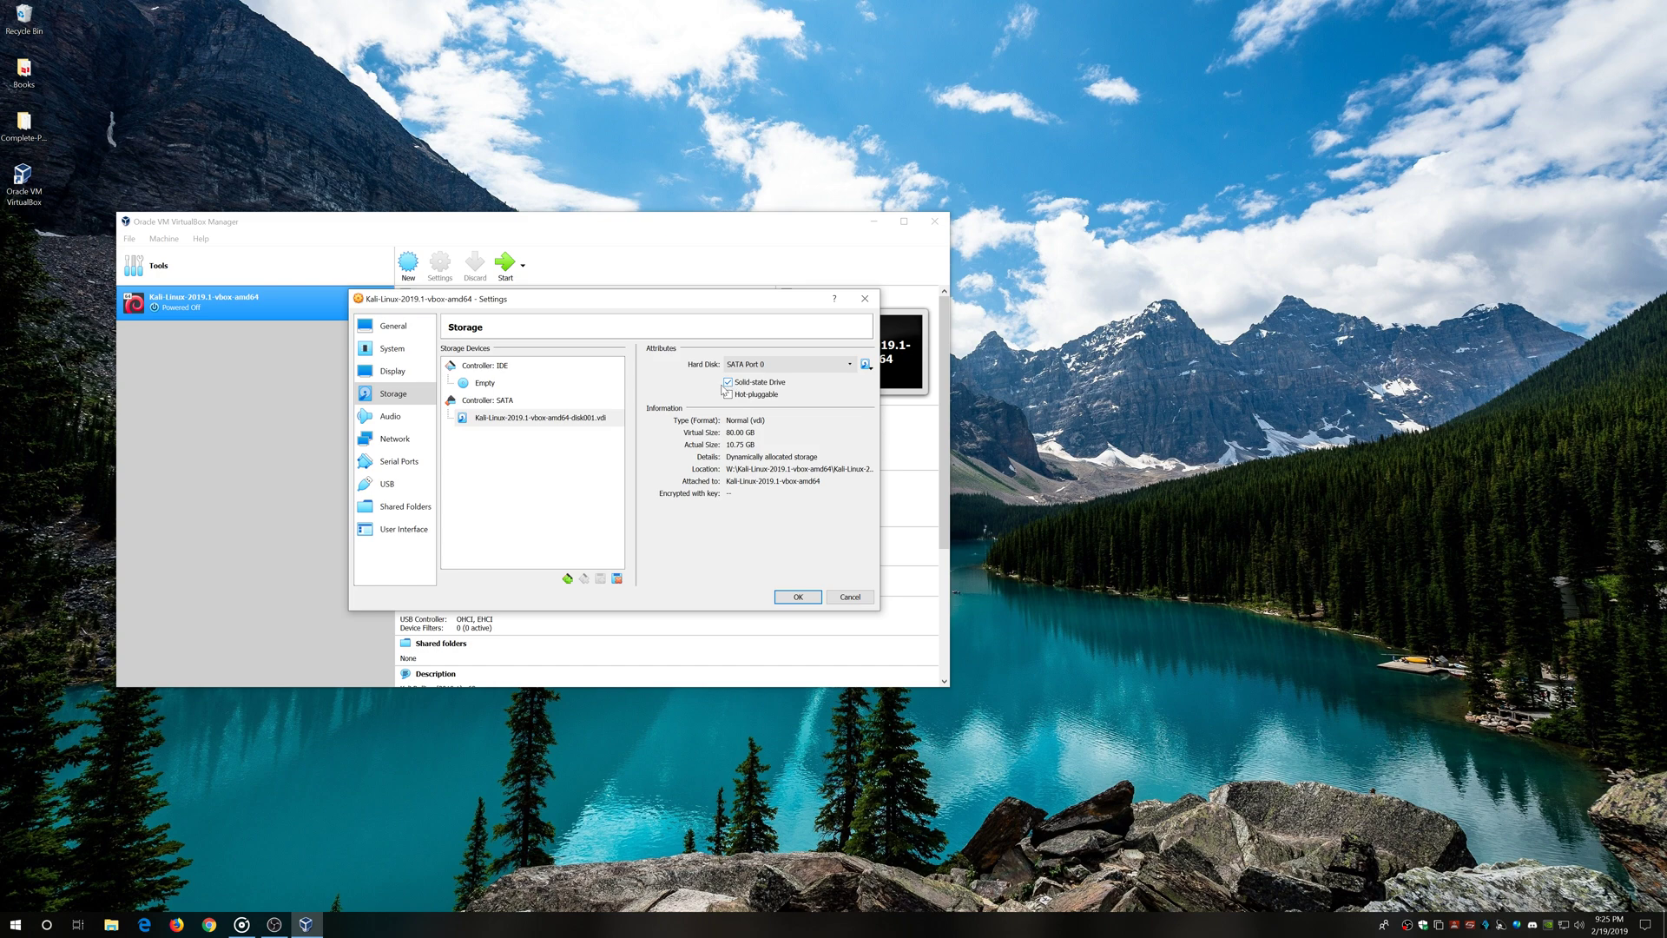
Attach network Adapter 1 to NAT Network and show its advanced options
{"action": "left_click", "coordinate": [401, 417]}
{"action": "left_click", "coordinate": [401, 440]}
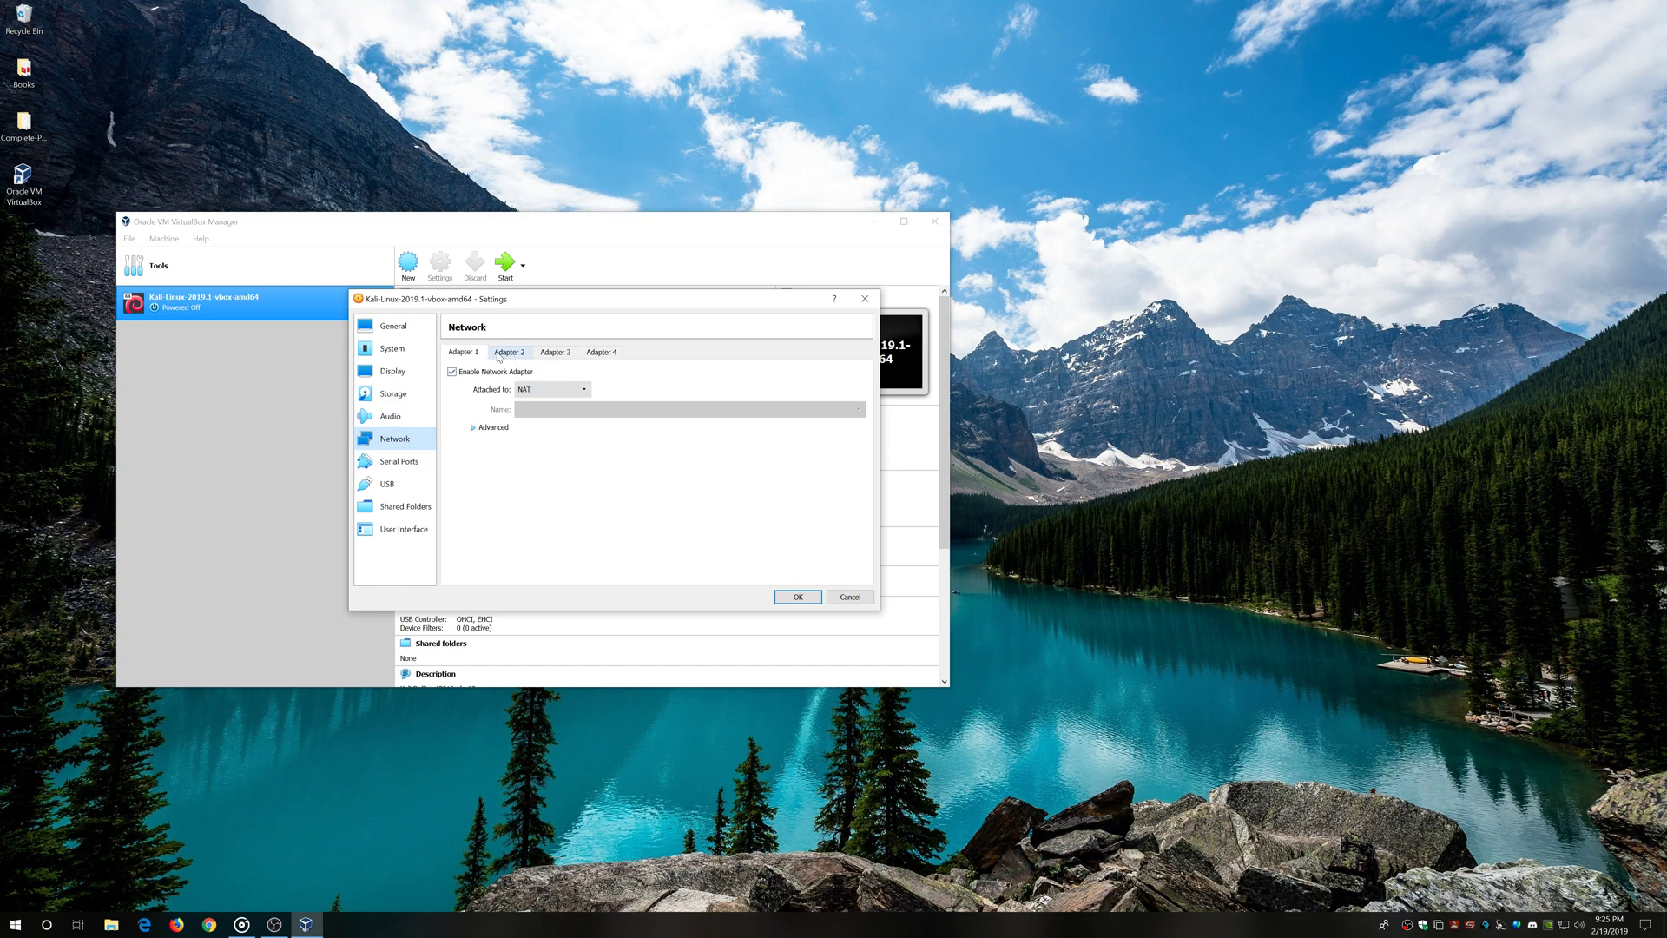
{"action": "left_click", "coordinate": [584, 391]}
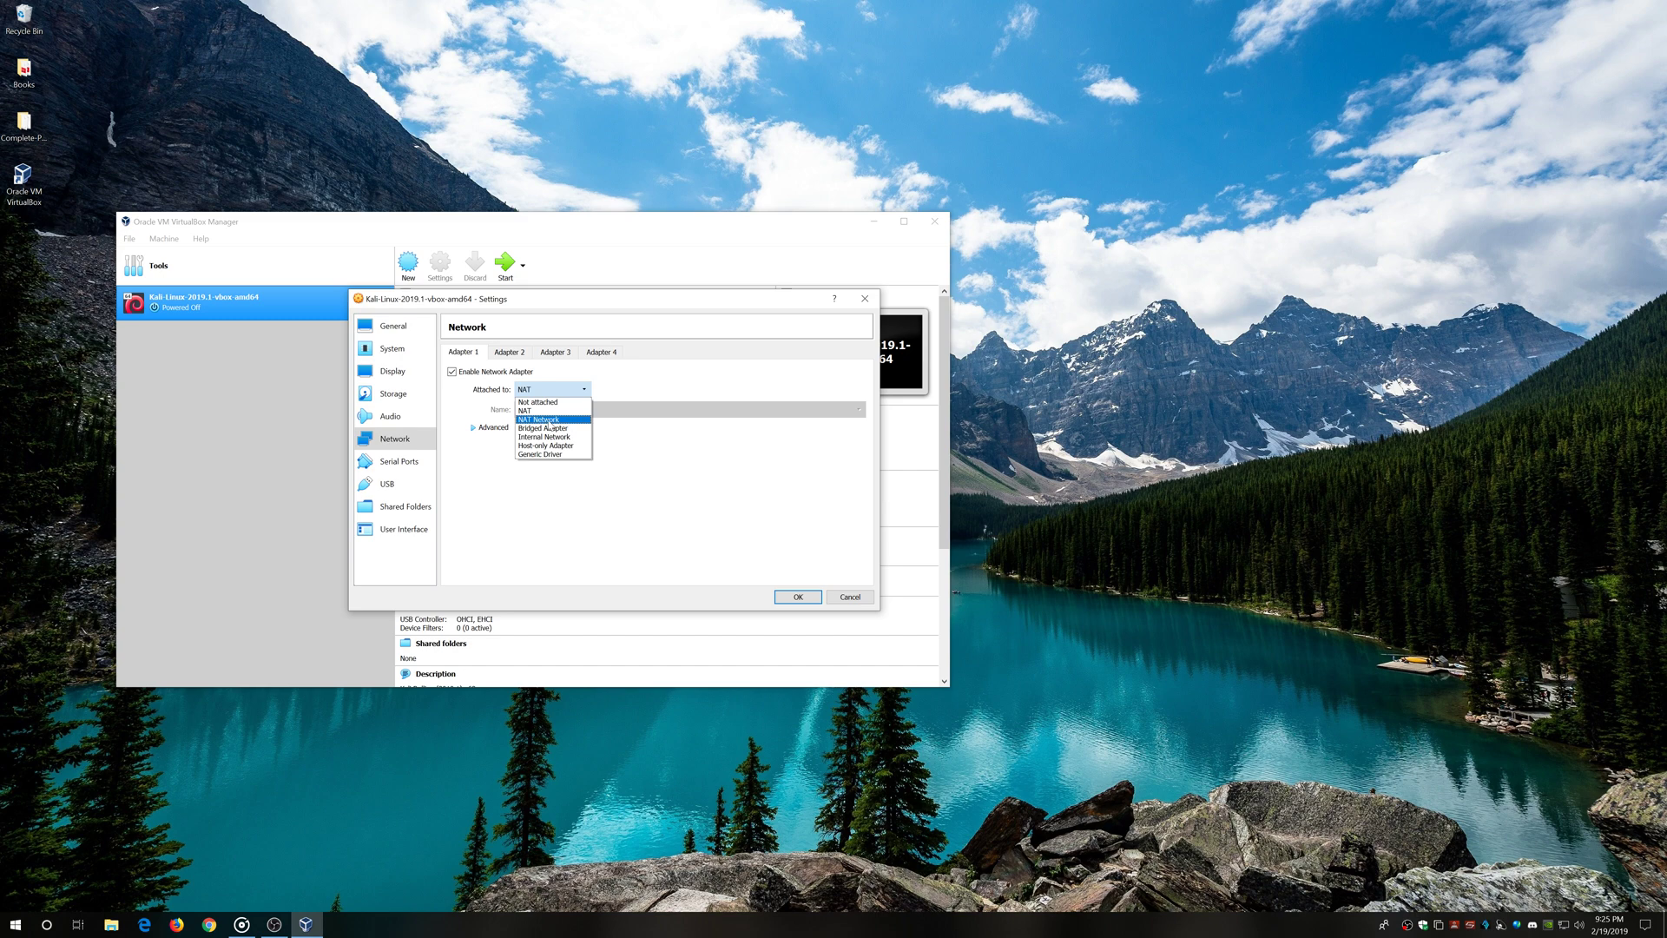
{"action": "left_click", "coordinate": [554, 421]}
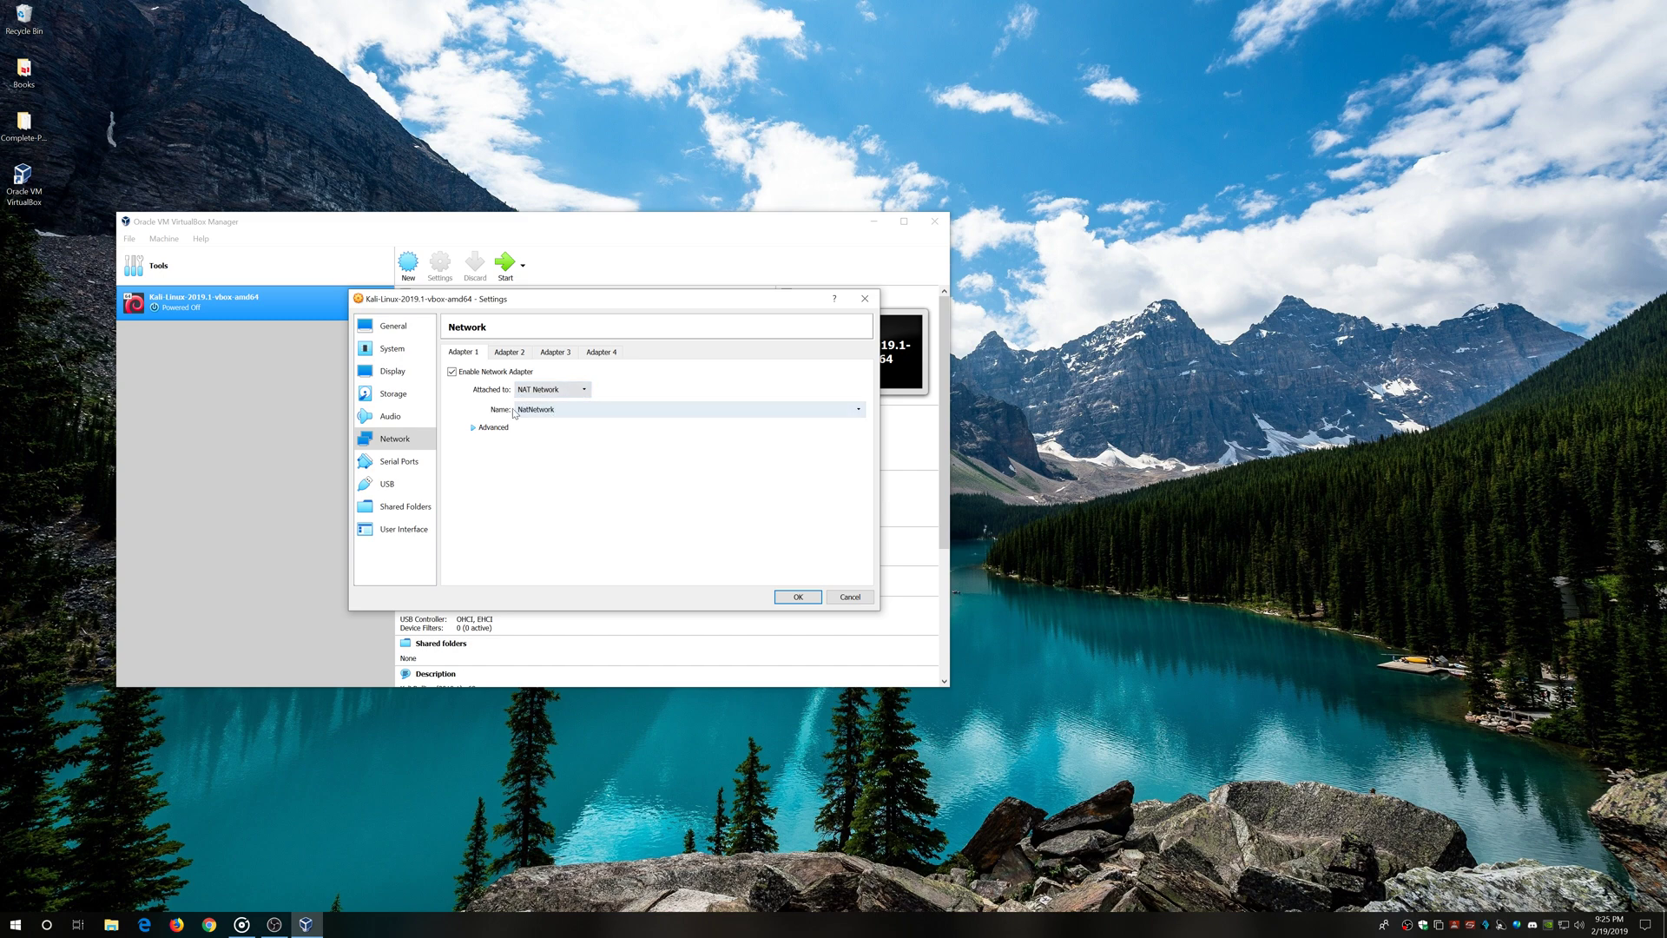
{"action": "left_click", "coordinate": [474, 429]}
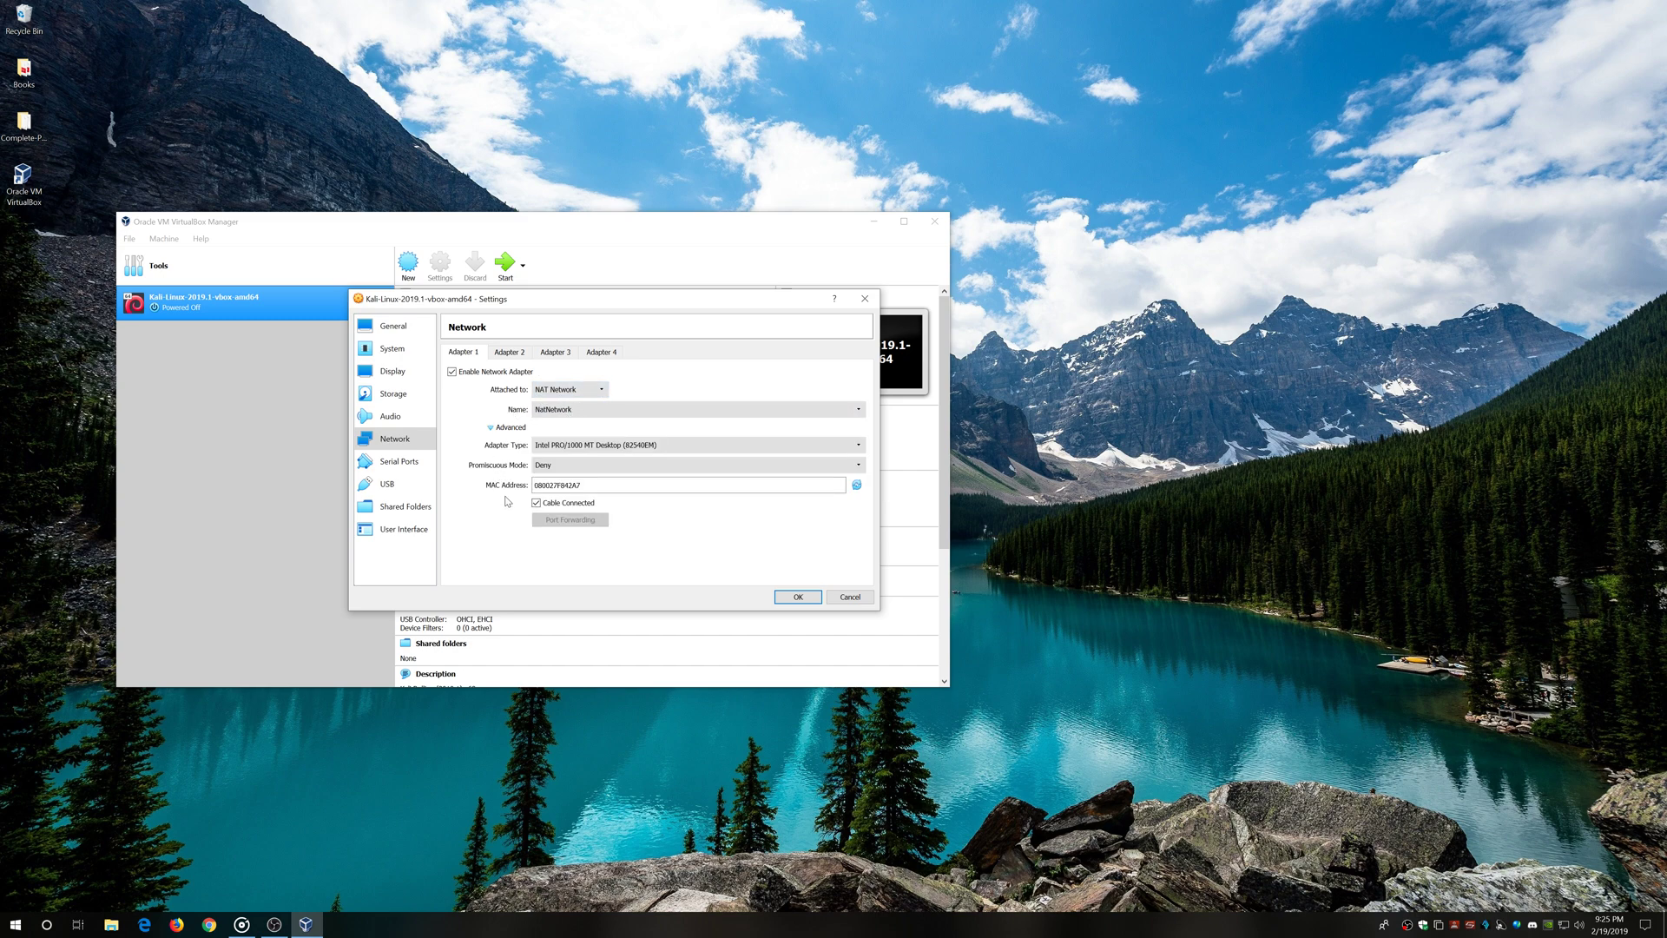
Review the serial port, USB, shared folders and user interface pages, then save with OK
{"action": "left_click", "coordinate": [401, 462]}
{"action": "left_click", "coordinate": [397, 483]}
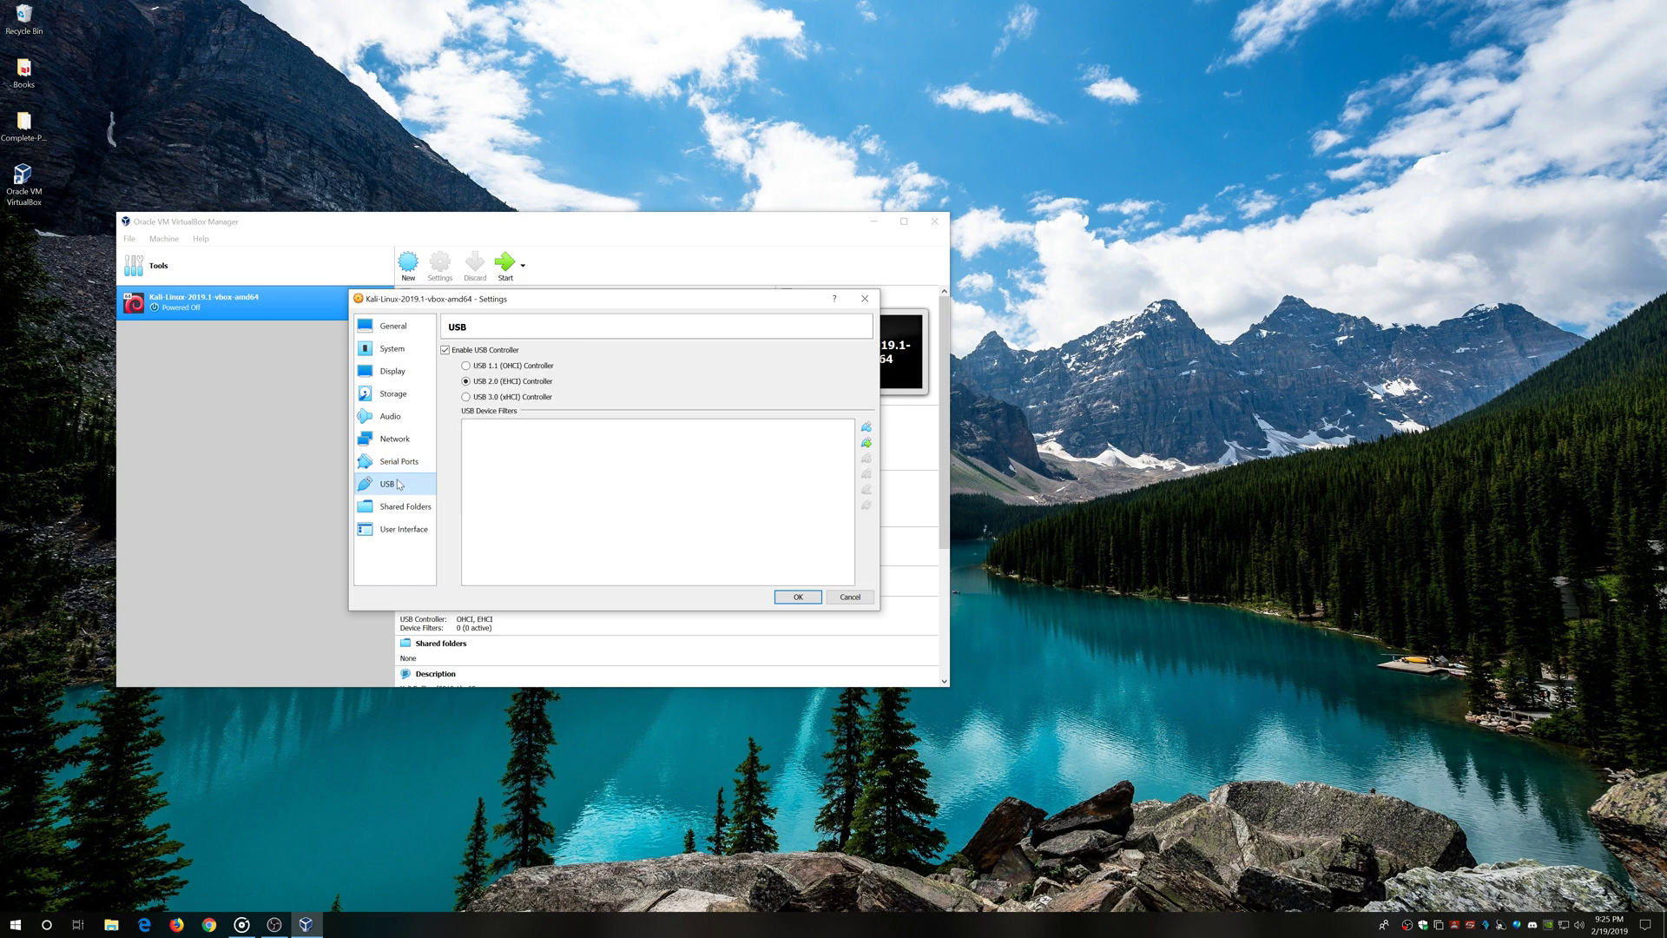
{"action": "left_click", "coordinate": [404, 508]}
{"action": "left_click", "coordinate": [409, 530]}
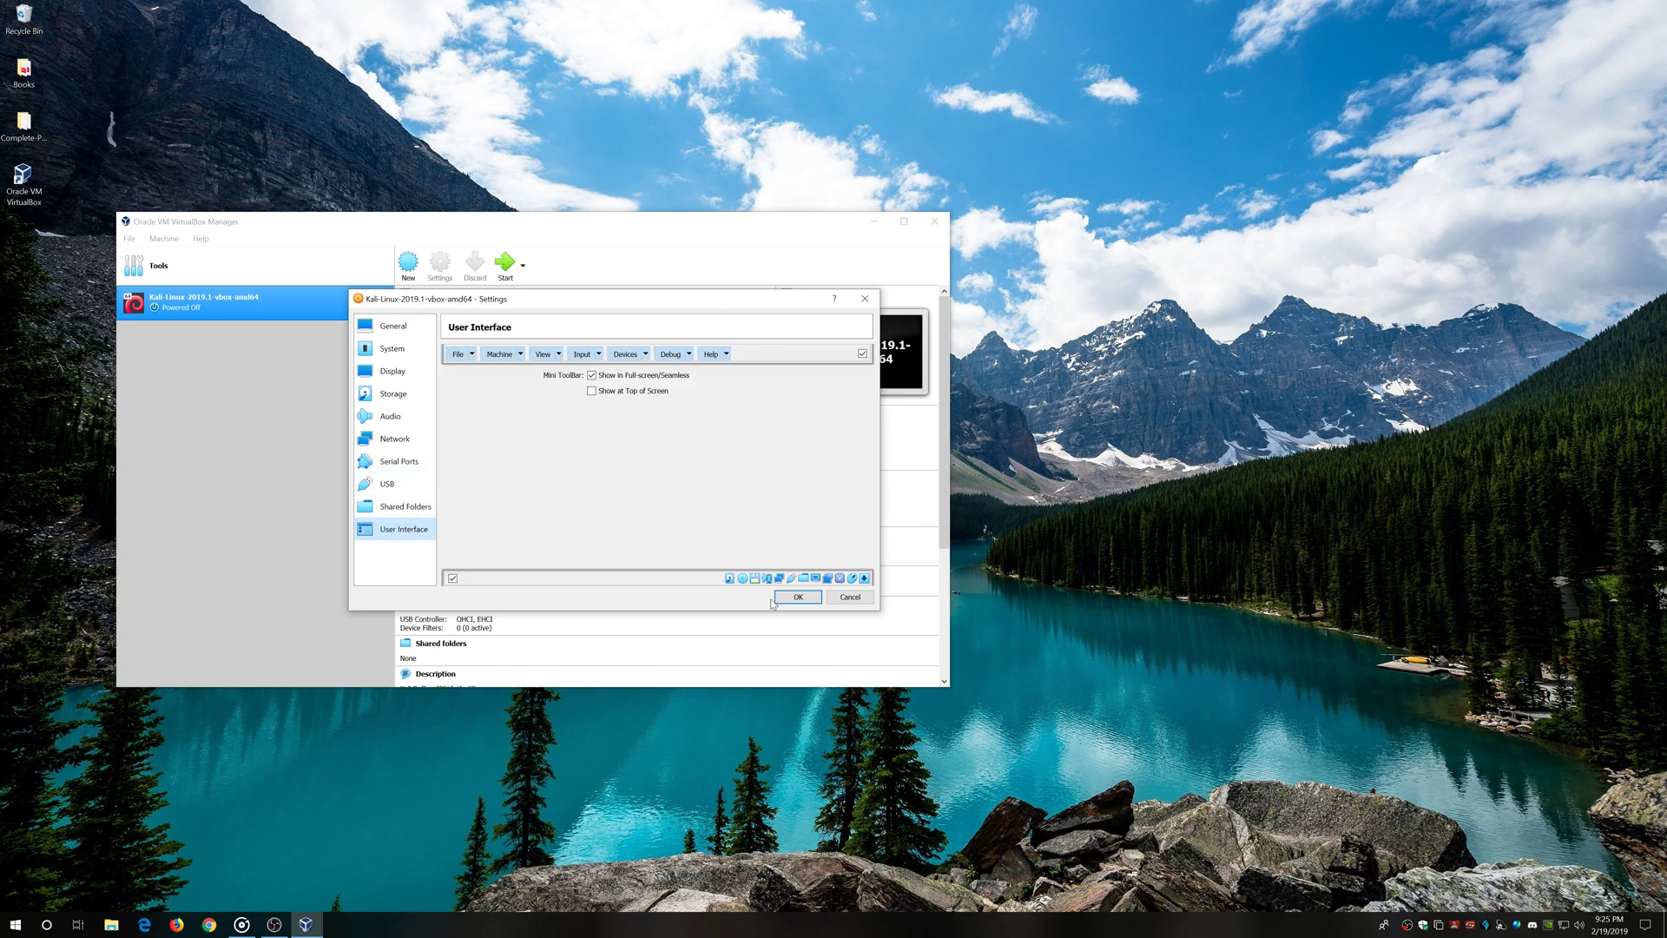
{"action": "left_click", "coordinate": [796, 597]}
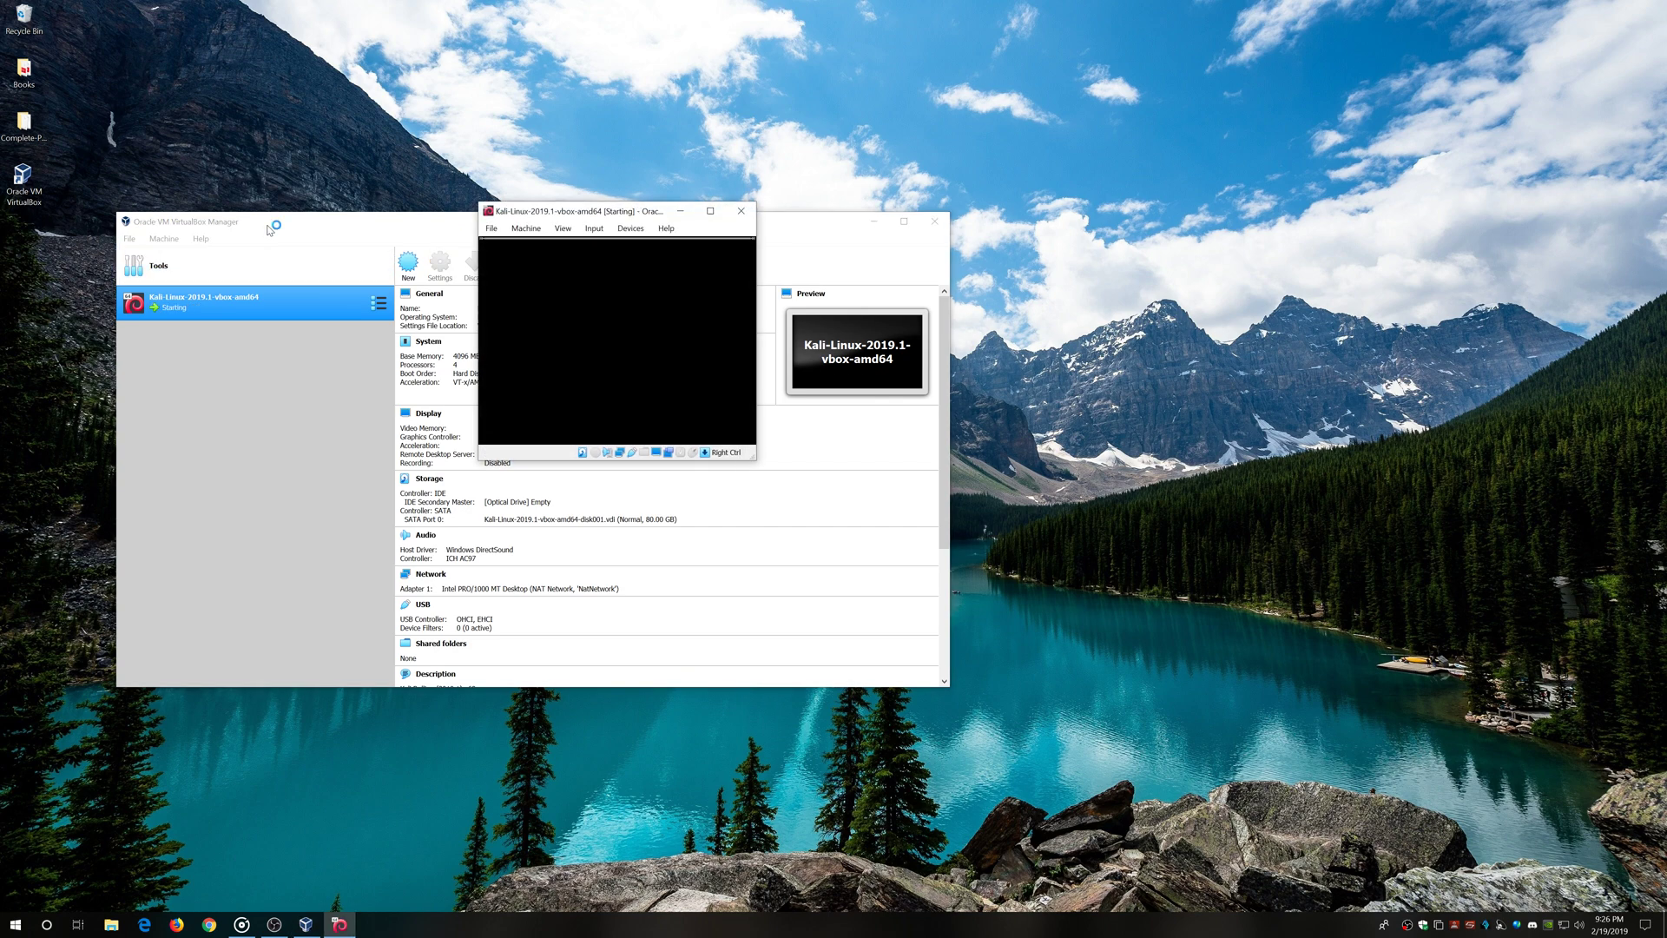
Bring the running Kali VM window into view and dismiss the keyboard and mouse notices
{"action": "left_click", "coordinate": [875, 223]}
{"action": "left_click_drag", "start_coordinate": [564, 214], "coordinate": [646, 309]}
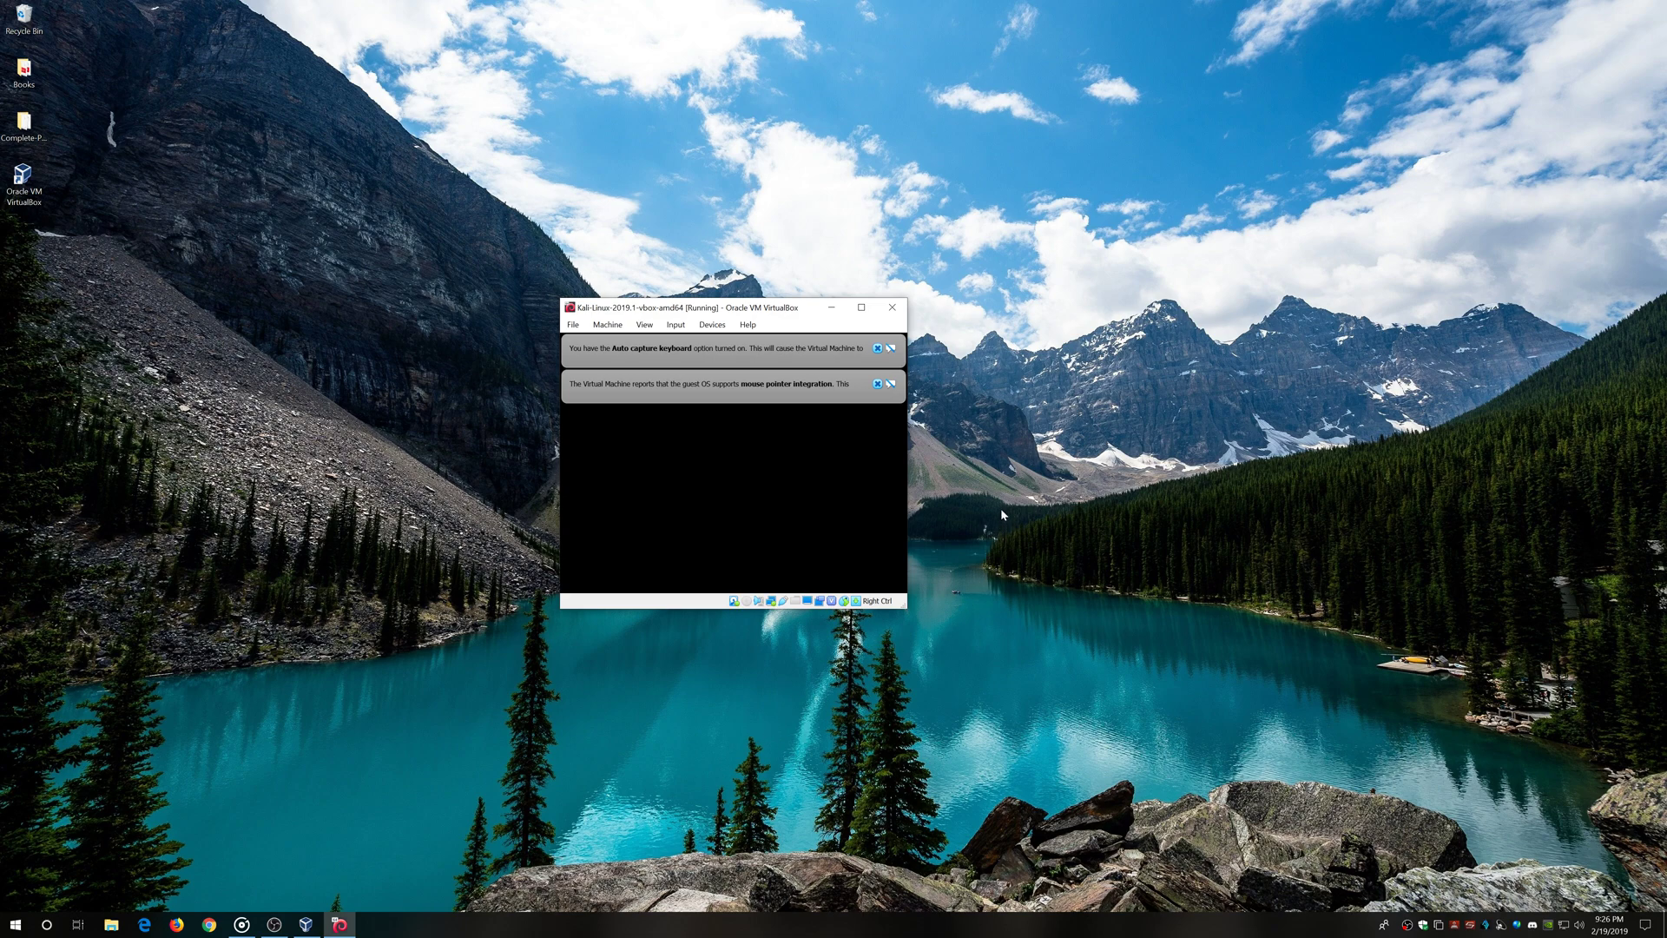
{"action": "left_click", "coordinate": [878, 349]}
{"action": "left_click", "coordinate": [878, 349]}
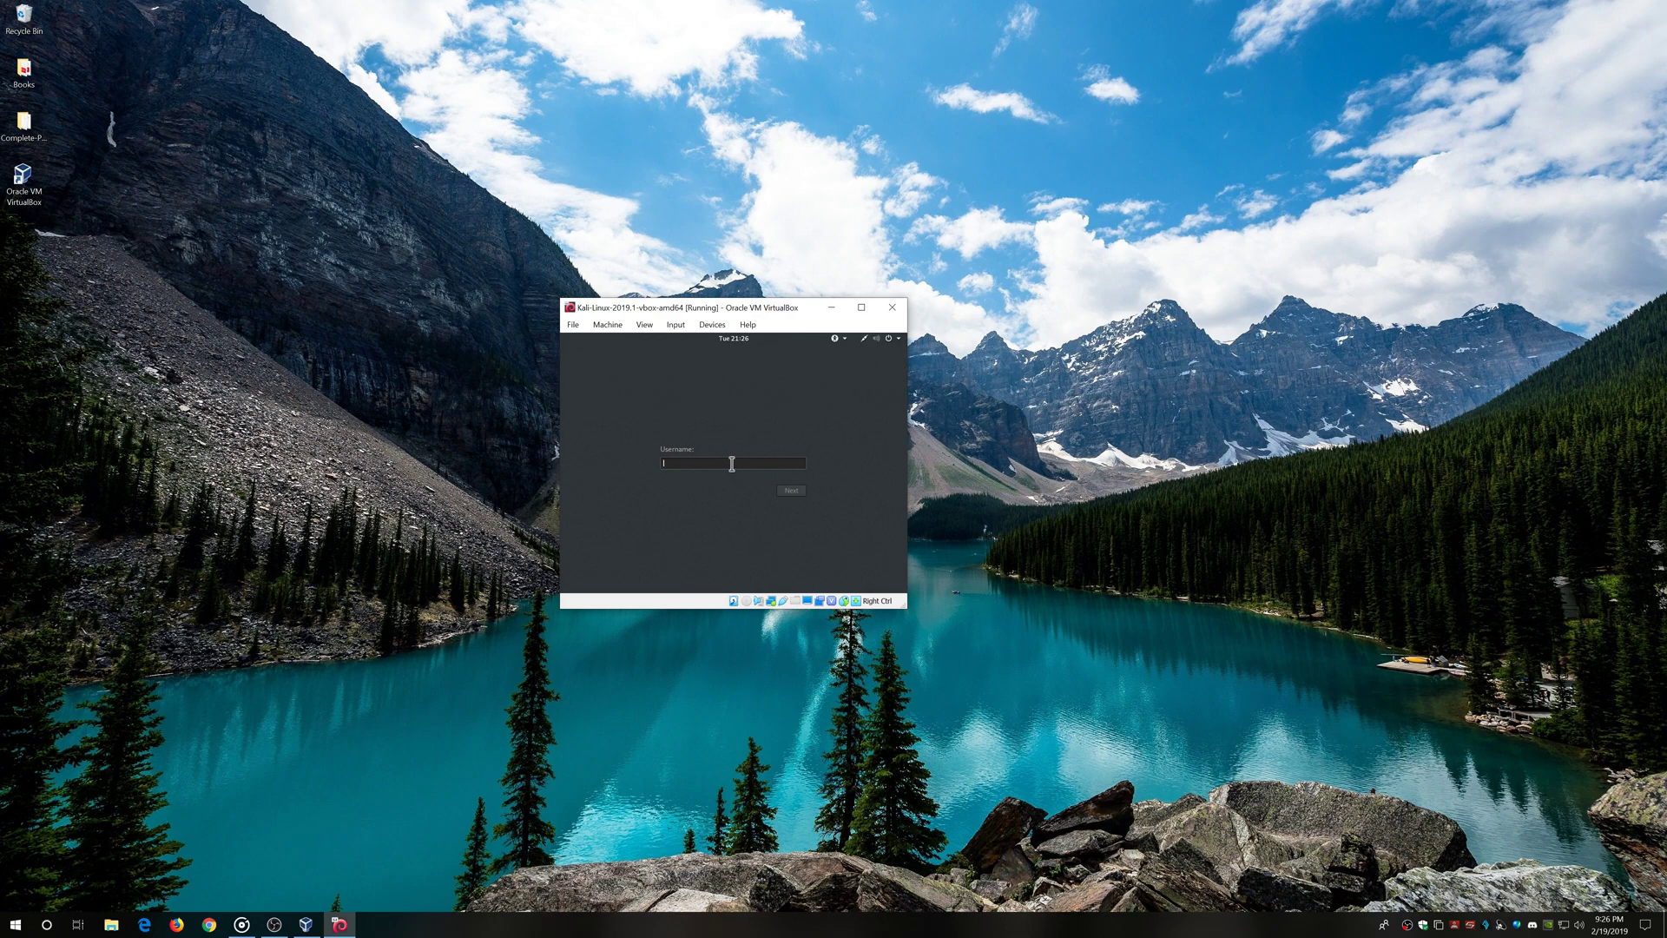
Sign in at the Kali login with the root username and password
{"action": "type", "text": "t"}
{"action": "key", "text": "Return"}
{"action": "type", "text": "toor"}
{"action": "key", "text": "Return"}
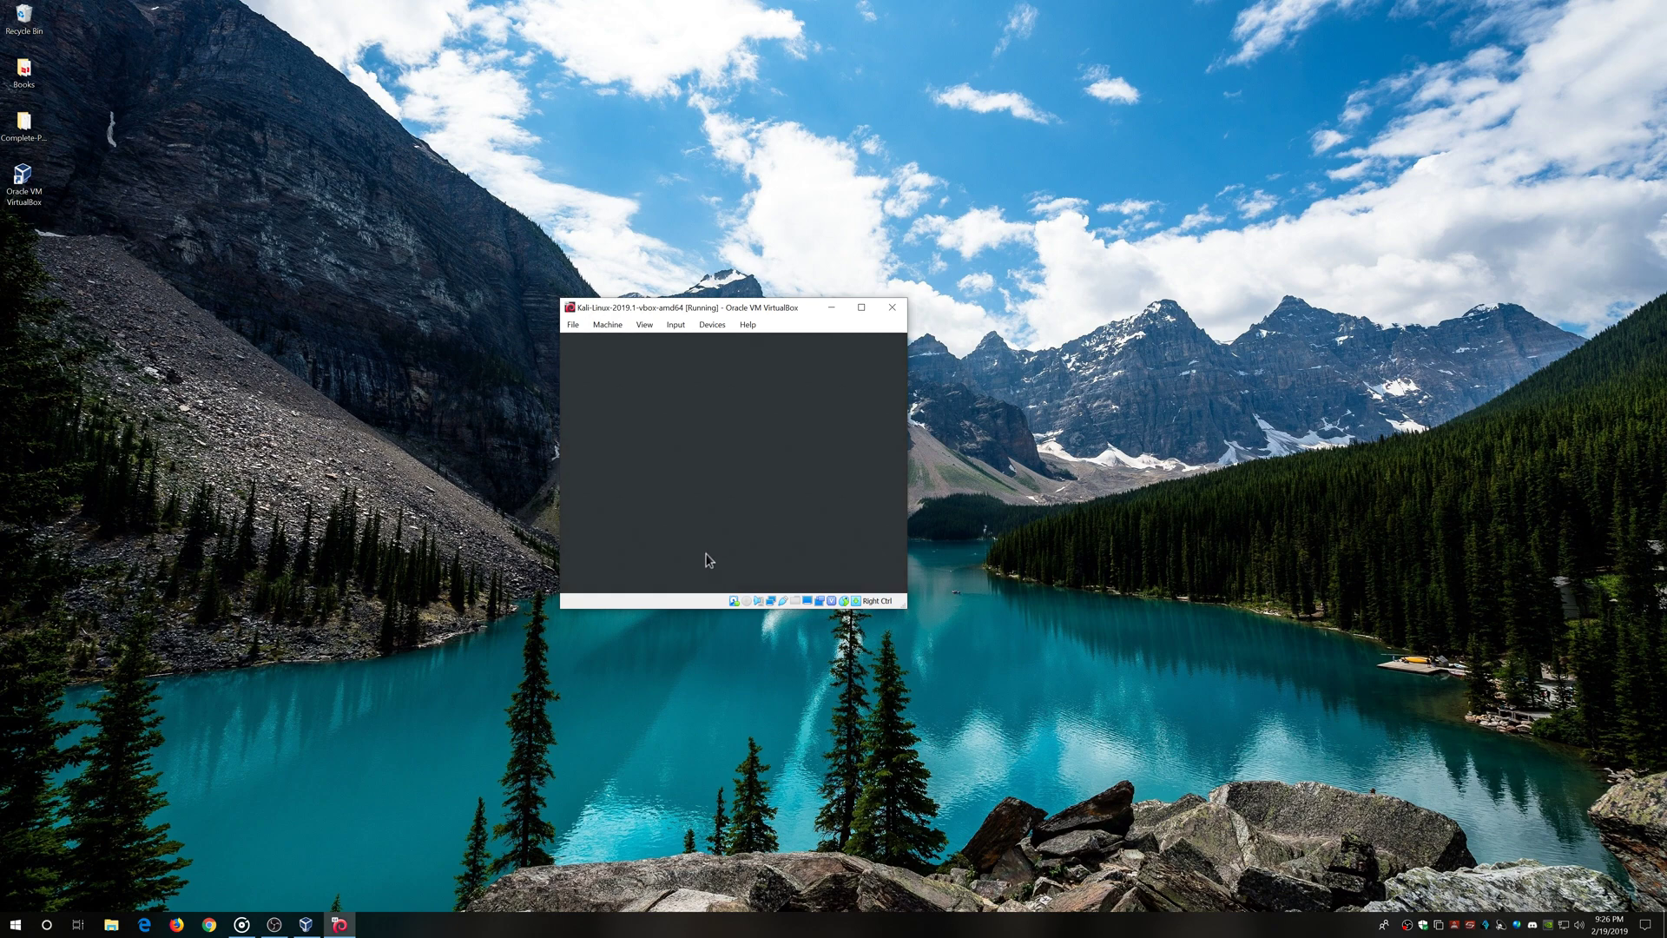
Set the guest display resolution to 2560×1600 and keep the changes
{"action": "right_click", "coordinate": [699, 471]}
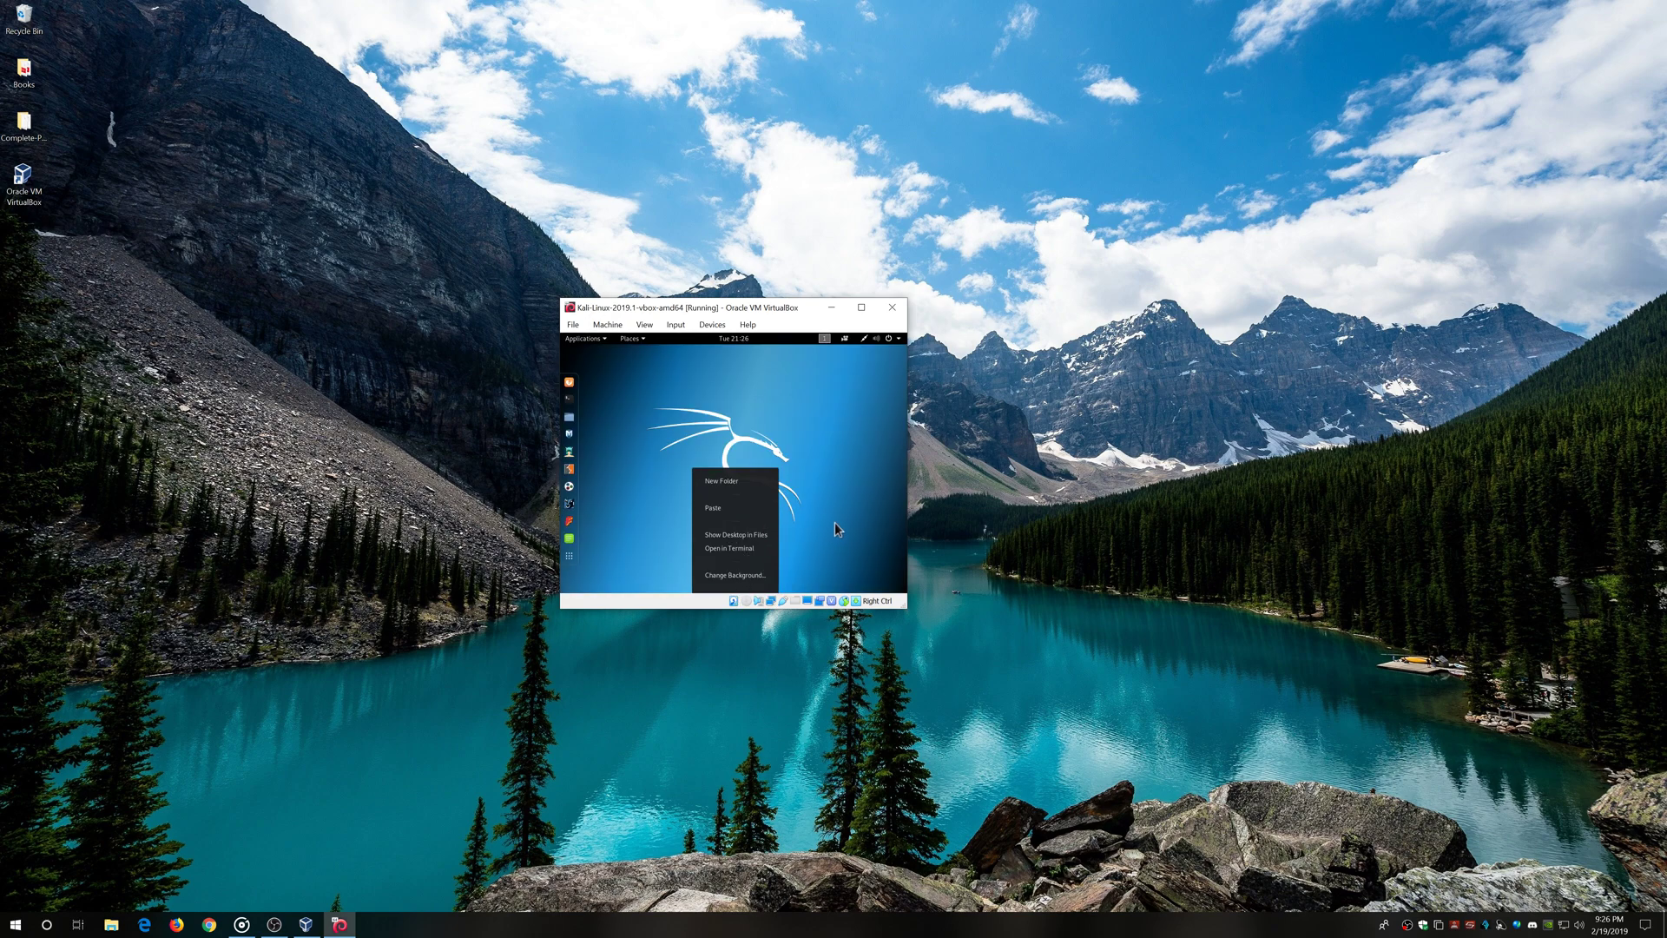
{"action": "left_click", "coordinate": [805, 481]}
{"action": "right_click", "coordinate": [726, 421]}
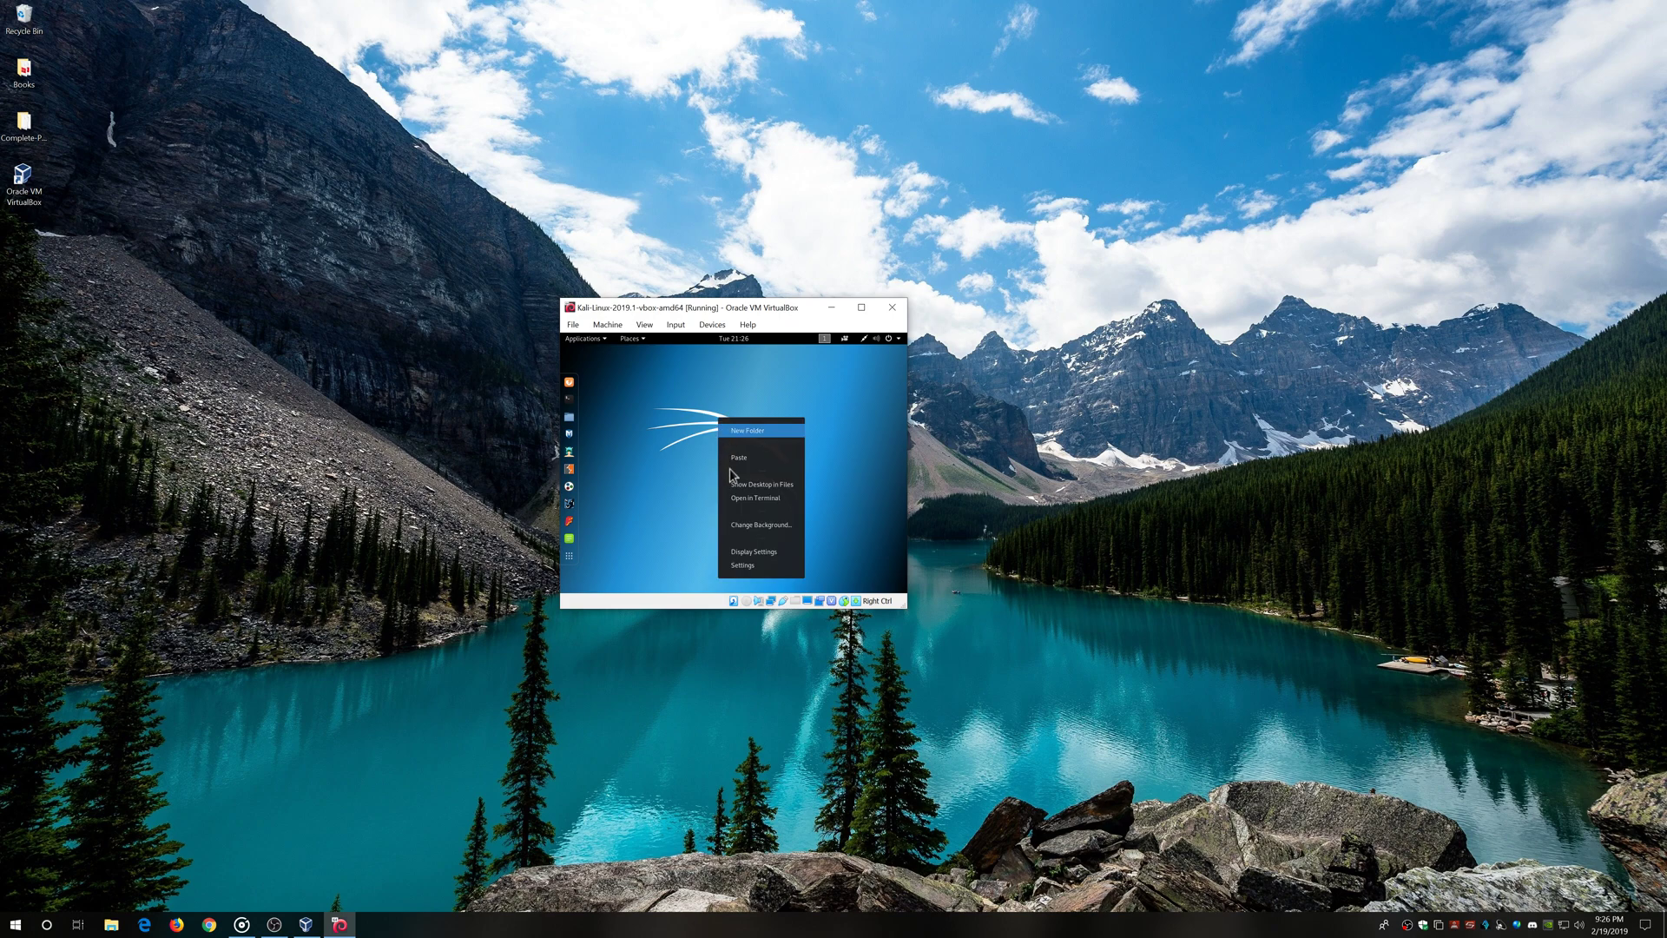
{"action": "left_click", "coordinate": [759, 553]}
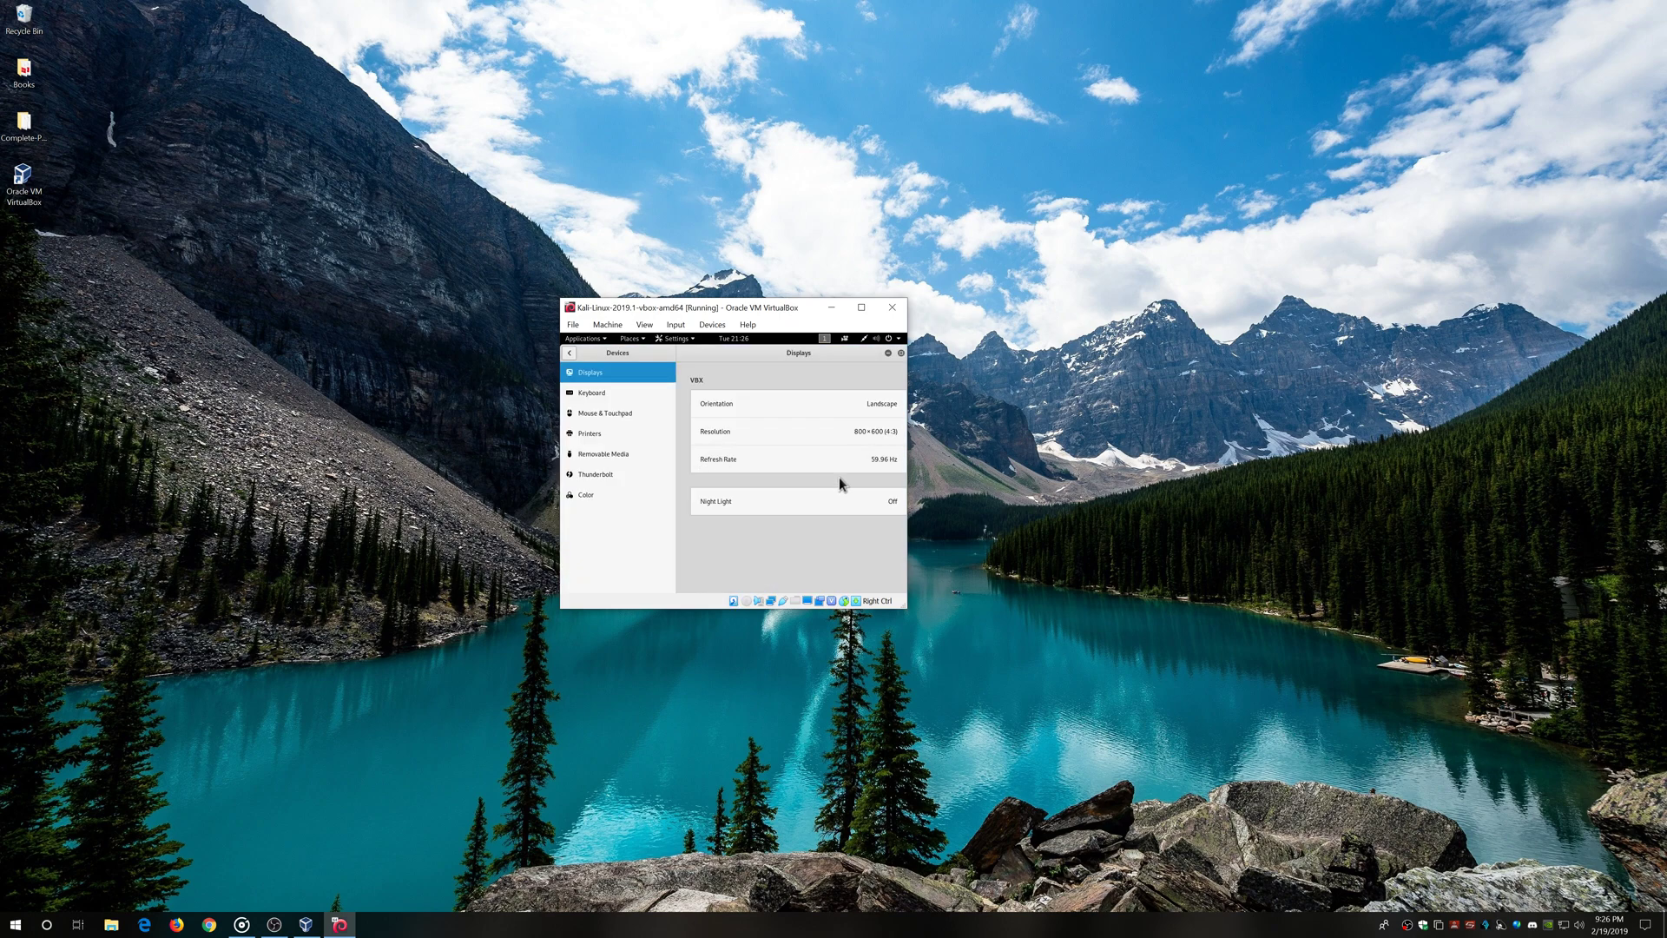
{"action": "left_click", "coordinate": [858, 434]}
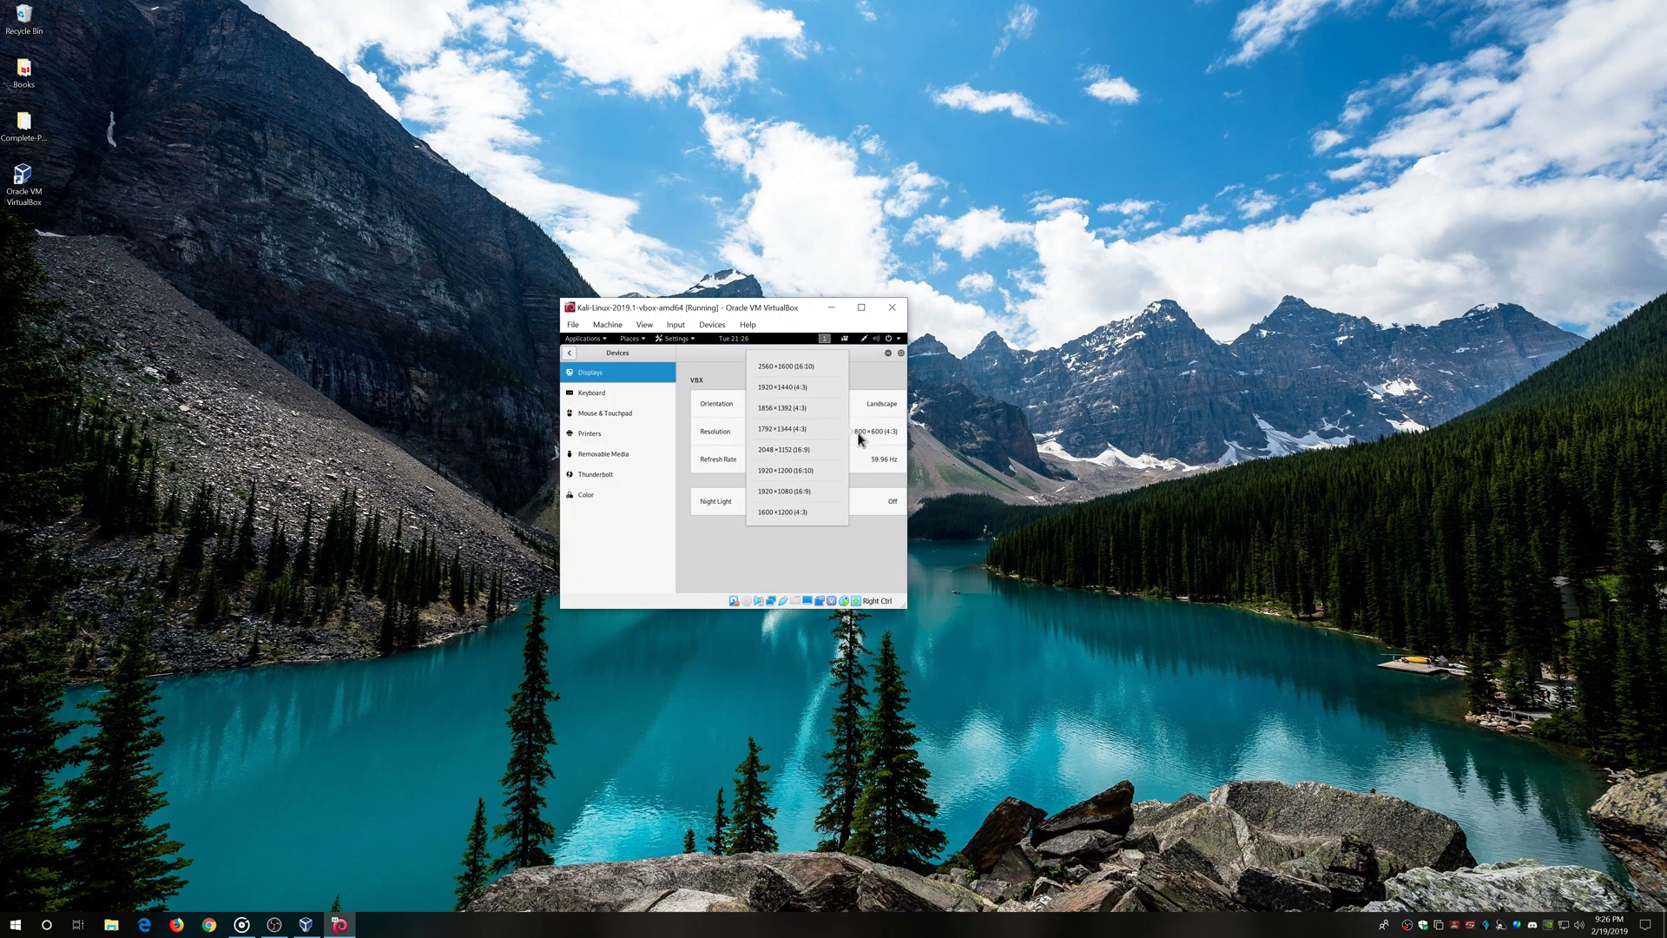
{"action": "left_click", "coordinate": [795, 365]}
{"action": "left_click", "coordinate": [895, 353]}
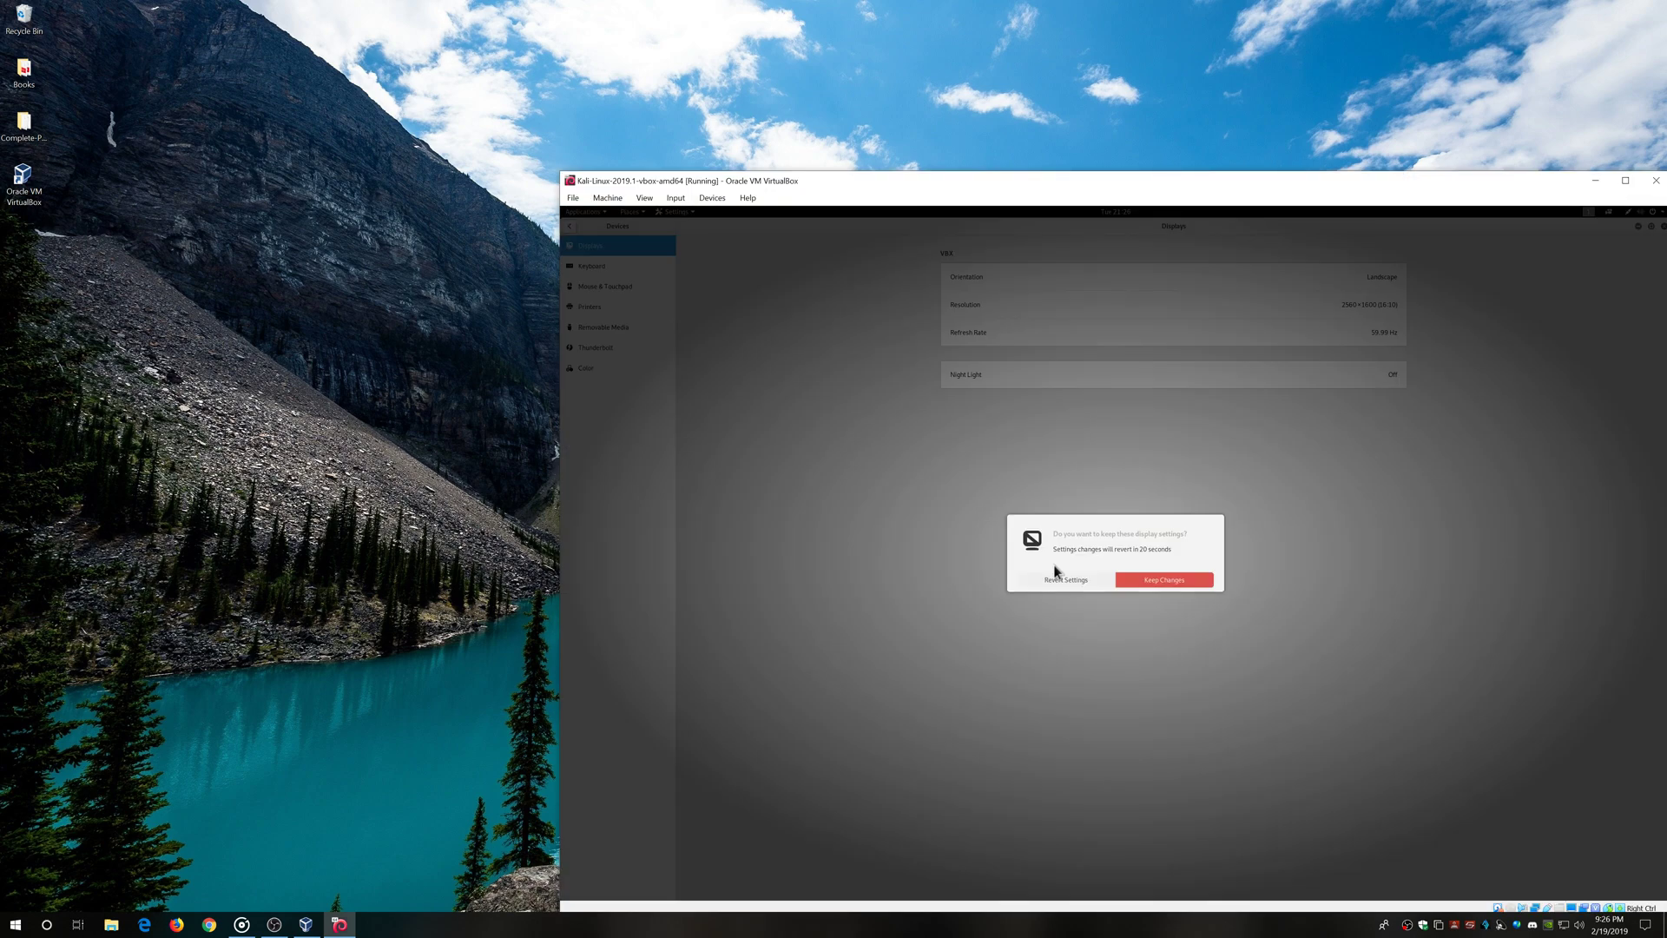
{"action": "left_click", "coordinate": [1174, 580]}
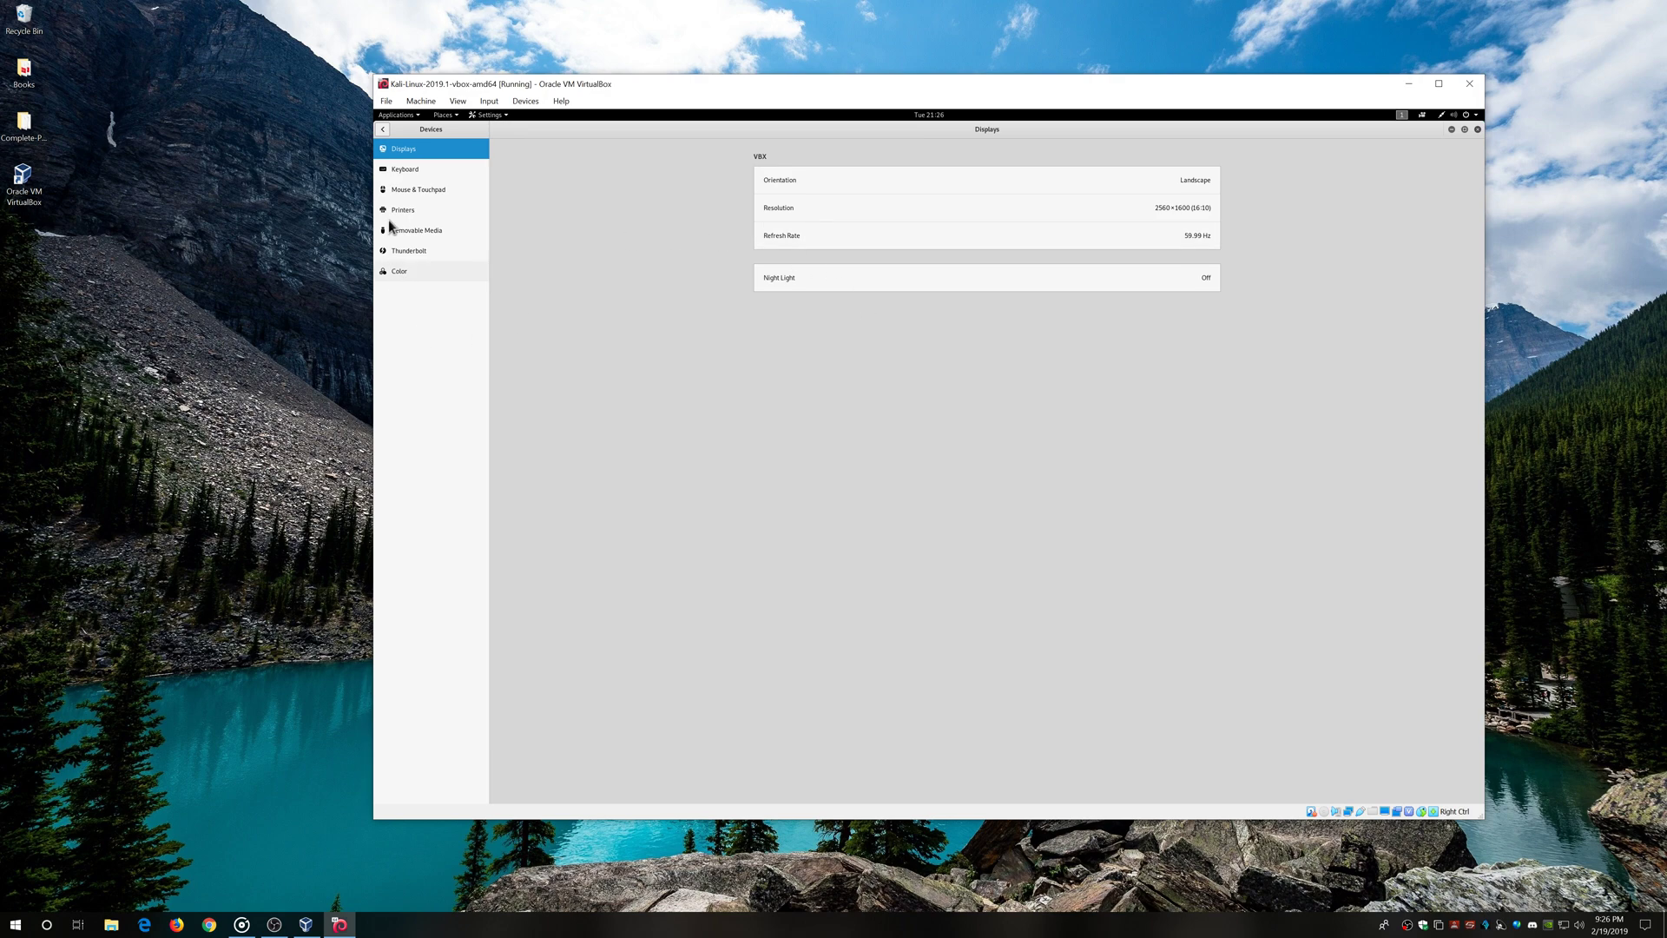
In Power settings, set Blank screen to Never and turn Automatic suspend off, then close Settings
{"action": "left_click", "coordinate": [382, 129]}
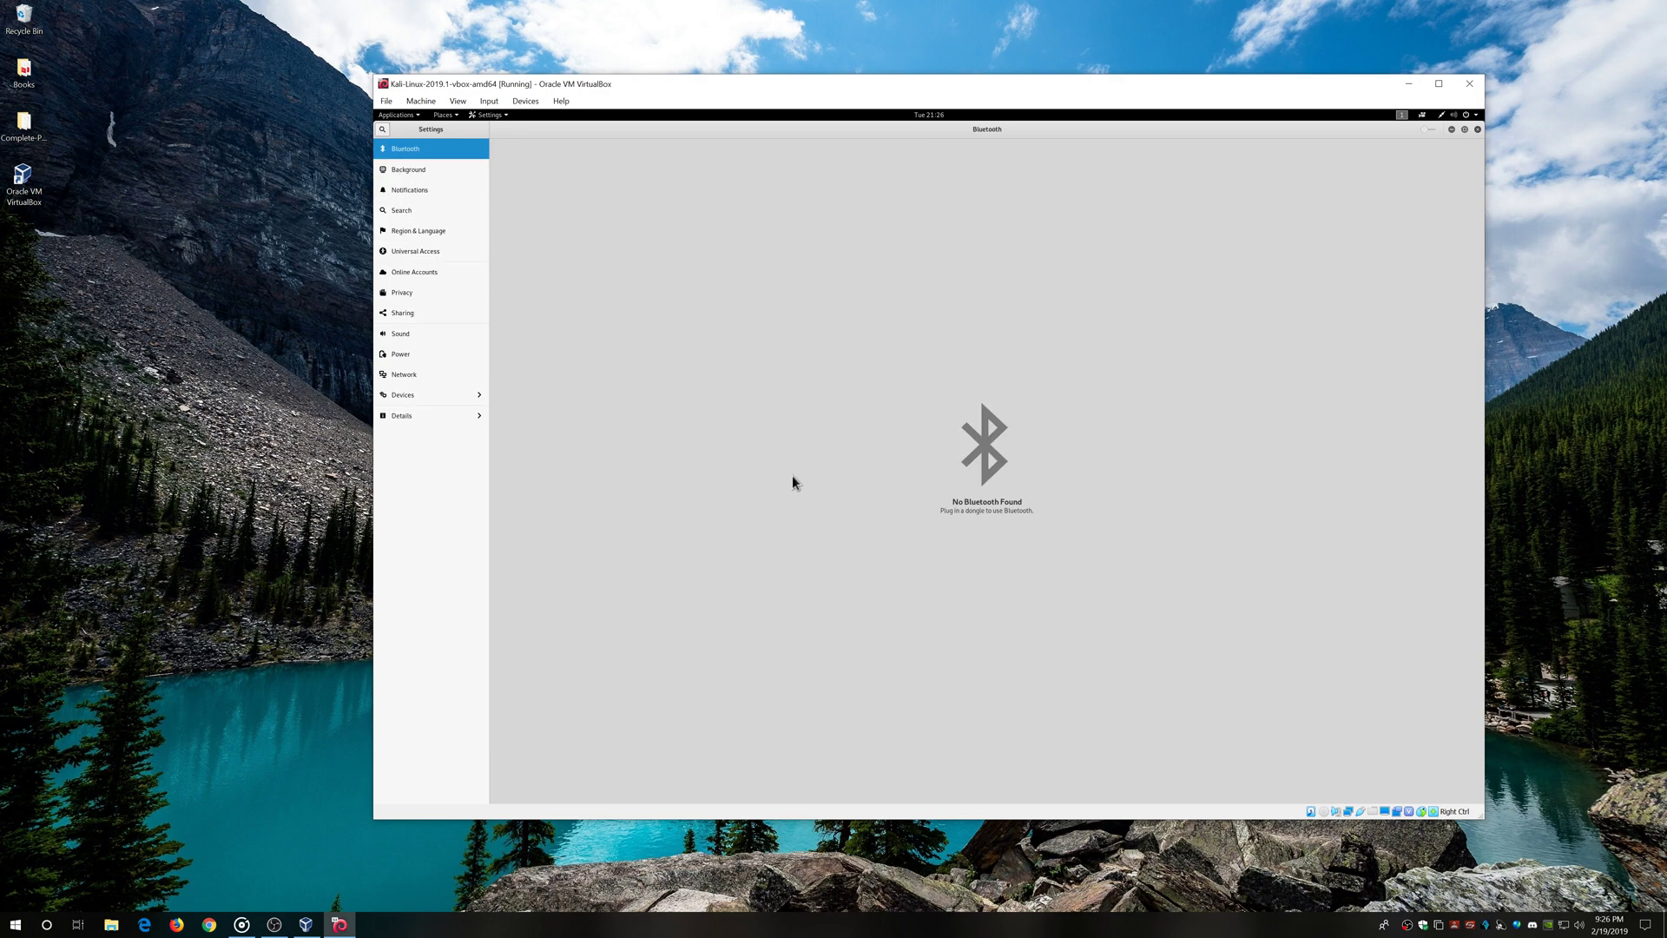
{"action": "left_click", "coordinate": [396, 358]}
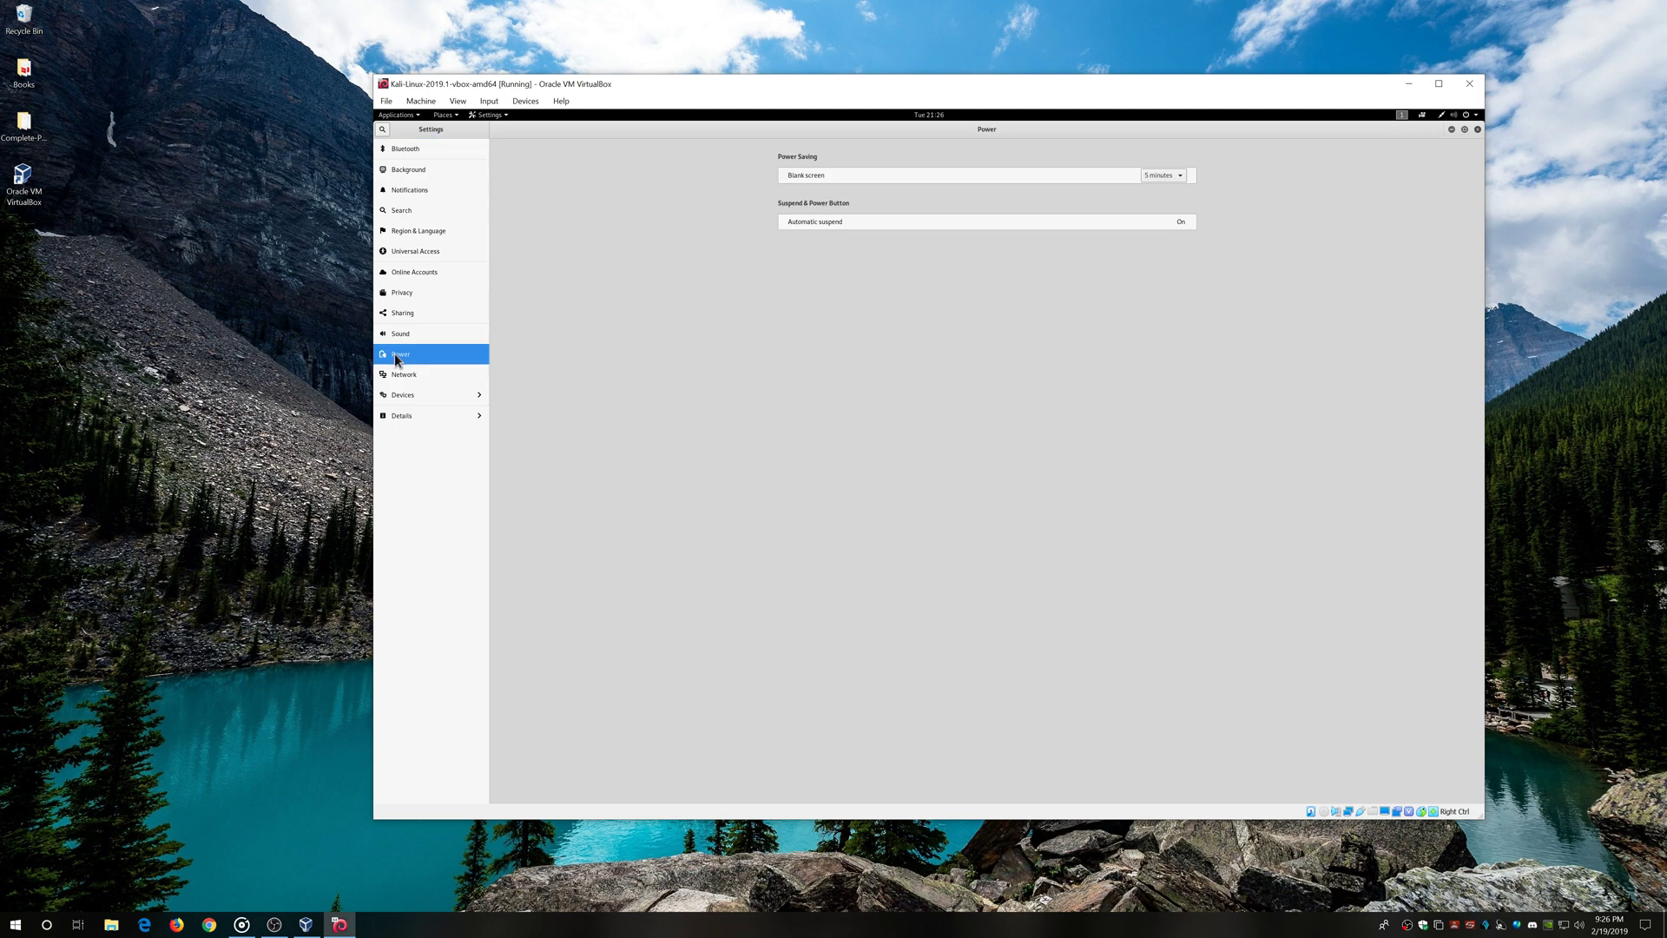
{"action": "left_click", "coordinate": [1179, 177]}
{"action": "left_click", "coordinate": [1168, 243]}
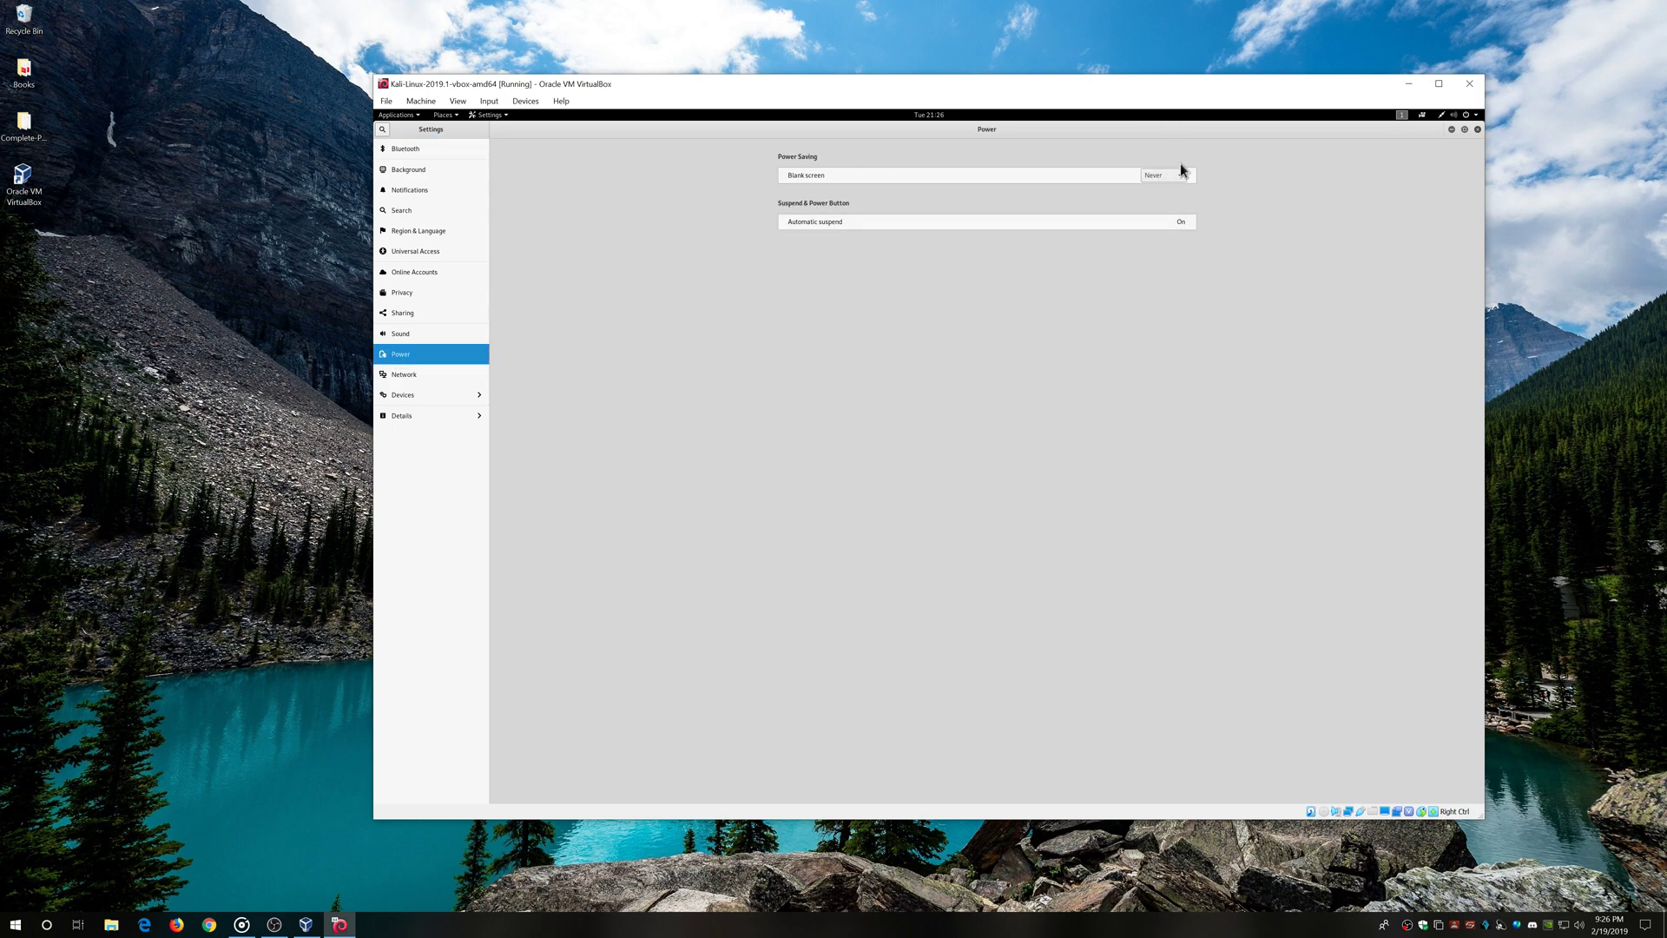
{"action": "left_click", "coordinate": [1184, 225]}
{"action": "left_click", "coordinate": [975, 464]}
{"action": "left_click", "coordinate": [984, 436]}
{"action": "left_click", "coordinate": [417, 415]}
{"action": "left_click", "coordinate": [381, 130]}
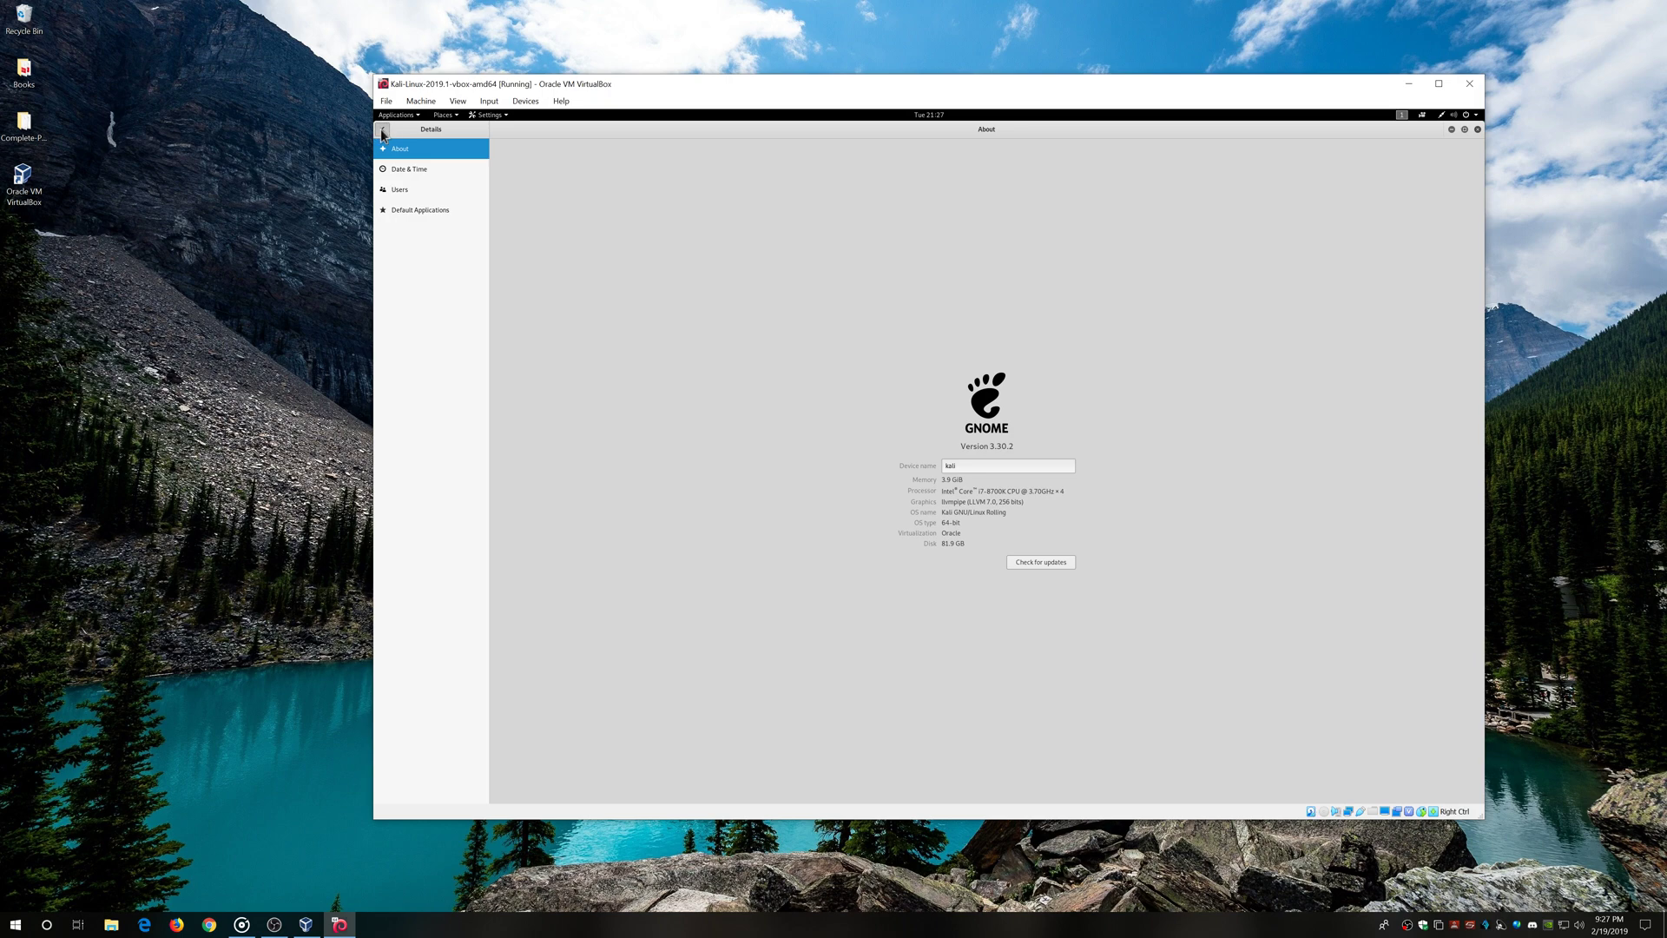
{"action": "left_click", "coordinate": [1478, 129]}
Open a terminal from the Kali desktop's right-click menu
{"action": "right_click", "coordinate": [785, 422]}
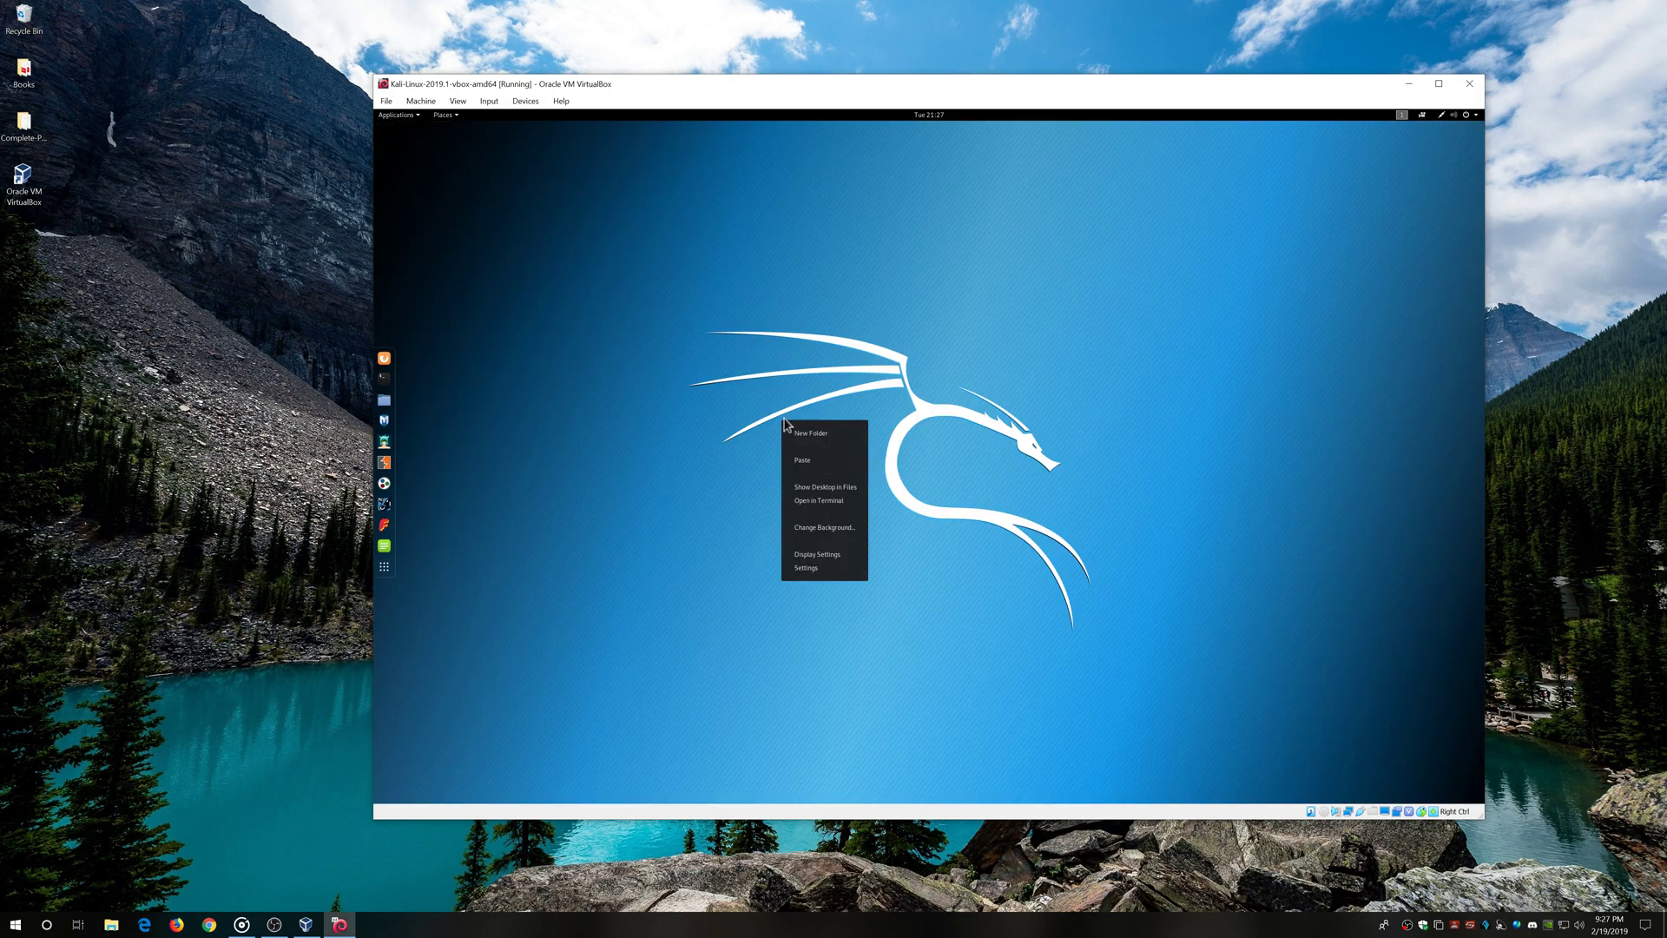
{"action": "left_click", "coordinate": [644, 483]}
{"action": "right_click", "coordinate": [828, 466]}
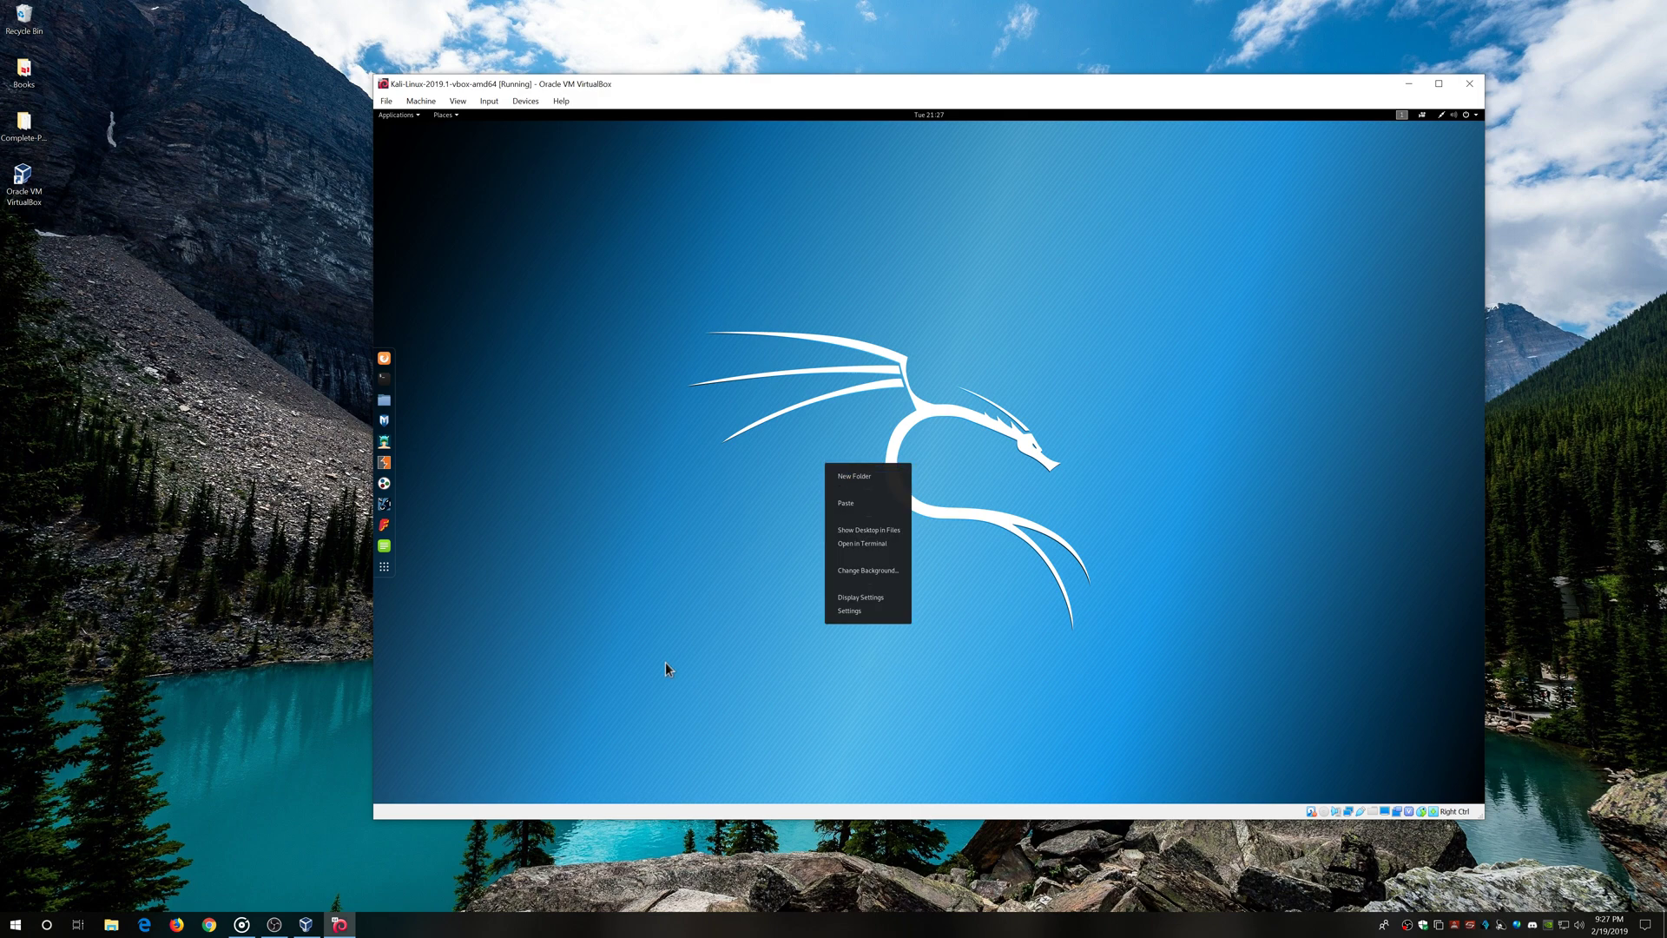
{"action": "left_click", "coordinate": [679, 667]}
{"action": "left_click", "coordinate": [384, 379]}
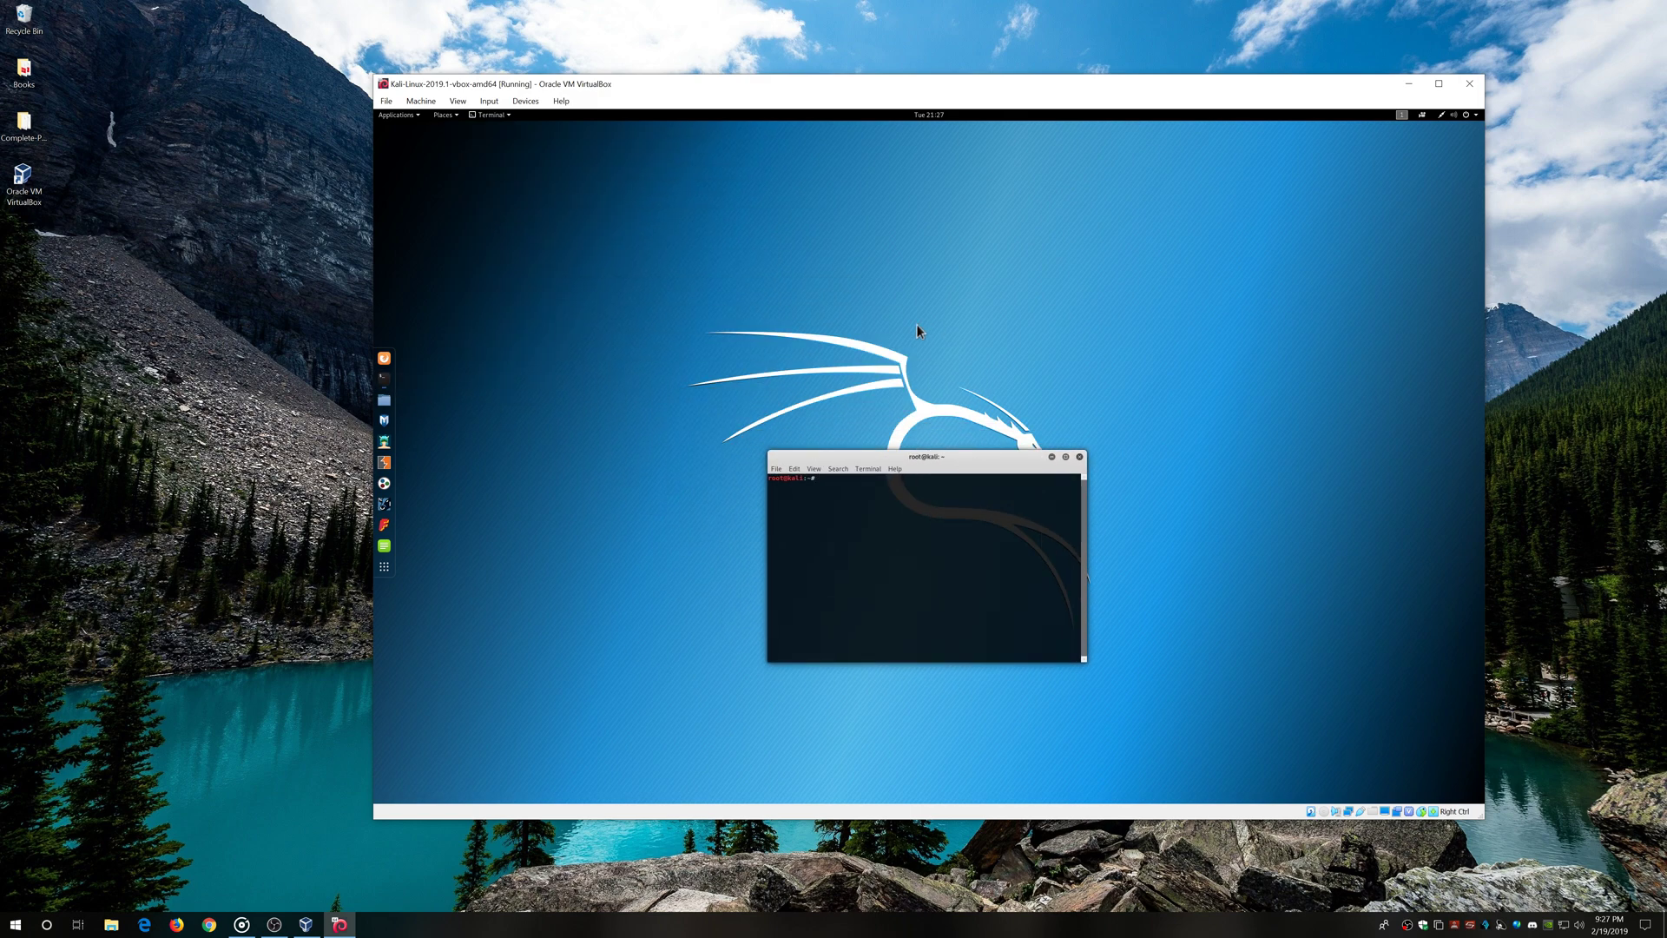
Run 'apt-get update && apt-get upgrade -y' in the terminal
{"action": "type", "text": "apt-get update && apt-get upgrade -y"}
{"action": "key", "text": "Return"}
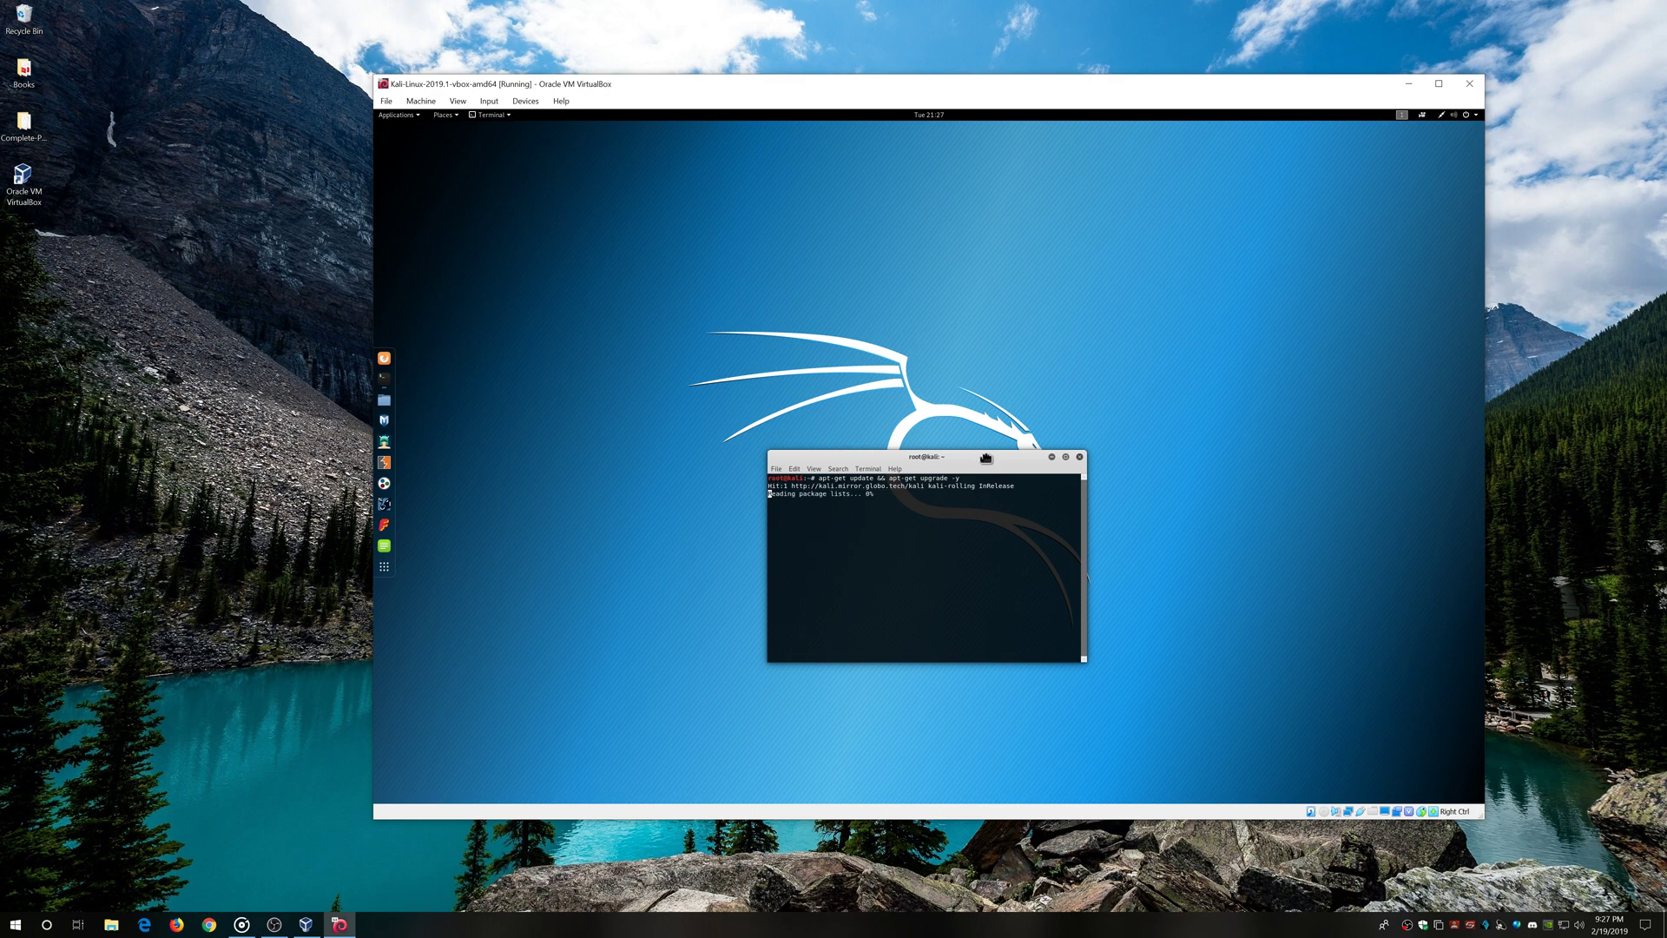
{"action": "left_click_drag", "start_coordinate": [986, 455], "coordinate": [861, 380]}
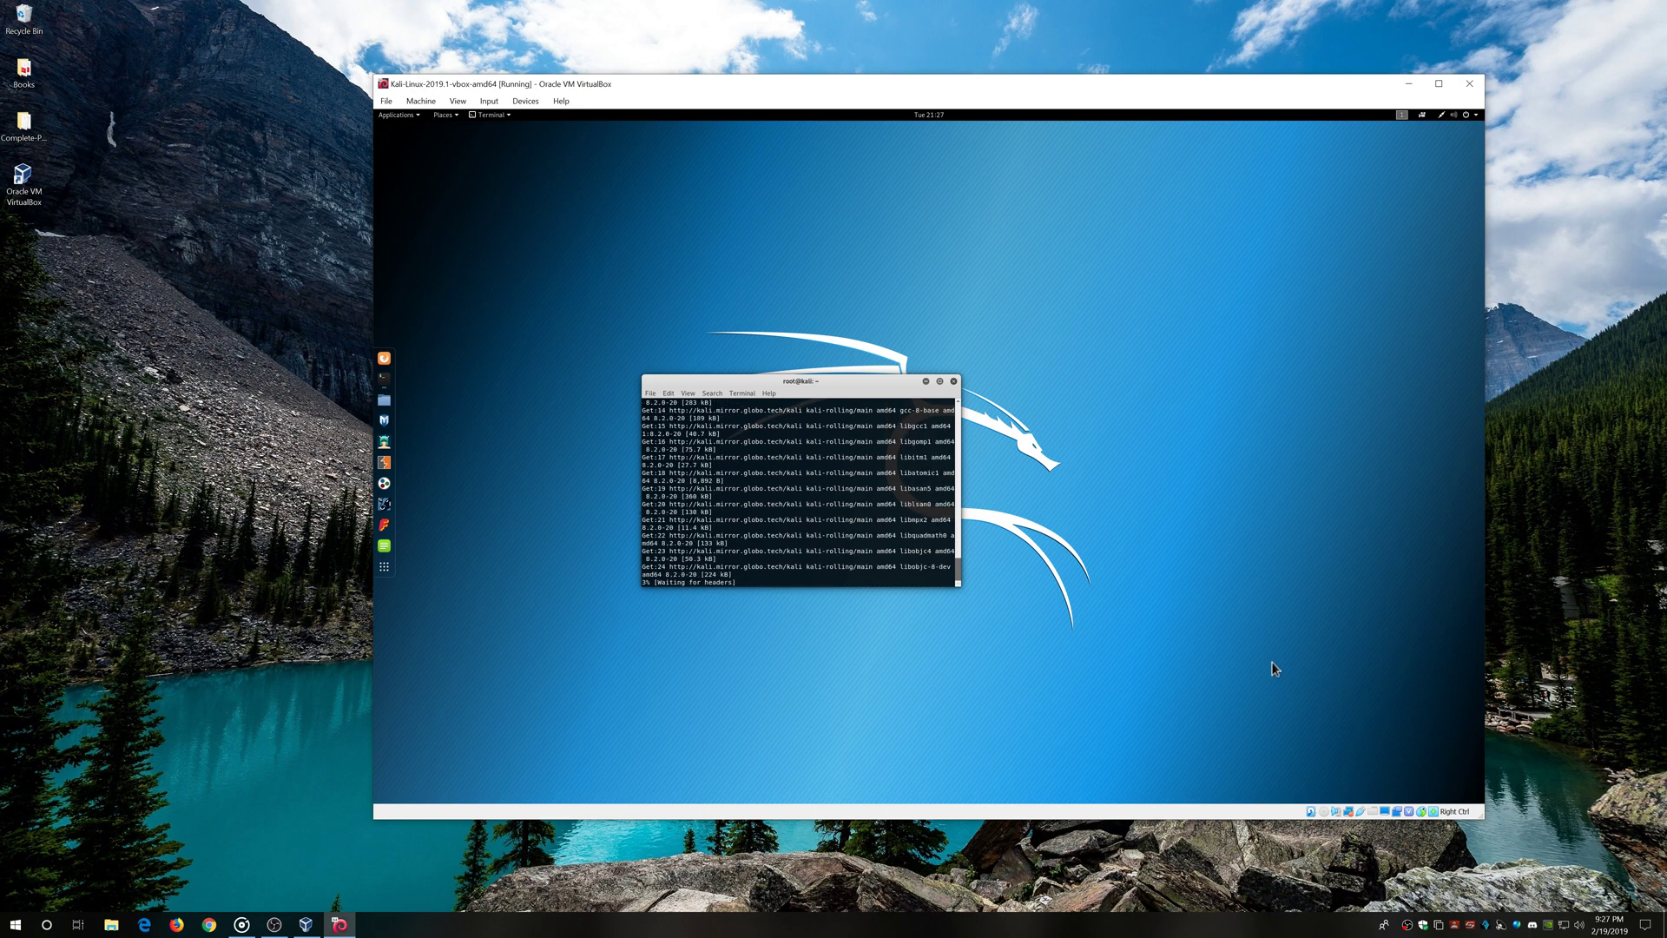
Shift the VM window left, park the terminal at the guest's upper-left, and view the applications overview
{"action": "left_click_drag", "start_coordinate": [1174, 80], "coordinate": [1088, 96]}
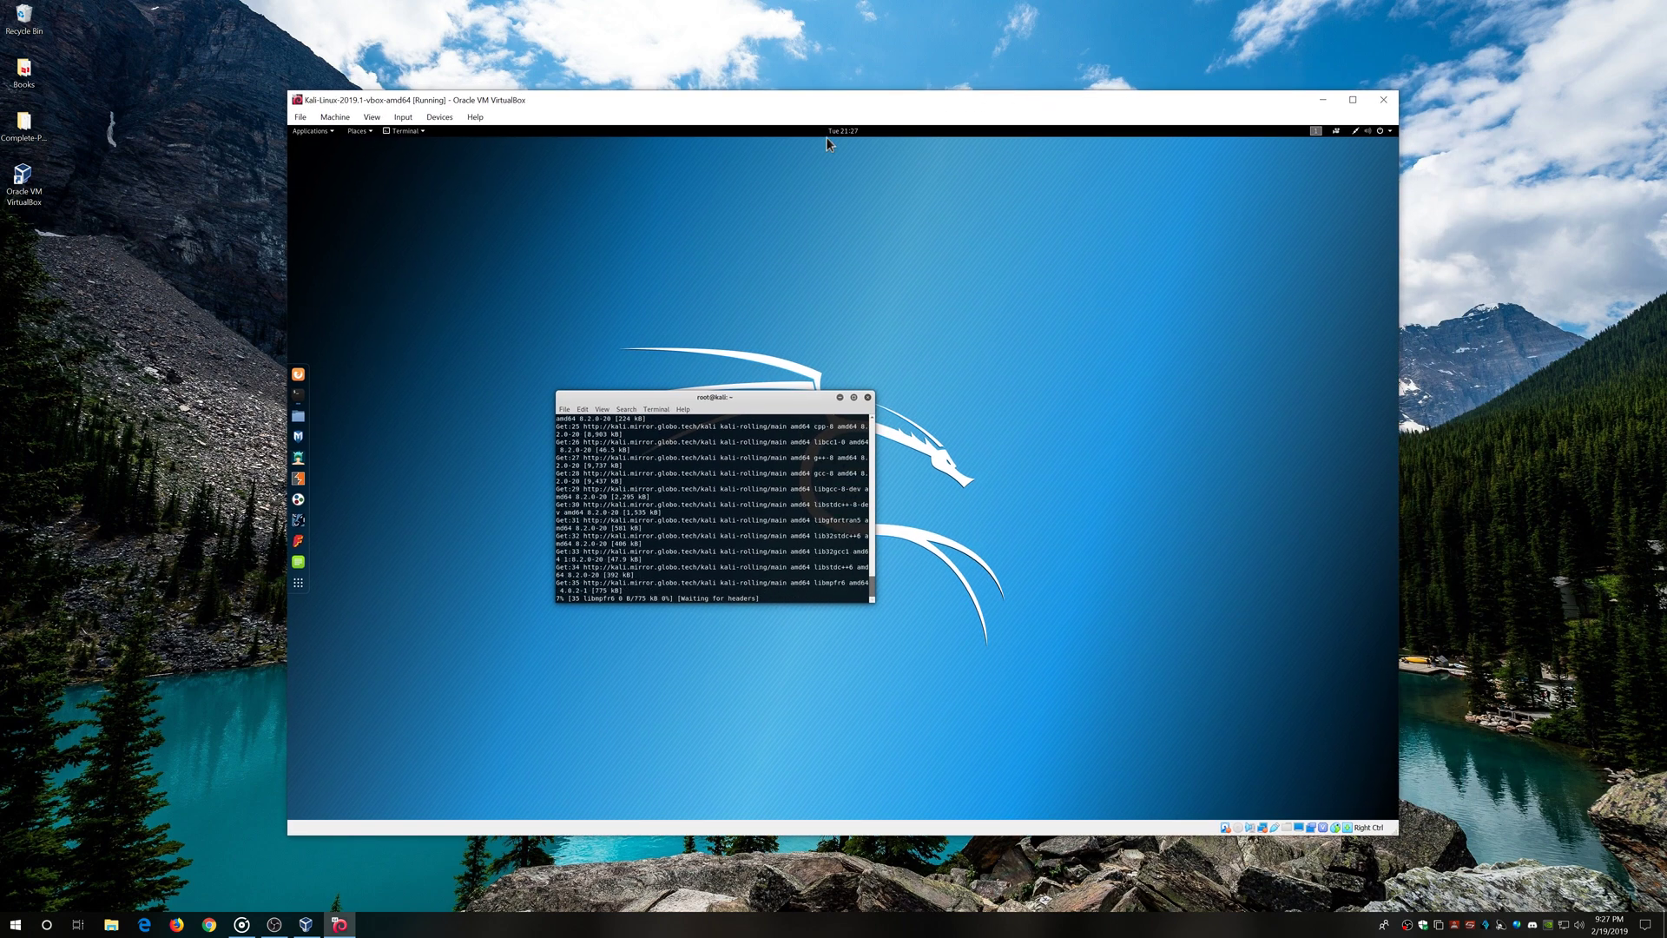
{"action": "left_click_drag", "start_coordinate": [744, 401], "coordinate": [697, 360]}
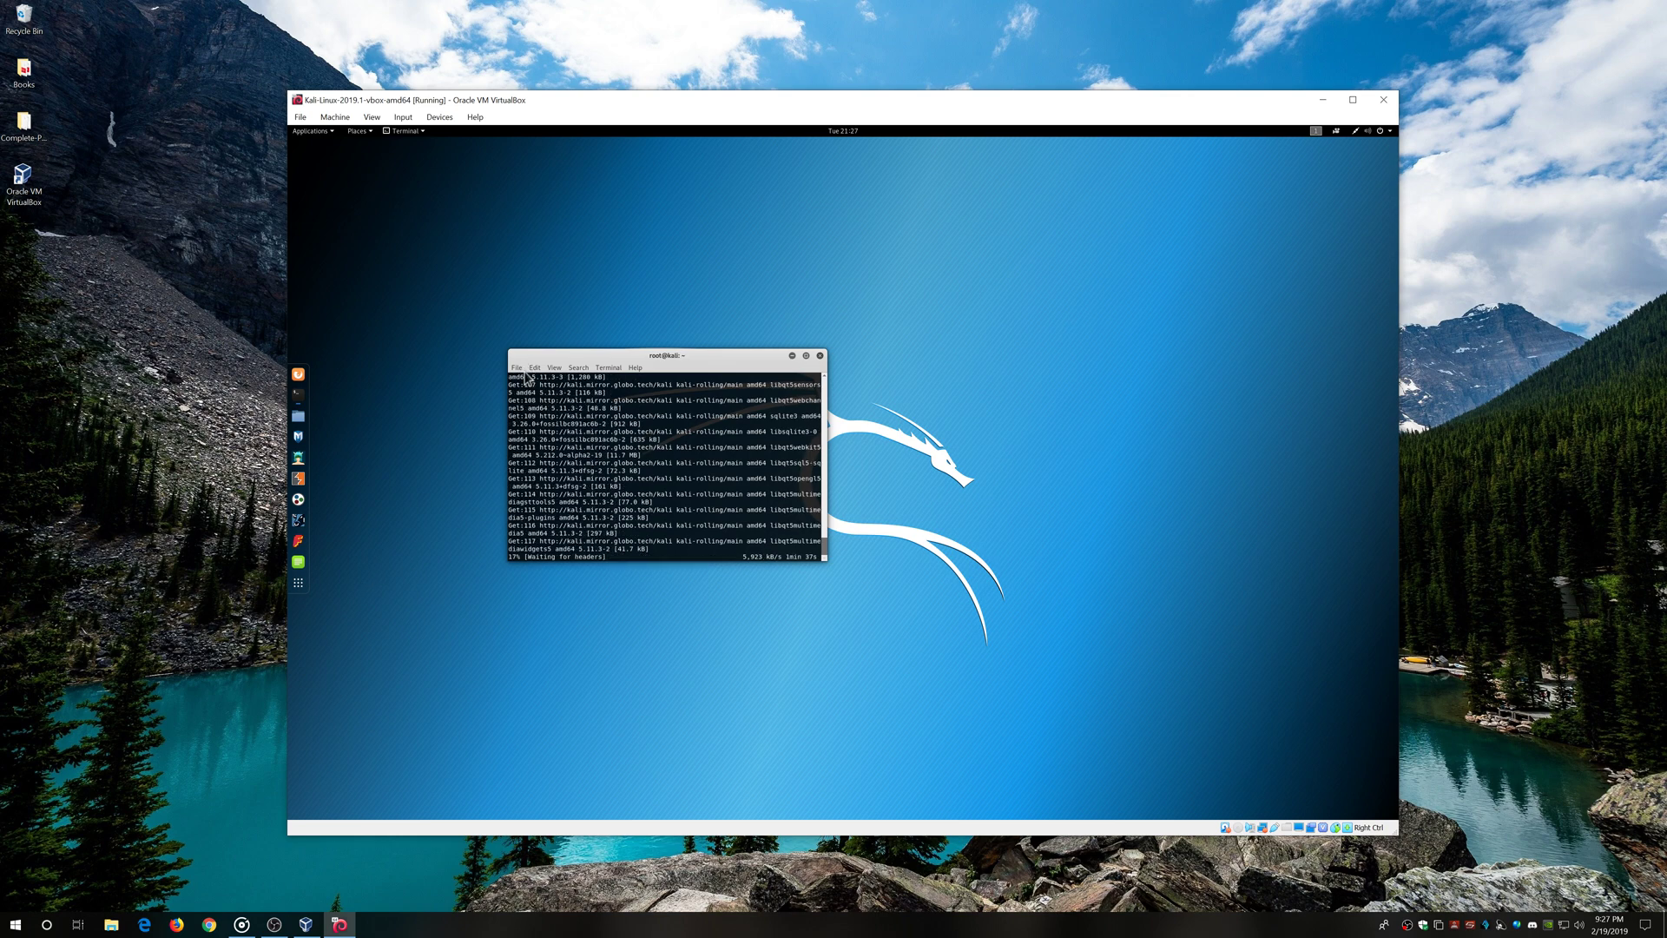
{"action": "left_click_drag", "start_coordinate": [708, 362], "coordinate": [643, 315]}
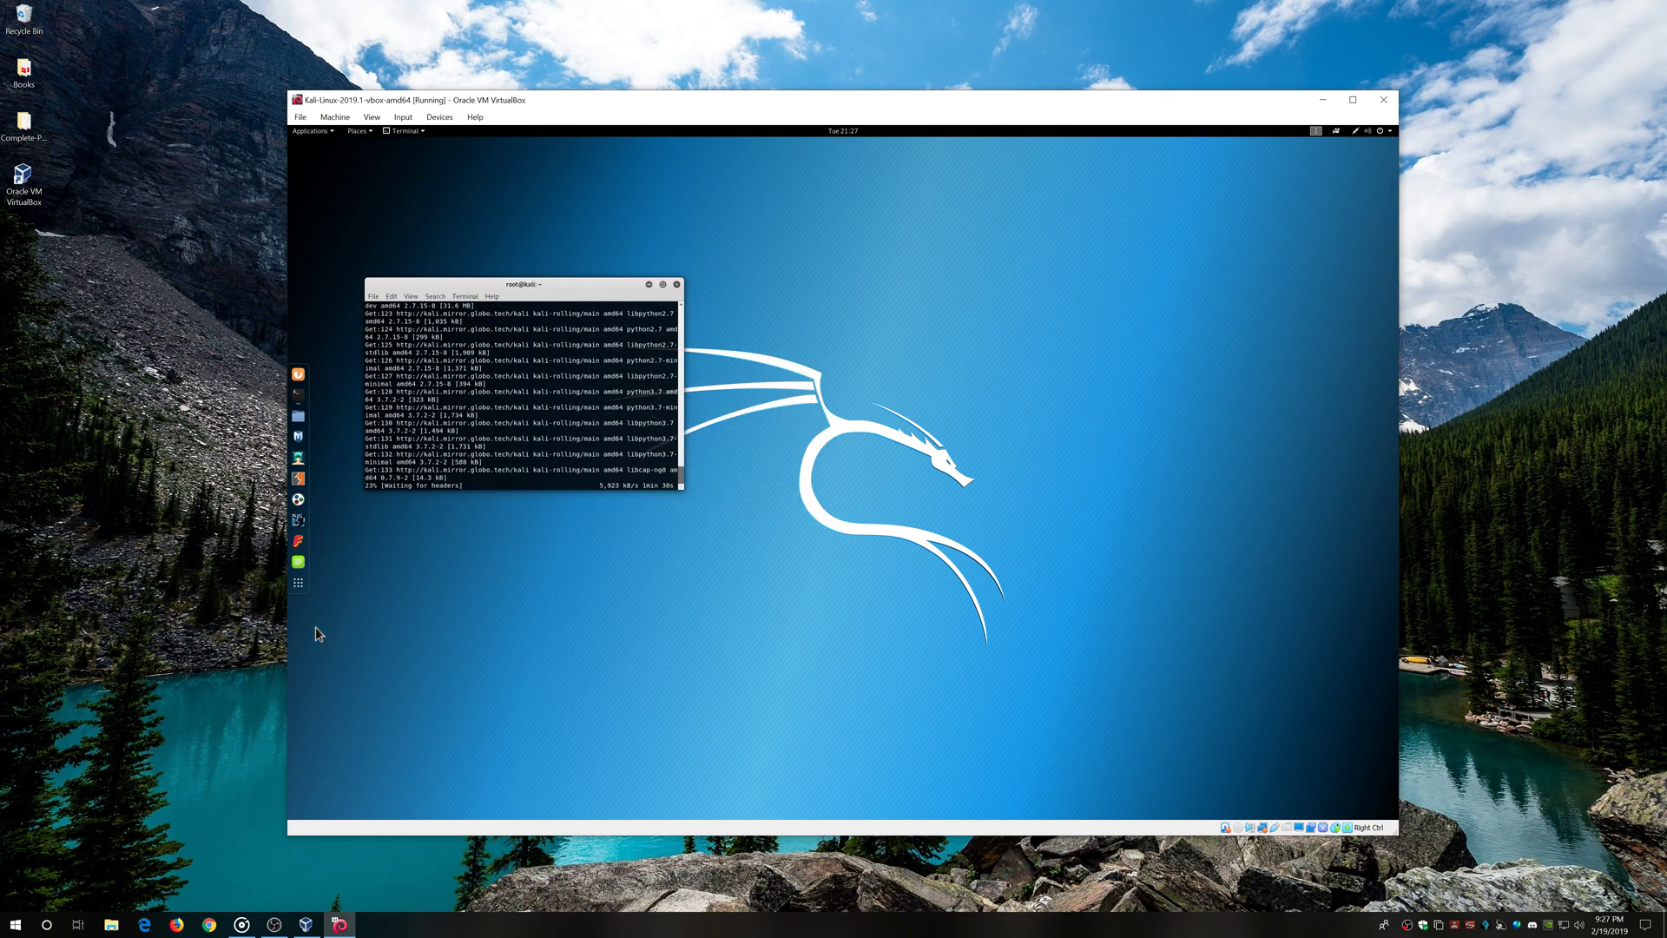
{"action": "left_click", "coordinate": [298, 583]}
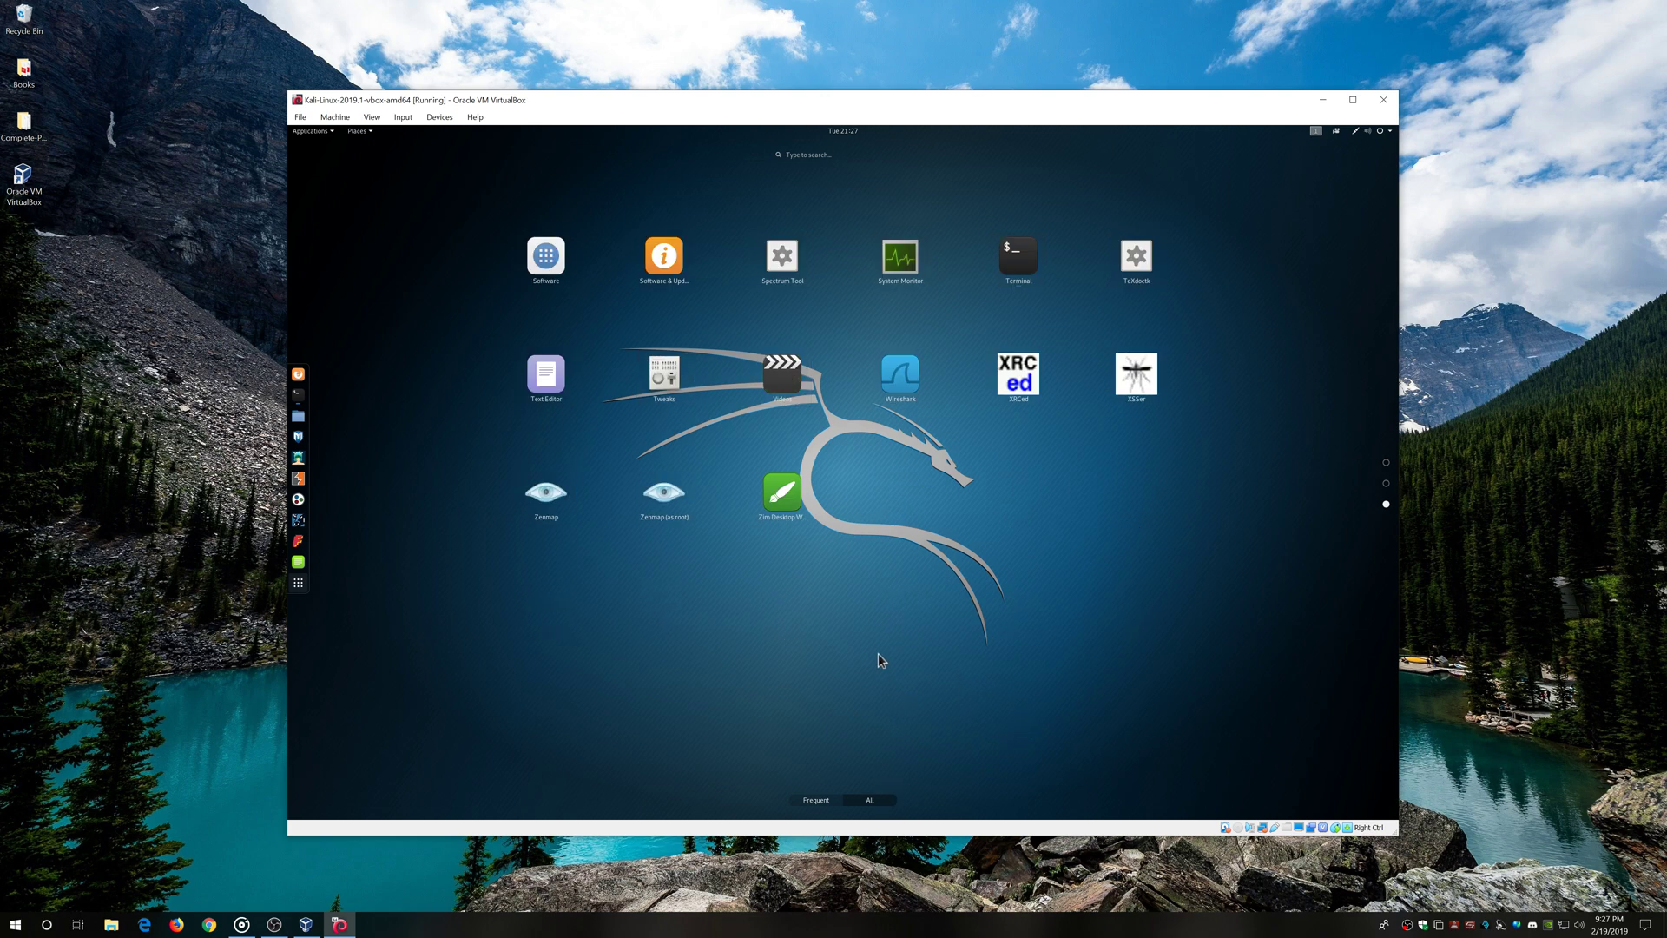
{"action": "left_click", "coordinate": [295, 588]}
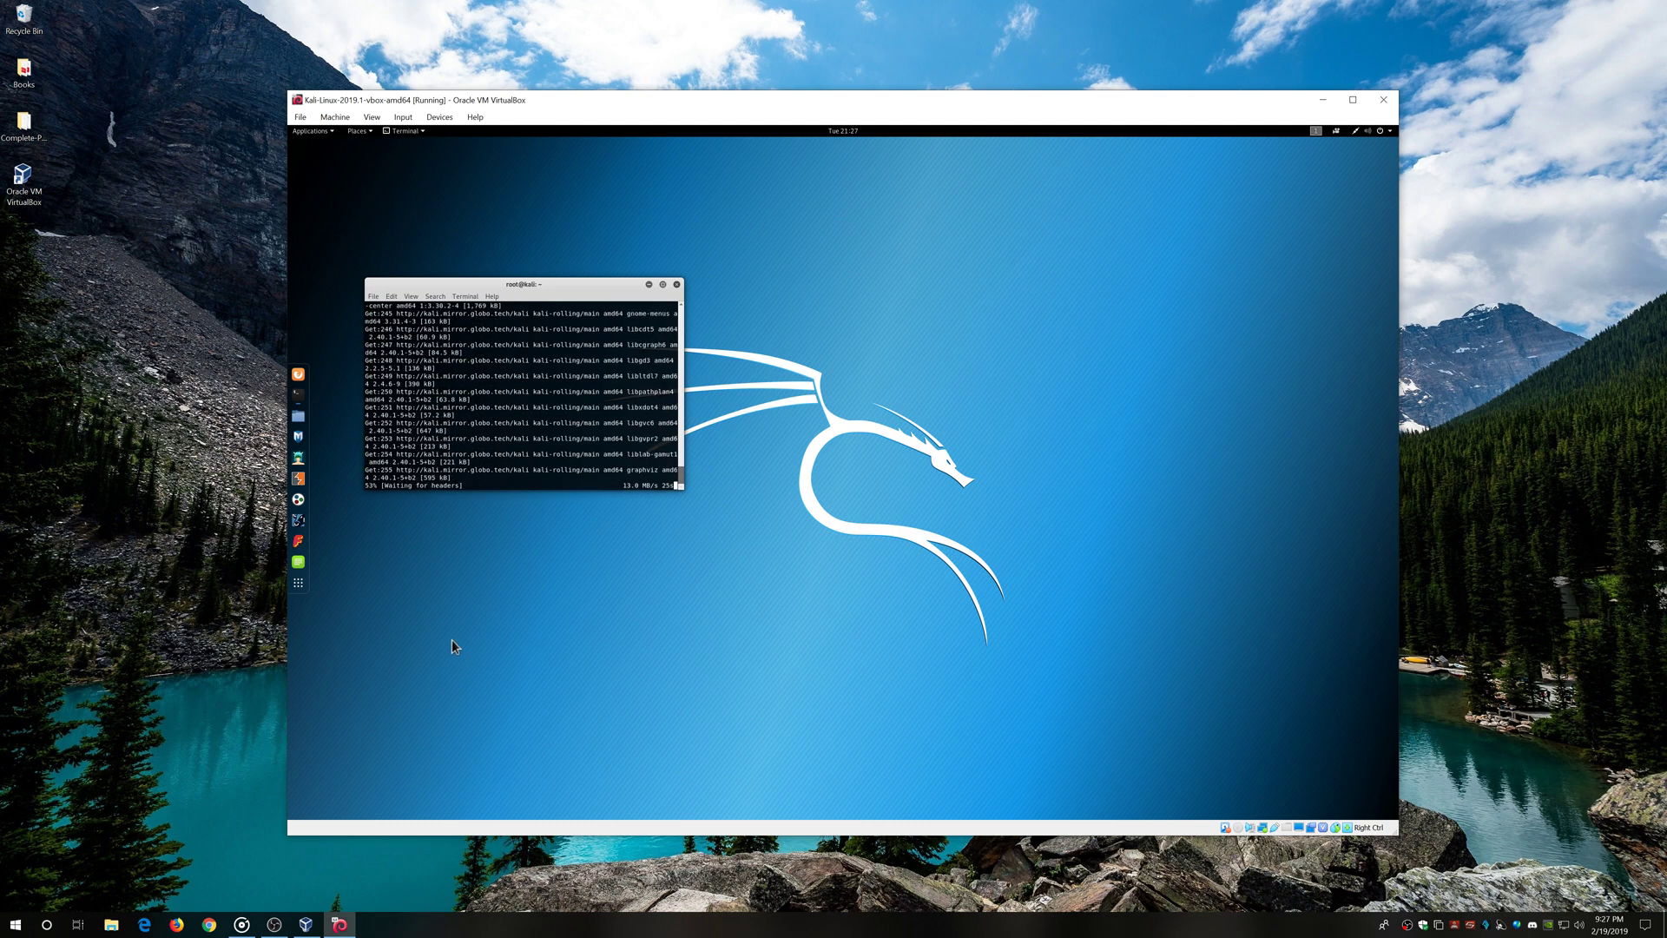
{"action": "left_click", "coordinate": [111, 924]}
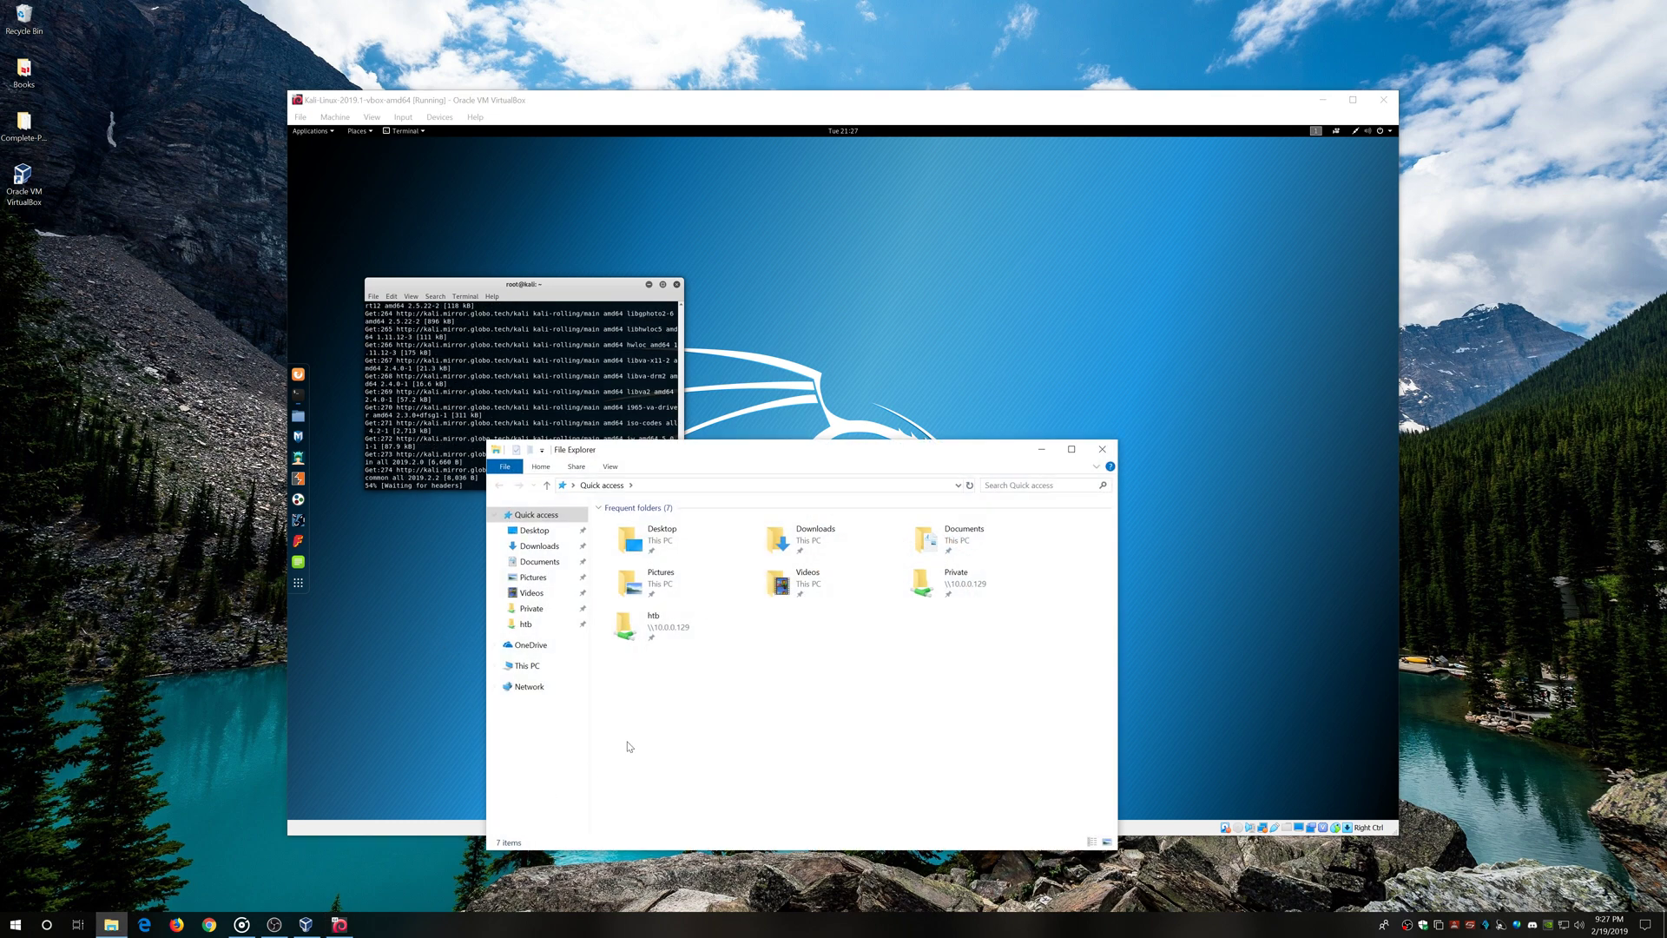
{"action": "left_click", "coordinate": [539, 667]}
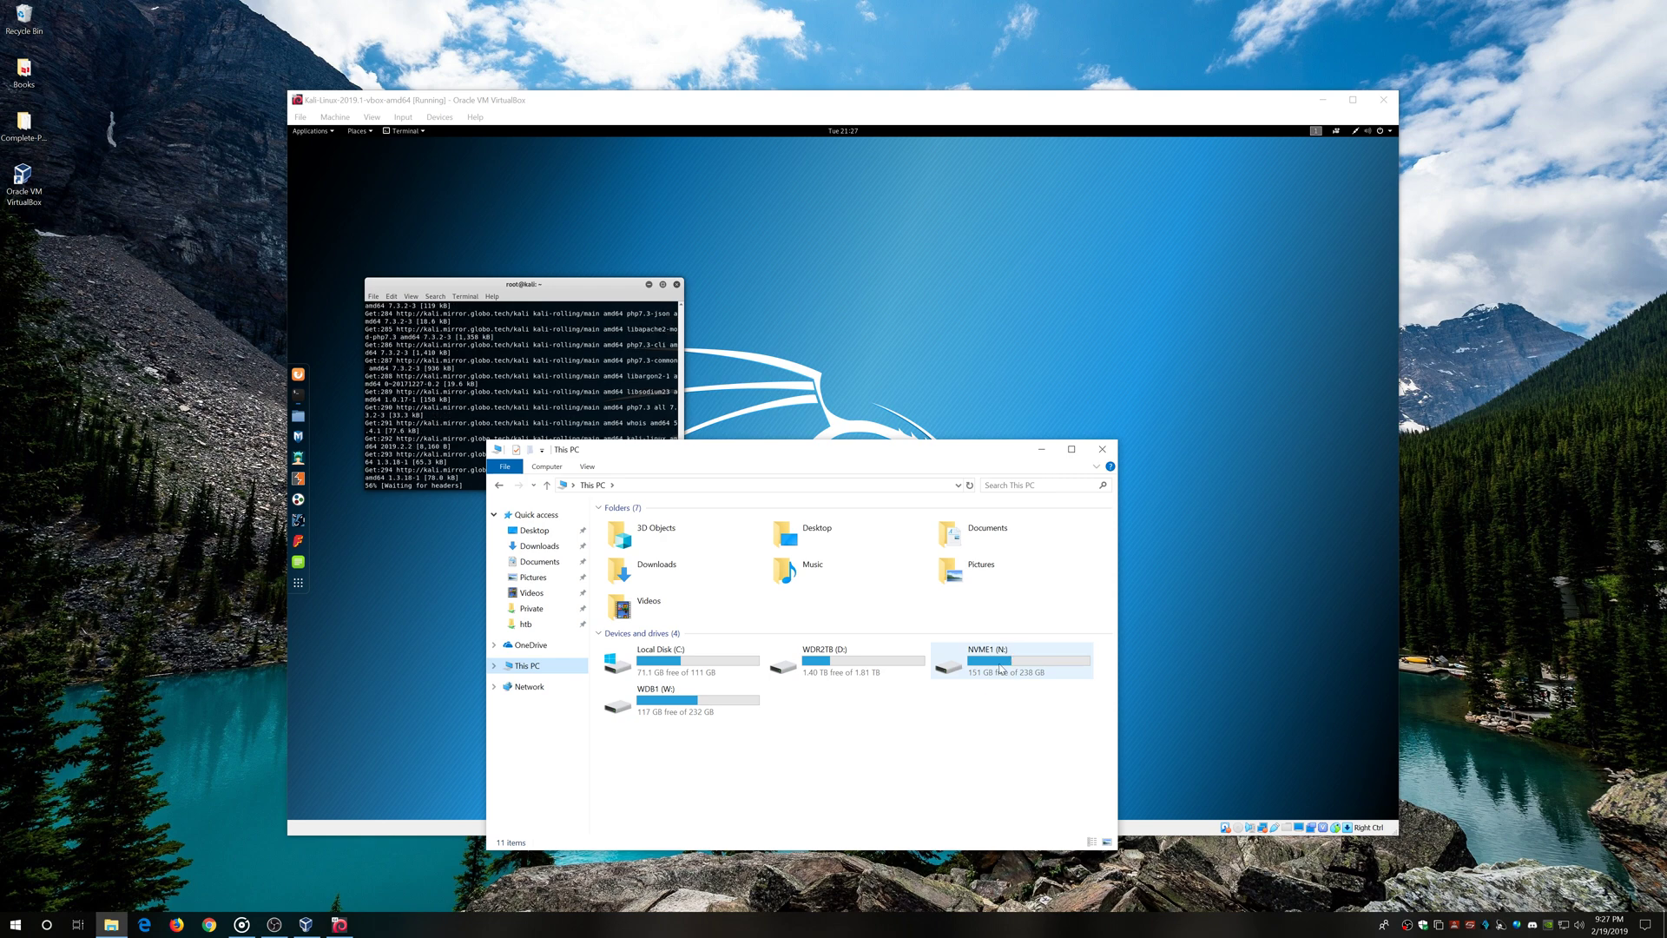
{"action": "left_click", "coordinate": [688, 707]}
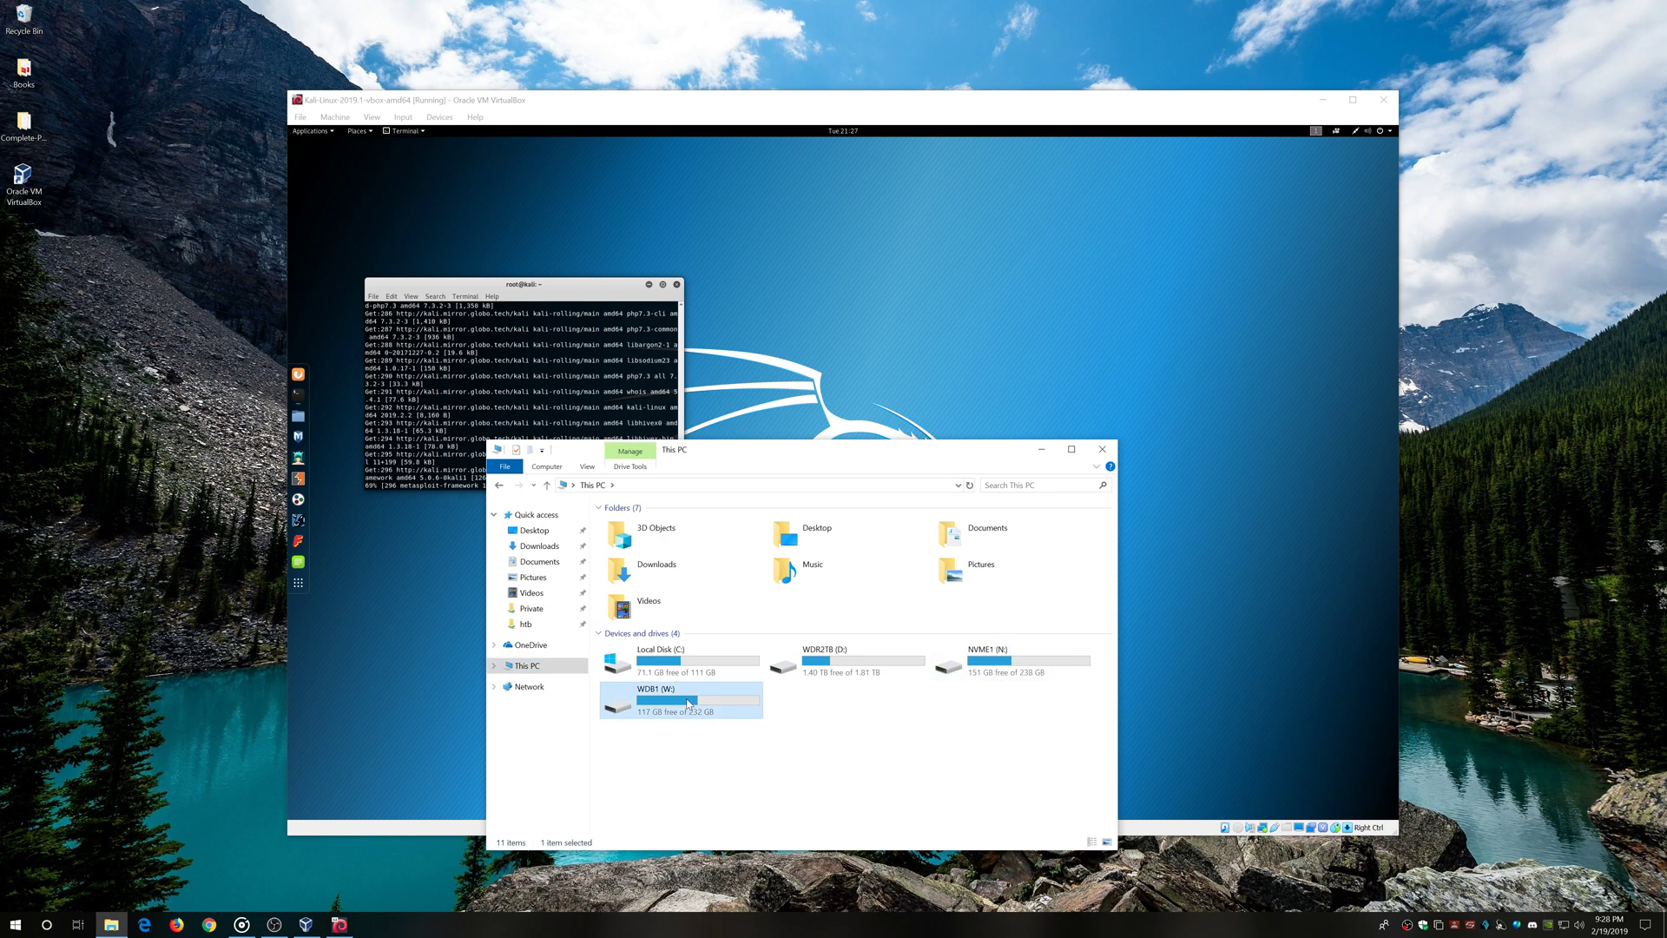
{"action": "right_click", "coordinate": [688, 703]}
{"action": "left_click", "coordinate": [737, 692]}
{"action": "left_click_drag", "start_coordinate": [803, 595], "coordinate": [777, 469]}
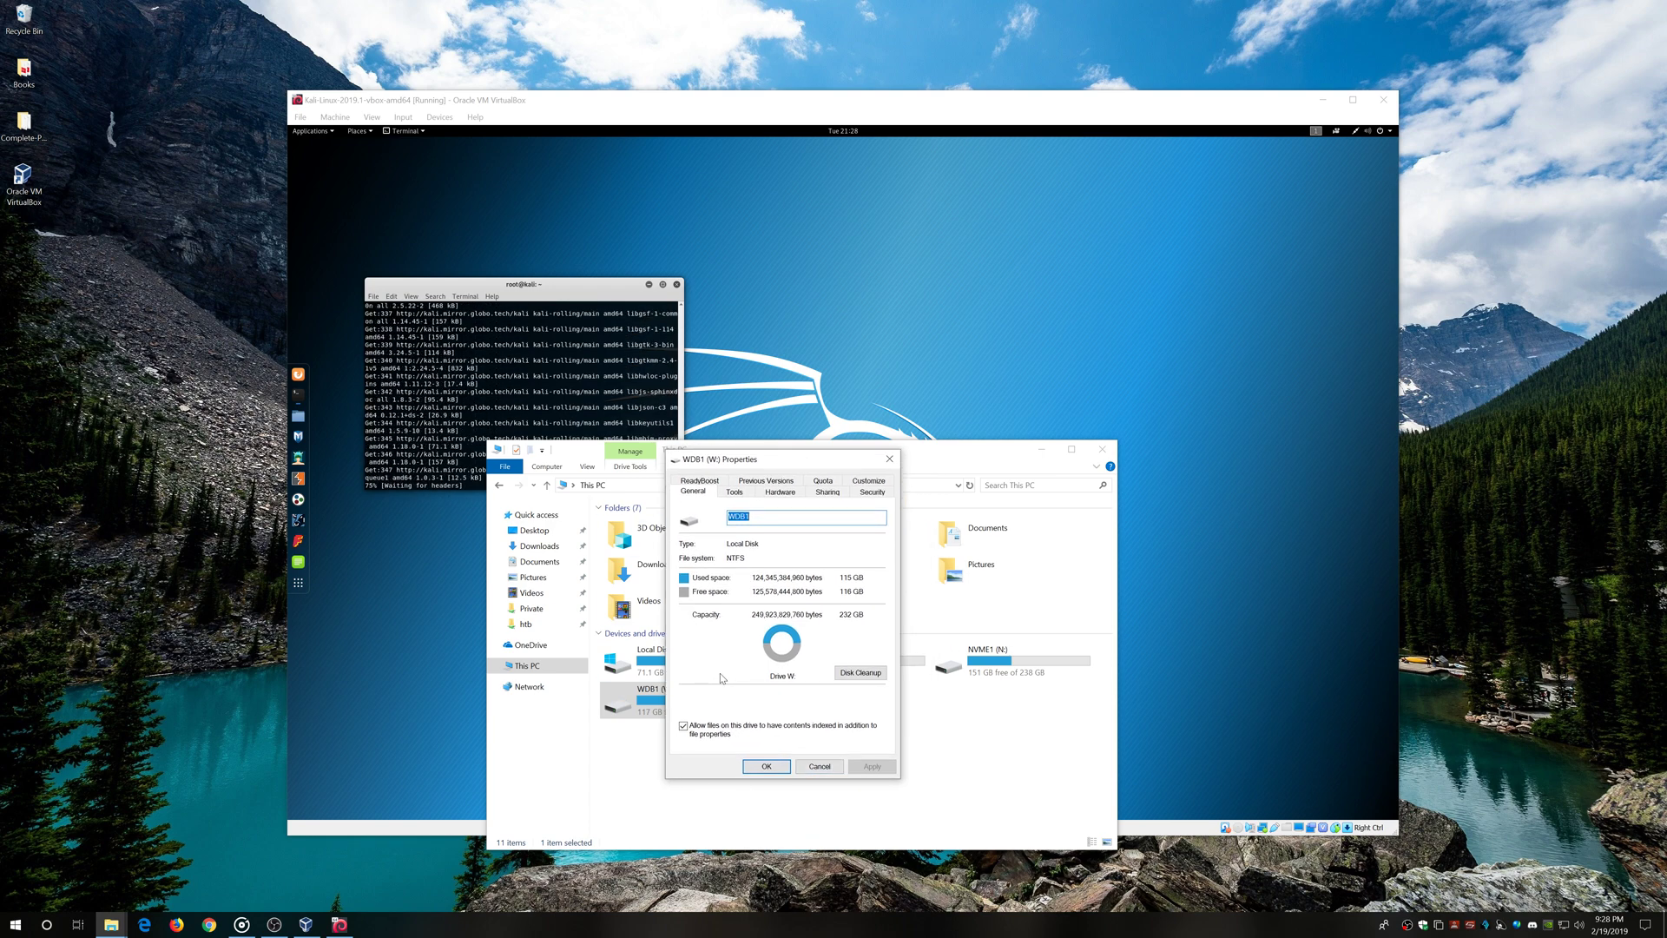
{"action": "left_click_drag", "start_coordinate": [782, 470], "coordinate": [777, 496]}
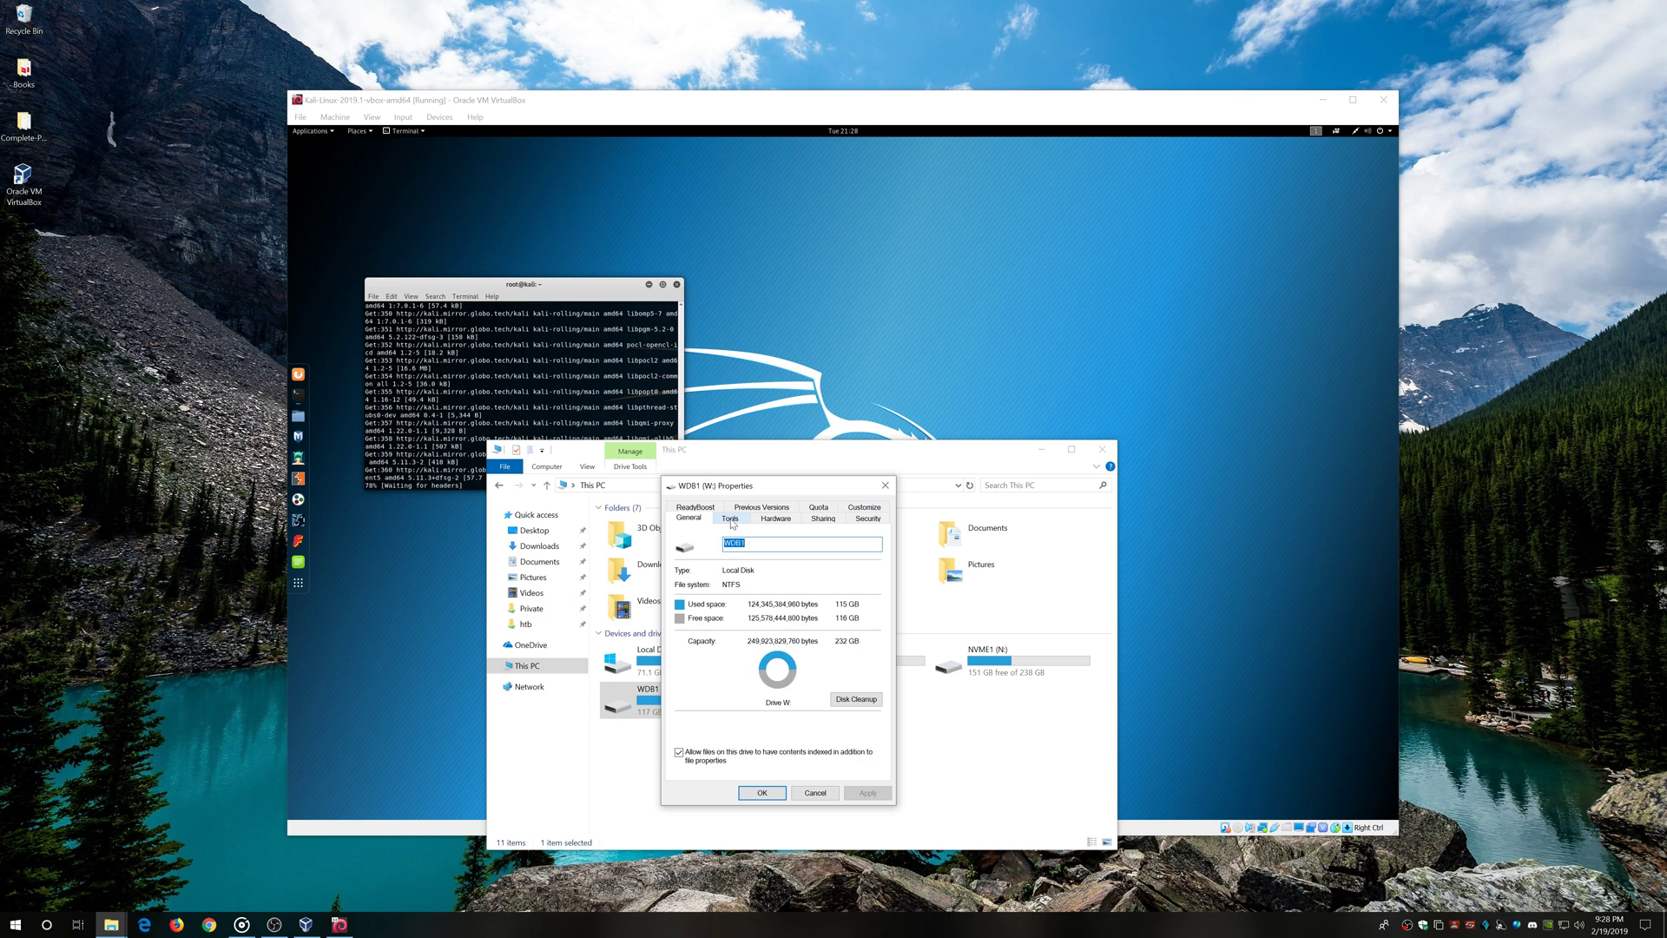
{"action": "left_click", "coordinate": [884, 485]}
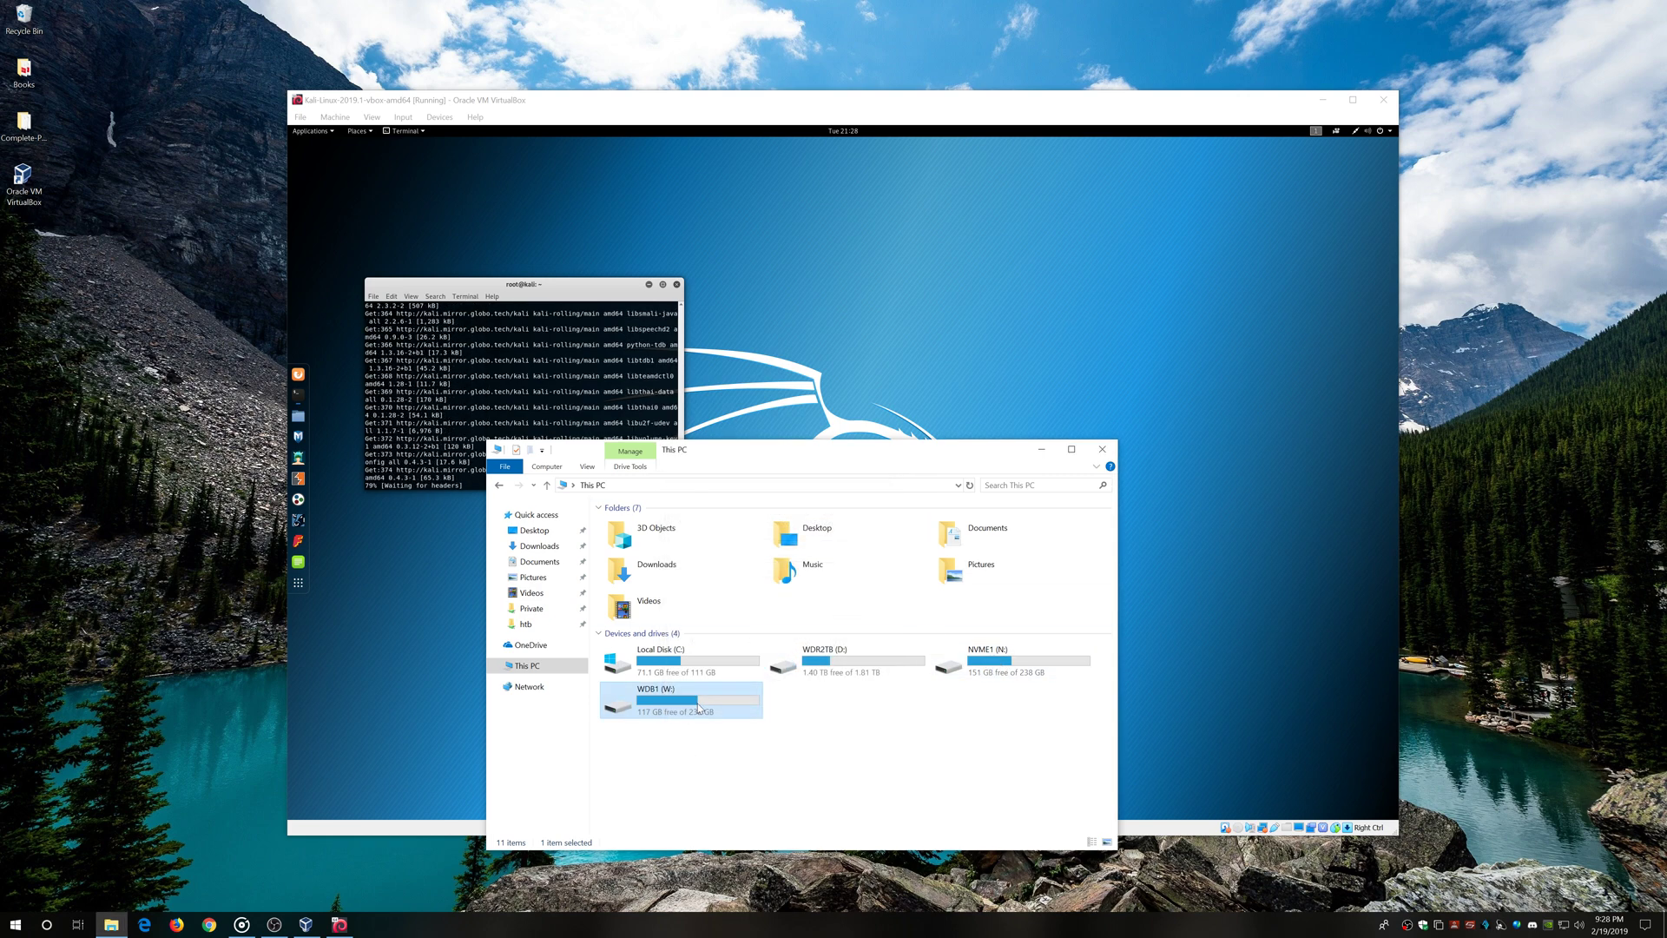
{"action": "left_click", "coordinate": [1009, 660]}
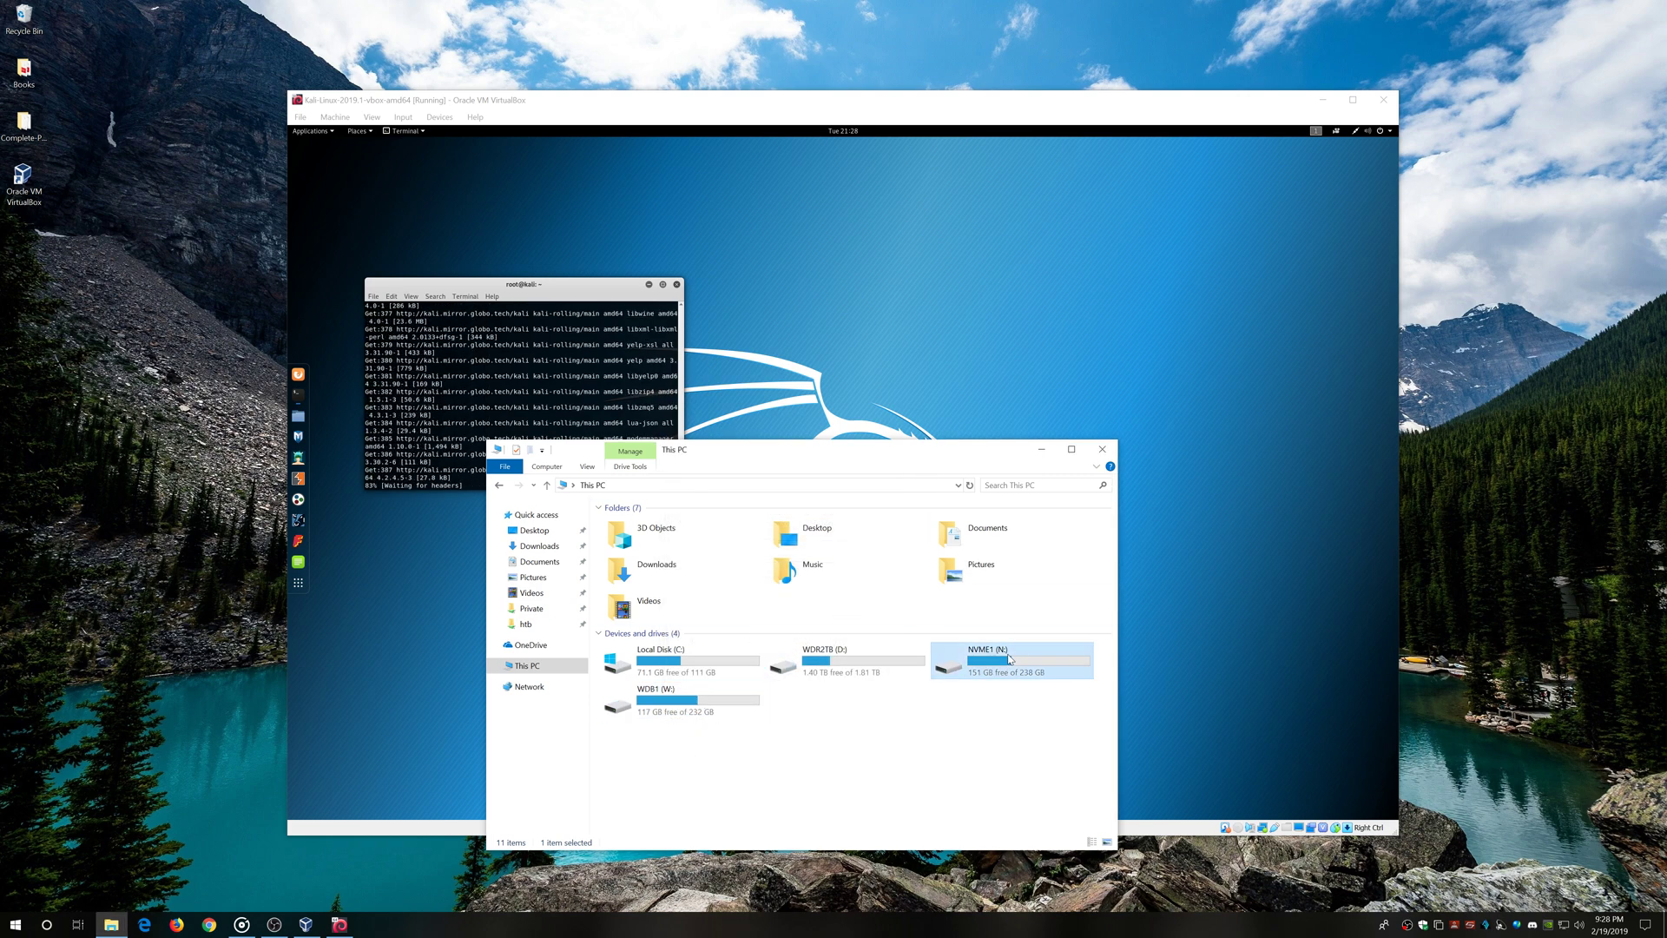
{"action": "double_click", "coordinate": [996, 655]}
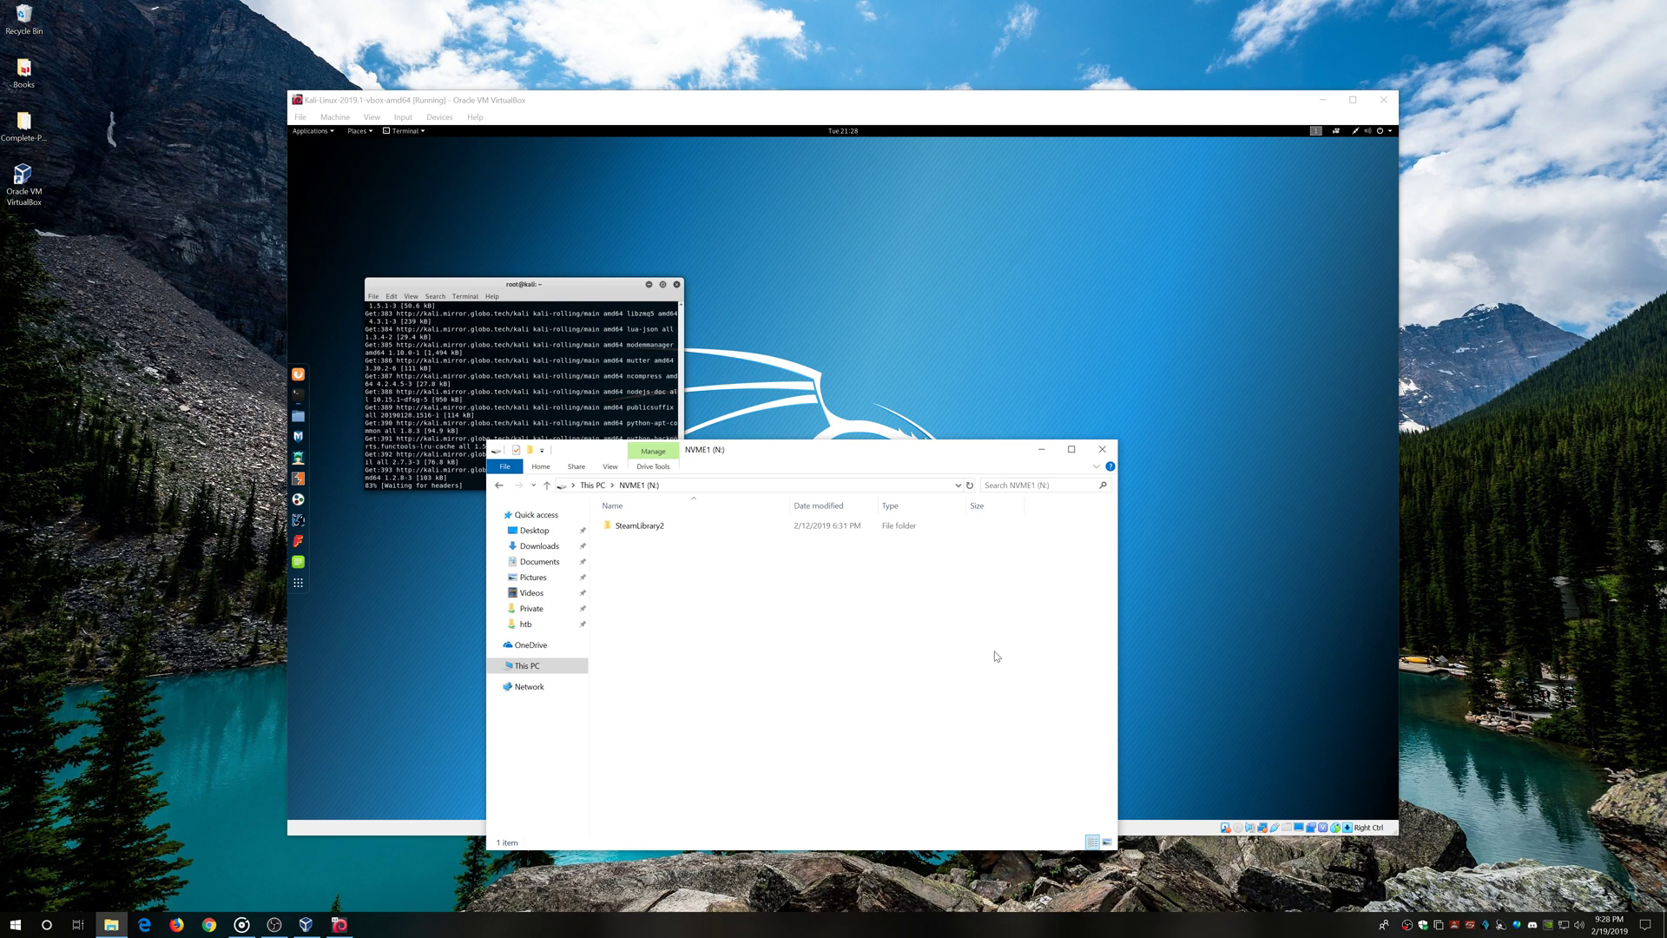
{"action": "left_click", "coordinate": [586, 485]}
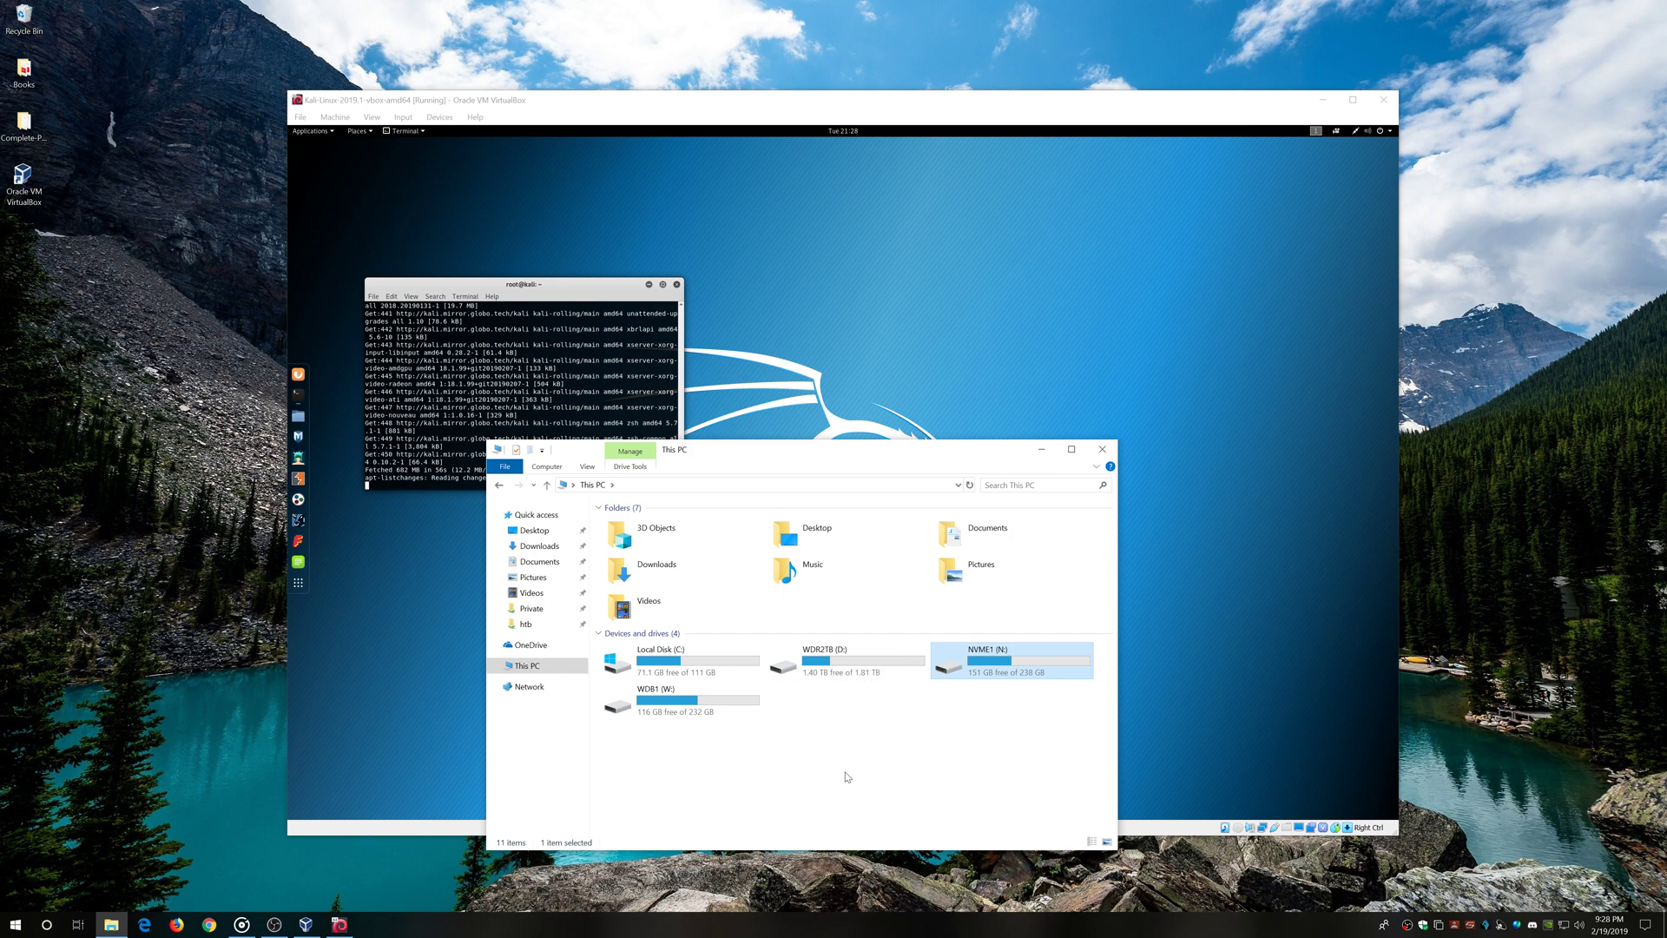
{"action": "left_click", "coordinate": [1102, 449]}
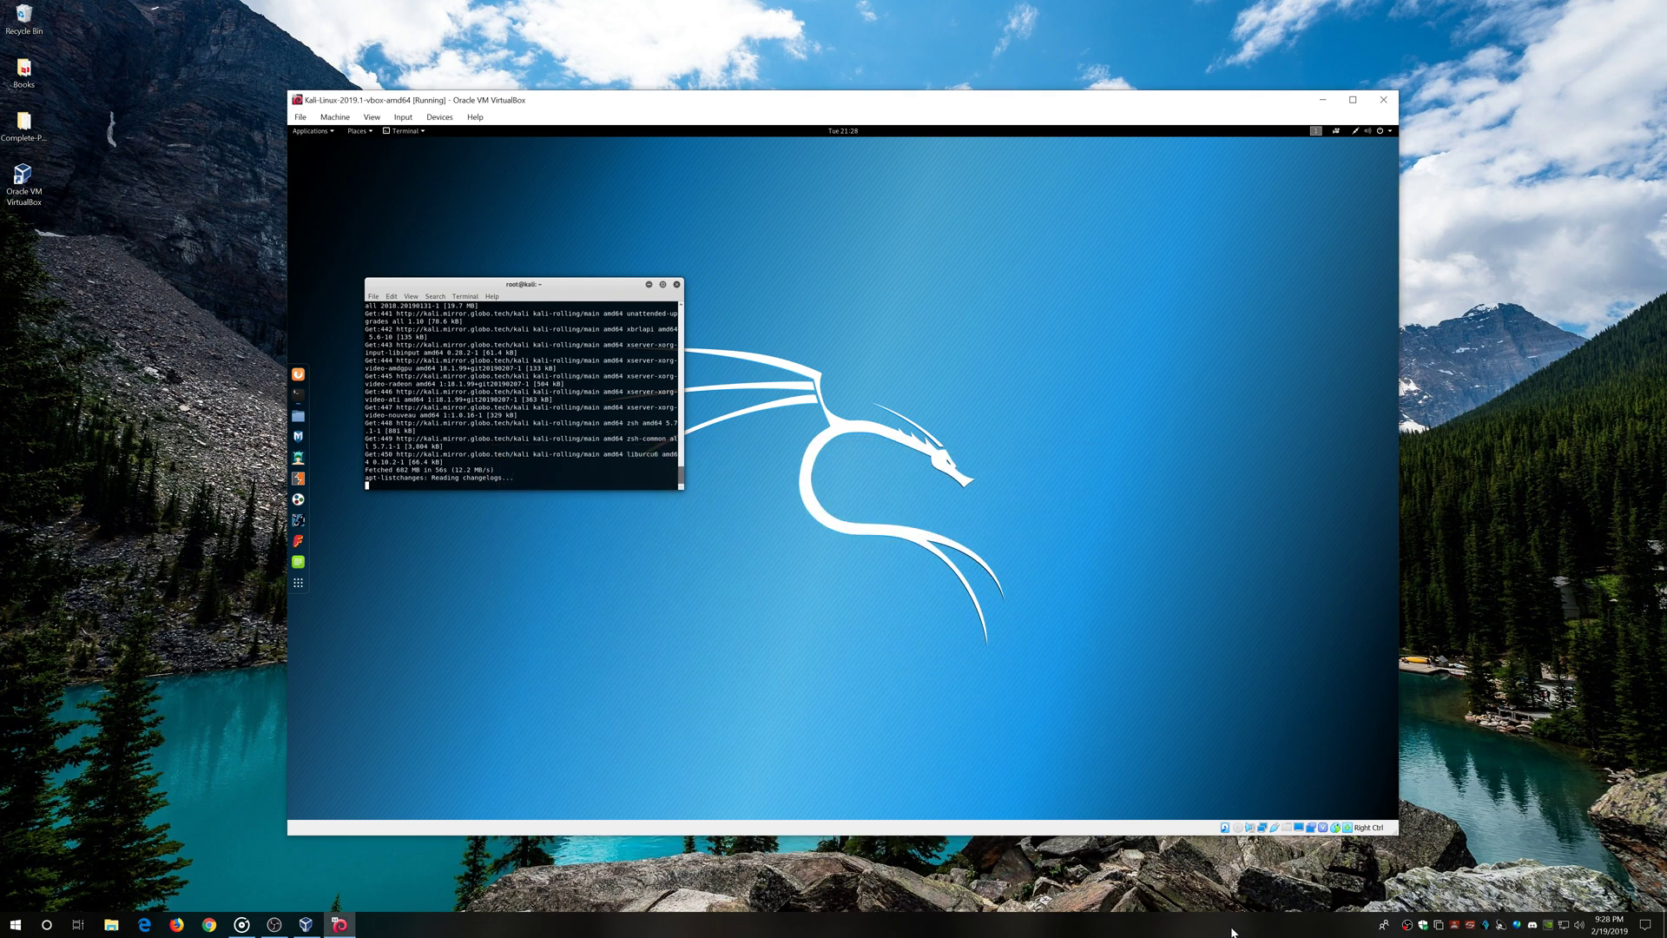
{"action": "right_click", "coordinate": [1233, 929]}
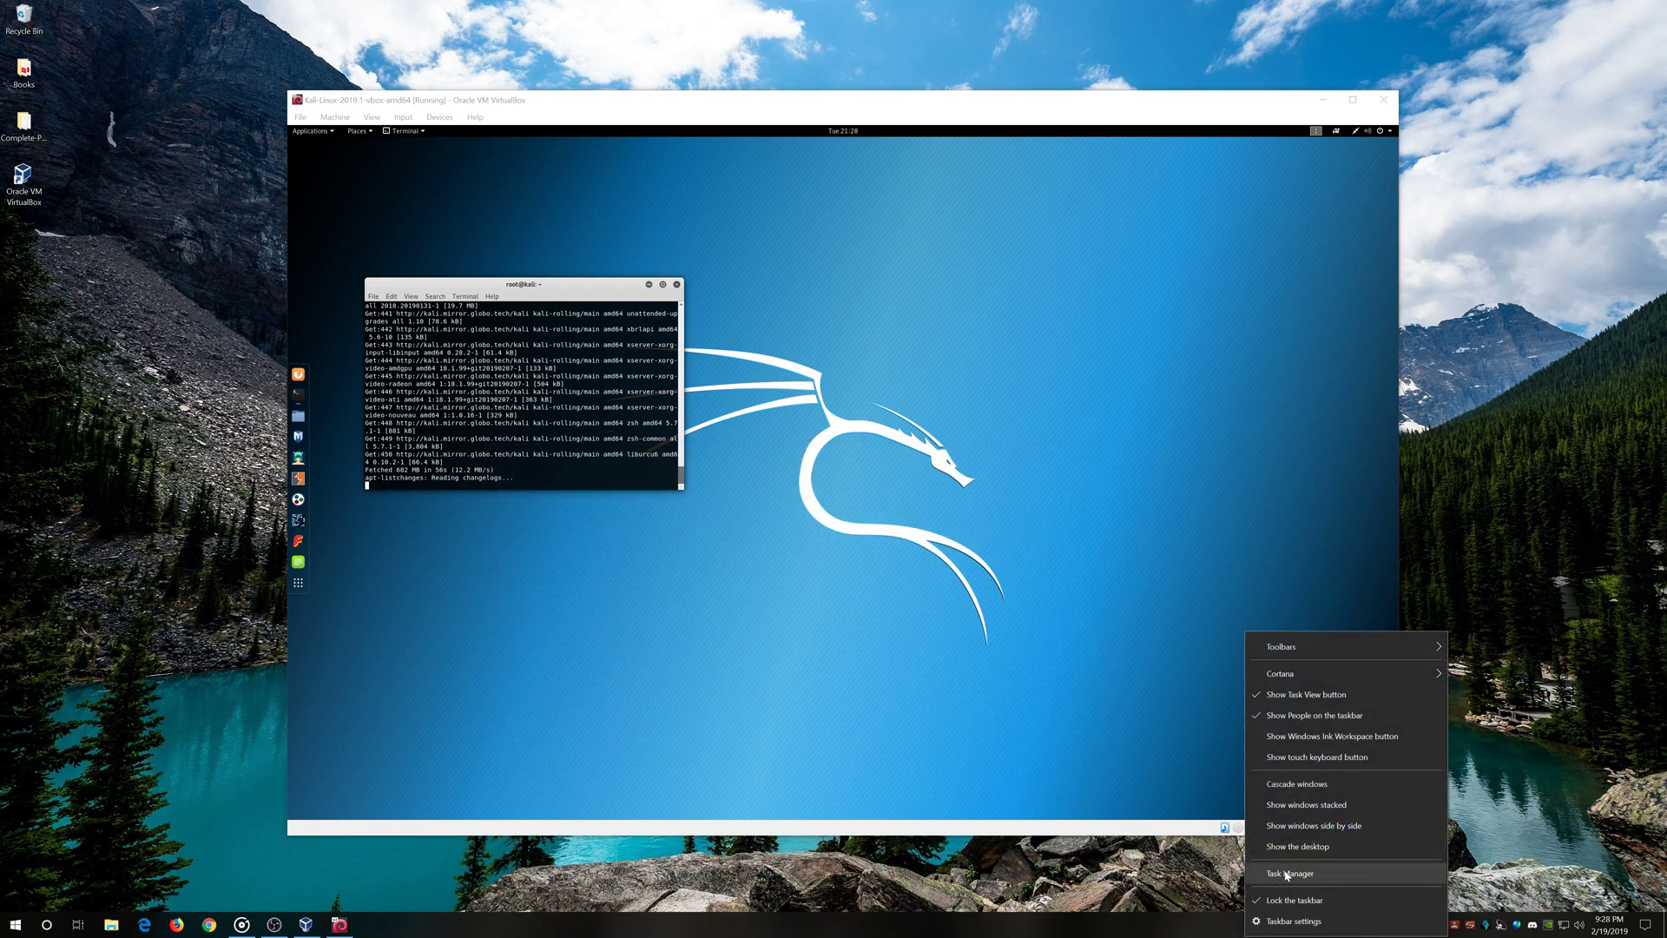
{"action": "left_click", "coordinate": [1287, 874]}
{"action": "left_click", "coordinate": [1181, 465]}
{"action": "left_click_drag", "start_coordinate": [1247, 434], "coordinate": [1179, 455]}
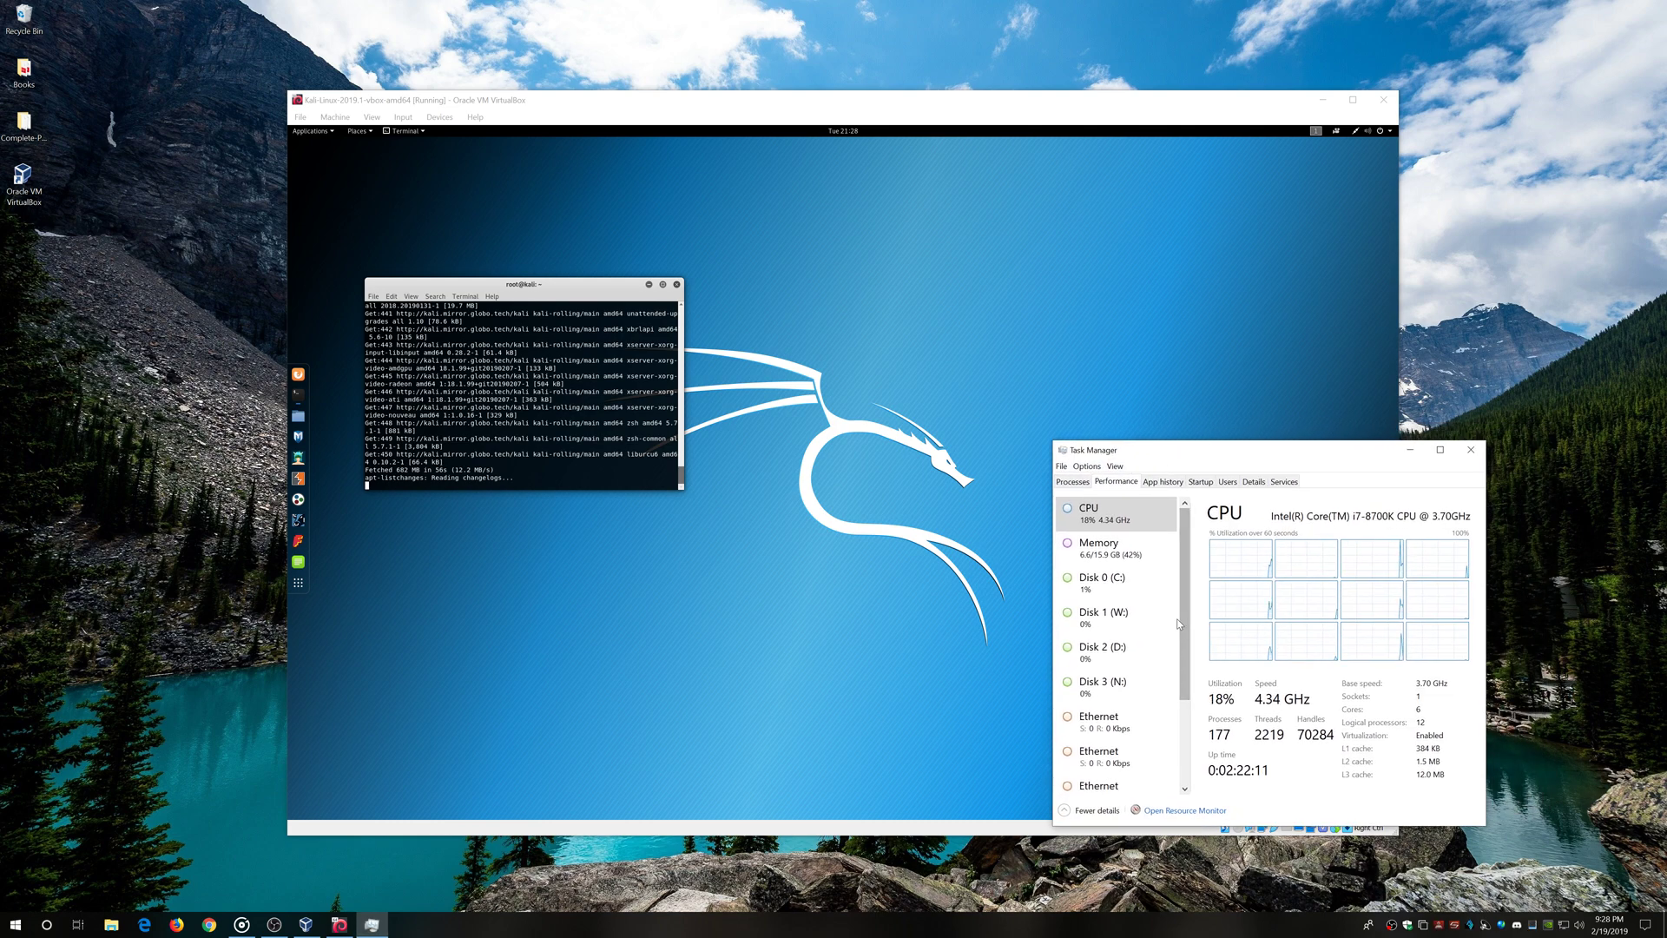
{"action": "left_click", "coordinate": [1128, 556]}
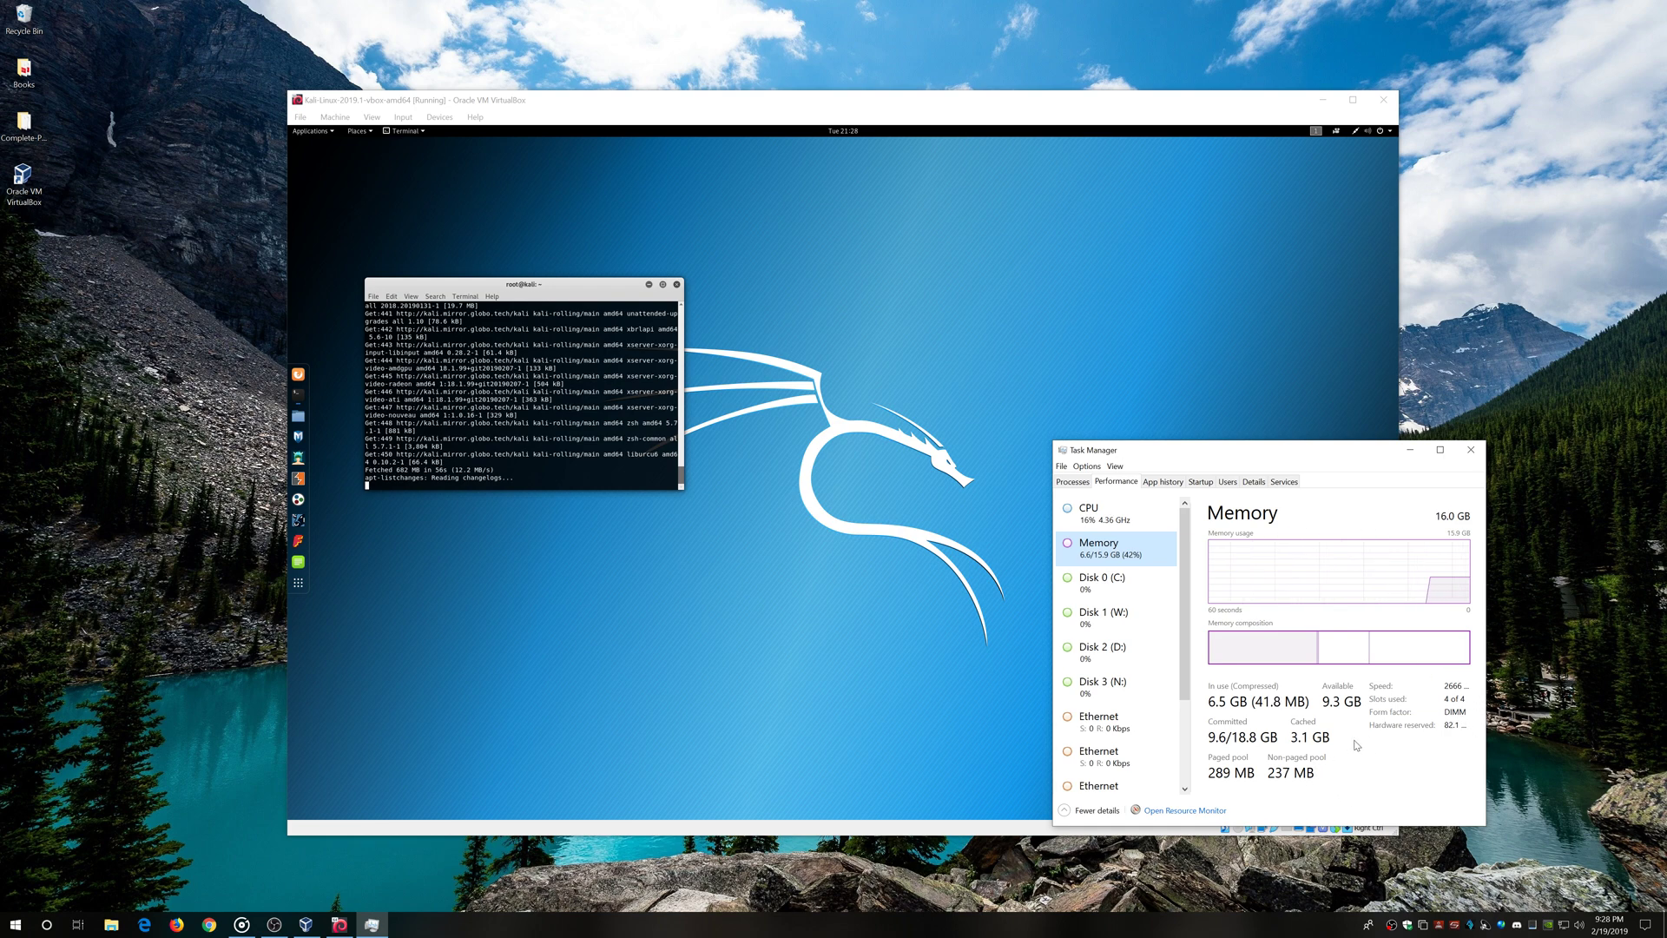
{"action": "left_click", "coordinate": [1109, 512]}
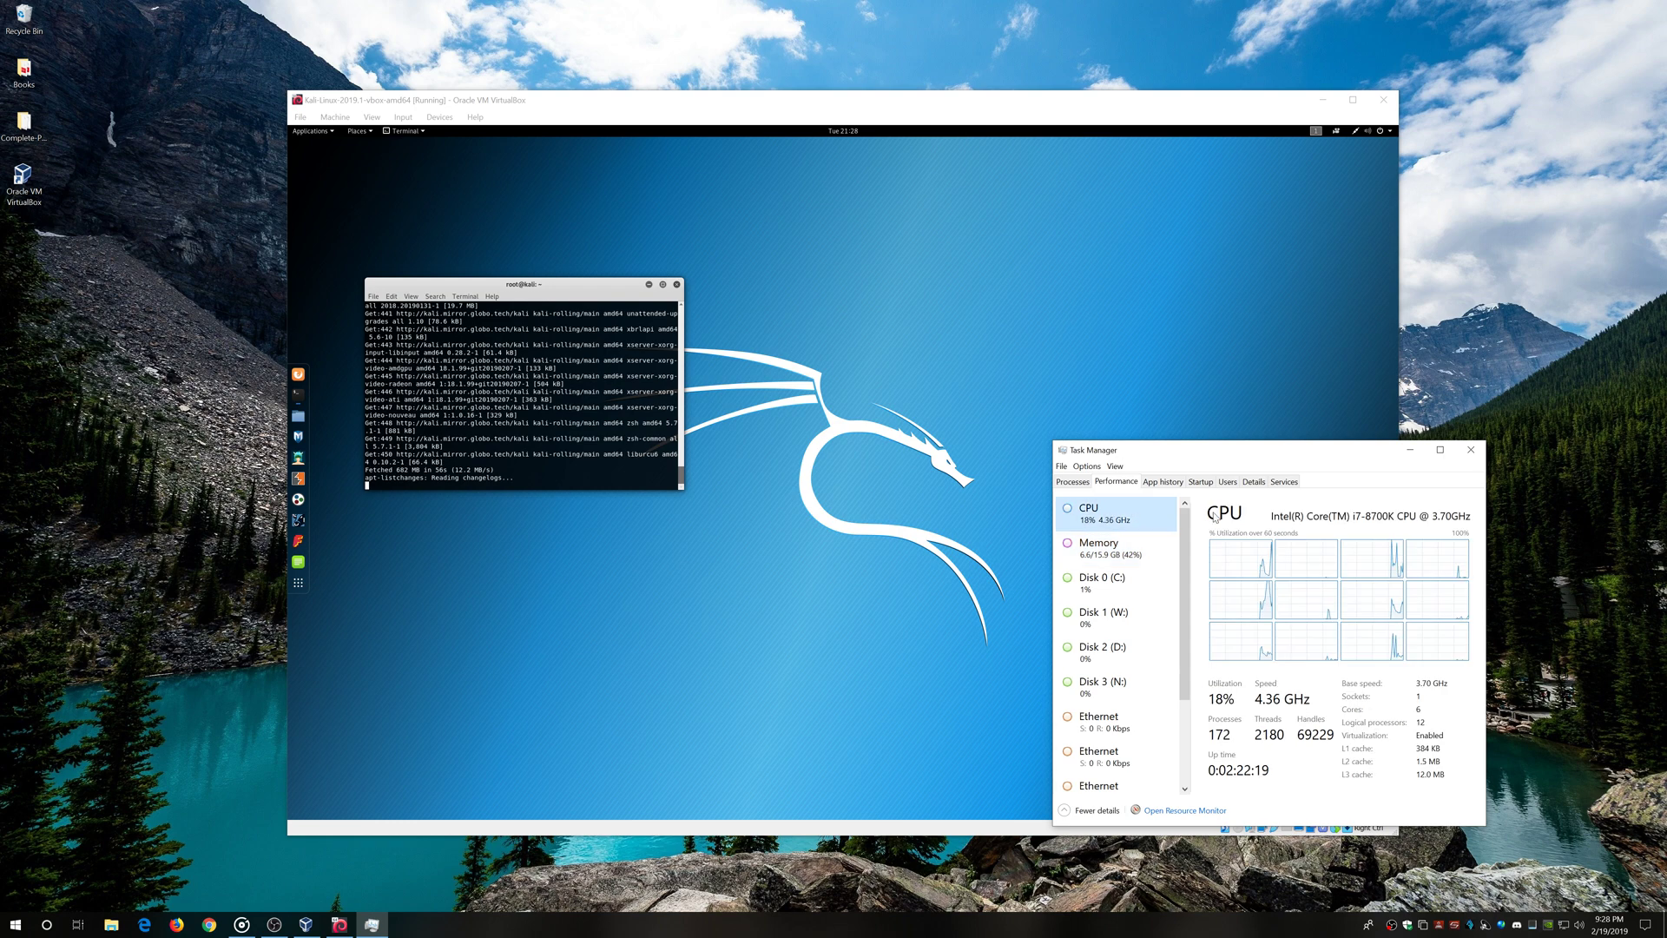
{"action": "left_click", "coordinate": [1478, 451]}
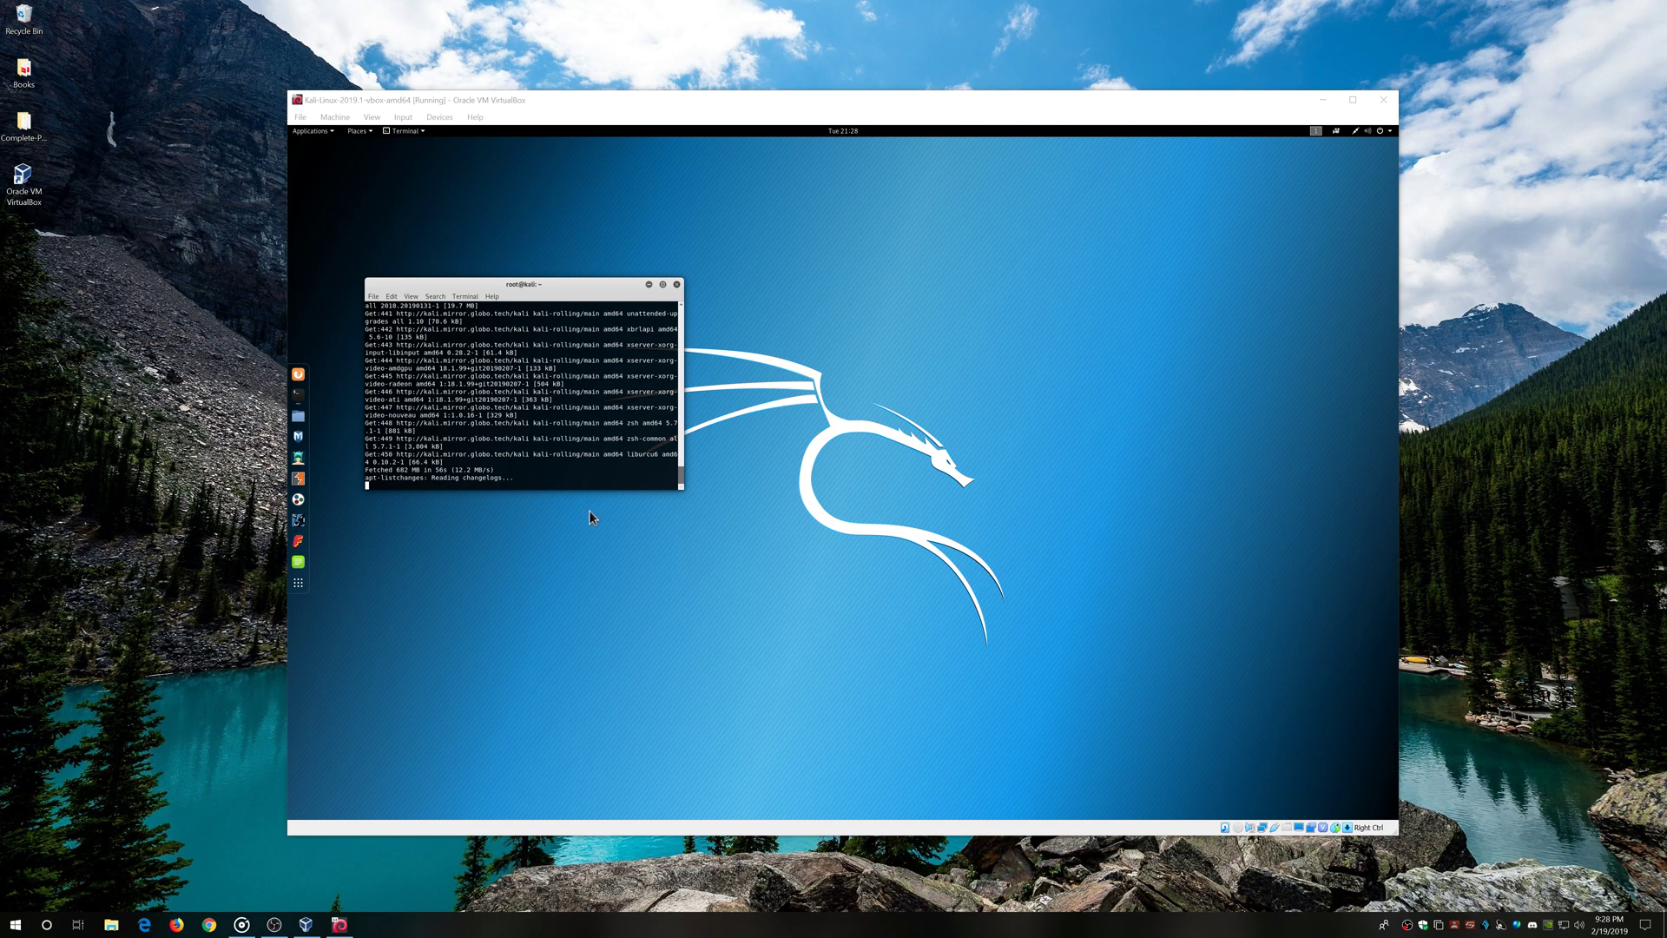
{"action": "left_click", "coordinate": [579, 474]}
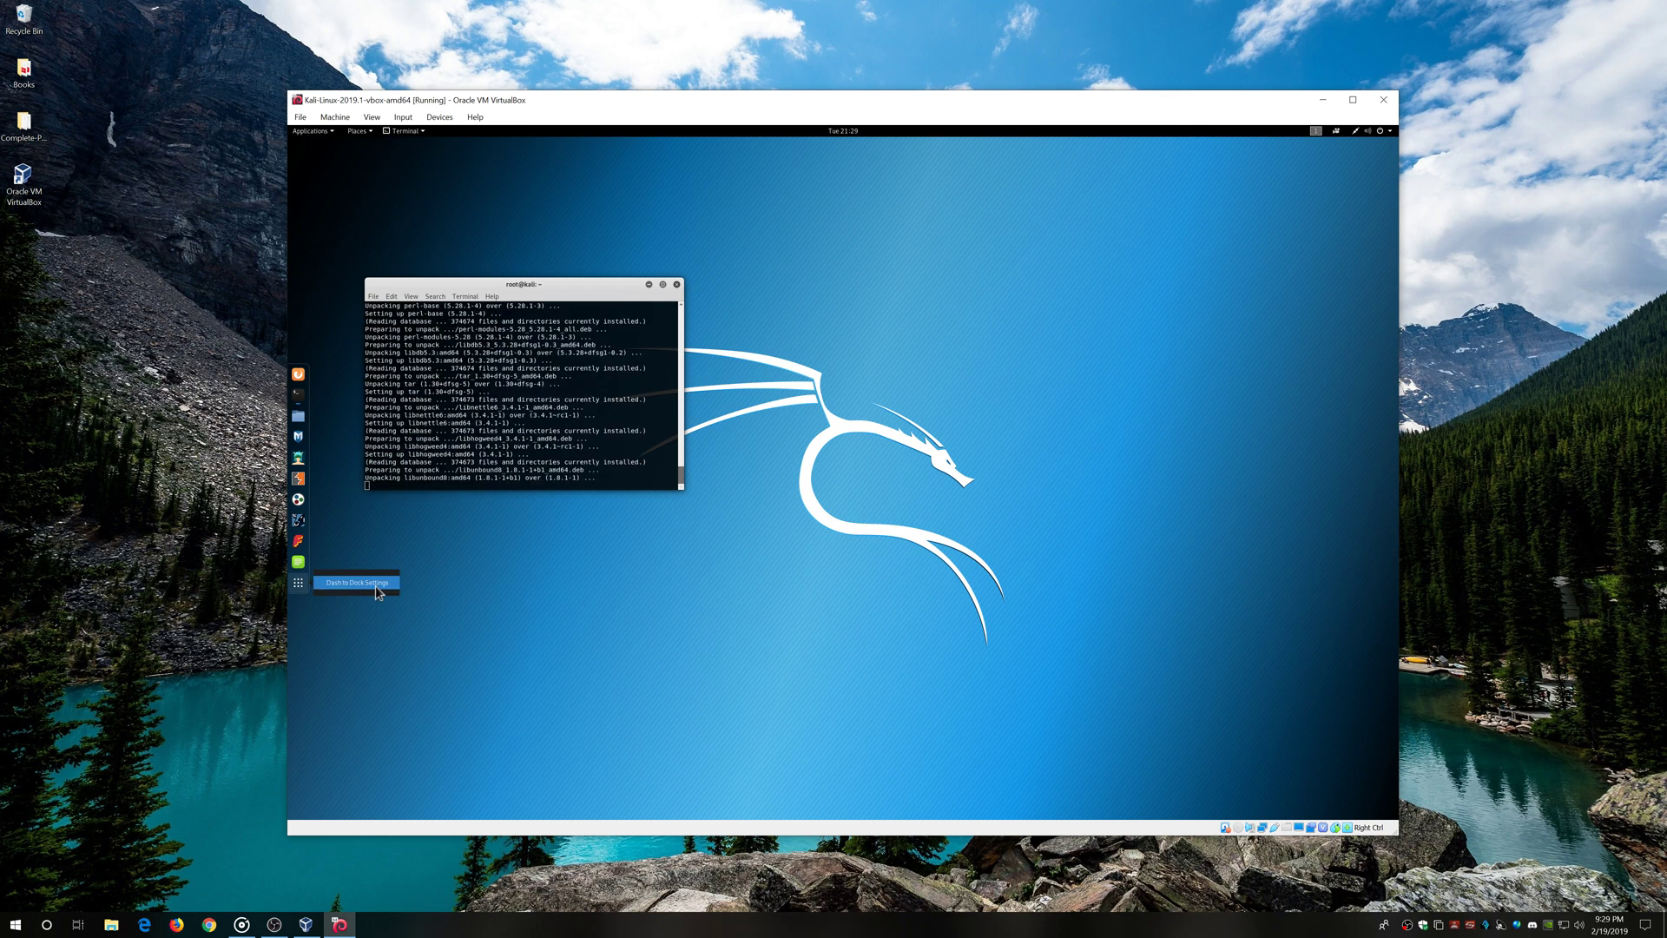
Enlarge dock icons, put the dock at Bottom, set Adaptive opacity with straight corners, and close Dash to Dock
{"action": "left_click_drag", "start_coordinate": [819, 607], "coordinate": [837, 606]}
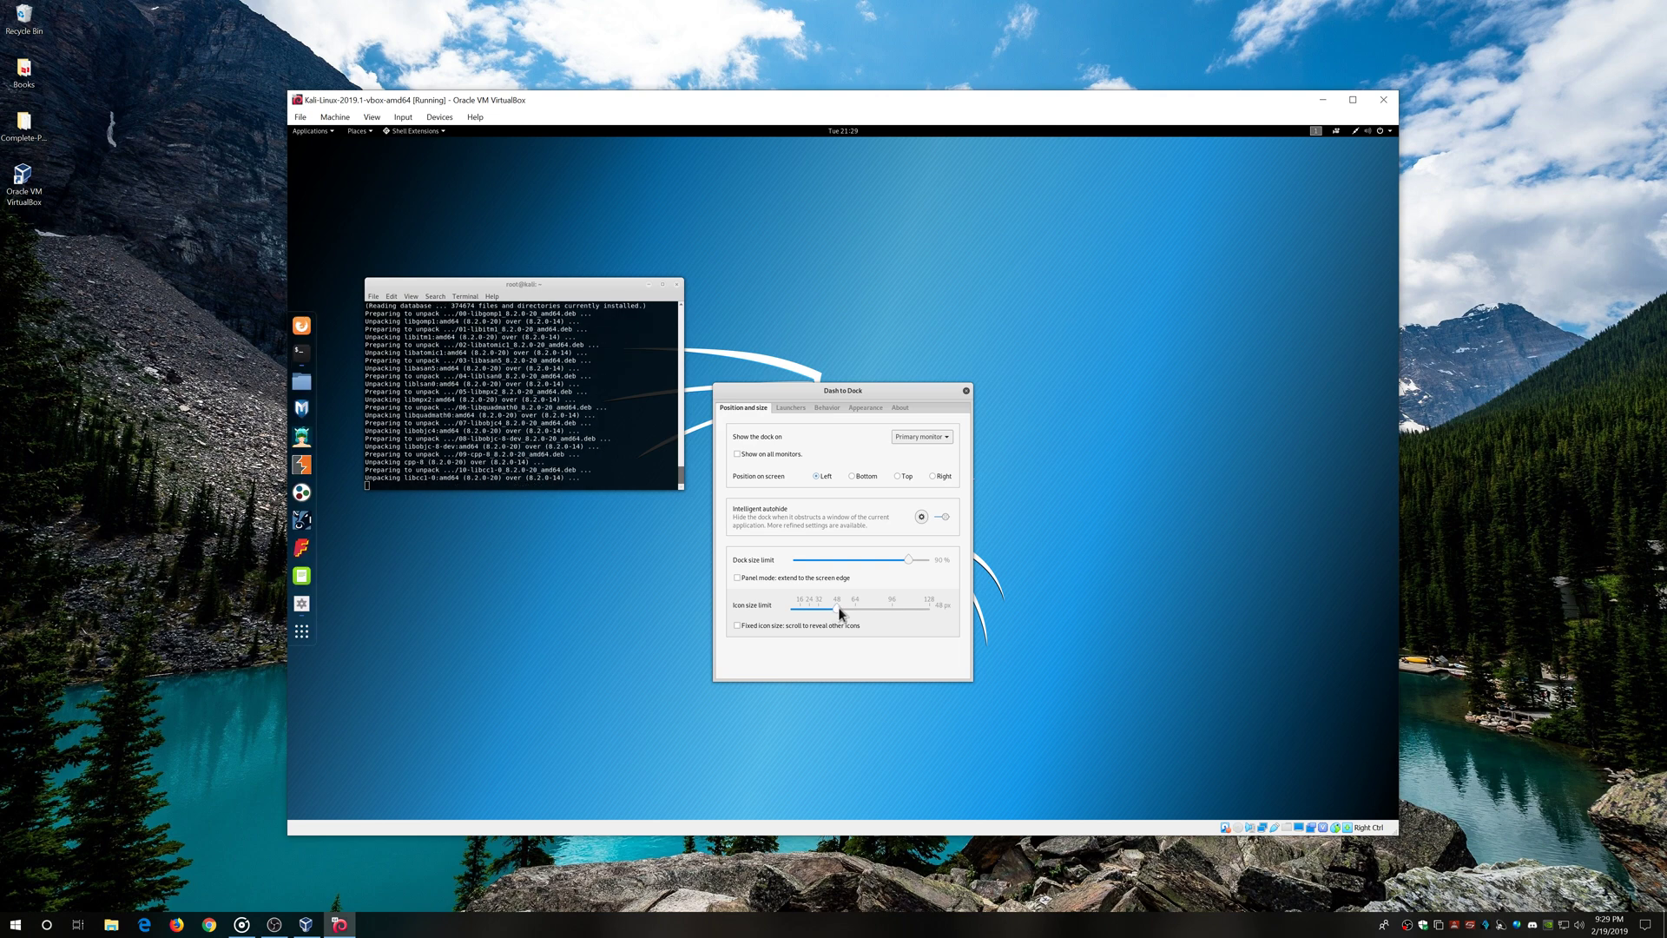
{"action": "left_click", "coordinate": [858, 477]}
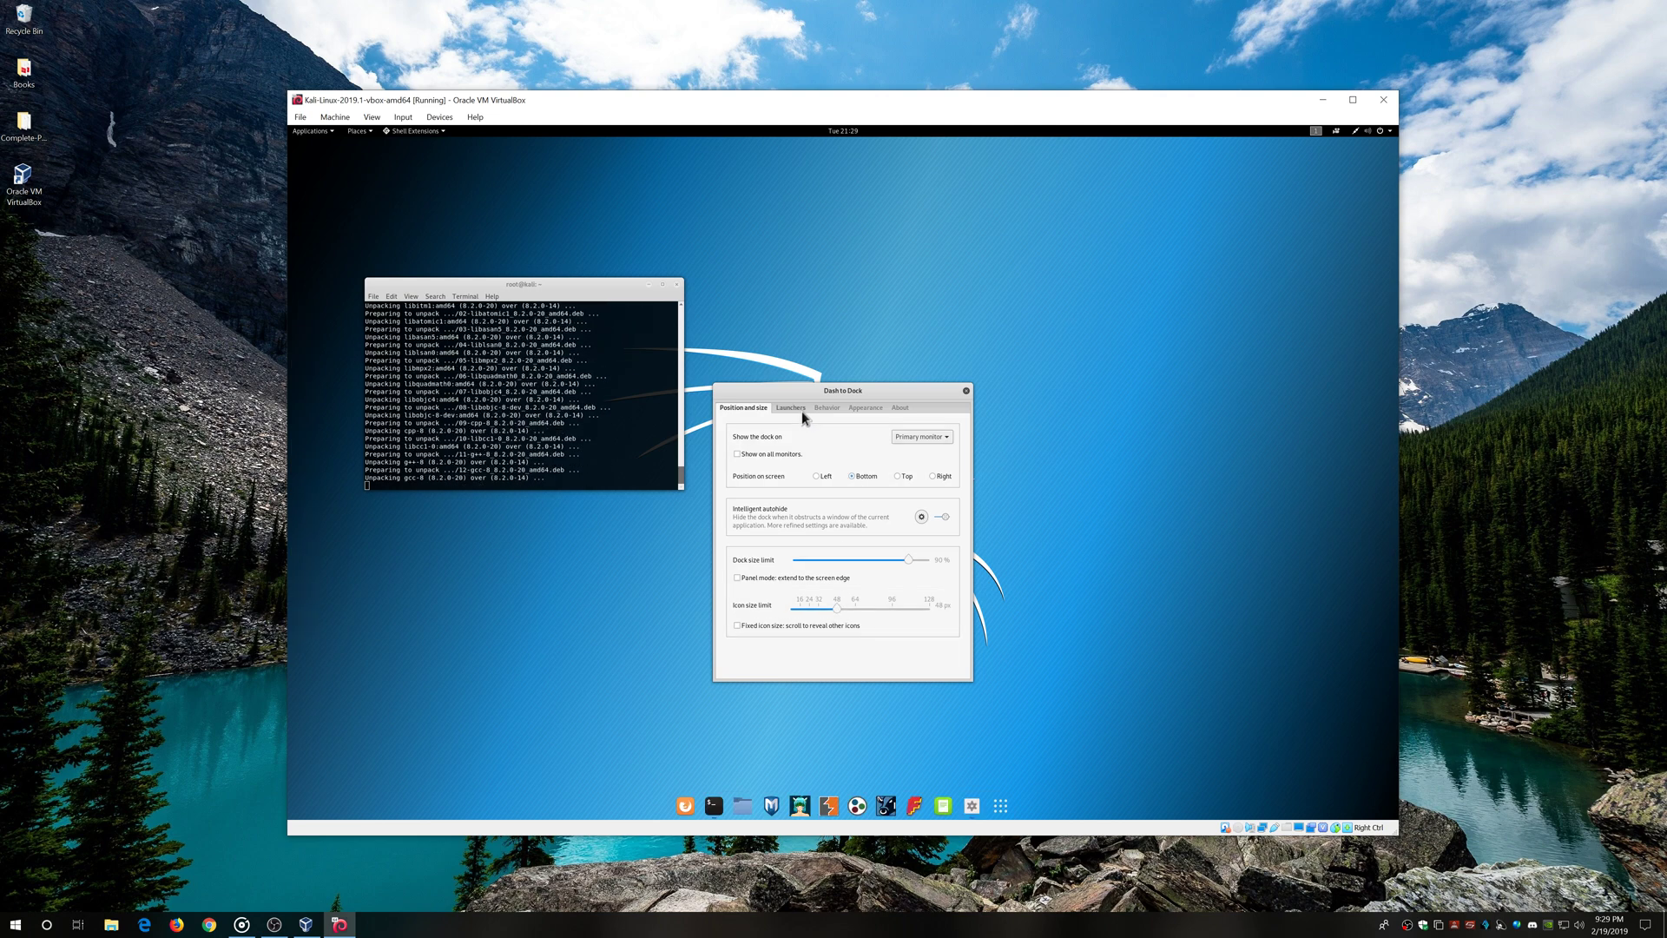
{"action": "left_click", "coordinate": [799, 406]}
{"action": "left_click", "coordinate": [825, 408]}
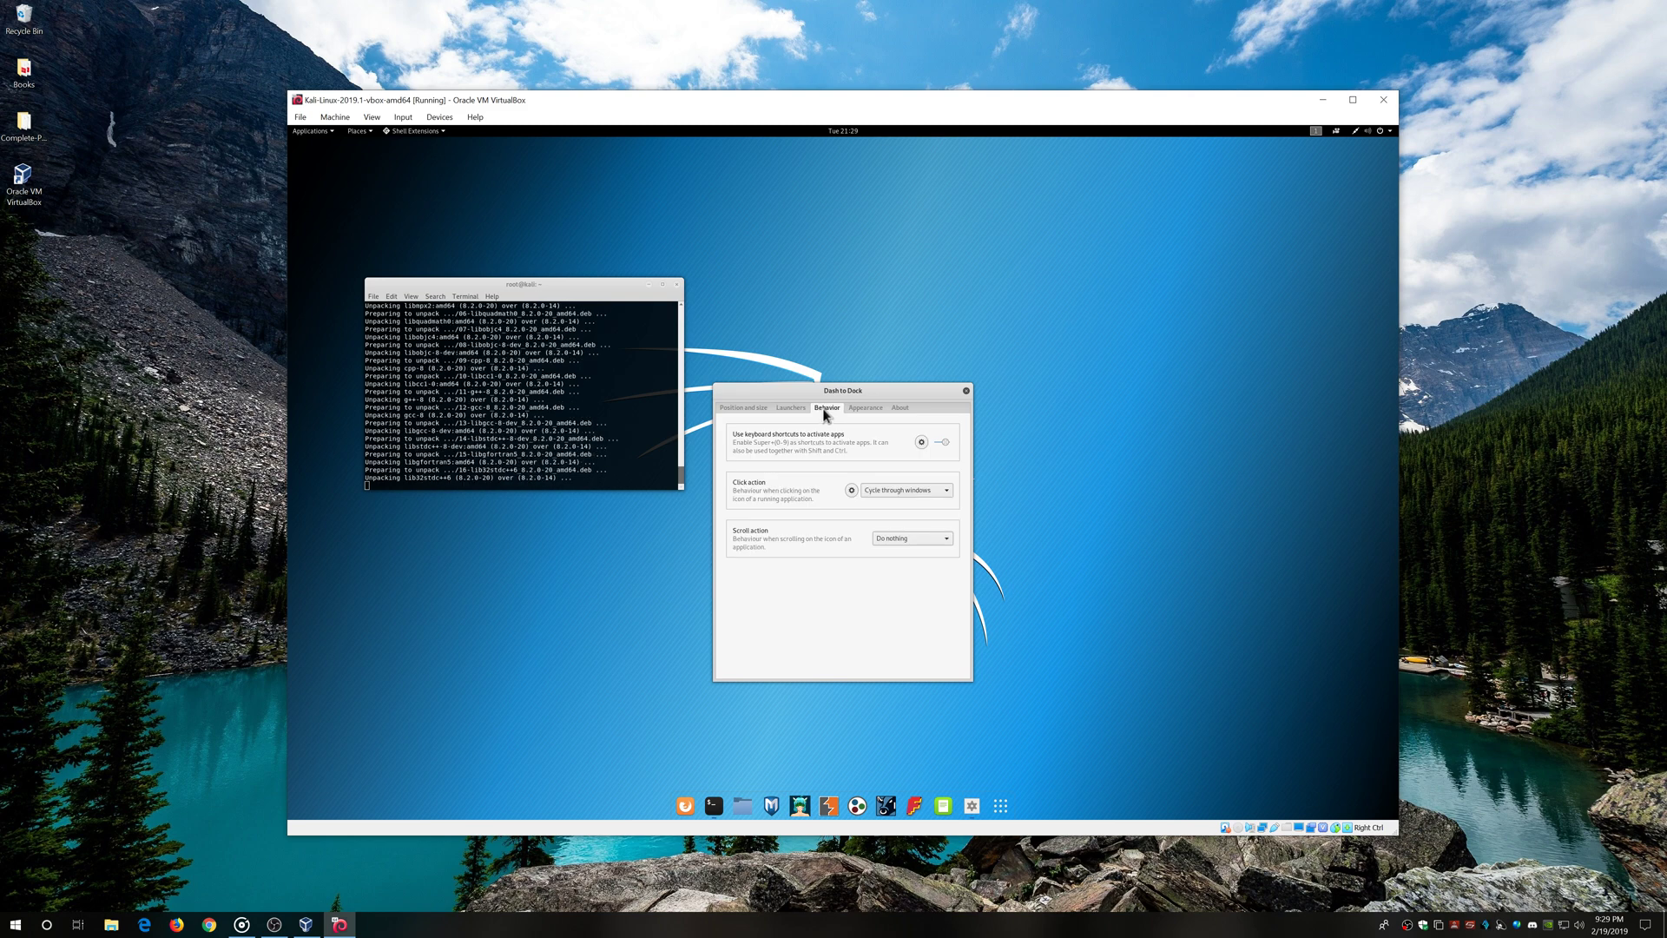
{"action": "left_click", "coordinate": [858, 408]}
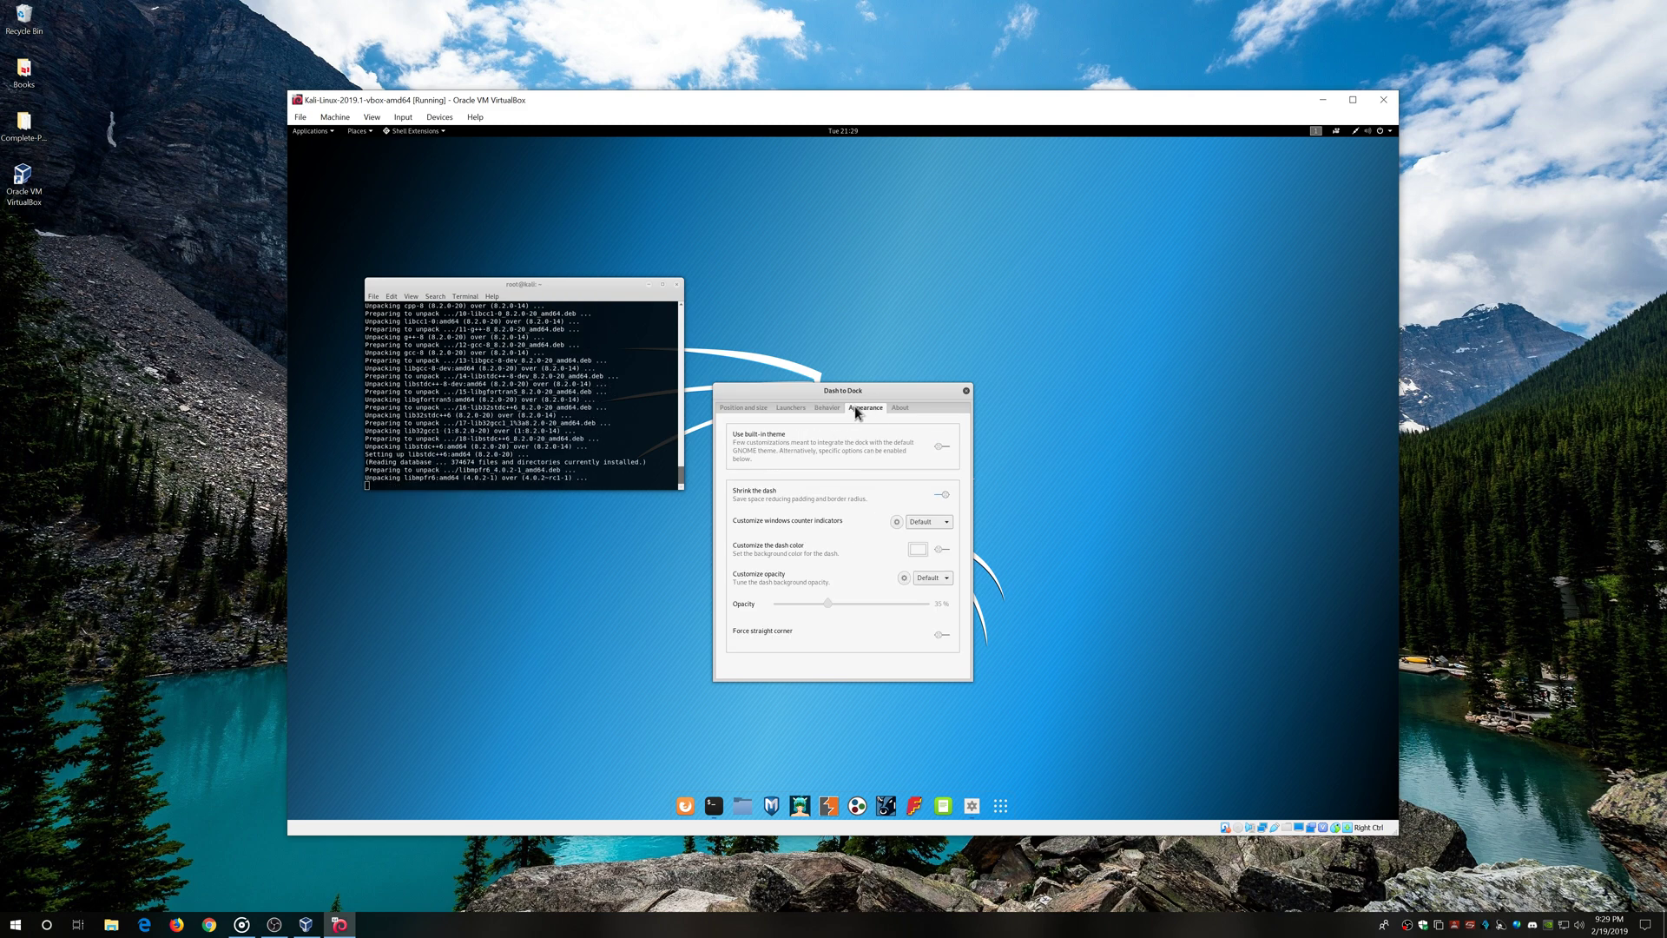
{"action": "left_click", "coordinate": [945, 580]}
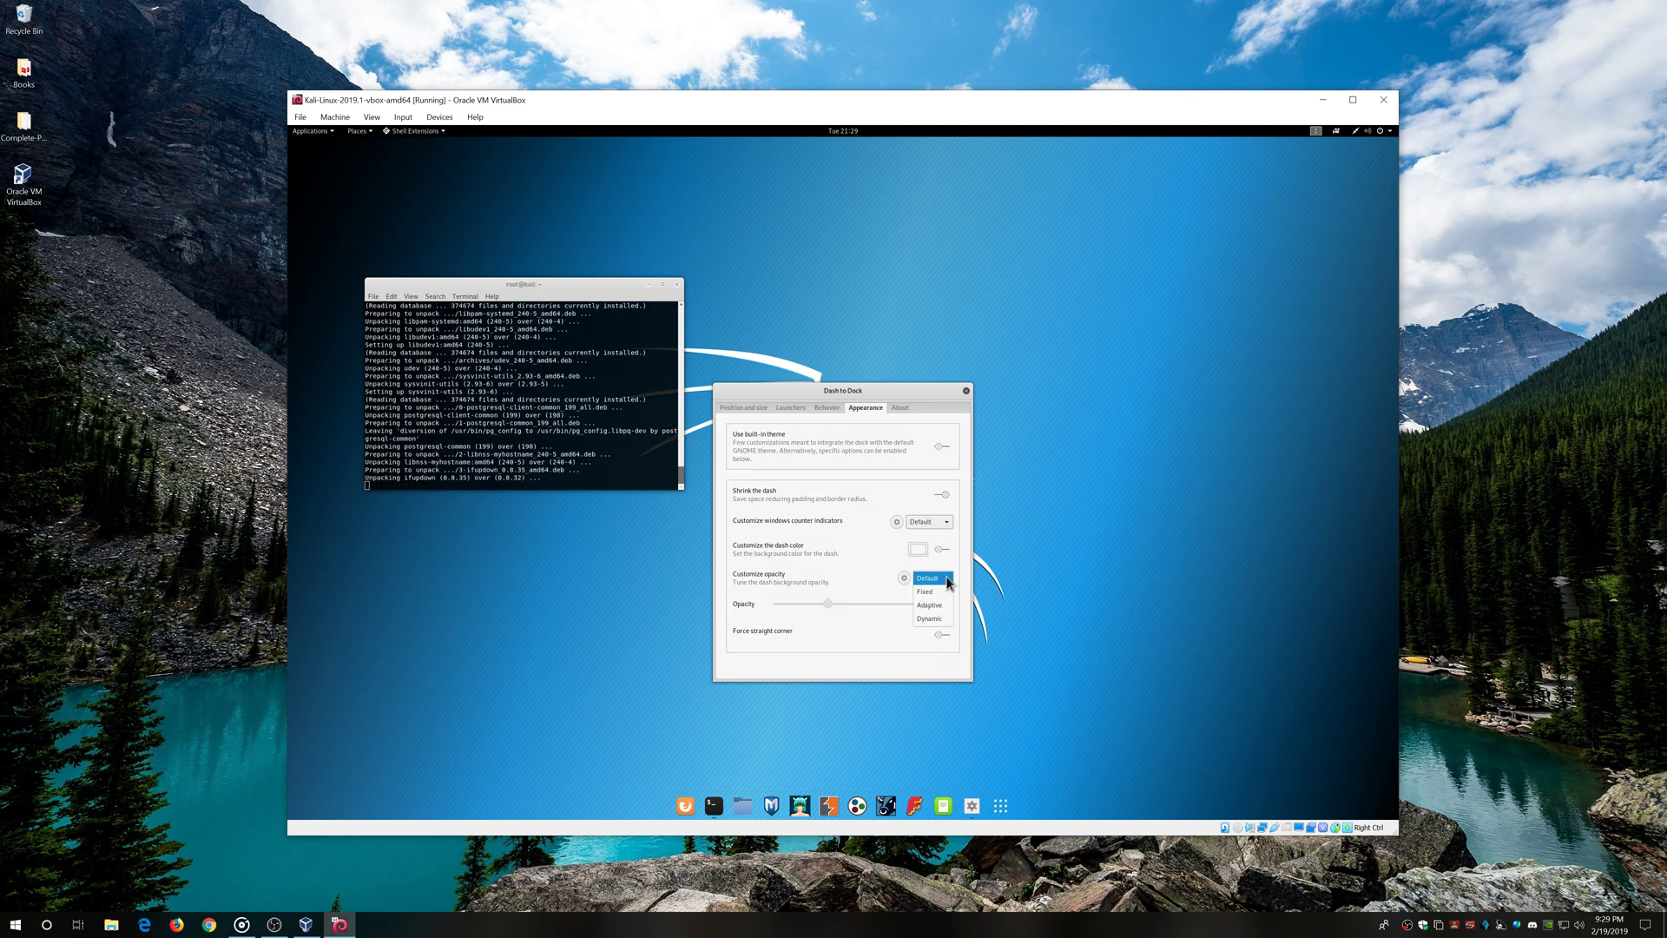
{"action": "left_click", "coordinate": [930, 605]}
{"action": "left_click", "coordinate": [943, 635]}
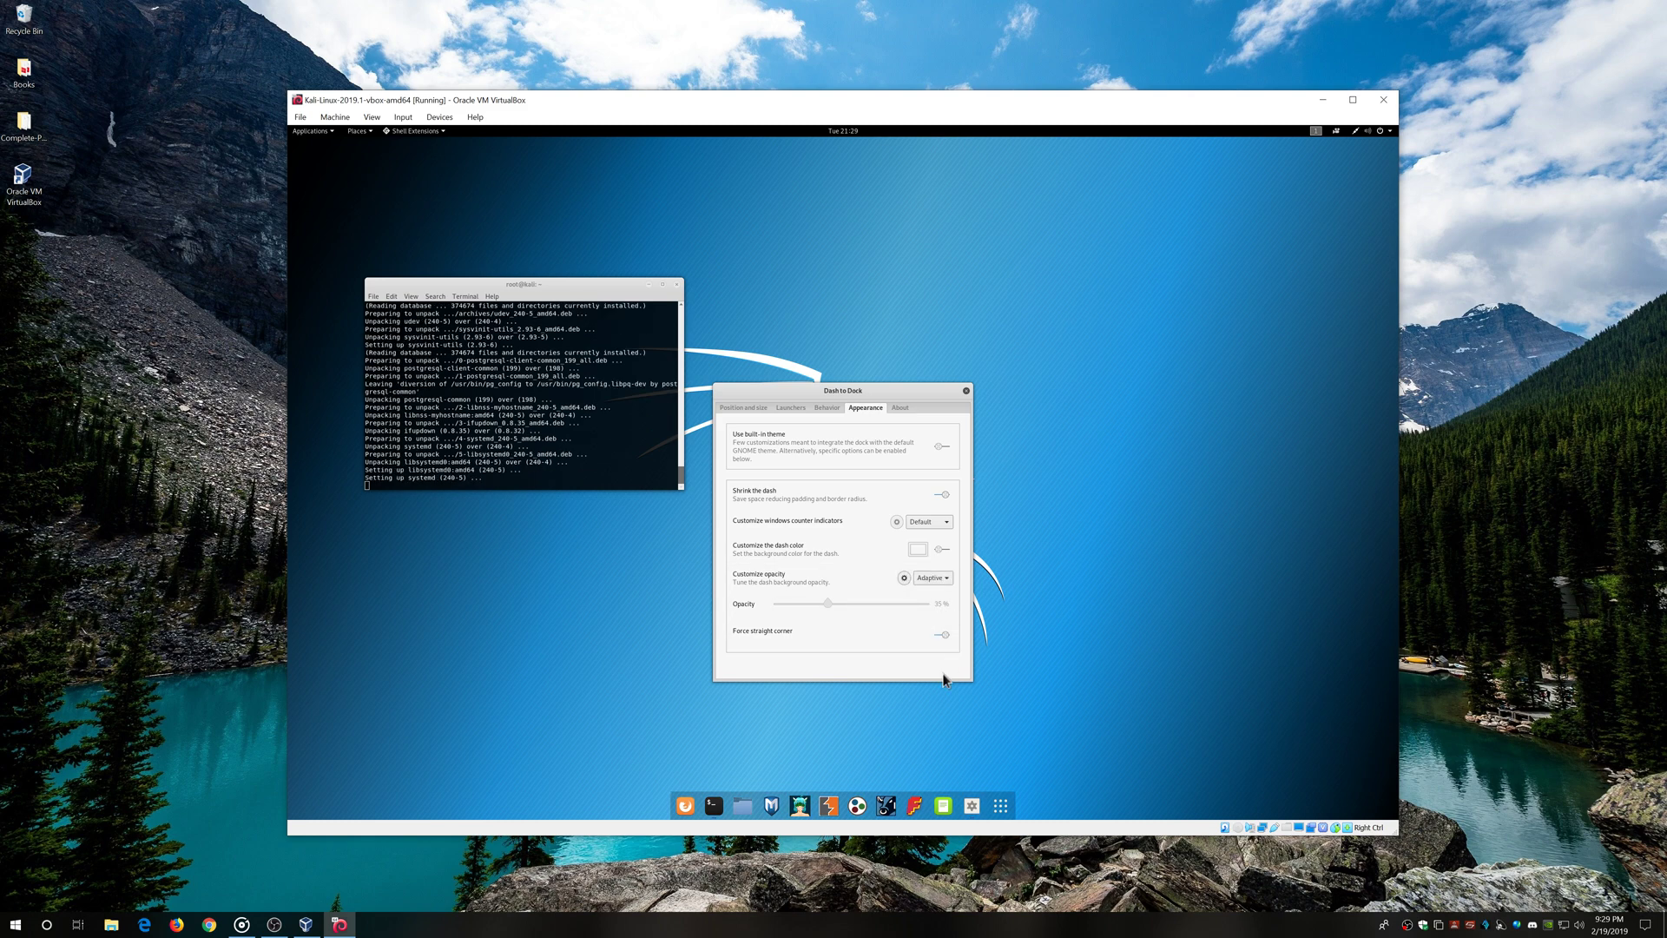
{"action": "left_click", "coordinate": [966, 390]}
Launch Tweaks from Show Applications, go to Fonts, and open the Interface Text font picker
{"action": "right_click", "coordinate": [891, 446]}
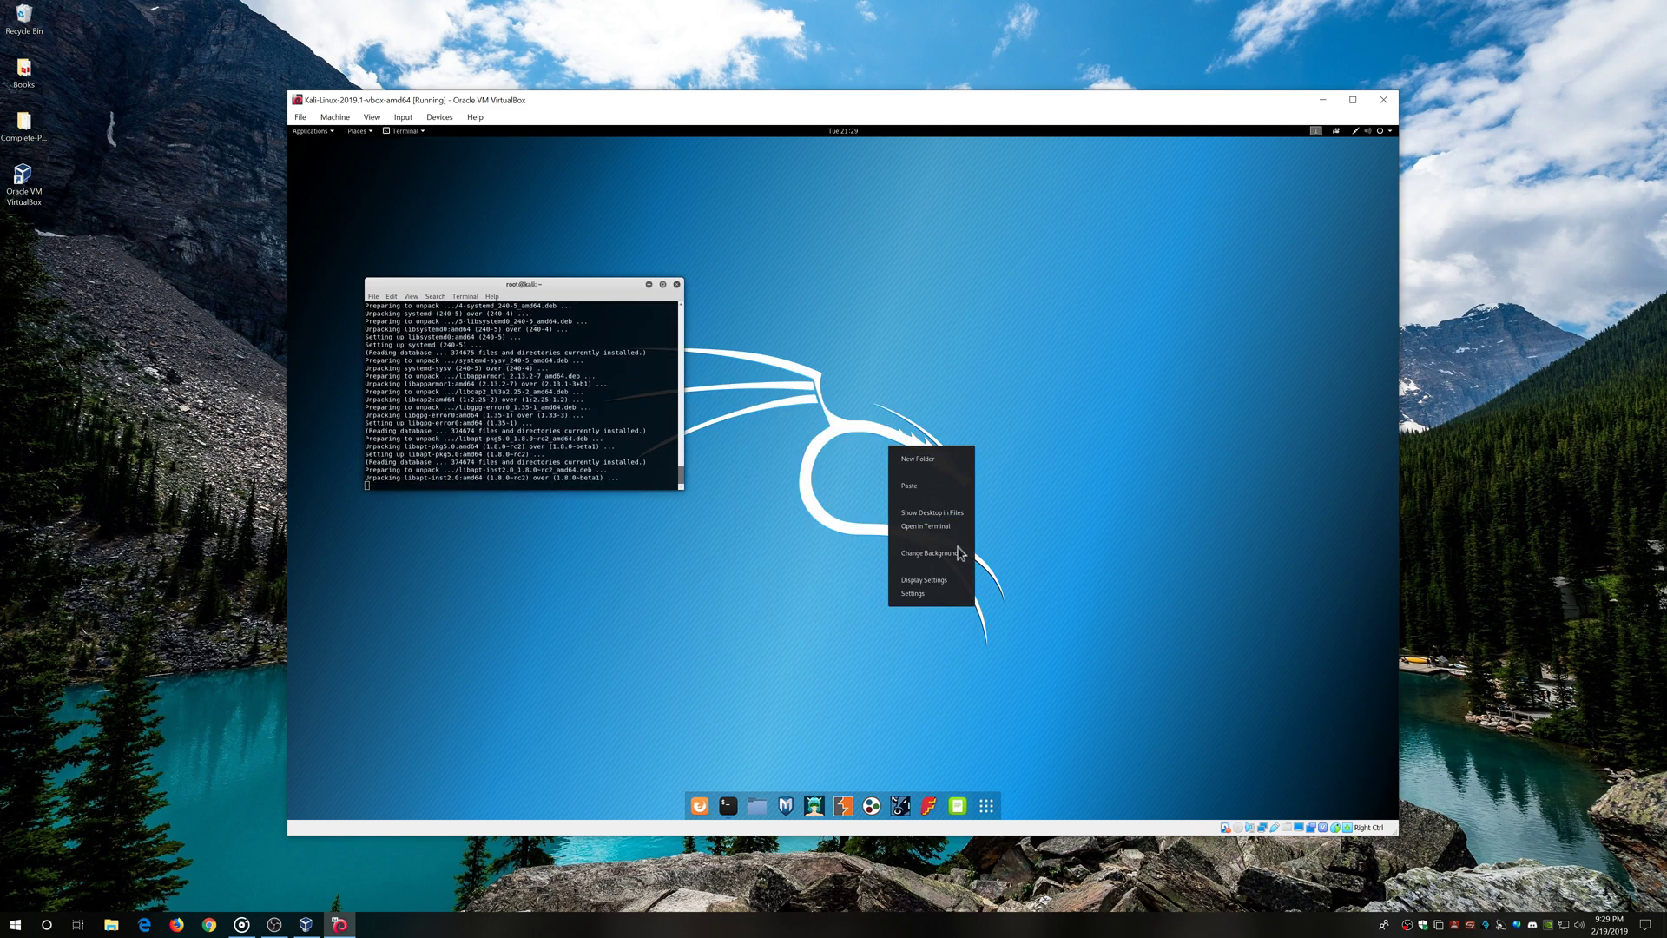
{"action": "left_click", "coordinate": [755, 641]}
{"action": "left_click", "coordinate": [979, 809]}
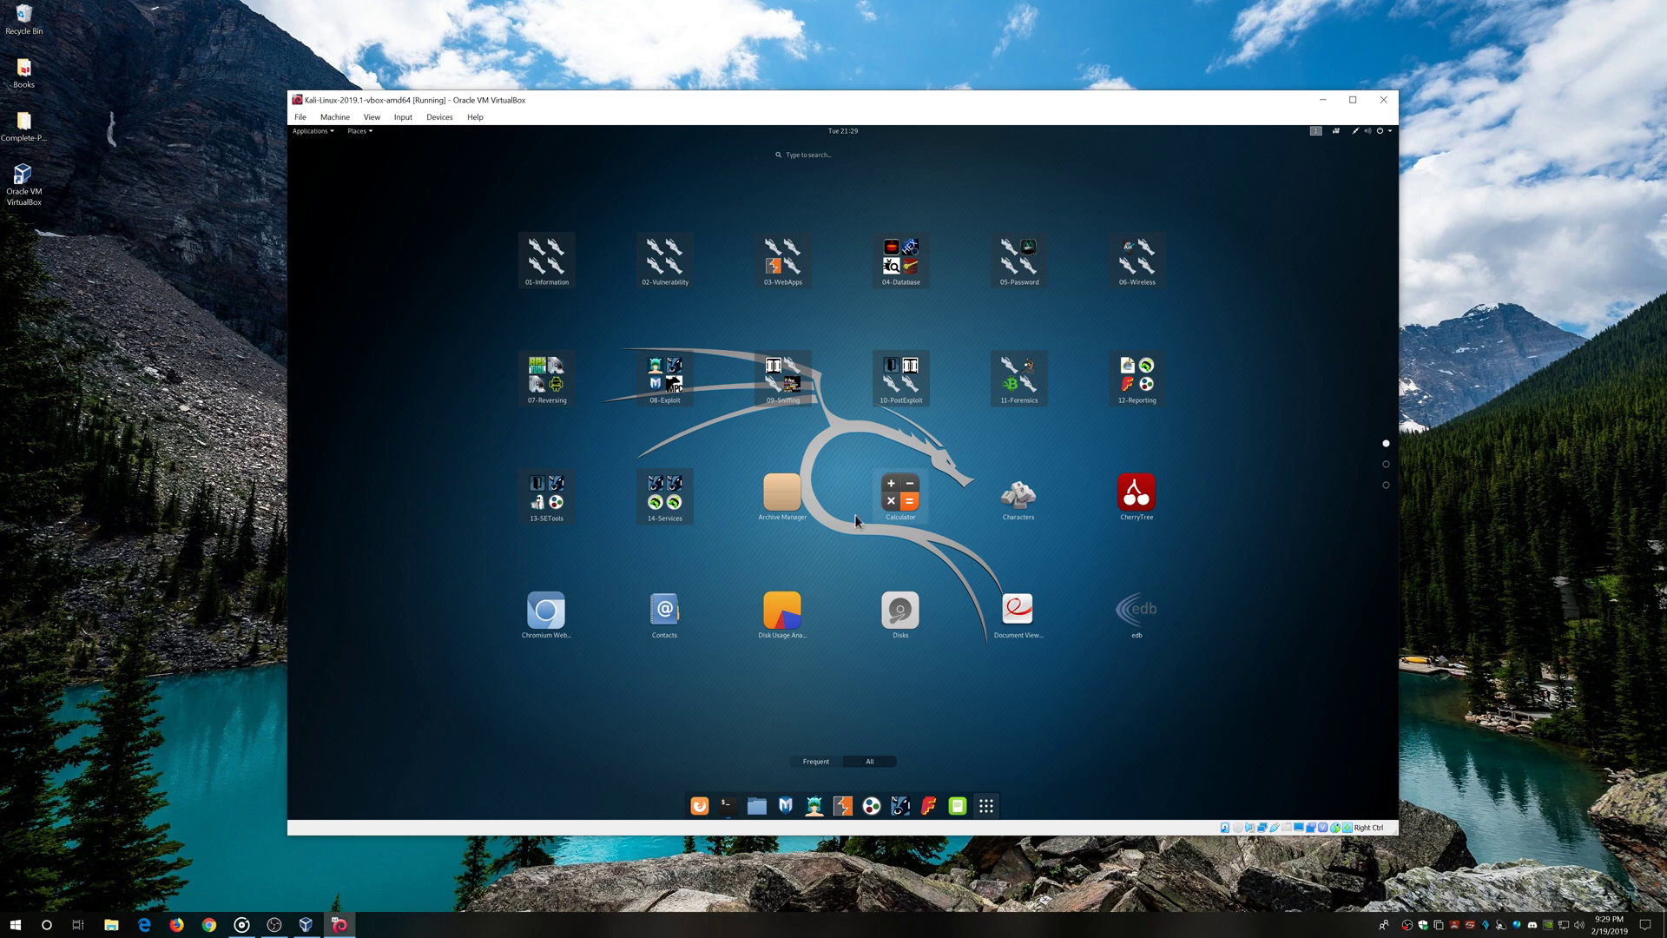
{"action": "left_click", "coordinate": [667, 387]}
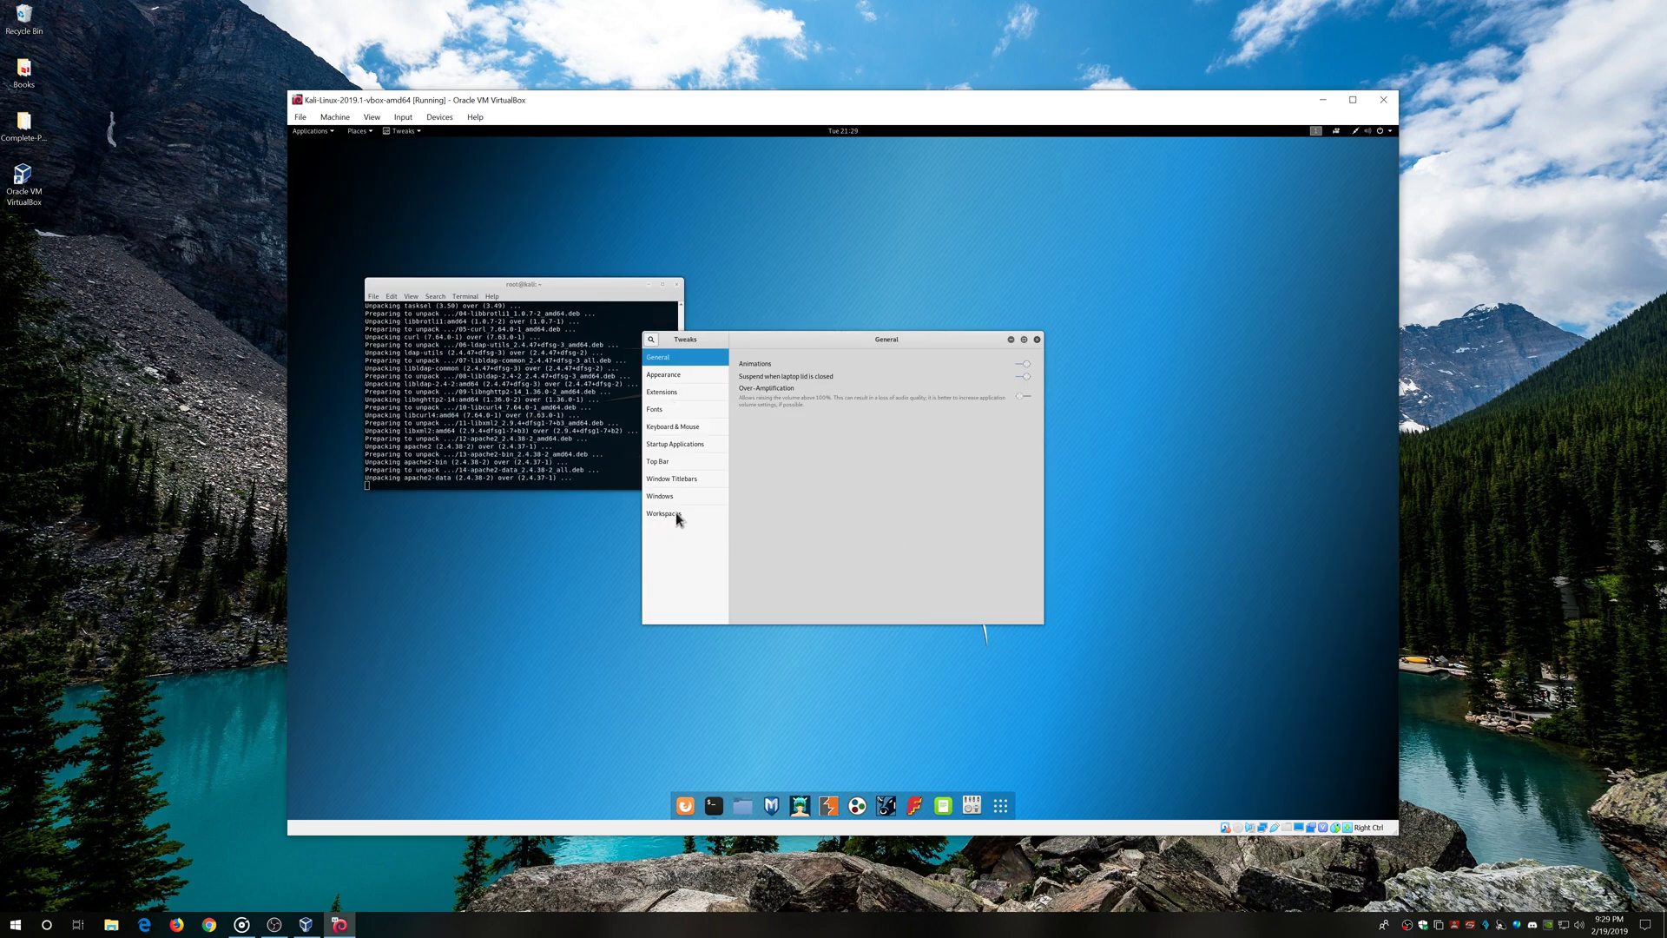
{"action": "left_click", "coordinate": [675, 512]}
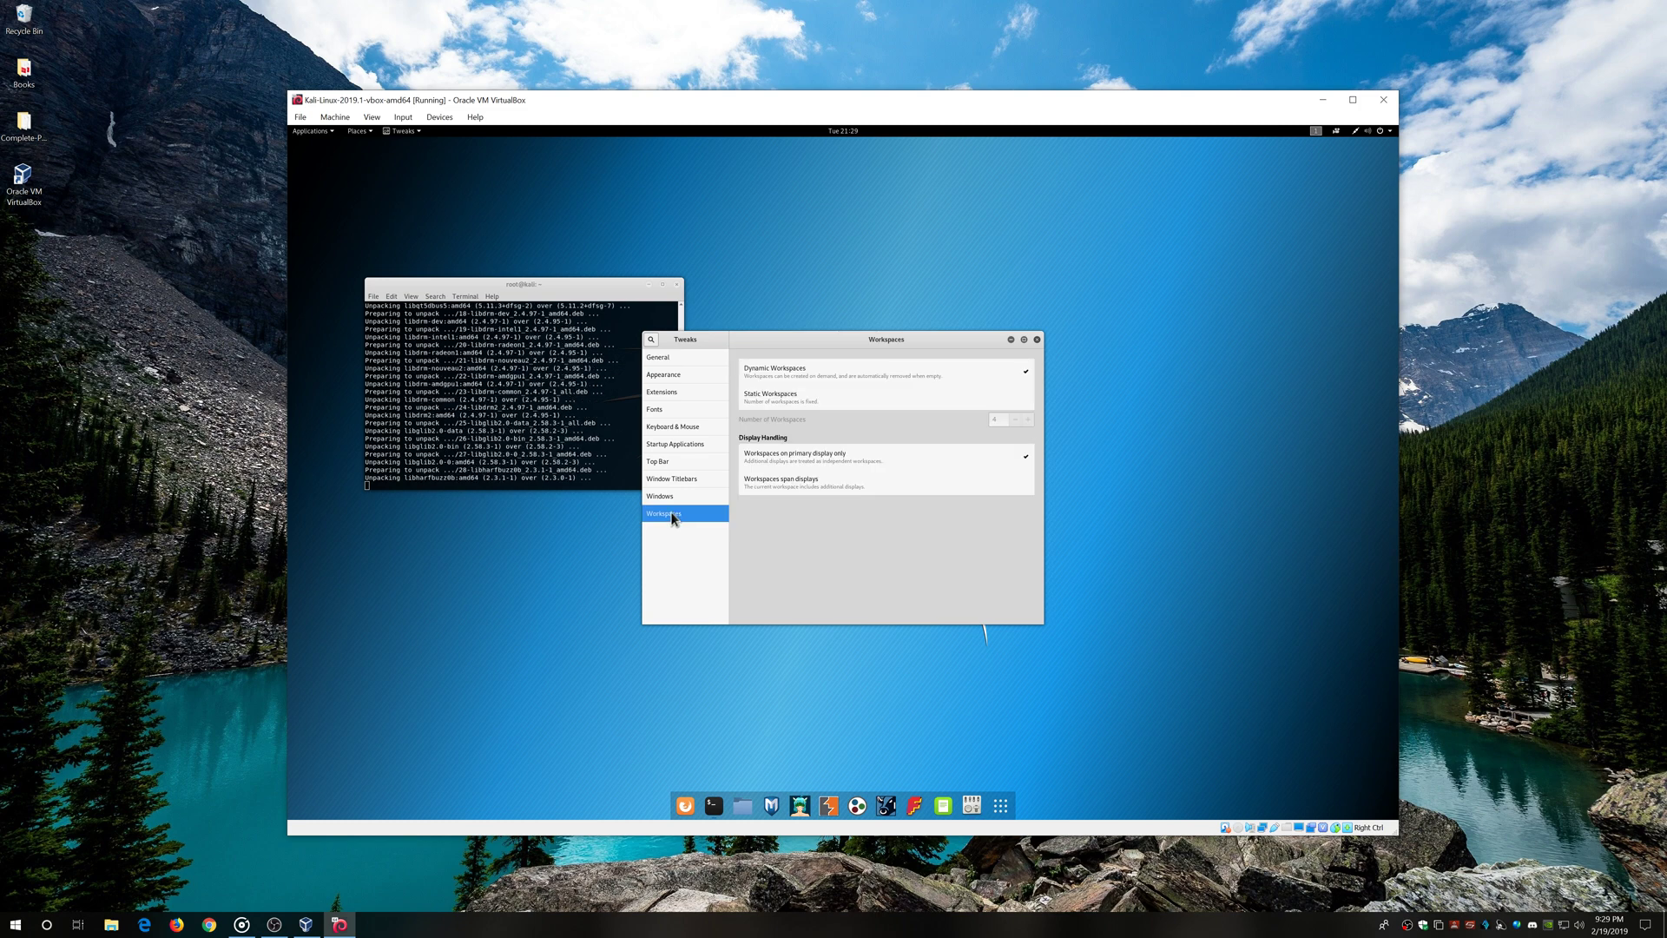
{"action": "left_click", "coordinate": [677, 412]}
{"action": "left_click", "coordinate": [1026, 366]}
Set the interface, document, monospace and legacy window title fonts to size 12
{"action": "left_click", "coordinate": [922, 570]}
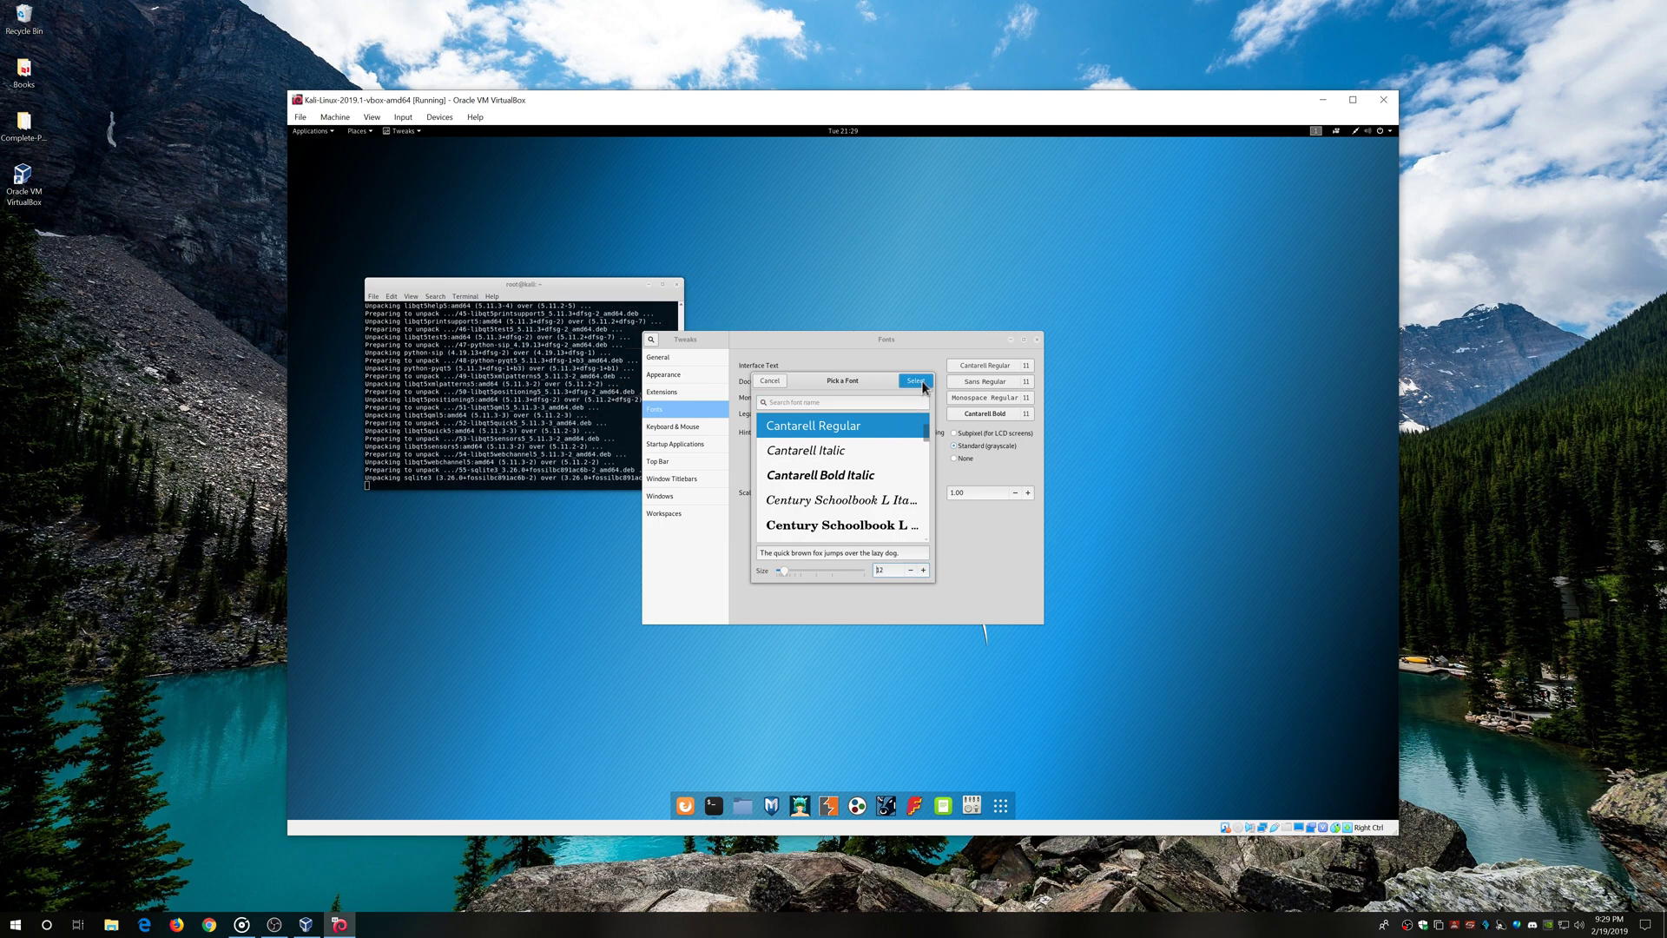
{"action": "left_click", "coordinate": [915, 380]}
{"action": "left_click", "coordinate": [1028, 381]}
{"action": "left_click", "coordinate": [923, 569]}
{"action": "left_click", "coordinate": [915, 381]}
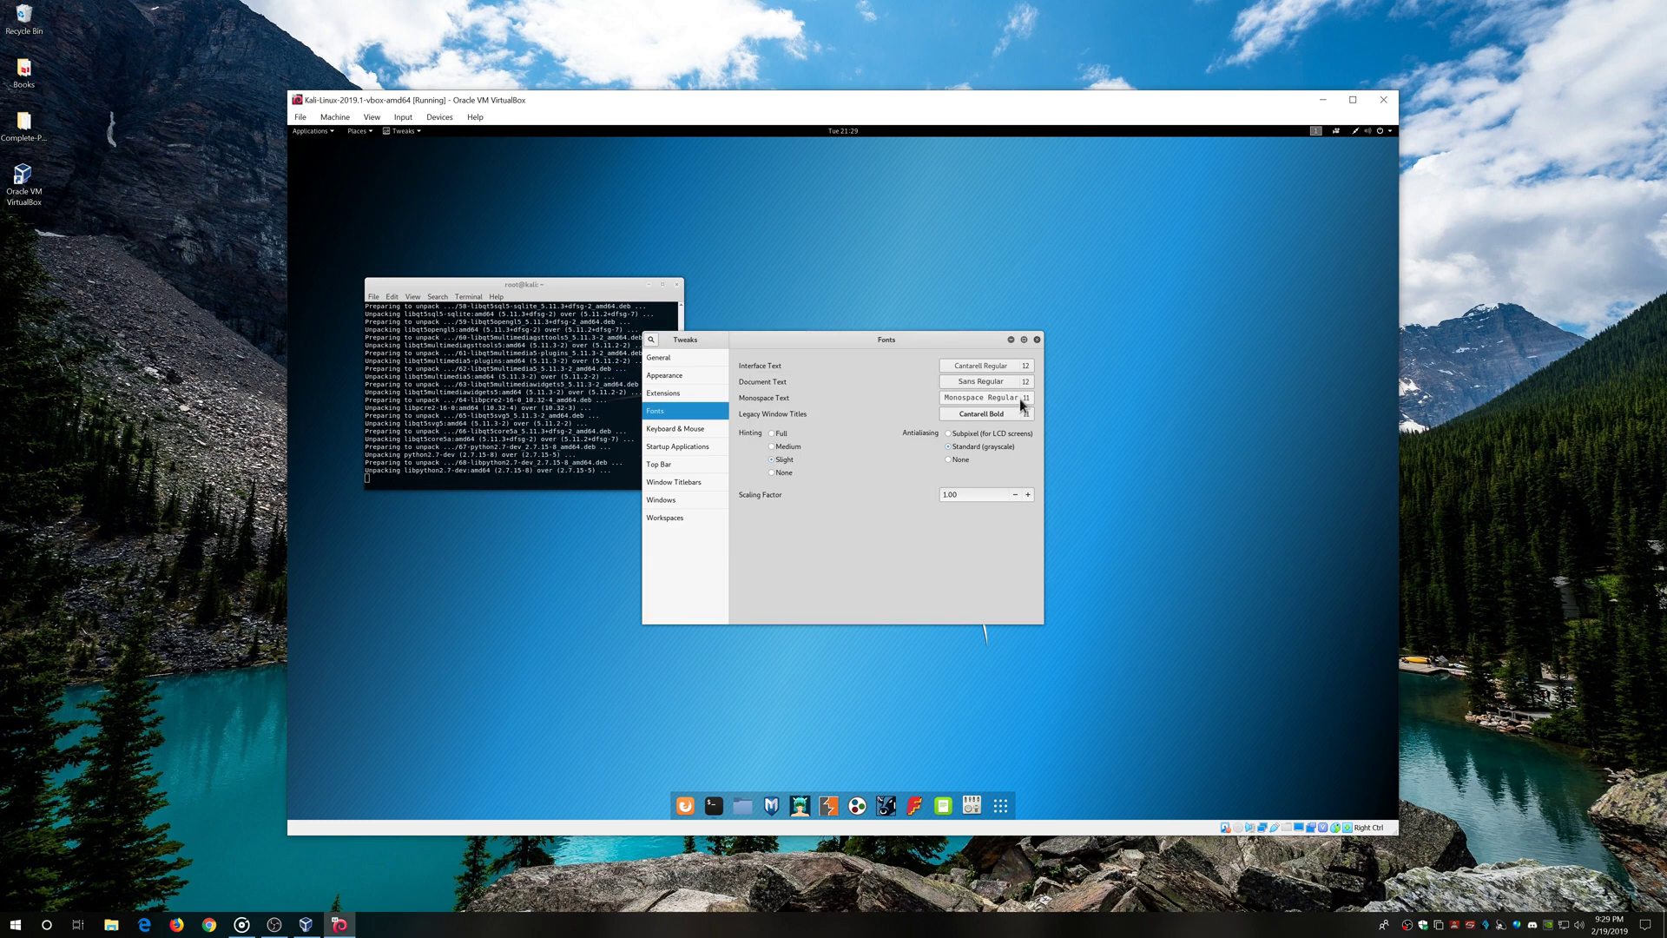
{"action": "left_click", "coordinate": [1010, 404]}
{"action": "left_click", "coordinate": [923, 569]}
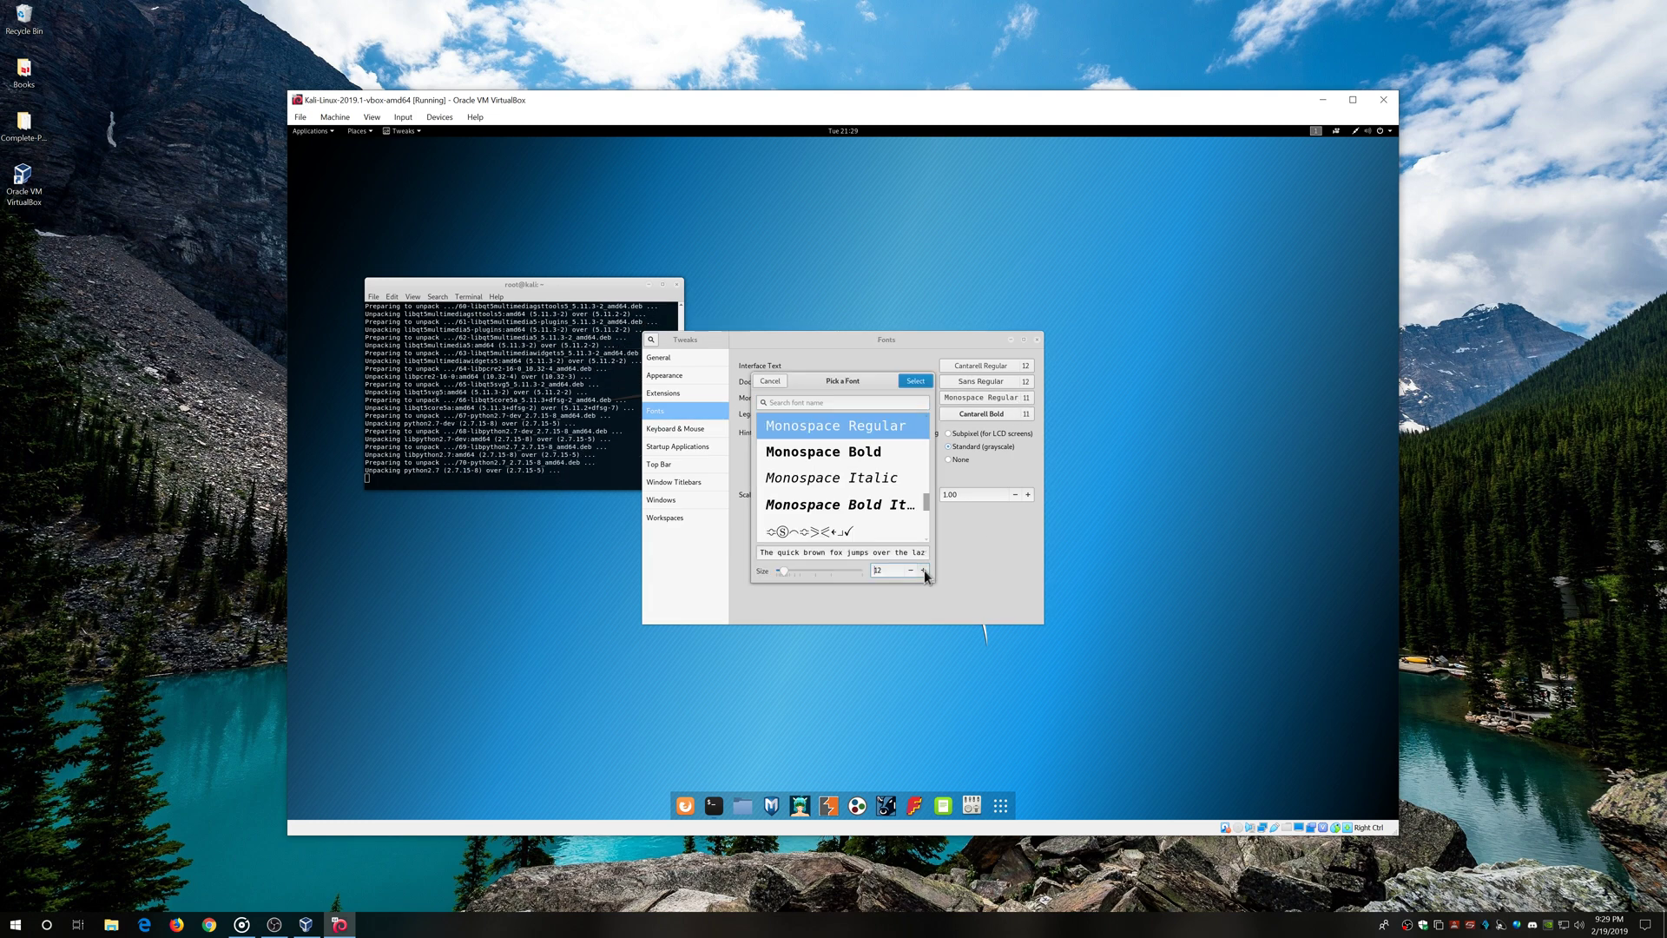
{"action": "left_click", "coordinate": [923, 380]}
{"action": "left_click", "coordinate": [1025, 415]}
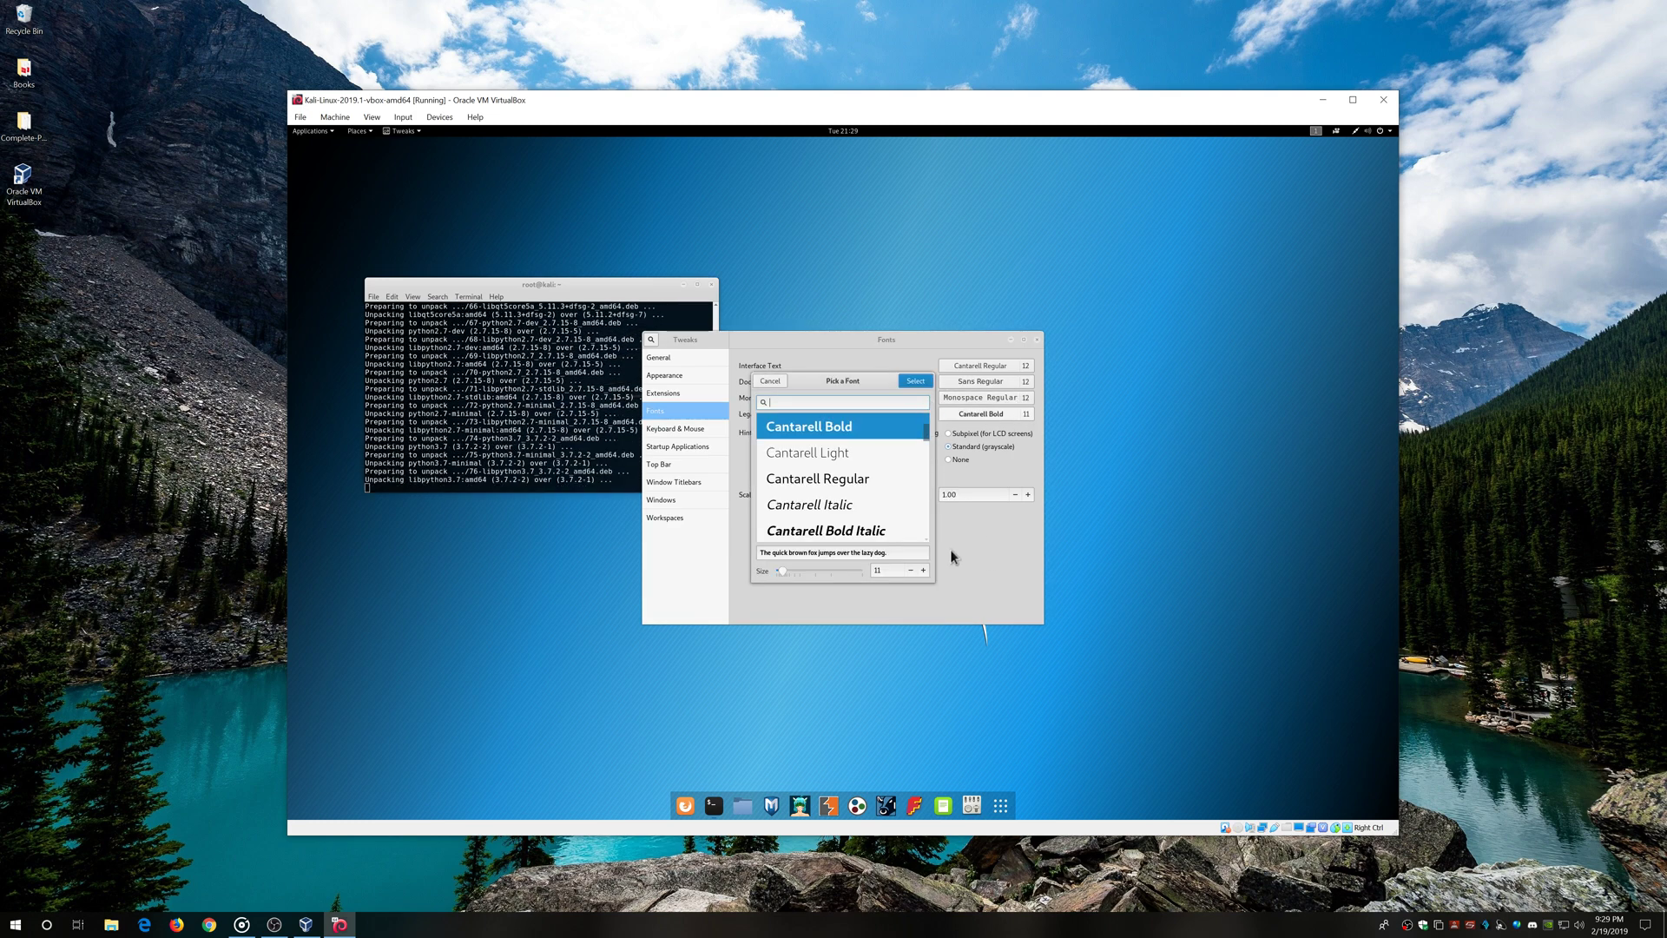
{"action": "left_click", "coordinate": [924, 570]}
{"action": "left_click", "coordinate": [916, 381]}
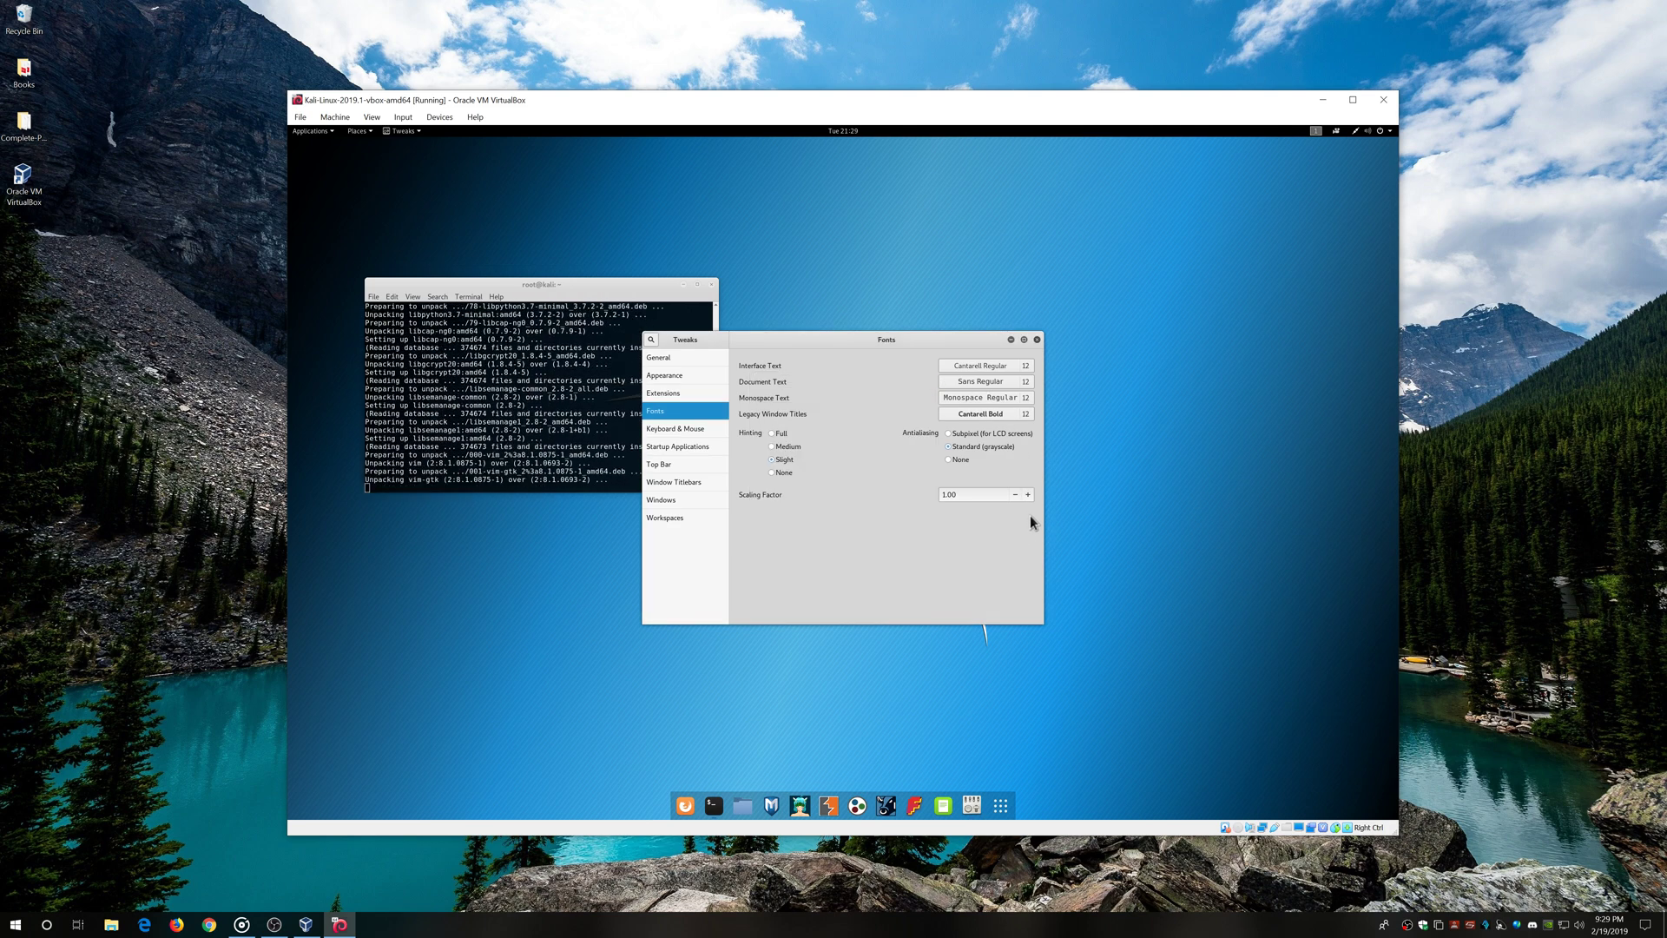
Raise the Fonts scaling factor to 1.15
{"action": "left_click", "coordinate": [1031, 494]}
{"action": "left_click", "coordinate": [1031, 495]}
{"action": "left_click", "coordinate": [1030, 495]}
{"action": "left_click", "coordinate": [1030, 496]}
{"action": "left_click", "coordinate": [1029, 496]}
{"action": "left_click", "coordinate": [1029, 500]}
{"action": "left_click", "coordinate": [1029, 500]}
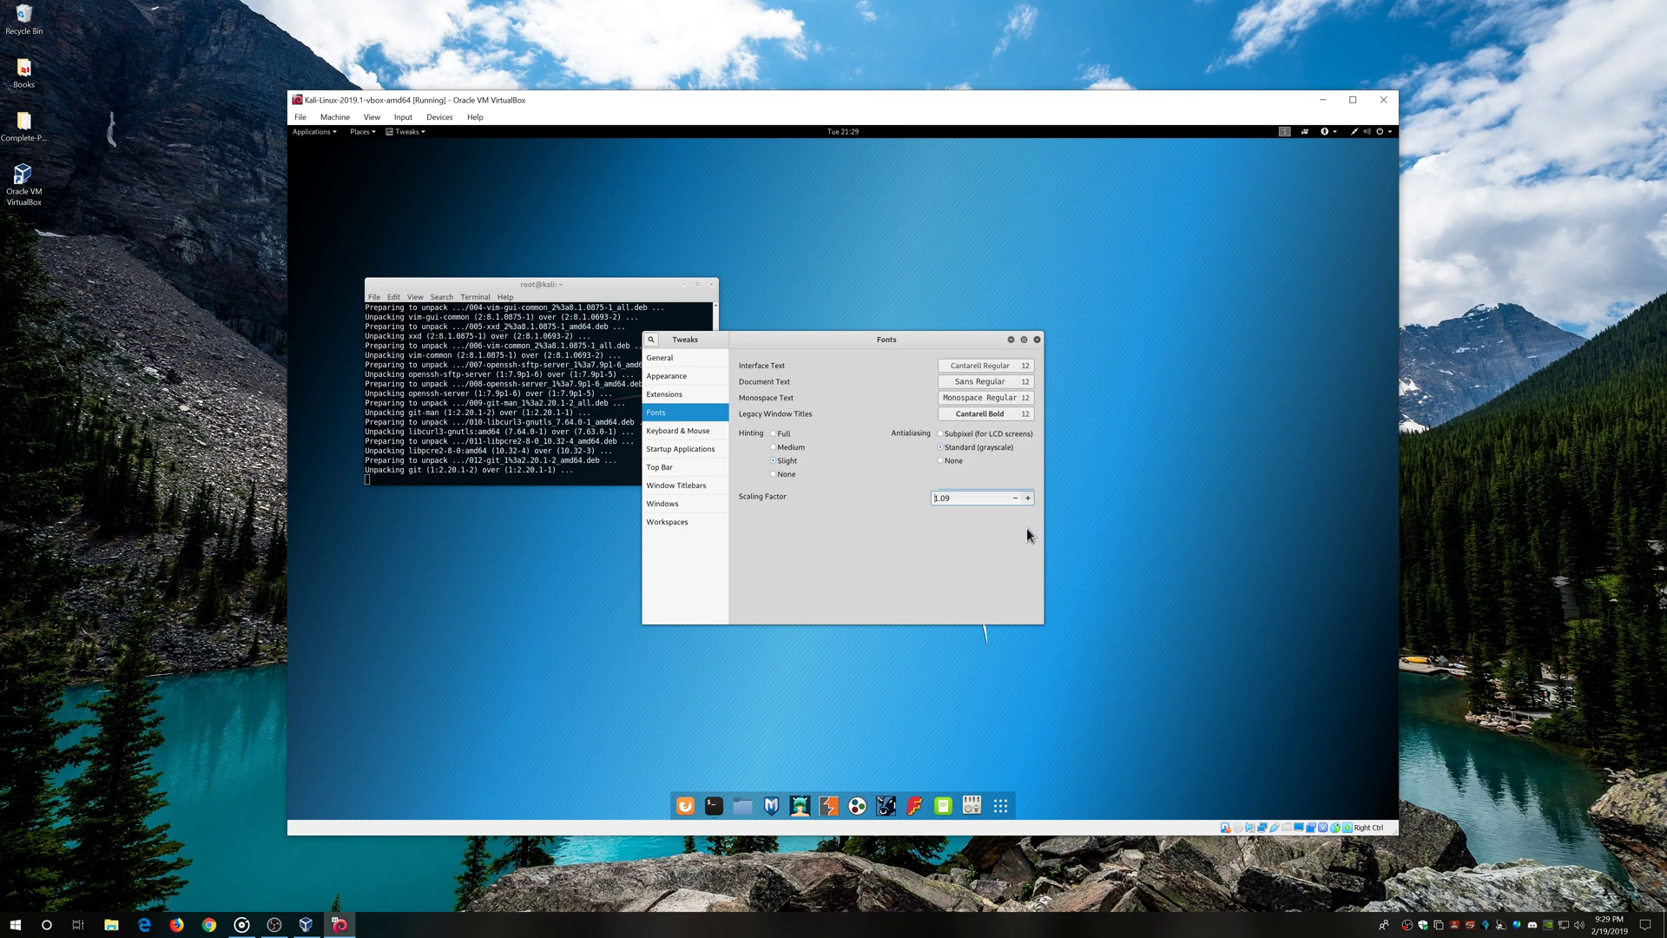
{"action": "left_click", "coordinate": [1029, 498]}
{"action": "left_click", "coordinate": [1029, 498]}
{"action": "left_click", "coordinate": [1029, 499]}
{"action": "left_click", "coordinate": [1029, 500]}
{"action": "left_click", "coordinate": [1029, 500]}
{"action": "left_click", "coordinate": [1028, 501]}
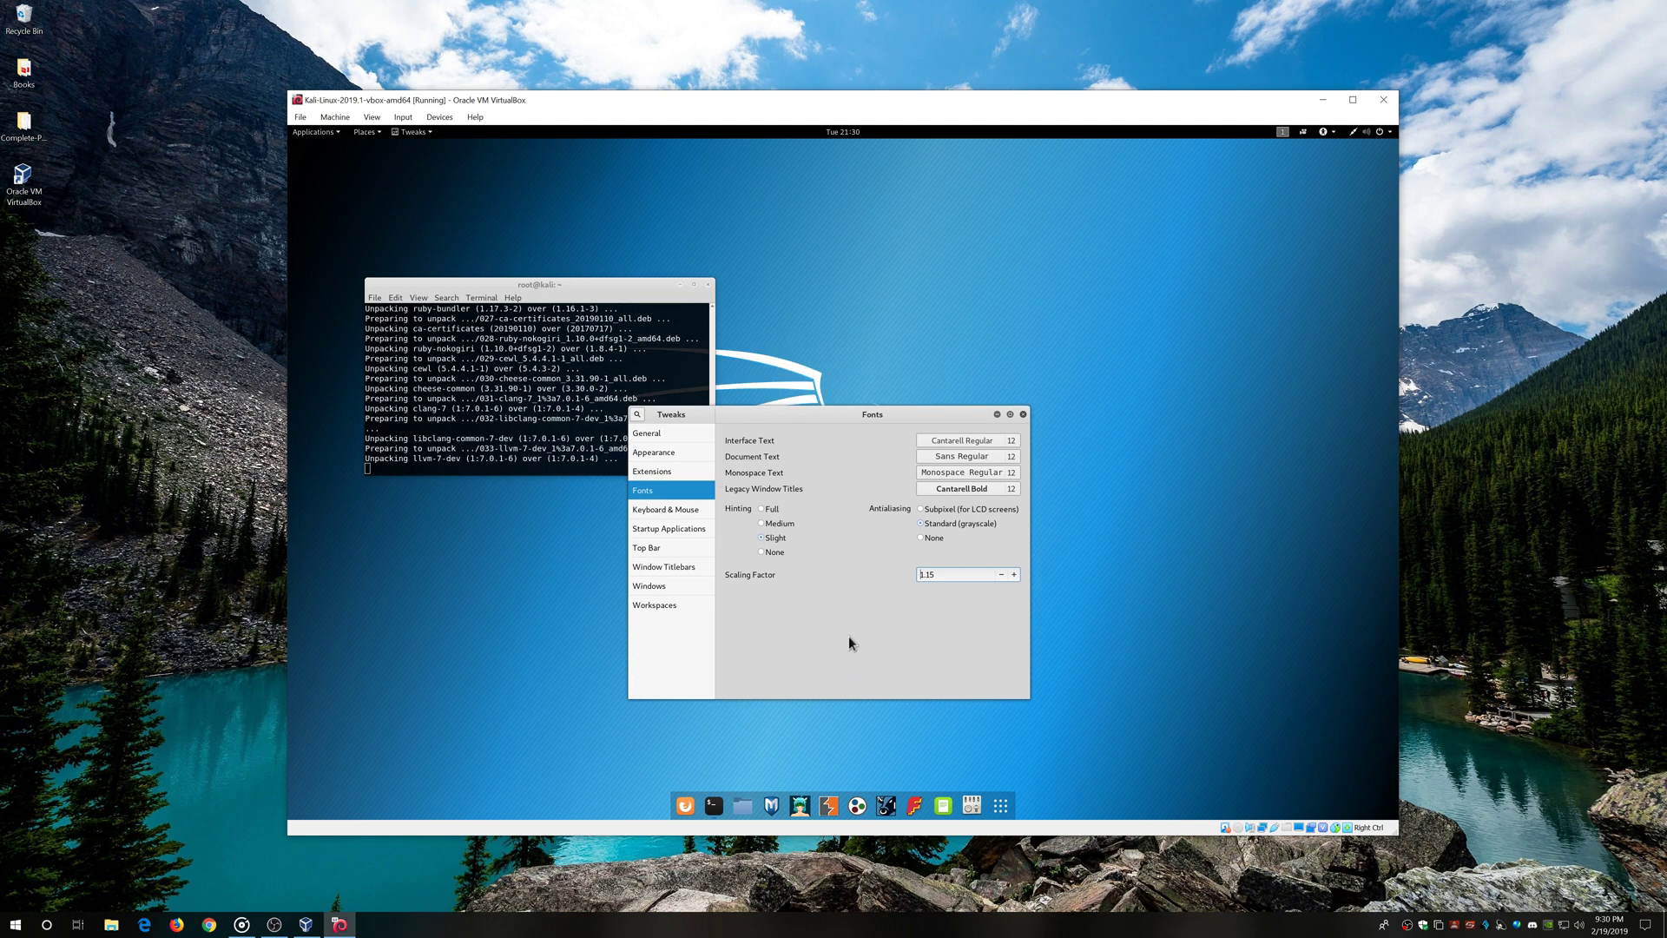
Check the Appearance cursor theme, keep Adwaita, and close the Tweaks window
{"action": "left_click", "coordinate": [662, 470]}
{"action": "left_click", "coordinate": [663, 453]}
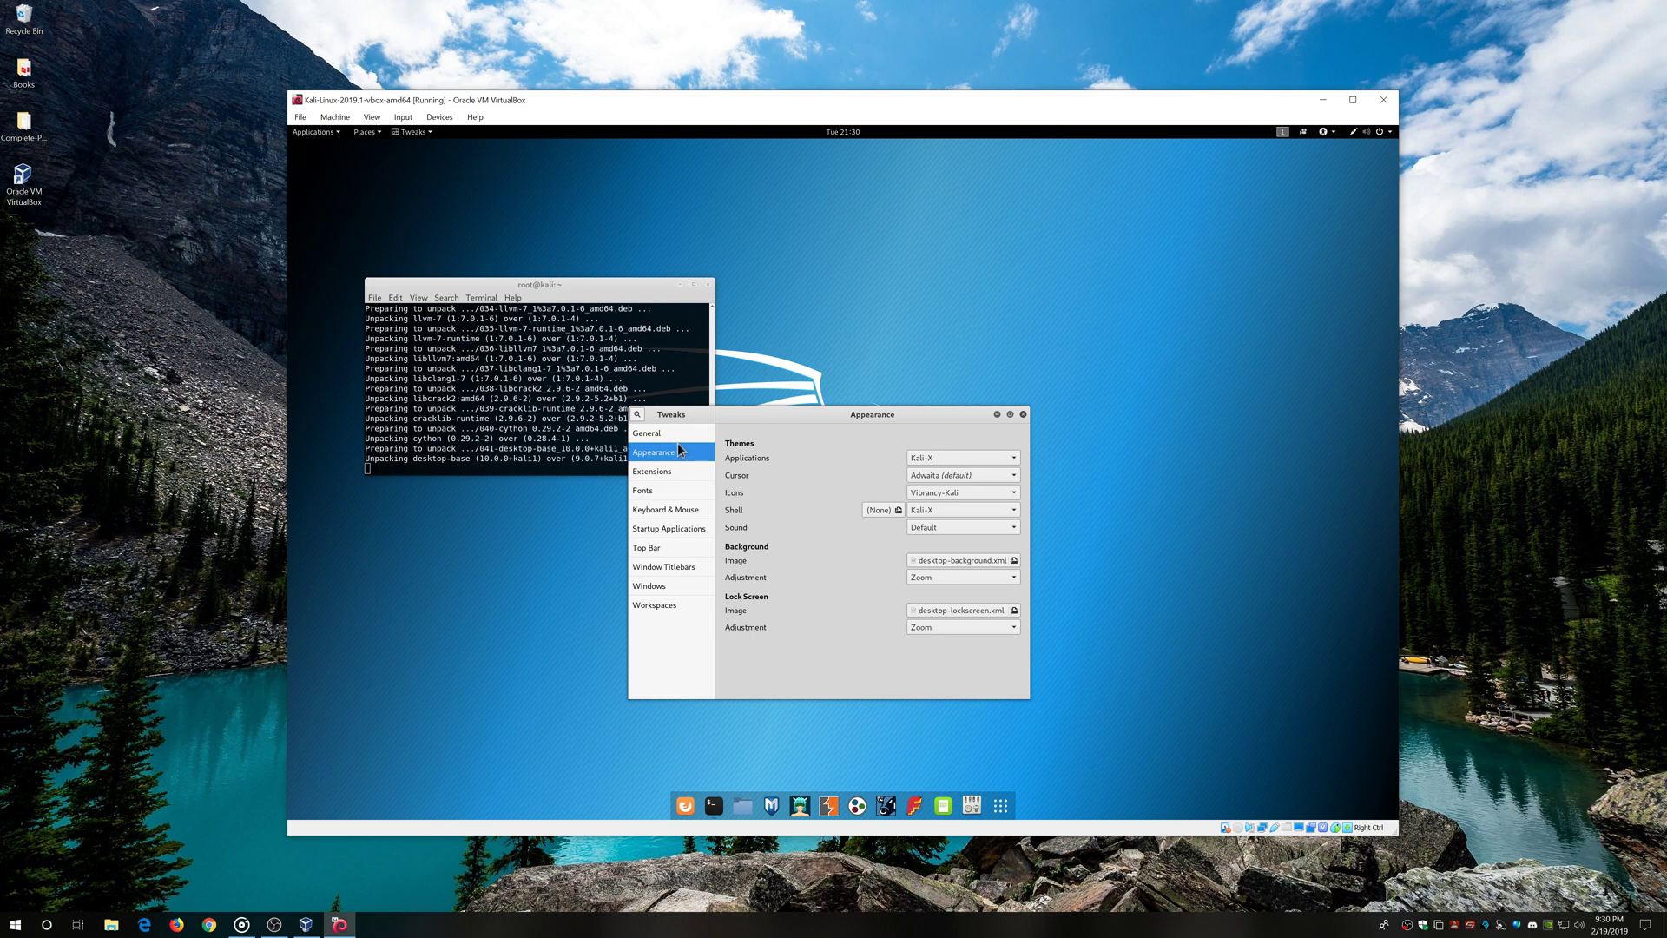
{"action": "left_click", "coordinate": [986, 478]}
{"action": "left_click", "coordinate": [1007, 475]}
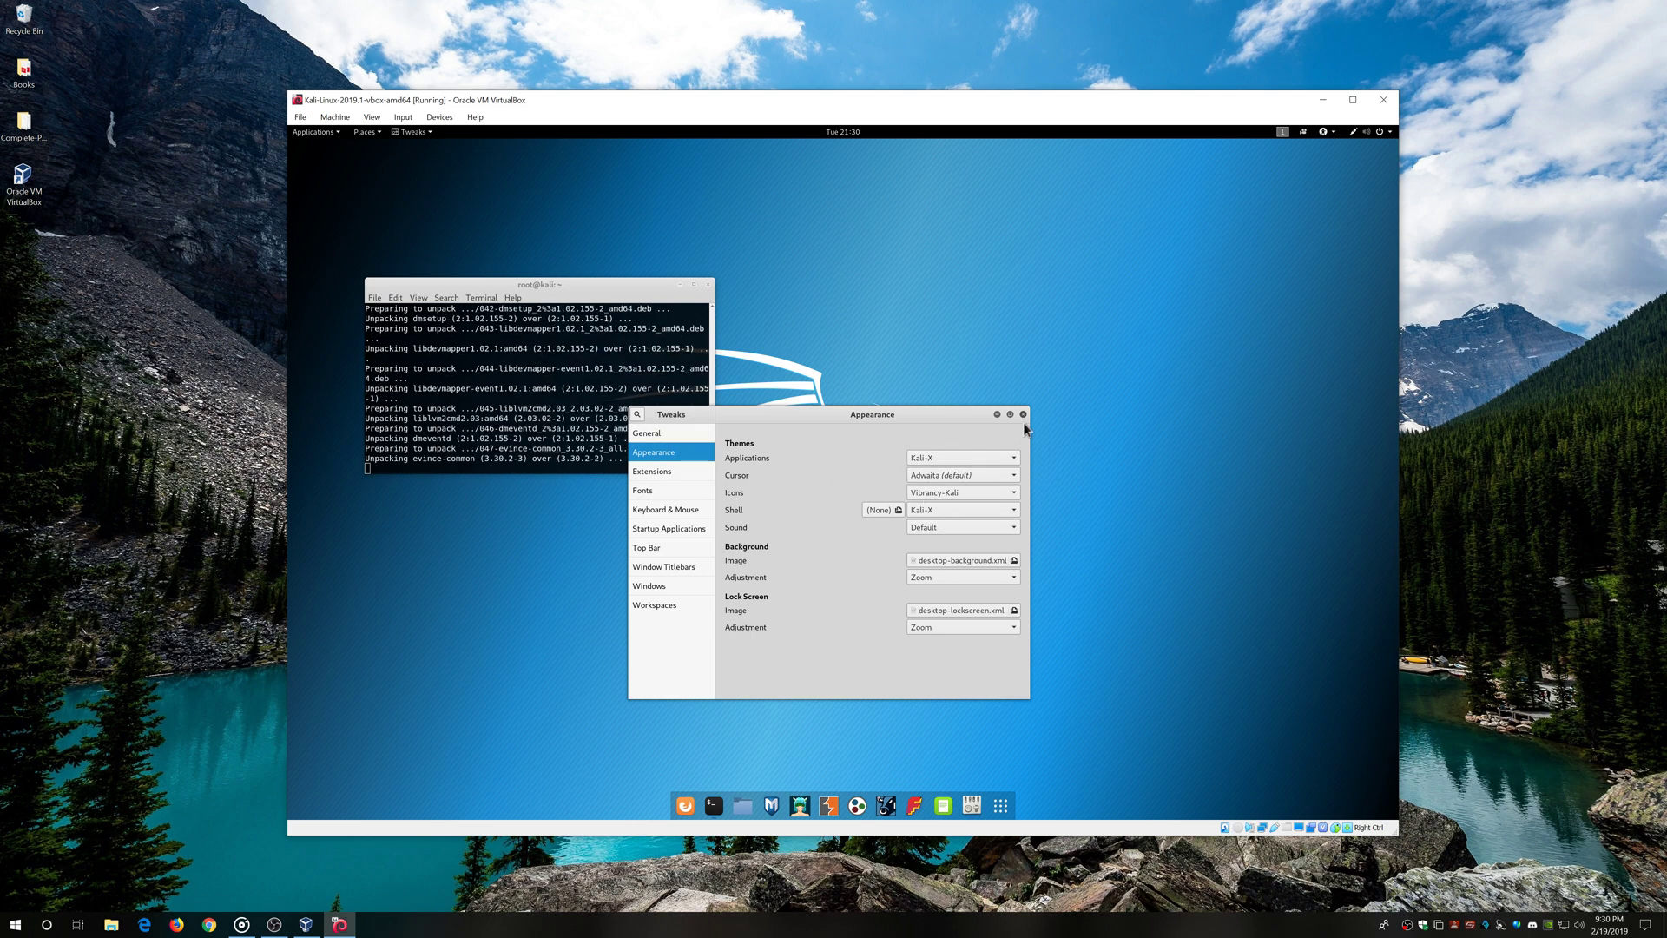
{"action": "left_click", "coordinate": [1024, 414]}
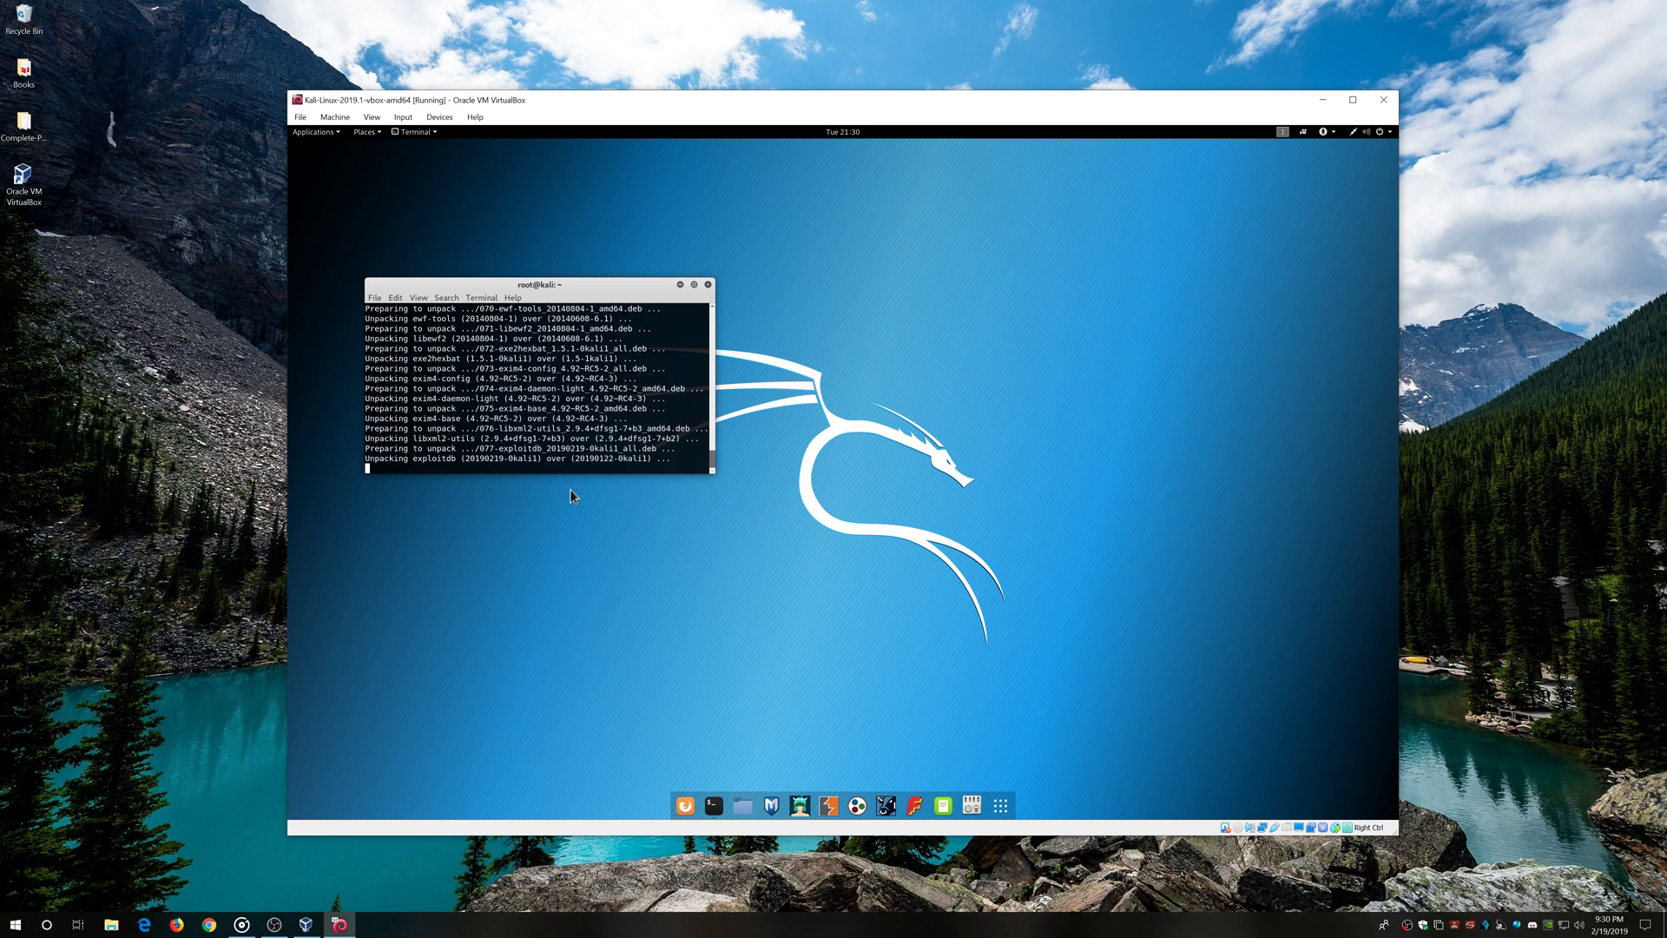
Show the VirtualBox Manager from the taskbar and drag the Kali VM window to the right
{"action": "left_click", "coordinate": [331, 117]}
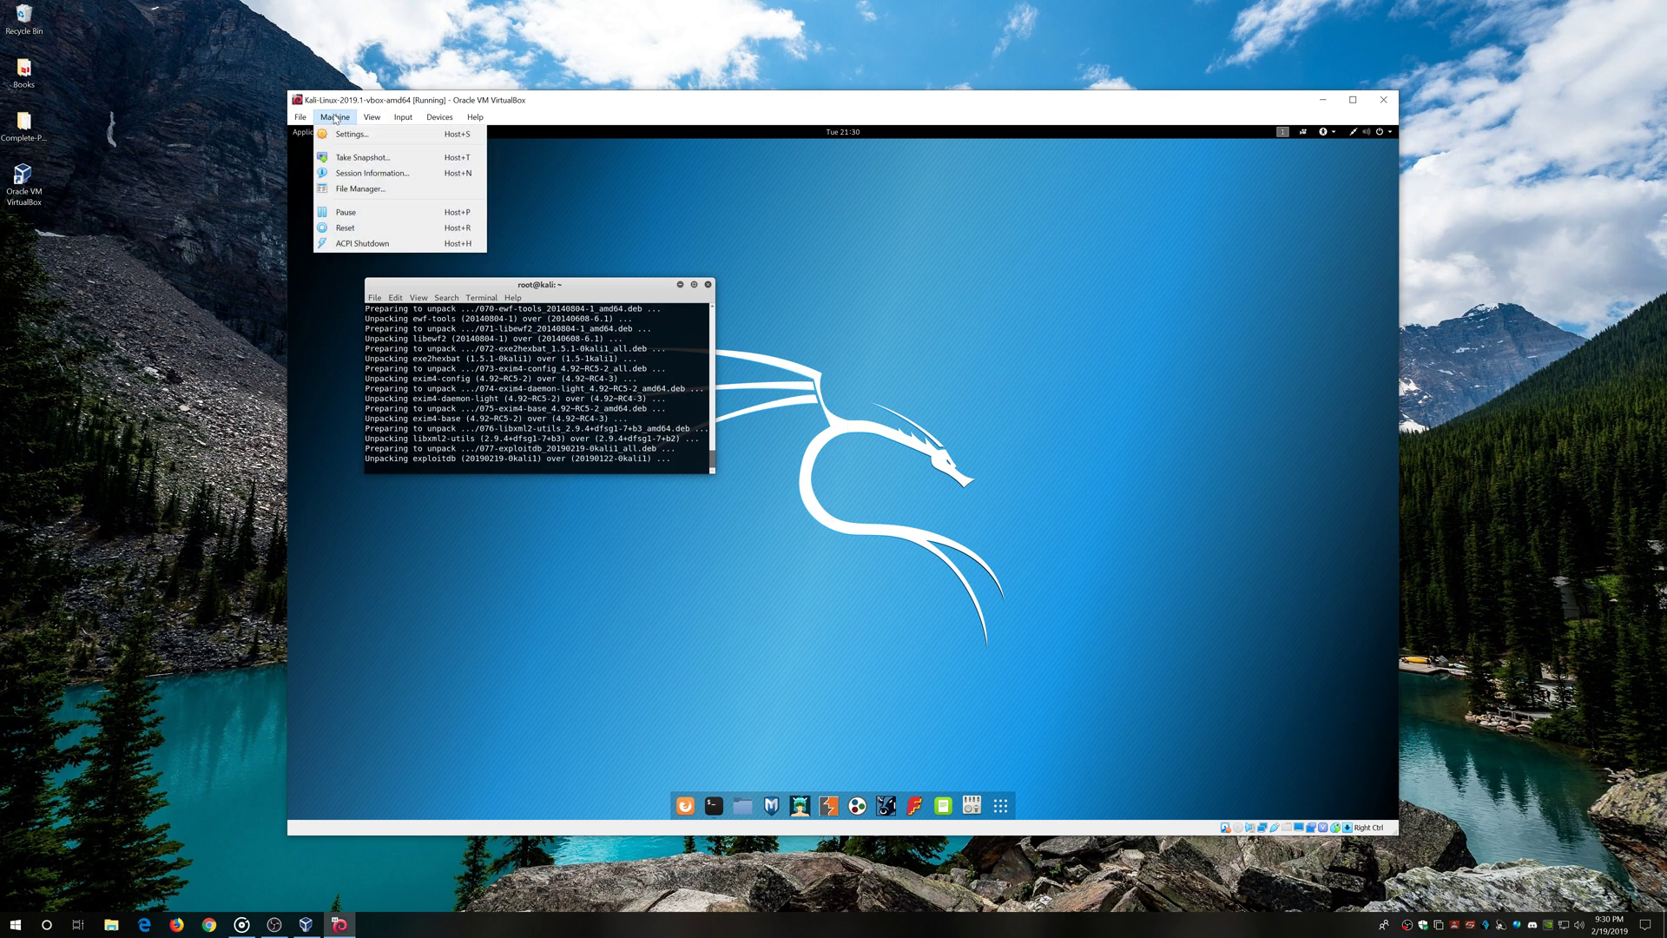
{"action": "left_click", "coordinate": [335, 119]}
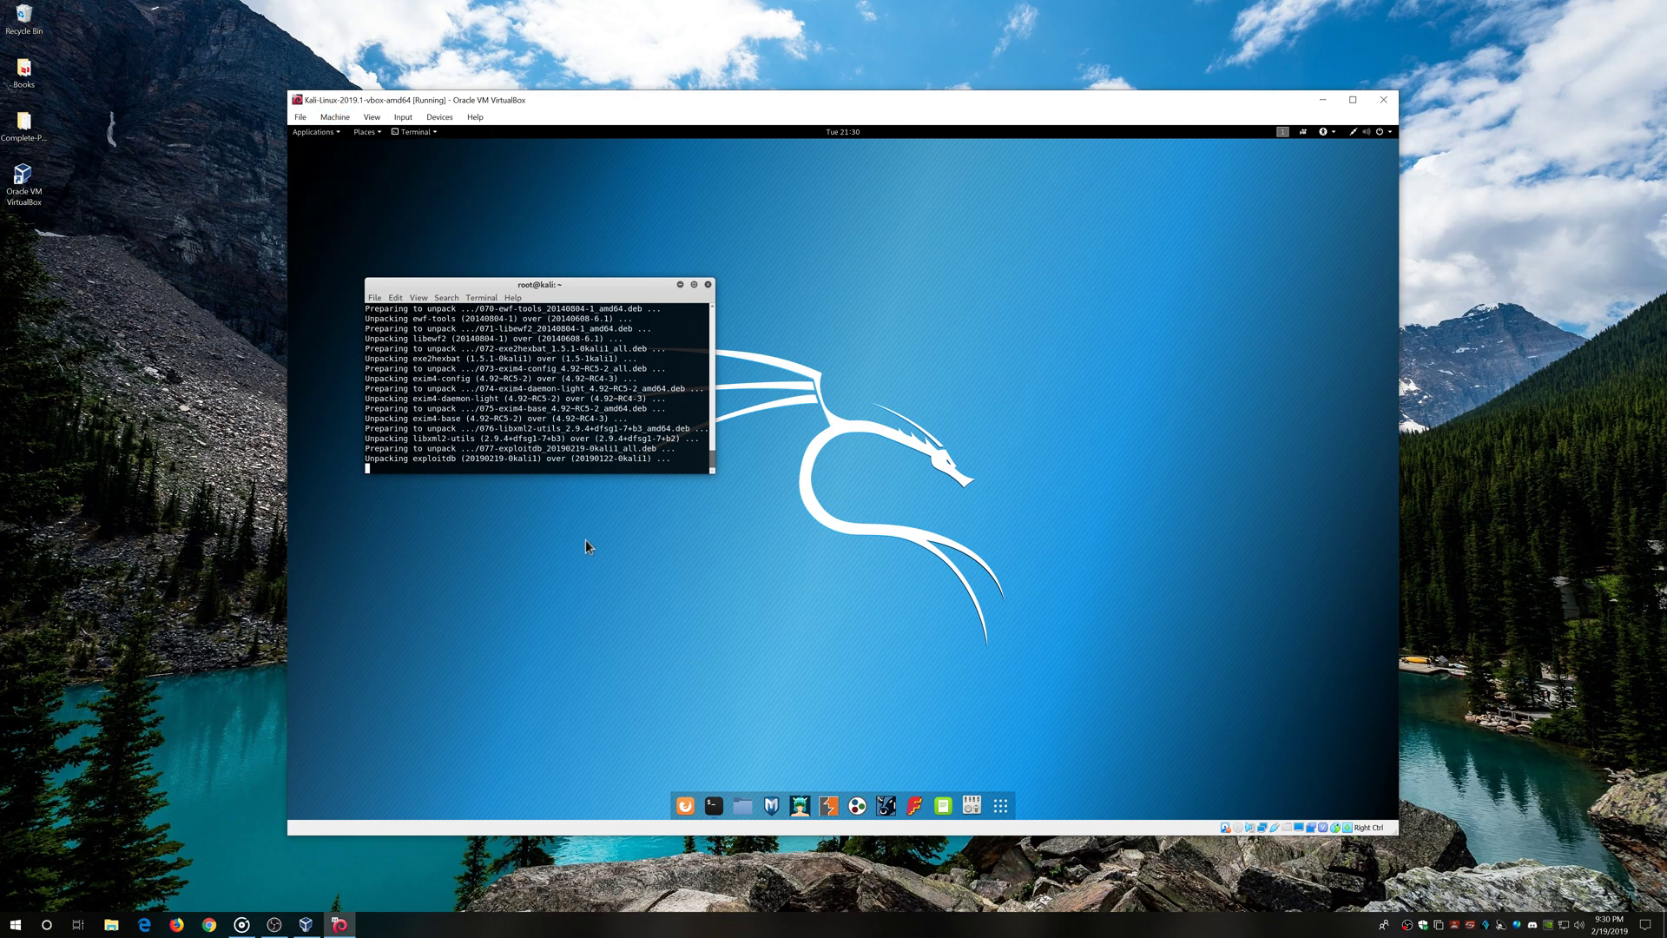
{"action": "left_click", "coordinate": [306, 925]}
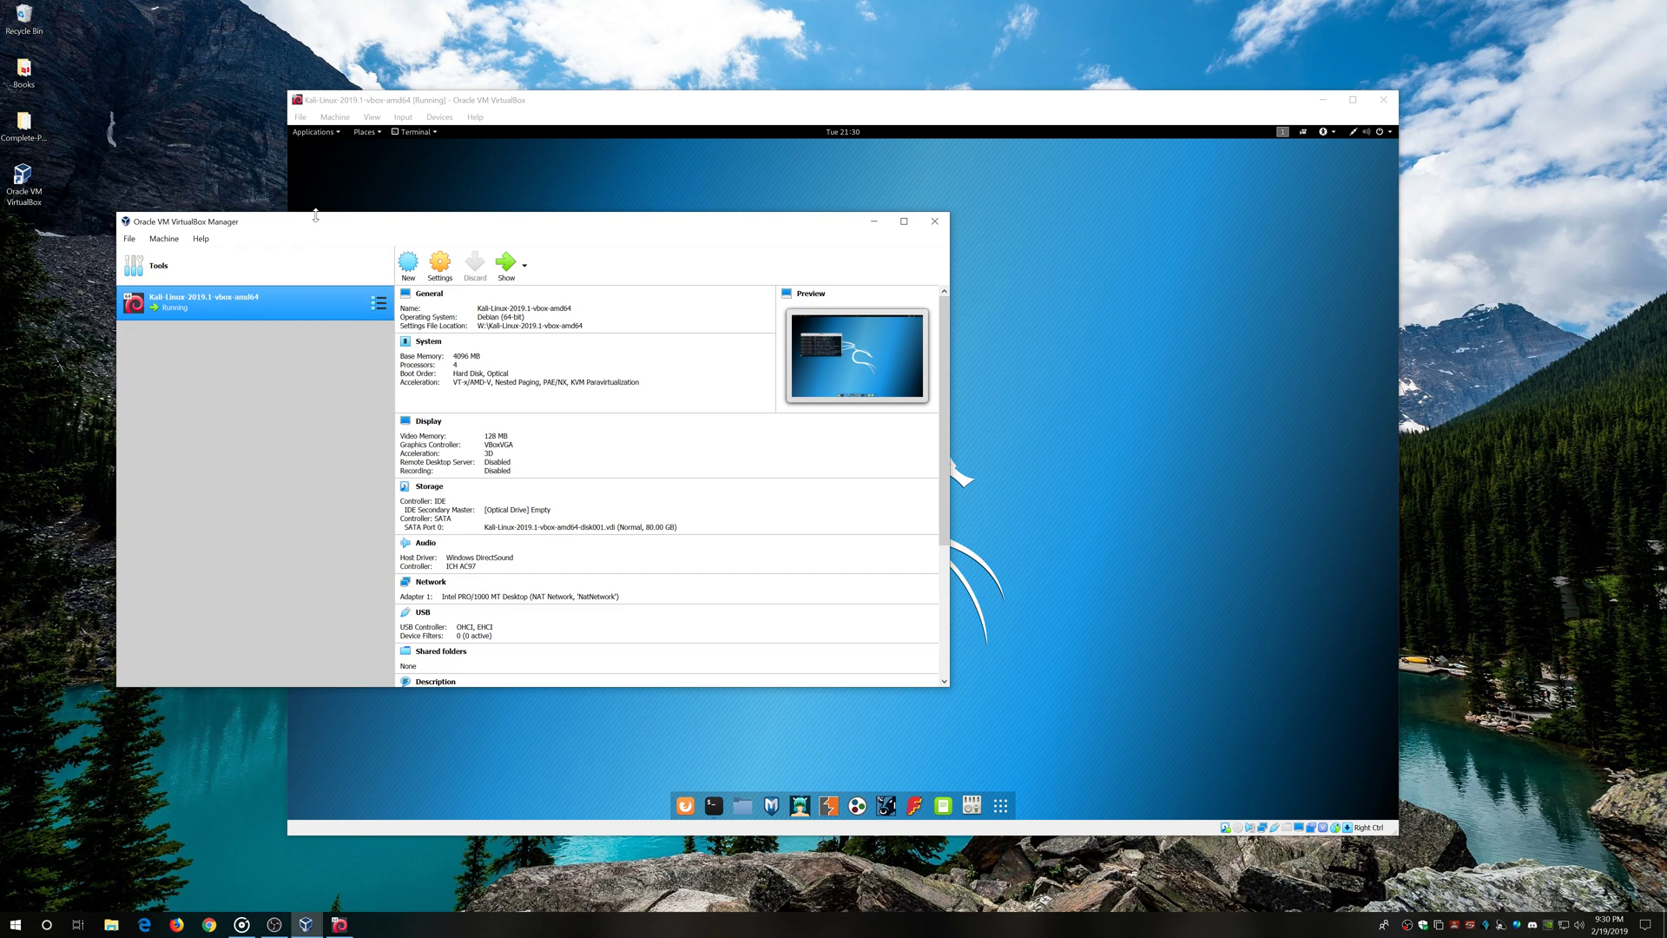
{"action": "left_click", "coordinate": [816, 104]}
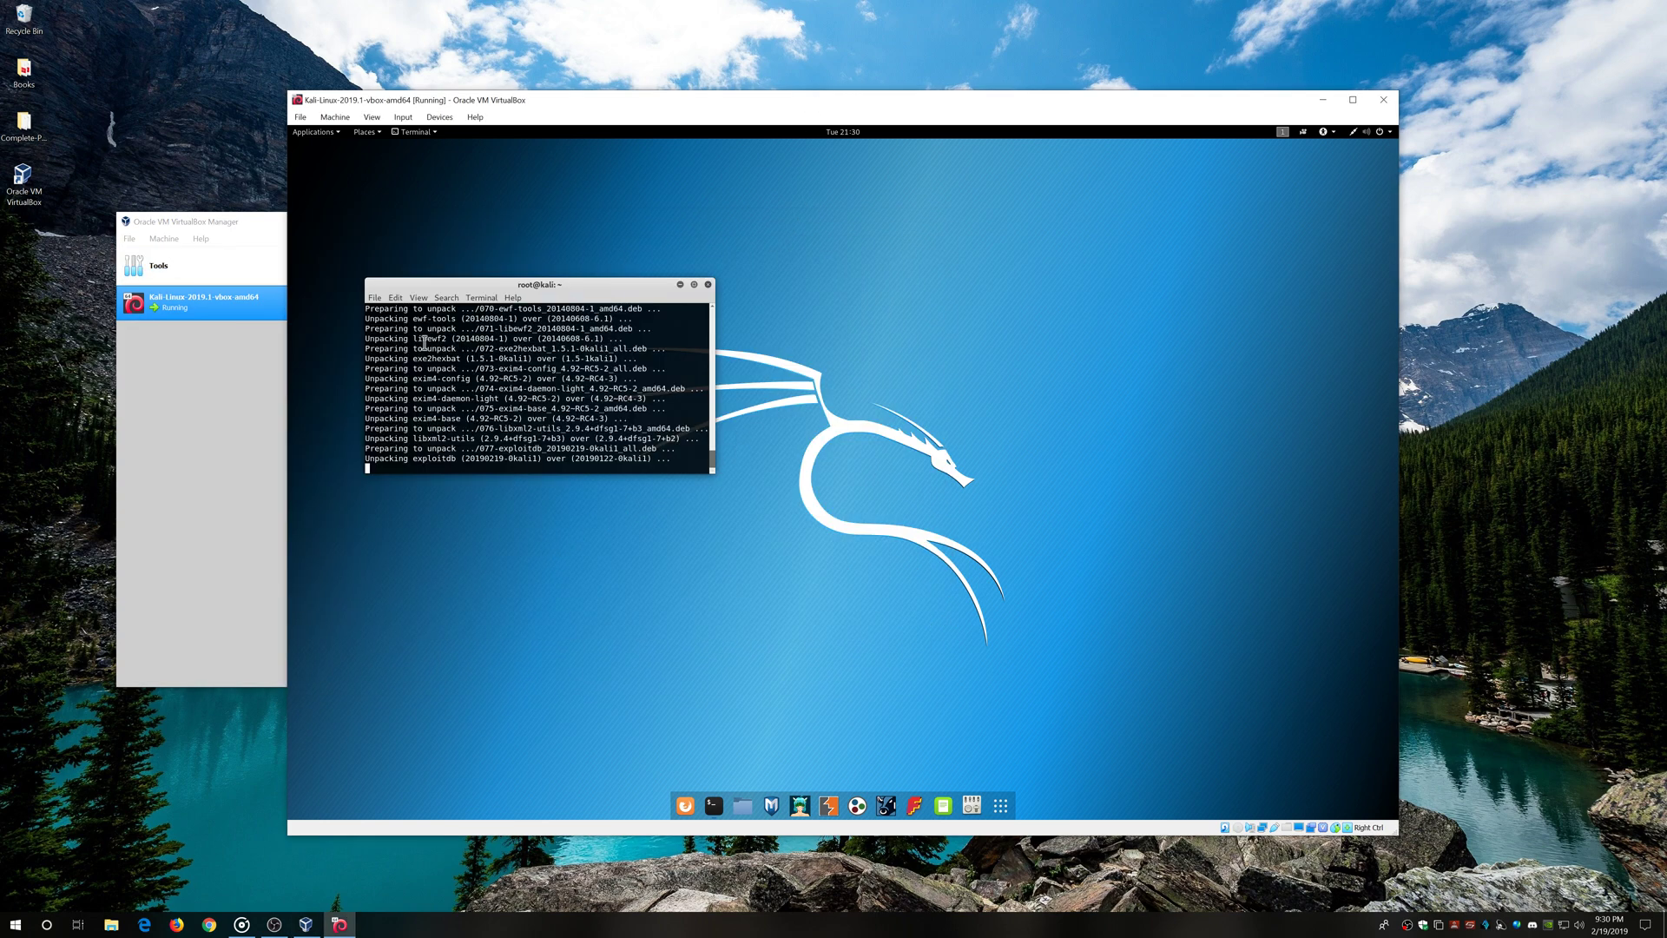
{"action": "left_click_drag", "start_coordinate": [605, 105], "coordinate": [857, 95]}
Glance at the Manager's machine options, then return to Kali and show its All applications grid
{"action": "left_click", "coordinate": [378, 229]}
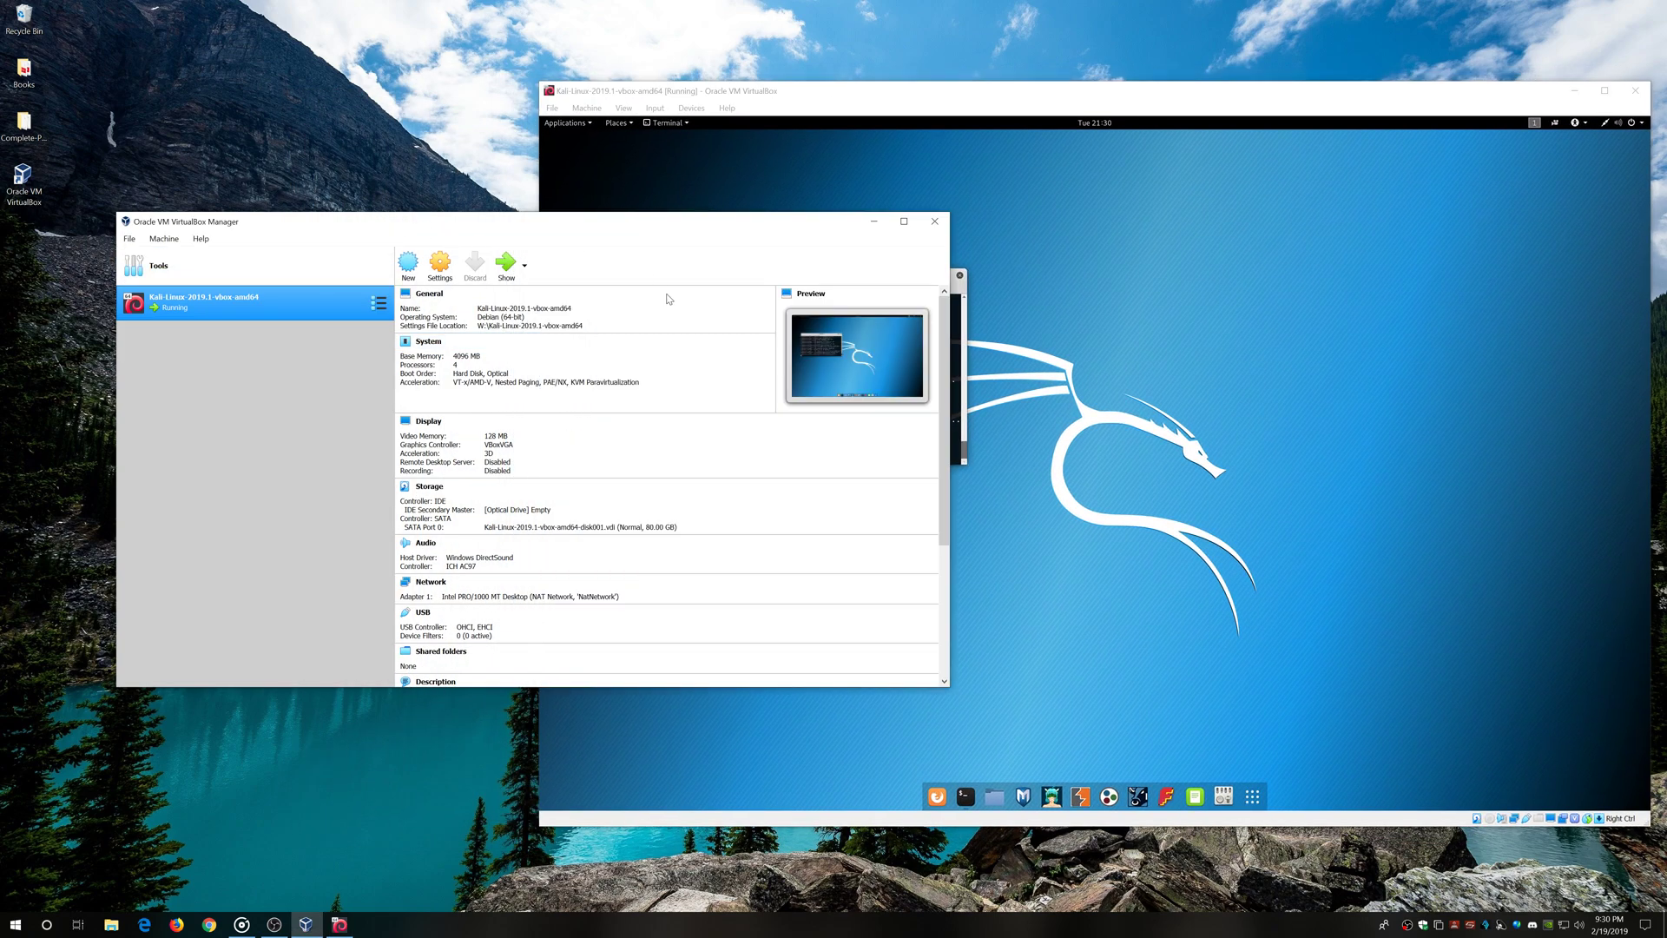
{"action": "left_click", "coordinate": [931, 295]}
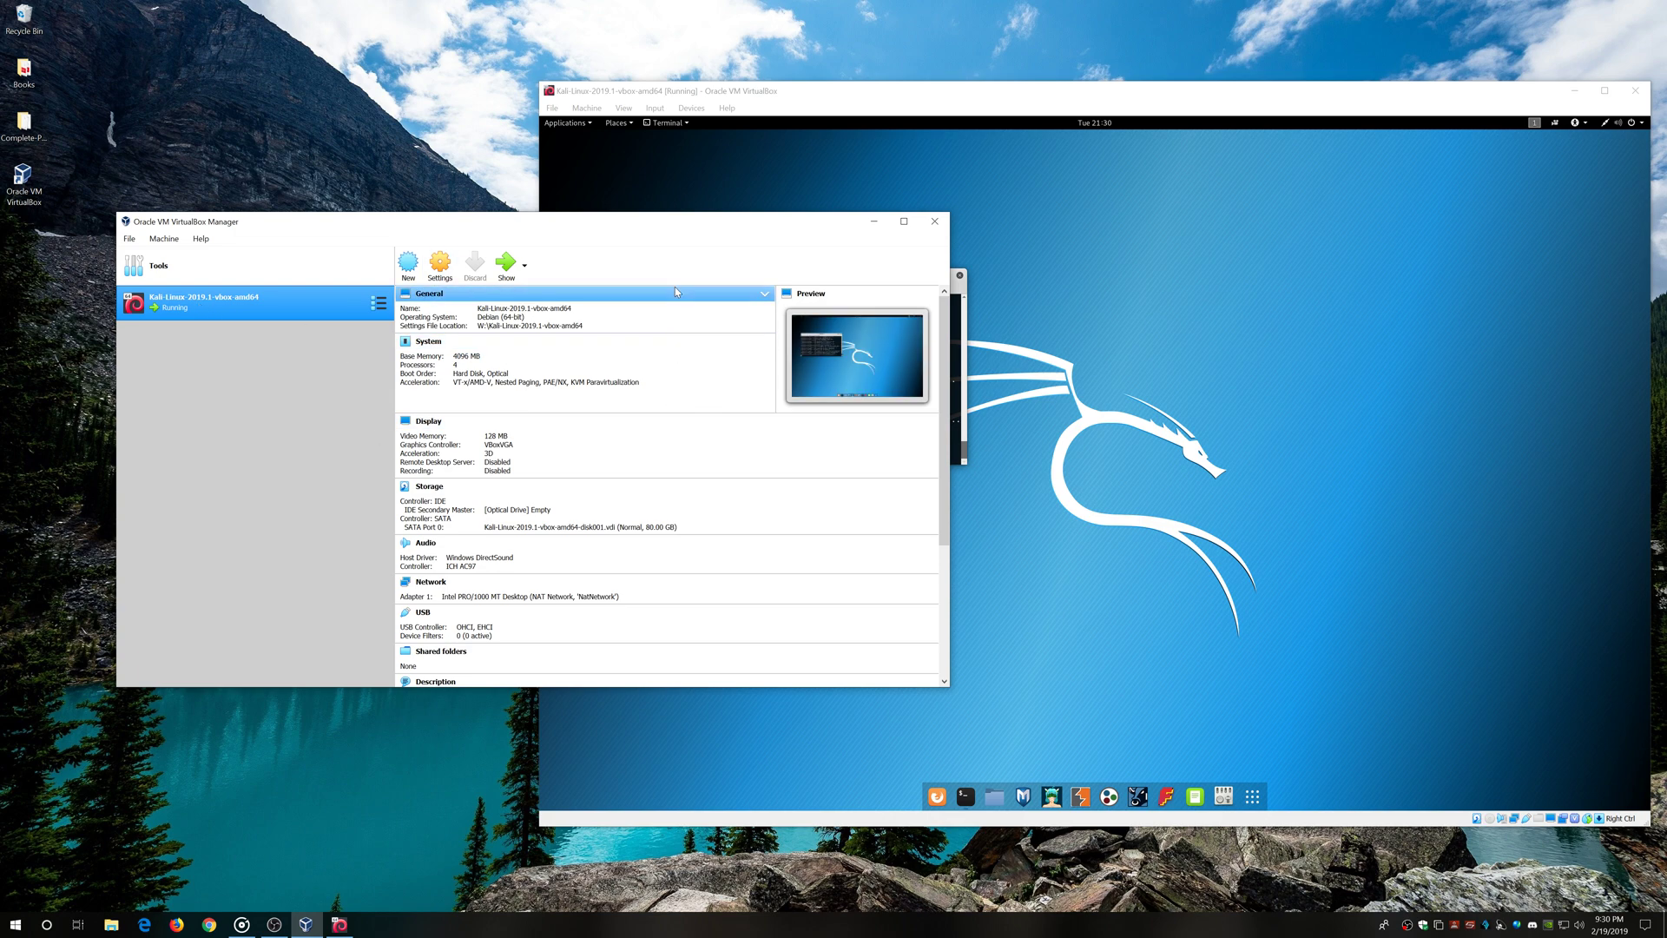
{"action": "left_click", "coordinate": [619, 186]}
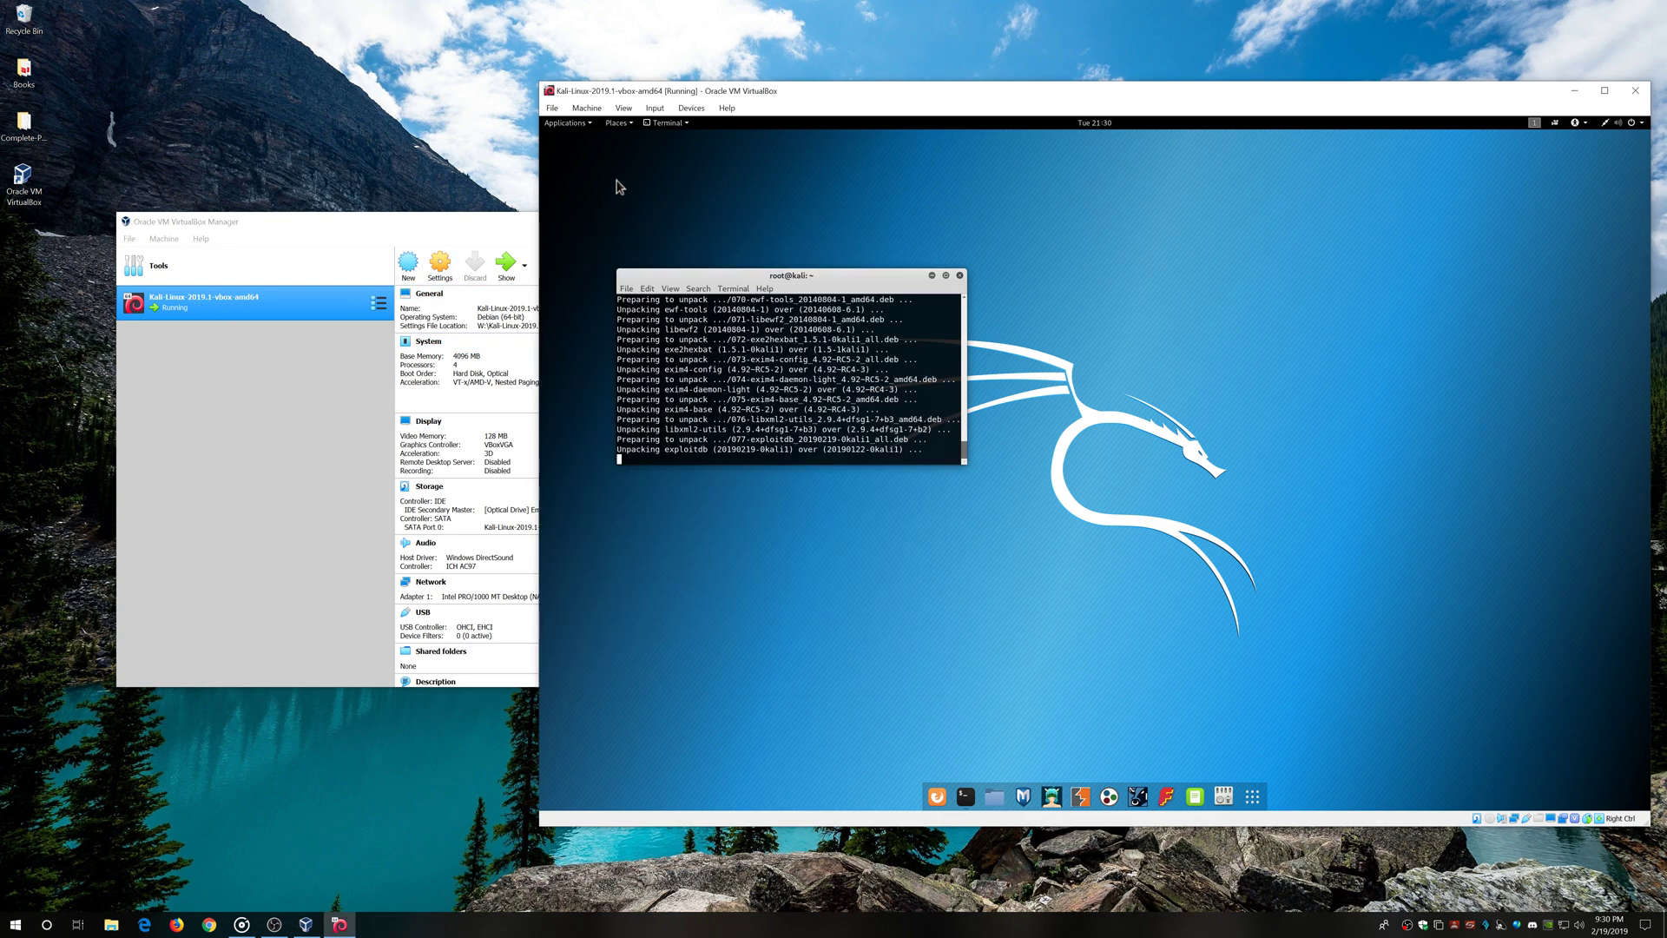
{"action": "left_click", "coordinate": [425, 229]}
{"action": "left_click", "coordinate": [163, 239]}
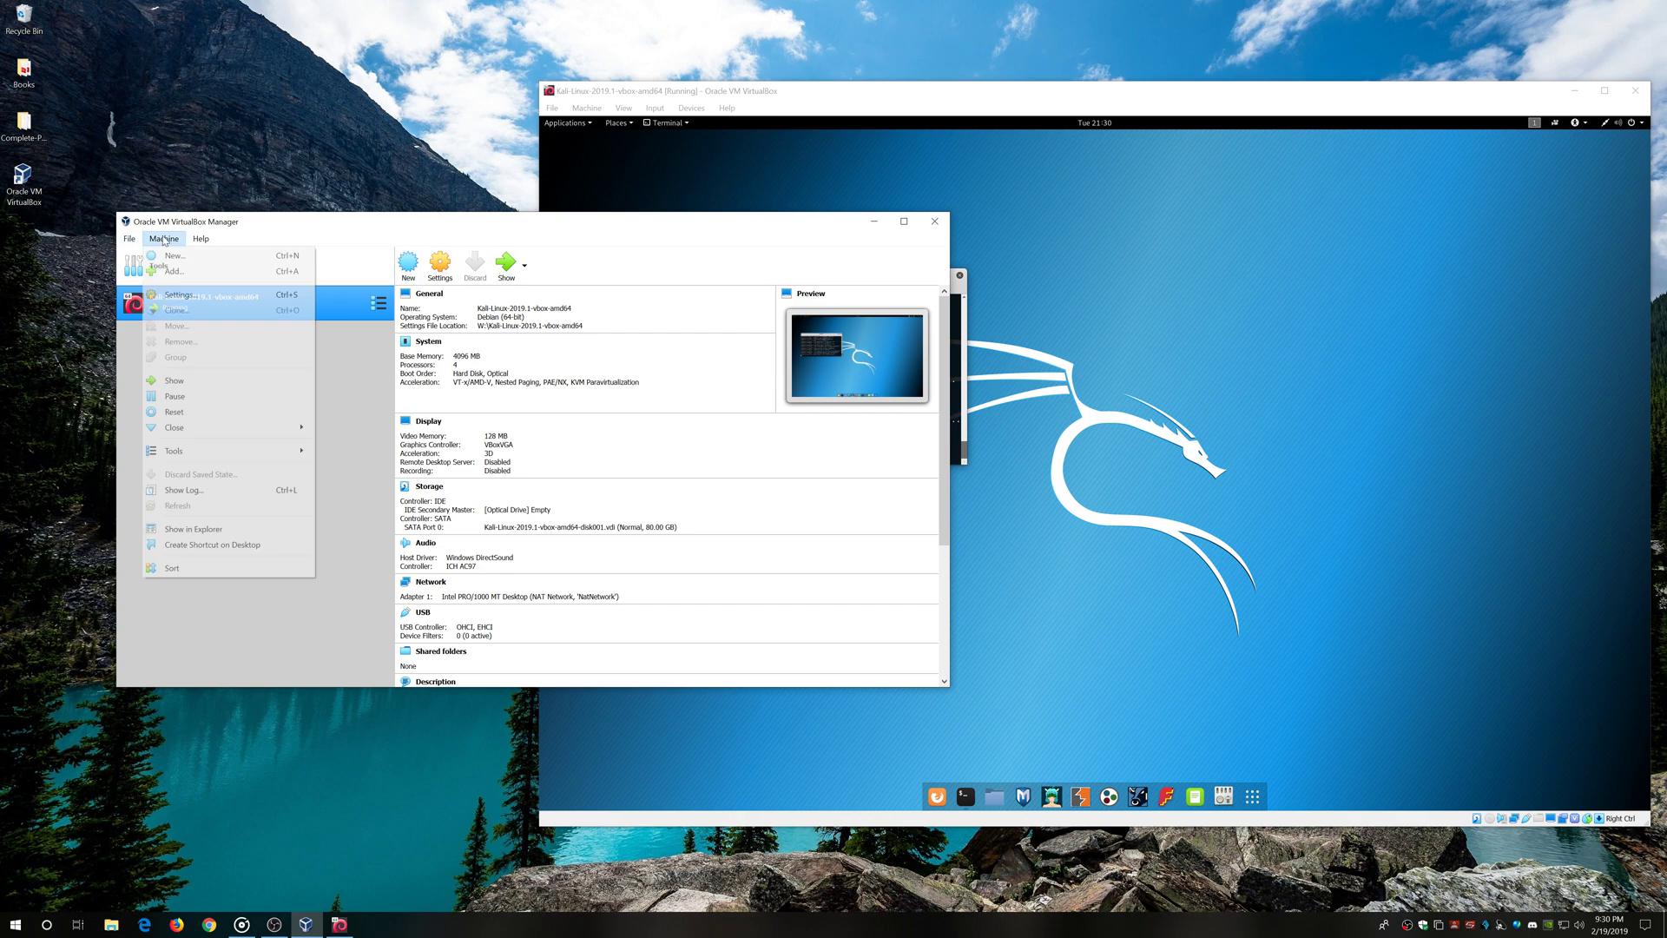
{"action": "left_click", "coordinate": [162, 243]}
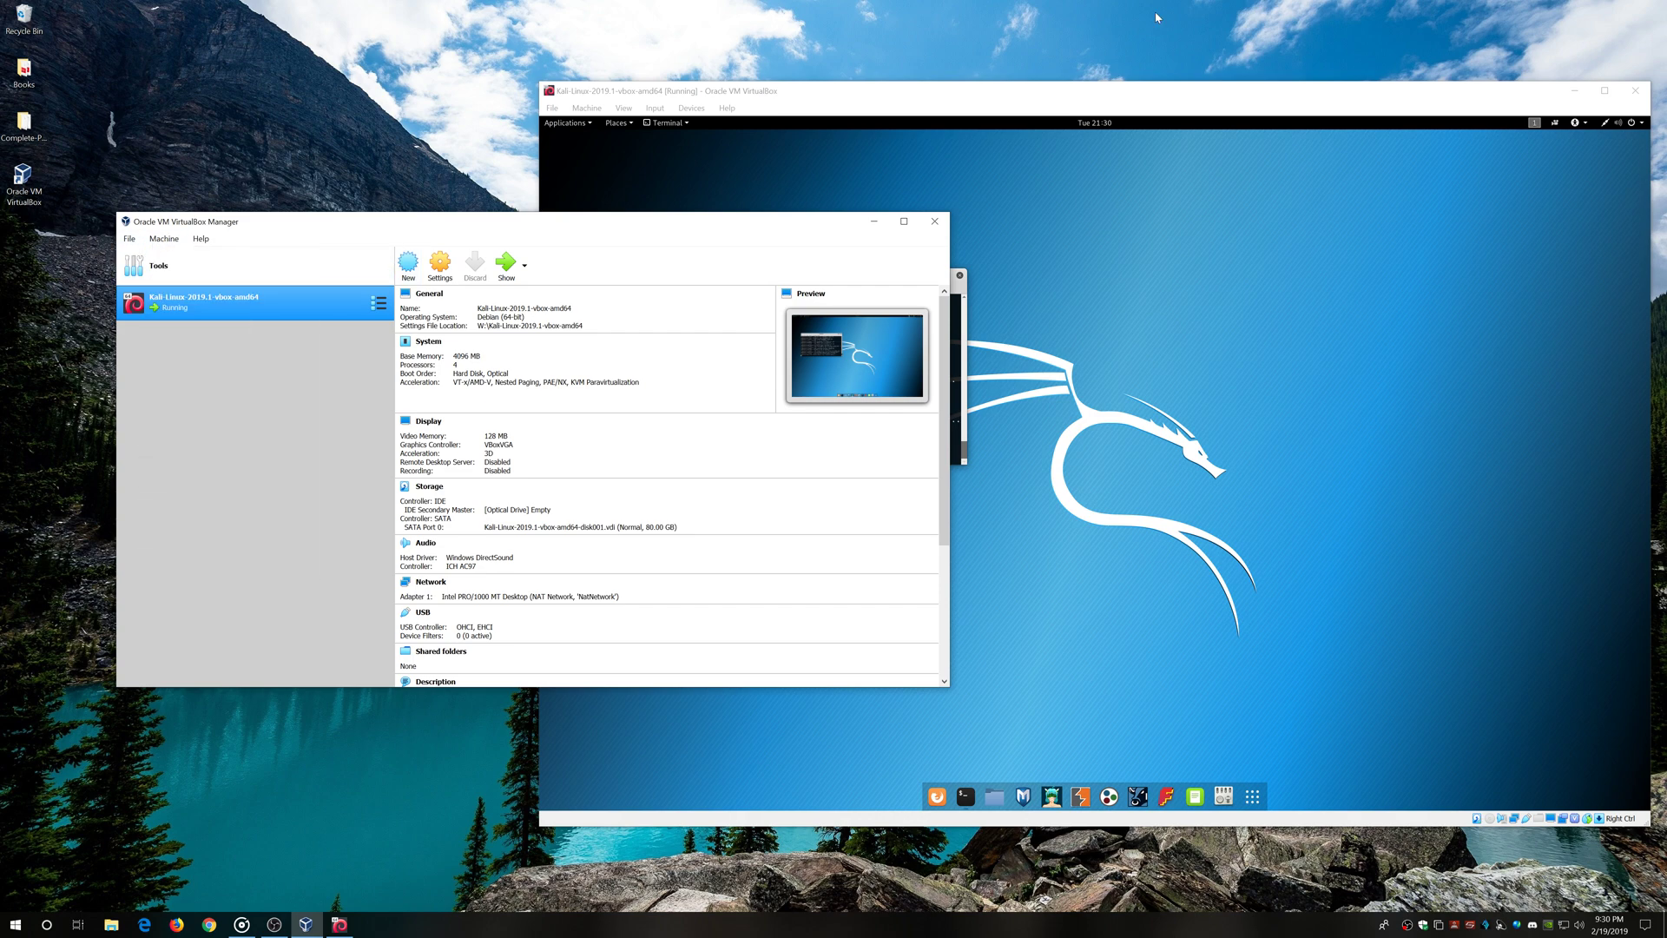
{"action": "left_click", "coordinate": [1126, 102]}
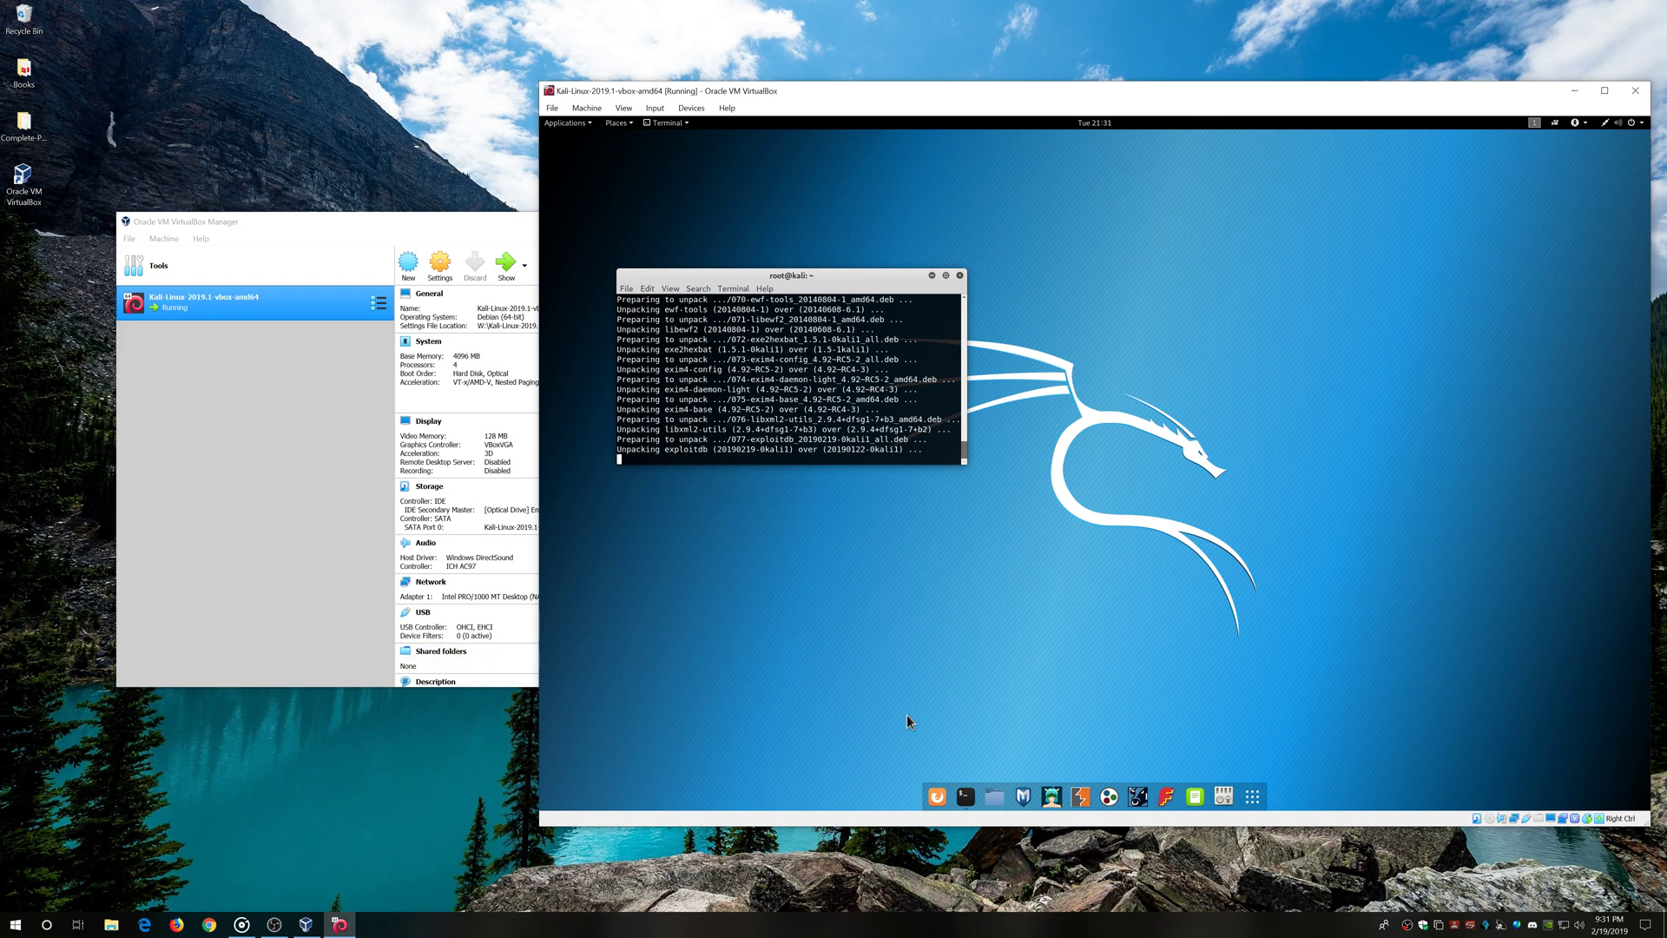
{"action": "left_click", "coordinate": [1252, 796]}
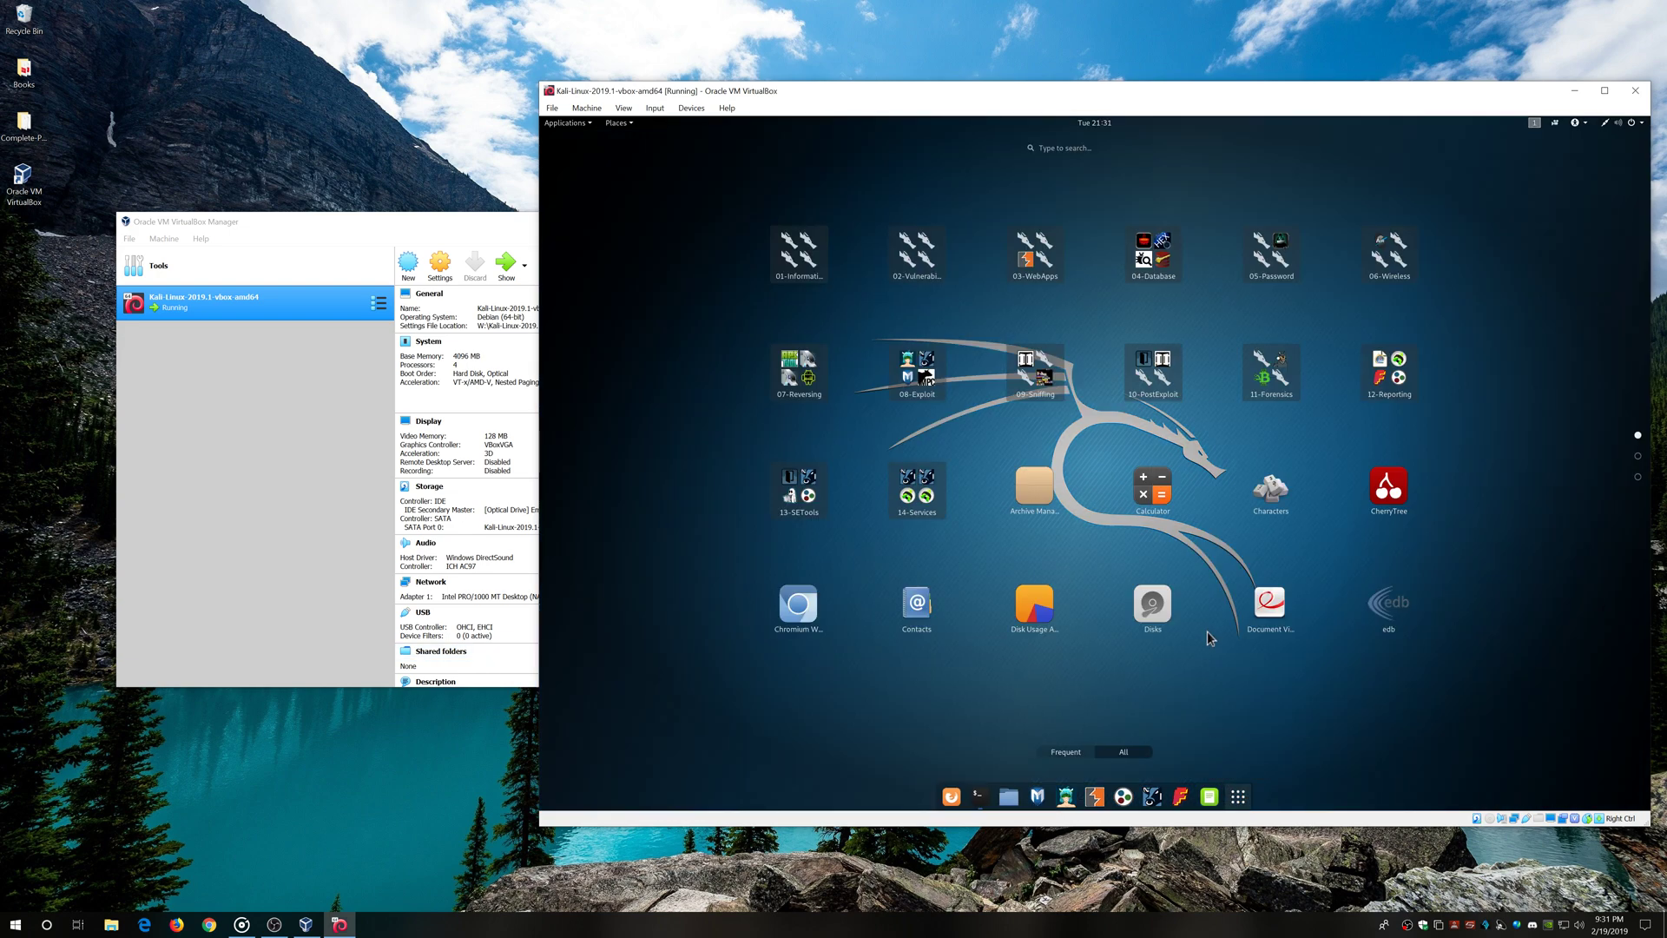
Check Kali's CPU, memory and network graphs in System Monitor's Resources tab, then nudge the terminal up
{"action": "scroll", "coordinate": [1206, 633], "scroll_direction": "down", "scroll_amount": 2}
{"action": "left_click", "coordinate": [1143, 255]}
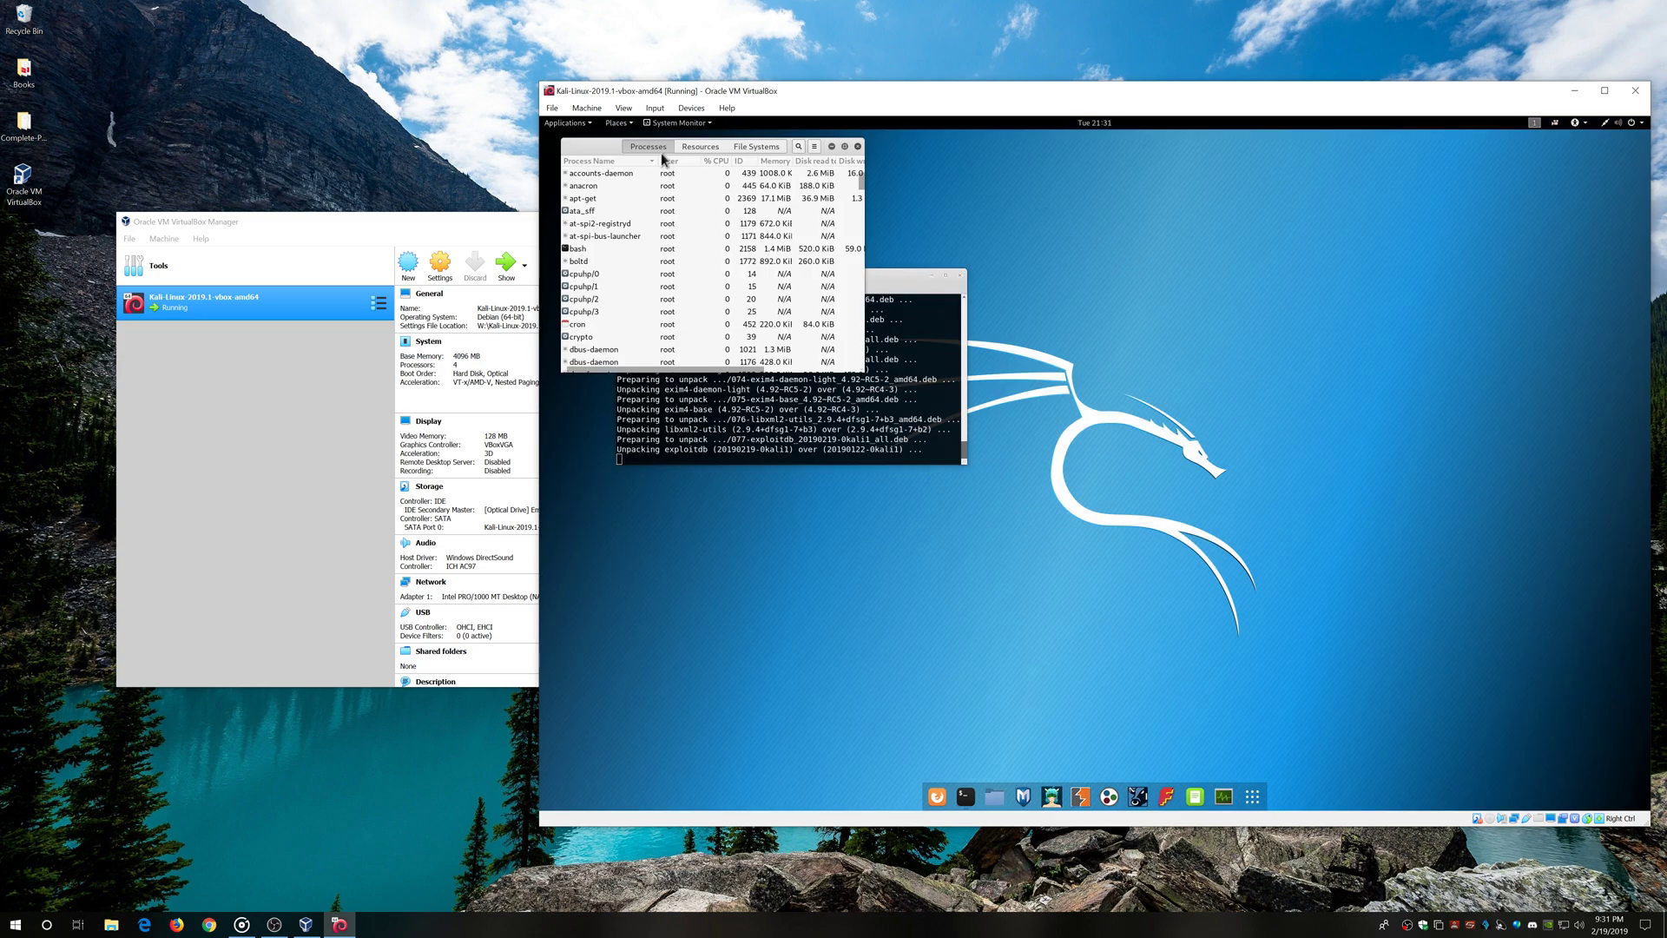
{"action": "left_click", "coordinate": [691, 150]}
{"action": "left_click_drag", "start_coordinate": [649, 147], "coordinate": [1144, 298]}
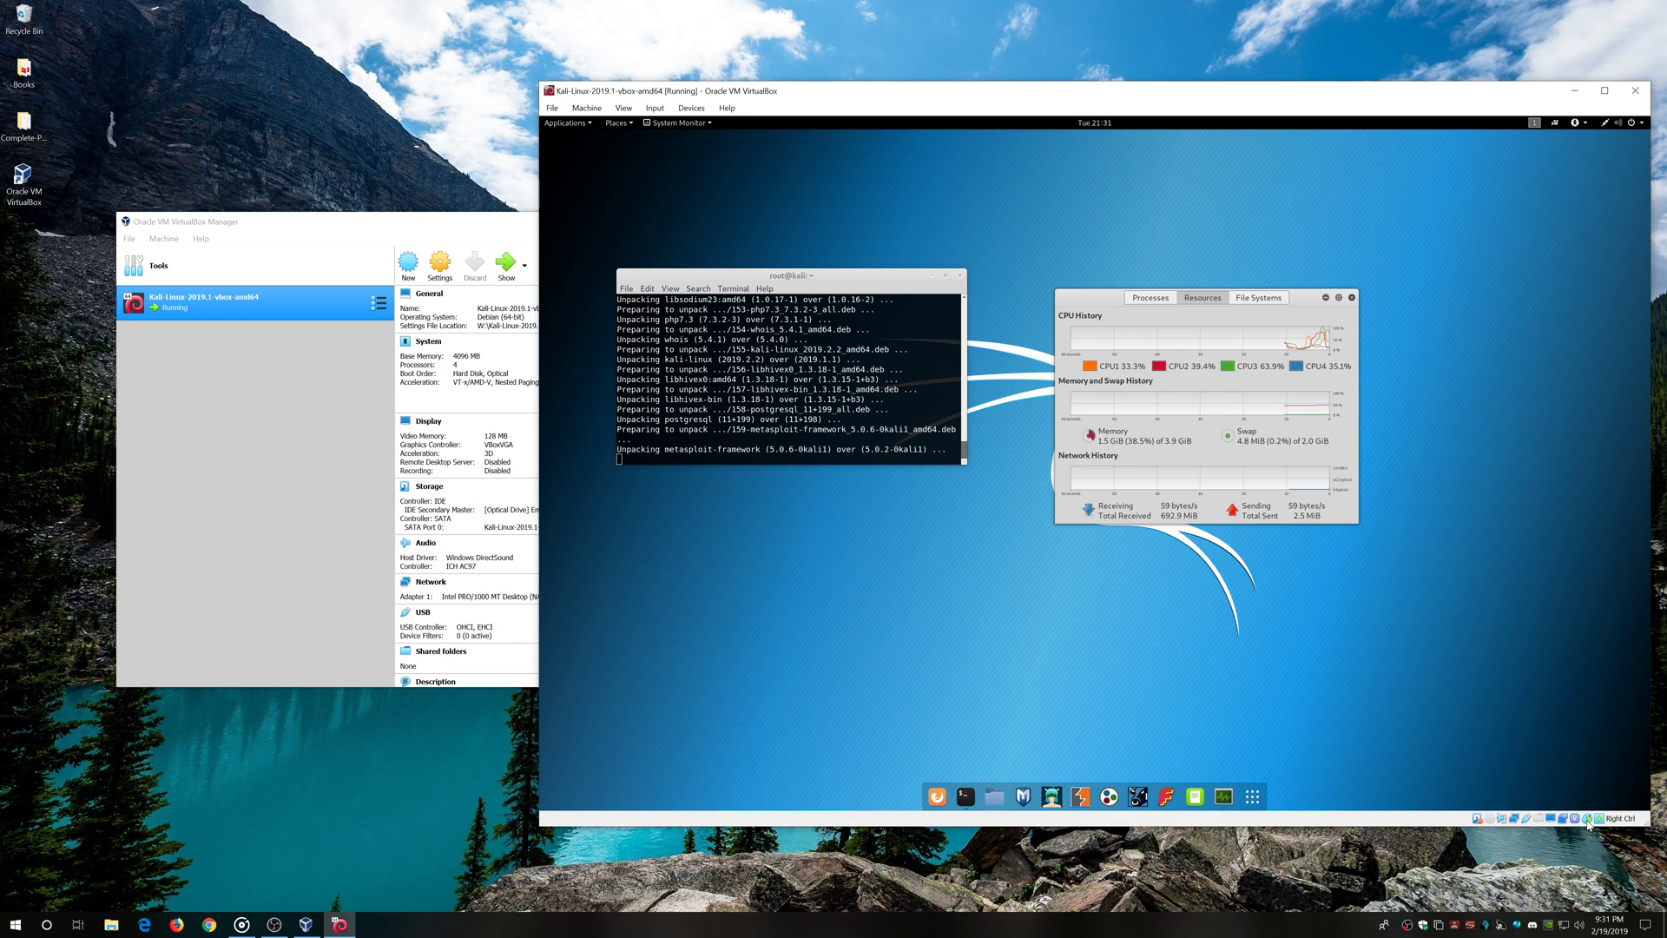
{"action": "mouse_move", "coordinate": [1527, 822]}
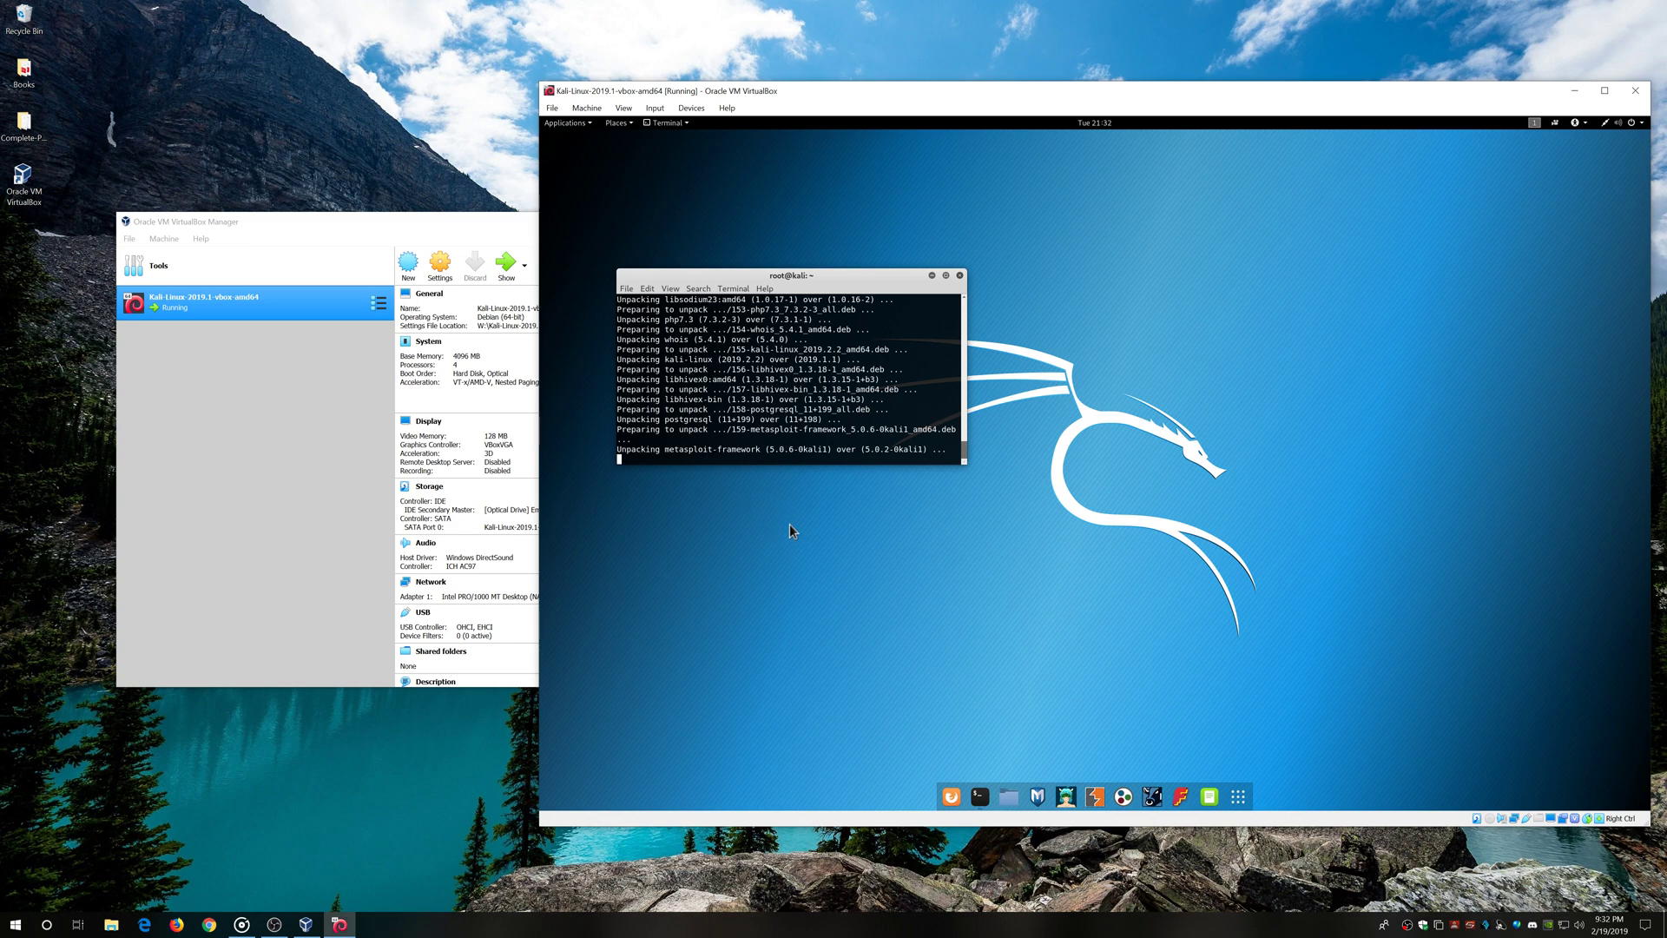
{"action": "left_click_drag", "start_coordinate": [849, 280], "coordinate": [862, 231]}
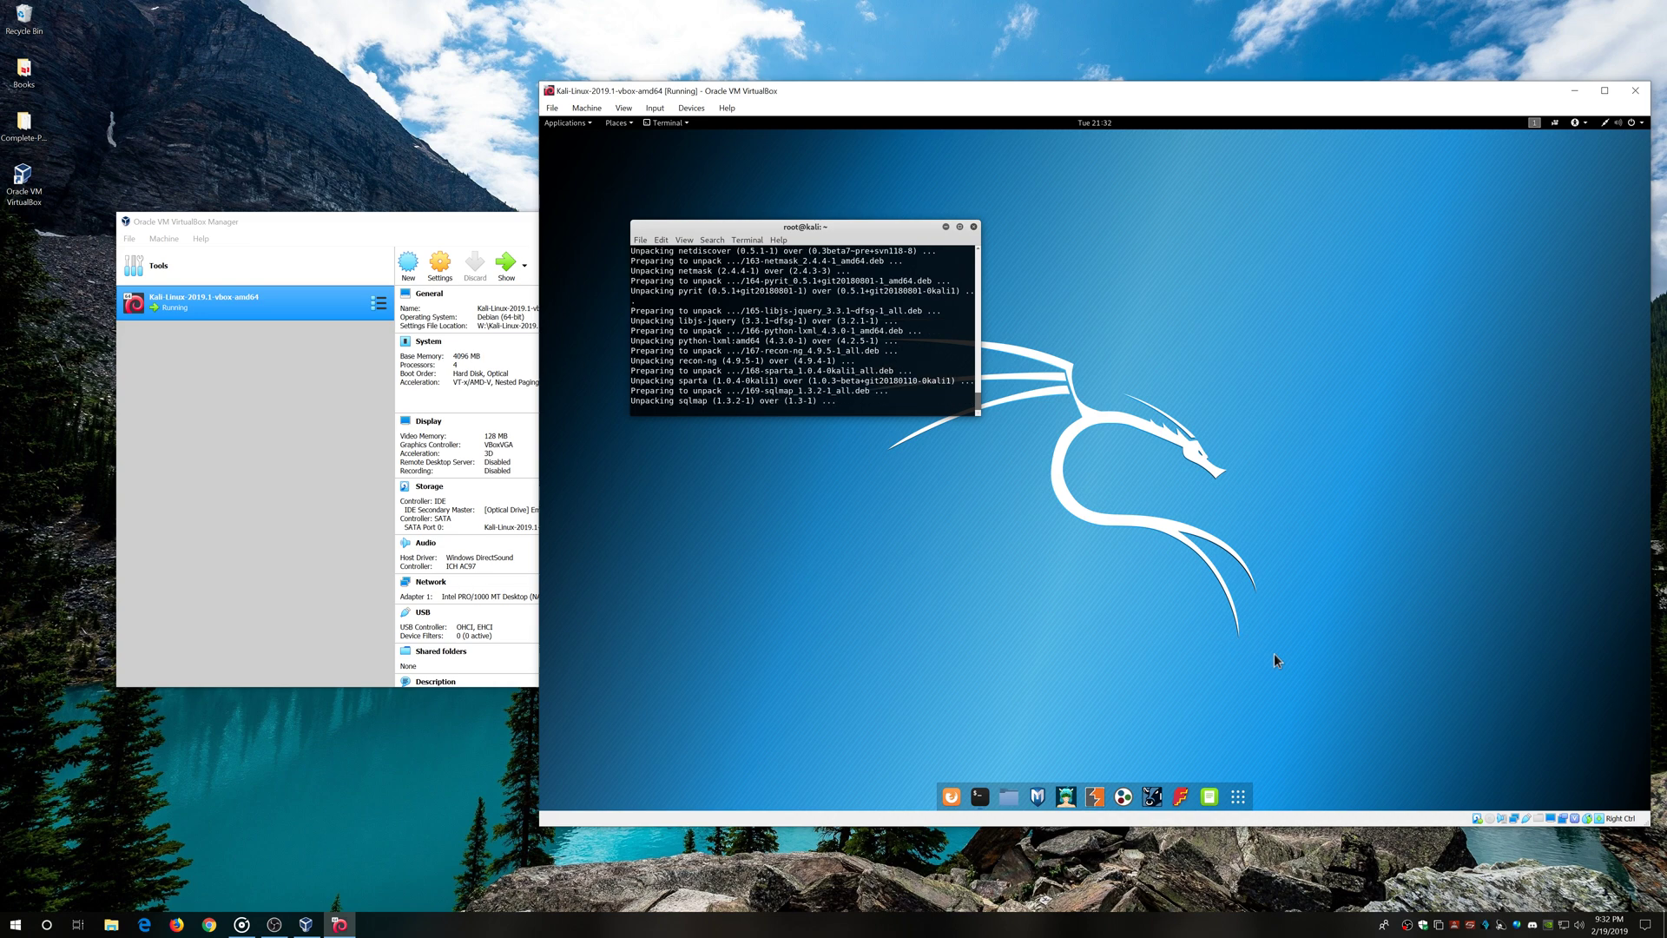
Cut the kali-linux-2019.1-vm-amd64.7z archive from drive WDB1 (W:)
{"action": "left_click", "coordinate": [112, 926]}
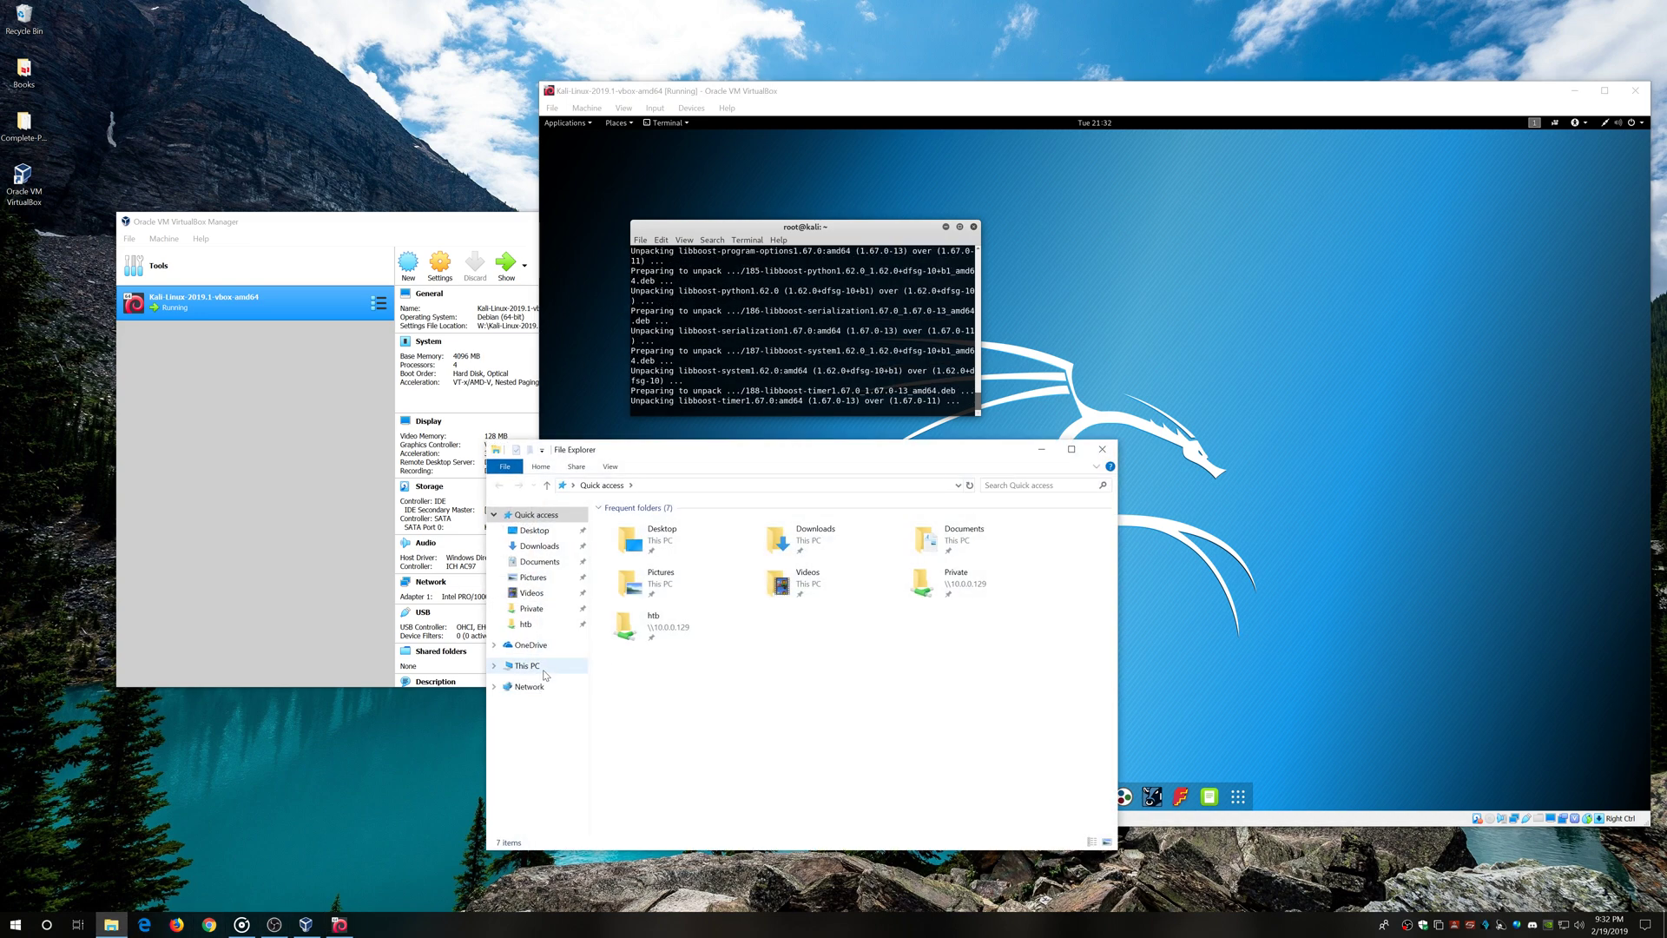
{"action": "left_click", "coordinate": [543, 671]}
{"action": "double_click", "coordinate": [719, 700]}
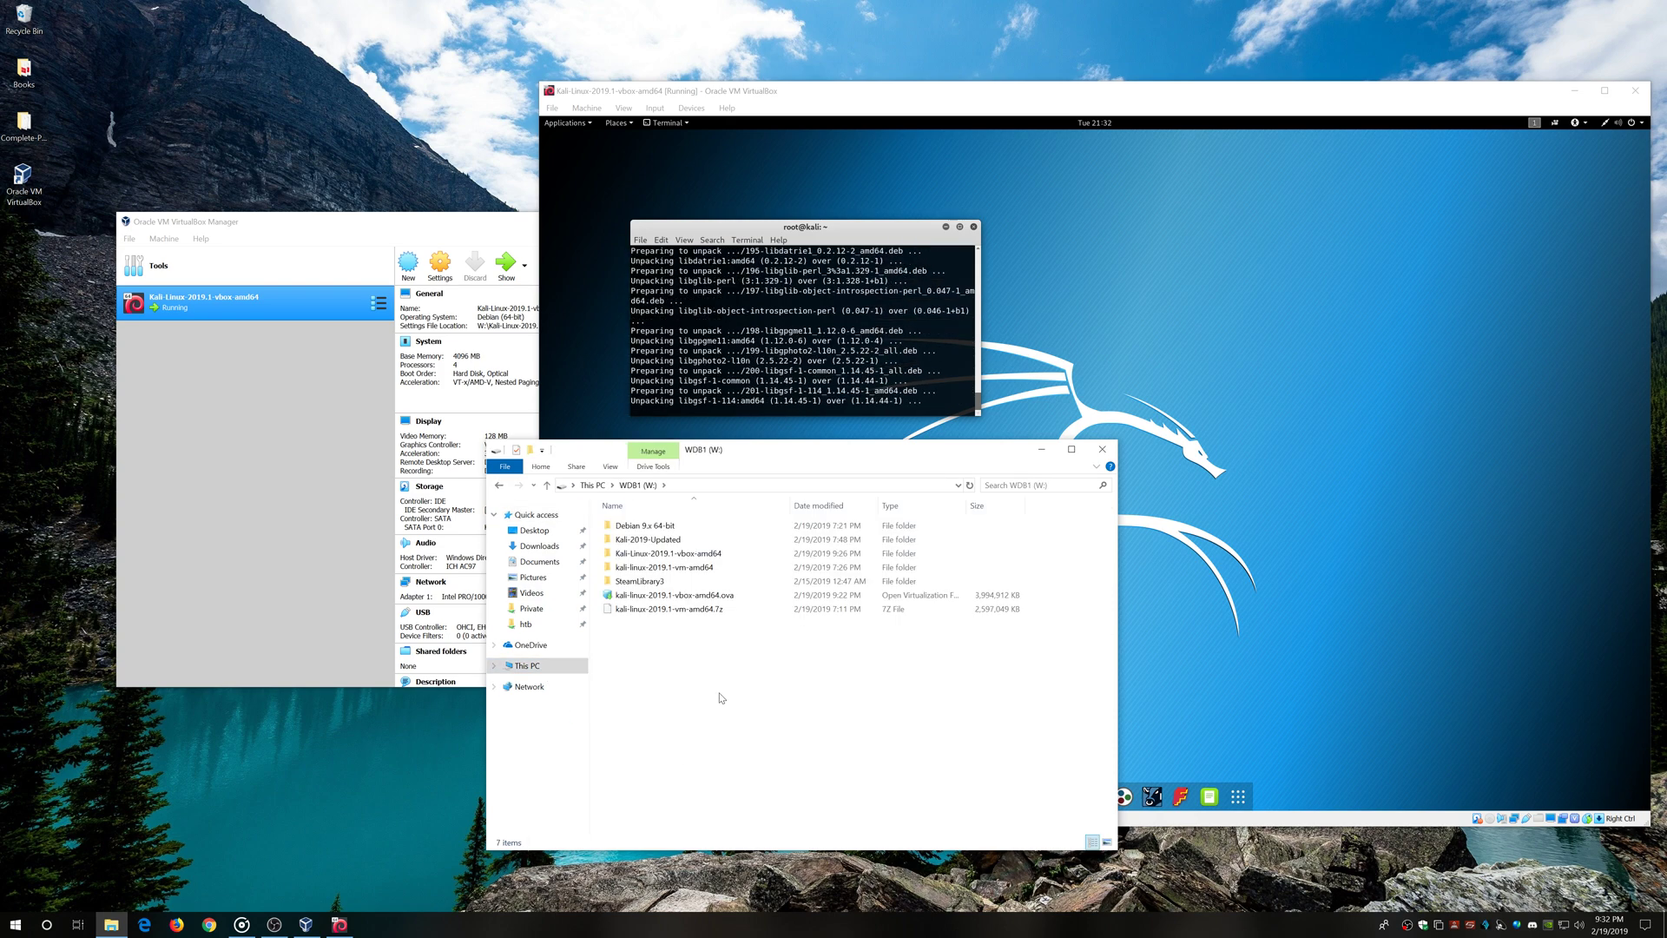
{"action": "right_click", "coordinate": [692, 615]}
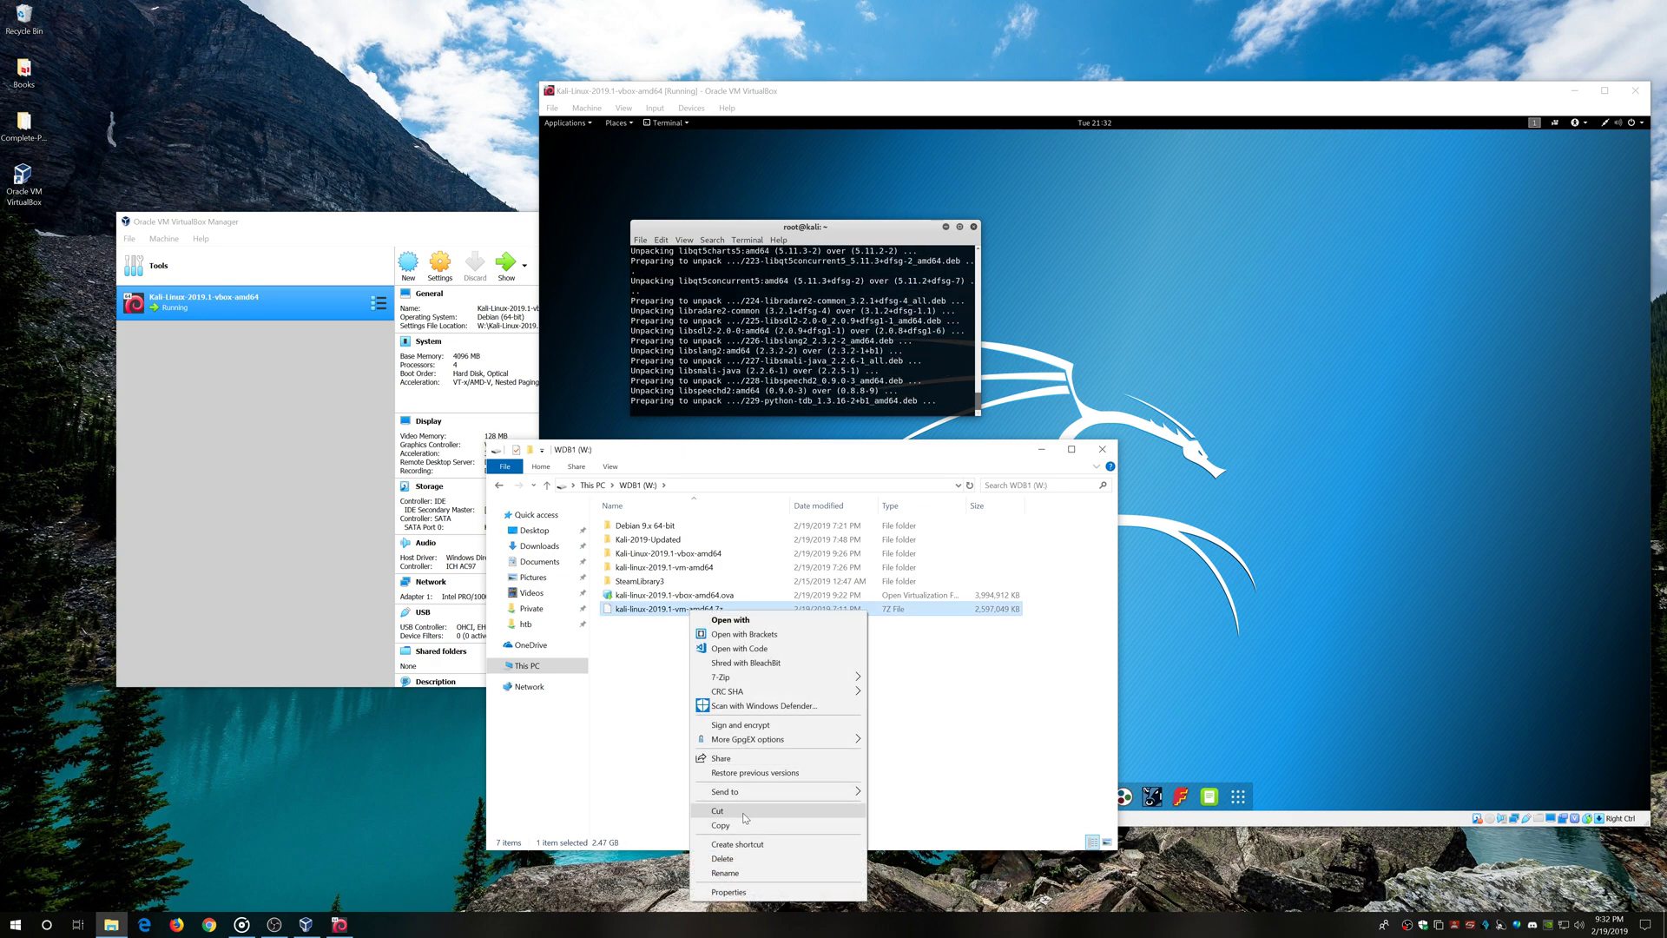
{"action": "left_click", "coordinate": [741, 812]}
Paste the archive into the ISO folder on WDR2TB (D:) and check the transfer details
{"action": "left_click", "coordinate": [546, 672]}
{"action": "double_click", "coordinate": [856, 686]}
{"action": "double_click", "coordinate": [625, 568]}
{"action": "right_click", "coordinate": [675, 680]}
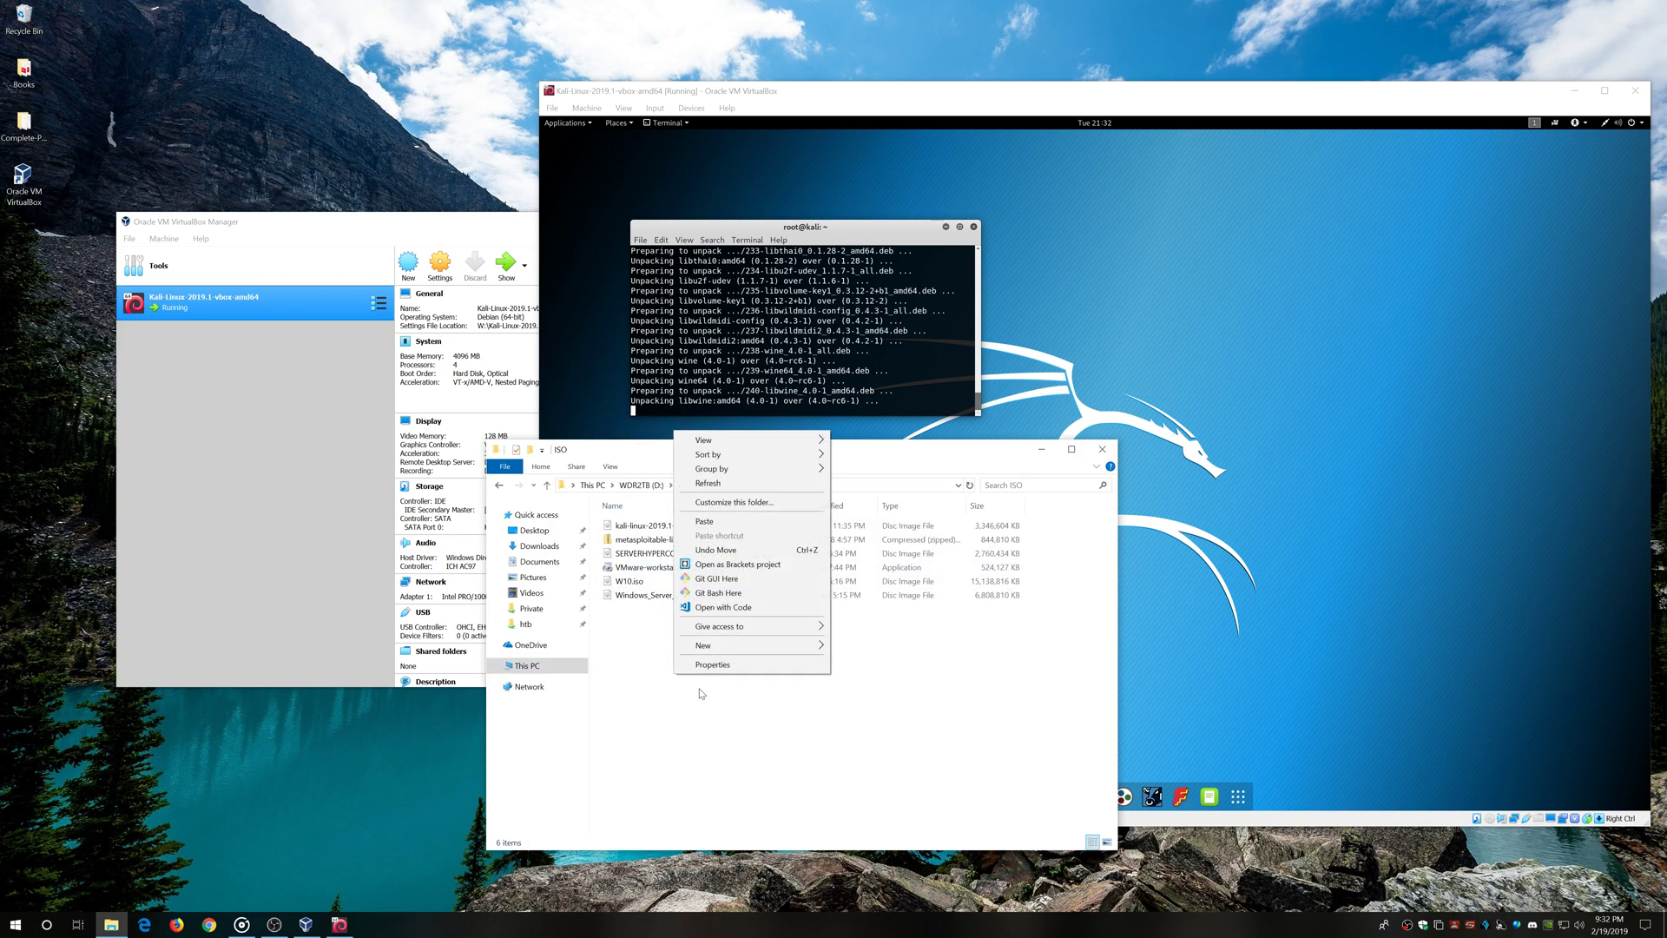
{"action": "left_click", "coordinate": [726, 522]}
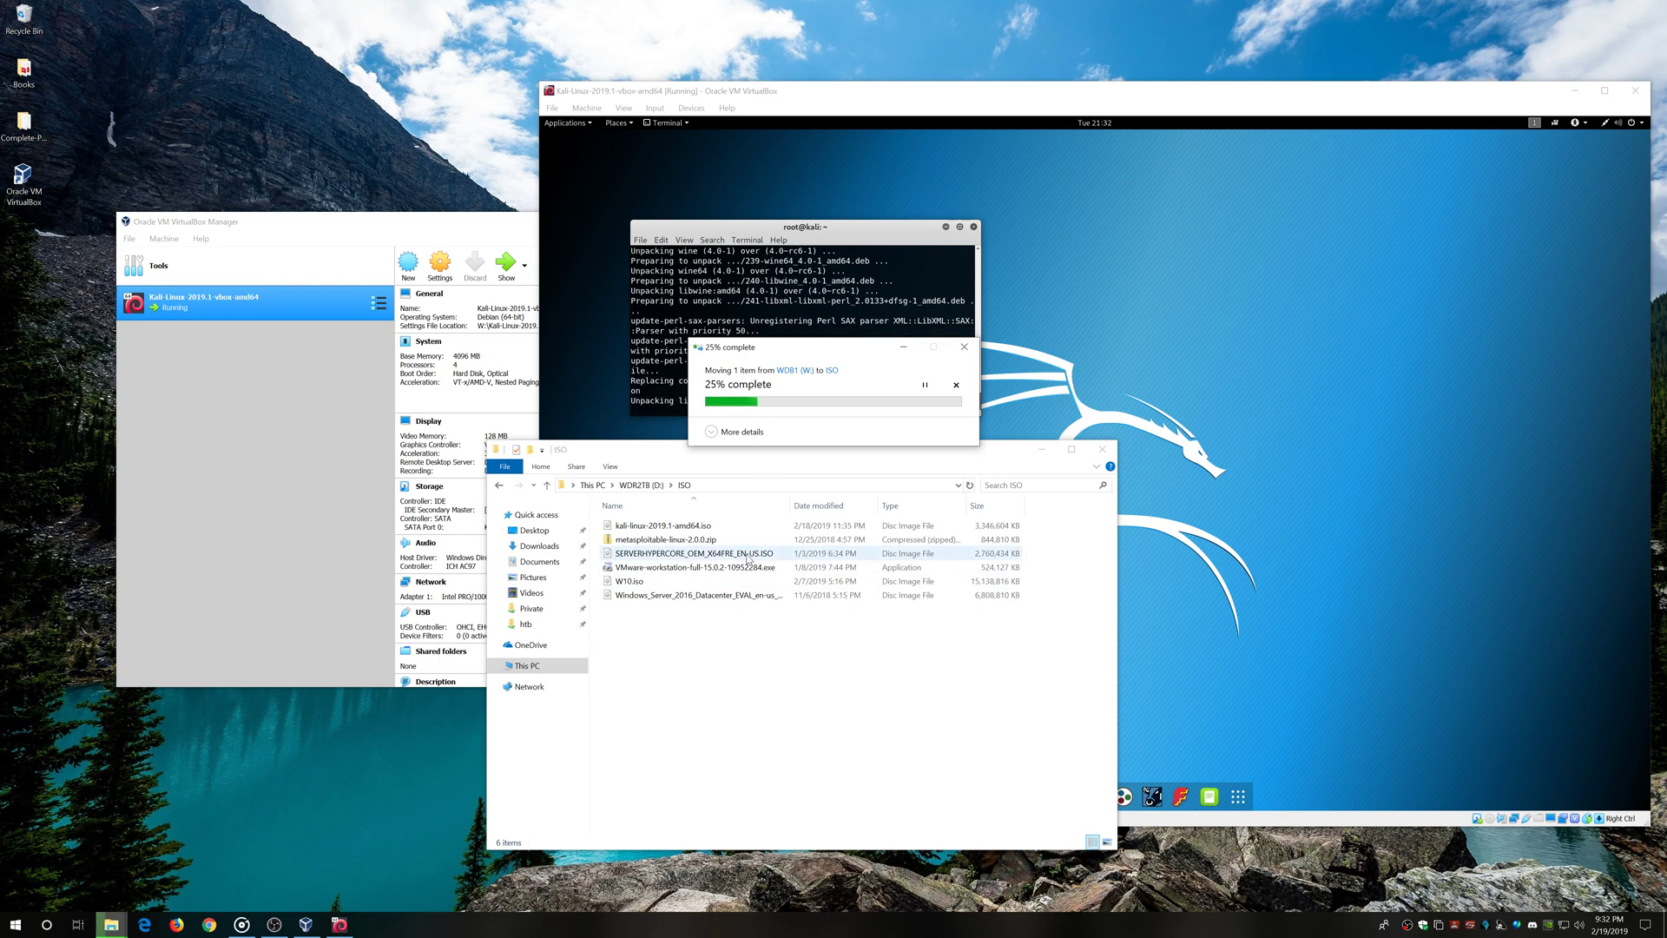
{"action": "left_click", "coordinate": [711, 431]}
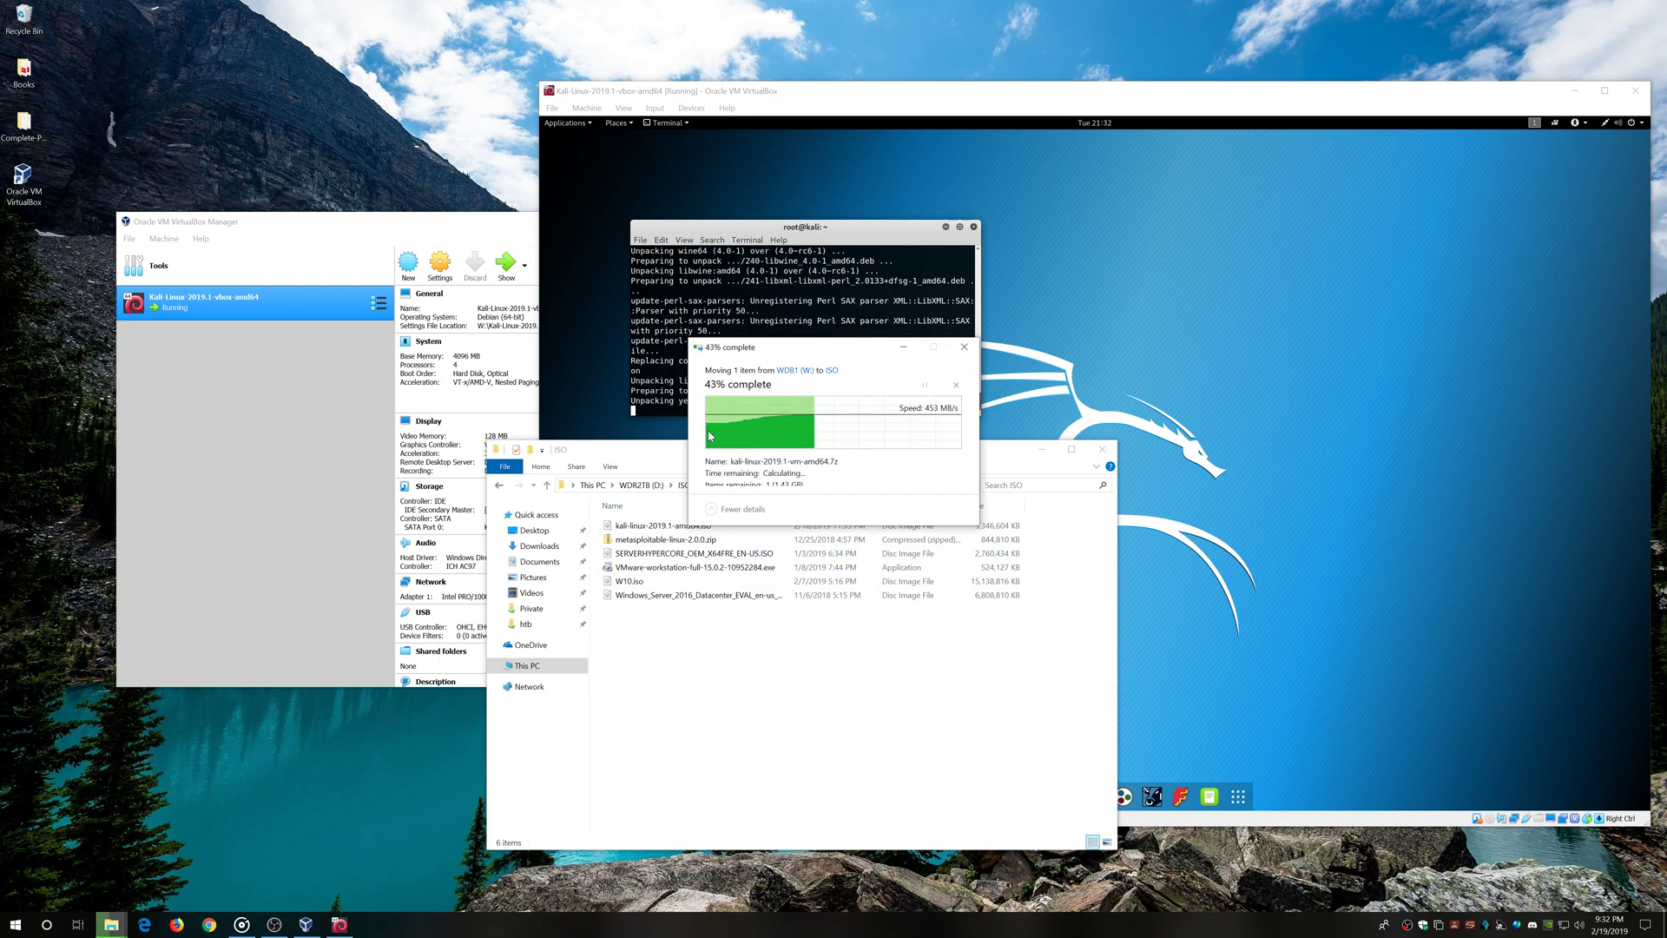
{"action": "left_click", "coordinate": [711, 518]}
{"action": "left_click", "coordinate": [752, 731]}
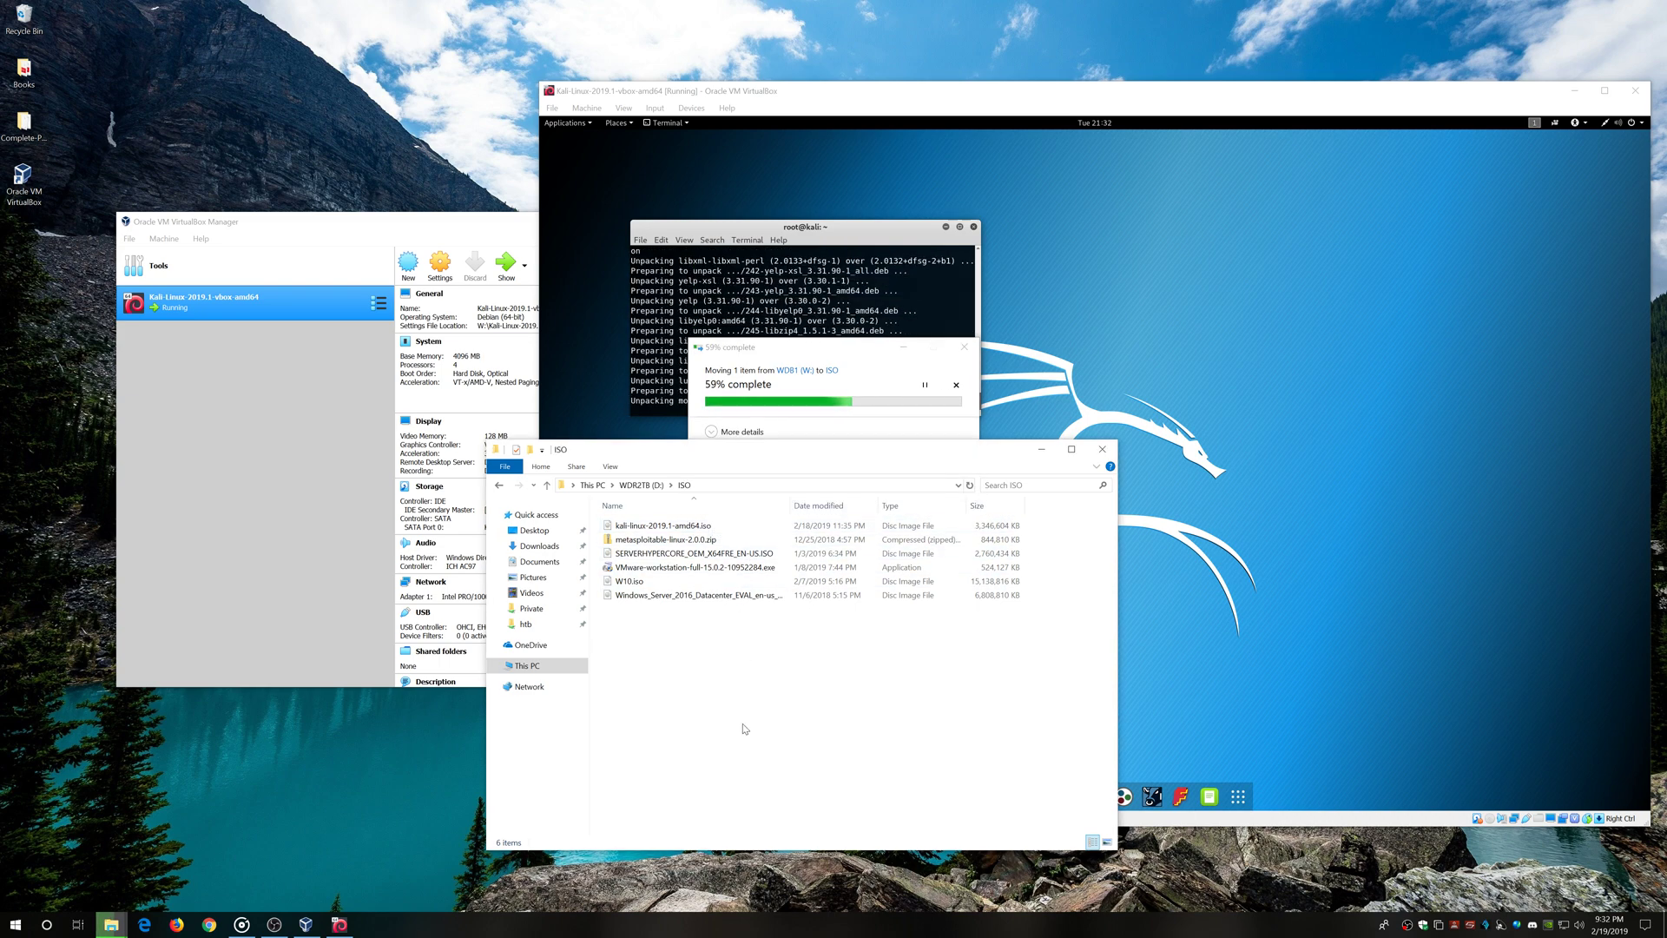
Inspect file sizes in the Kali-Linux-2019.1-vbox-amd64 folder on W: with a wider Size column
{"action": "left_click", "coordinate": [568, 666]}
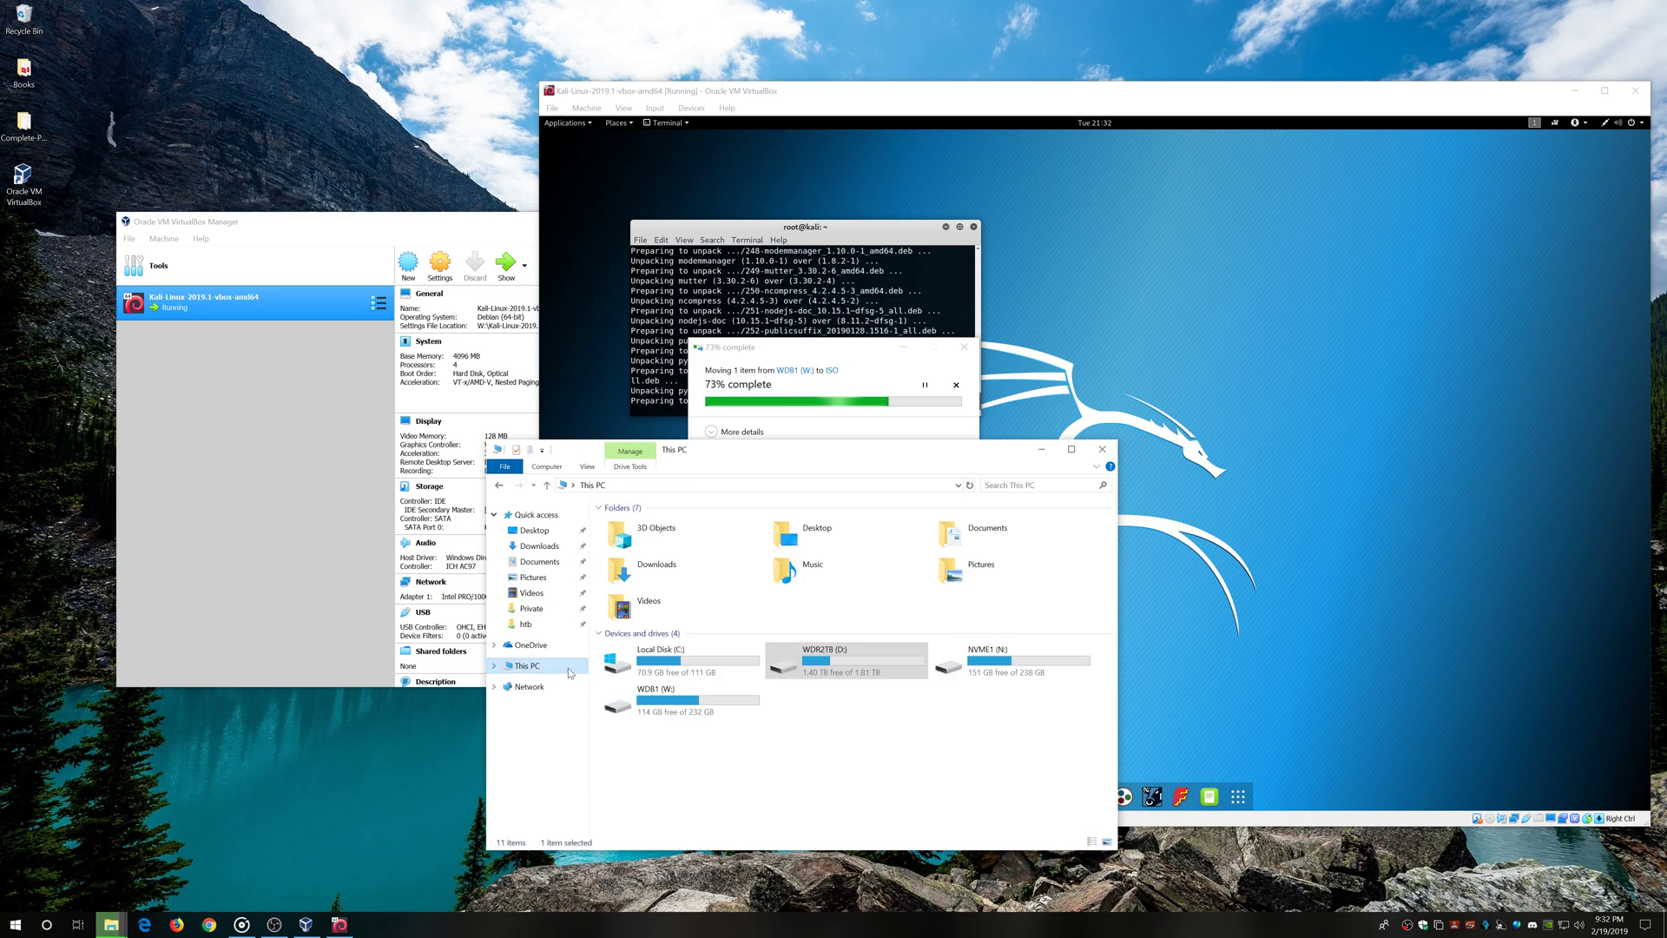
{"action": "double_click", "coordinate": [677, 699]}
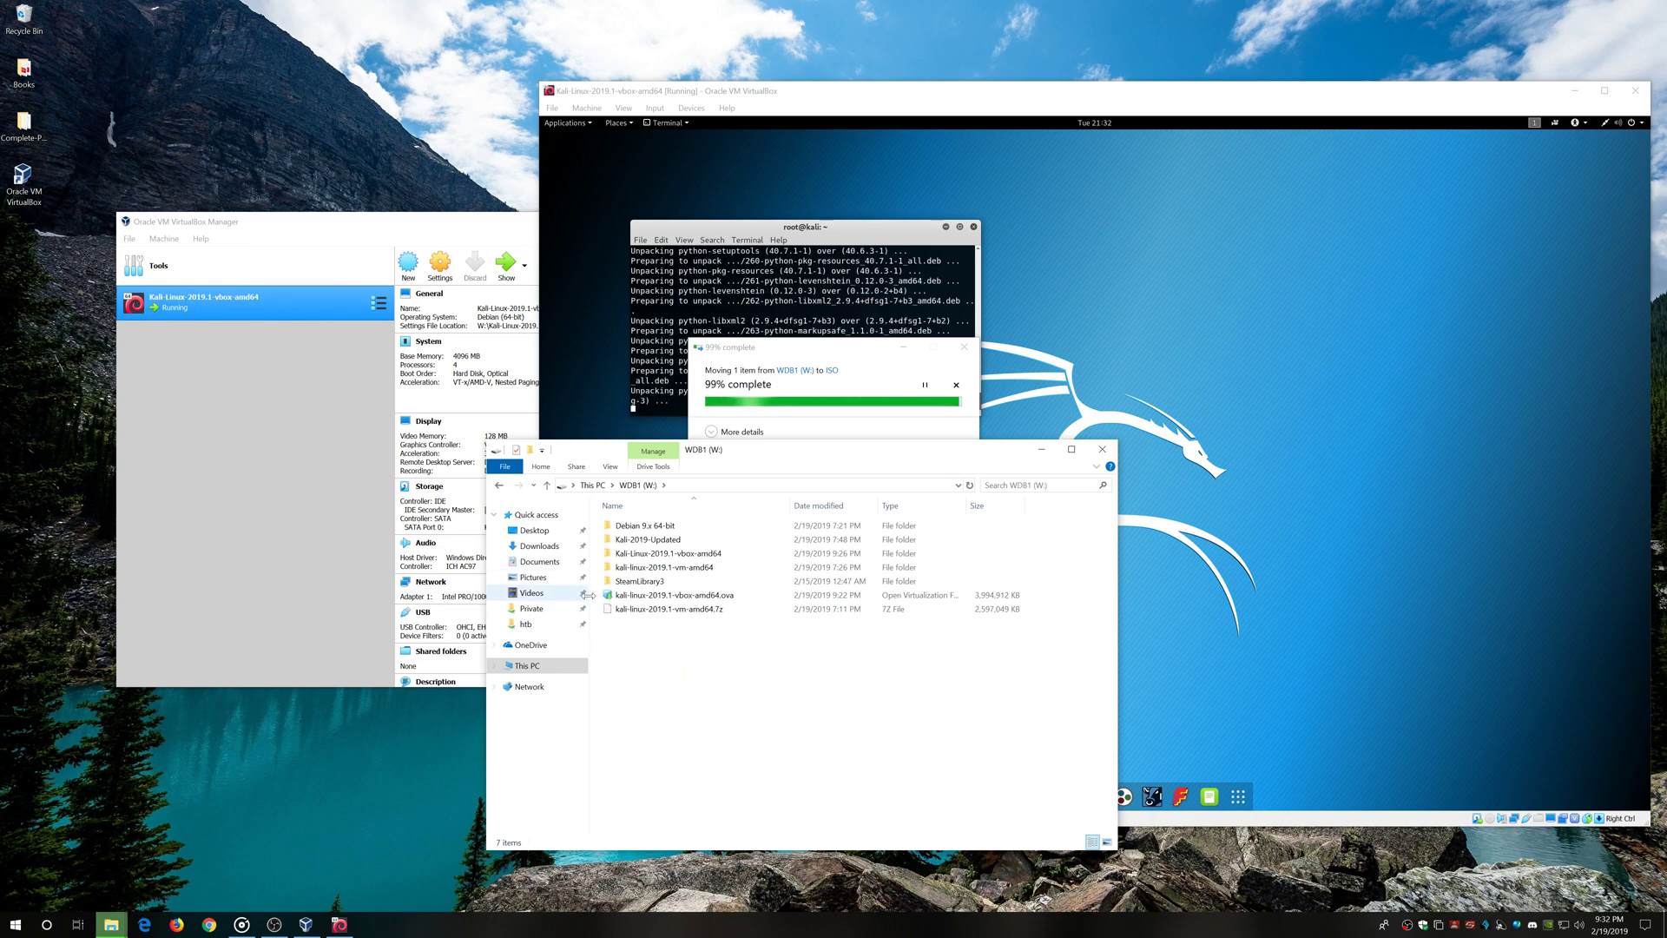
{"action": "double_click", "coordinate": [719, 554]}
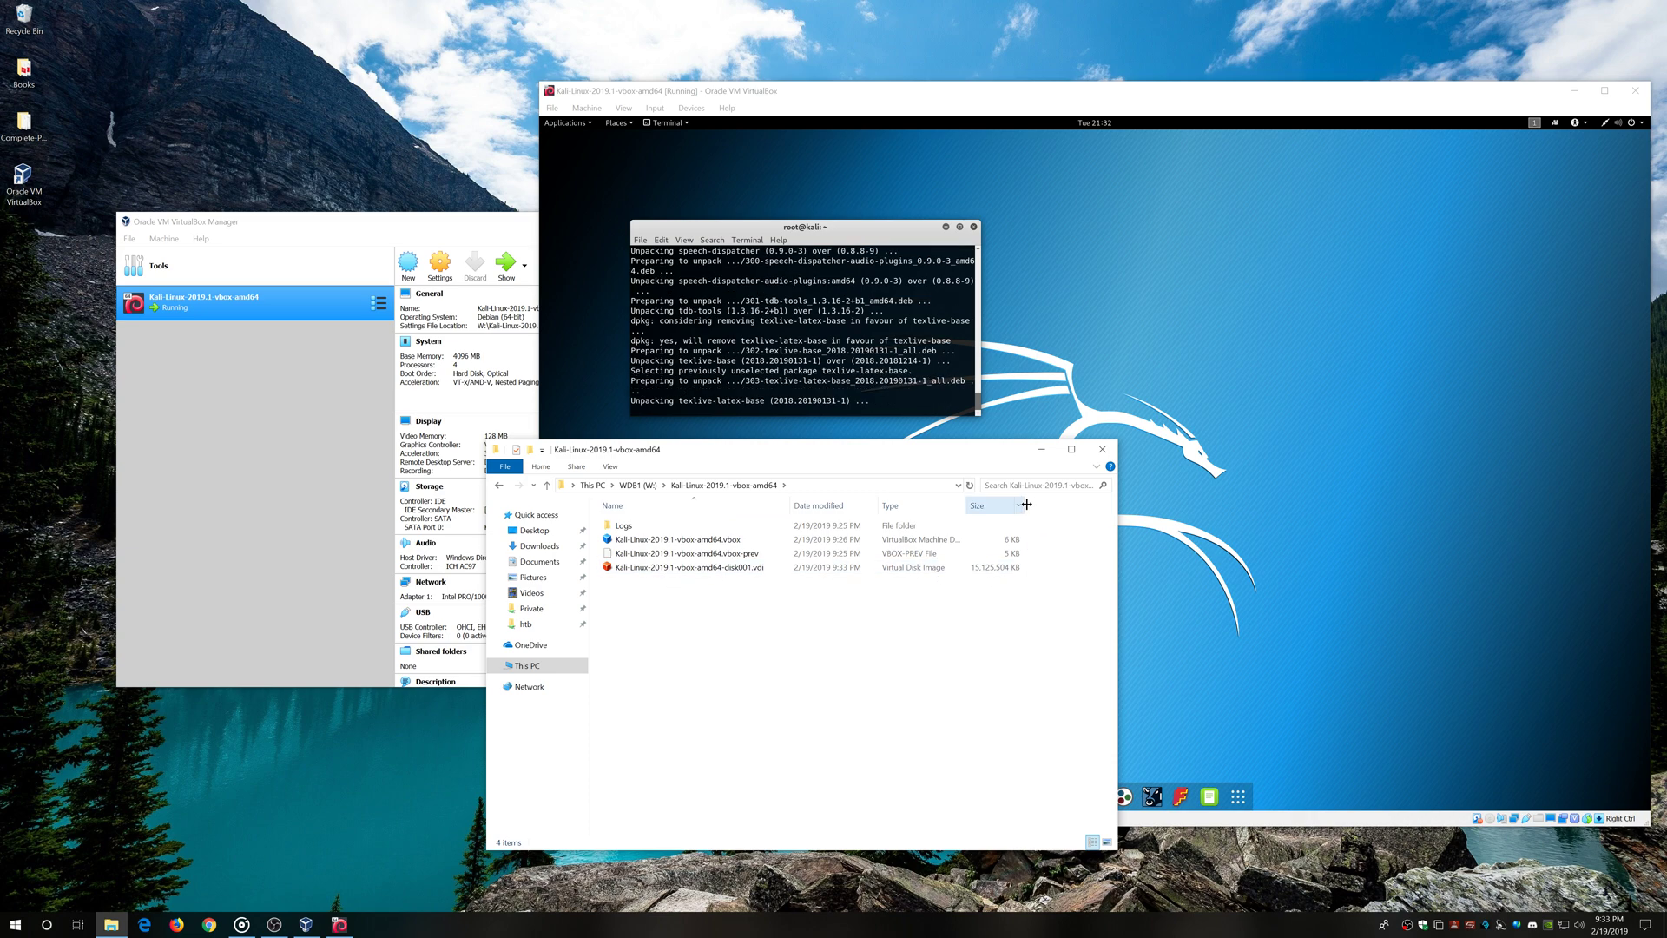
{"action": "left_click_drag", "start_coordinate": [1026, 504], "coordinate": [984, 505]}
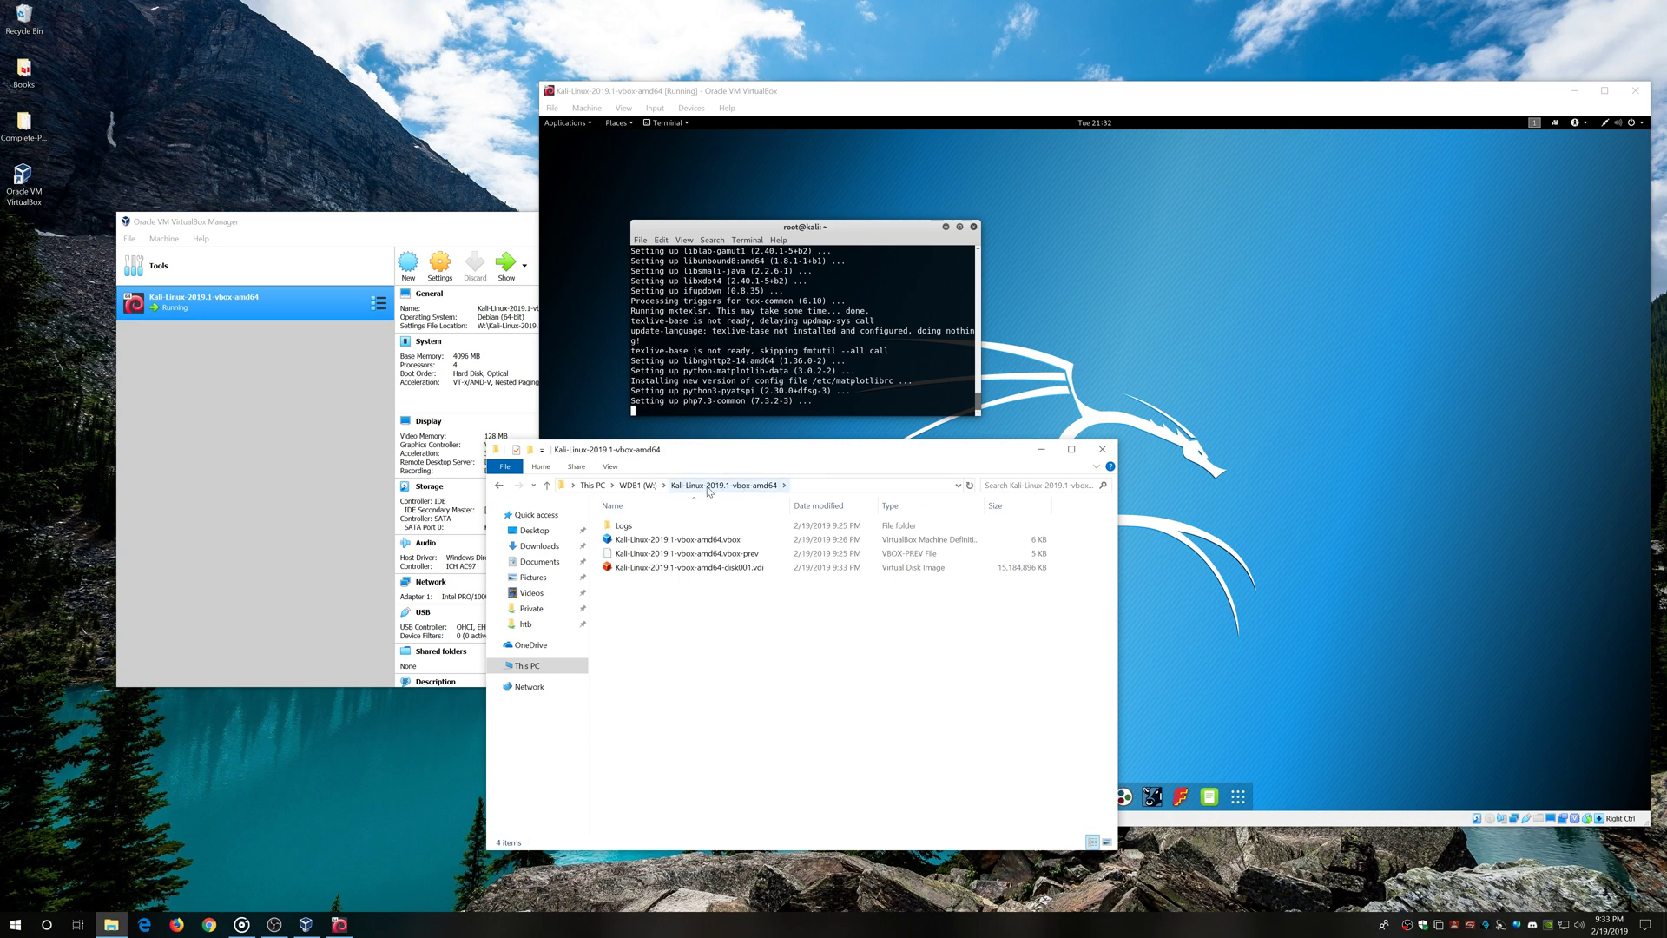
{"action": "left_click", "coordinate": [640, 485]}
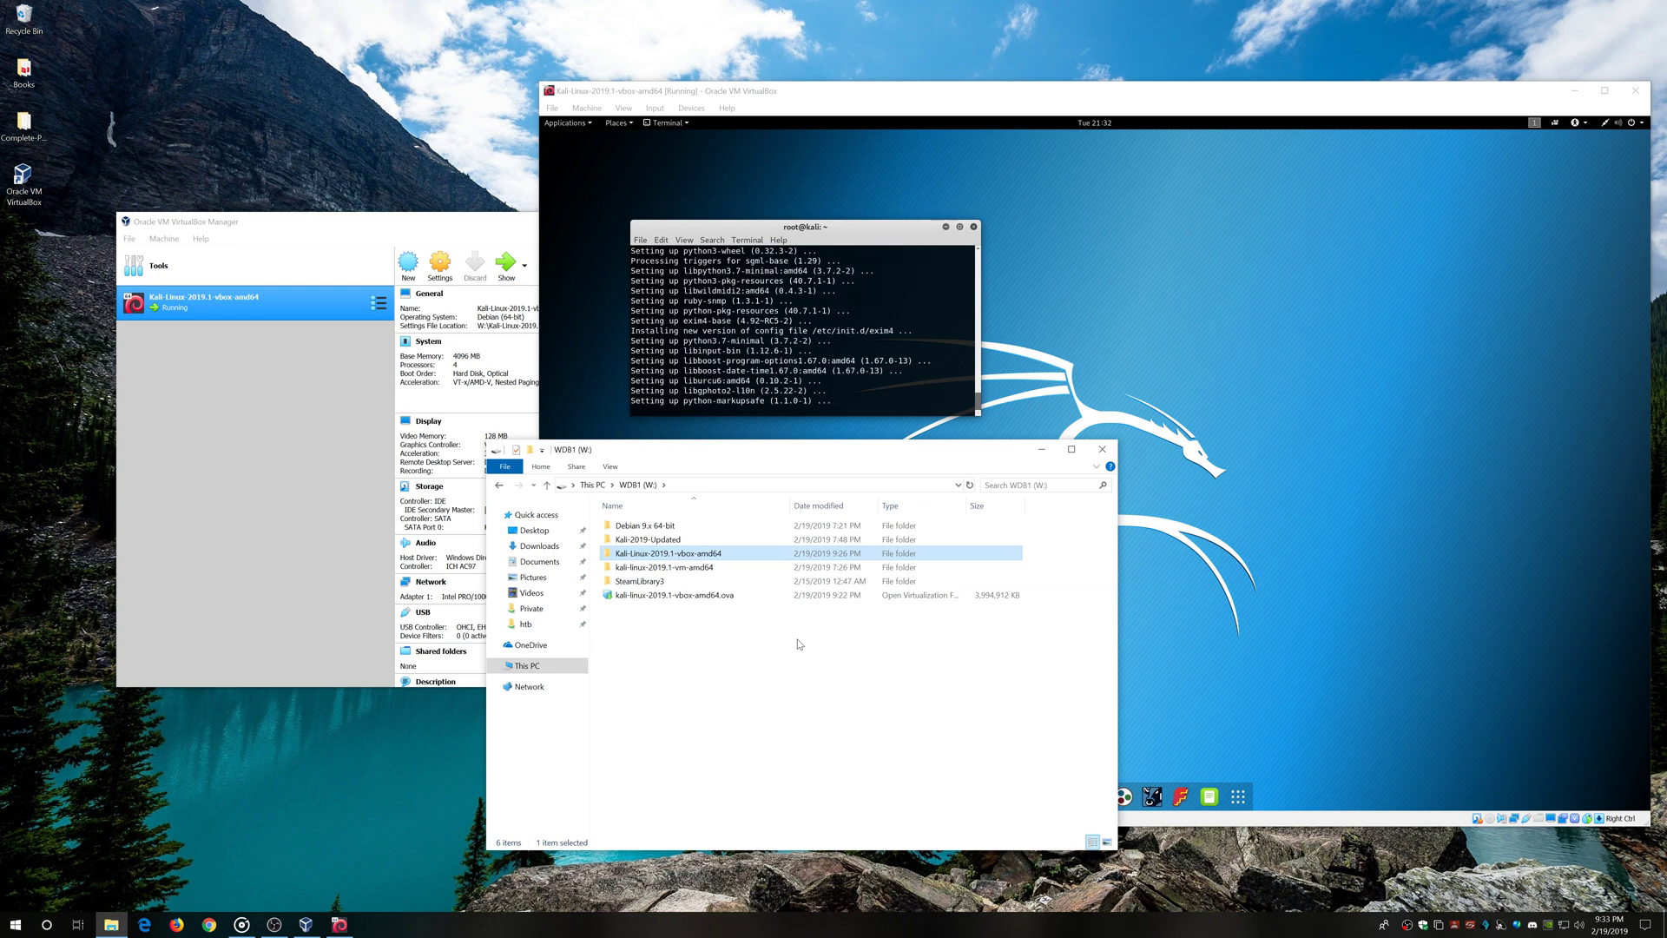
Close File Explorer and review the running Kali VM's details in VirtualBox Manager
{"action": "left_click", "coordinate": [1102, 449]}
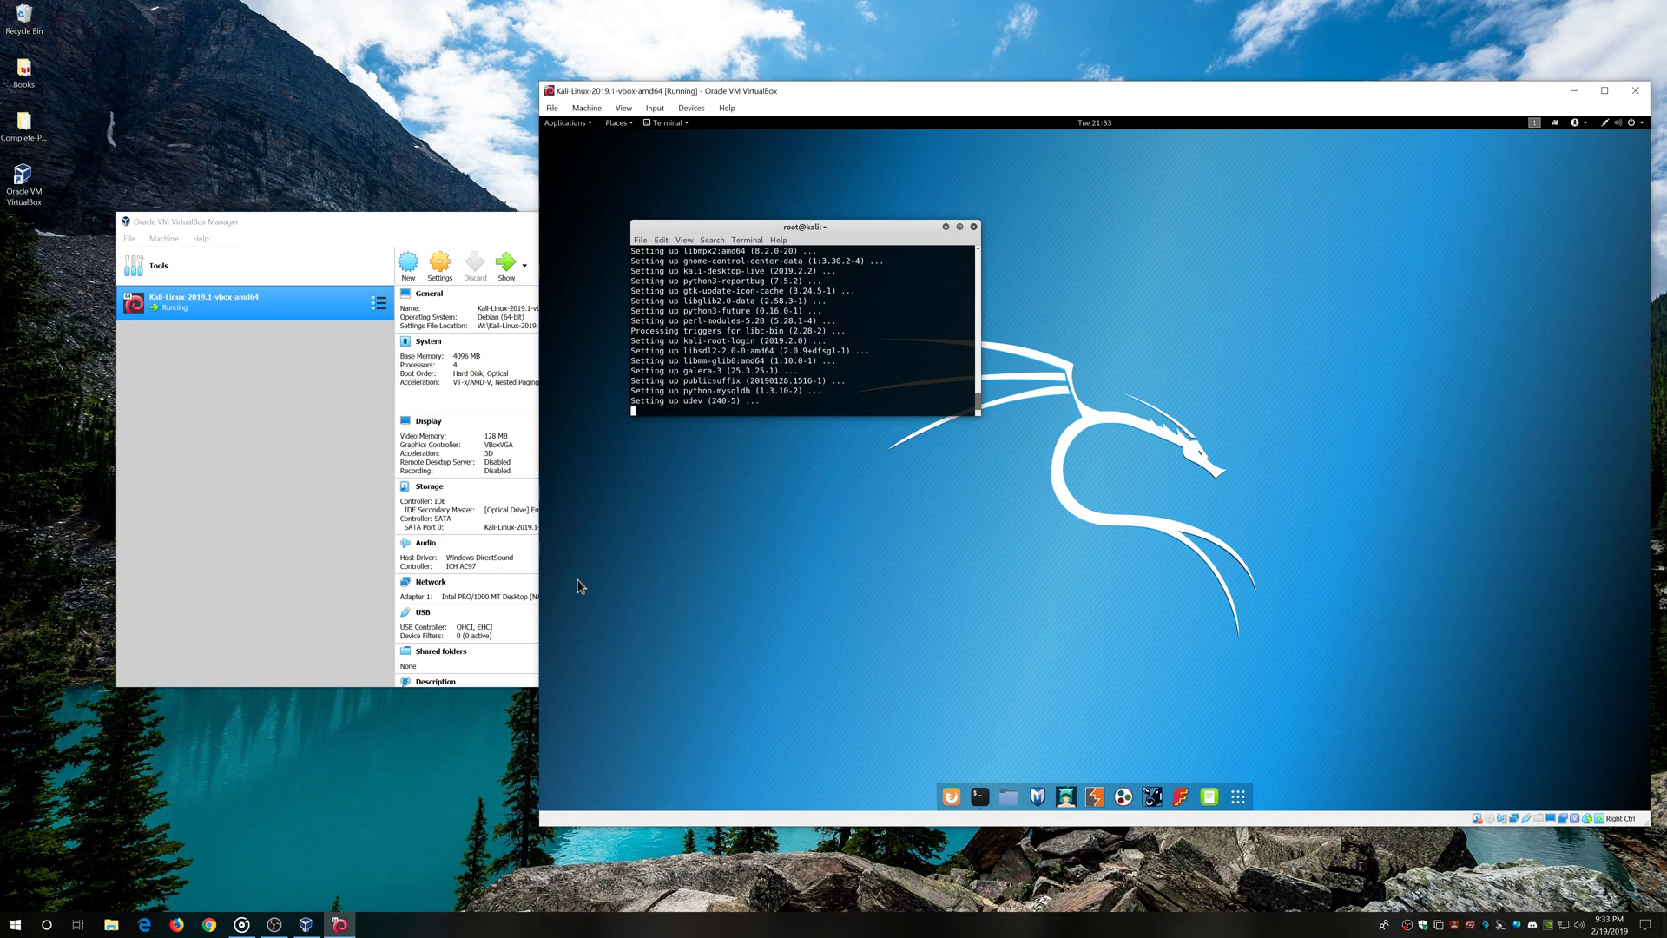
{"action": "left_click", "coordinate": [242, 529]}
{"action": "scroll", "coordinate": [647, 489], "scroll_direction": "down", "scroll_amount": 3}
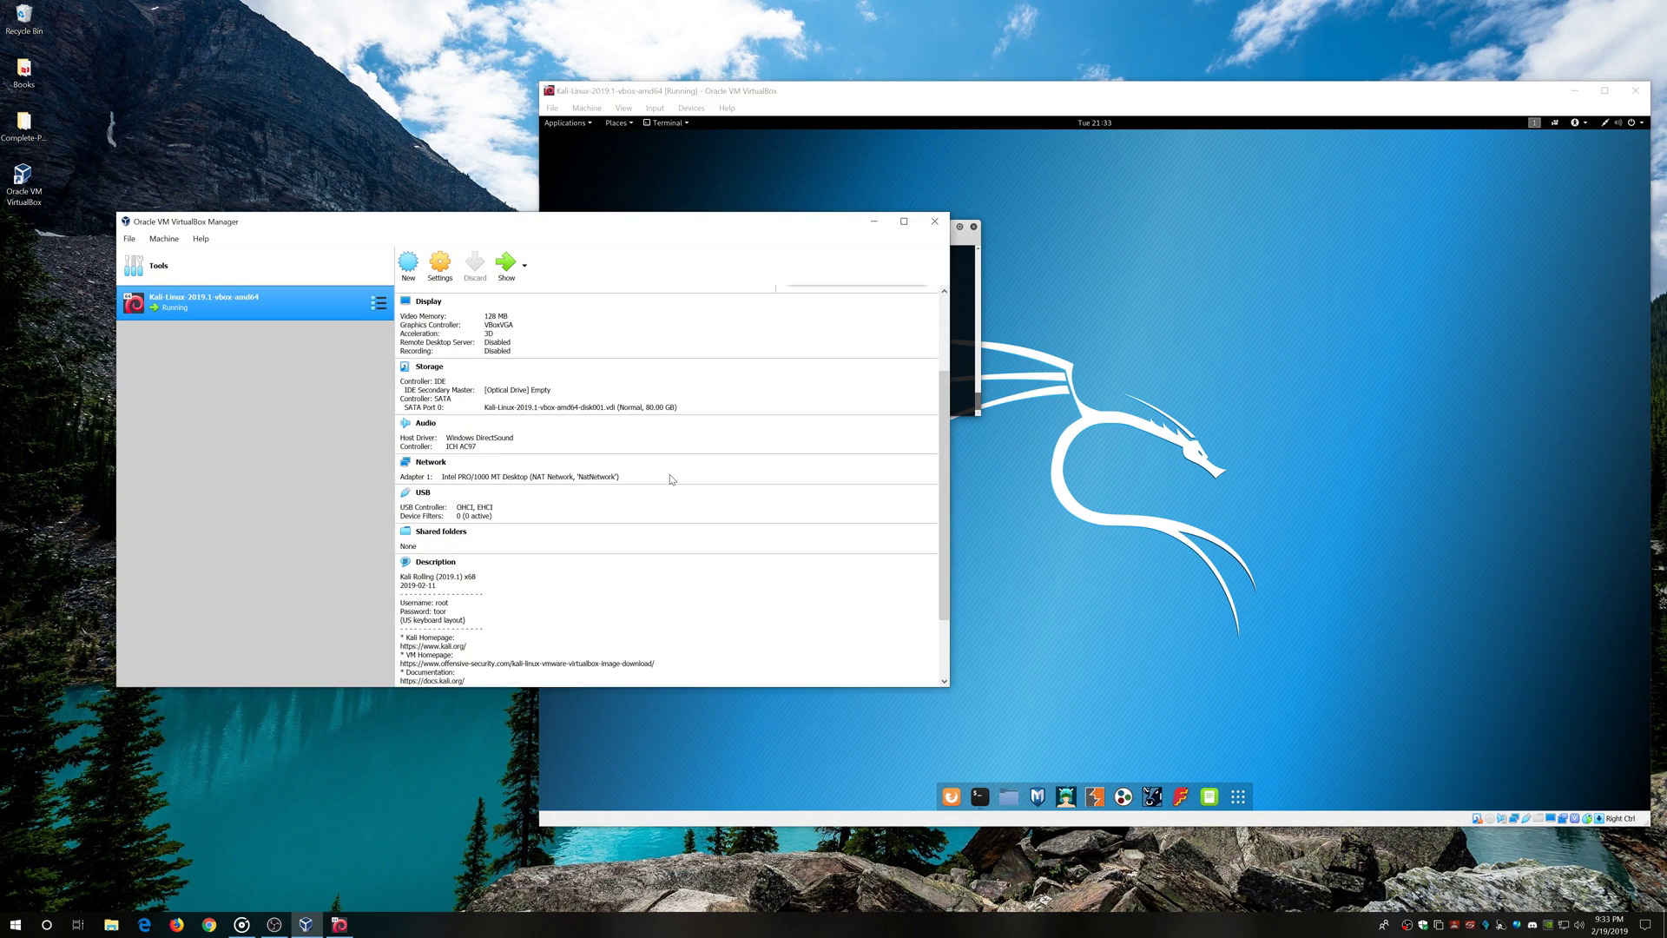
{"action": "scroll", "coordinate": [647, 489], "scroll_direction": "down", "scroll_amount": 2}
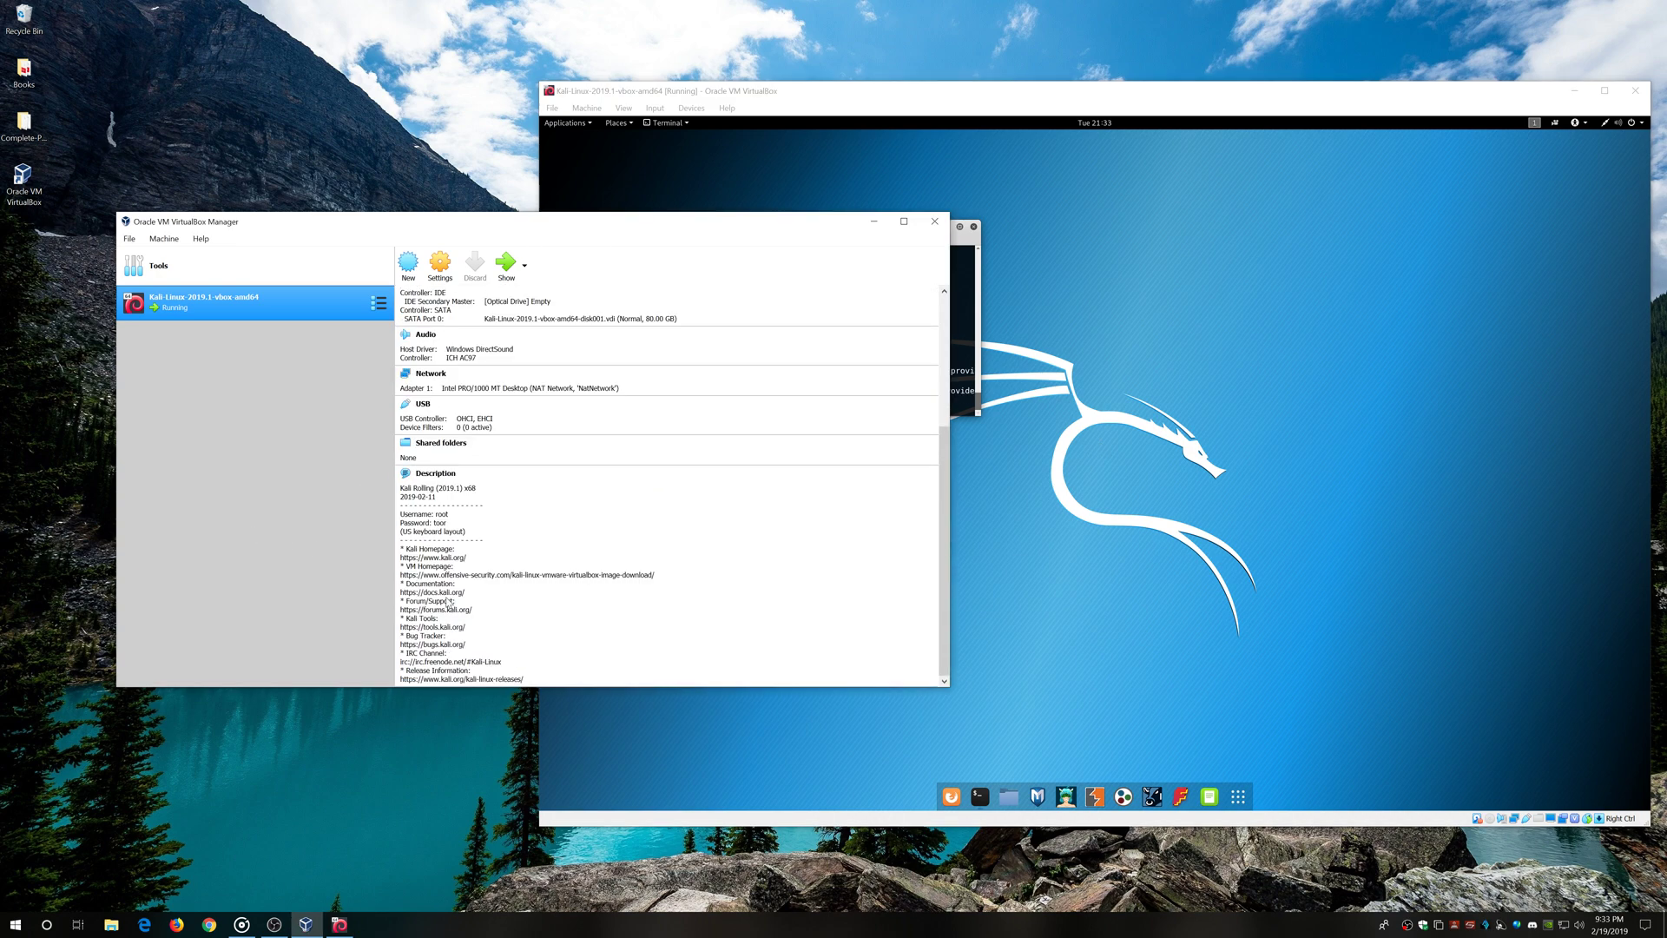
{"action": "scroll", "coordinate": [476, 660], "scroll_direction": "up", "scroll_amount": 5}
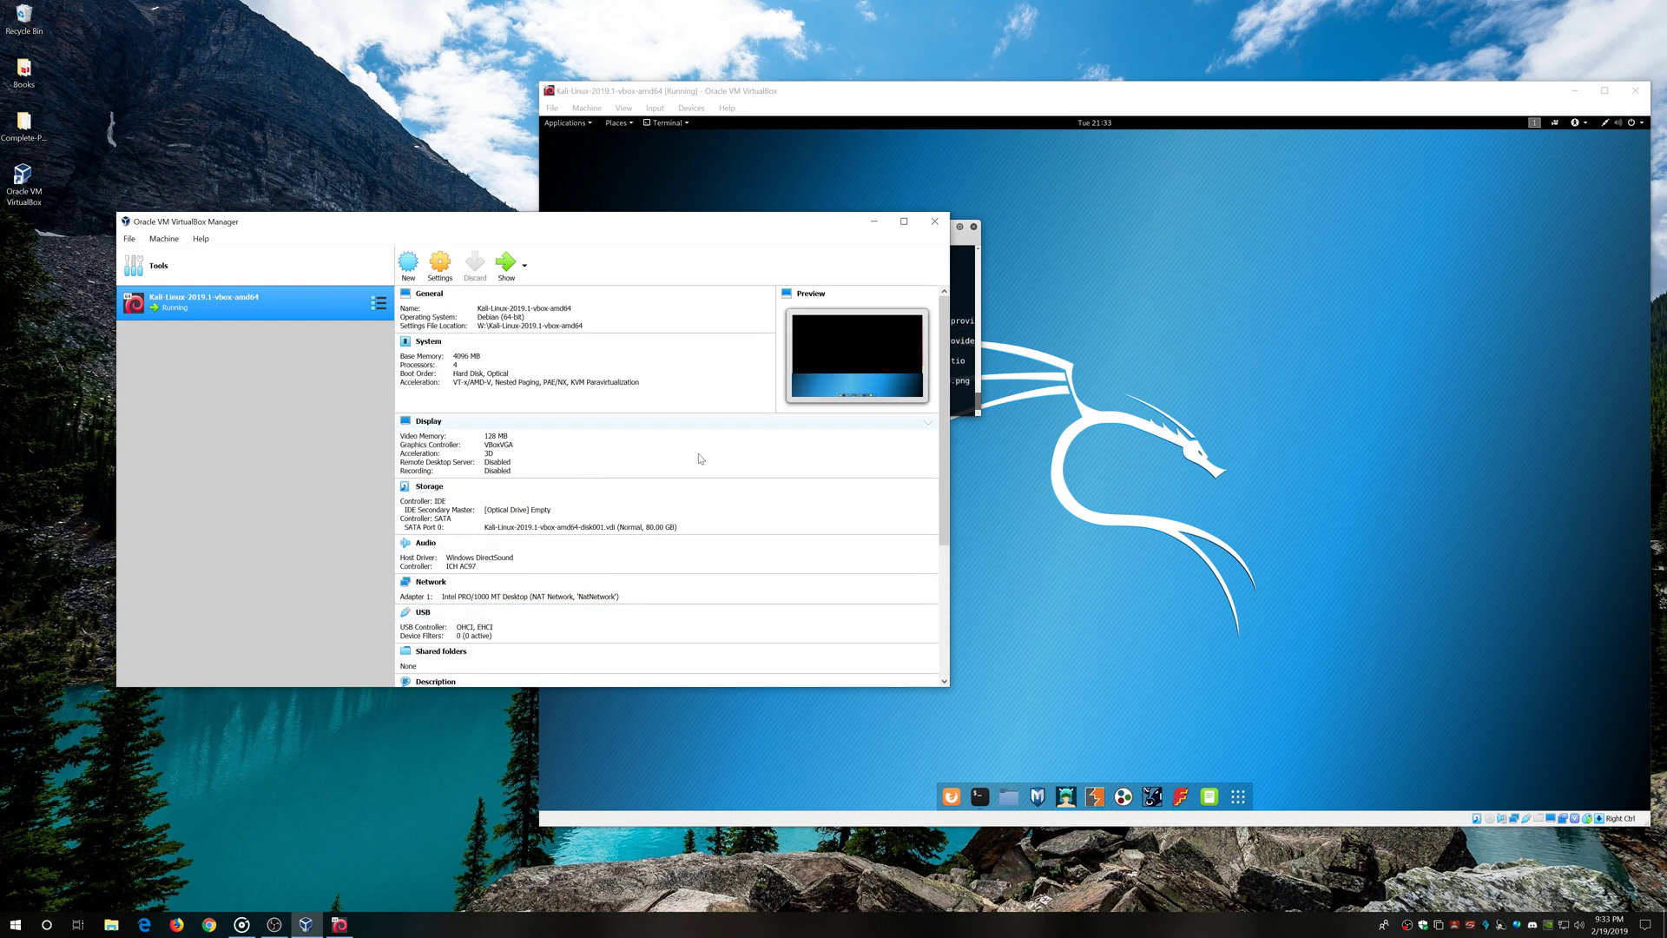
Focus the Kali VM, drag the terminal lower, and open the applications grid again
{"action": "left_click", "coordinate": [1133, 530]}
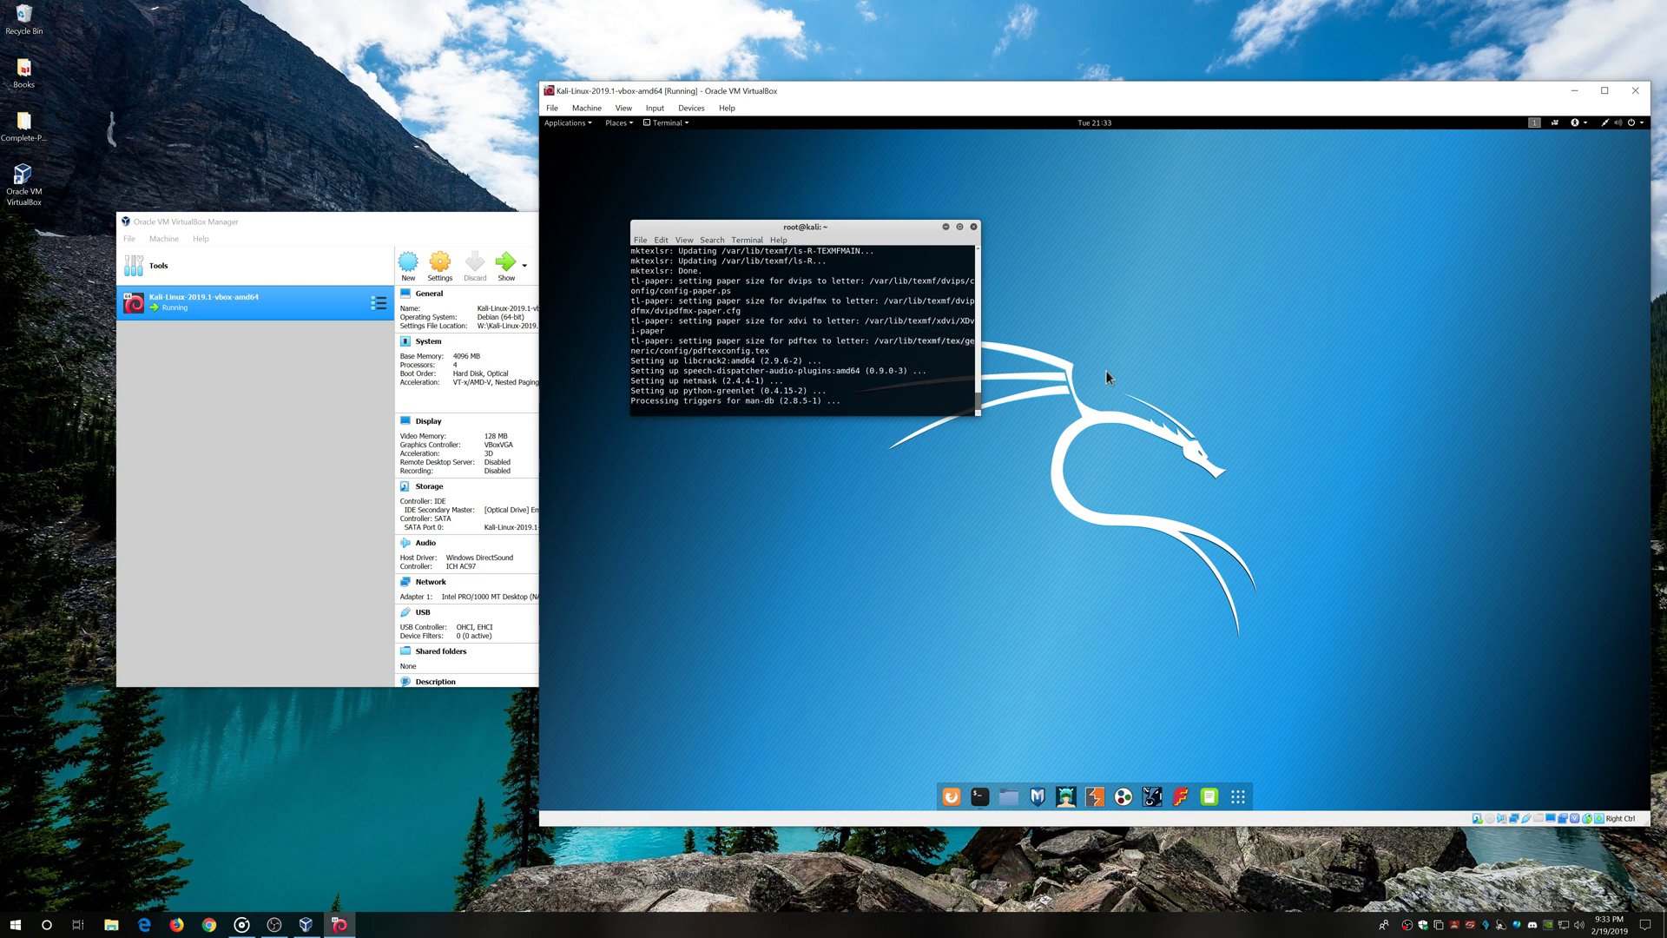
{"action": "left_click_drag", "start_coordinate": [663, 224], "coordinate": [716, 370]}
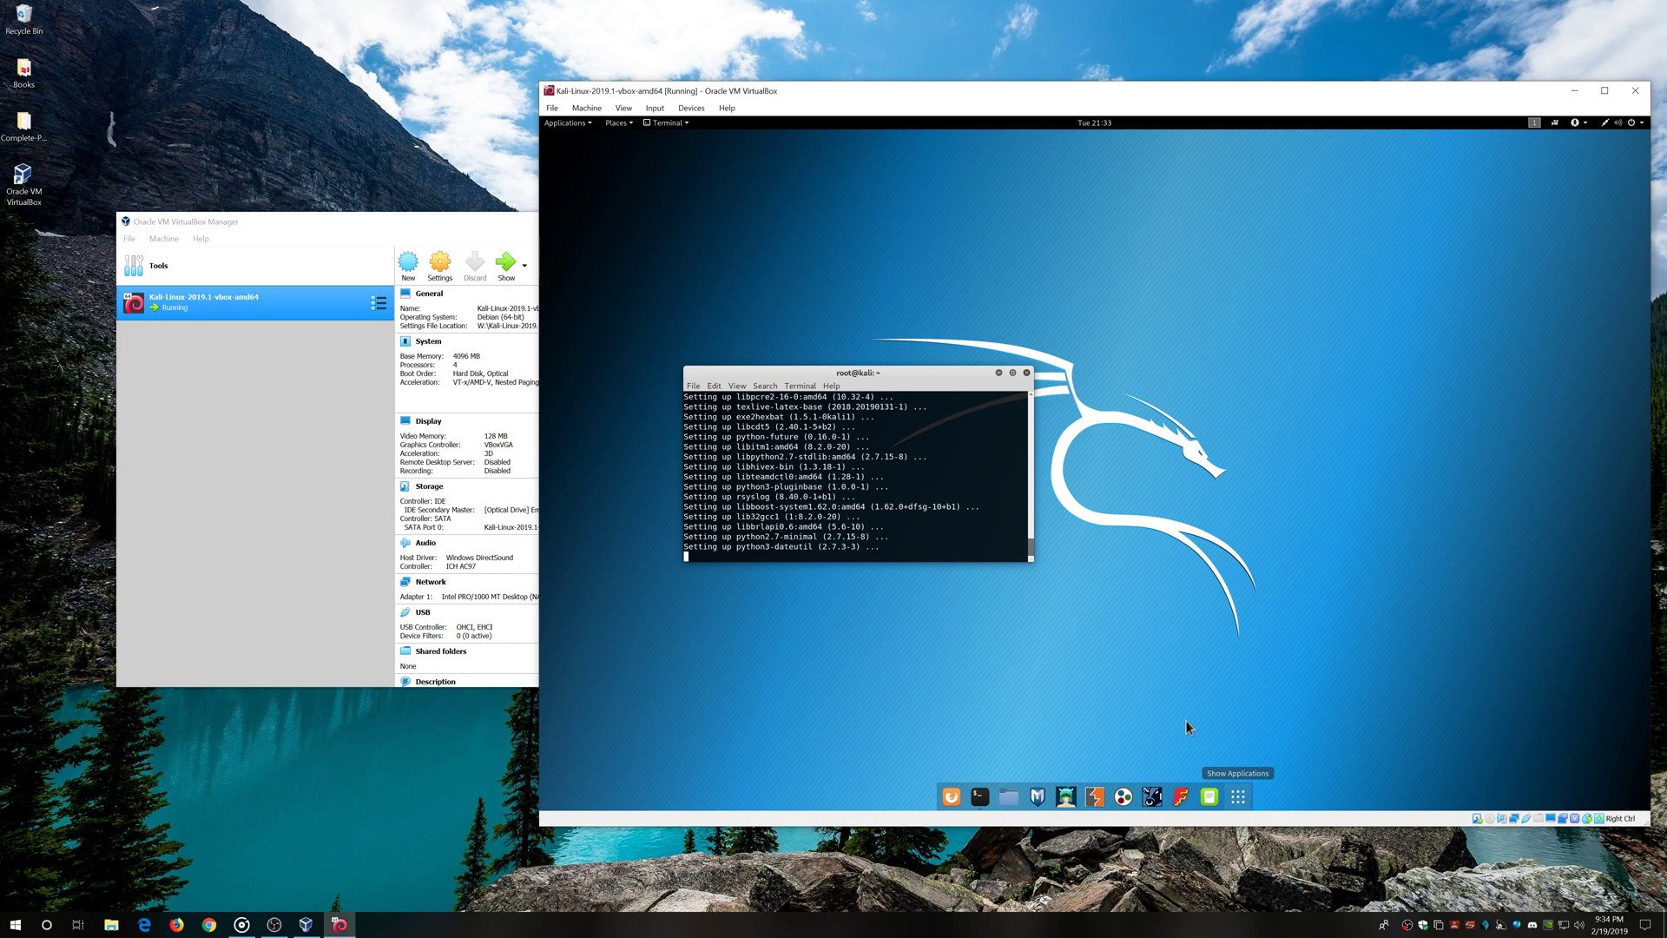
{"action": "left_click", "coordinate": [1239, 796]}
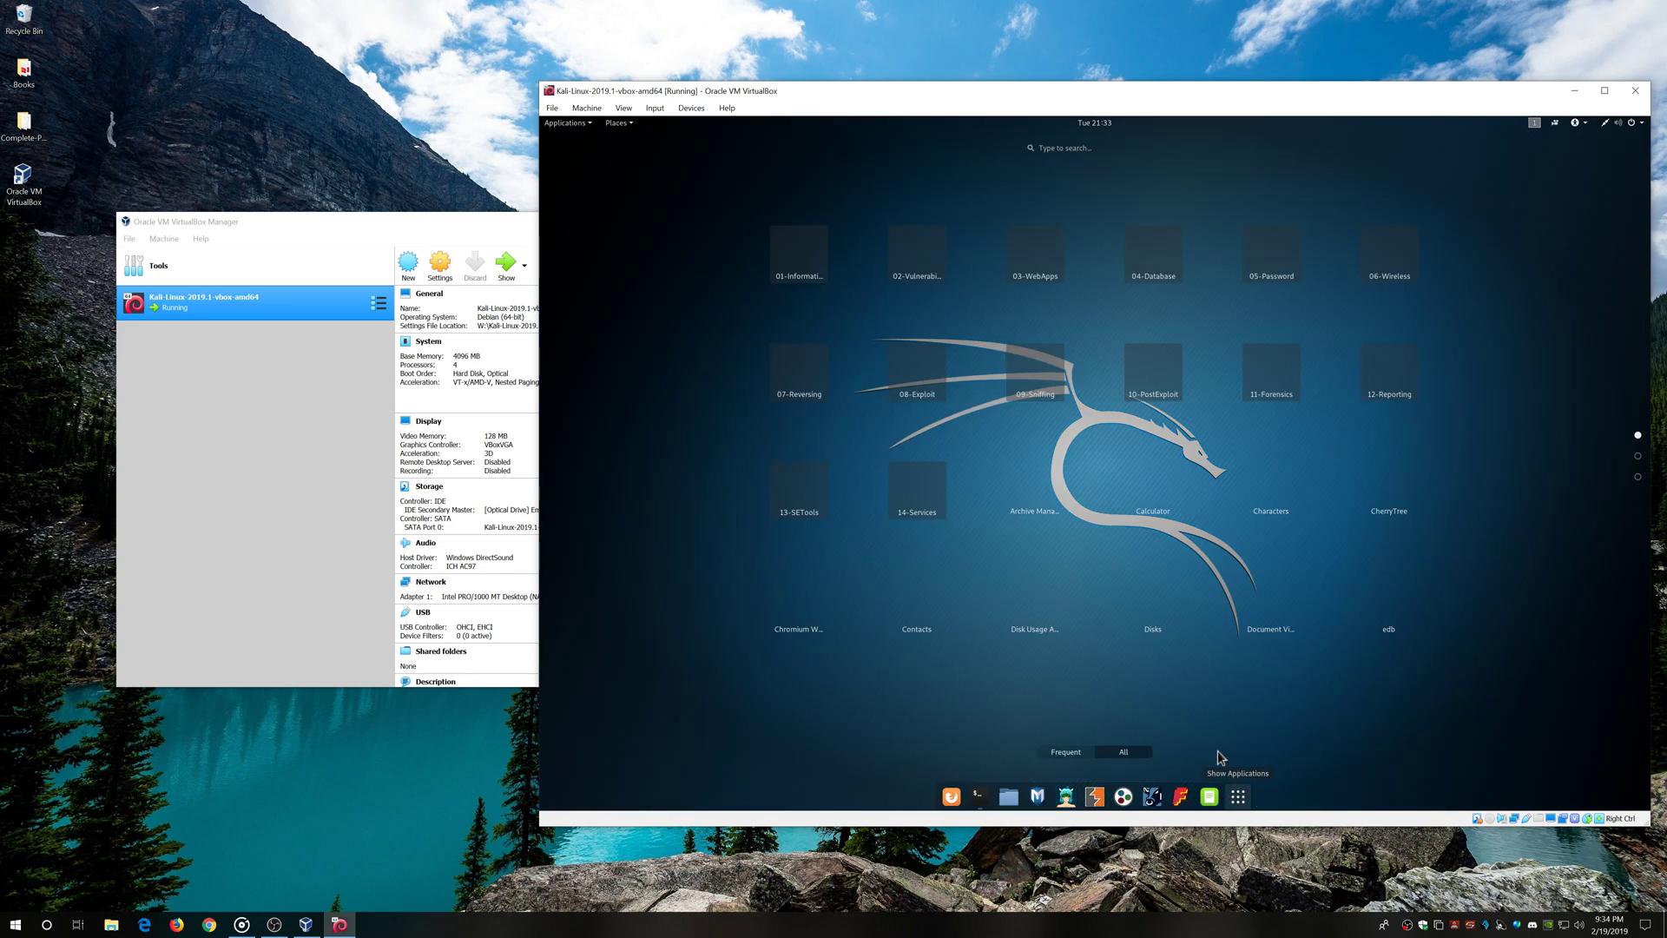
Close the applications grid and wait for the apt upgrade to finish its final triggers
{"action": "left_click", "coordinate": [1239, 796]}
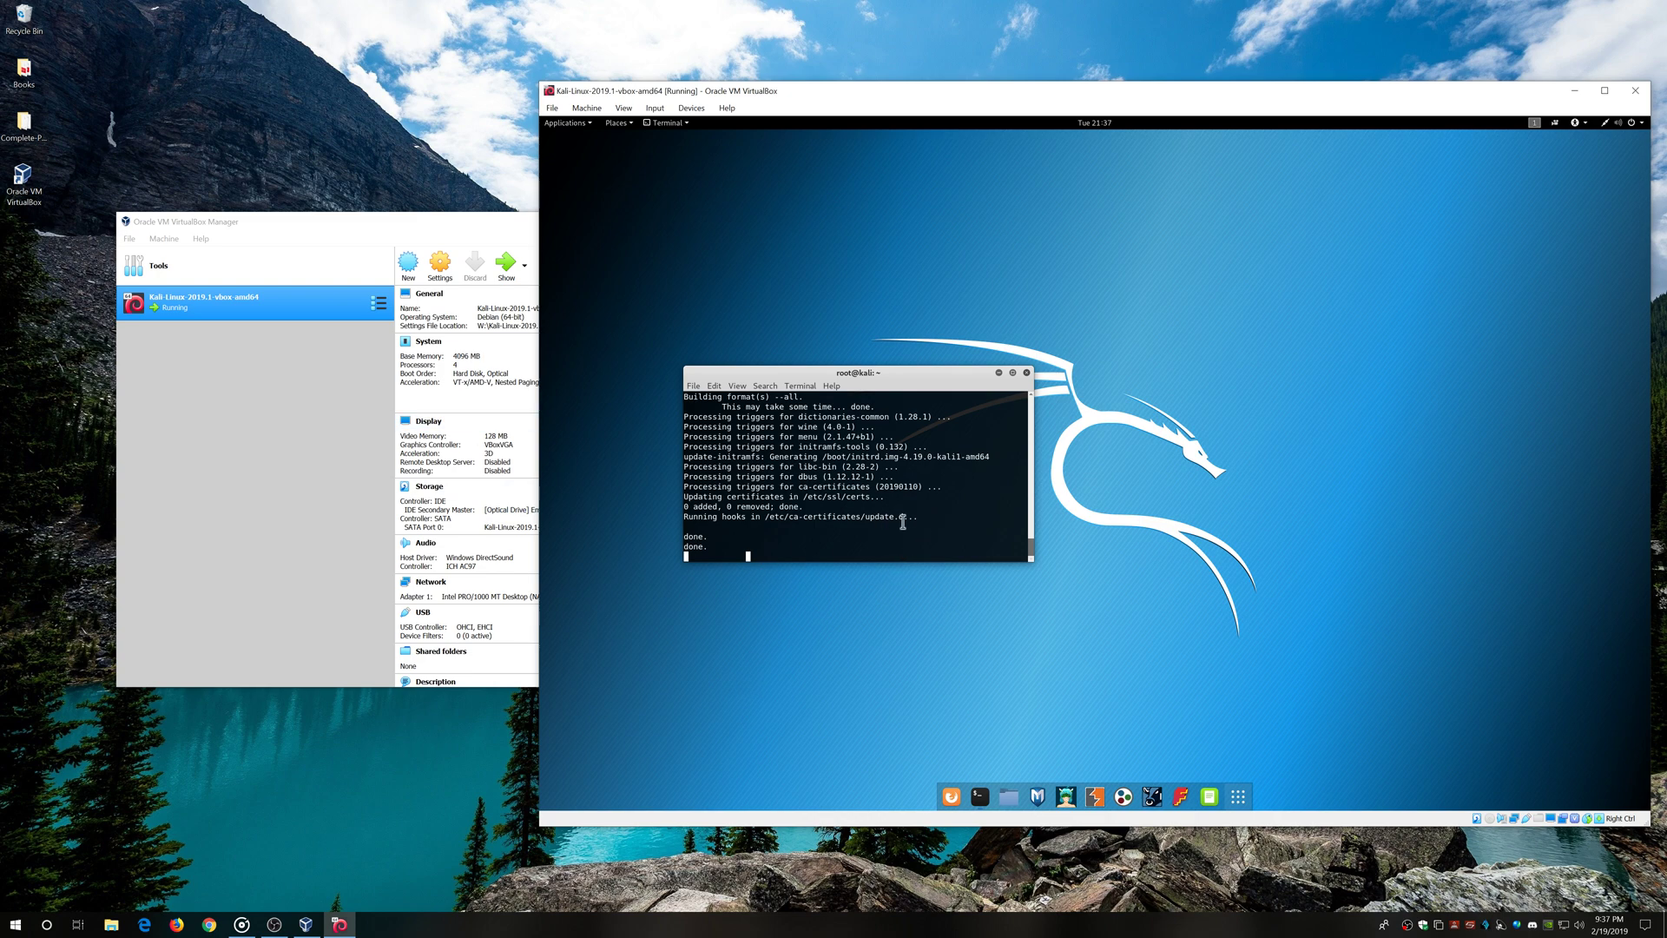
Run reboot in the Kali terminal and position the rebooting VM window over the Manager
{"action": "left_click_drag", "start_coordinate": [855, 374], "coordinate": [922, 361]}
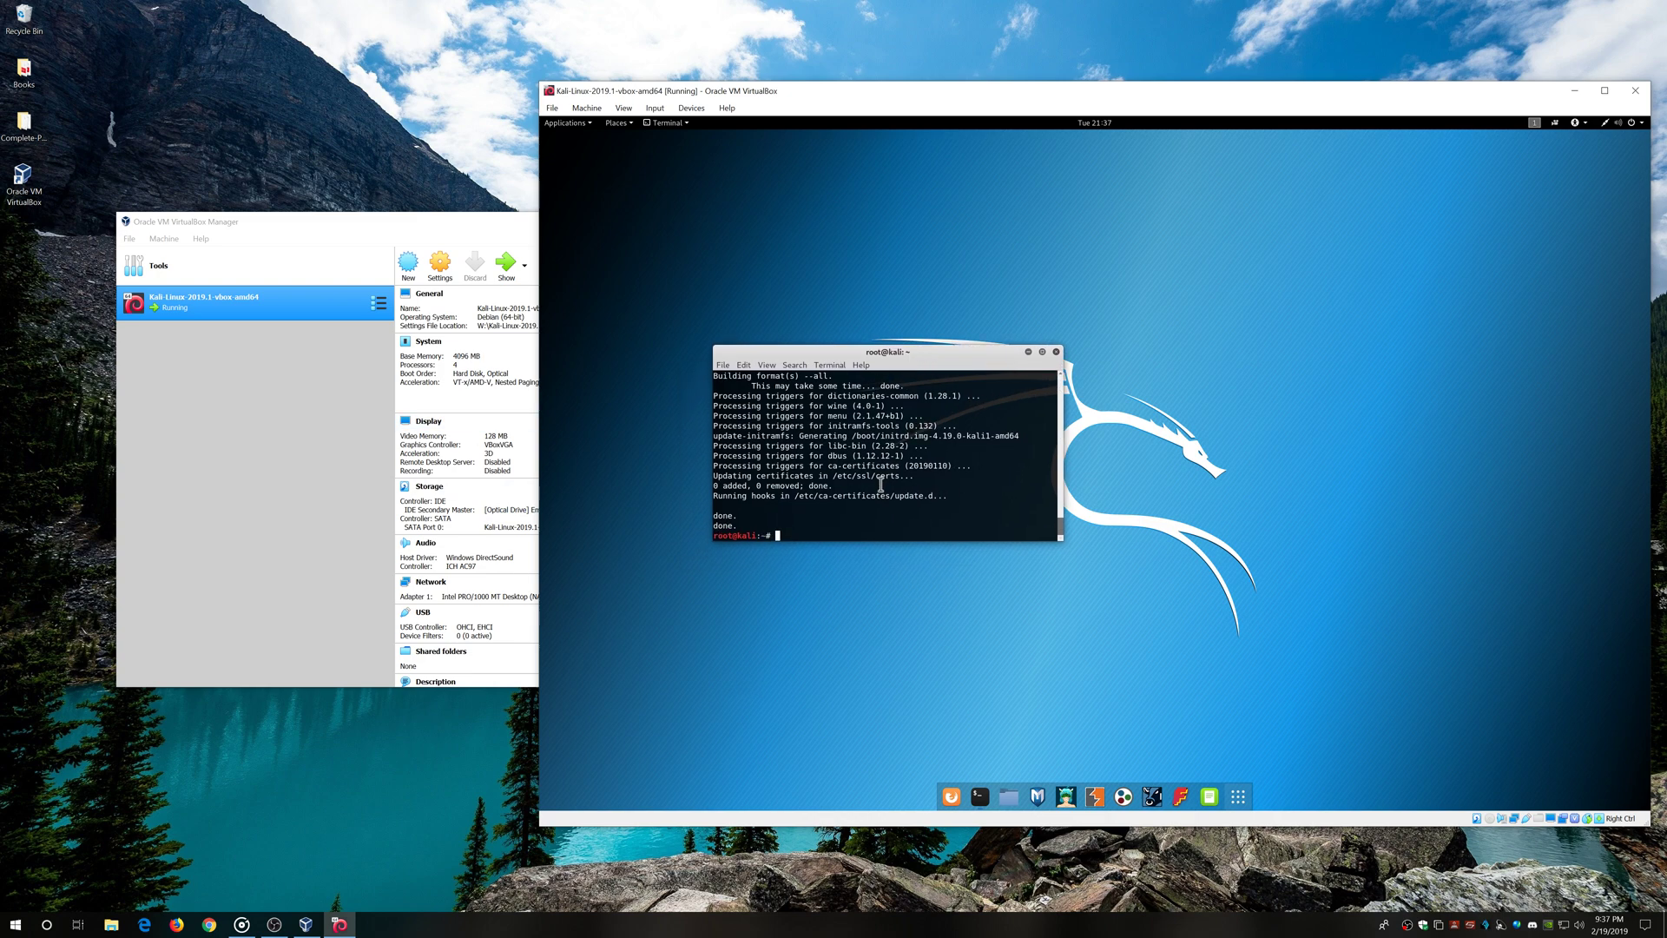
{"action": "type", "text": "re"}
{"action": "type", "text": "boot"}
{"action": "key", "text": "Return"}
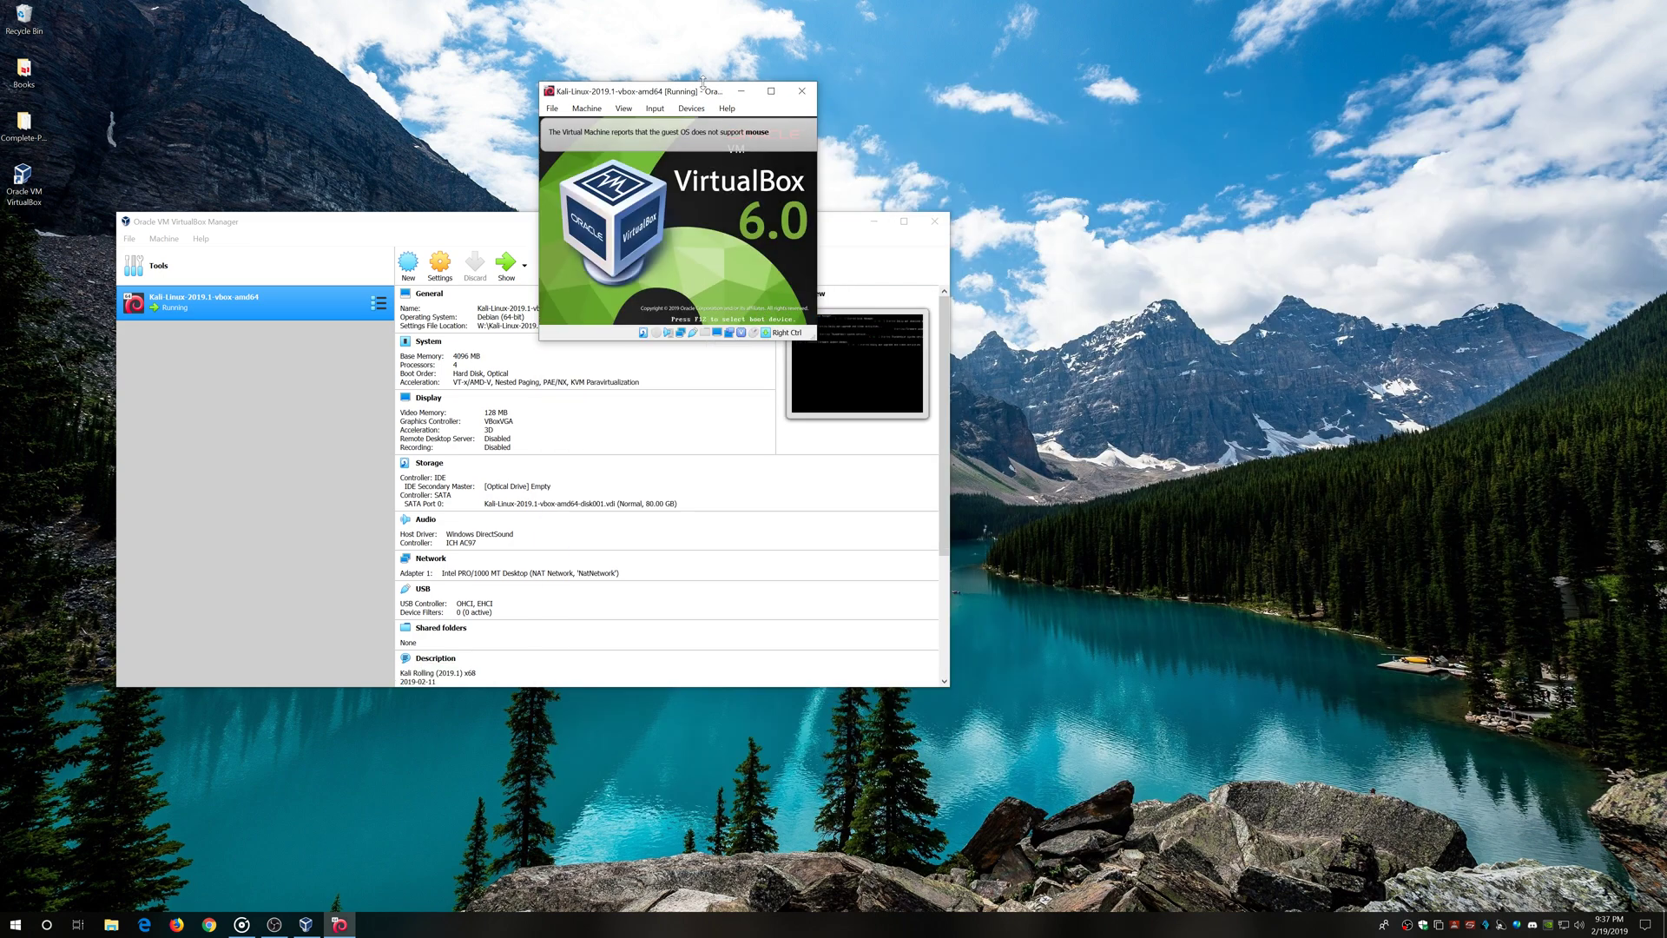
{"action": "left_click_drag", "start_coordinate": [647, 94], "coordinate": [1195, 358]}
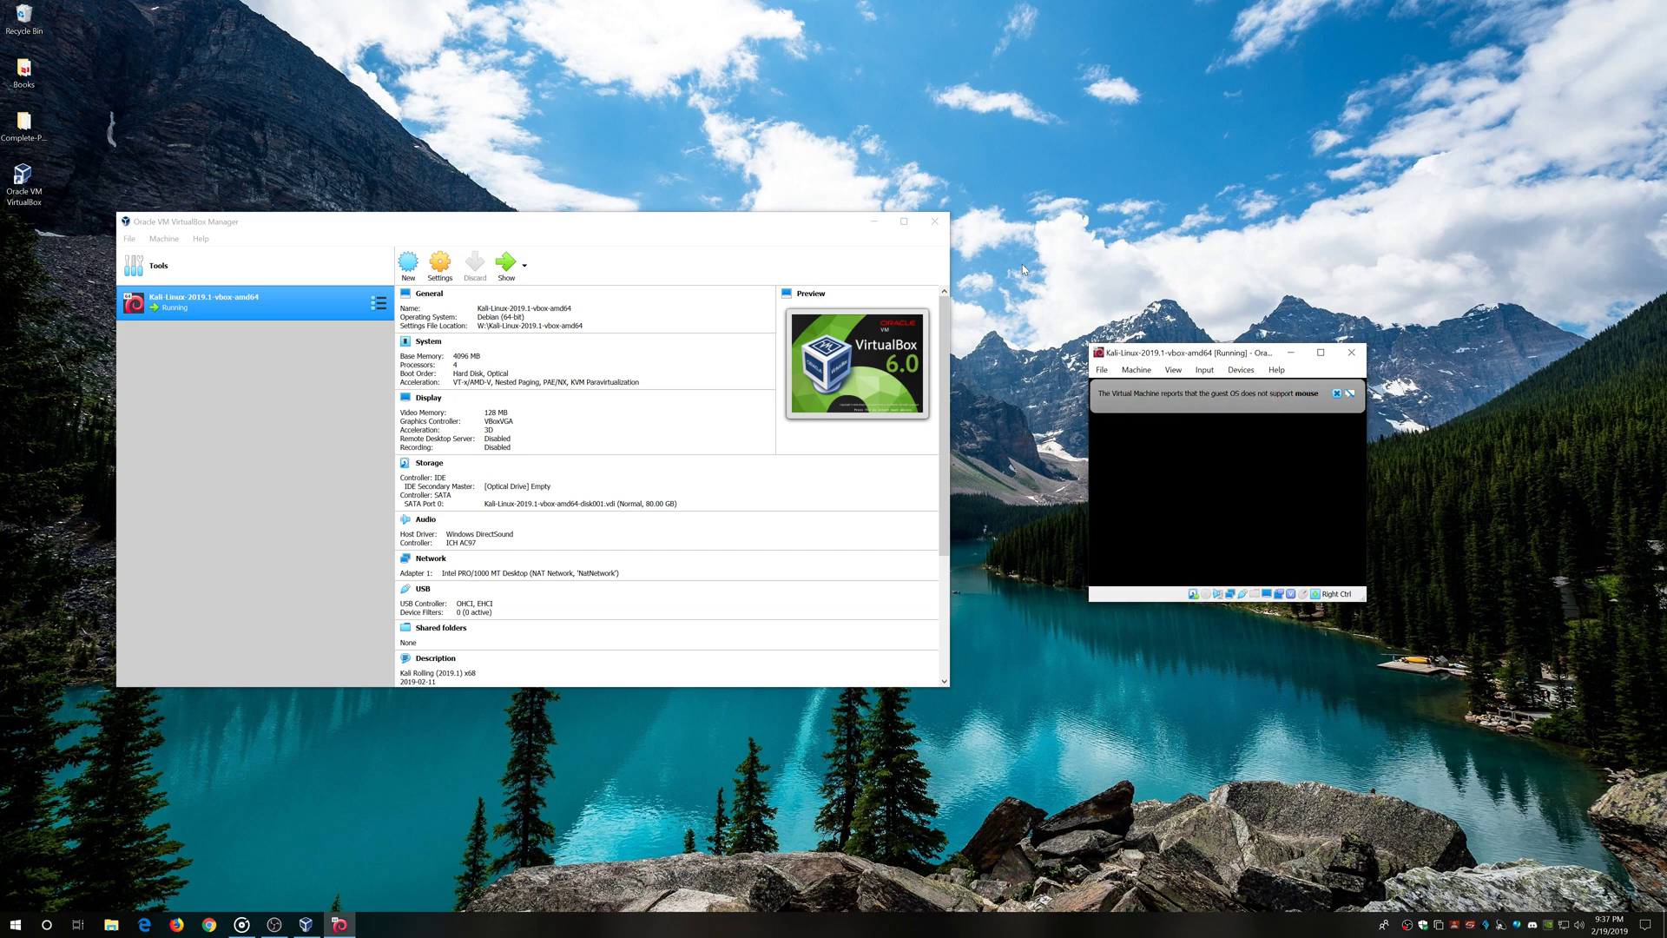
{"action": "left_click_drag", "start_coordinate": [1160, 356], "coordinate": [694, 328]}
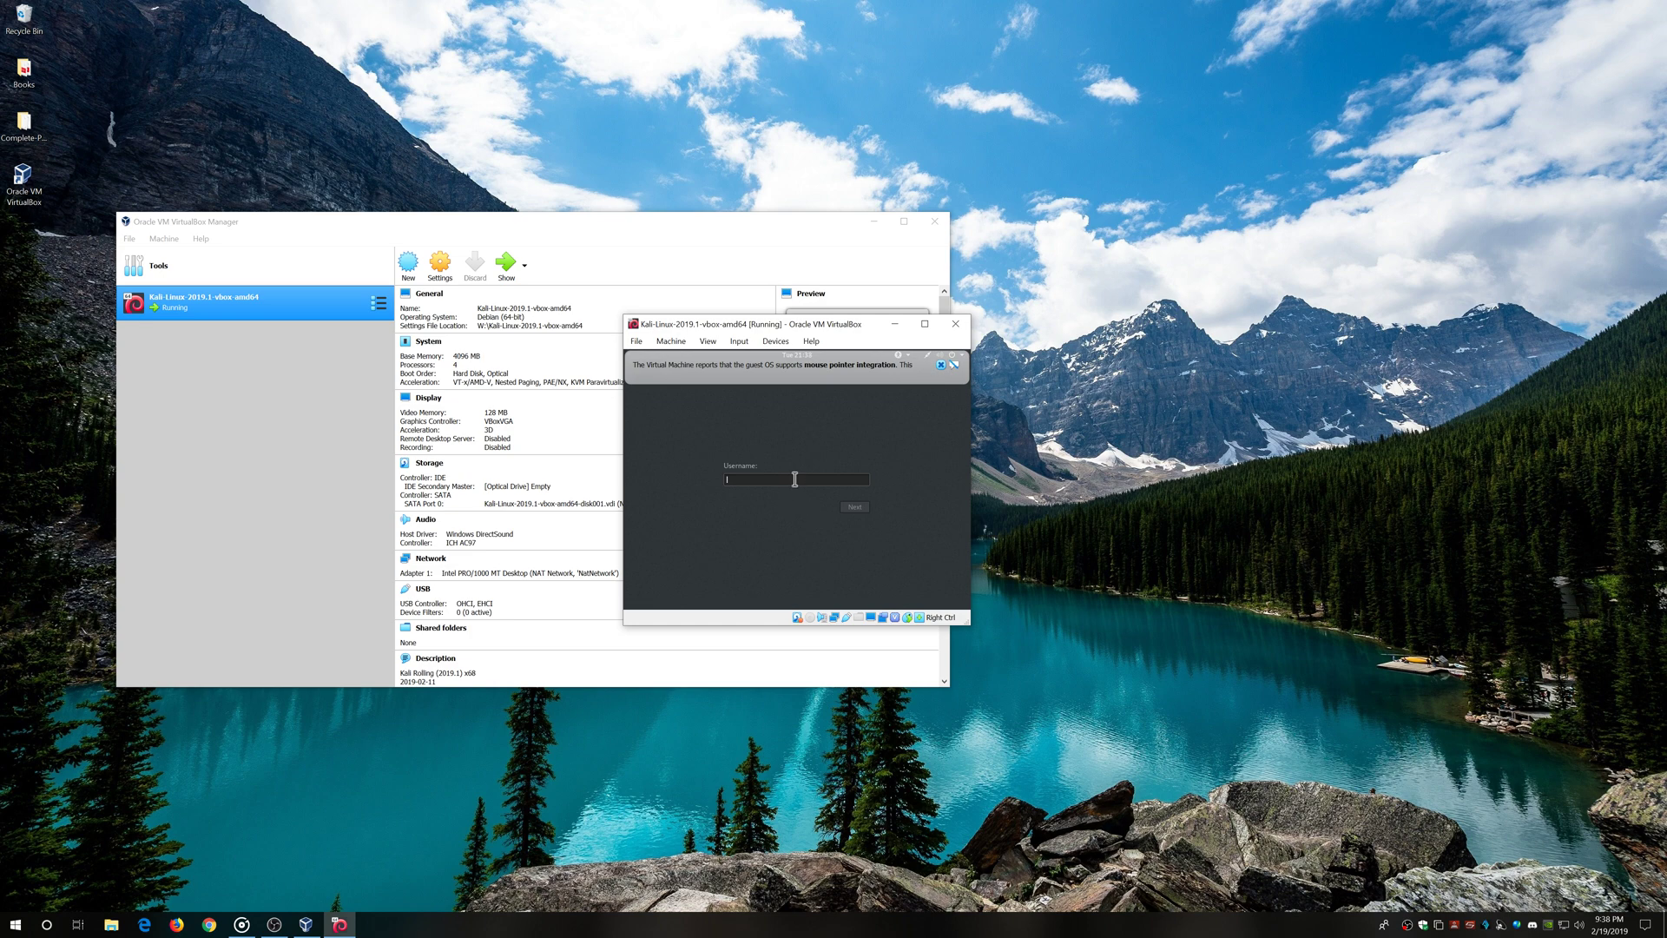
Log in to Kali with the username and the account password
{"action": "type", "text": "t"}
{"action": "key", "text": "Return"}
{"action": "type", "text": "toor"}
{"action": "key", "text": "Return"}
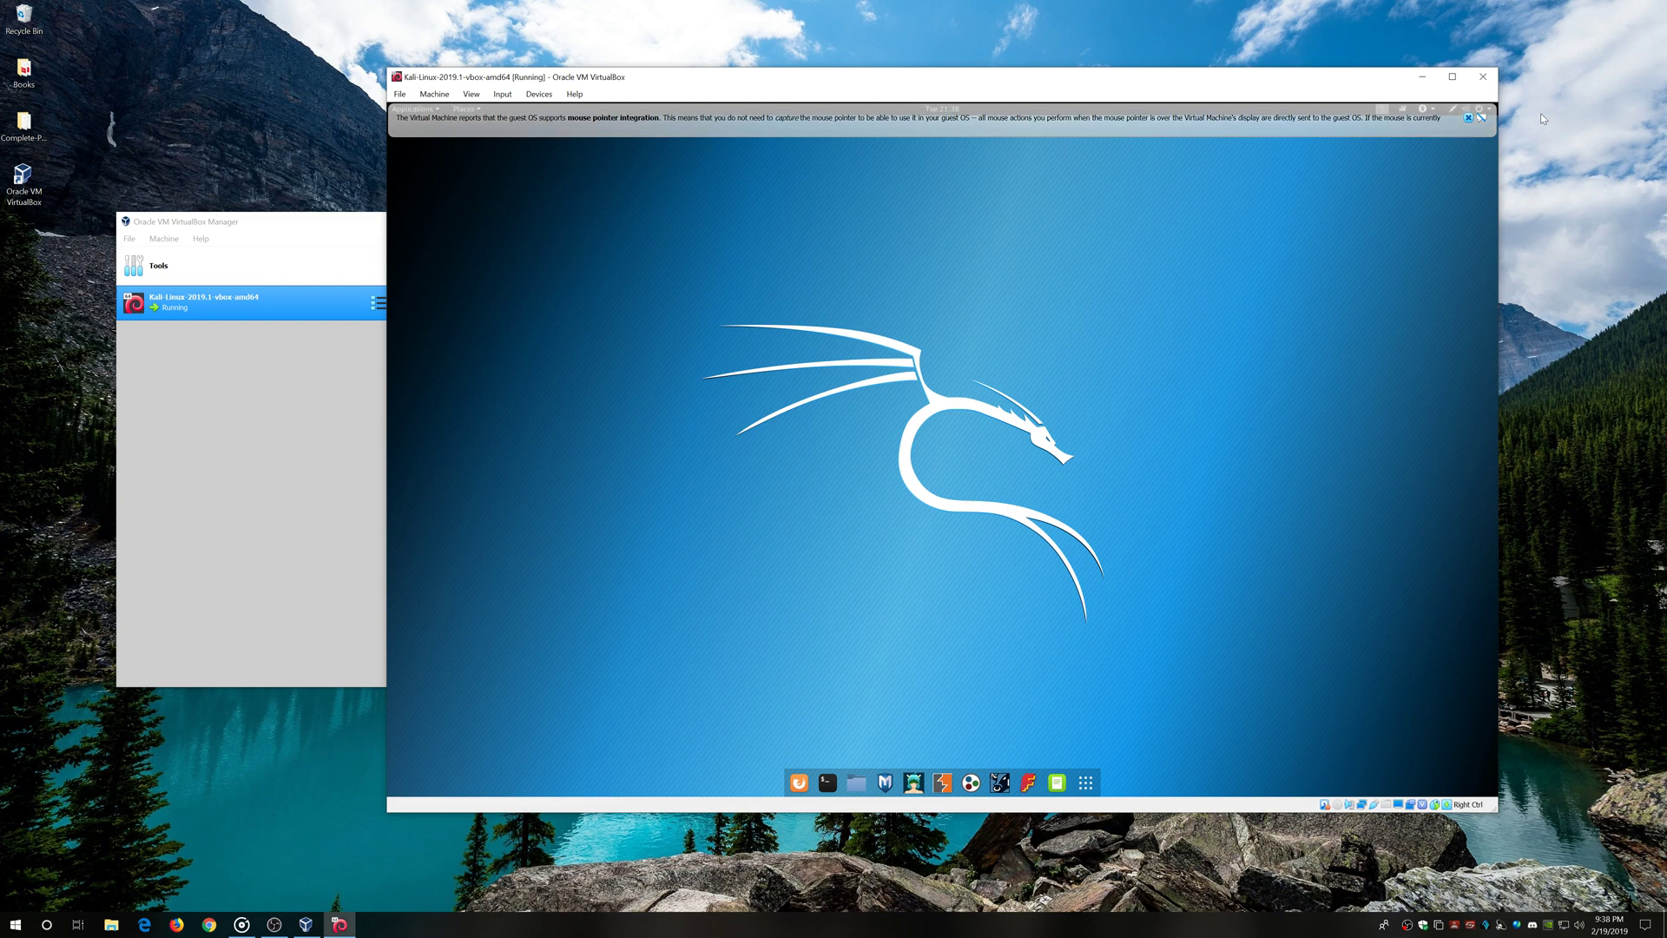
Dismiss the mouse-integration banner, insert the Guest Additions CD image, and launch Files
{"action": "left_click", "coordinate": [1483, 118]}
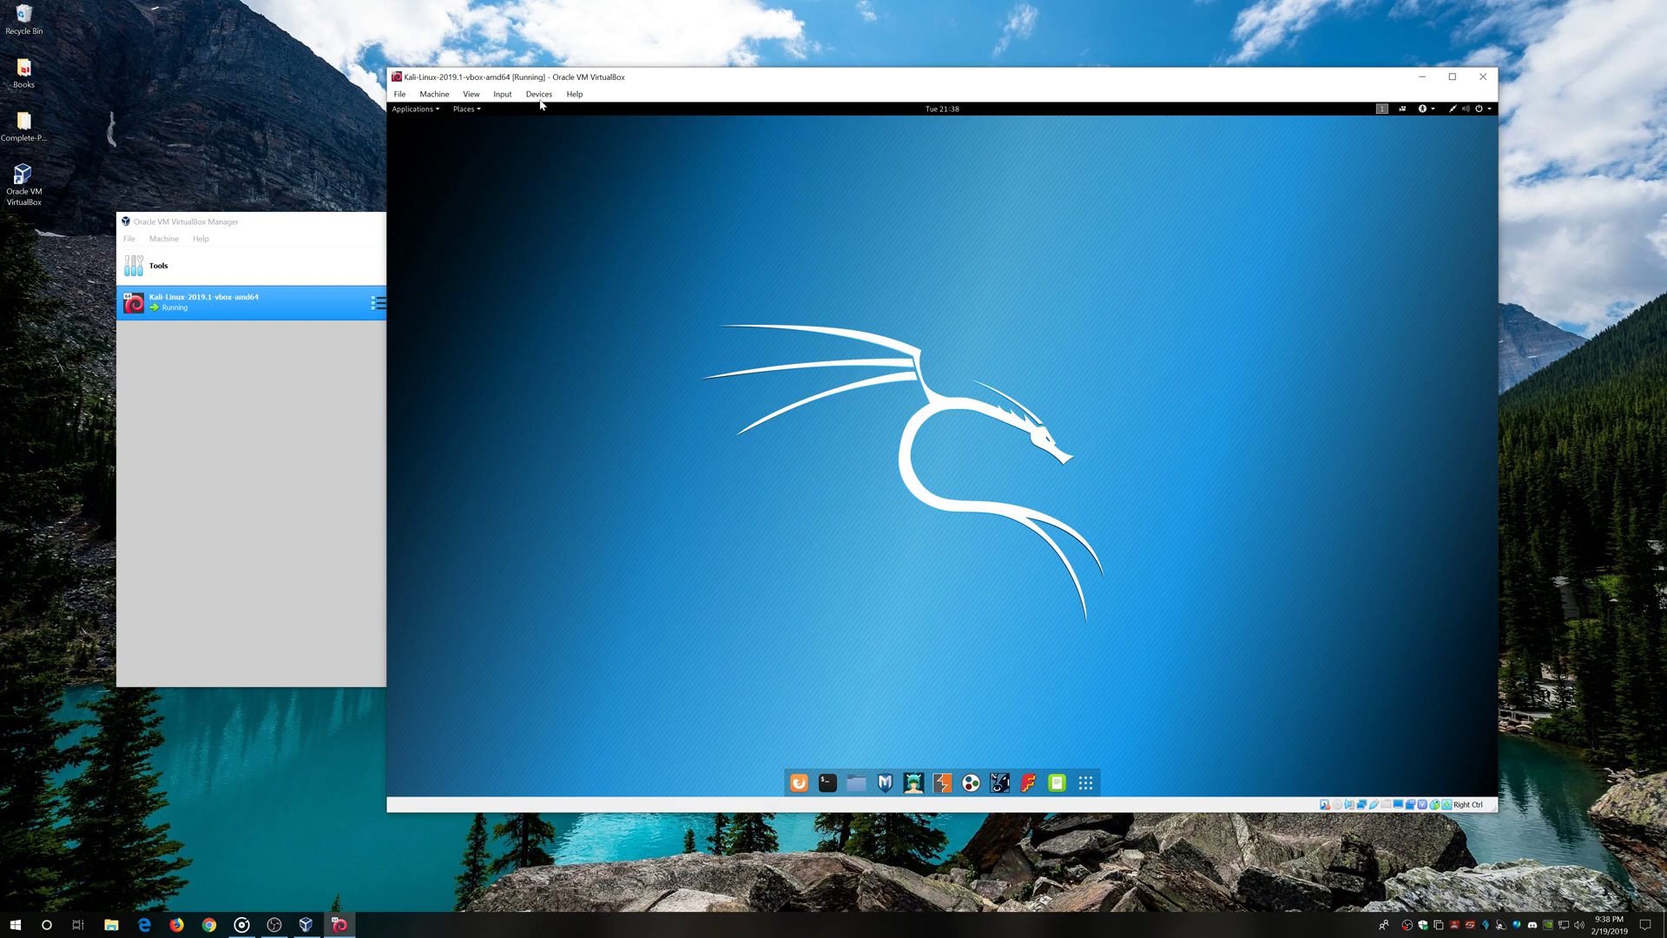
{"action": "left_click", "coordinate": [503, 94]}
{"action": "mouse_move", "coordinate": [539, 101]}
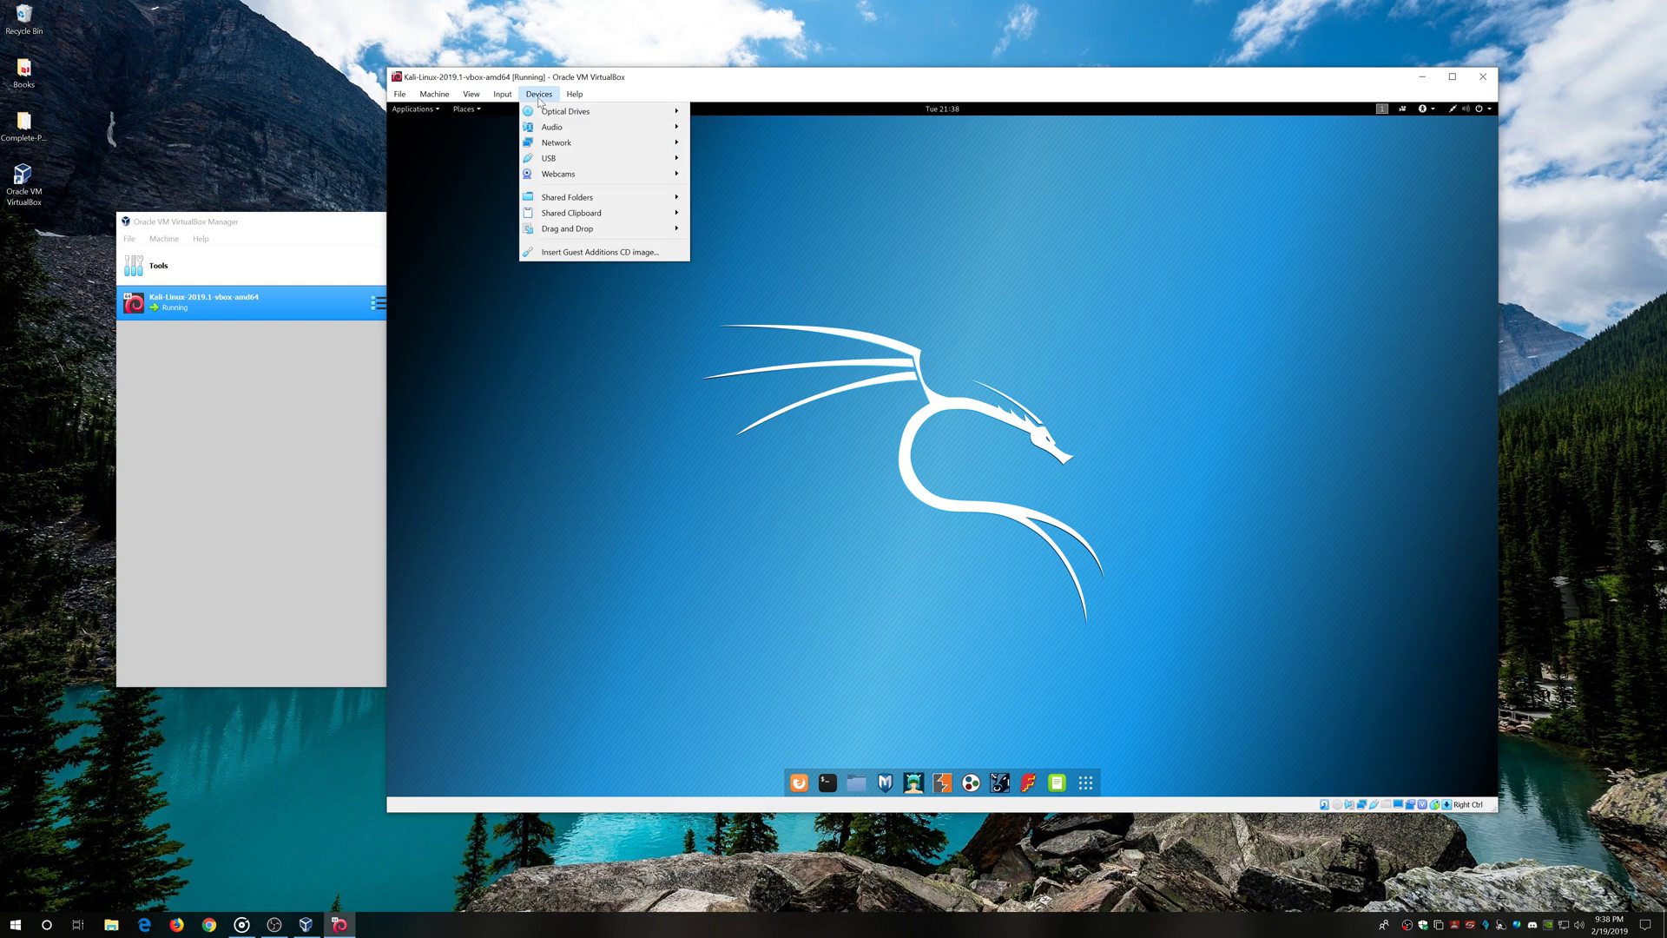
{"action": "left_click", "coordinate": [571, 254]}
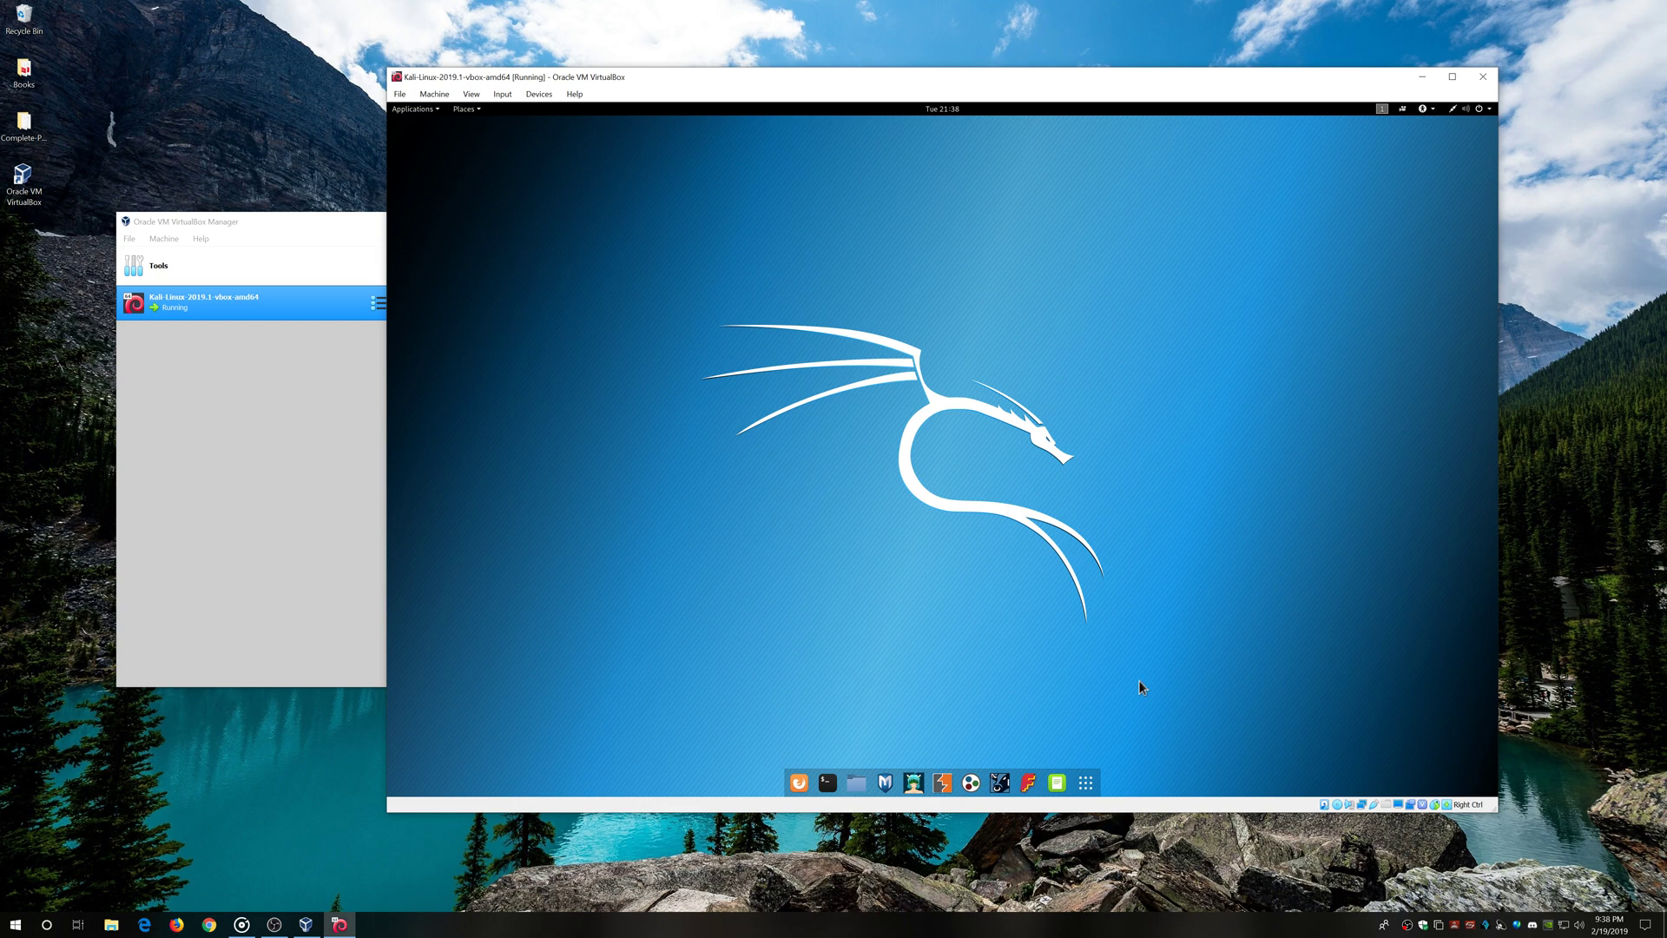
{"action": "left_click", "coordinate": [858, 783]}
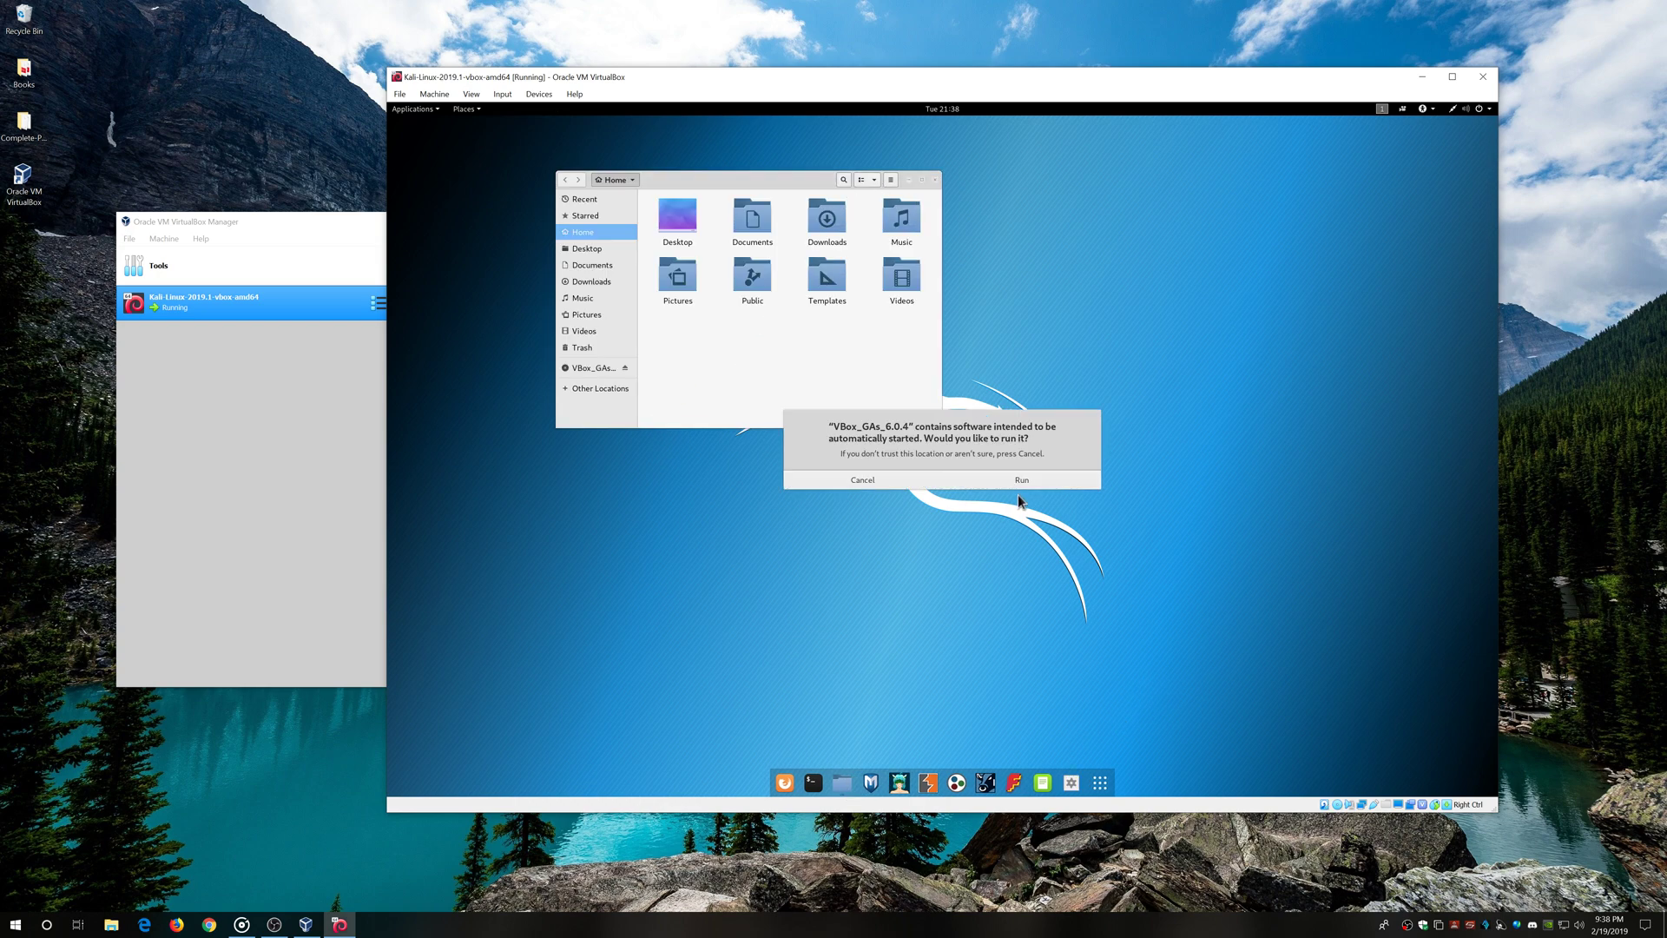
Cancel the autorun prompt, zoom Files icons to 67%, move it slightly, and open the desktop menu
{"action": "left_click", "coordinate": [890, 486]}
{"action": "left_click", "coordinate": [874, 180]}
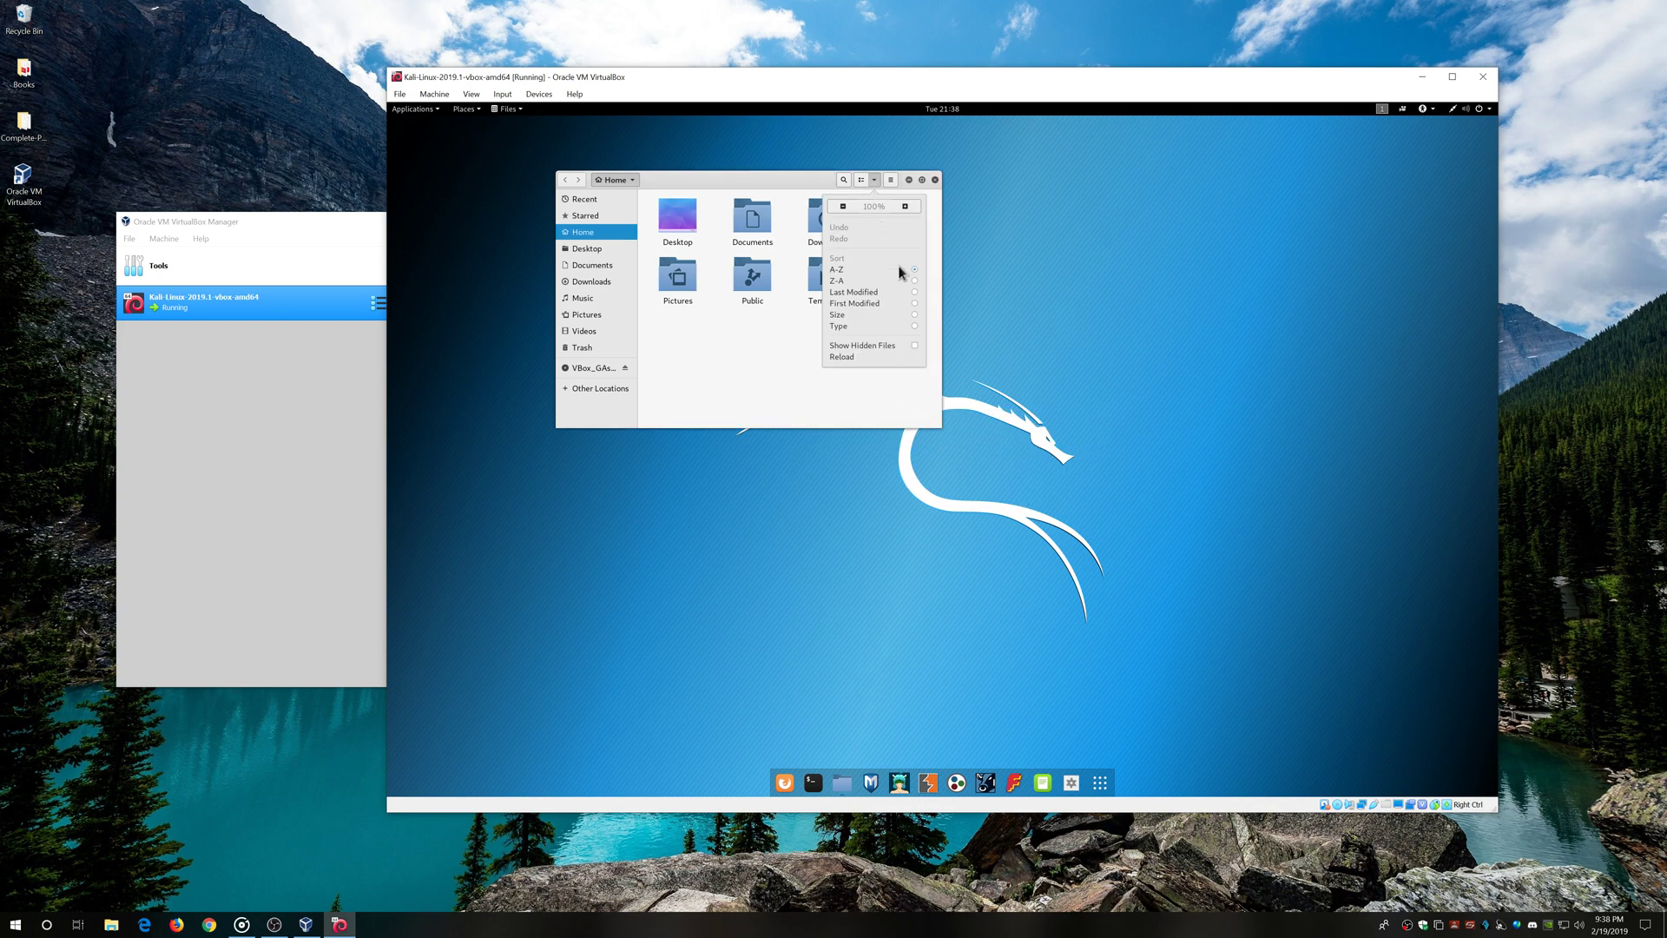
{"action": "left_click", "coordinate": [842, 206]}
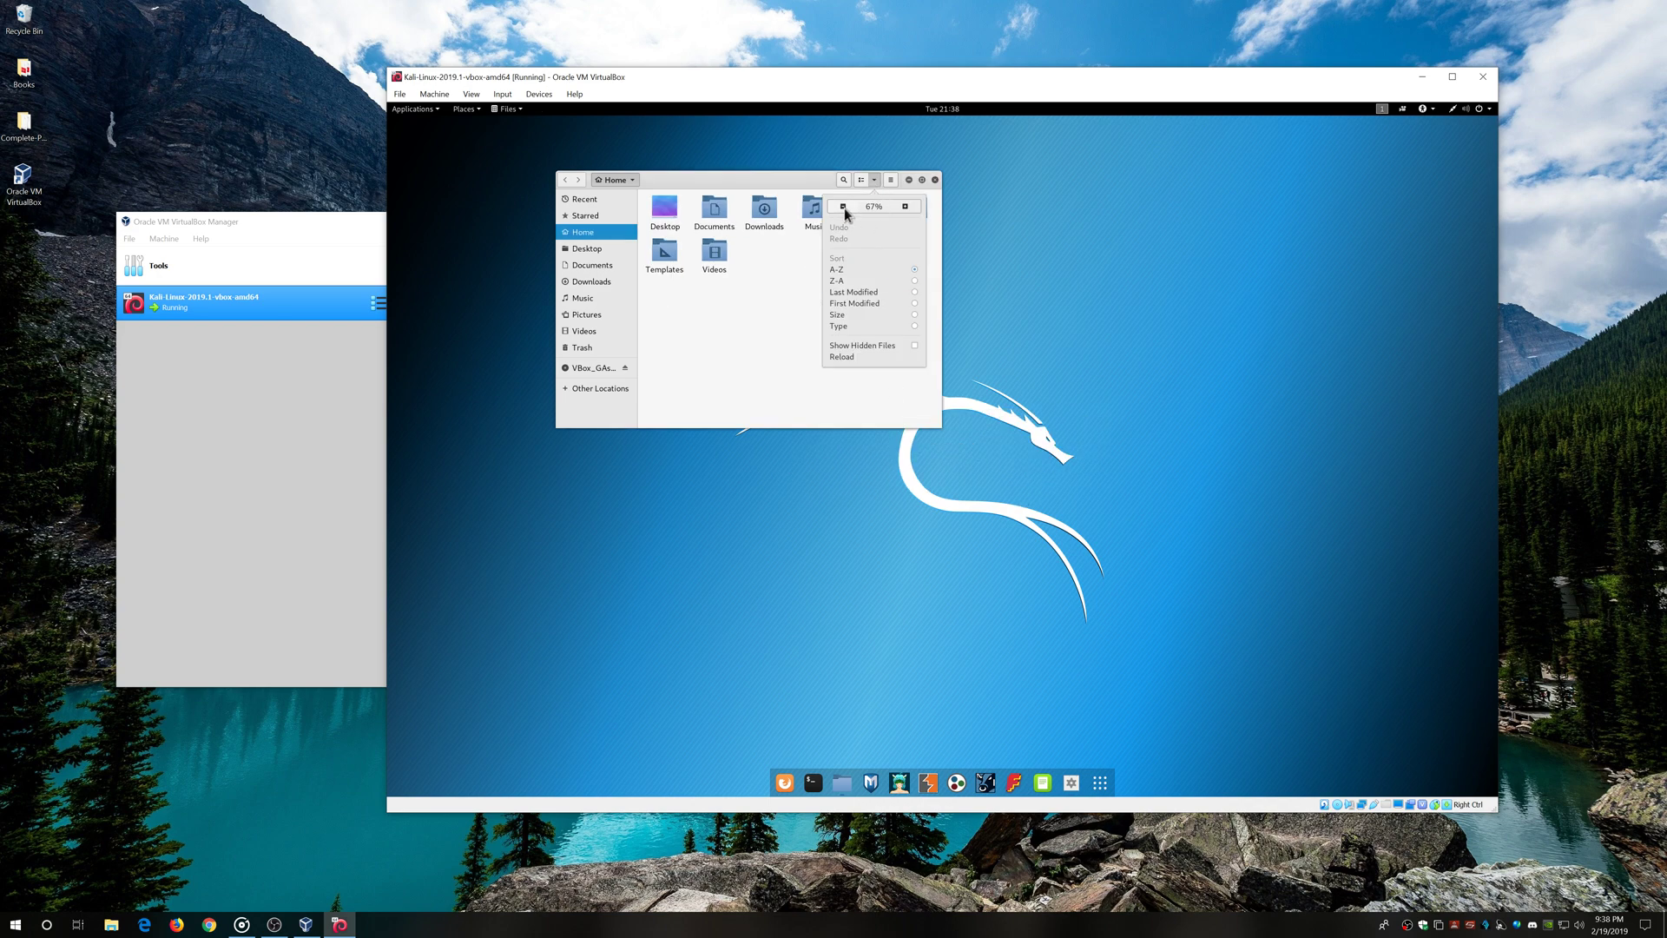
{"action": "left_click", "coordinate": [752, 294]}
{"action": "left_click_drag", "start_coordinate": [740, 177], "coordinate": [718, 238]}
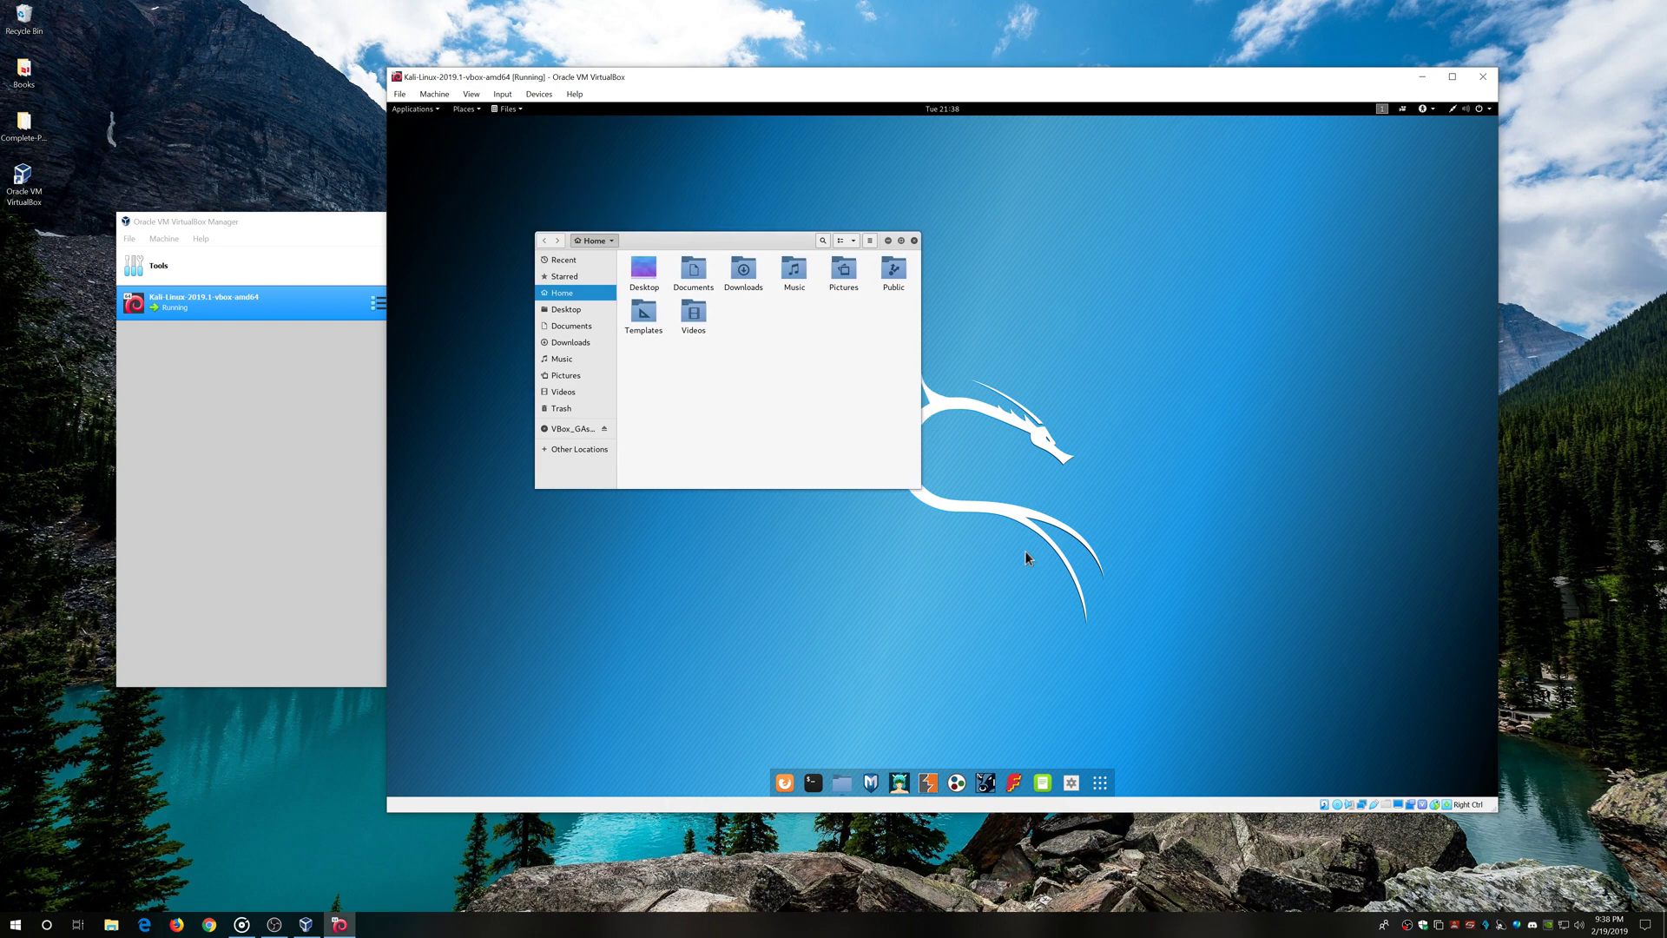
{"action": "right_click", "coordinate": [1084, 579]}
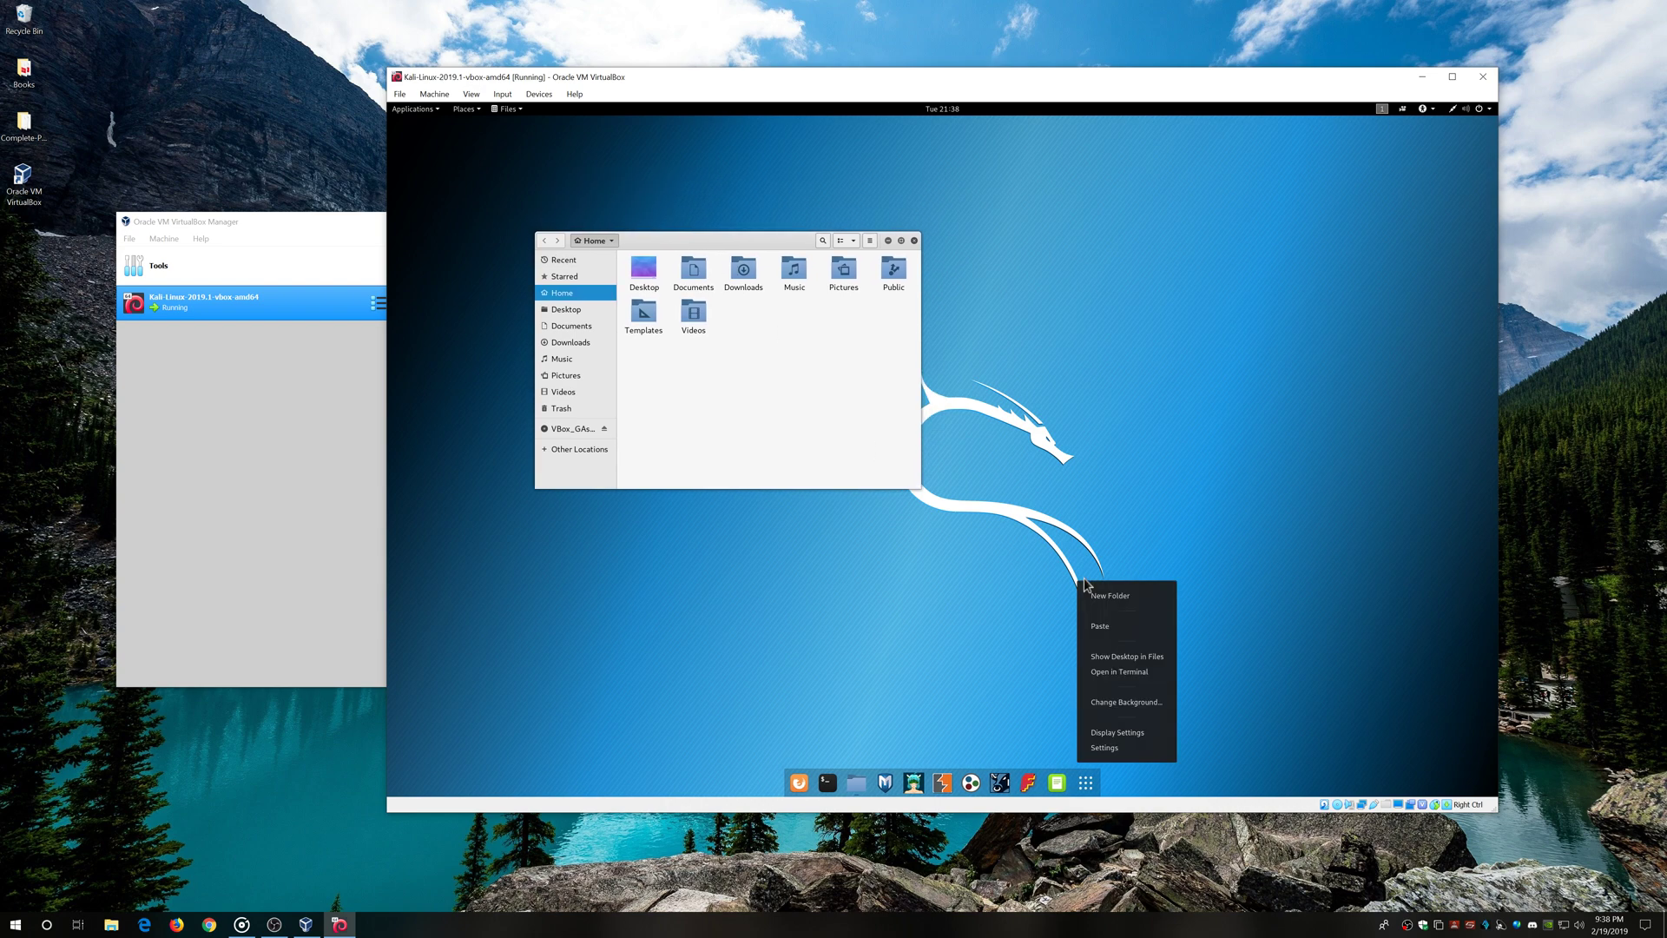
Apply and keep a 2560×1600 guest resolution, then browse the VBox_GAs_6.0.4 disc in Files
{"action": "left_click", "coordinate": [1128, 734]}
{"action": "left_click", "coordinate": [1111, 401]}
{"action": "left_click", "coordinate": [1115, 451]}
{"action": "left_click", "coordinate": [1137, 318]}
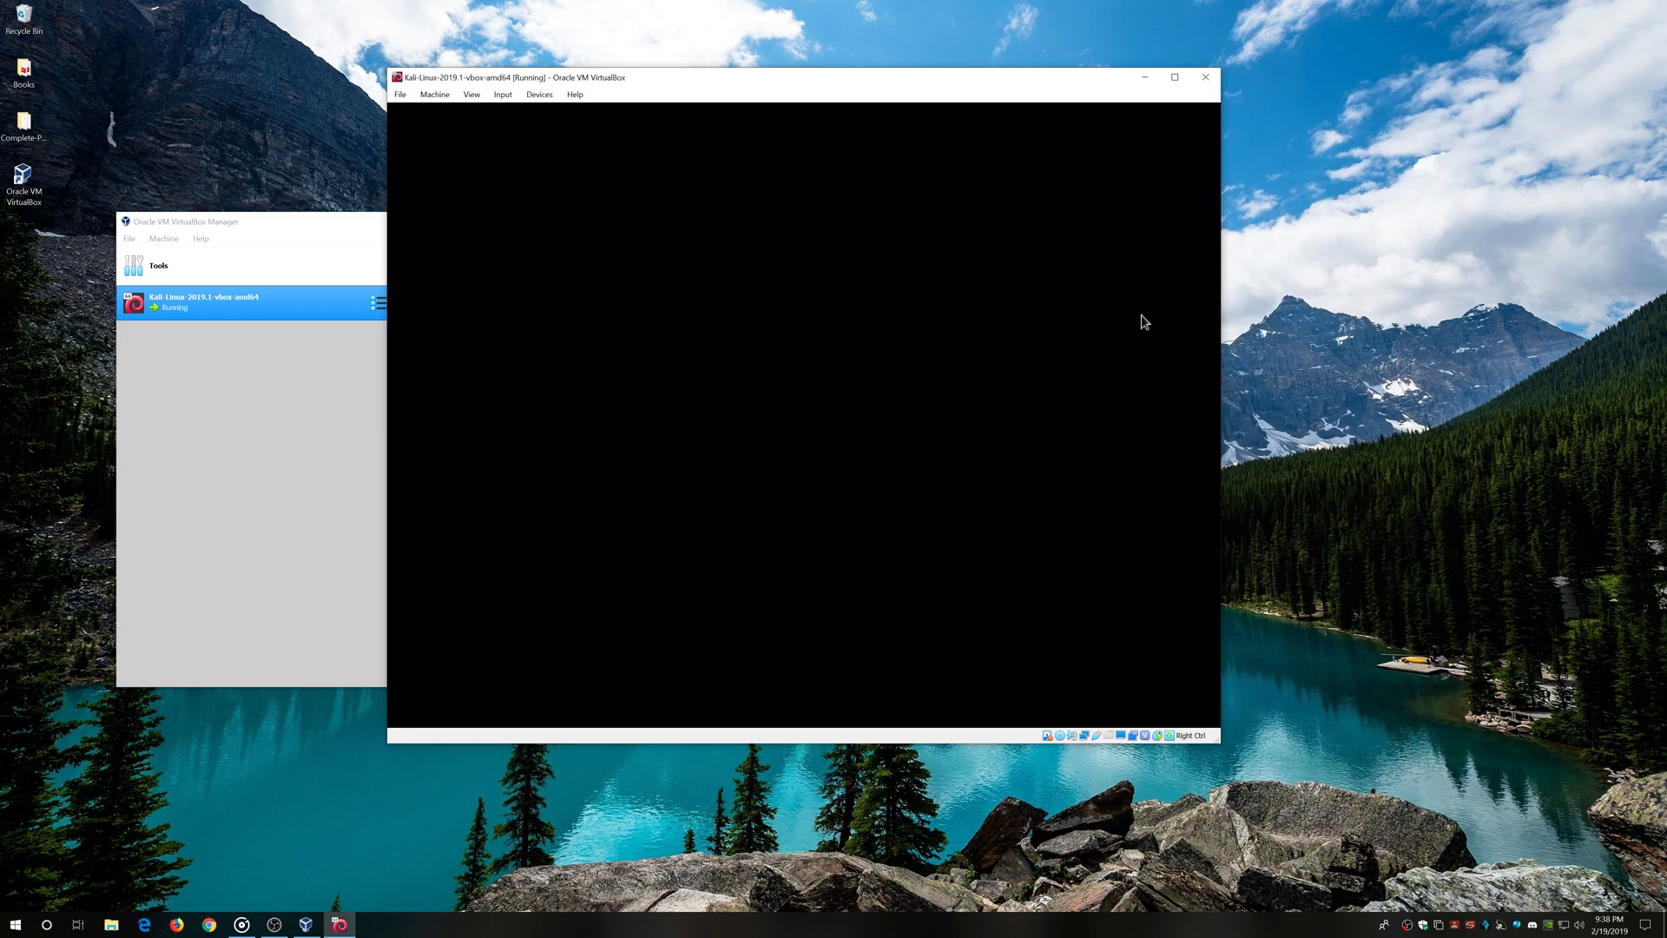
{"action": "left_click", "coordinate": [842, 441]}
{"action": "left_click", "coordinate": [1019, 380]}
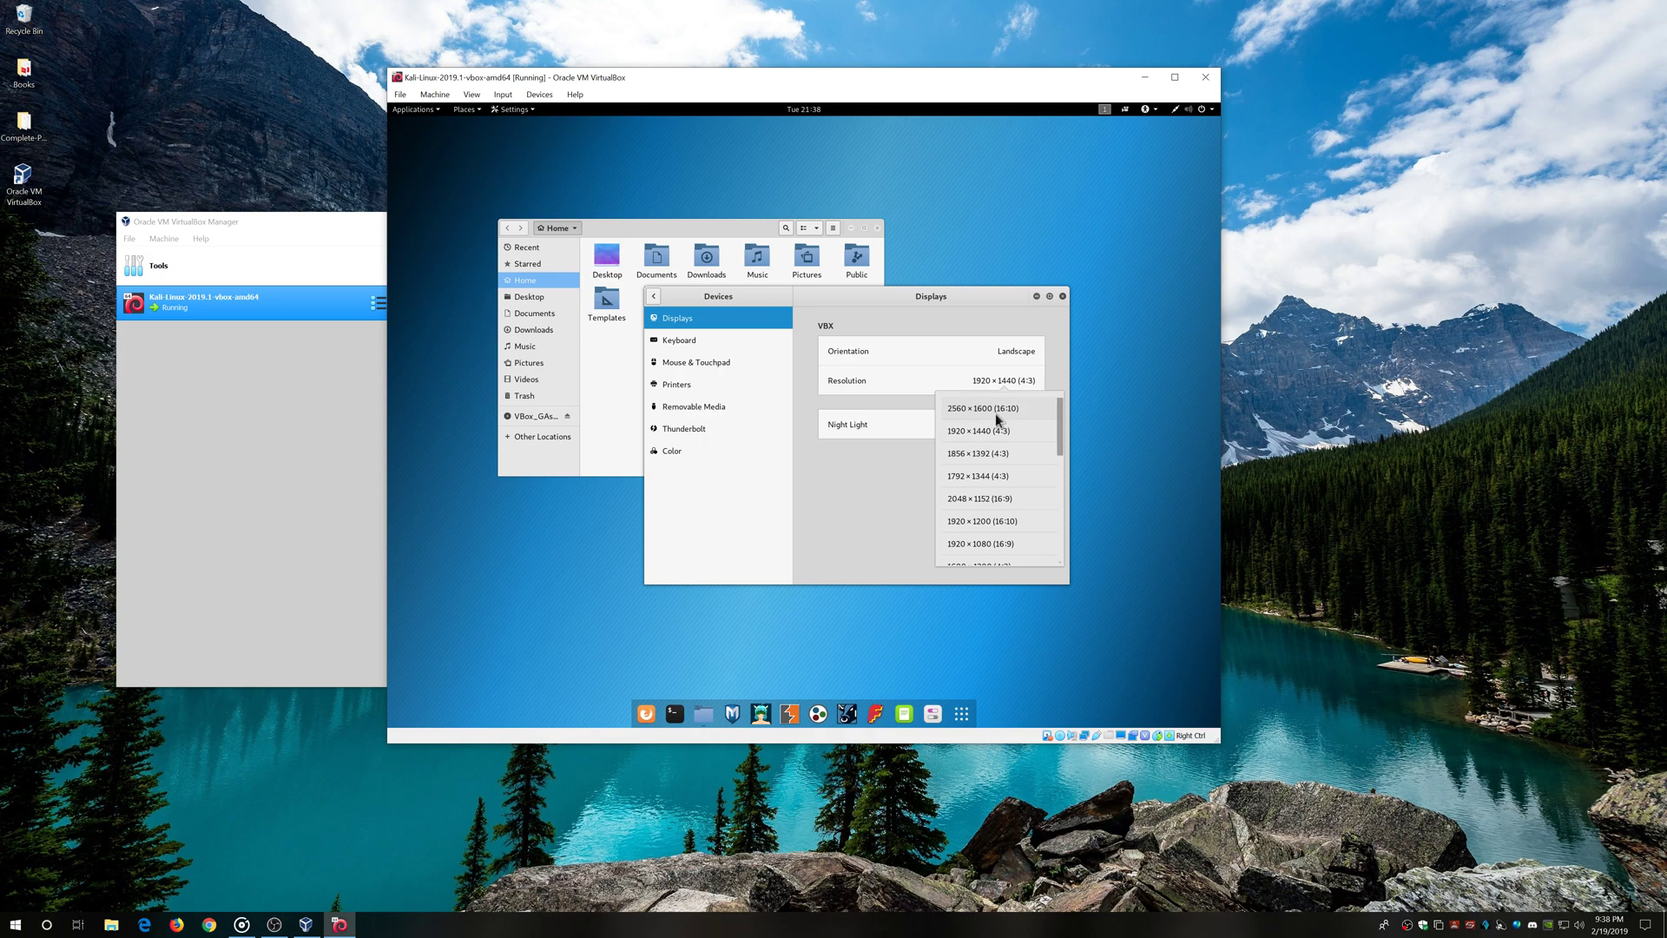
{"action": "left_click", "coordinate": [1018, 408]}
{"action": "left_click", "coordinate": [1045, 296]}
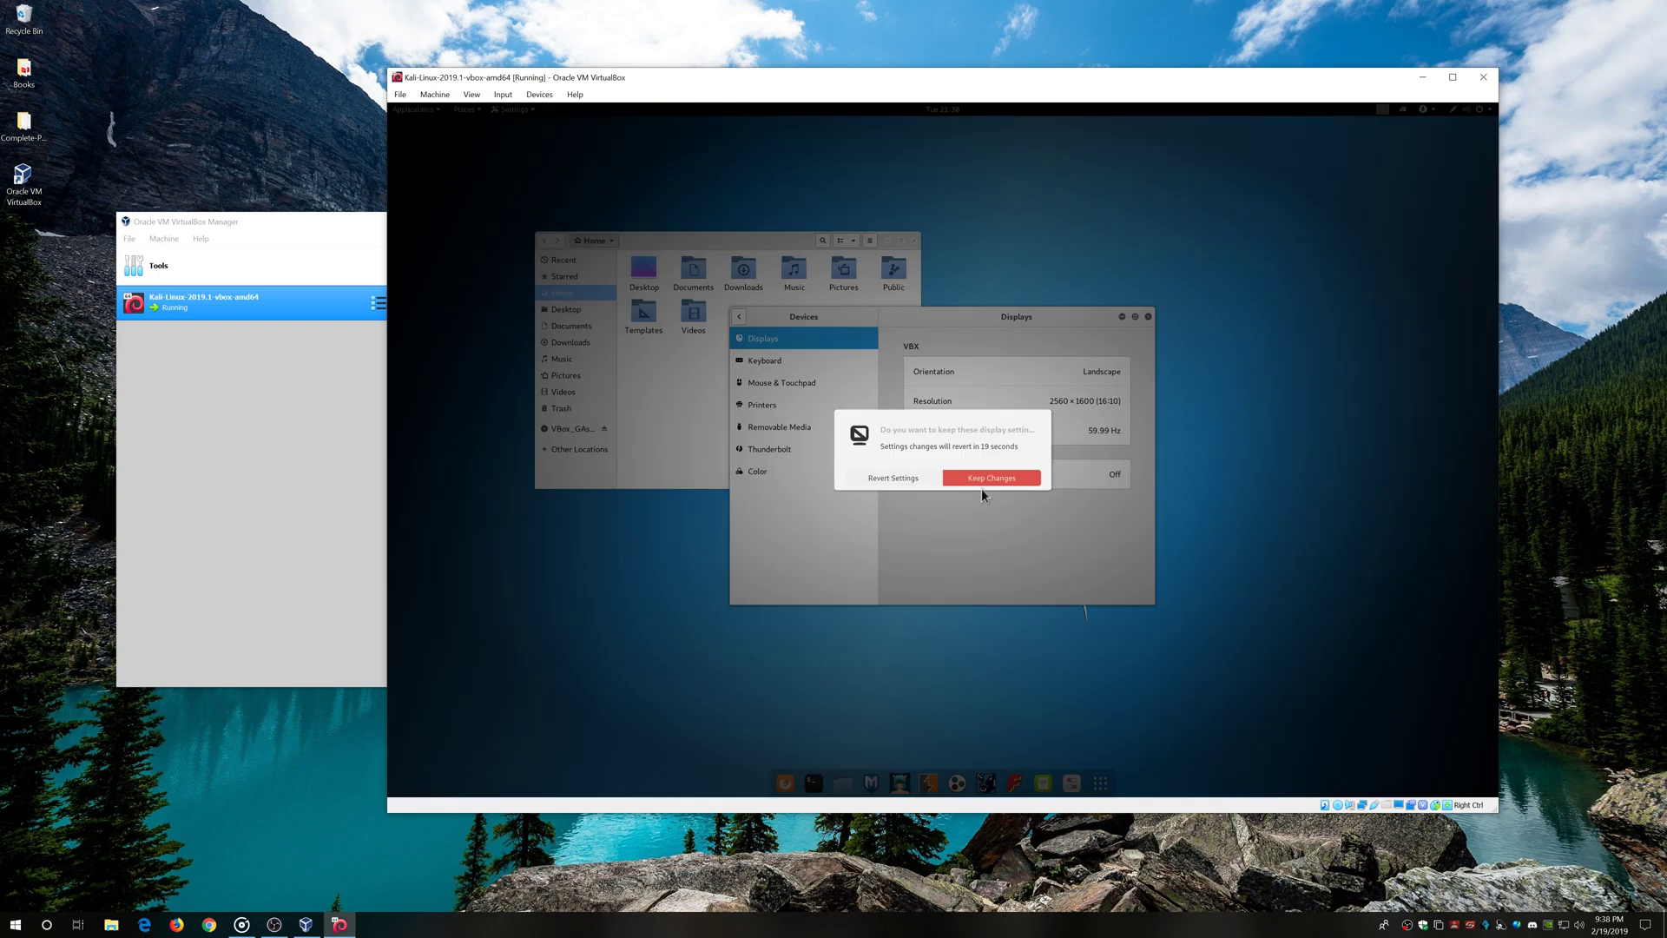
{"action": "left_click", "coordinate": [985, 480]}
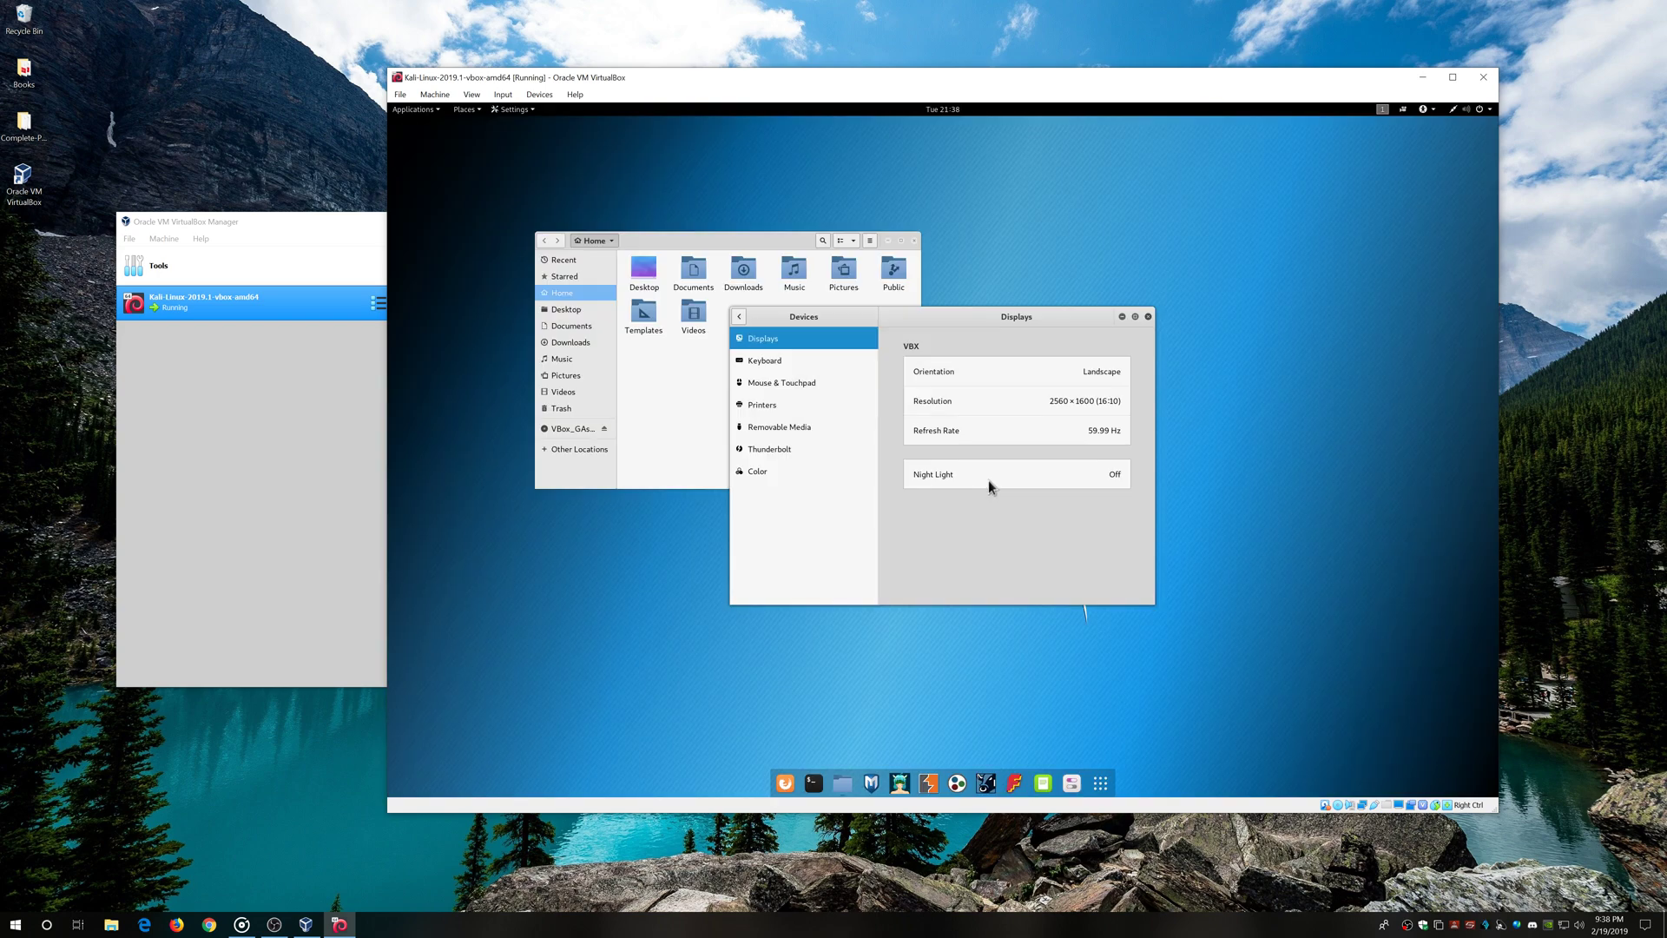
{"action": "left_click", "coordinate": [1147, 317]}
{"action": "left_click", "coordinate": [571, 429]}
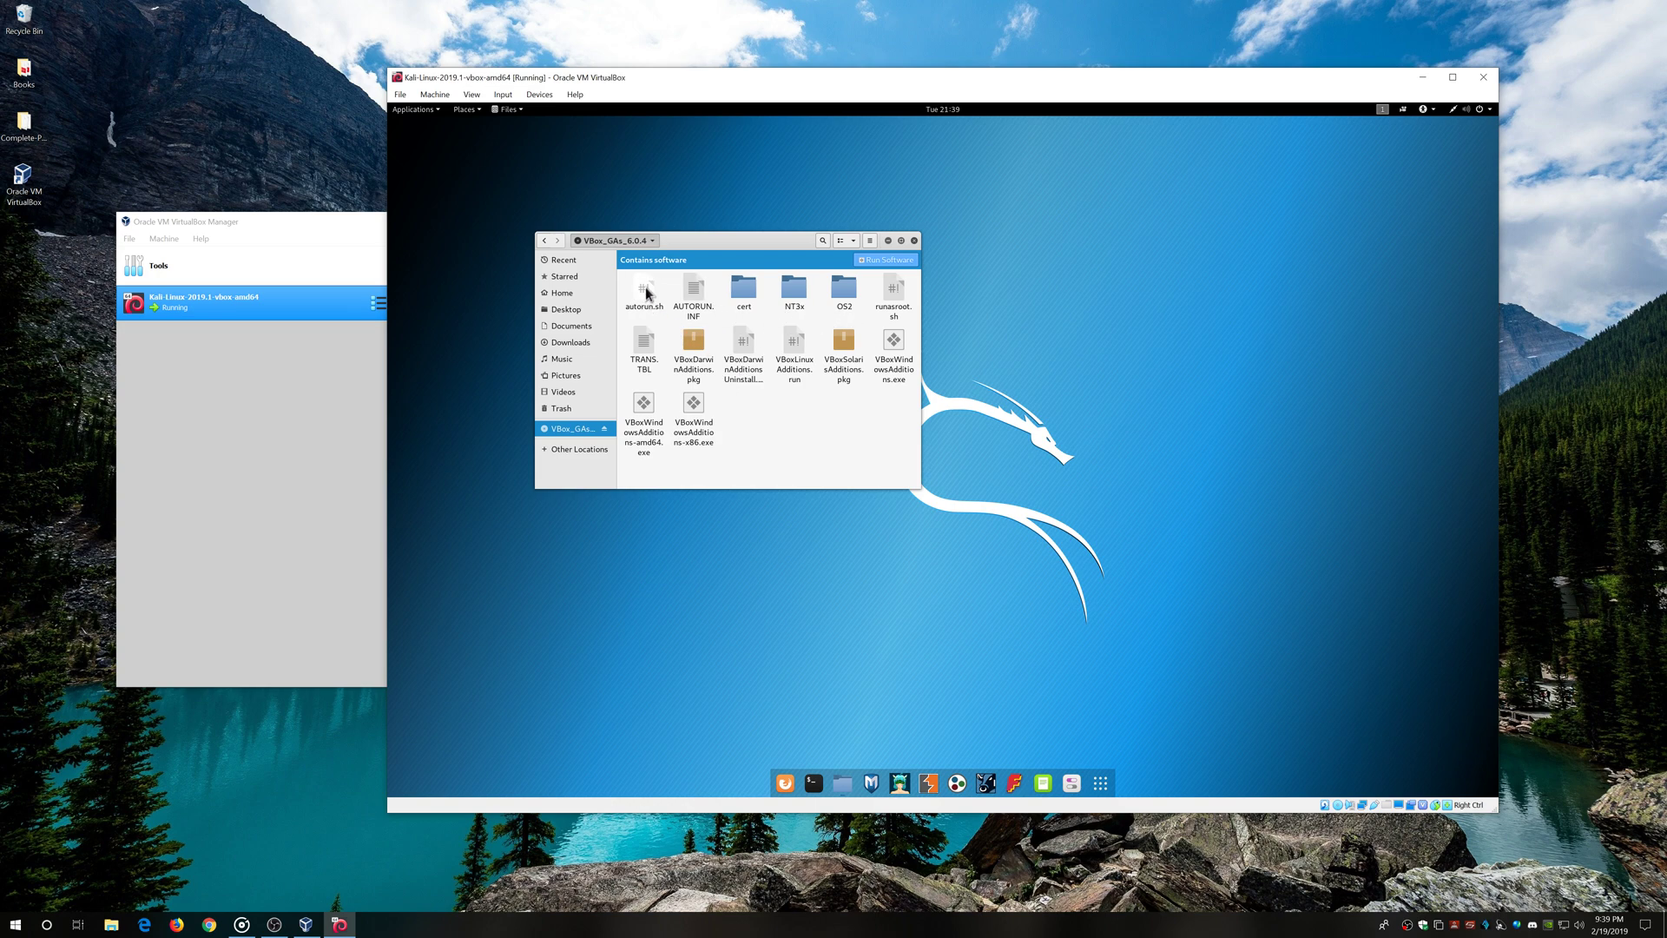
Run the VBox_GAs_6.0.4 disc's autorun software and dismiss the 'Unable to locate the program' error
{"action": "left_click", "coordinate": [884, 260]}
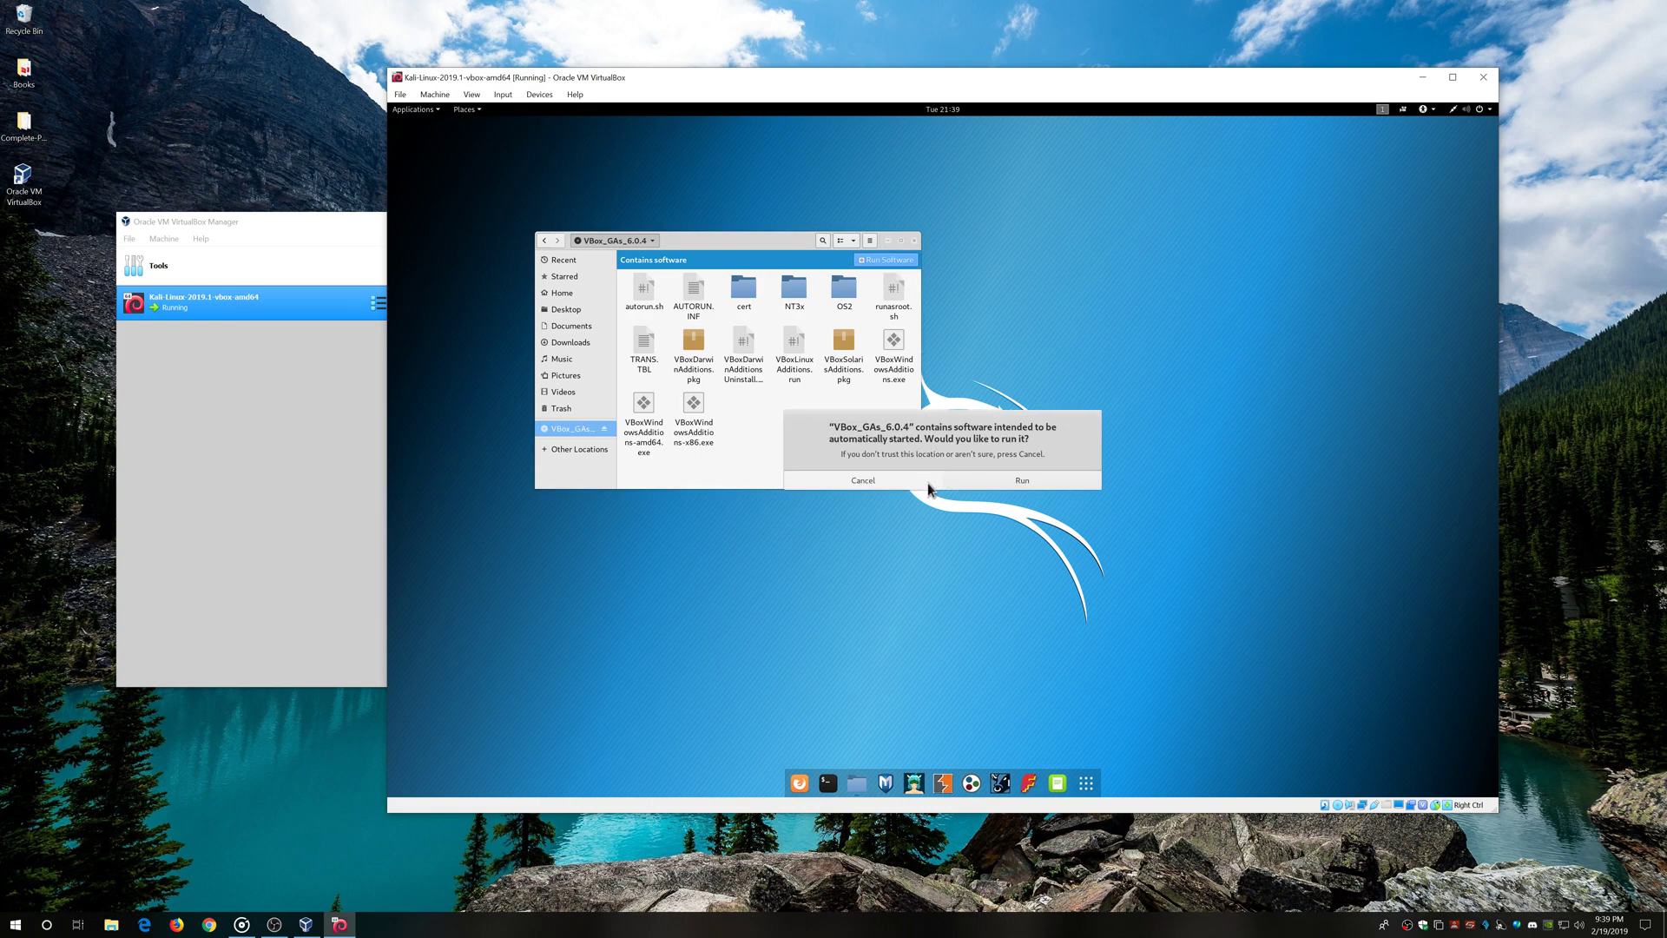
{"action": "left_click", "coordinate": [1009, 482]}
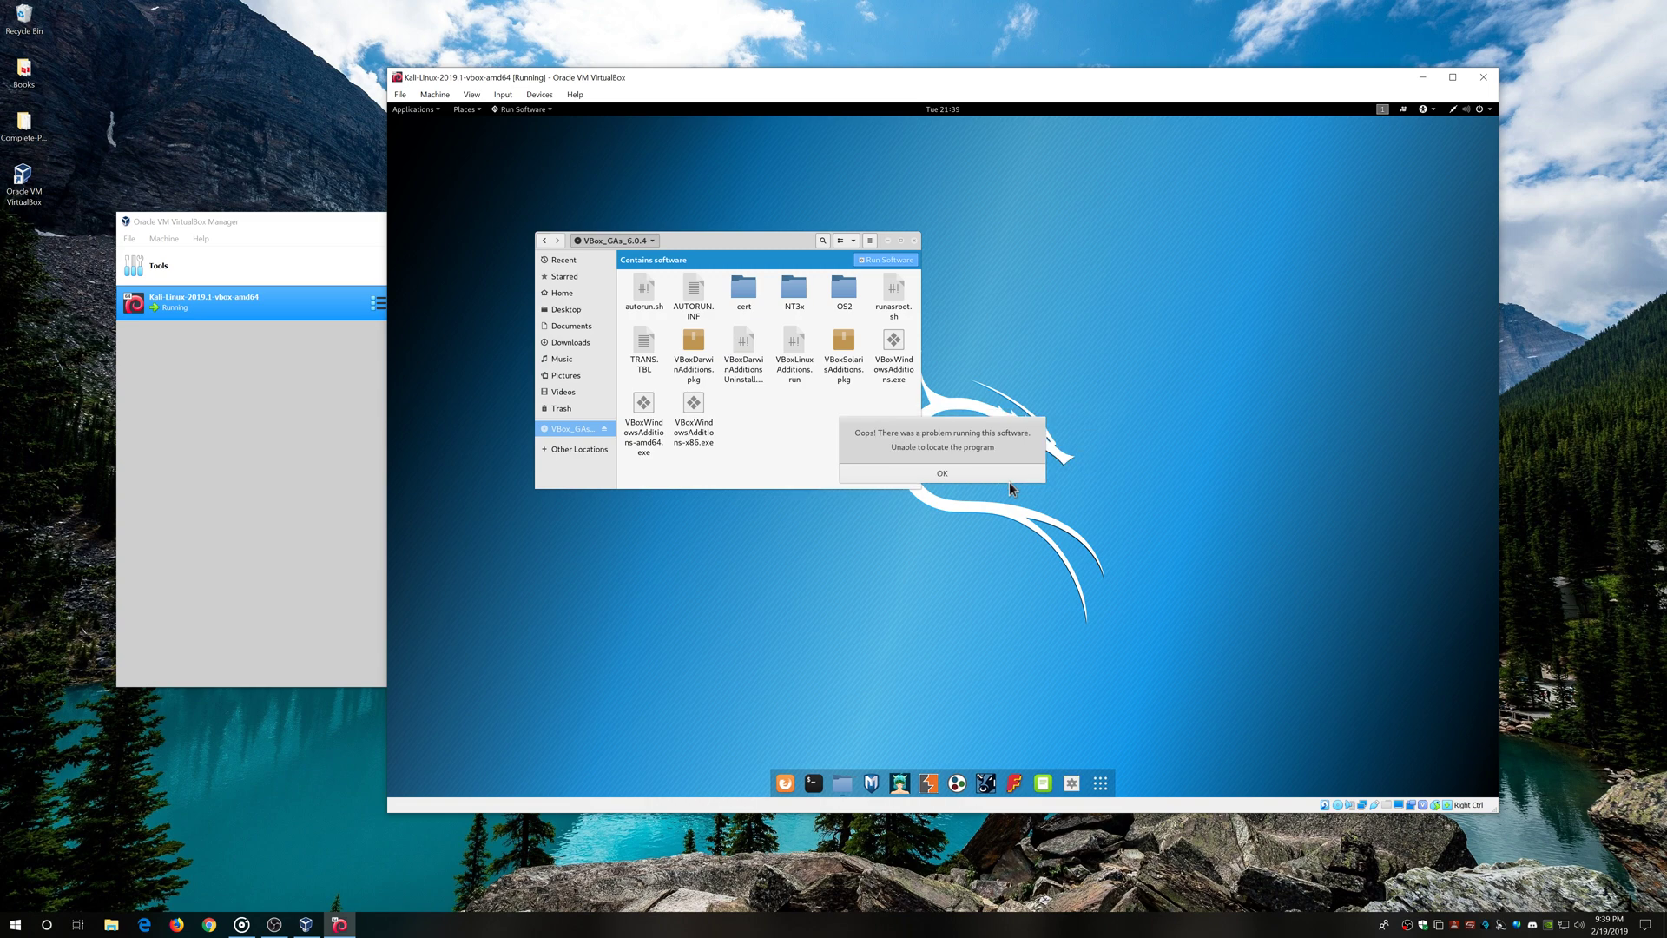
{"action": "left_click", "coordinate": [962, 477]}
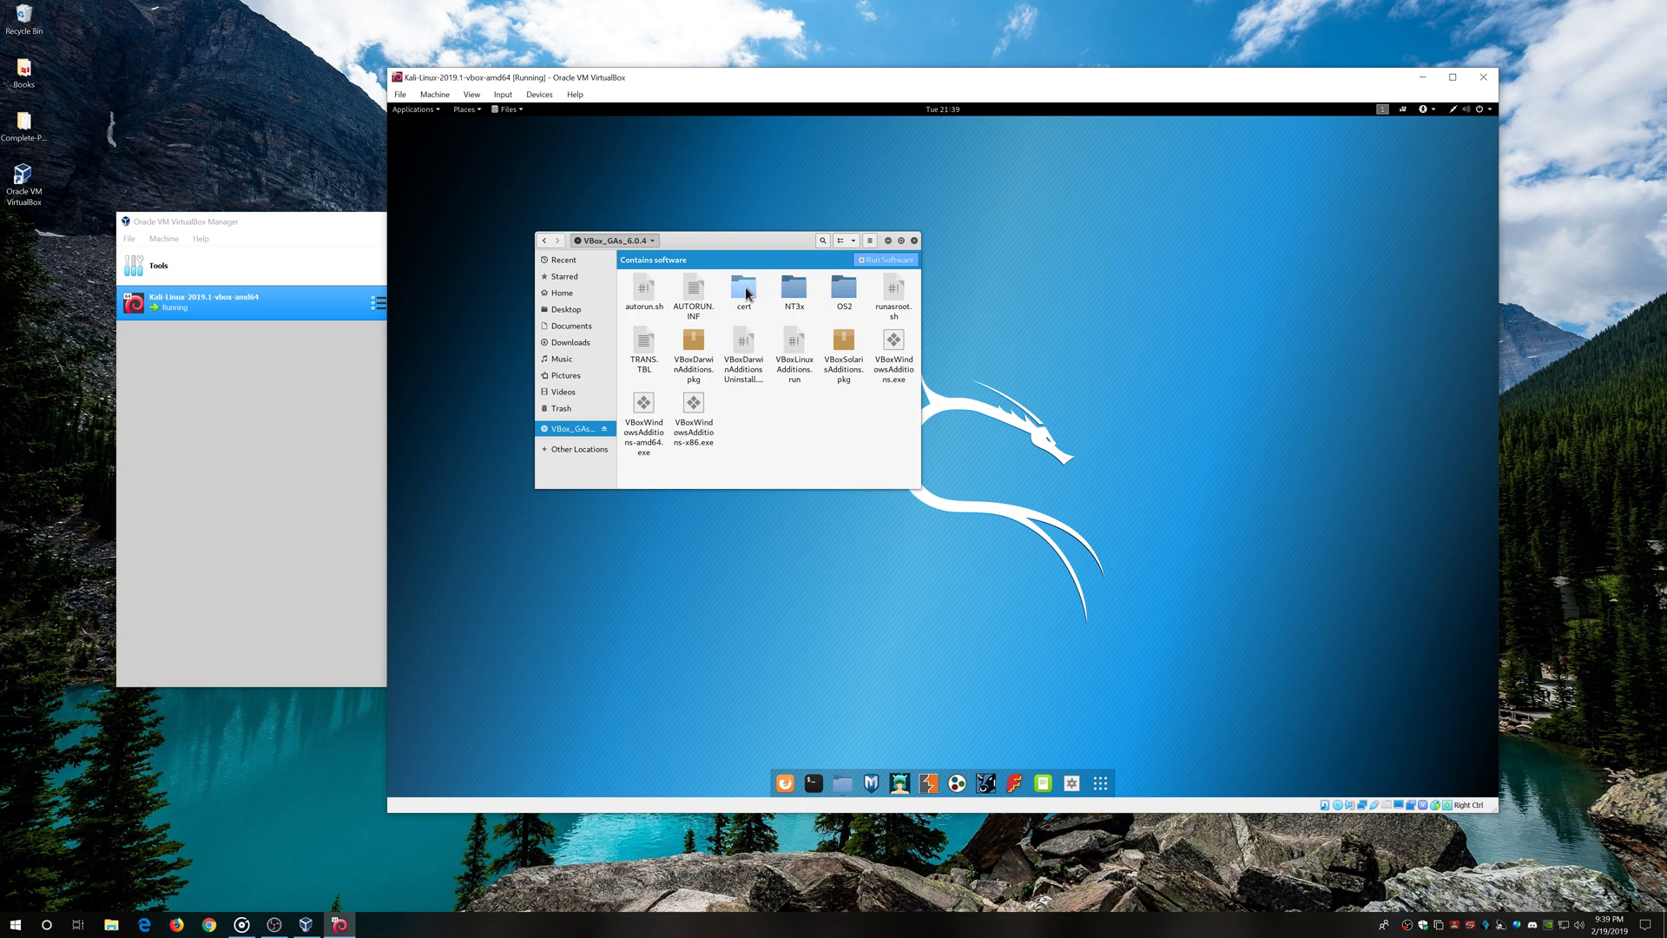
Launch Firefox, eject the VBox_GAs disc, close the Files window, and open a new browser tab
{"action": "left_click", "coordinate": [785, 784]}
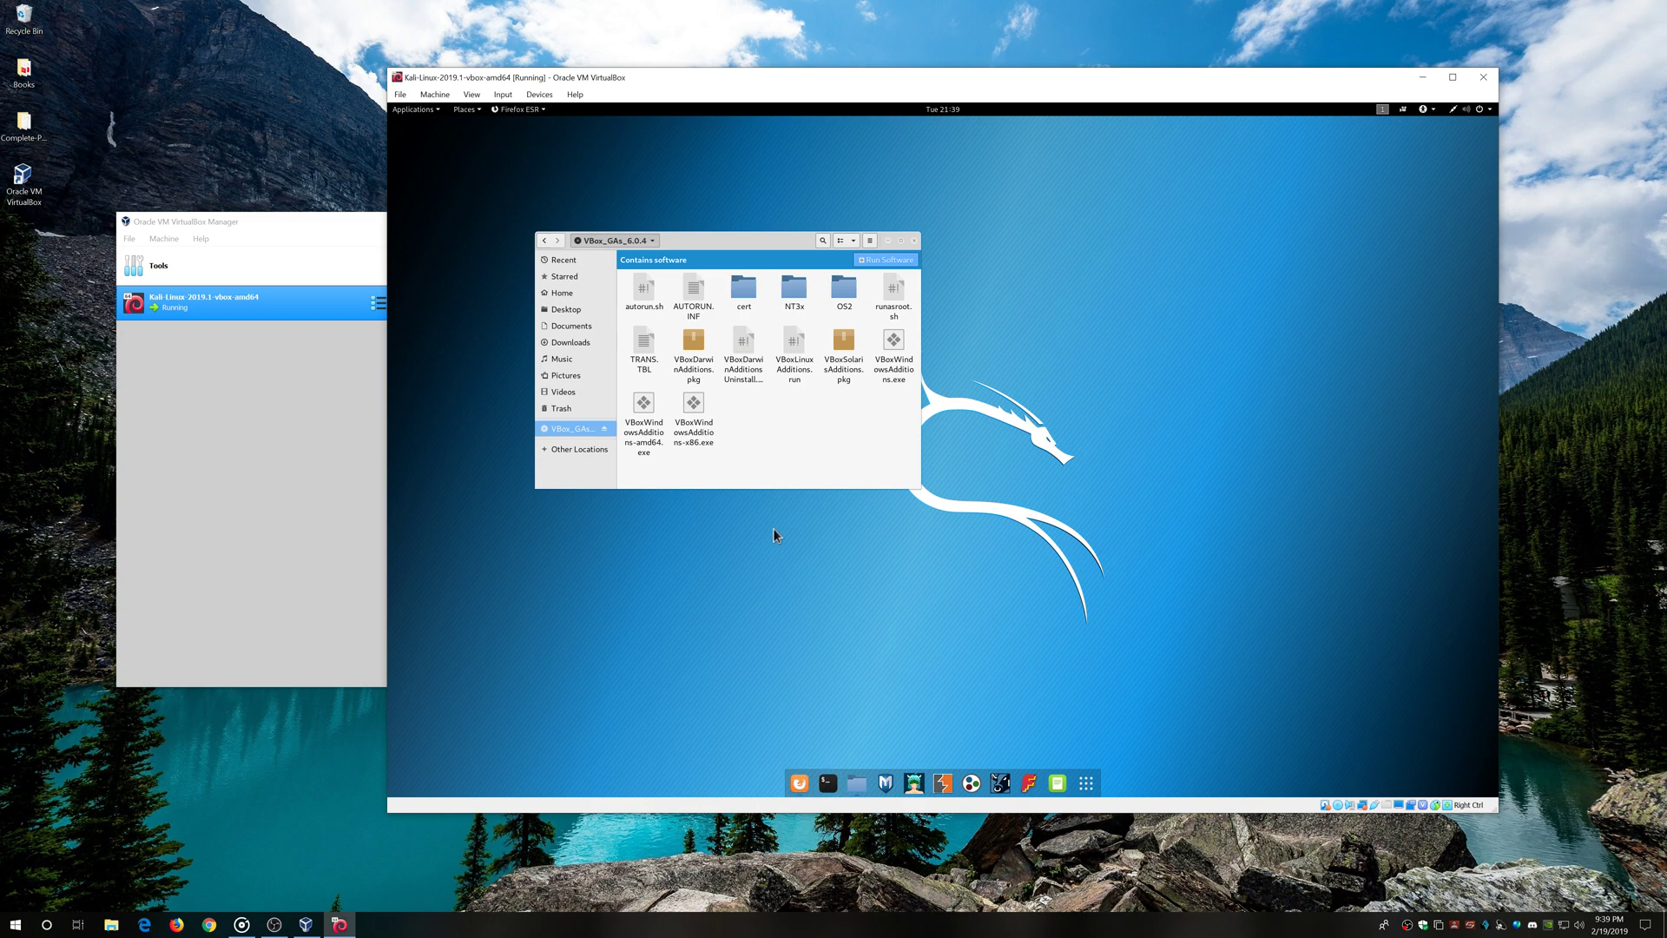
{"action": "left_click", "coordinate": [604, 429]}
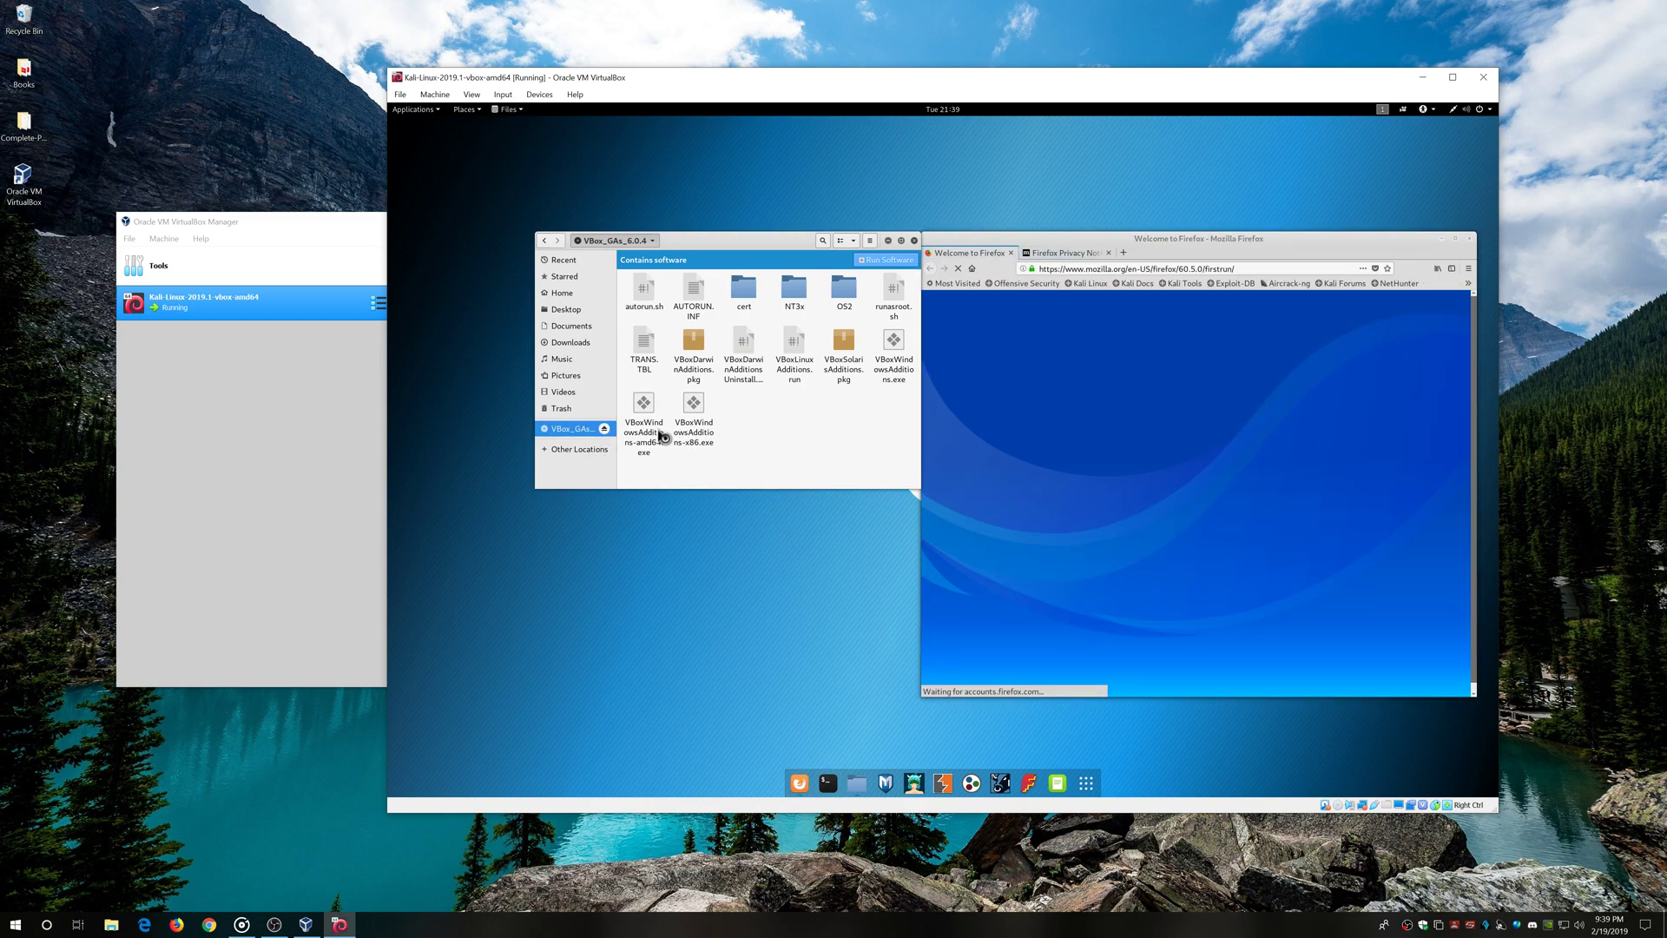
{"action": "left_click", "coordinate": [913, 242]}
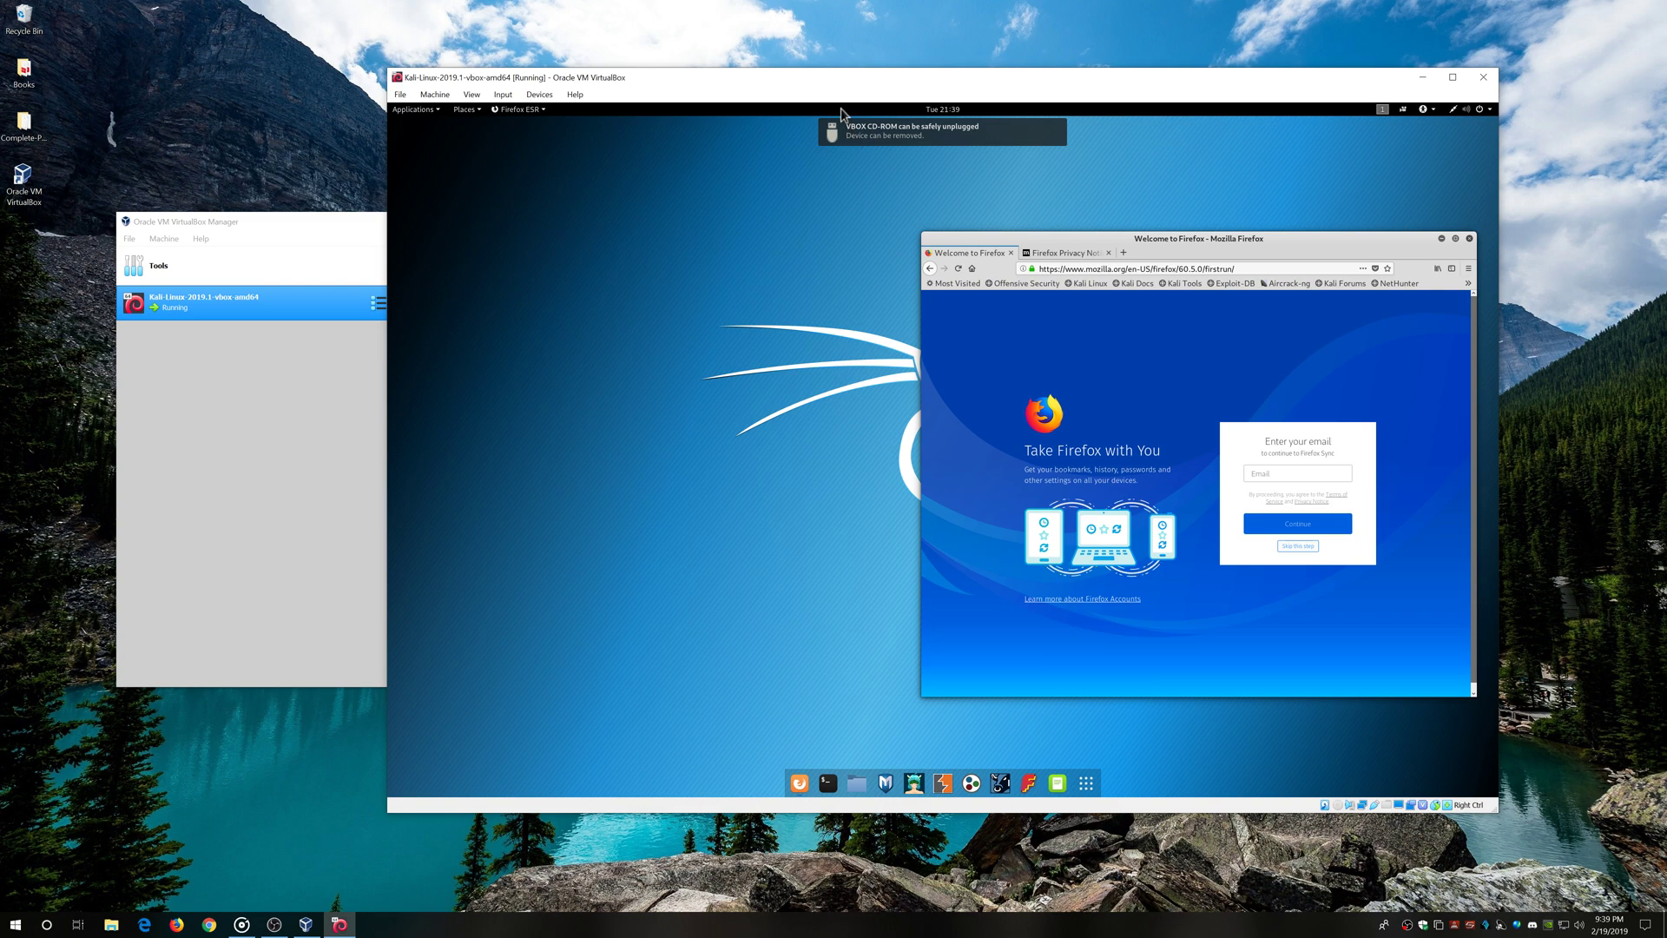
{"action": "left_click", "coordinate": [1123, 253]}
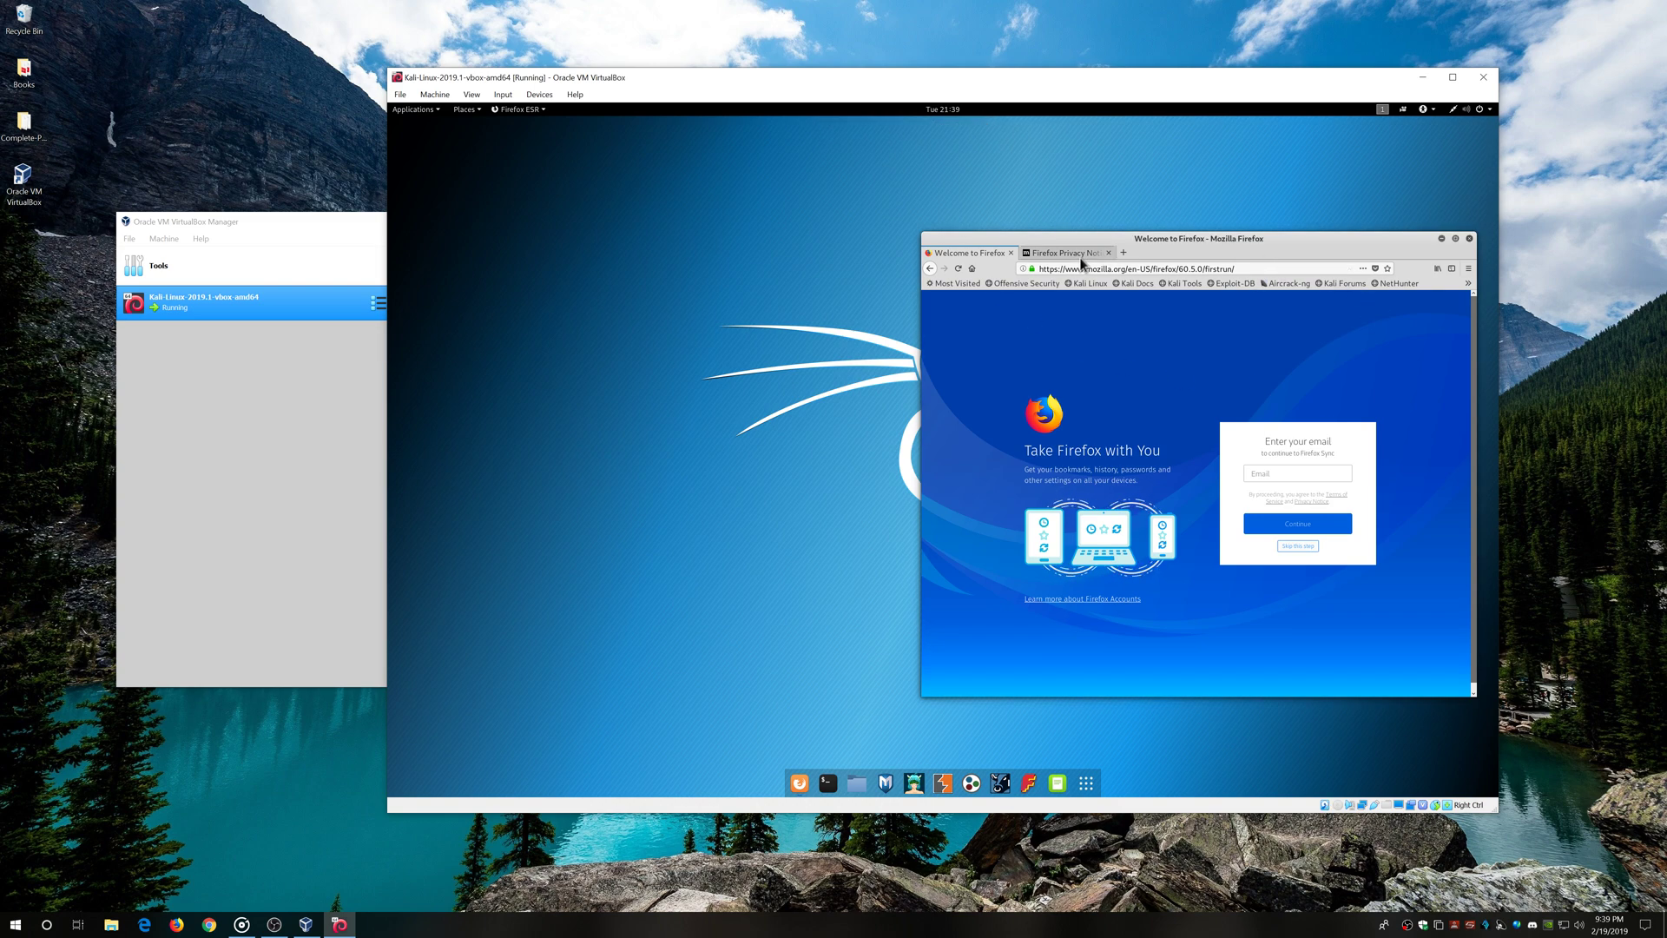
Search 'kali linux vbox guest additions' and open the docs.kali.org Kali Linux VirtualBox Guest page
{"action": "left_click", "coordinate": [1111, 311]}
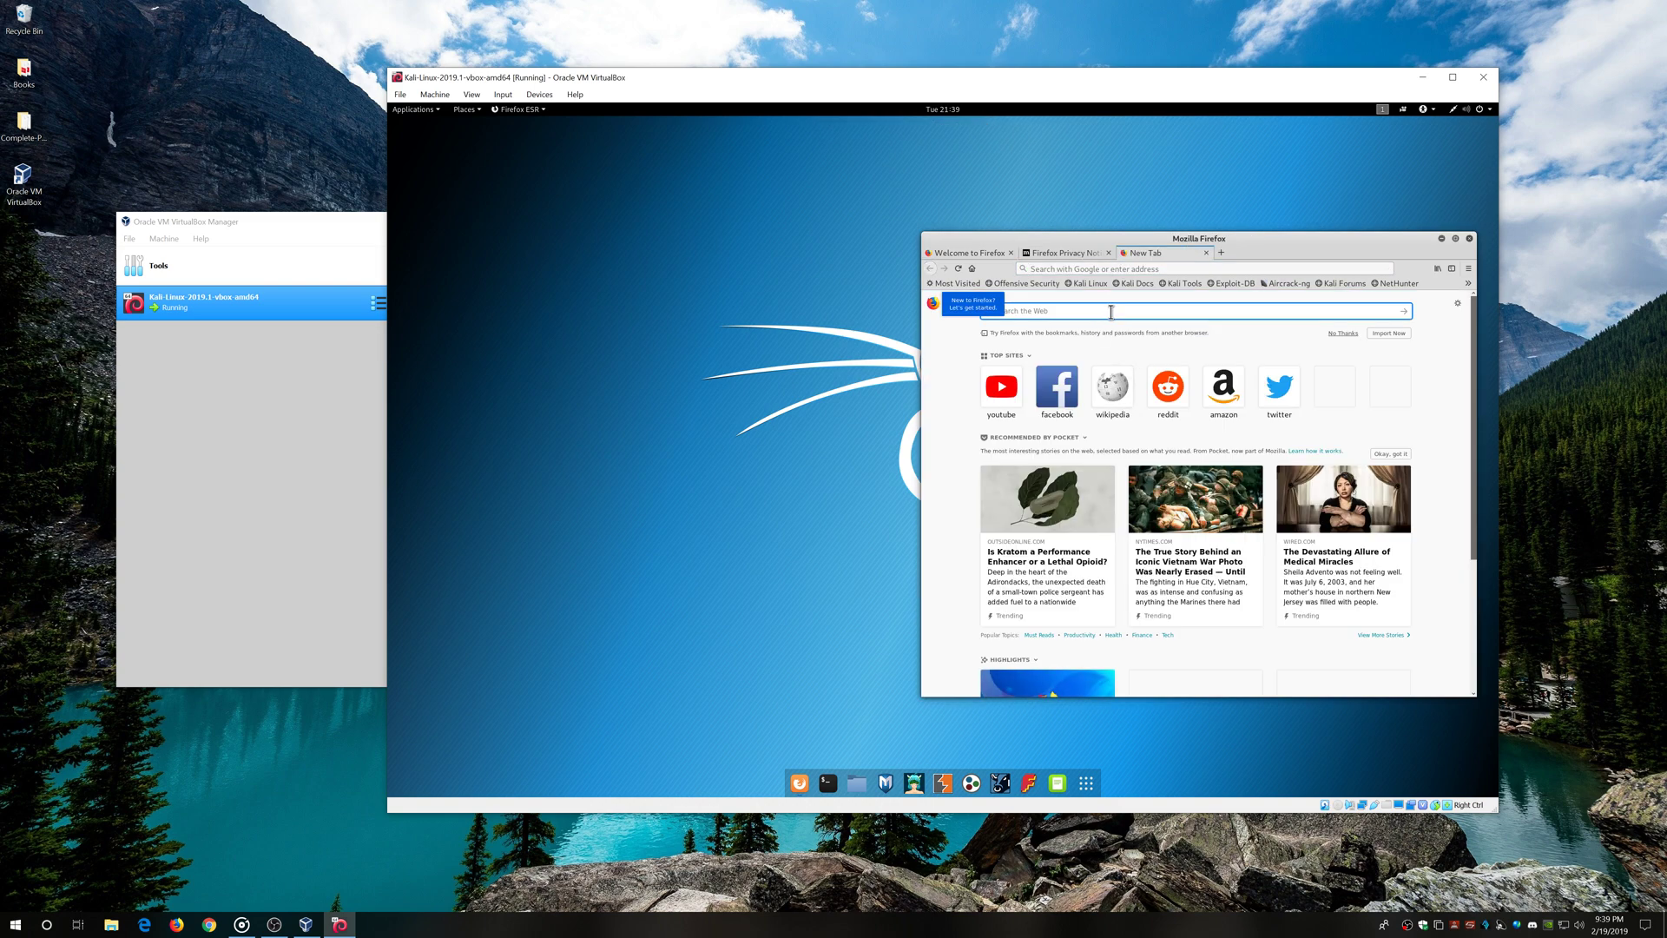
{"action": "type", "text": "kali linux "}
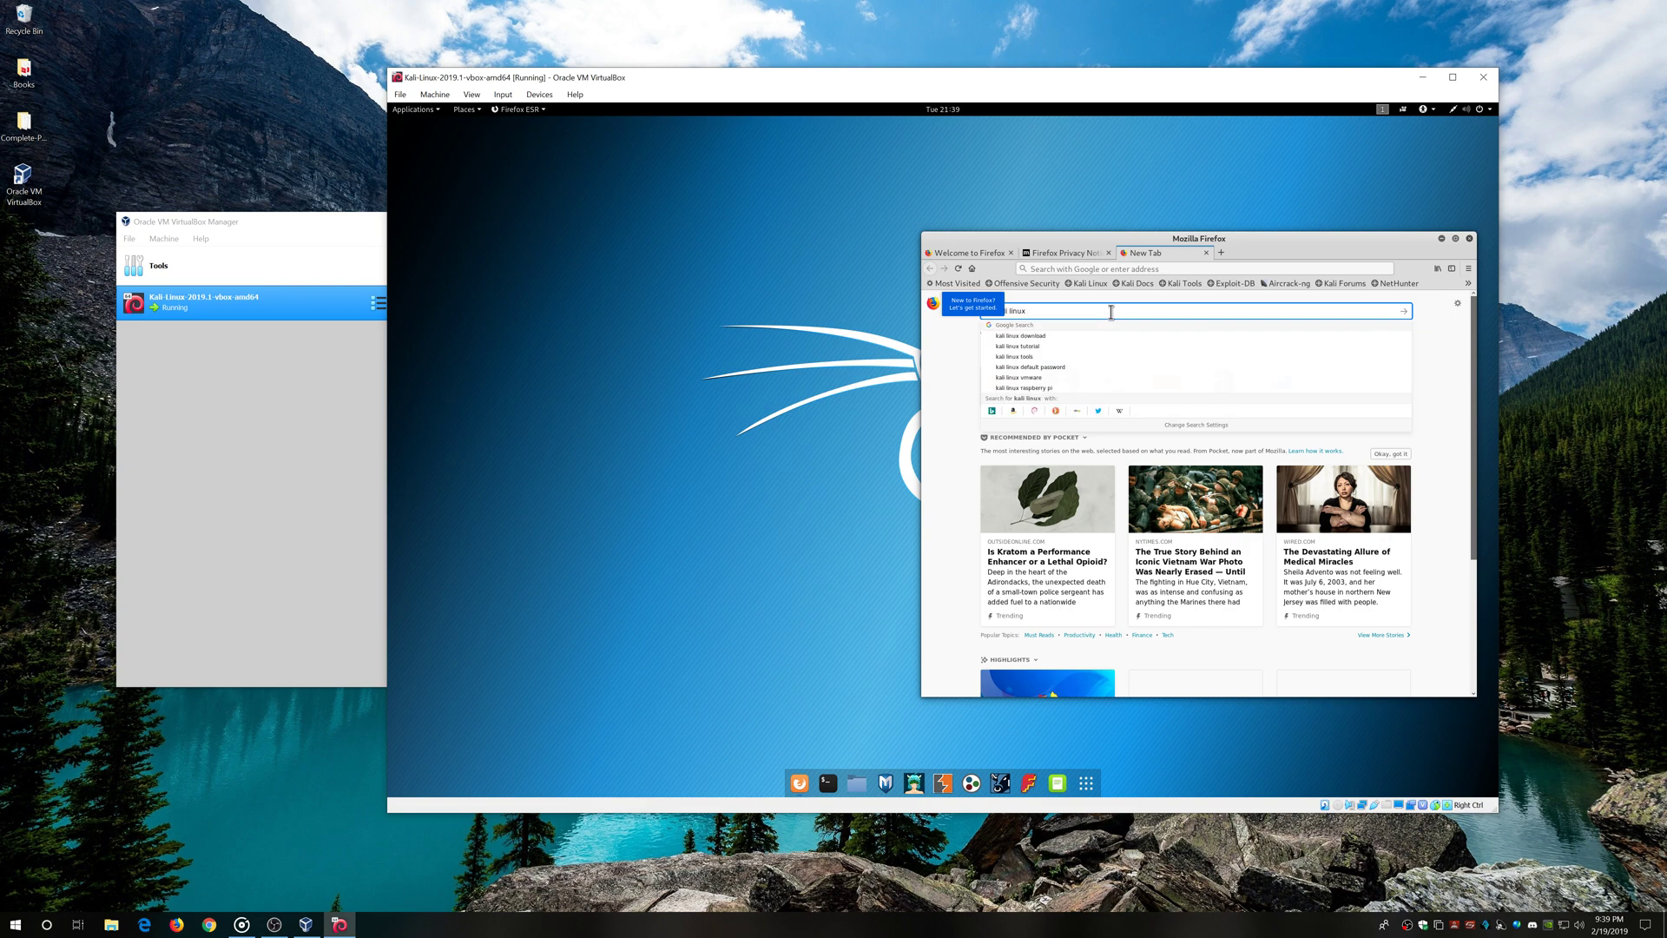
{"action": "type", "text": "vbox"}
{"action": "left_click", "coordinate": [1059, 356]}
{"action": "left_click", "coordinate": [1068, 372]}
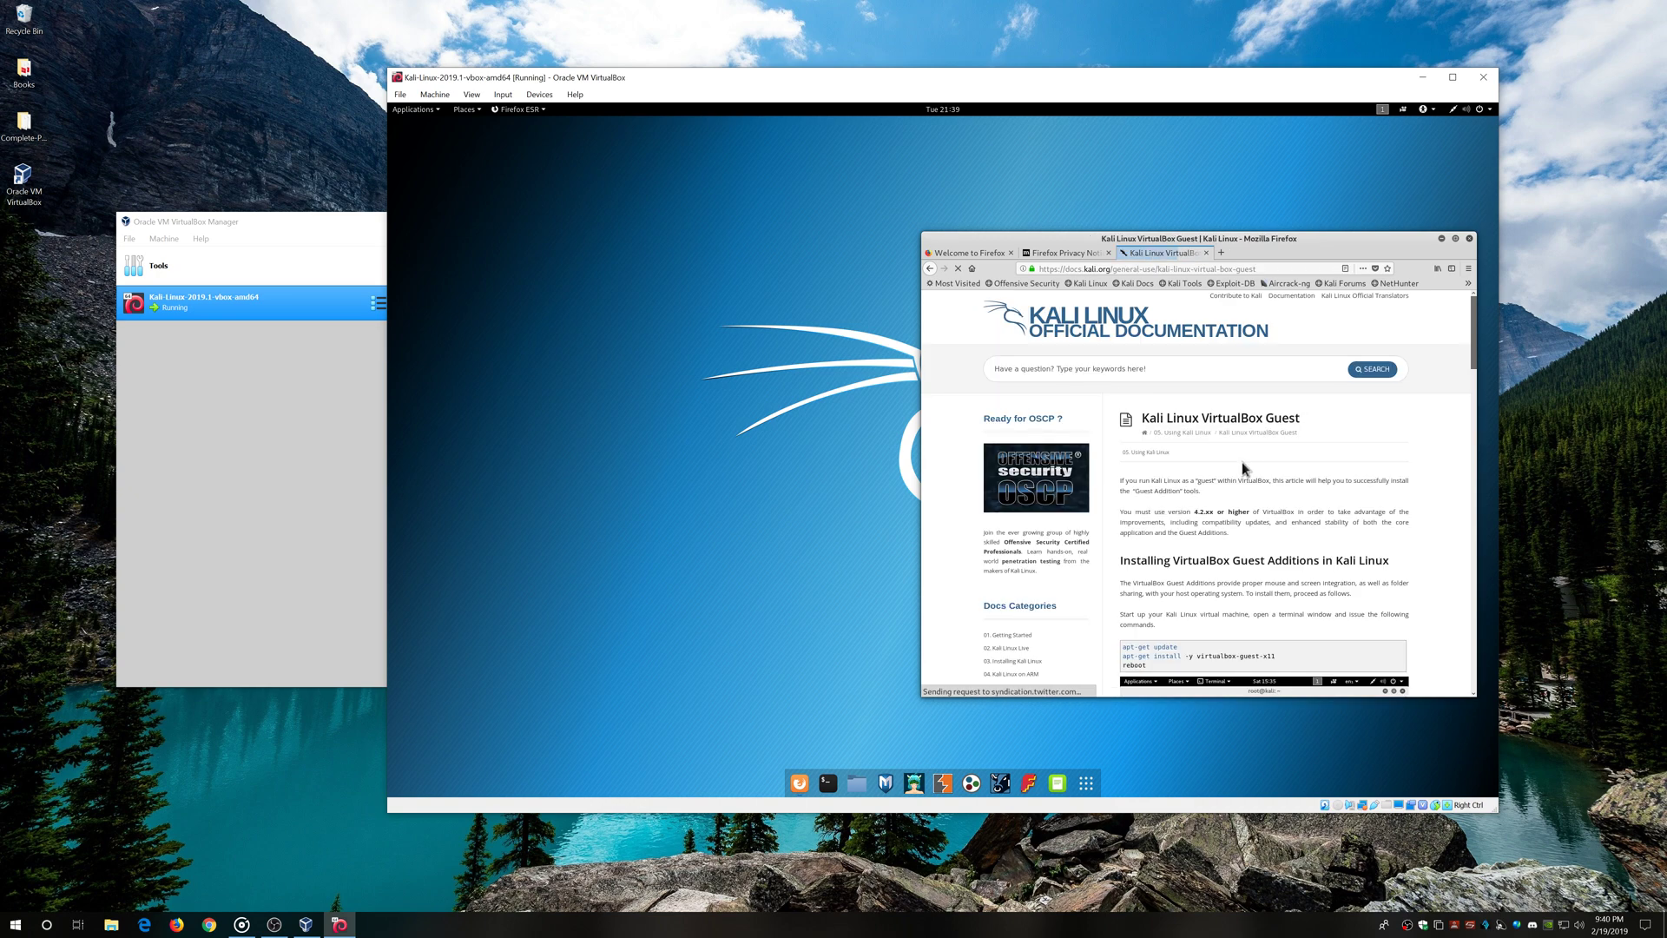
{"action": "scroll", "coordinate": [1157, 560], "scroll_direction": "down", "scroll_amount": 2}
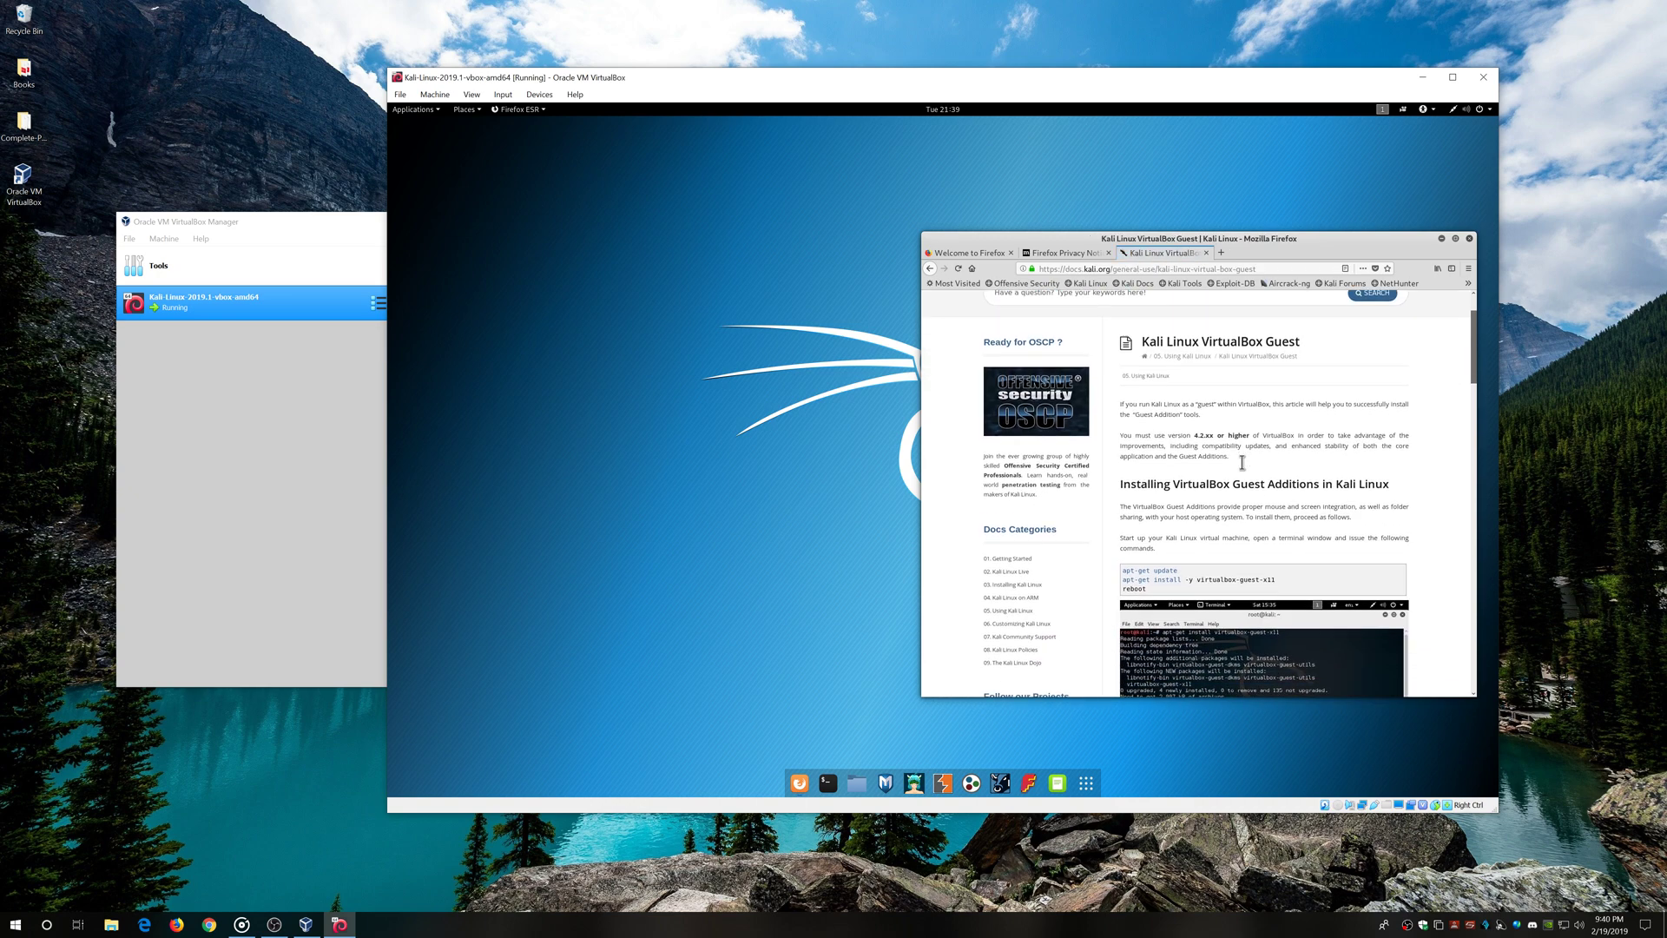
Copy 'apt-get install -y virtualbox-guest-x11' from the docs and run it in a new terminal
{"action": "left_click", "coordinate": [827, 783]}
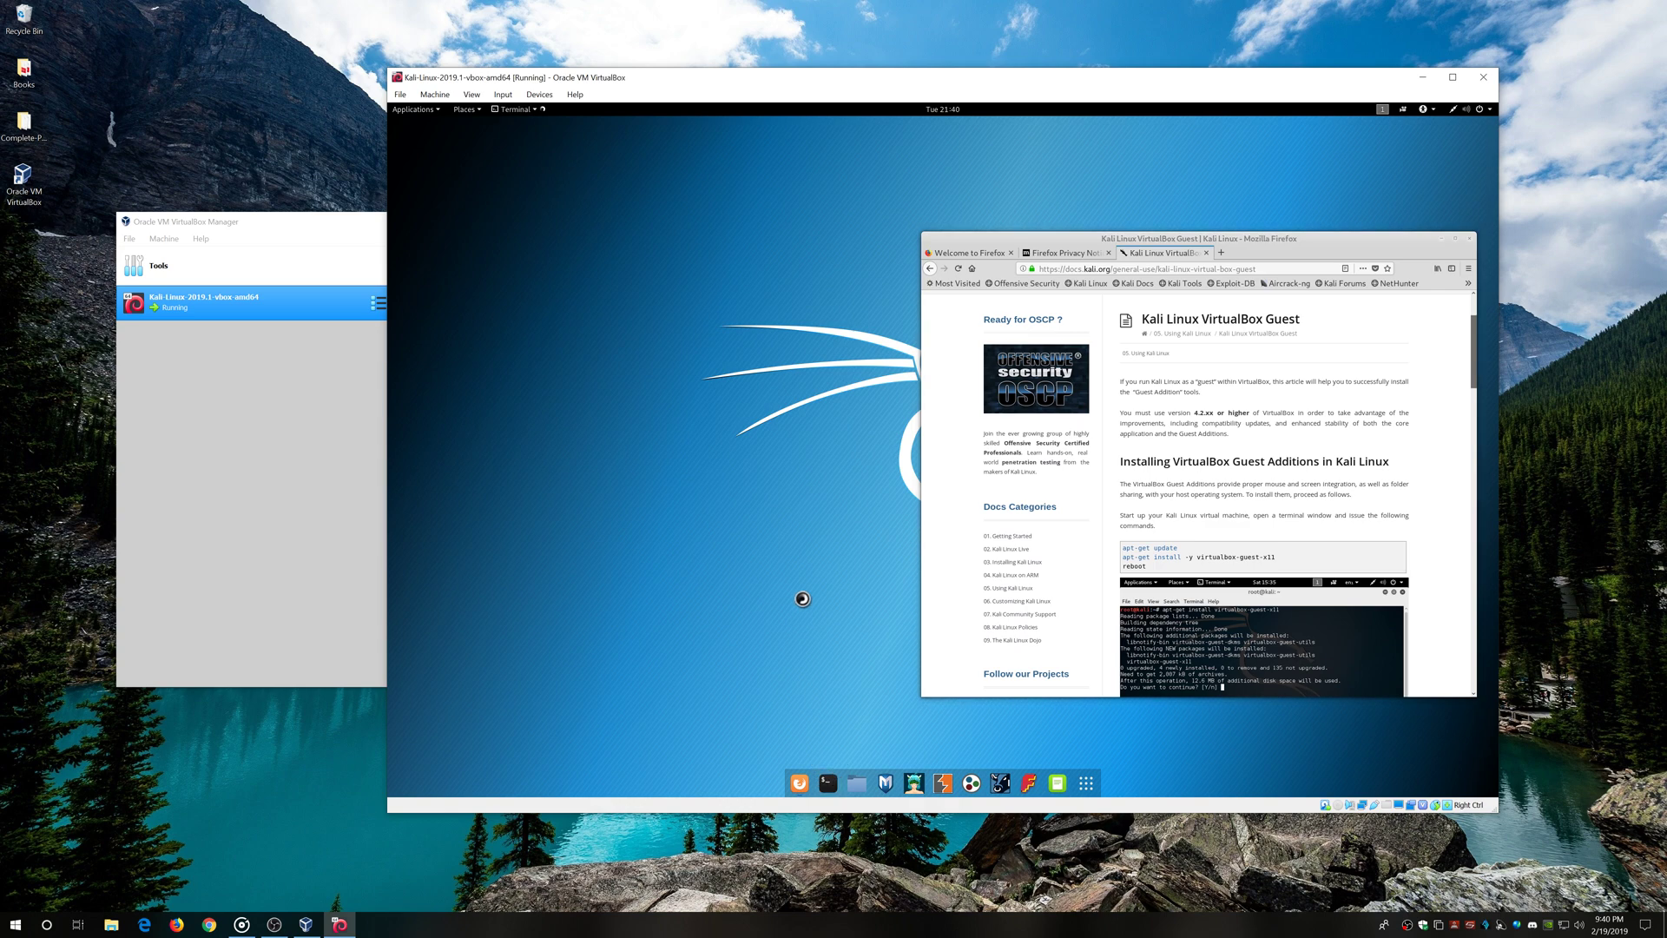
{"action": "left_click_drag", "start_coordinate": [1275, 556], "coordinate": [1123, 557]}
{"action": "right_click", "coordinate": [1129, 560]}
{"action": "left_click", "coordinate": [1163, 573]}
{"action": "right_click", "coordinate": [546, 215]}
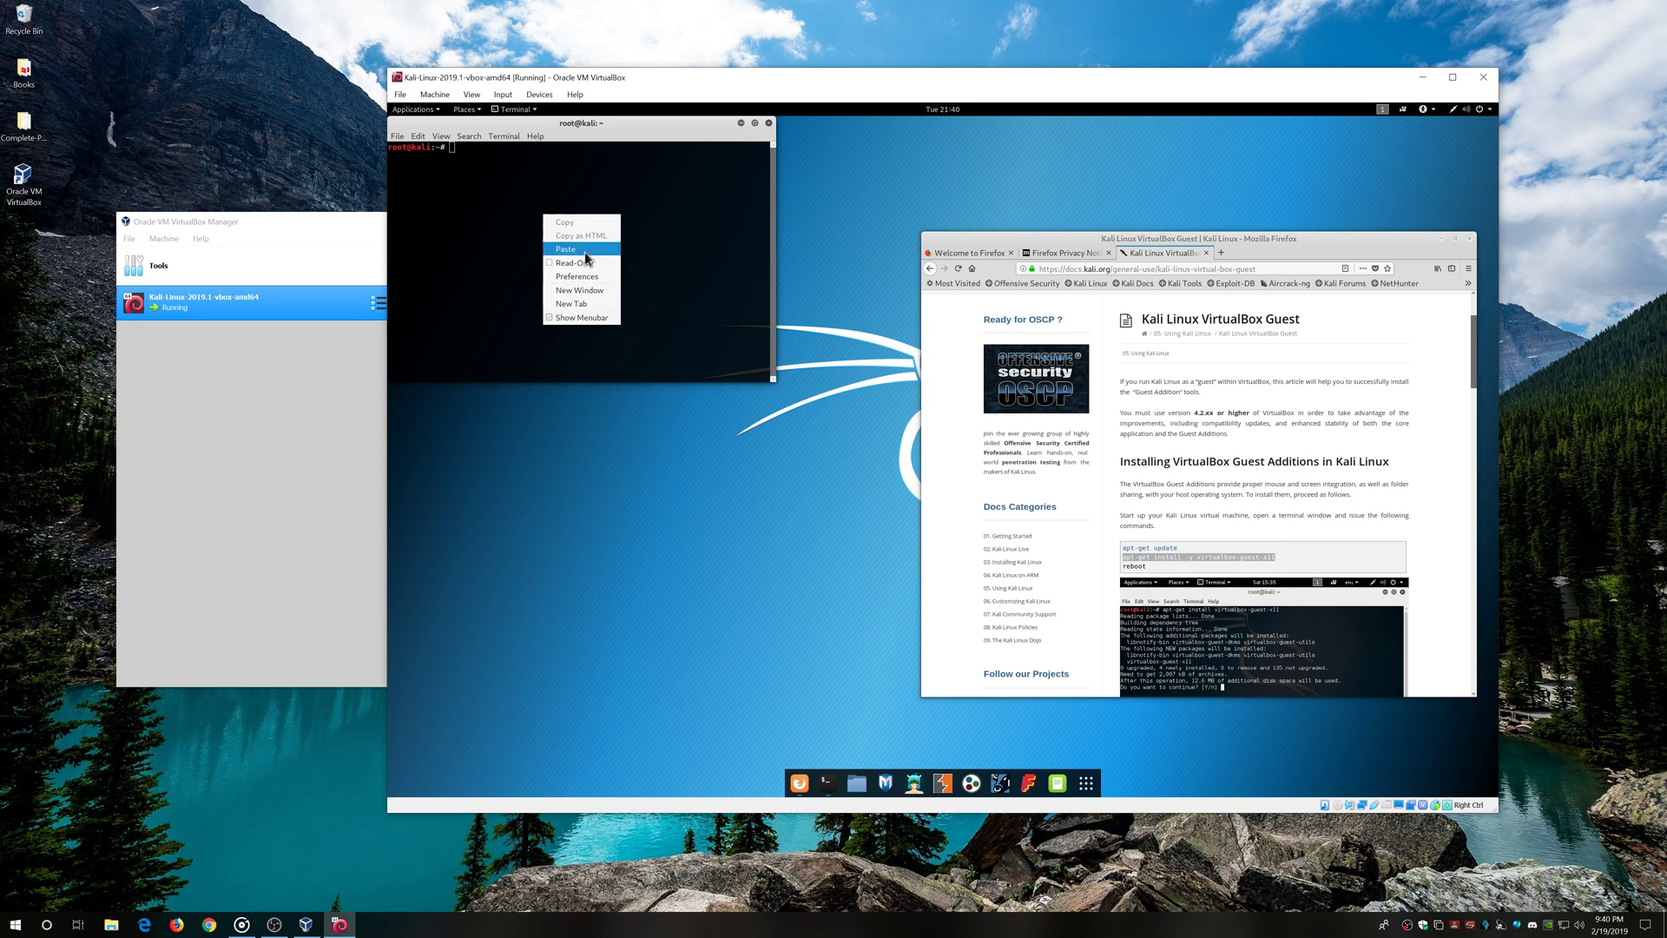
{"action": "left_click", "coordinate": [585, 252]}
{"action": "key", "text": "Return"}
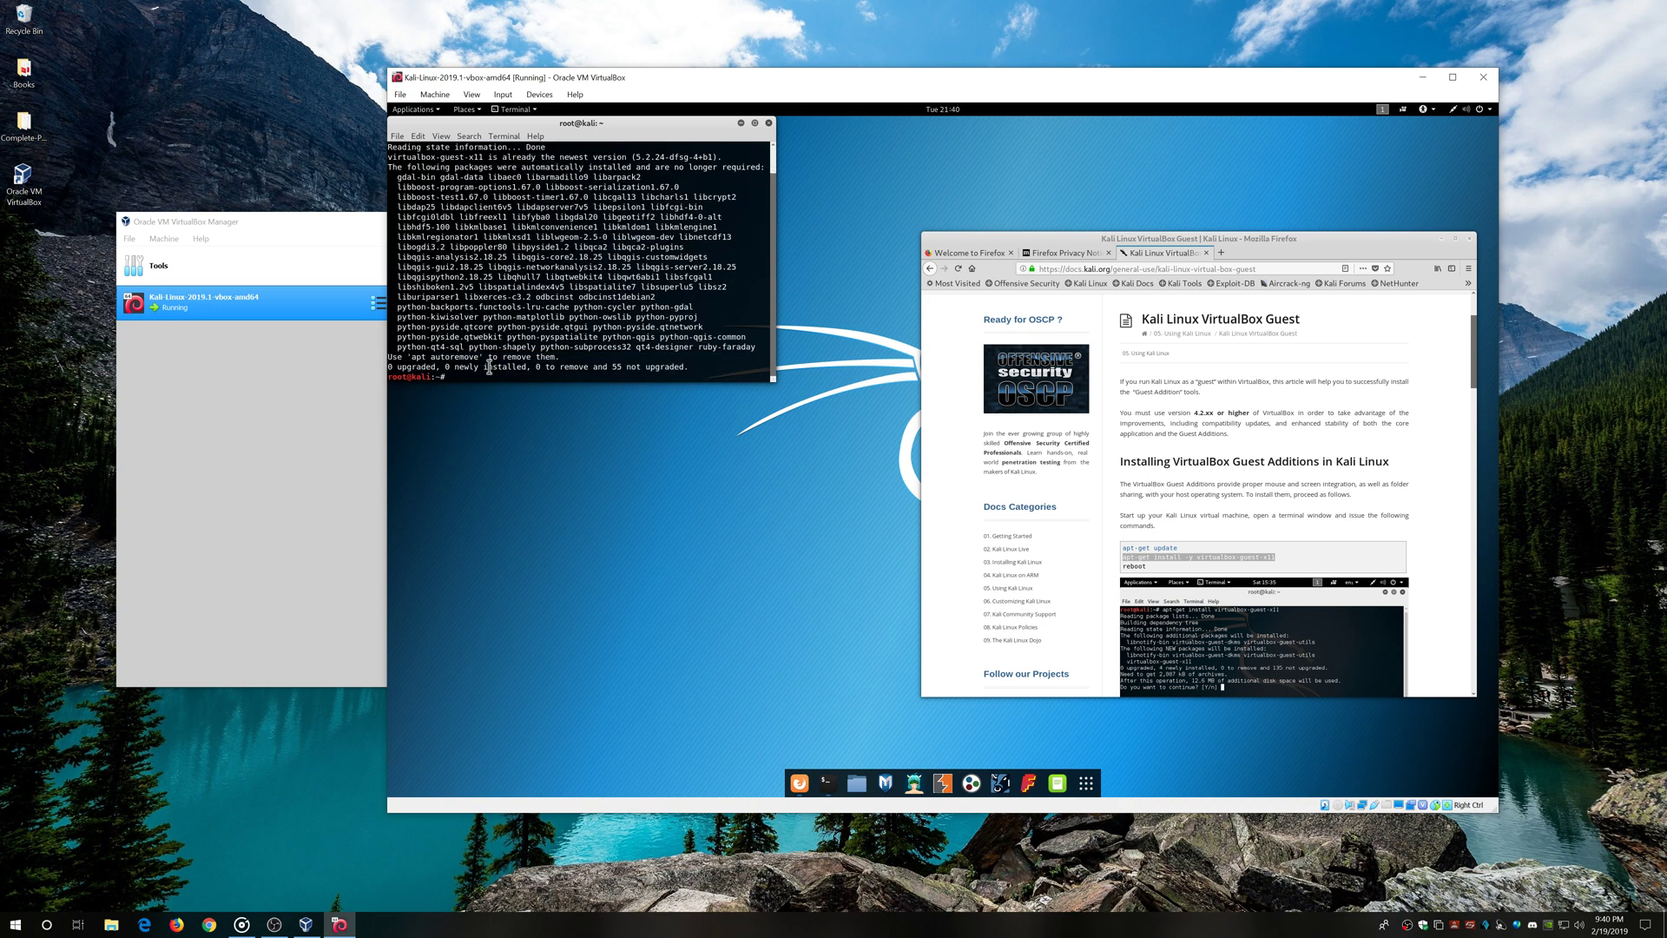
Close Firefox with all its tabs, then close the terminal
{"action": "left_click", "coordinate": [1470, 238]}
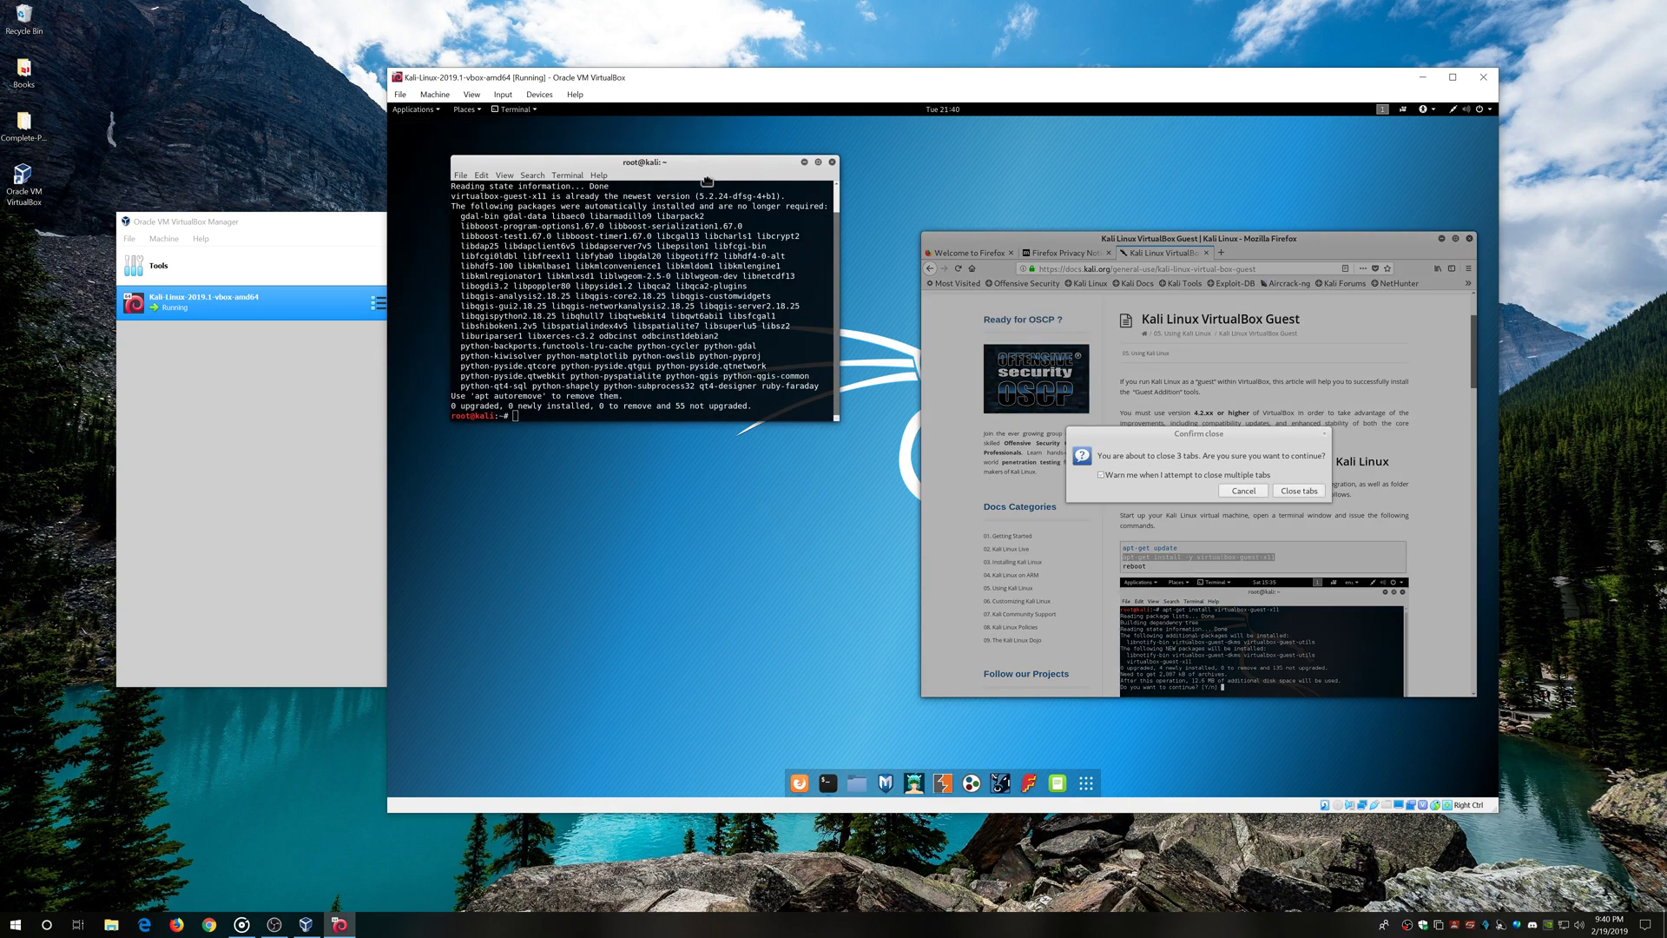
{"action": "left_click", "coordinate": [1298, 491]}
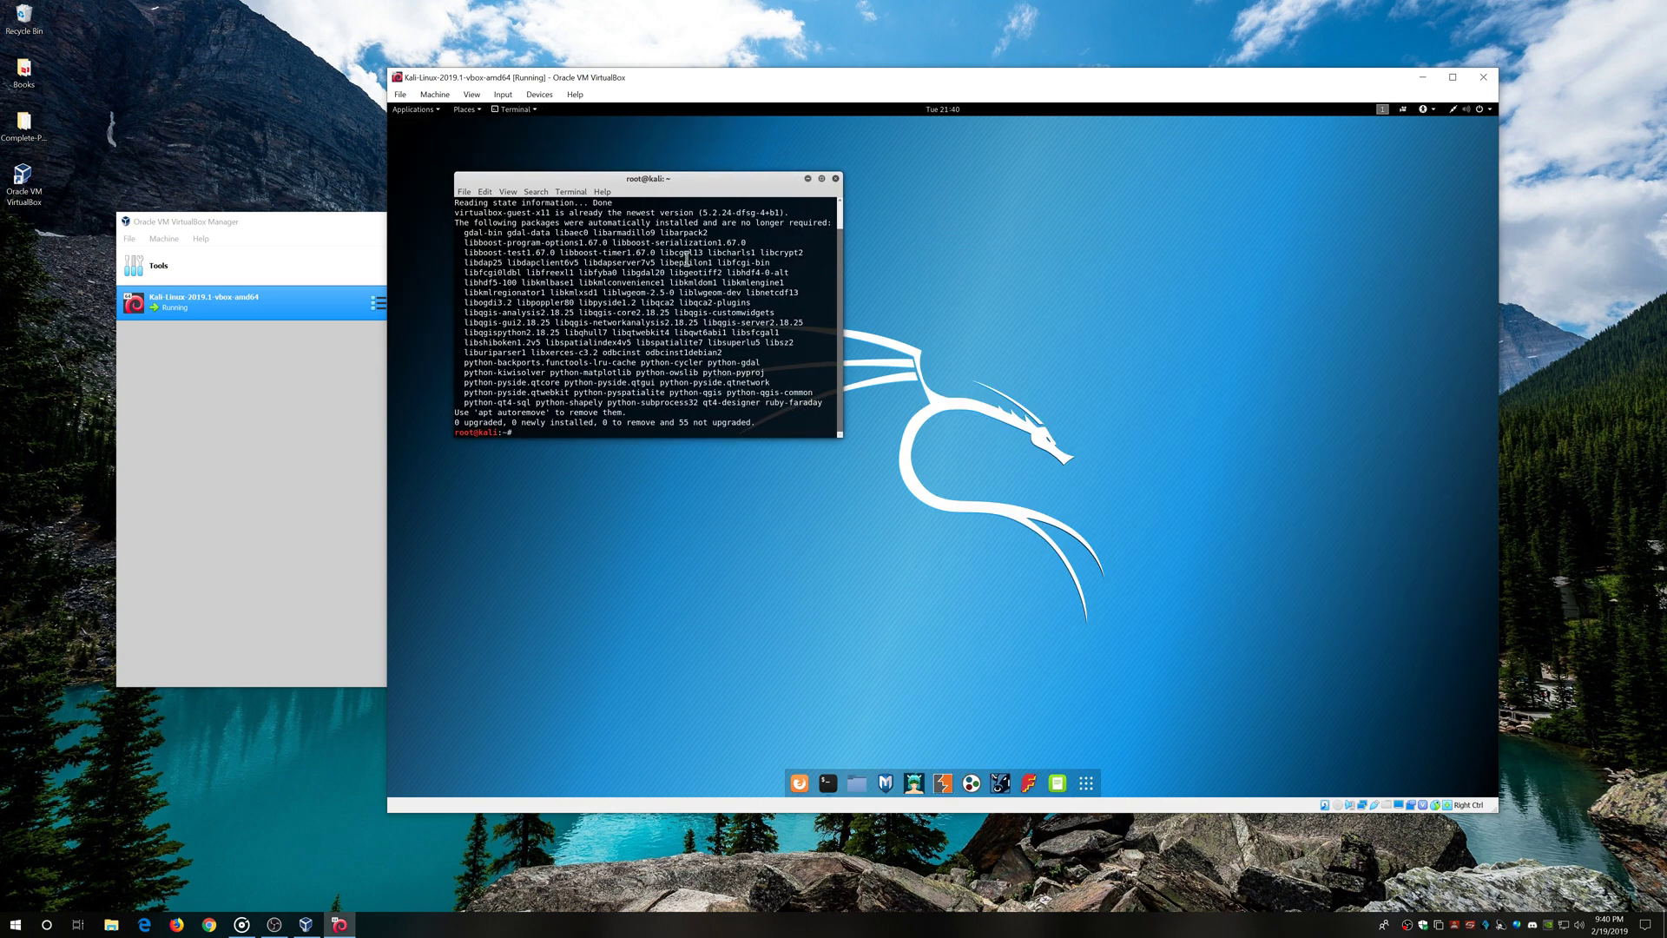
{"action": "left_click_drag", "start_coordinate": [687, 184], "coordinate": [888, 409]}
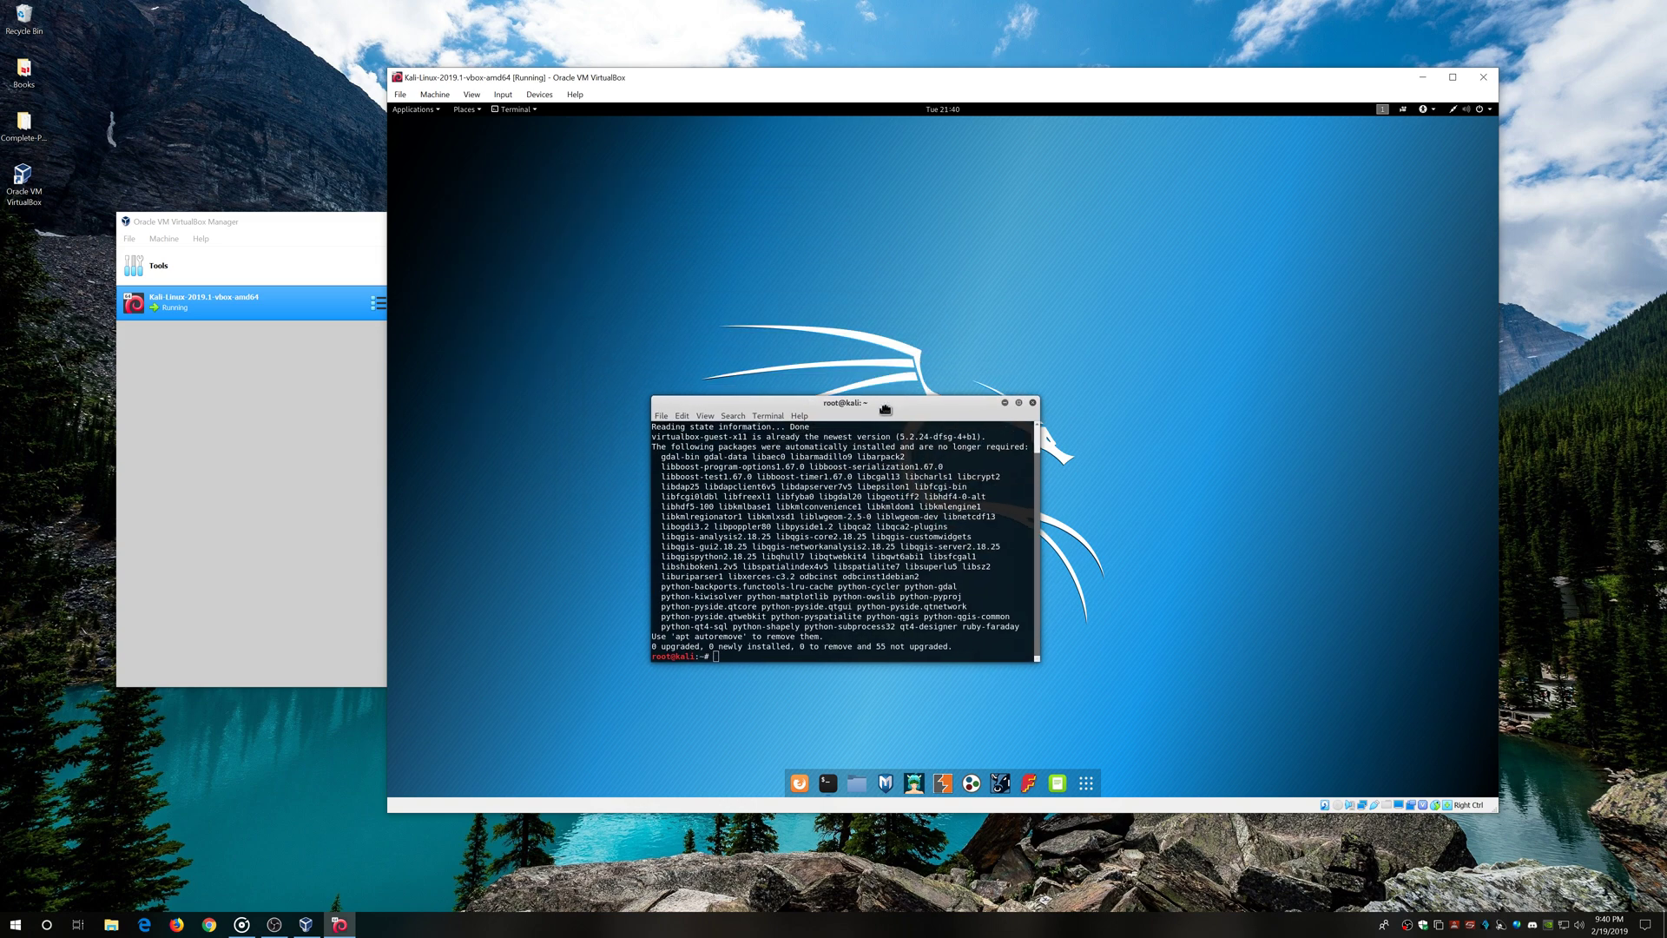
{"action": "left_click", "coordinate": [1035, 404]}
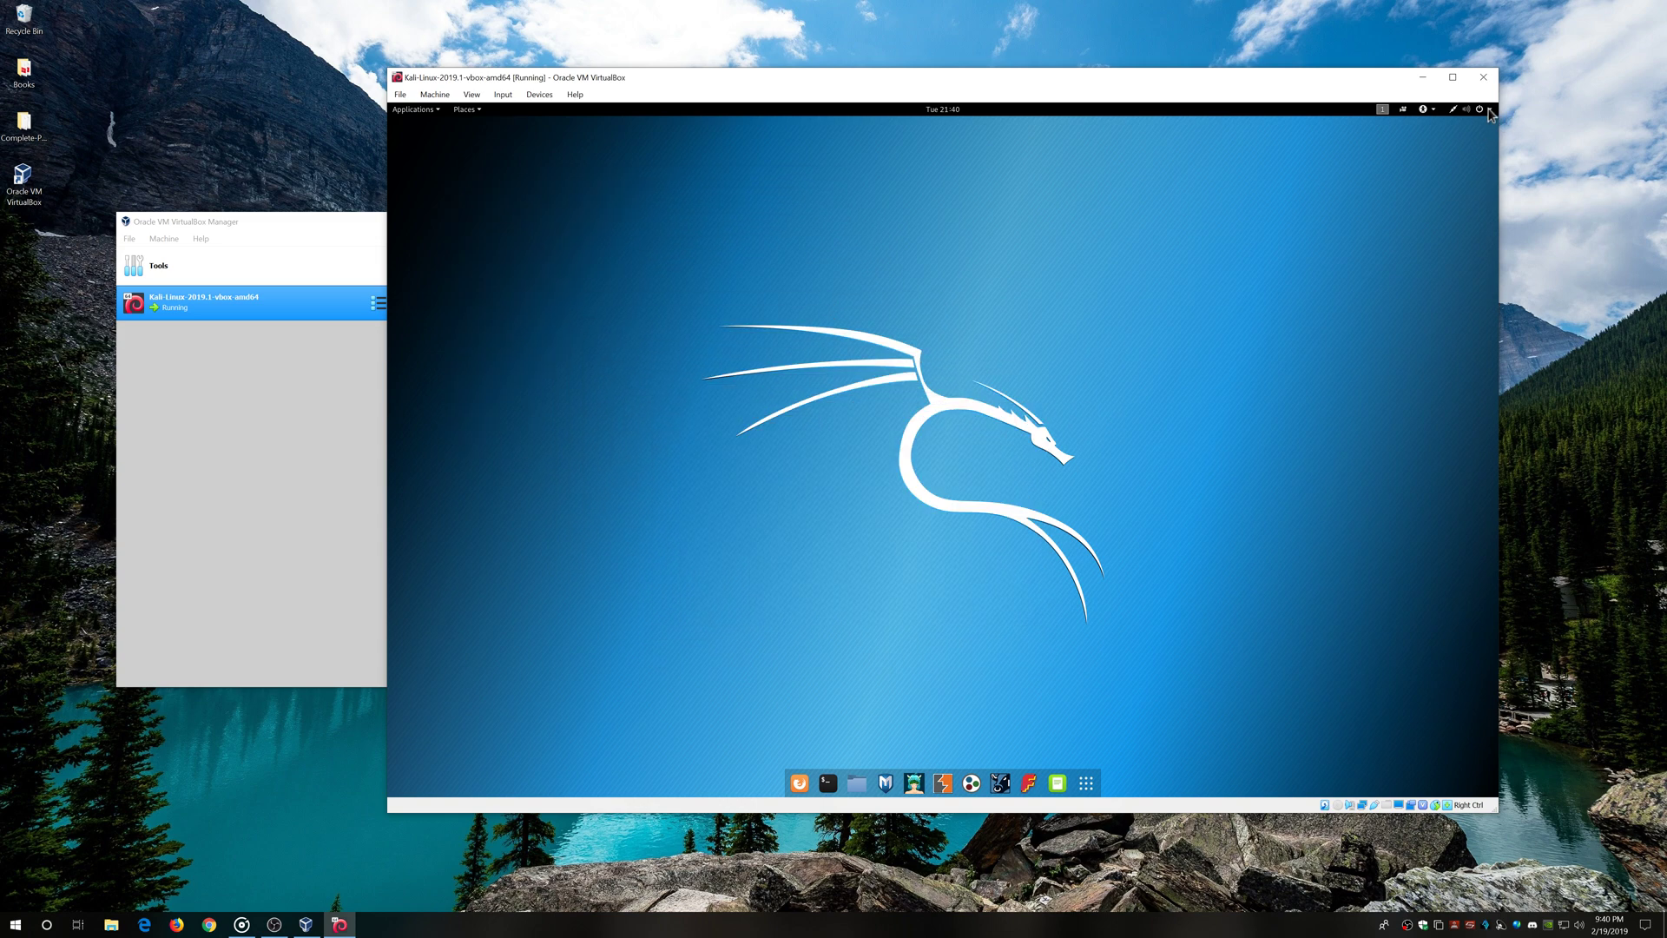
In a new terminal, recall and run 'apt-get update && apt-get upgrade -y'
{"action": "left_click", "coordinate": [827, 783]}
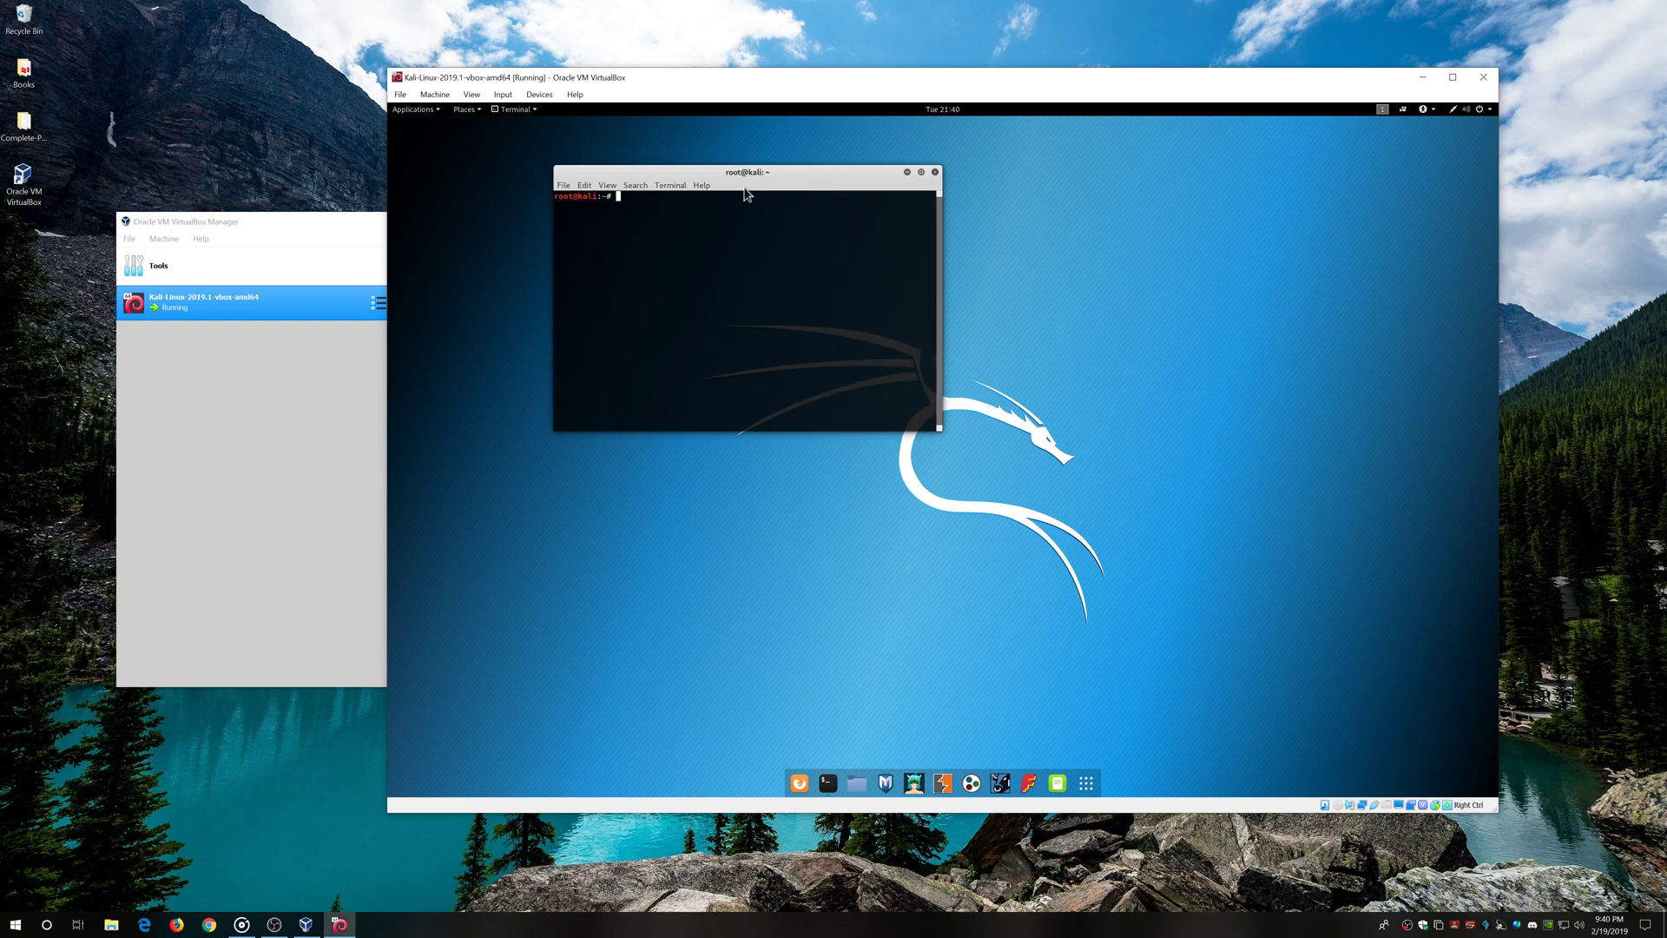
{"action": "left_click_drag", "start_coordinate": [743, 171], "coordinate": [877, 369]}
{"action": "key", "text": "Up"}
{"action": "key", "text": "Up"}
{"action": "key", "text": "Down"}
{"action": "key", "text": "Up"}
{"action": "key", "text": "Up"}
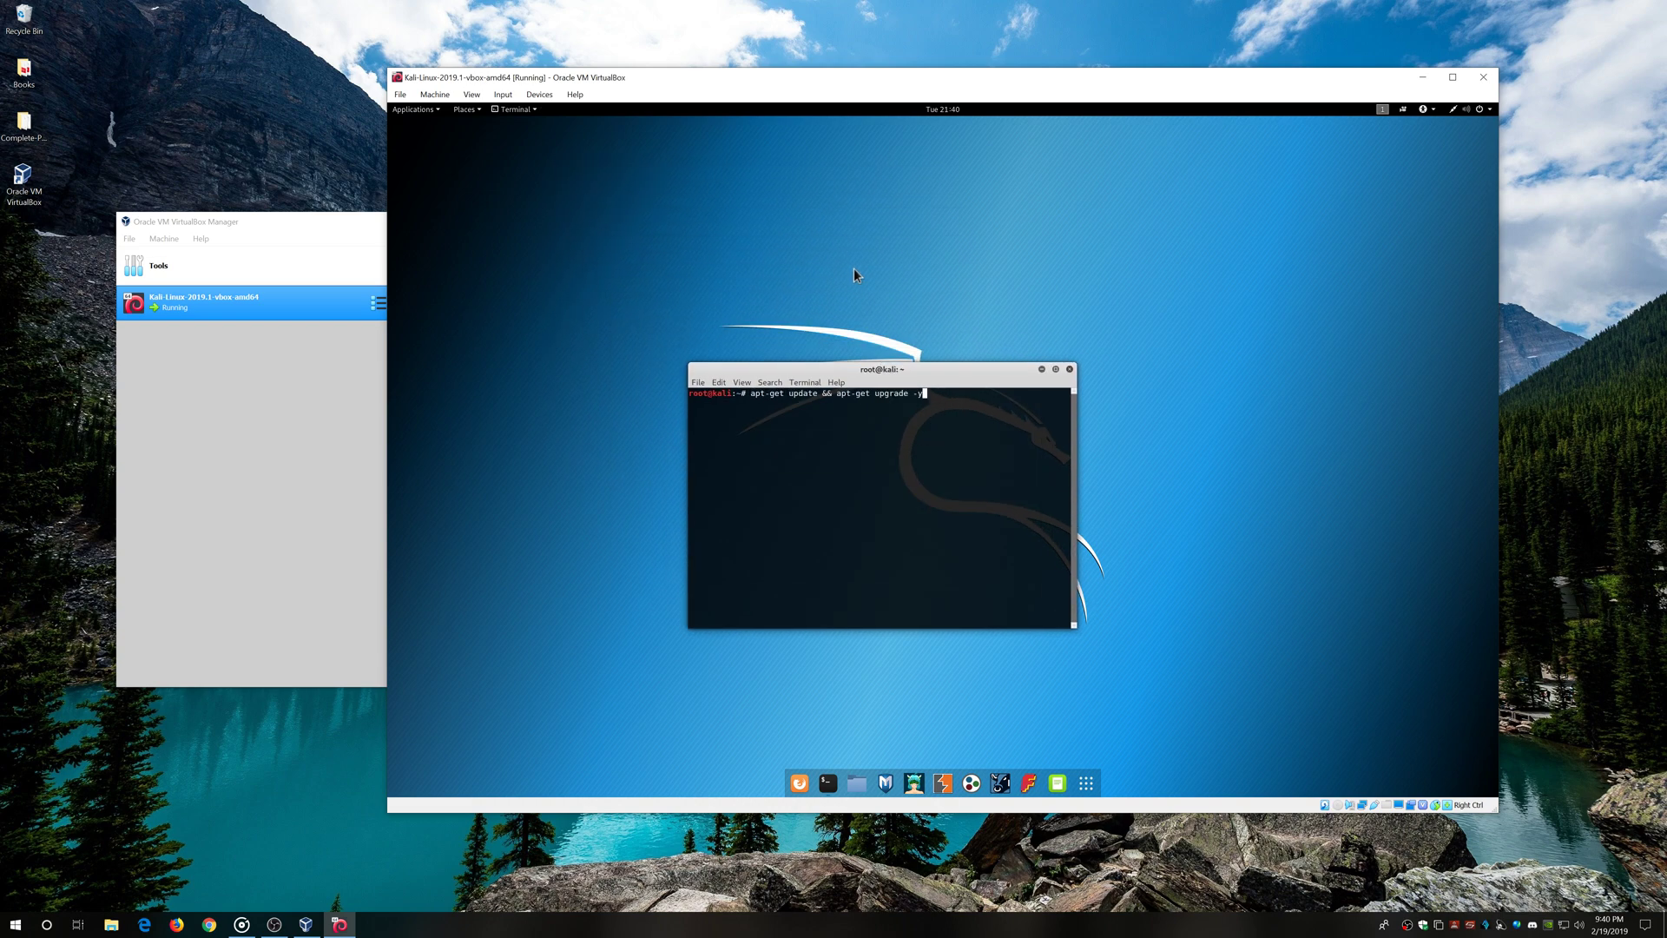
{"action": "key", "text": "Return"}
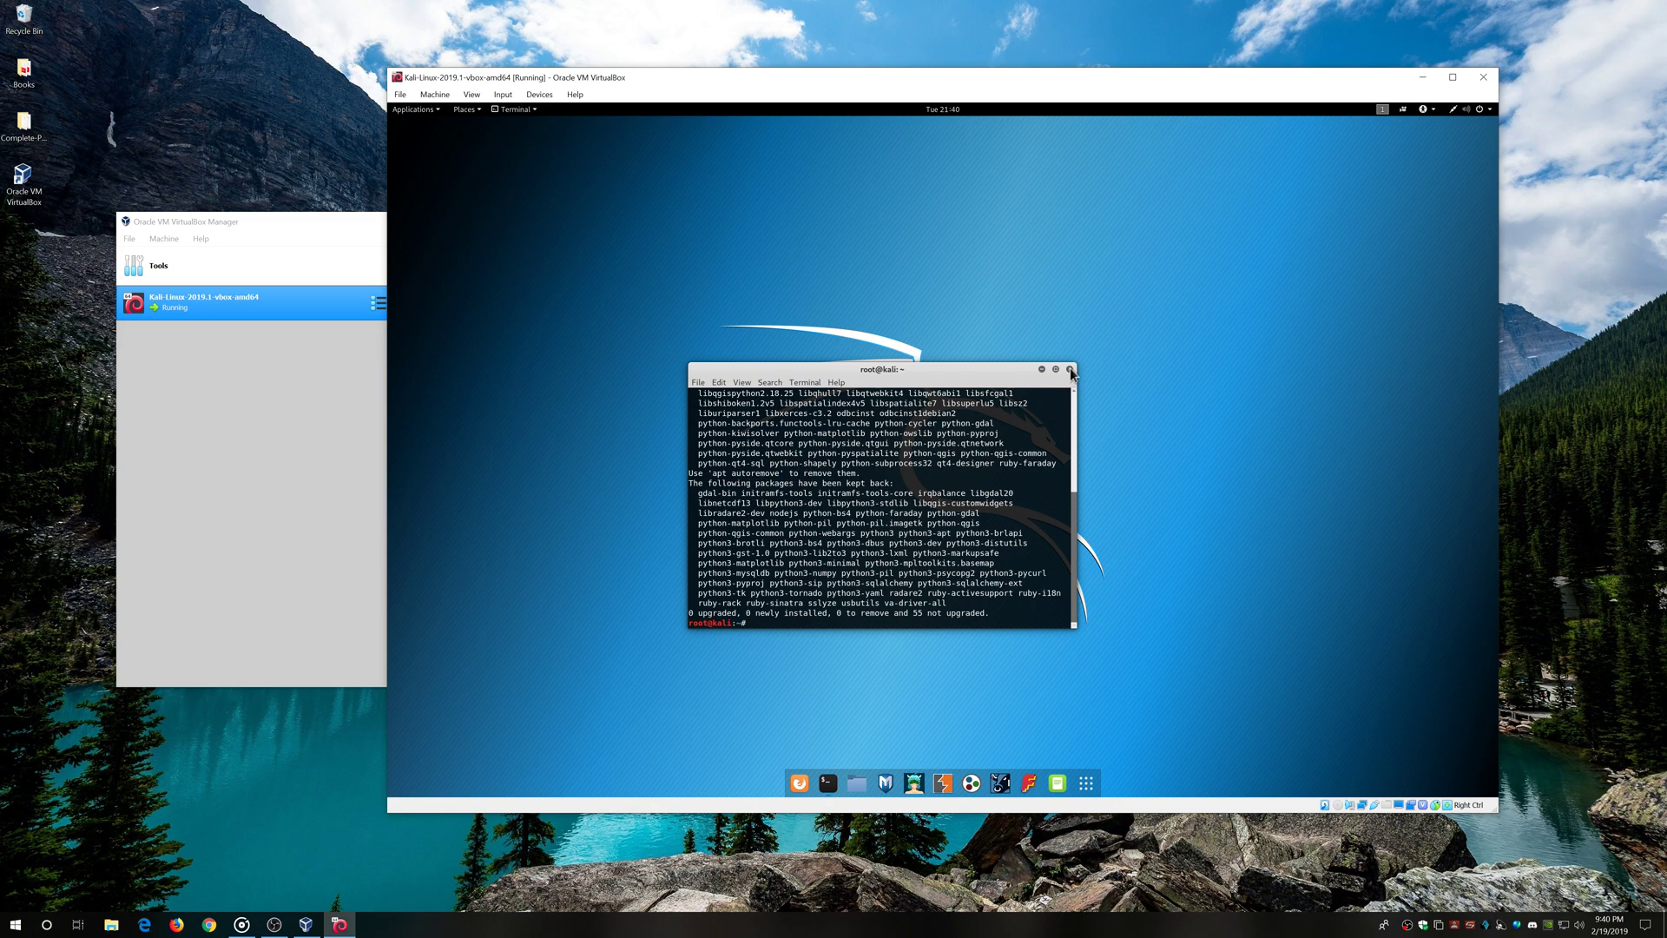
Copy the suggested 'apt autoremove' command from the output and paste it at the prompt
{"action": "left_click_drag", "start_coordinate": [713, 473], "coordinate": [779, 476]}
{"action": "left_click", "coordinate": [718, 476]}
{"action": "right_click", "coordinate": [779, 477]}
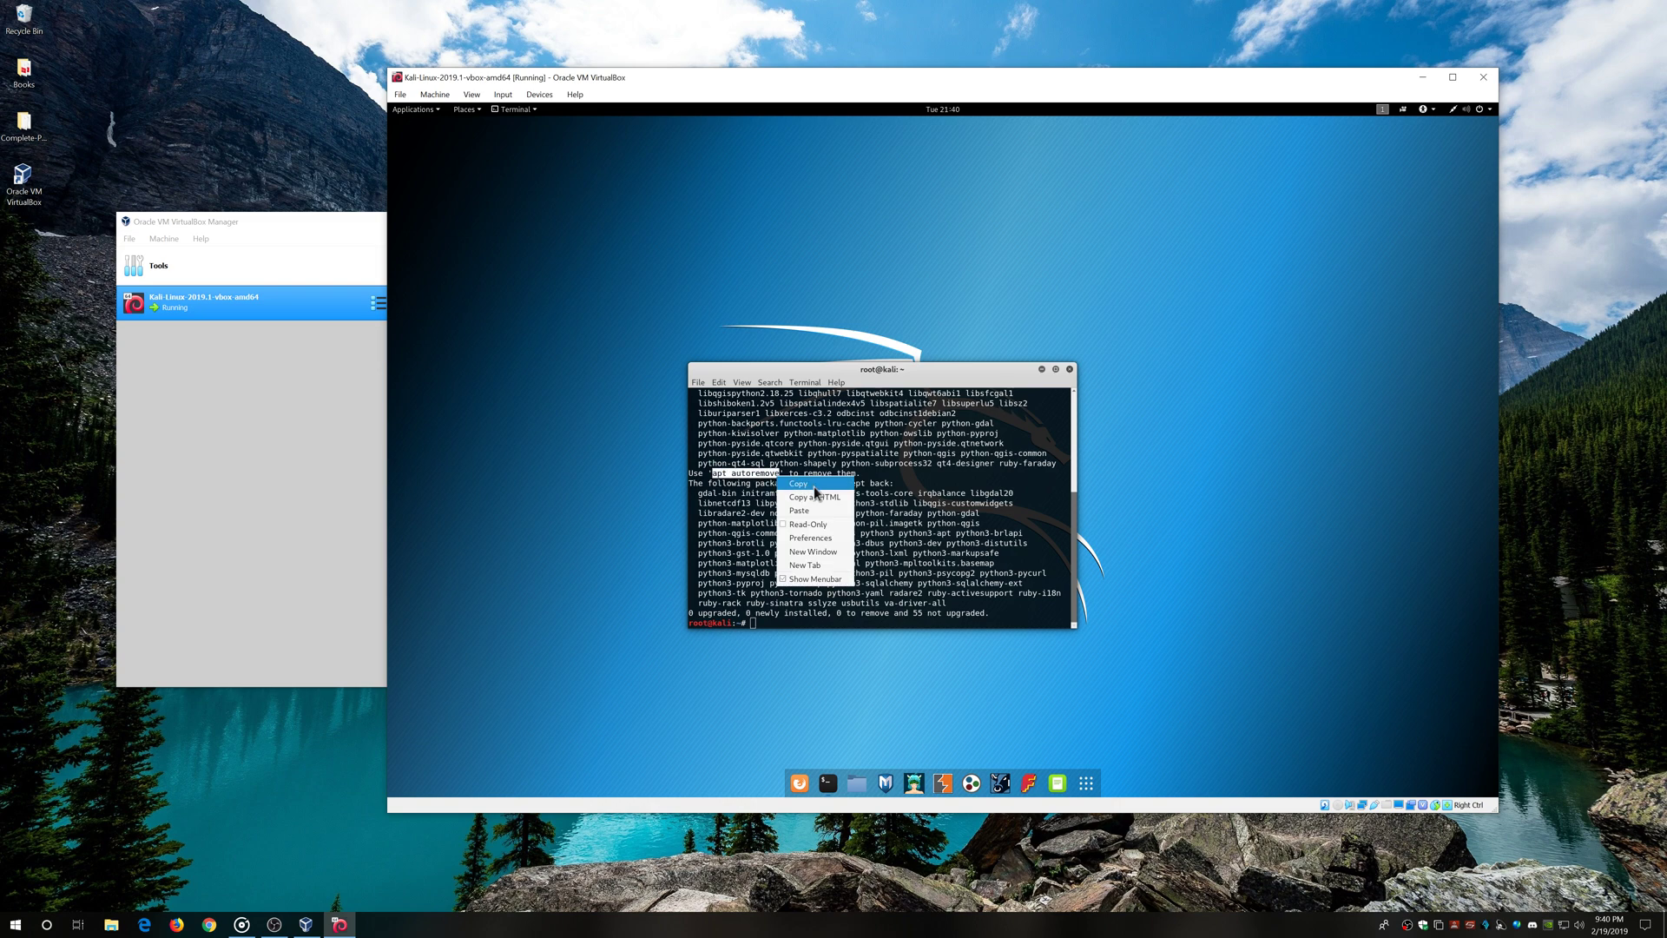
{"action": "left_click", "coordinate": [814, 484]}
{"action": "left_click", "coordinate": [819, 622]}
{"action": "right_click", "coordinate": [819, 621]}
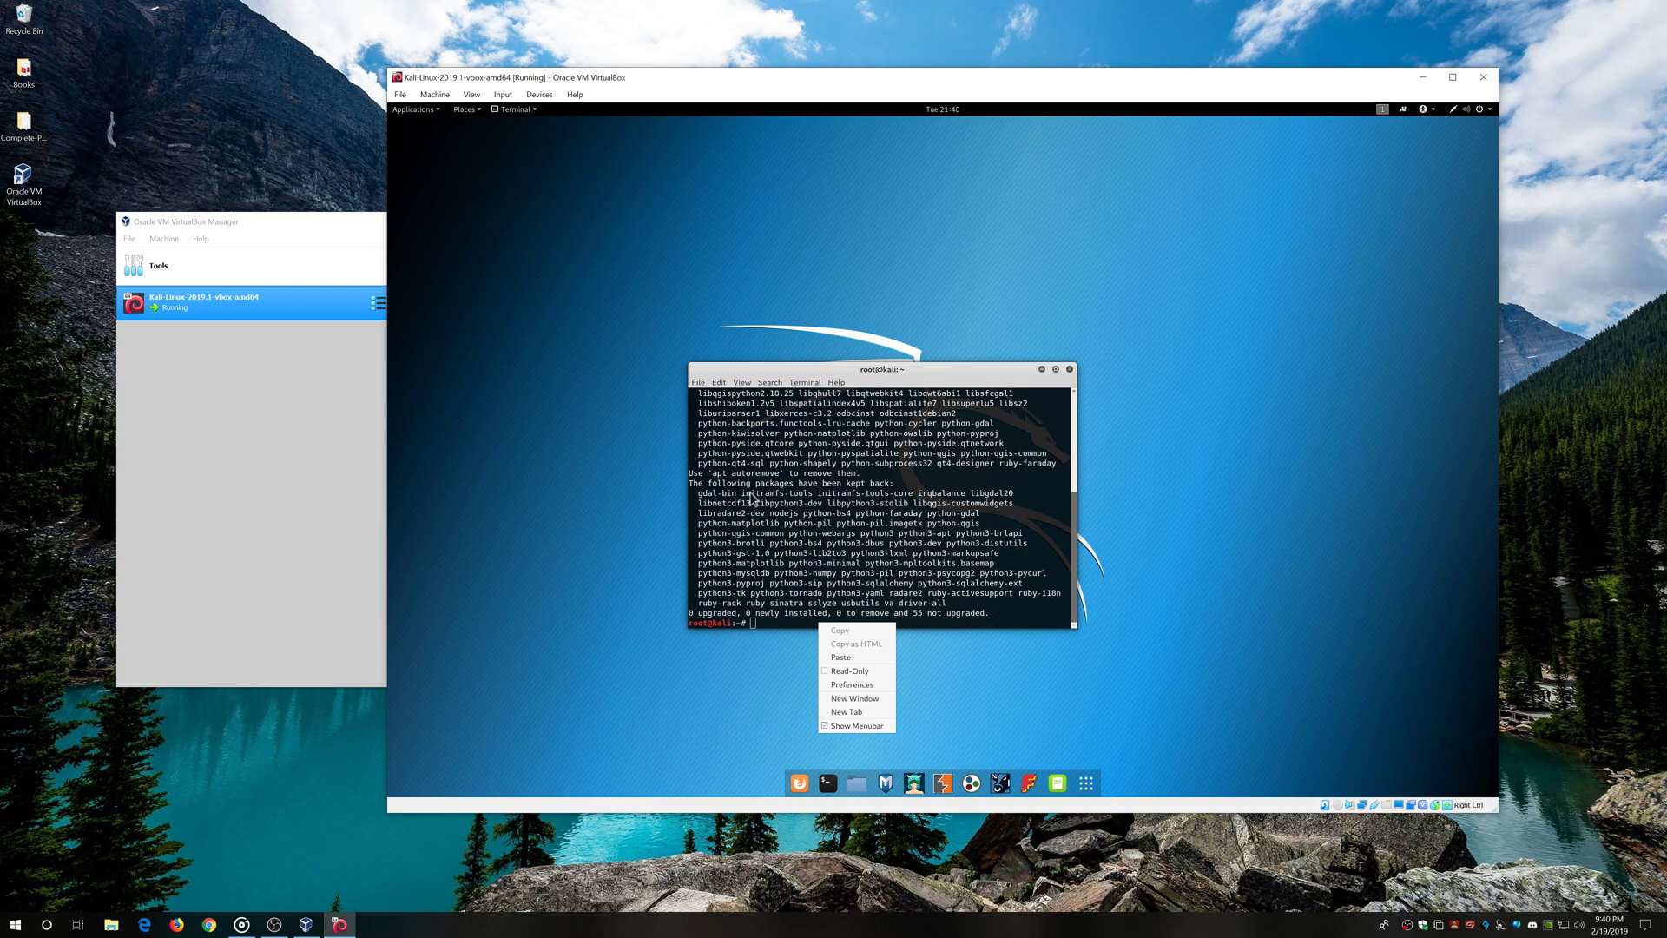
{"action": "left_click", "coordinate": [876, 658]}
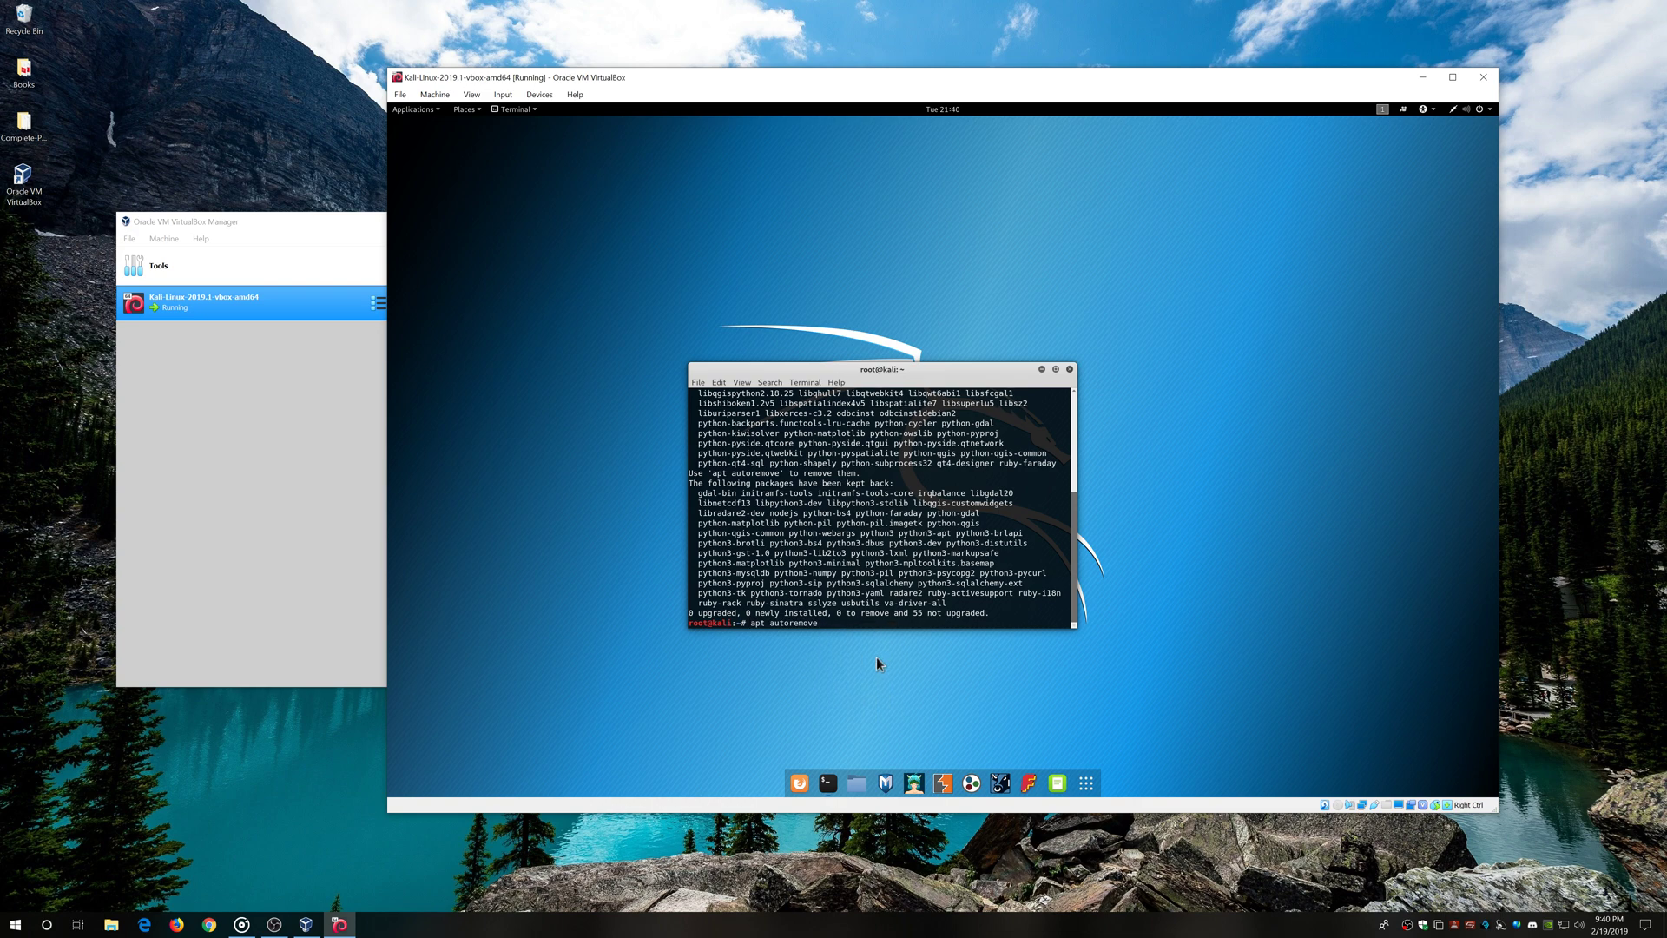
Run apt autoremove and answer y, removing unneeded libraries to free about 249 MB
{"action": "key", "text": "Return"}
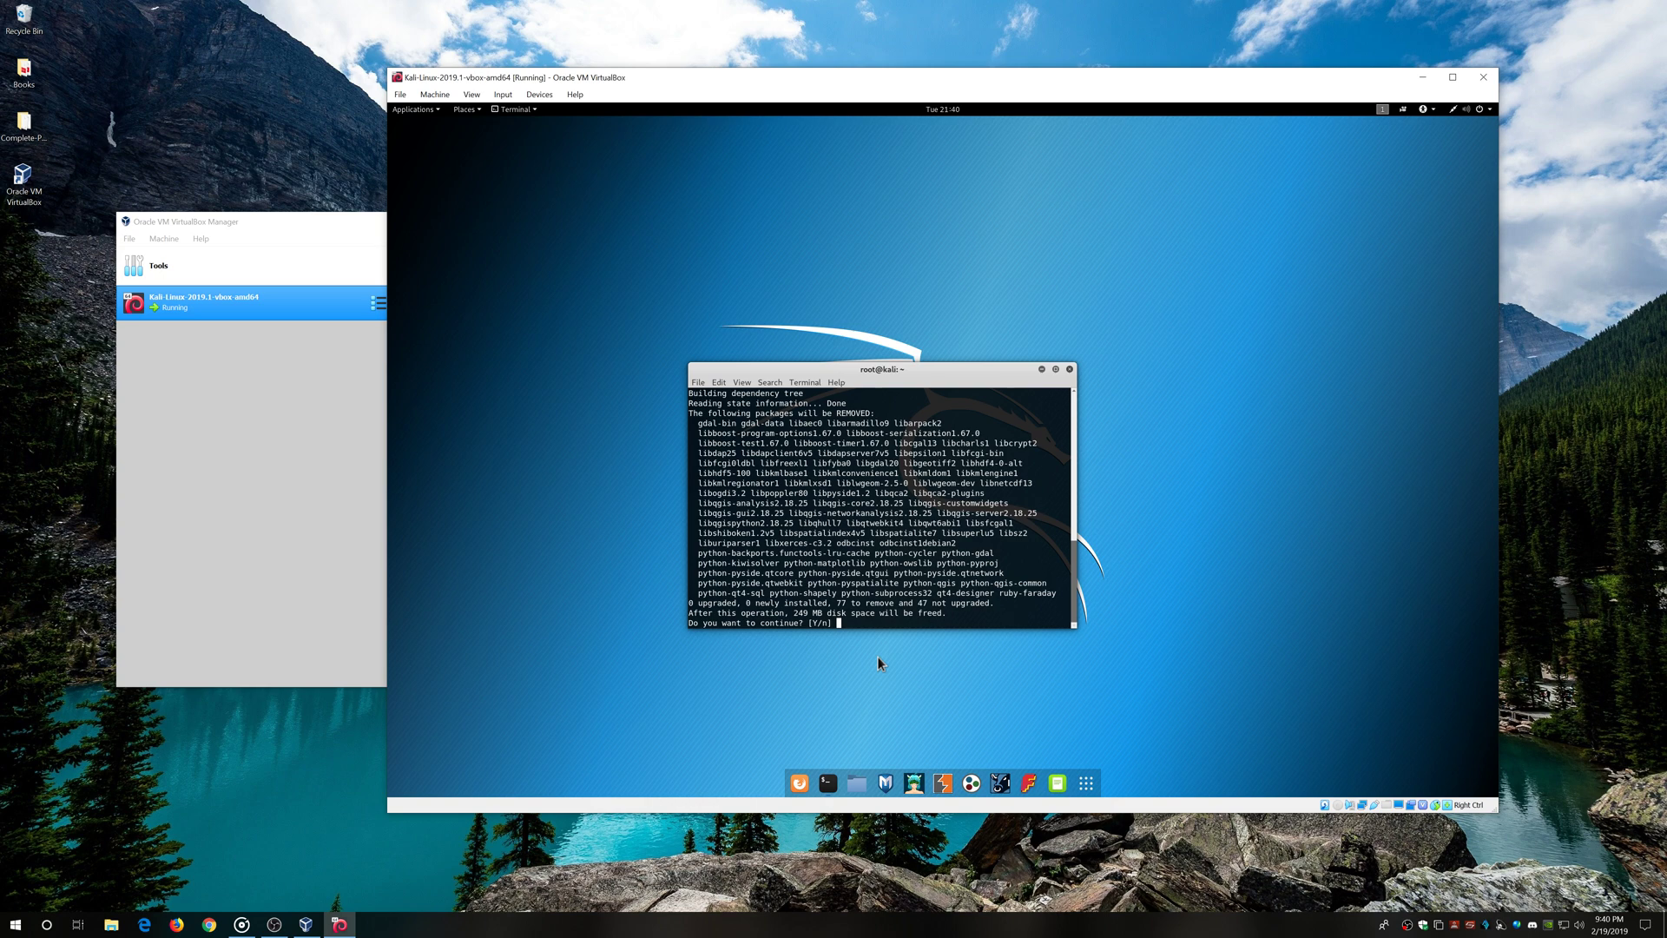
{"action": "type", "text": "y"}
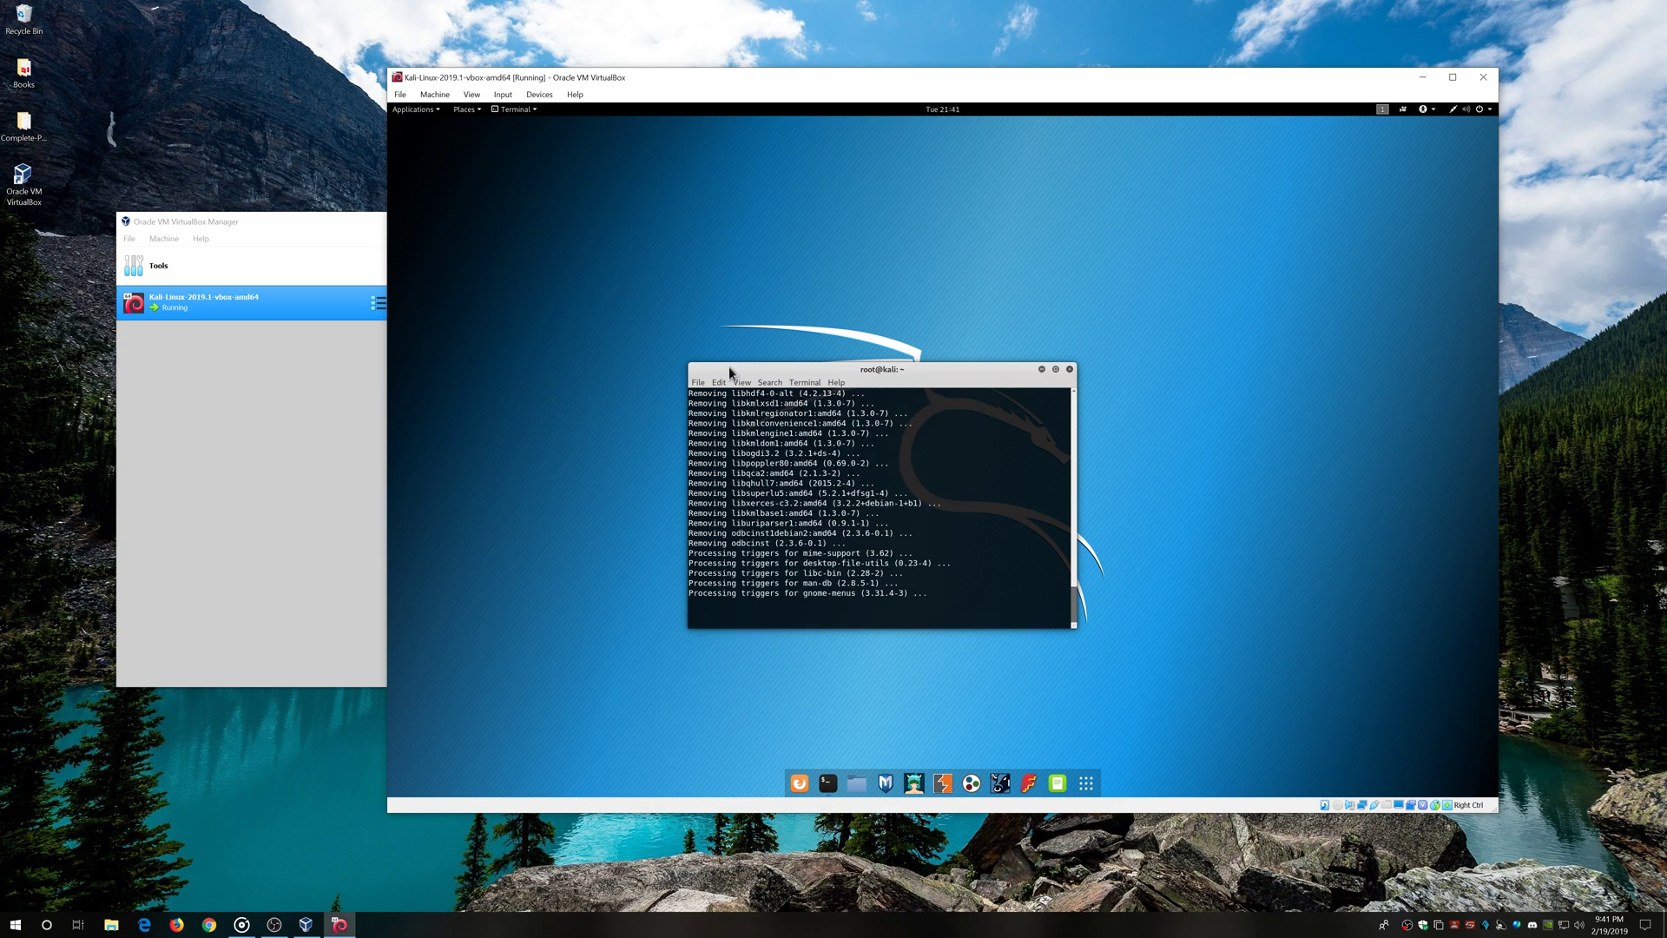
{"action": "left_click_drag", "start_coordinate": [728, 370], "coordinate": [744, 398]}
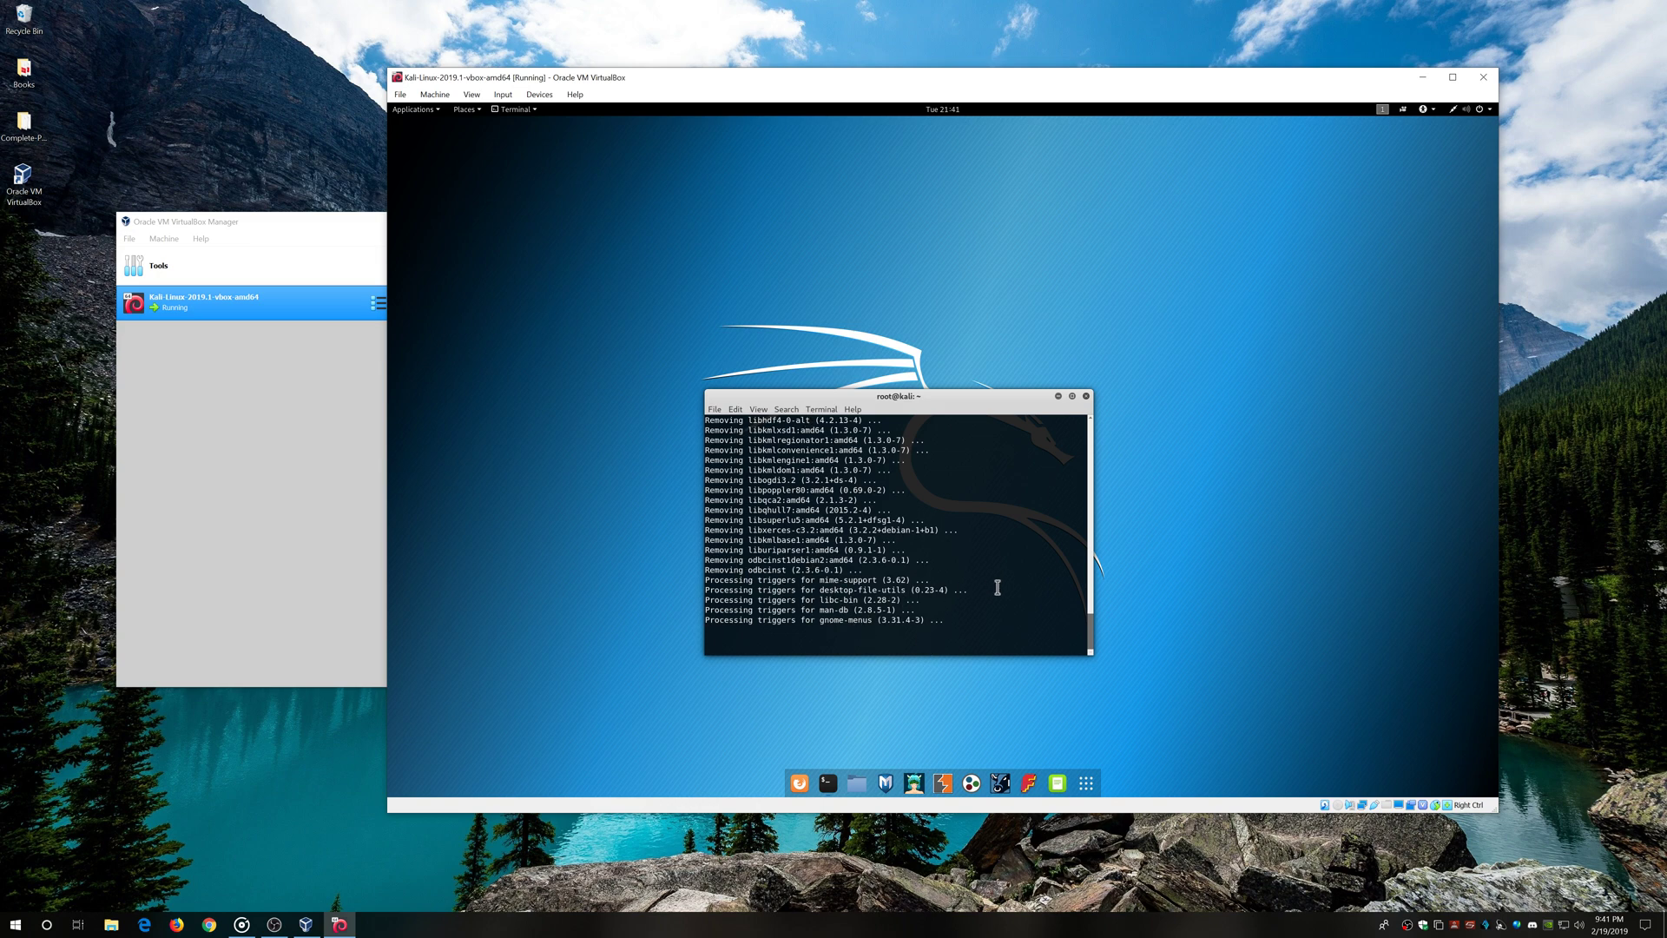
{"action": "left_click_drag", "start_coordinate": [1031, 397], "coordinate": [1045, 375]}
{"action": "left_click", "coordinate": [1085, 785]}
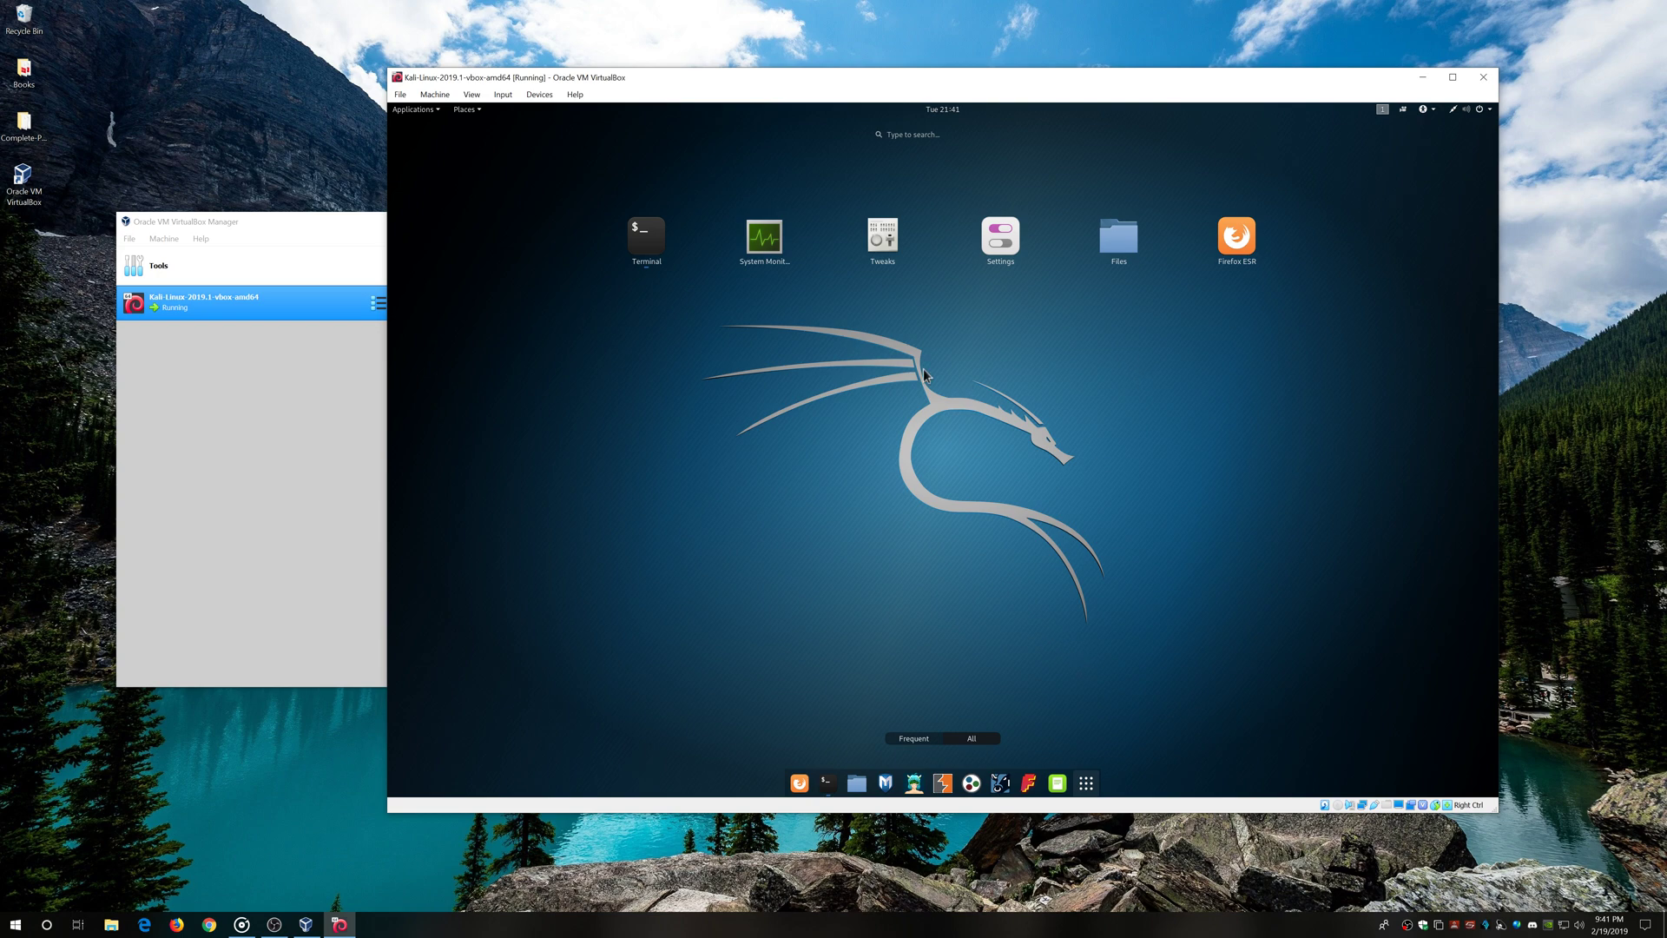
Run 'apt-get dist-upgrade' in the terminal, correcting the typo, and confirm with y
{"action": "left_click", "coordinate": [946, 739]}
{"action": "left_click", "coordinate": [1088, 784]}
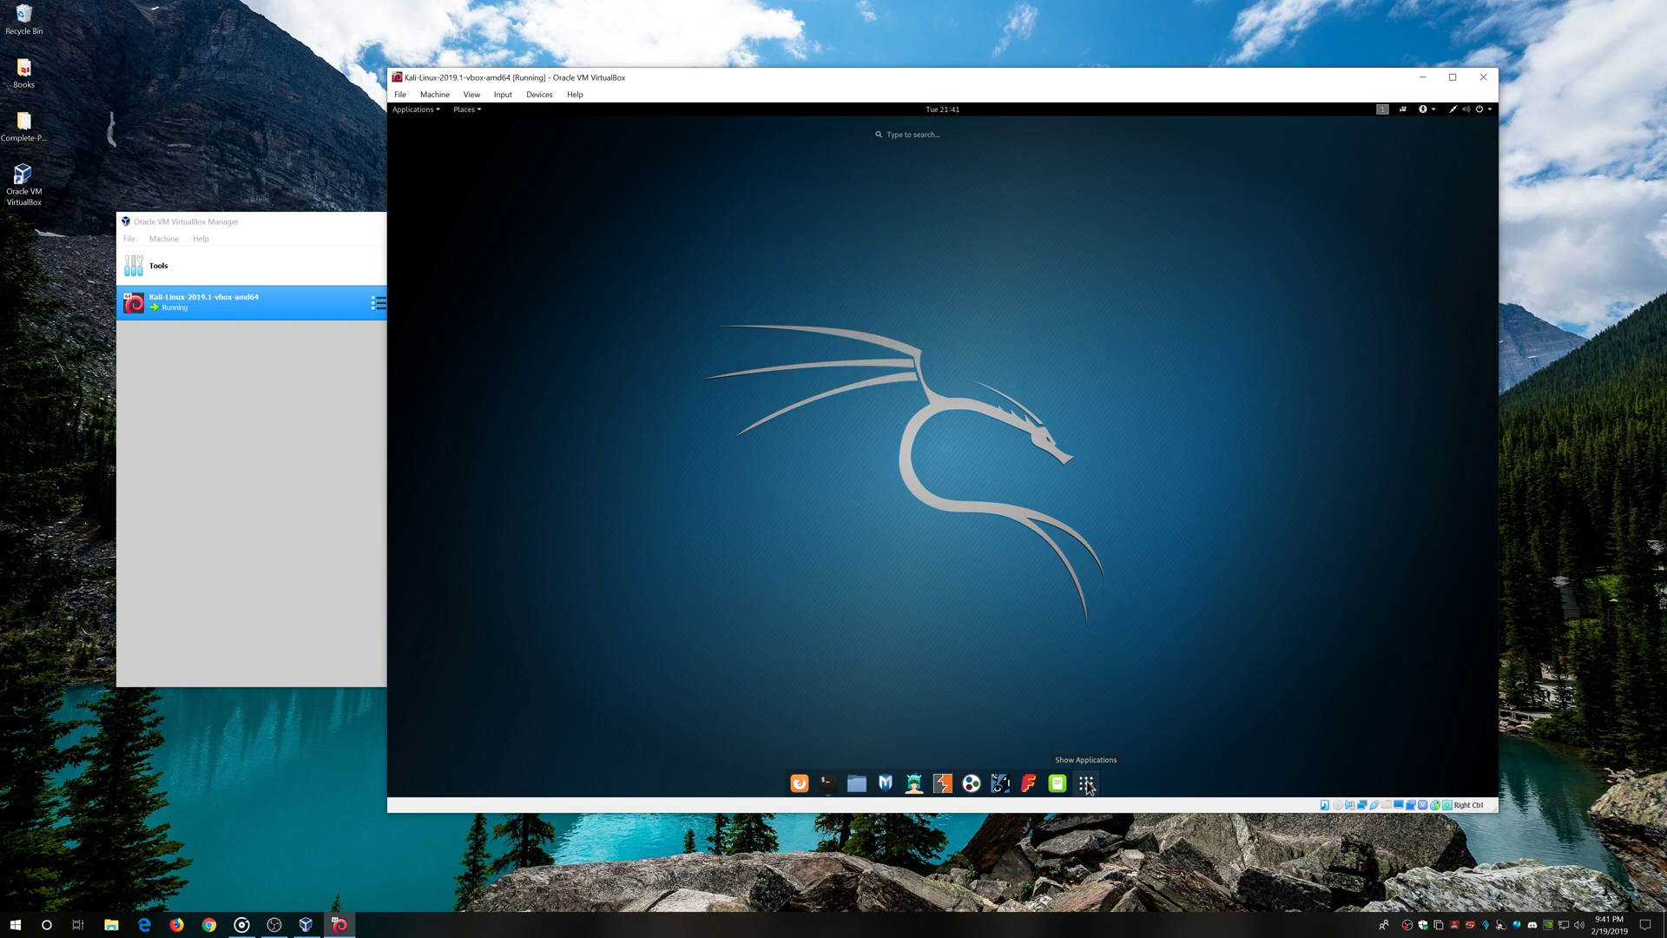
{"action": "type", "text": "apt-get "}
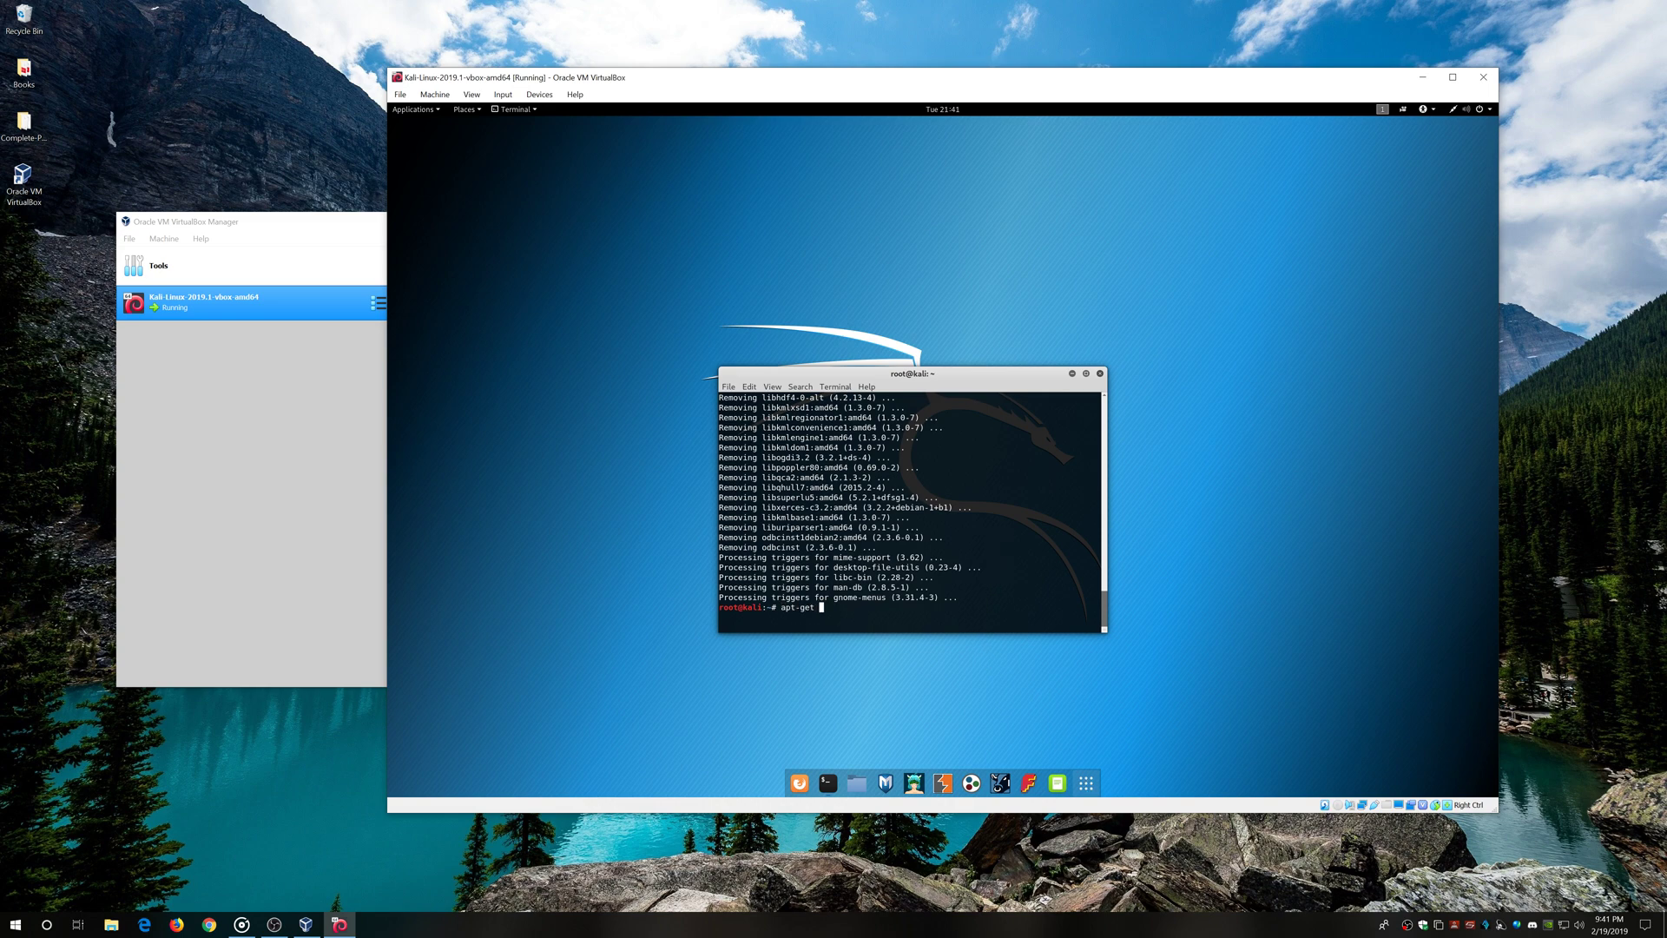
{"action": "type", "text": "dist-upgrate"}
{"action": "key", "text": "BackSpace"}
{"action": "key", "text": "BackSpace"}
{"action": "type", "text": "de"}
{"action": "key", "text": "Return"}
{"action": "type", "text": "y"}
{"action": "key", "text": "Return"}
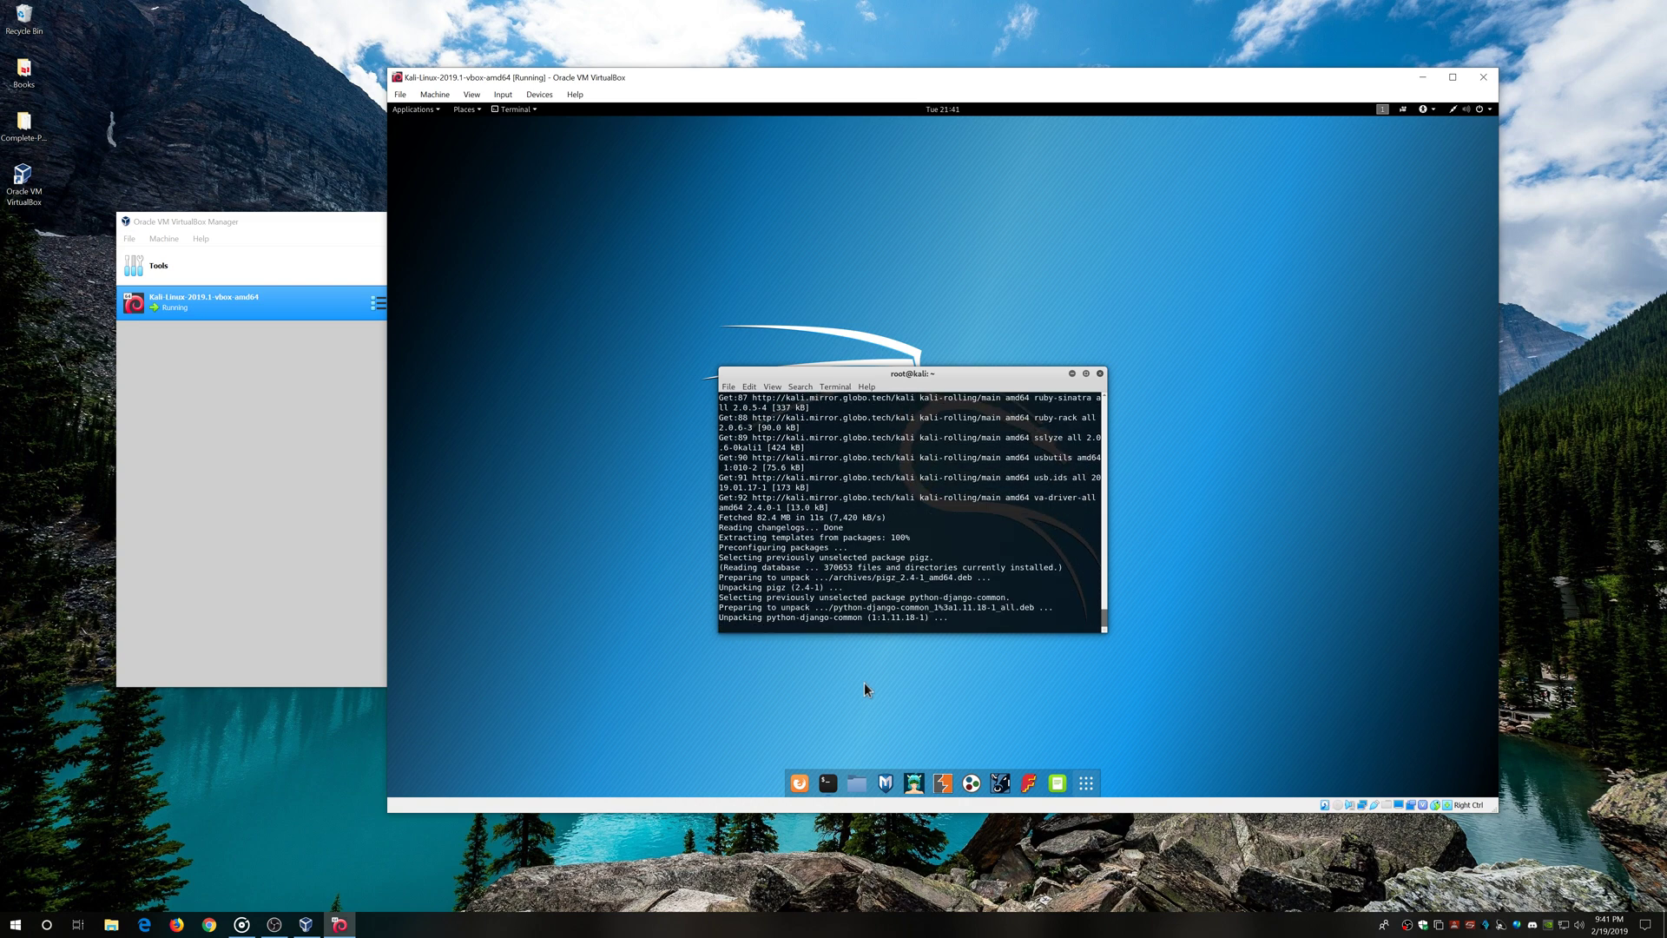
In a second terminal tab, run ifconfig to find eth0's 10.0.2.15 address, then close that tab
{"action": "left_click", "coordinate": [728, 387]}
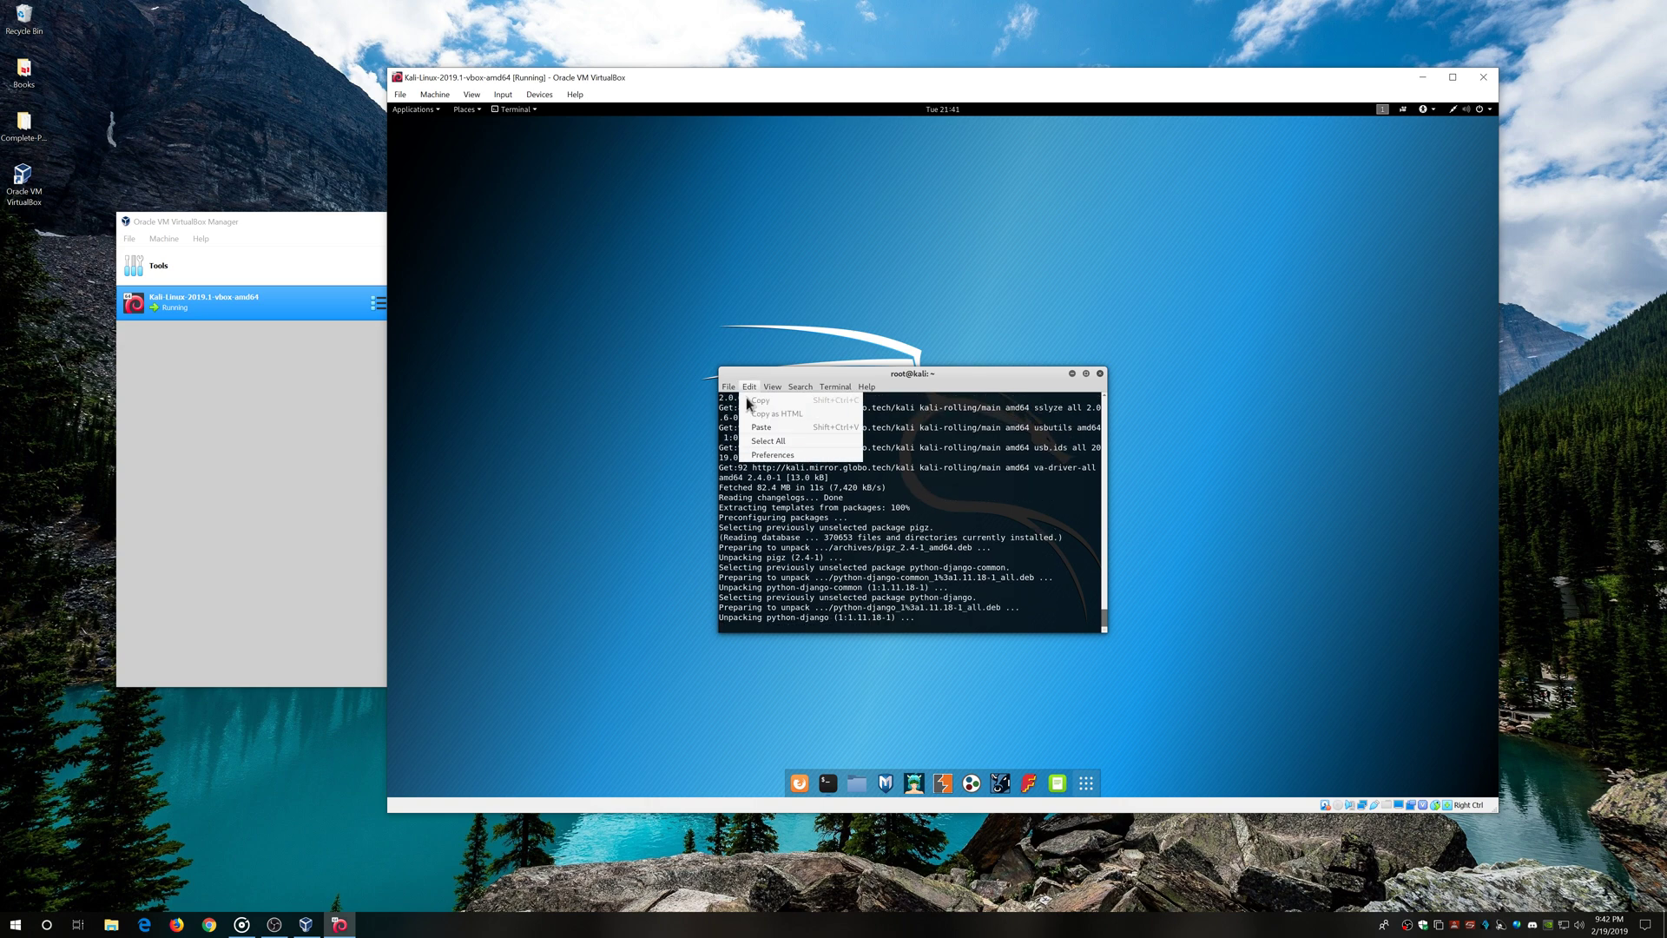
{"action": "left_click", "coordinate": [736, 400]}
{"action": "type", "text": "ifconfig"}
{"action": "key", "text": "Return"}
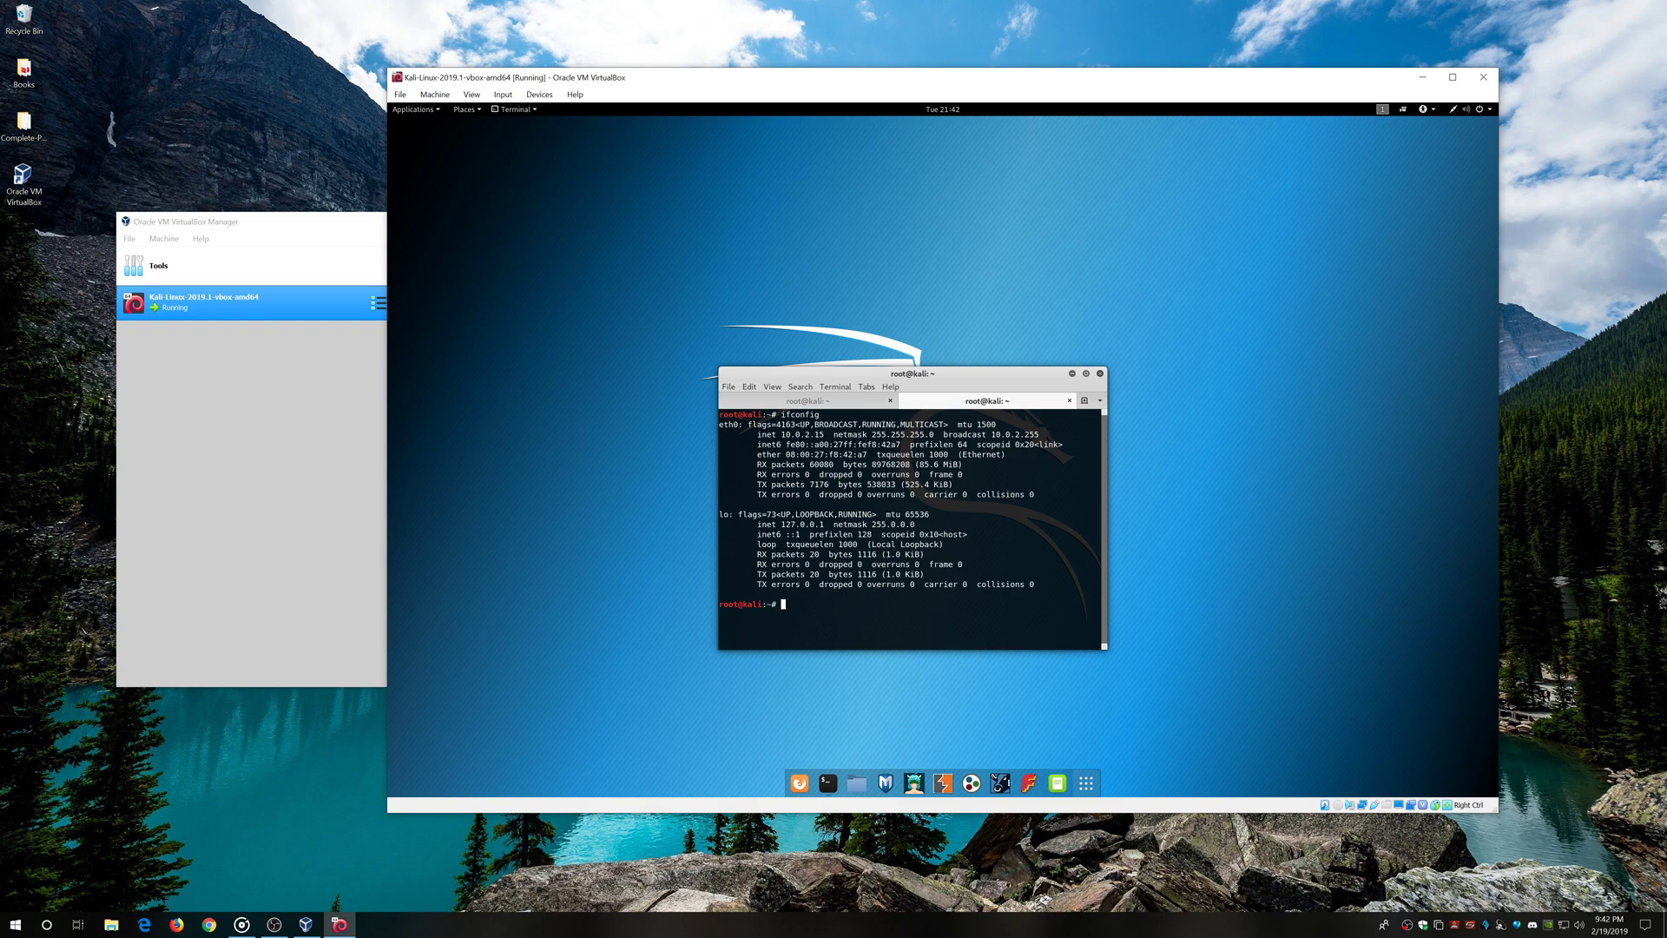
{"action": "left_click_drag", "start_coordinate": [827, 434], "coordinate": [734, 434]}
{"action": "left_click", "coordinate": [855, 405]}
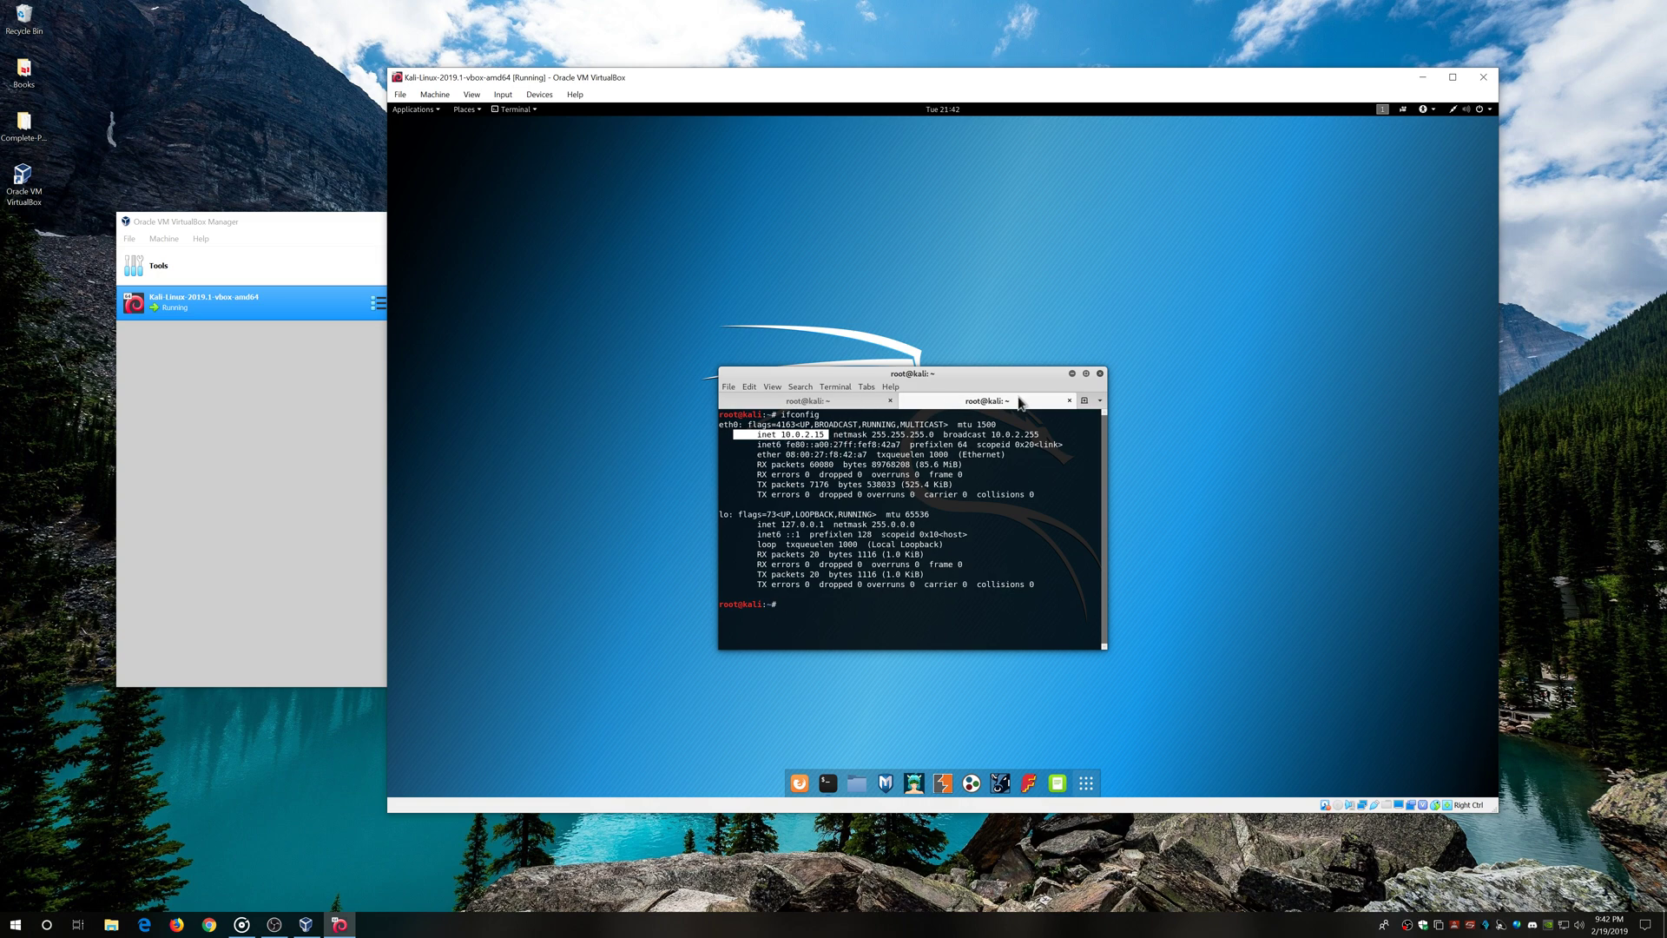
{"action": "left_click", "coordinate": [1069, 401]}
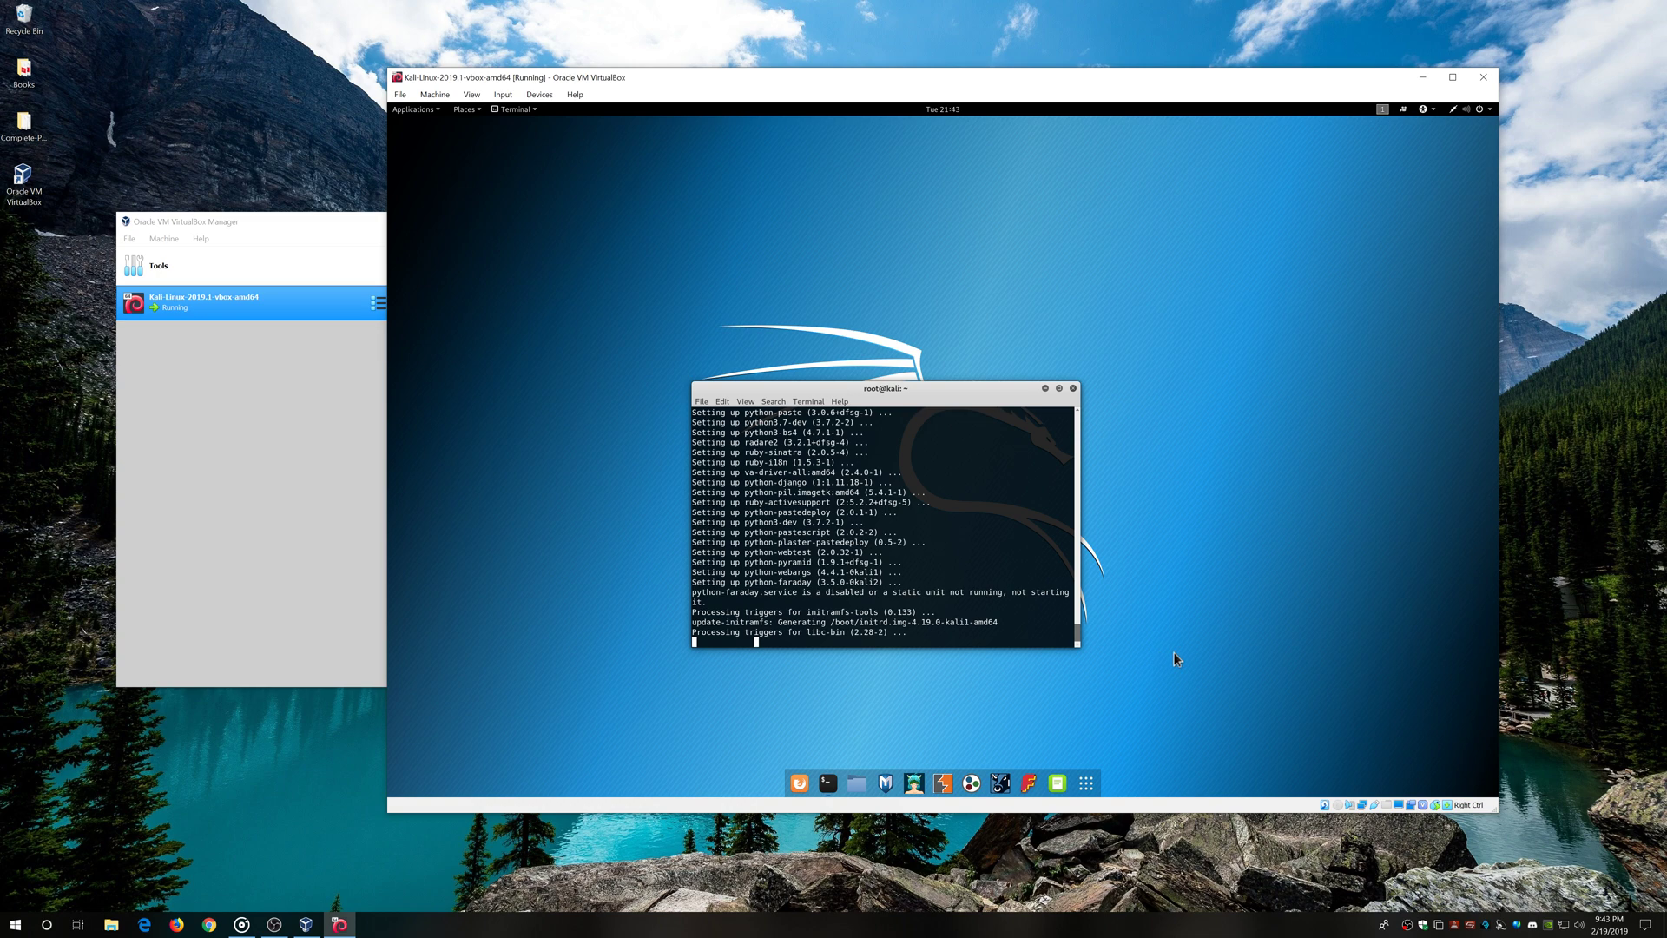
Power off the Kali guest with 'shutdown now' and move the VirtualBox Manager window right
{"action": "mouse_move", "coordinate": [825, 389]}
{"action": "left_mouse_down"}
{"action": "mouse_move", "coordinate": [781, 392]}
{"action": "mouse_move", "coordinate": [826, 406]}
{"action": "left_mouse_up"}
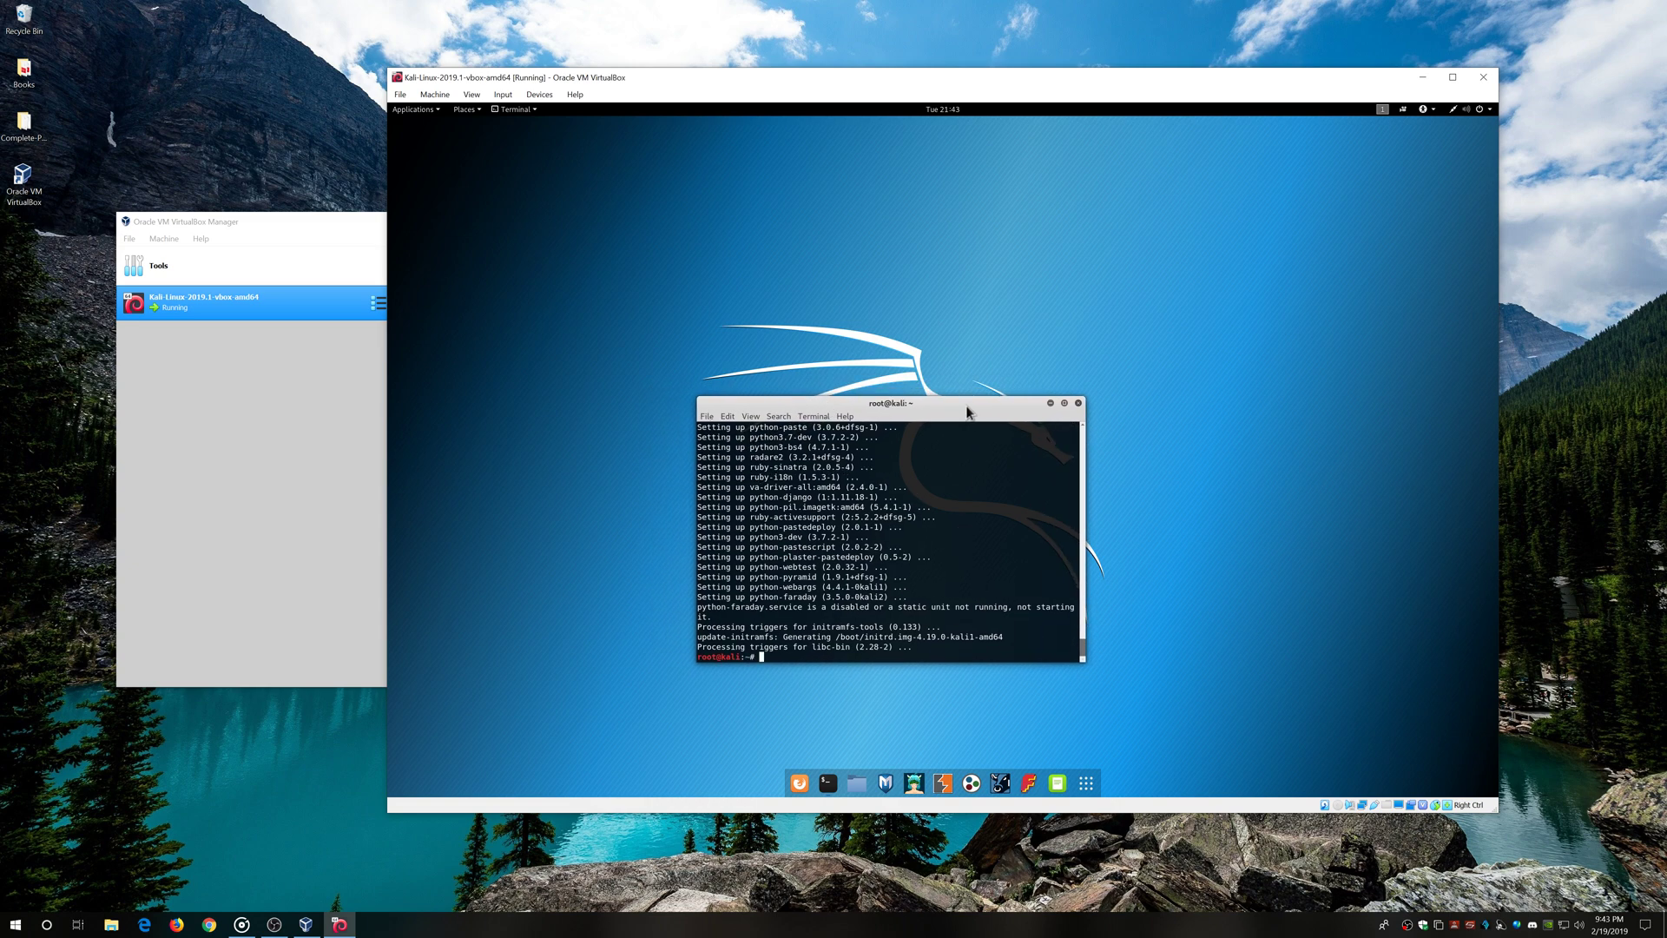
{"action": "left_click_drag", "start_coordinate": [966, 407], "coordinate": [961, 351]}
{"action": "type", "text": "shu"}
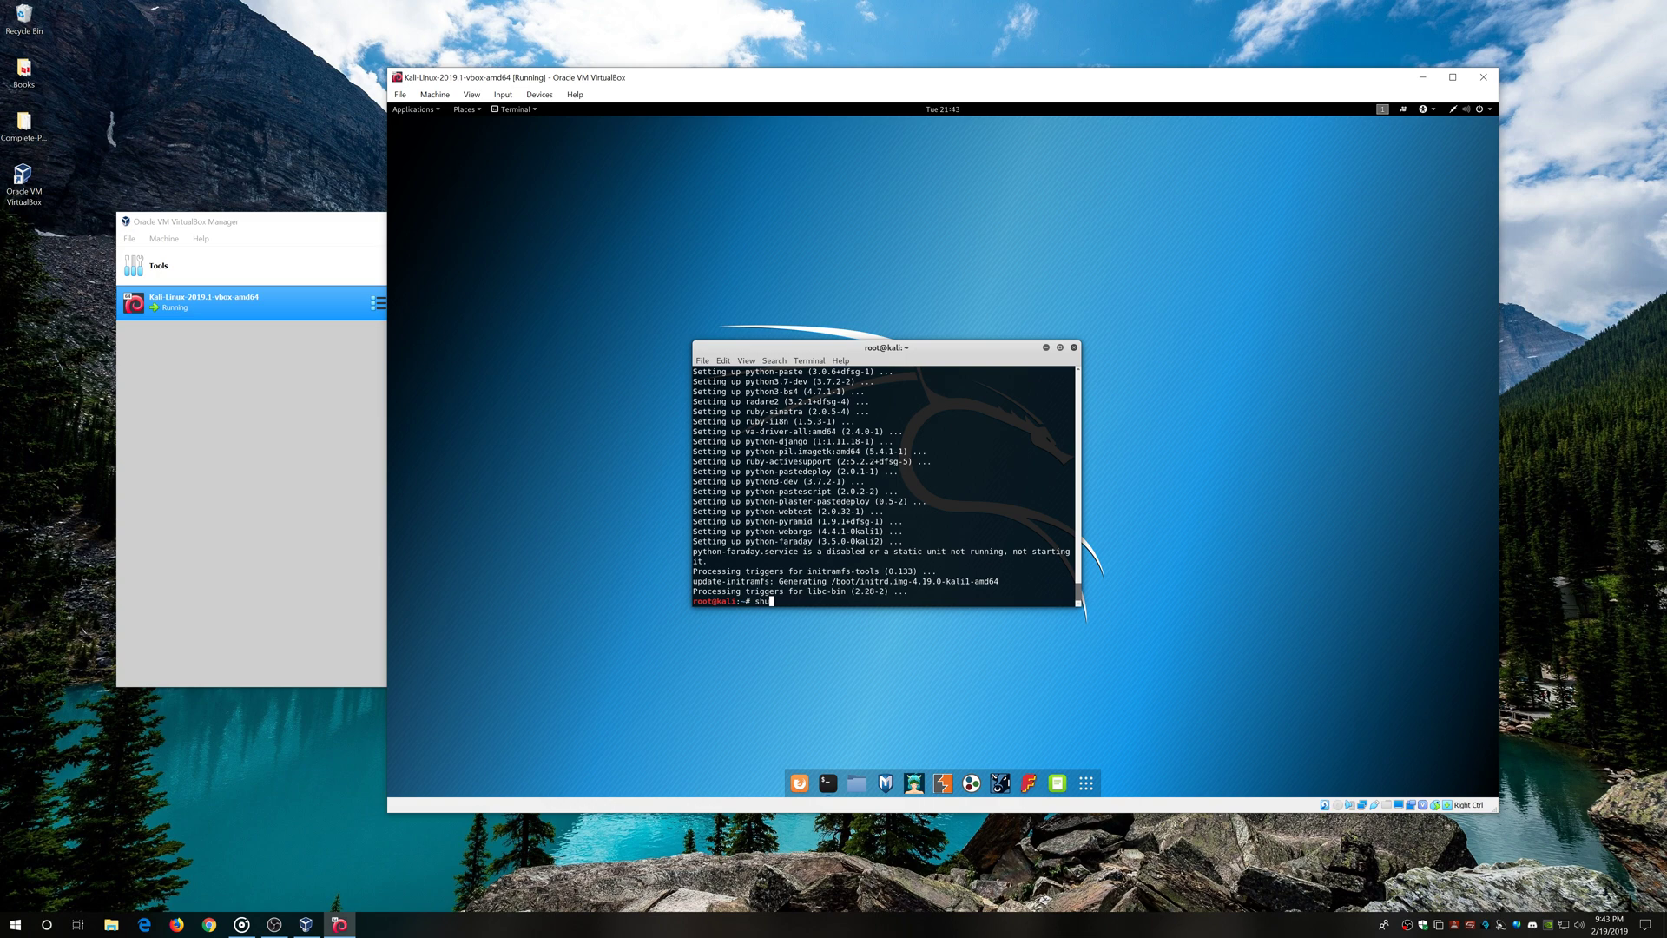
{"action": "type", "text": "tdown now"}
{"action": "key", "text": "Return"}
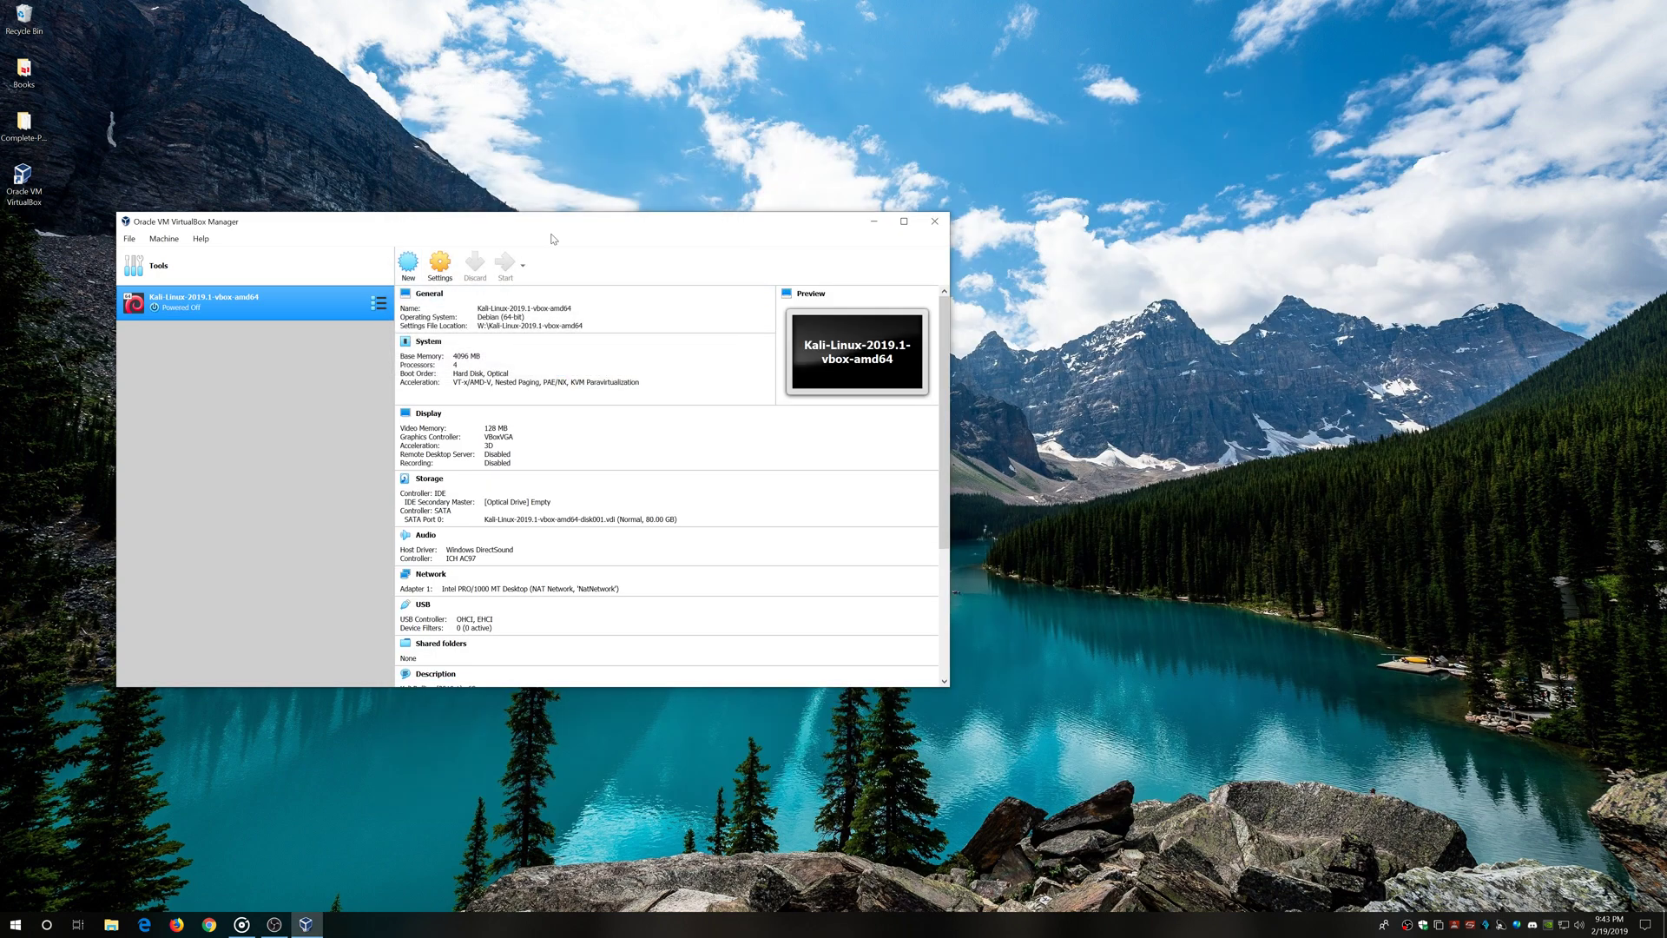
{"action": "left_click_drag", "start_coordinate": [591, 227], "coordinate": [710, 212]}
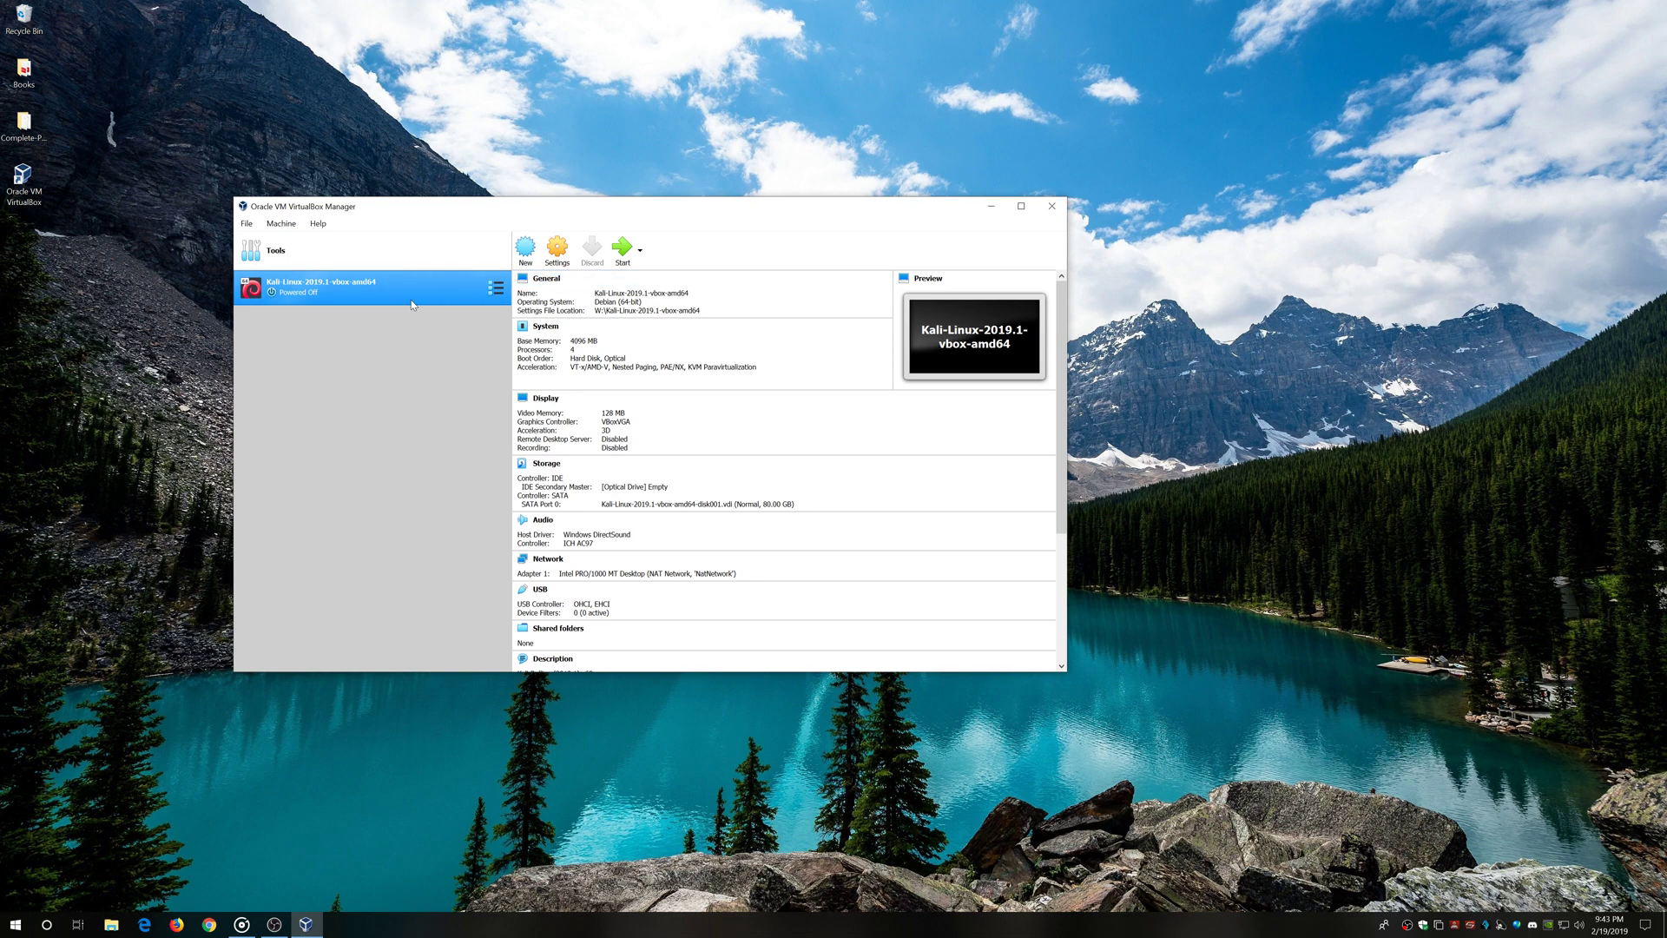
Start cloning the Kali VM via Machine > Clone, storing the clone on WDR2TB (D:)
{"action": "left_click", "coordinate": [280, 224]}
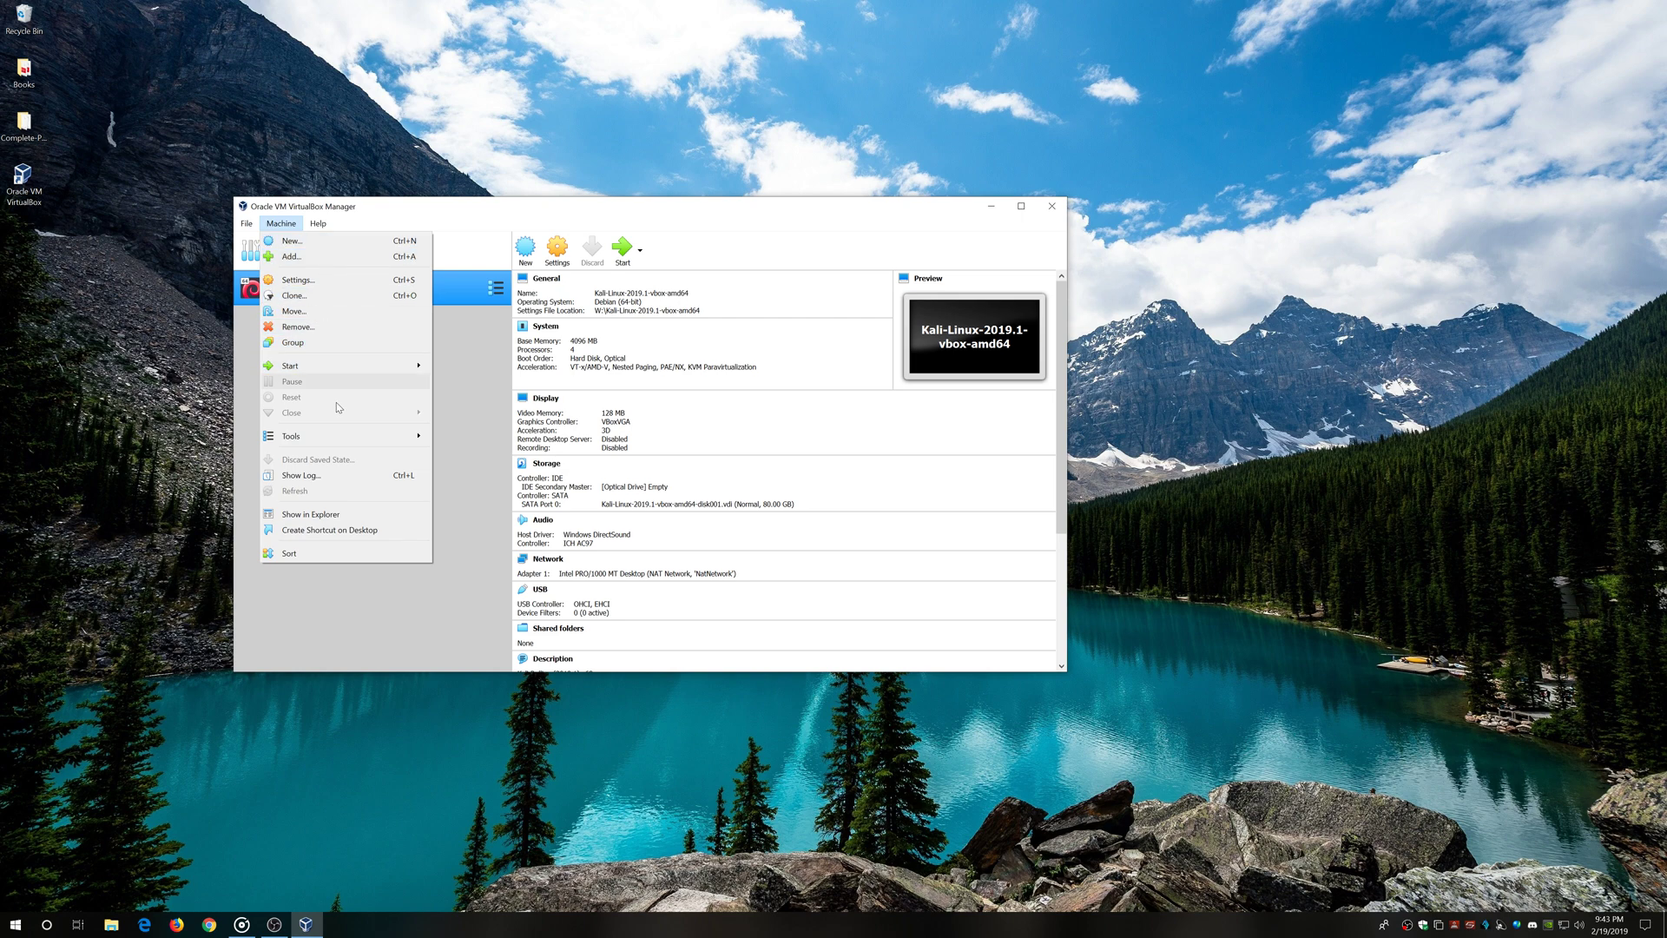
{"action": "left_click", "coordinate": [300, 295]}
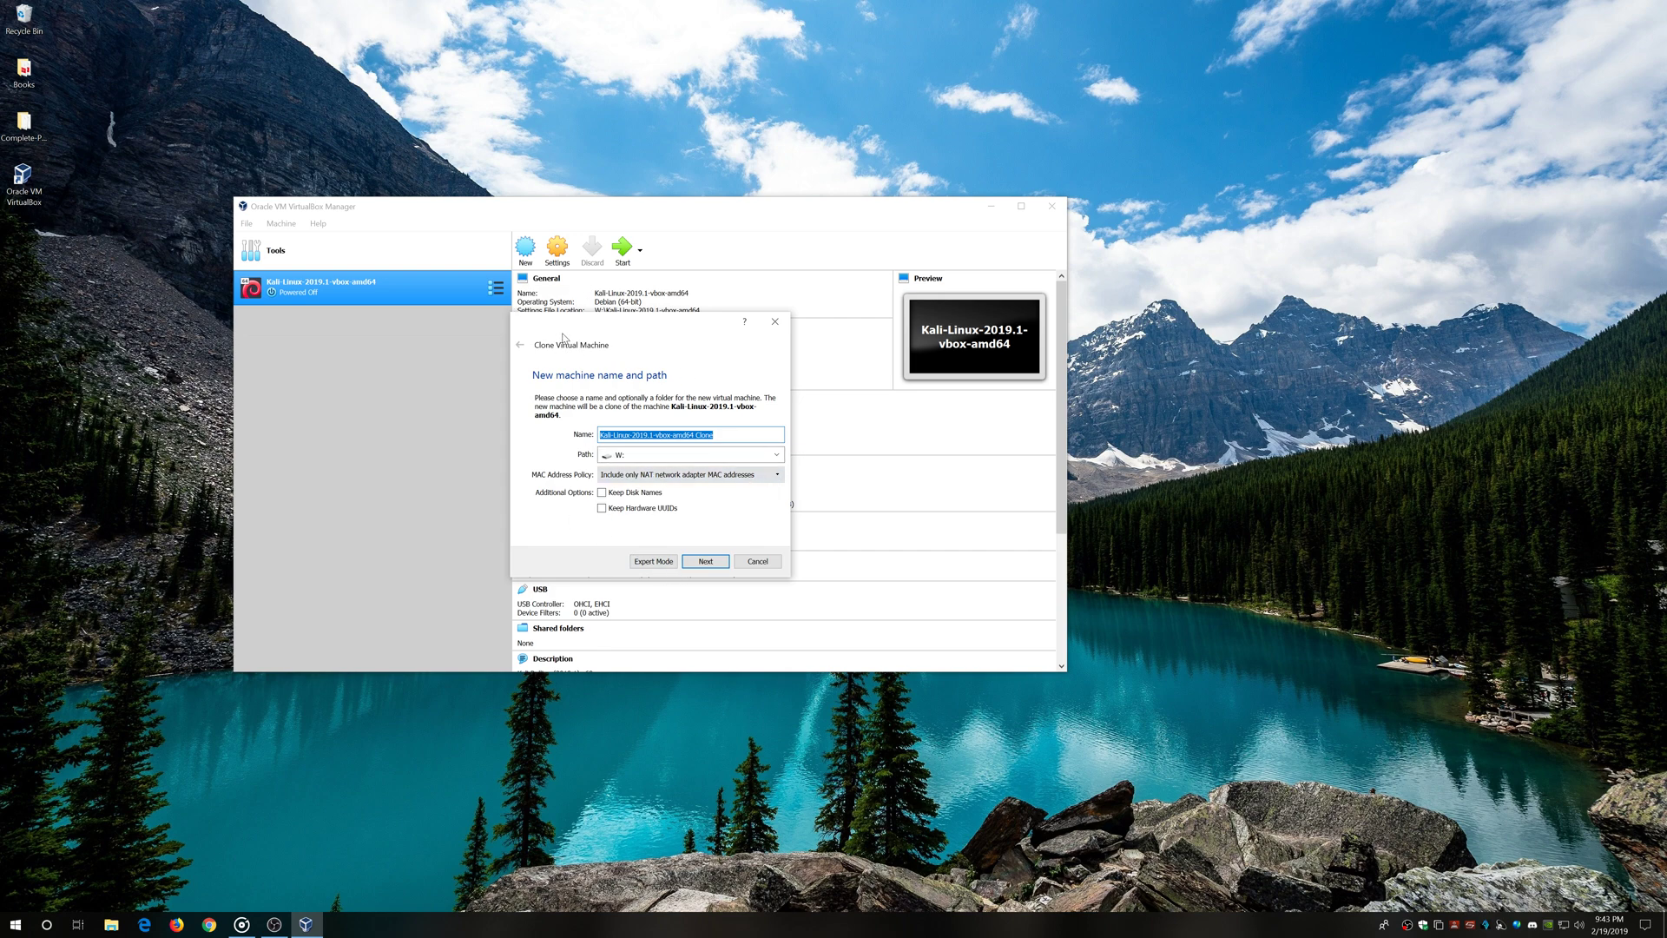
{"action": "left_click", "coordinate": [776, 455]}
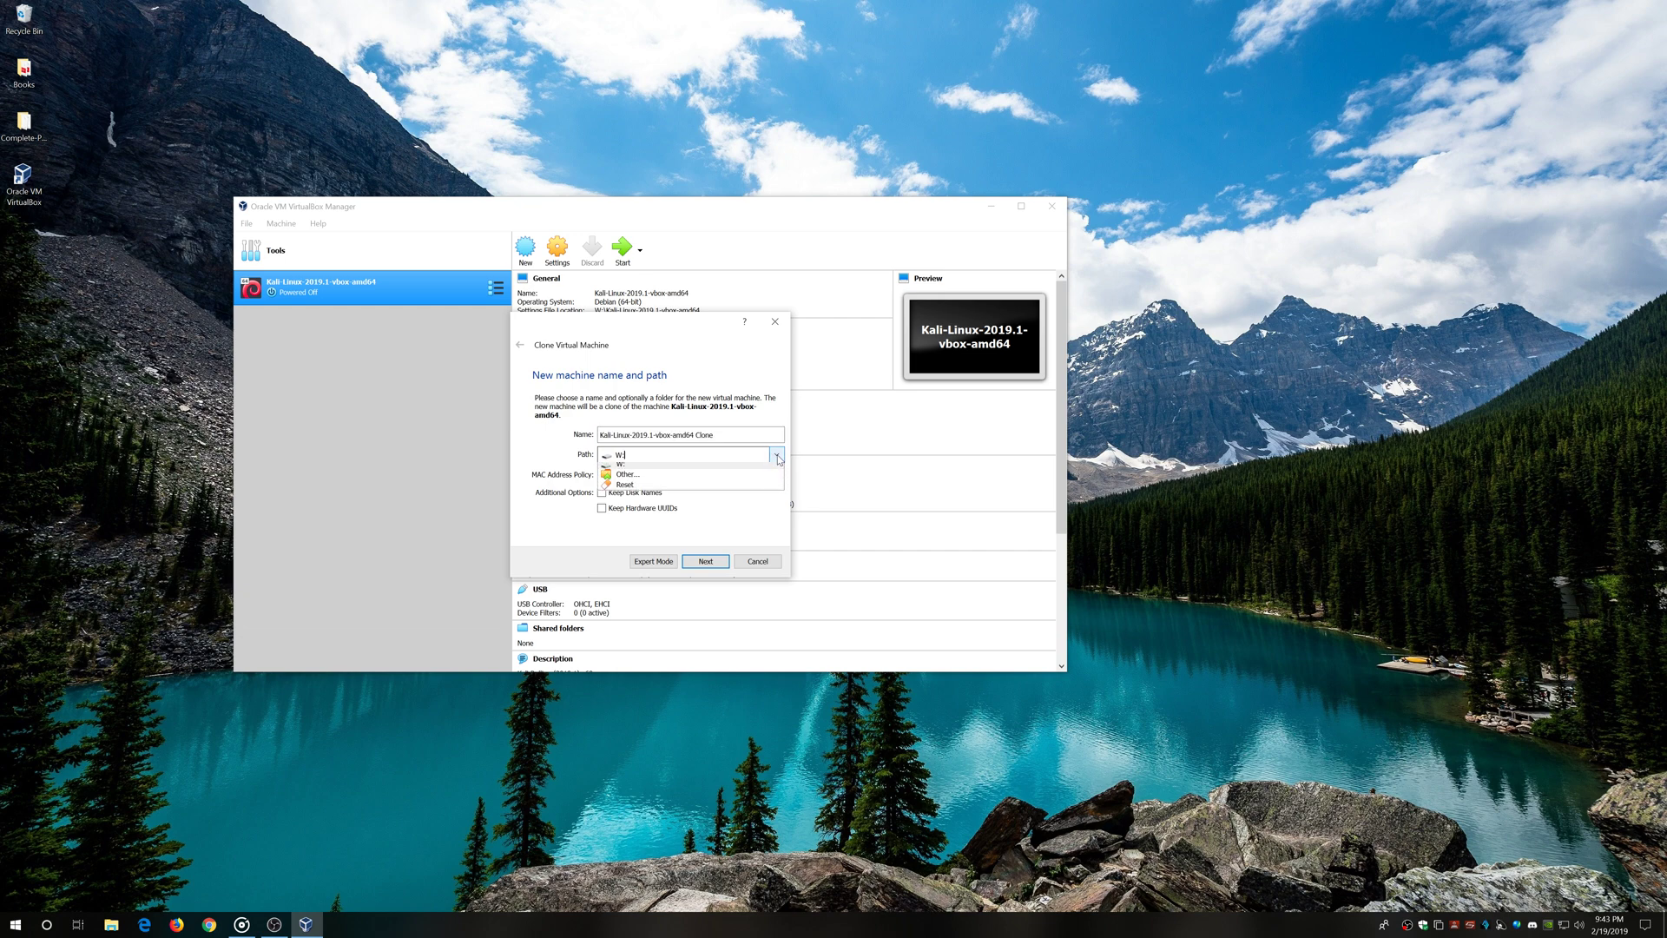
{"action": "left_click", "coordinate": [664, 484]}
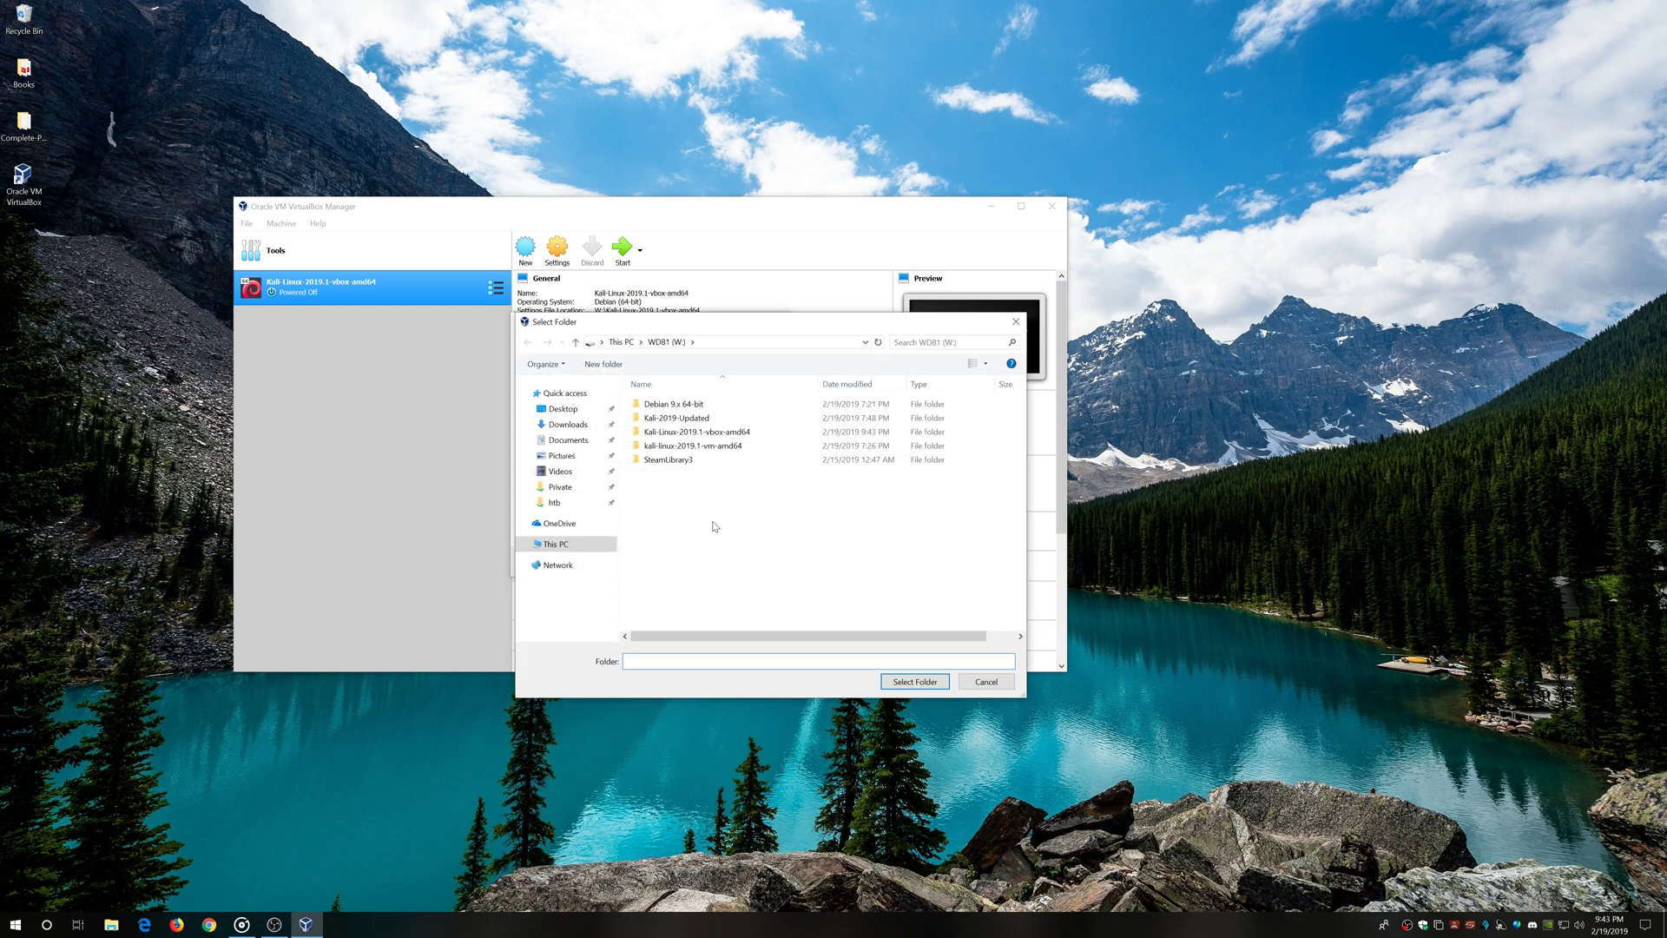
{"action": "left_click", "coordinate": [556, 543]}
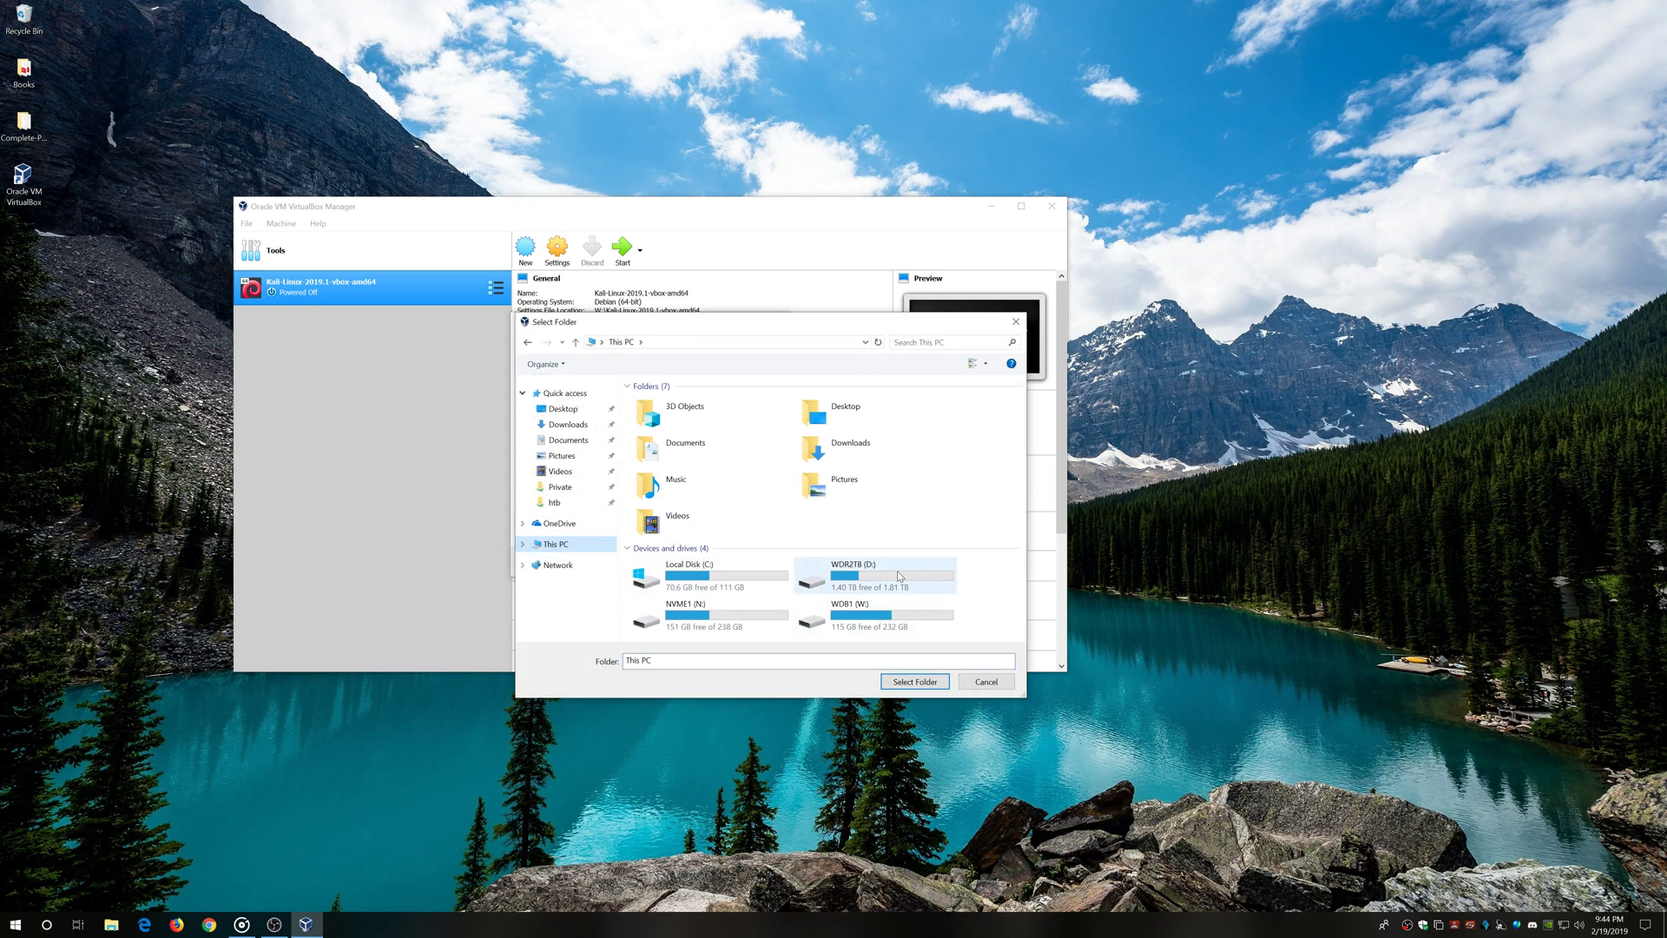
{"action": "double_click", "coordinate": [898, 570]}
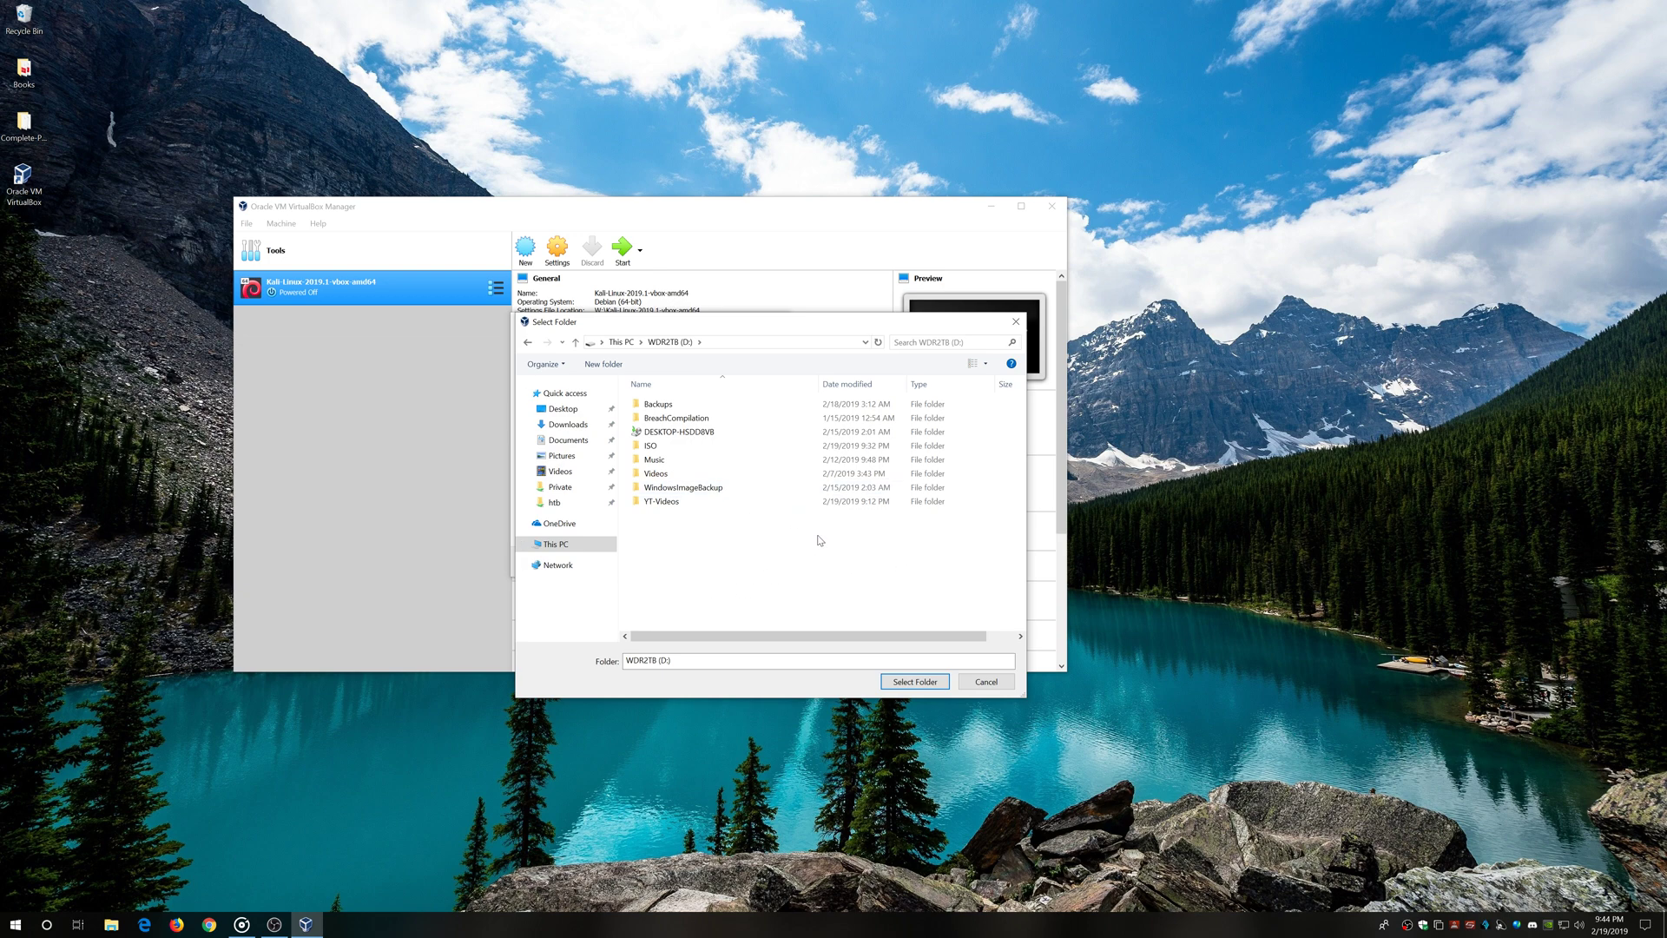
{"action": "left_click", "coordinate": [915, 681]}
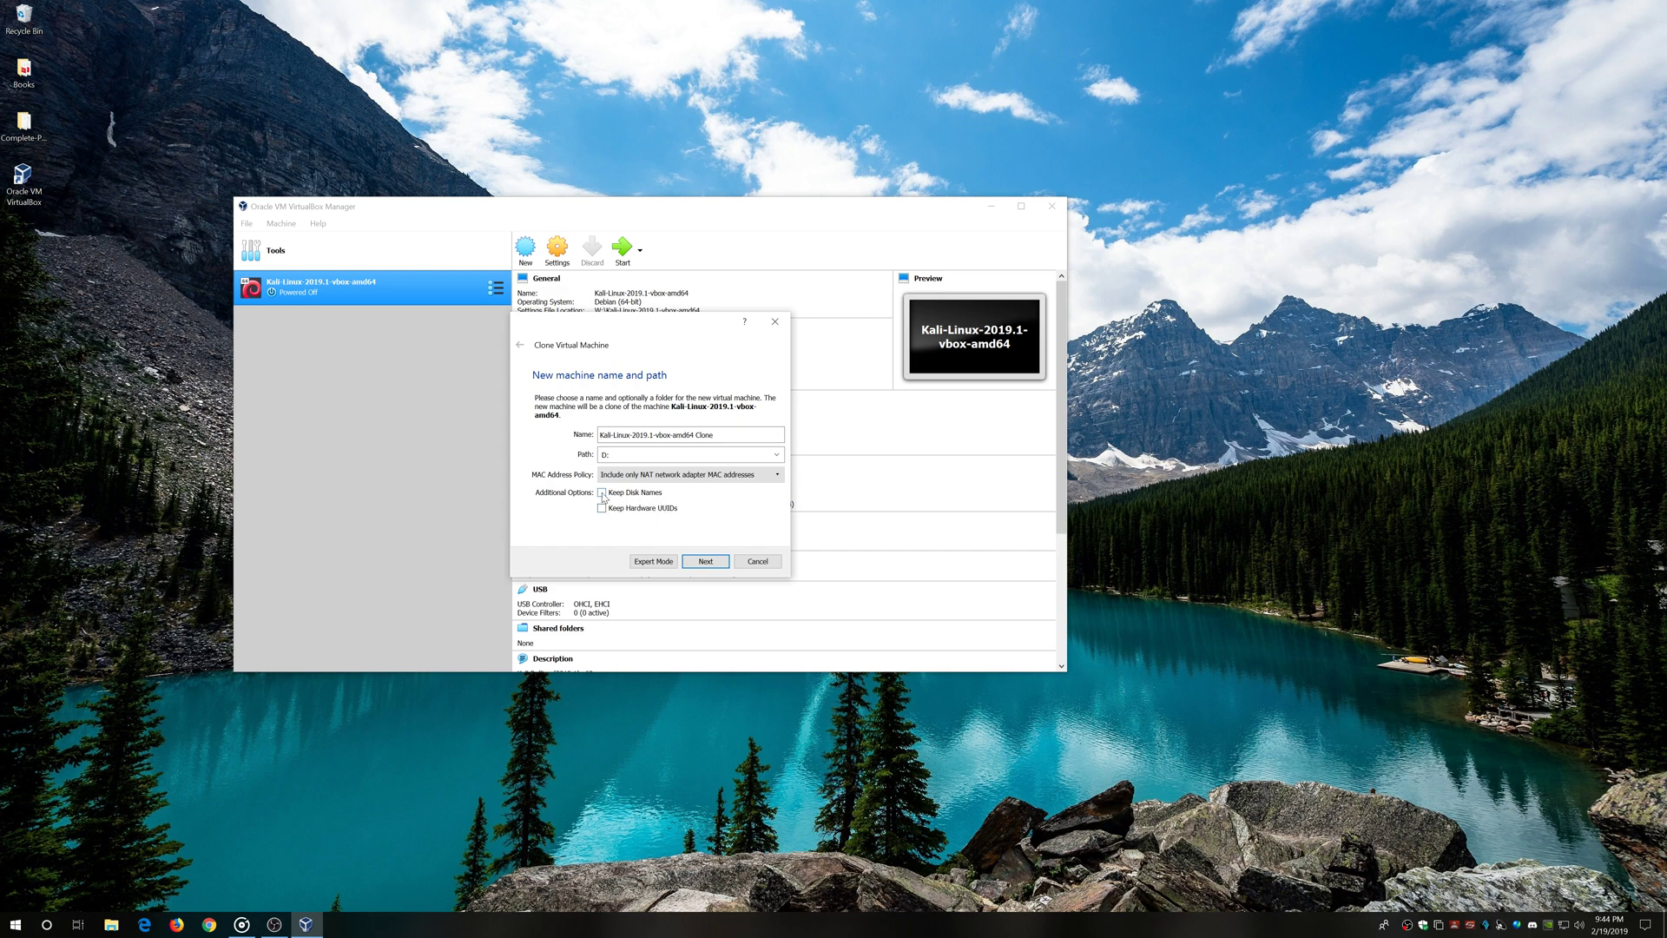
{"action": "left_click", "coordinate": [707, 562]}
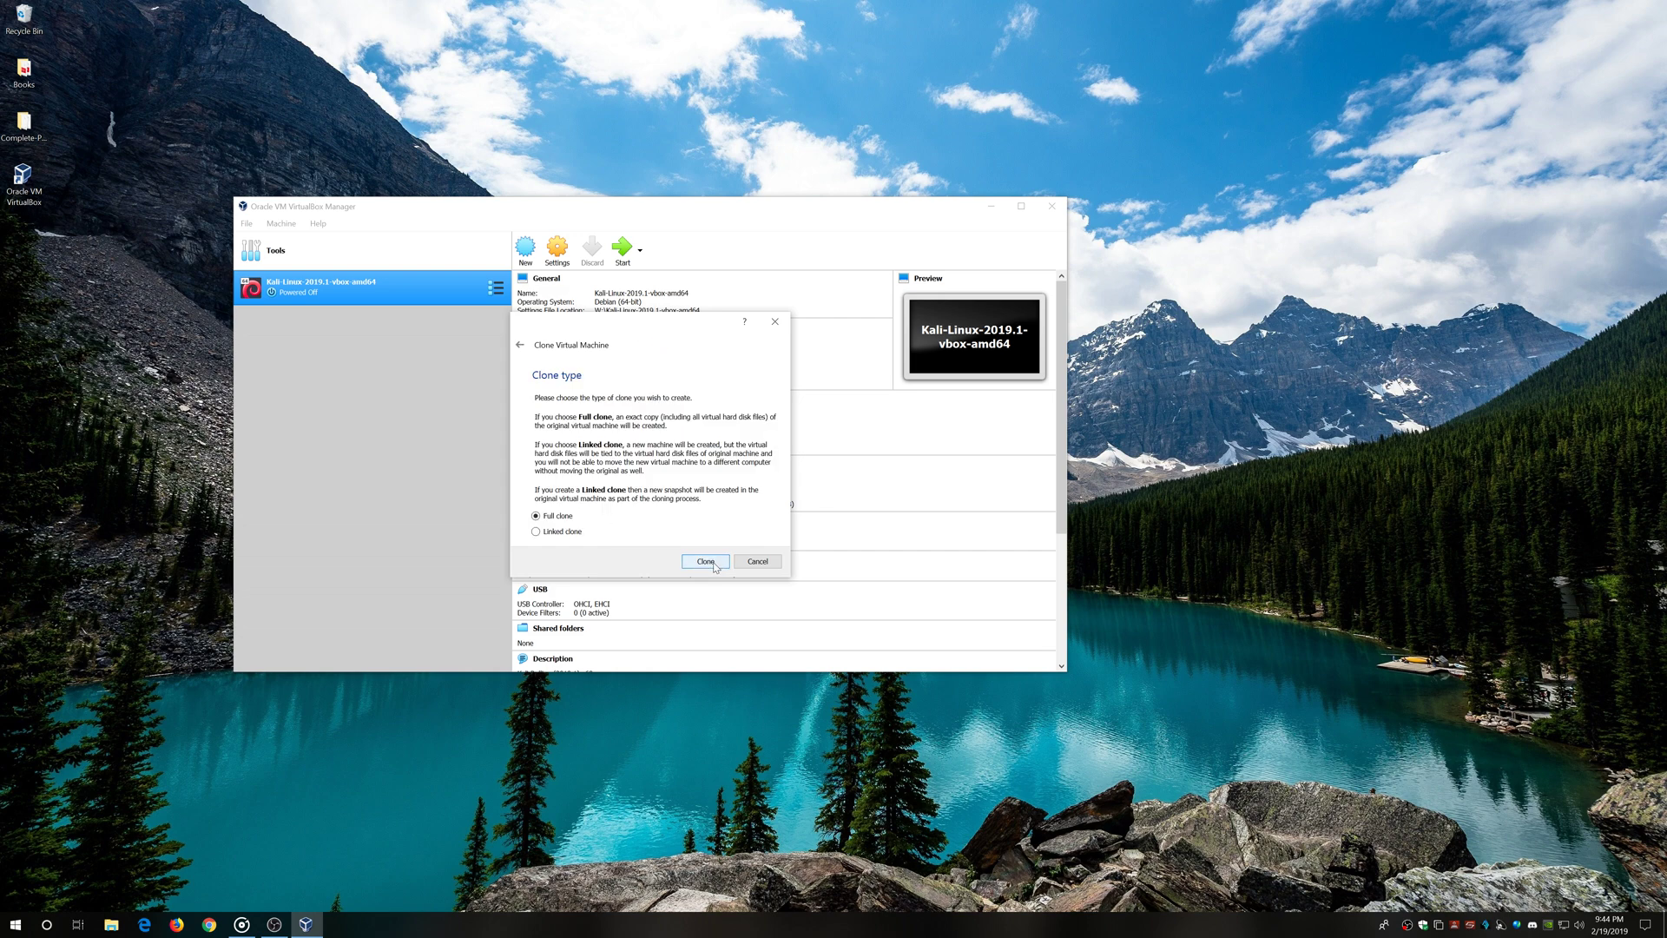
Start the Kali full clone, then open the NVIDIA Control Panel from the tray icon
{"action": "left_click", "coordinate": [710, 564]}
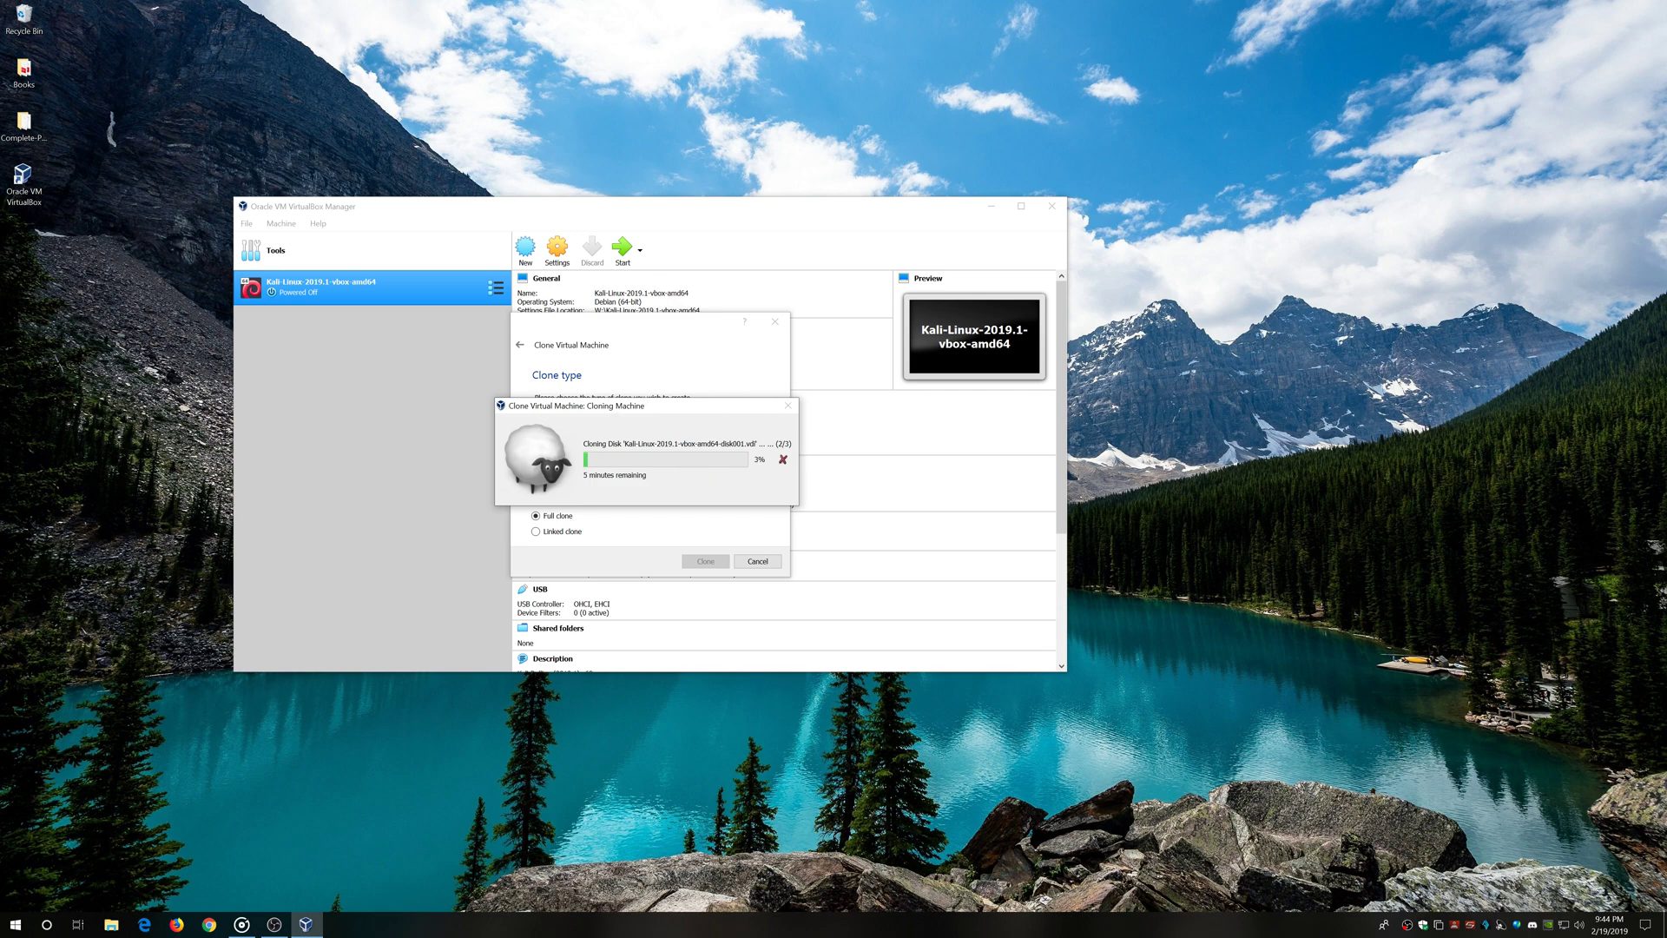
{"action": "right_click", "coordinate": [1549, 924]}
{"action": "left_click", "coordinate": [1582, 883]}
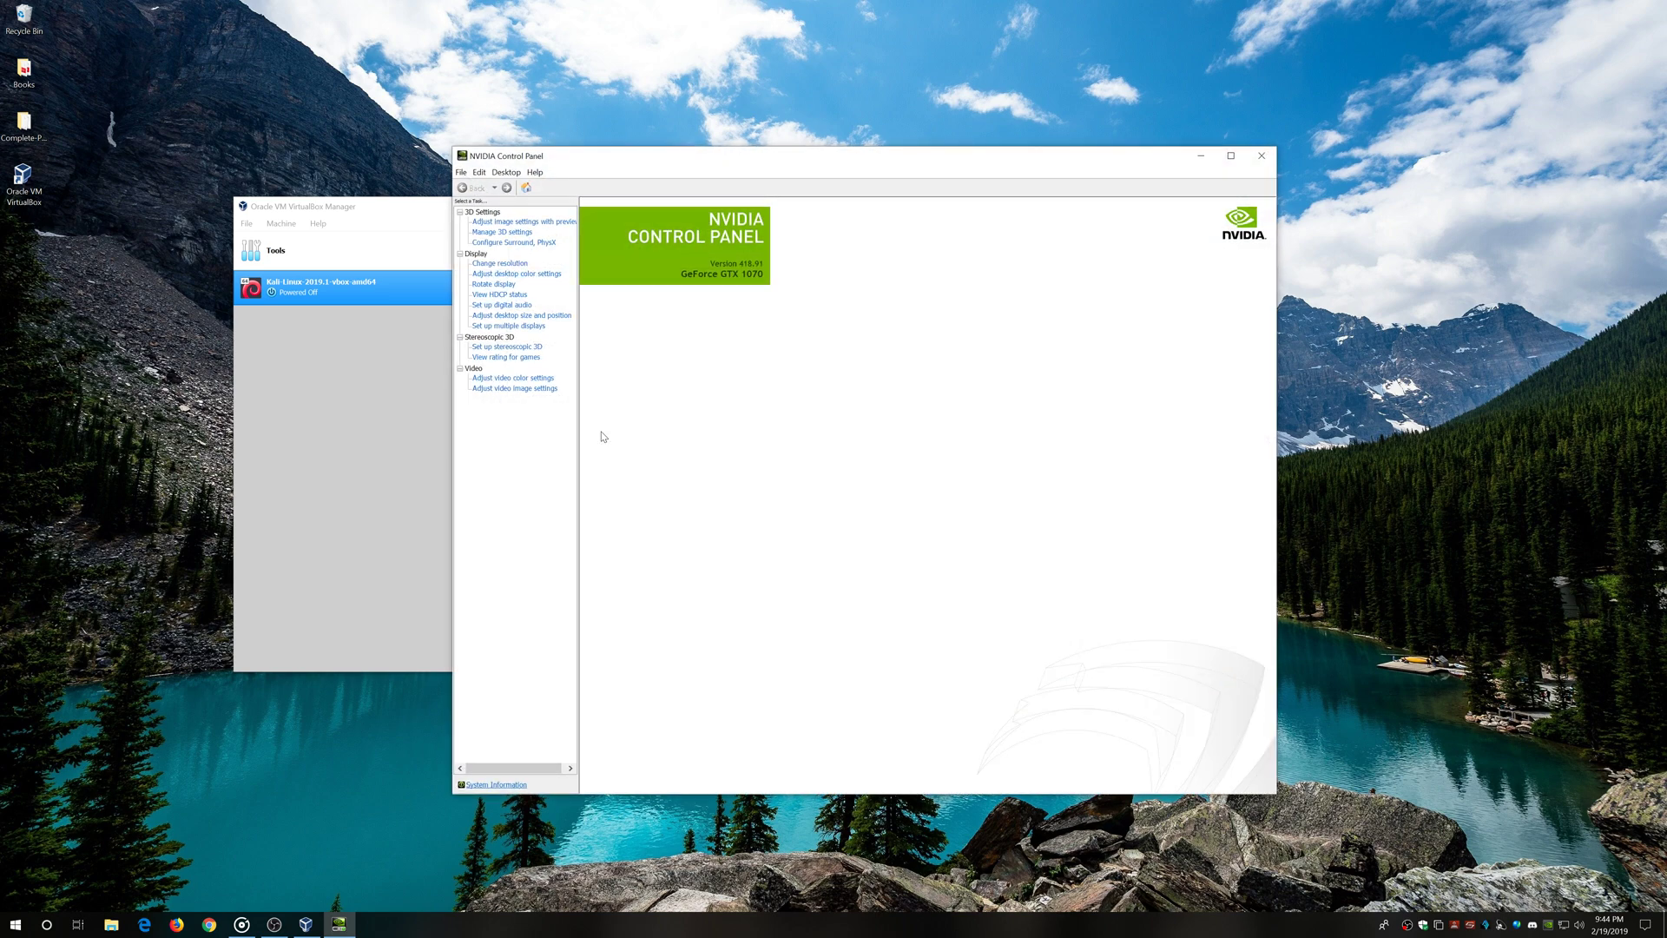
{"action": "left_click", "coordinate": [510, 265]}
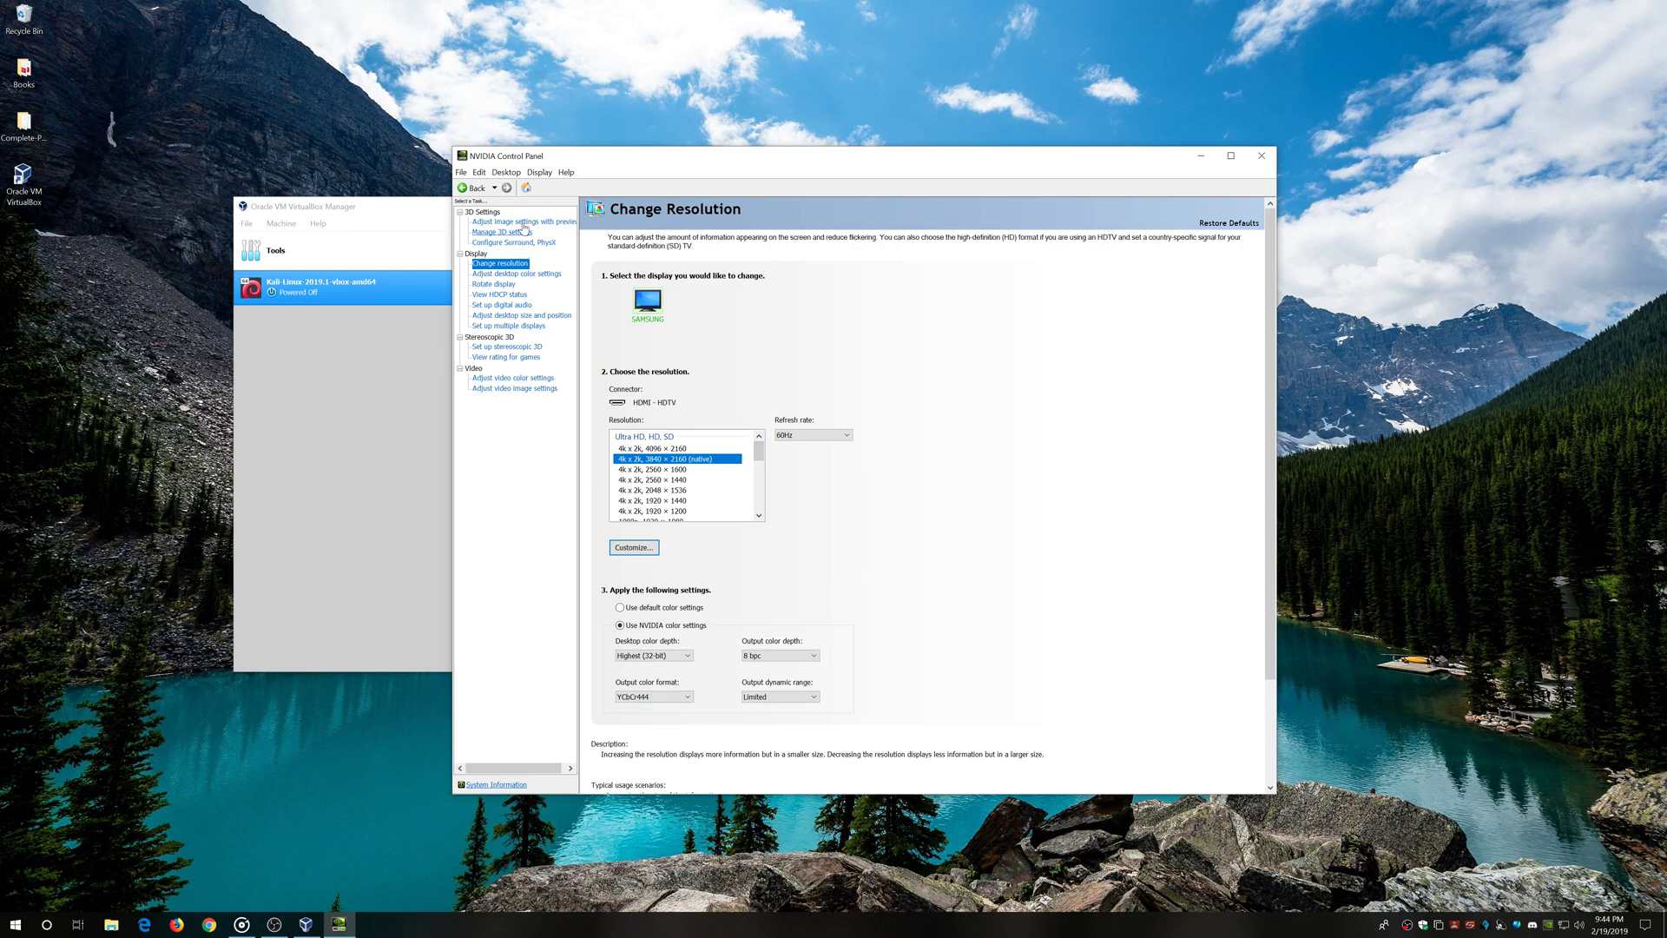
{"action": "left_click", "coordinate": [1262, 155]}
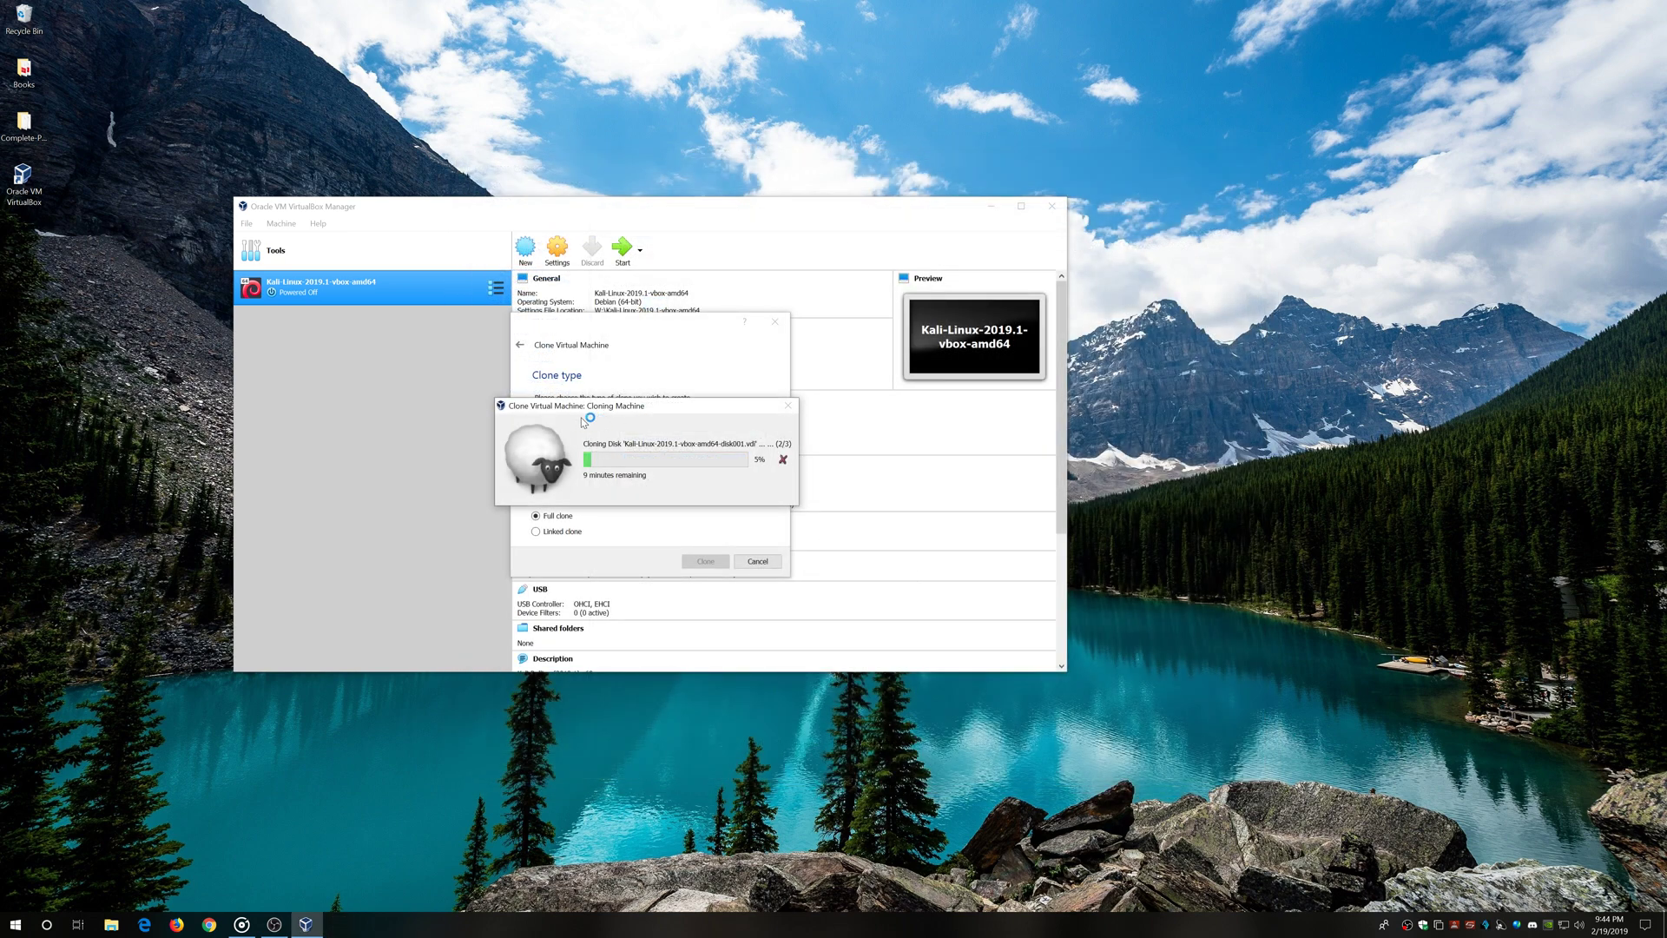
Move the Cloning Machine progress aside, delete the OBS installer, and bring OBS Studio forward
{"action": "mouse_move", "coordinate": [668, 414]}
{"action": "left_mouse_down"}
{"action": "mouse_move", "coordinate": [681, 402]}
{"action": "mouse_move", "coordinate": [536, 427]}
{"action": "left_mouse_up"}
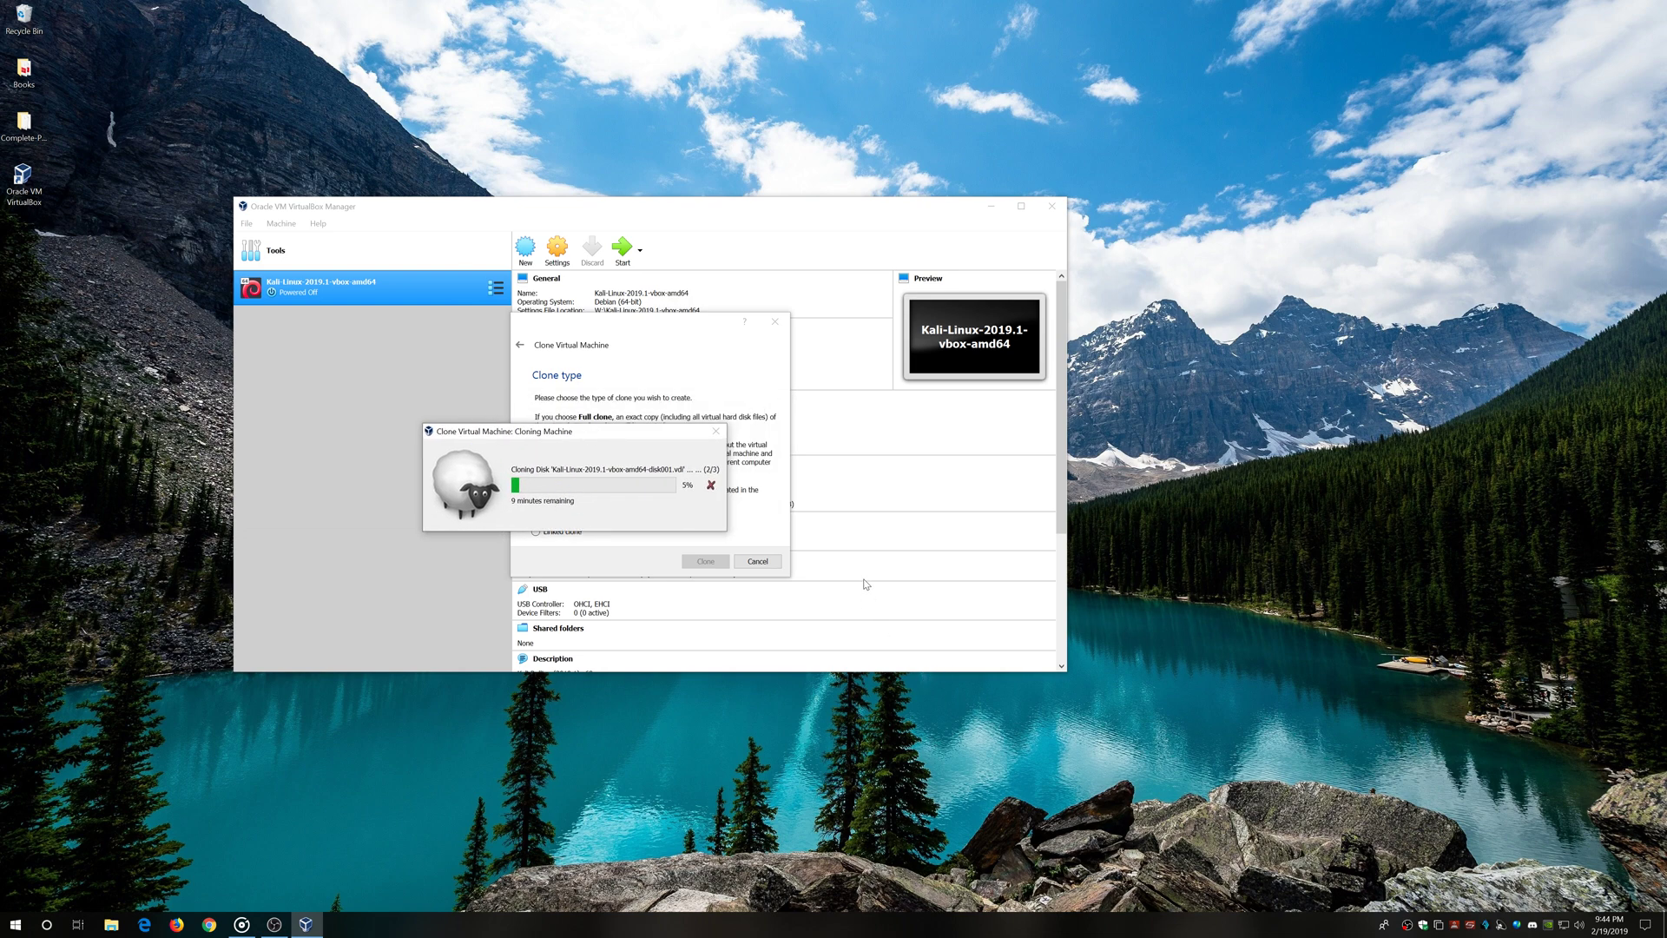
{"action": "right_click", "coordinate": [26, 24]}
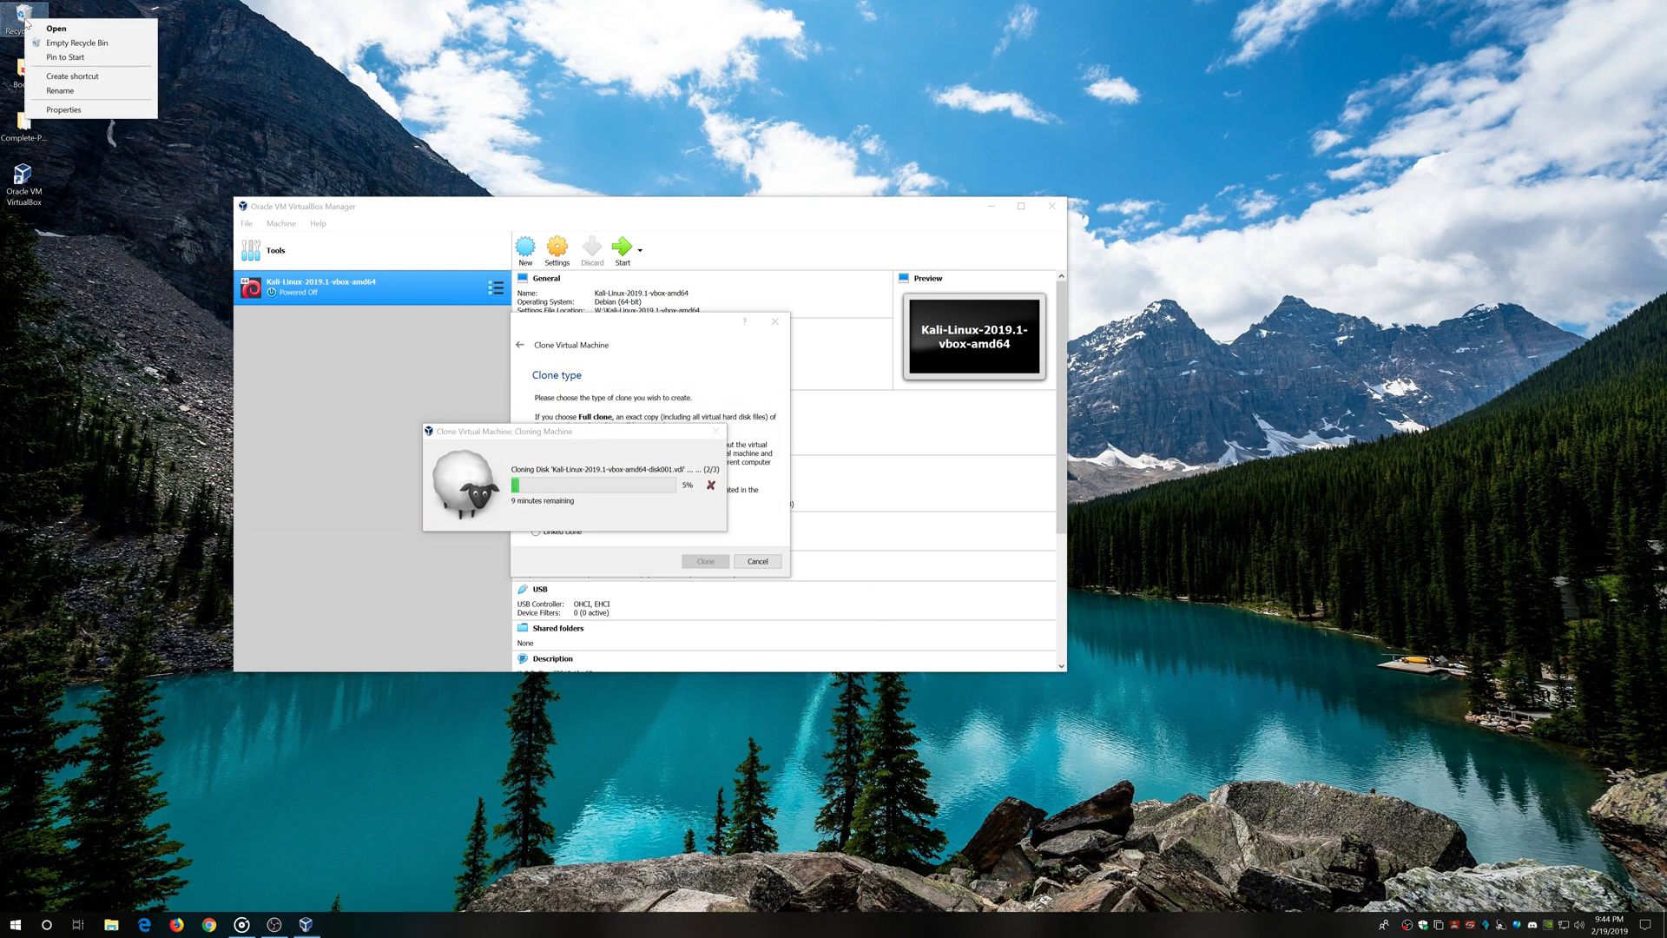
{"action": "left_click", "coordinate": [77, 44]}
{"action": "left_click", "coordinate": [887, 518]}
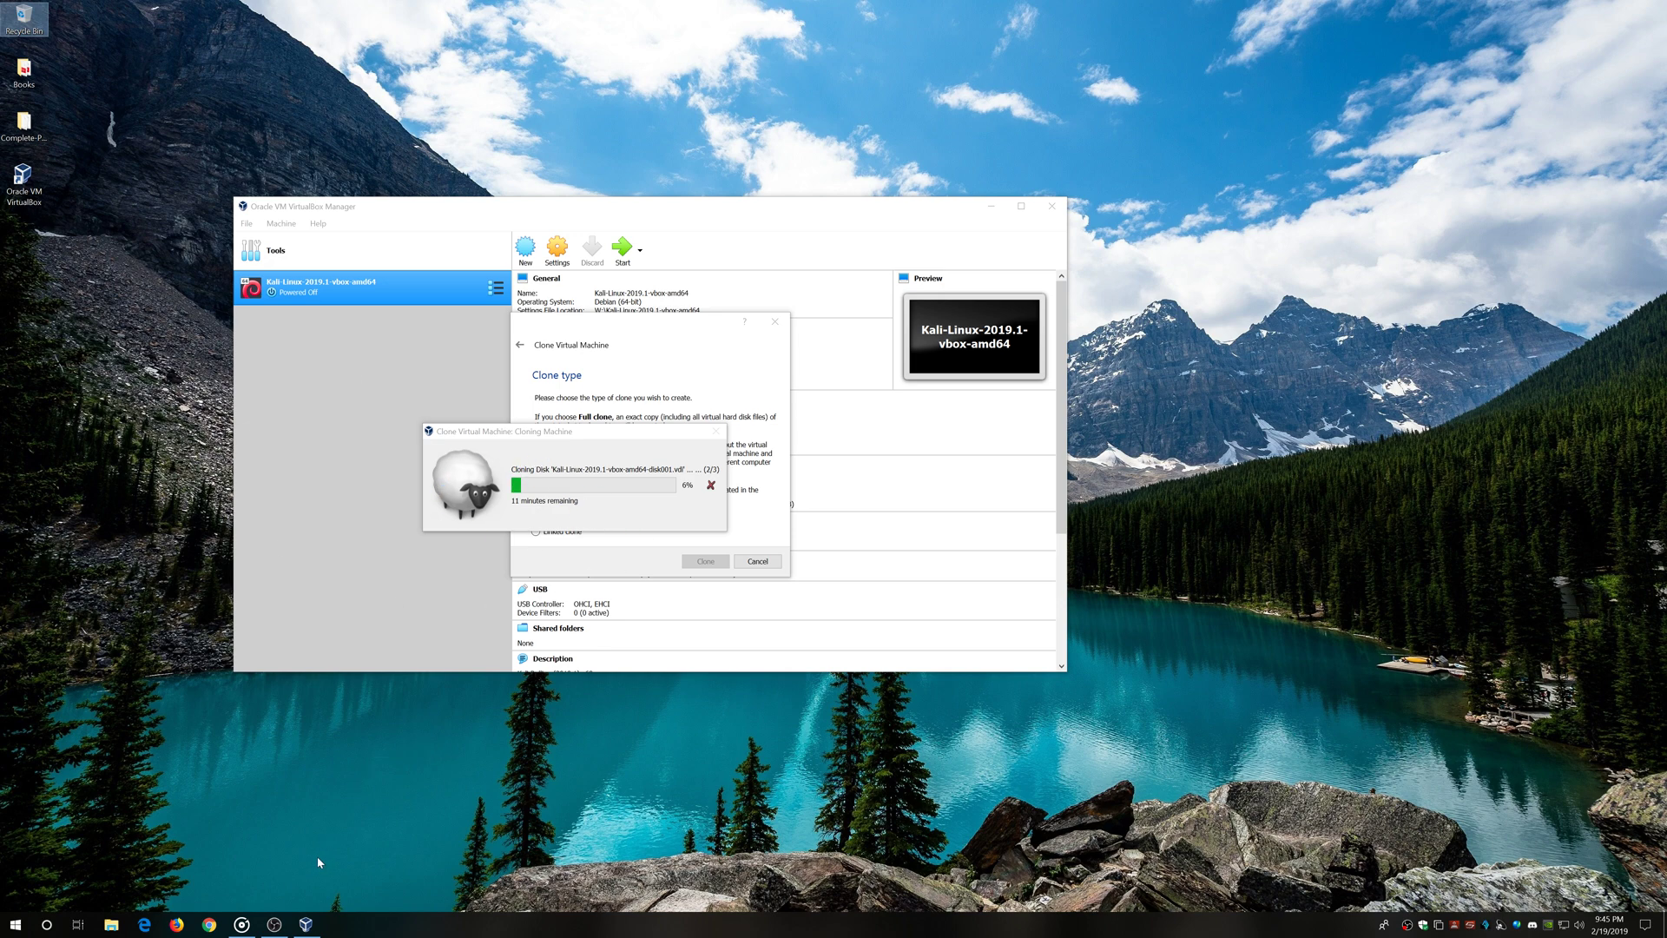
{"action": "left_click", "coordinate": [273, 920]}
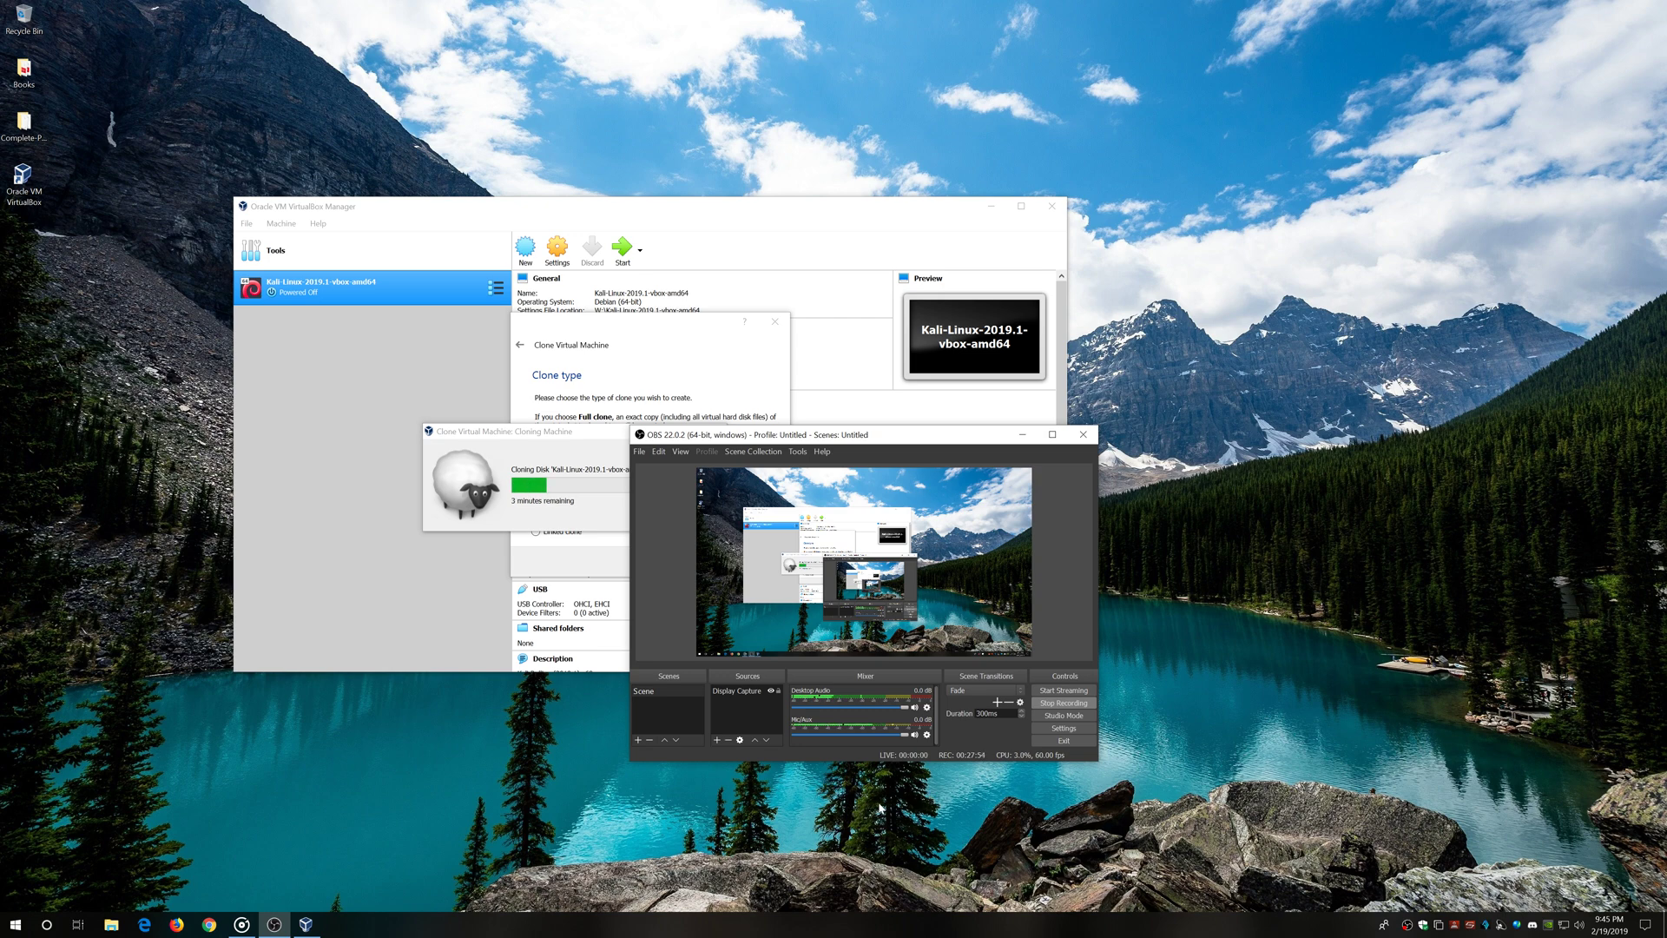
Shift OBS Studio to the right and slightly up, keeping the Cloning Machine progress visible
{"action": "mouse_move", "coordinate": [892, 441]}
{"action": "left_mouse_down"}
{"action": "mouse_move", "coordinate": [1276, 442]}
{"action": "mouse_move", "coordinate": [1345, 401]}
{"action": "left_mouse_up"}
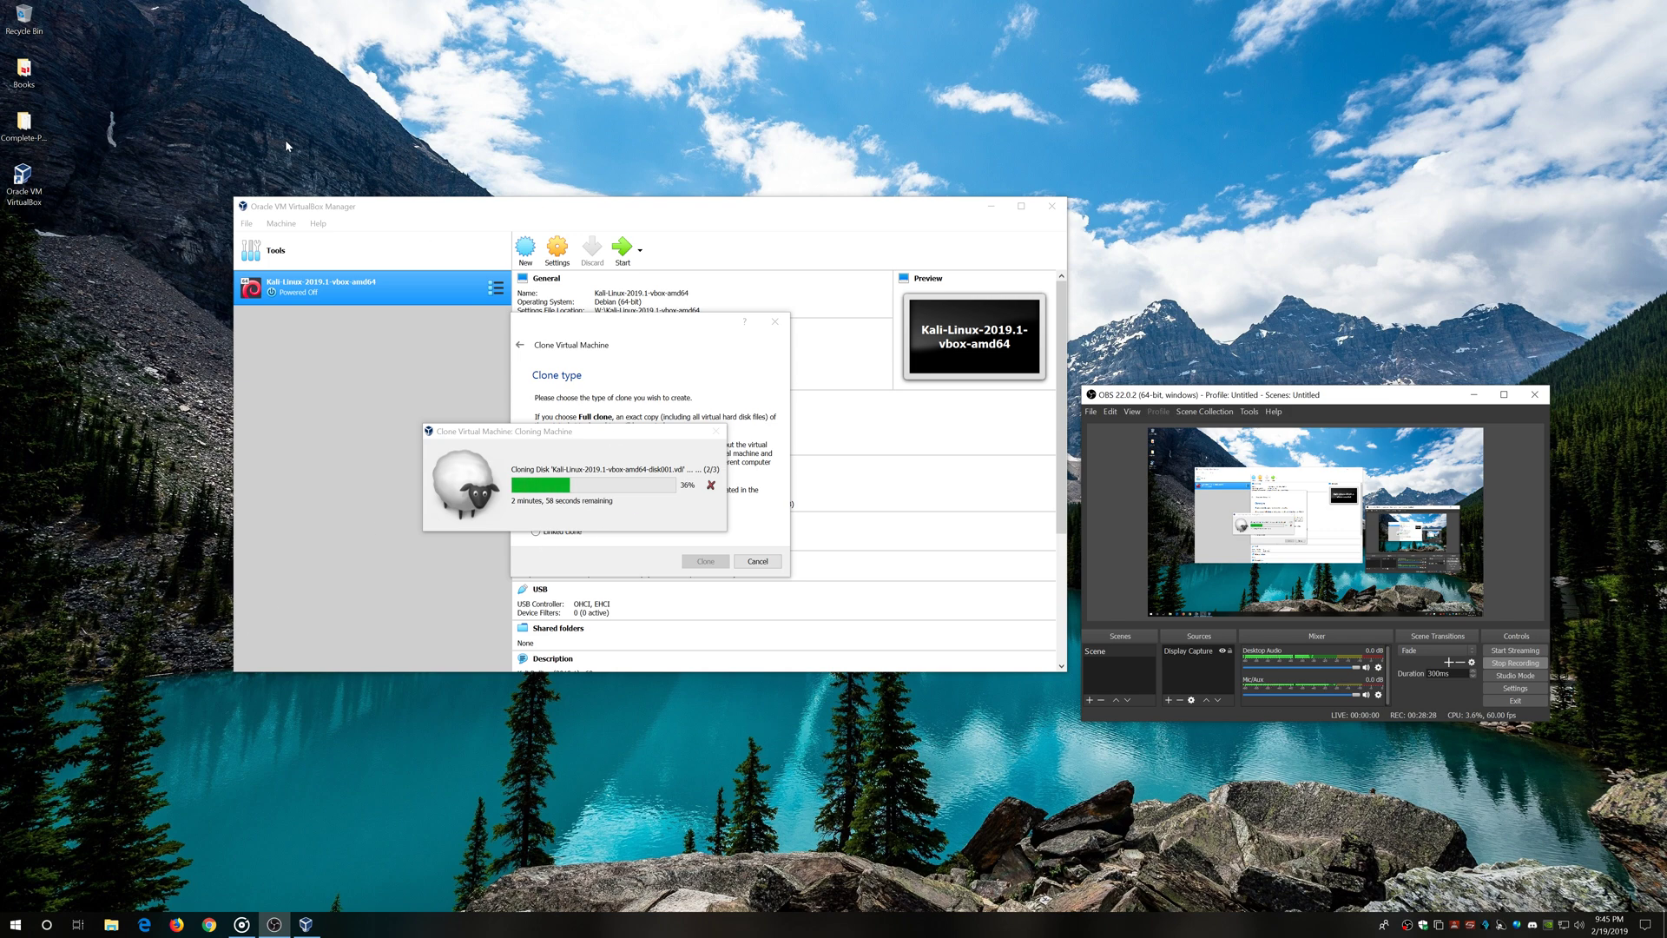
{"action": "left_click", "coordinate": [596, 437]}
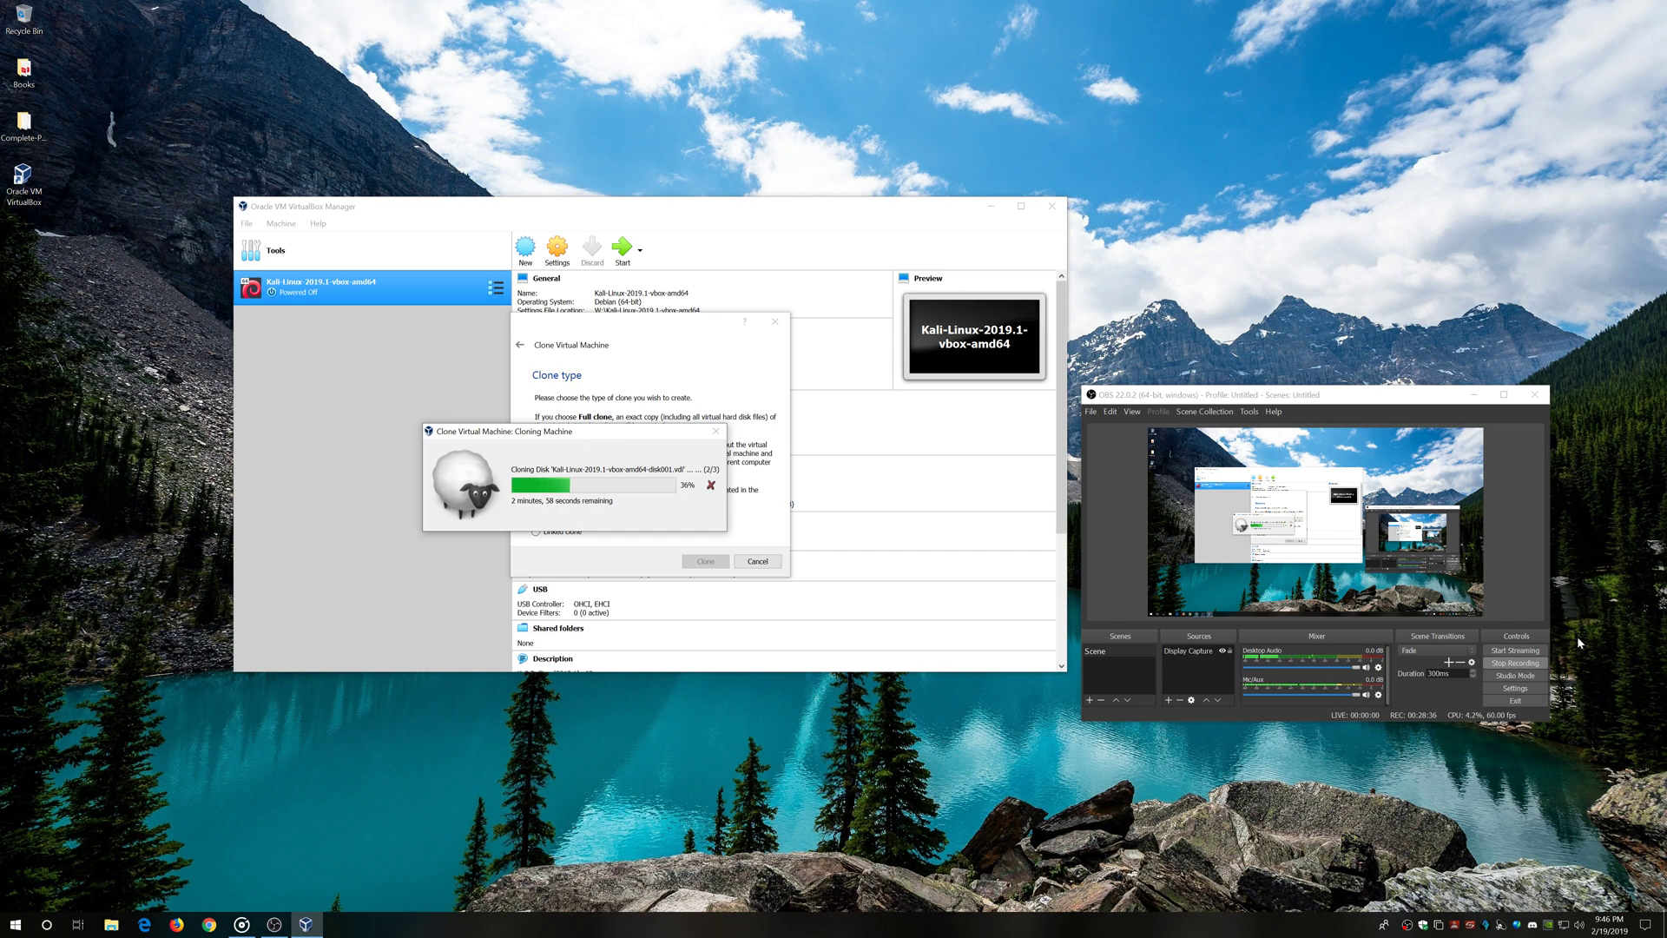
{"action": "left_click_drag", "start_coordinate": [1406, 403], "coordinate": [1415, 388]}
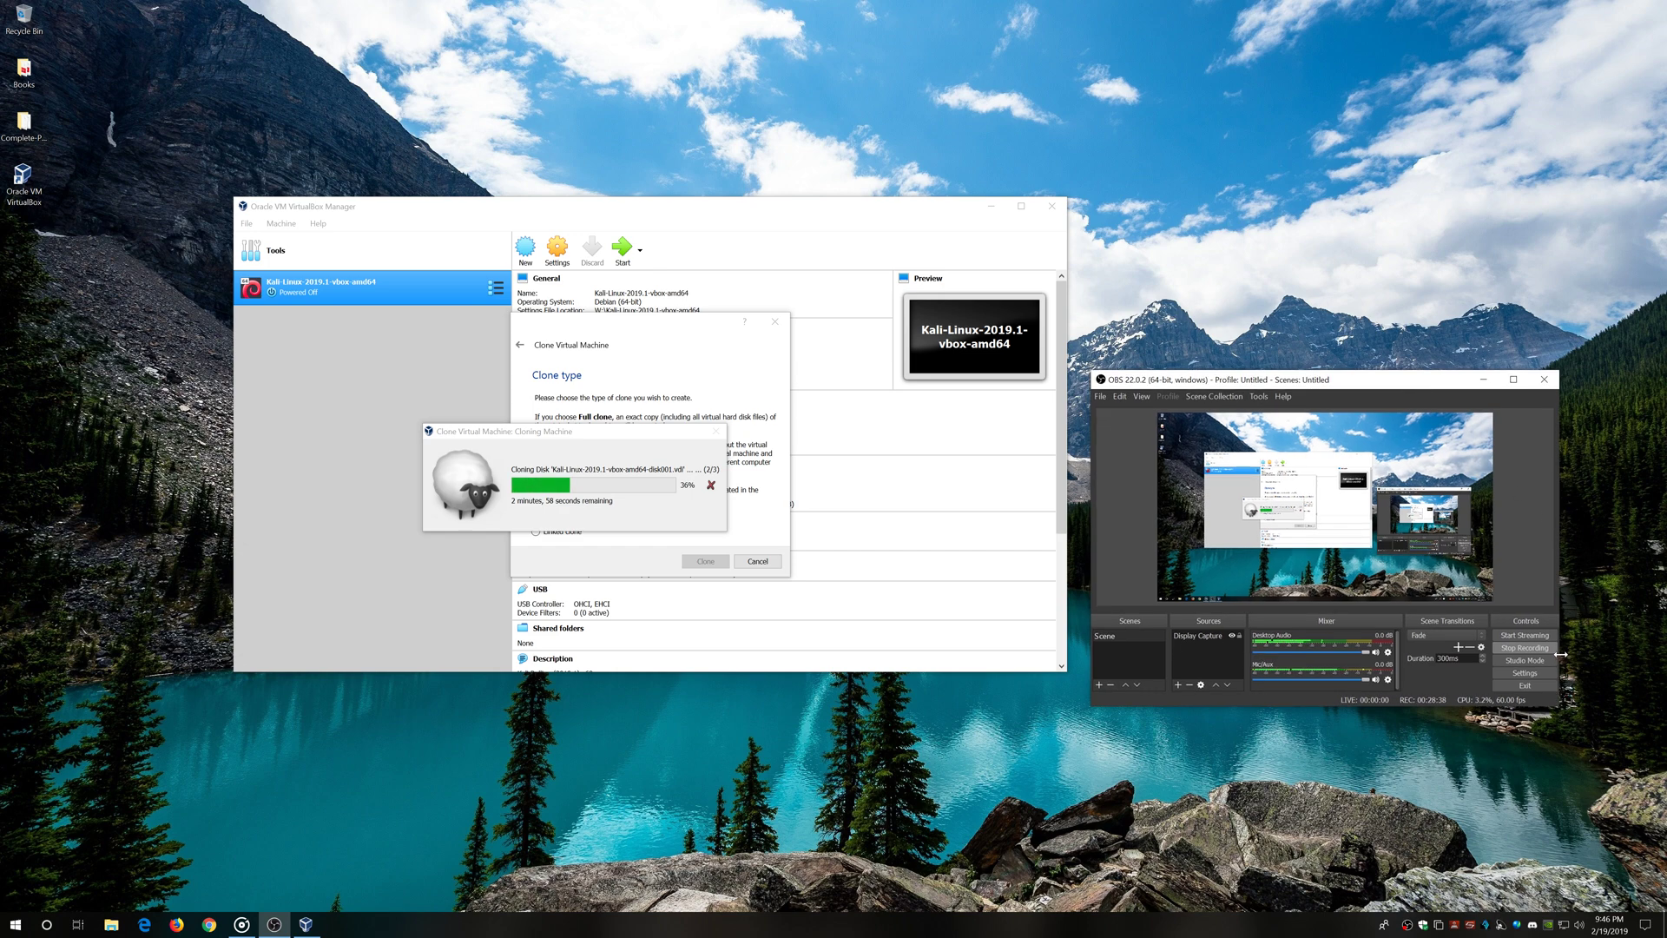